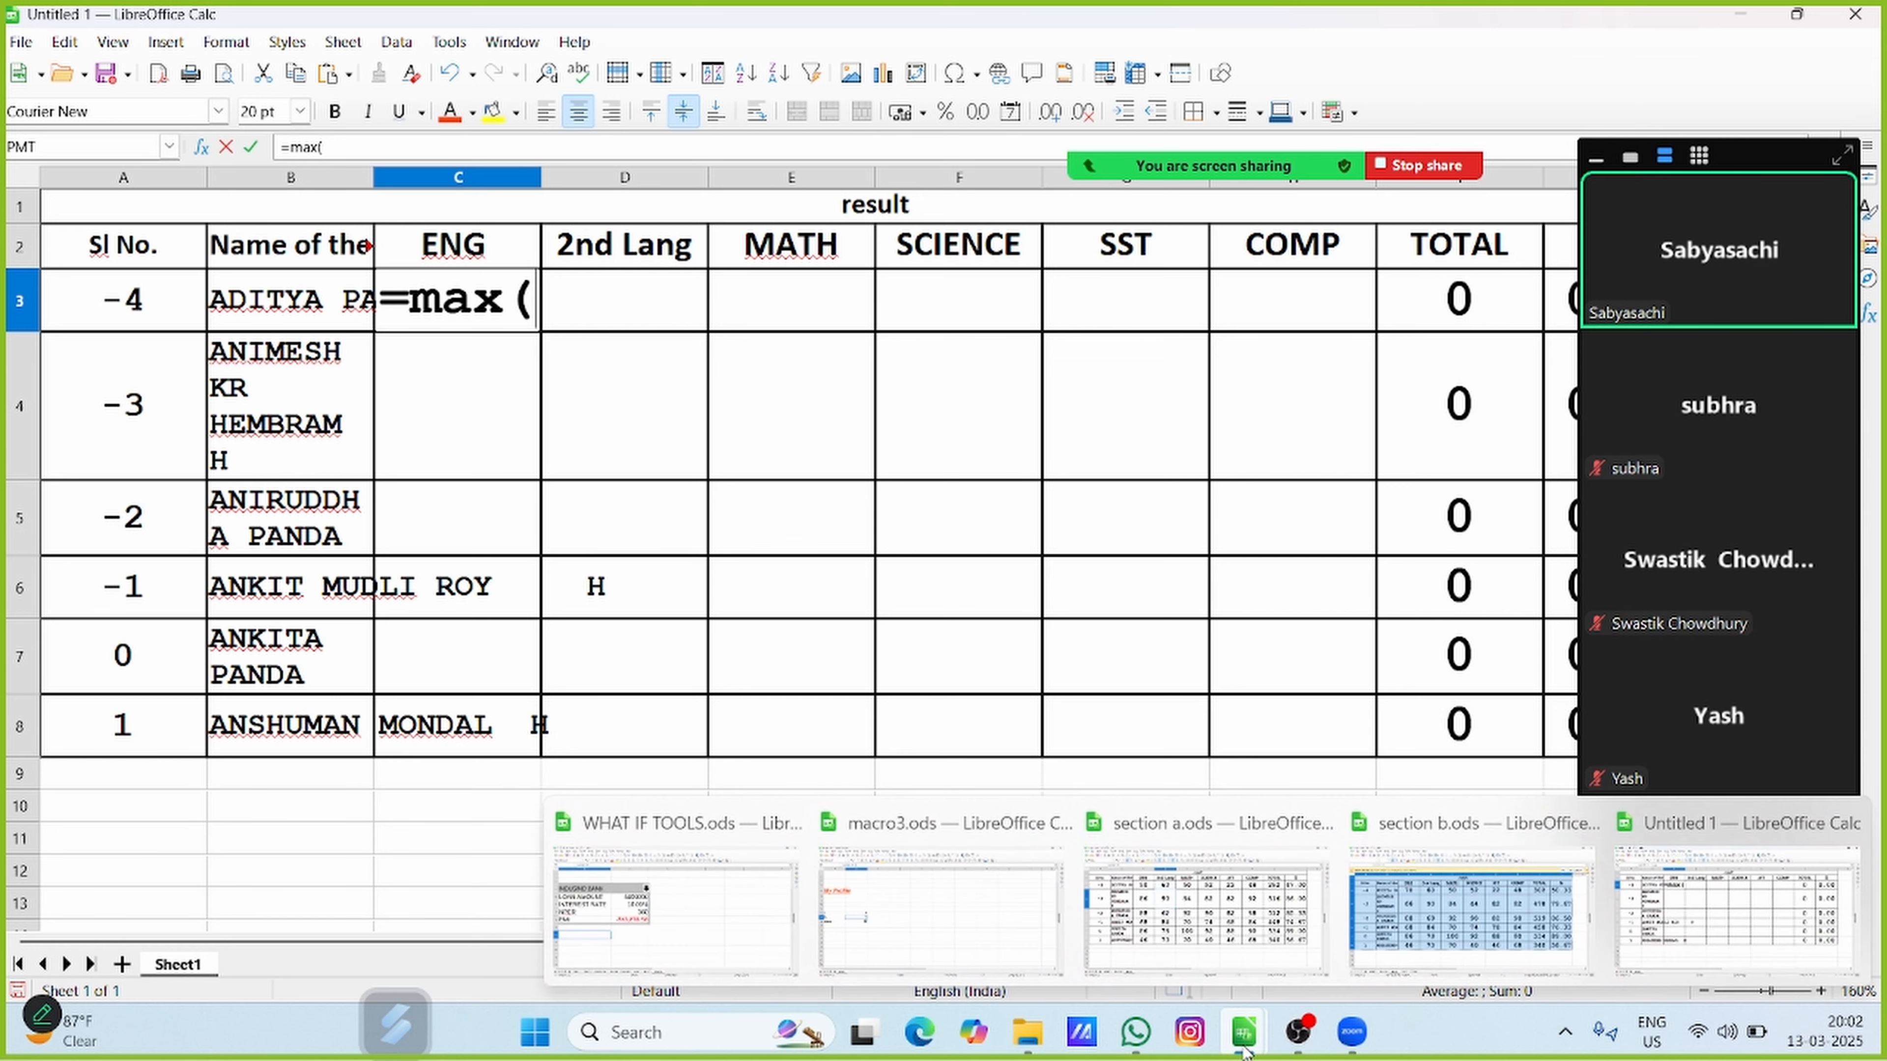
Reference cell C3 on Sheet3 of section a.ods as the first argument of the MAX formula in cell C3
left_click(1131, 903)
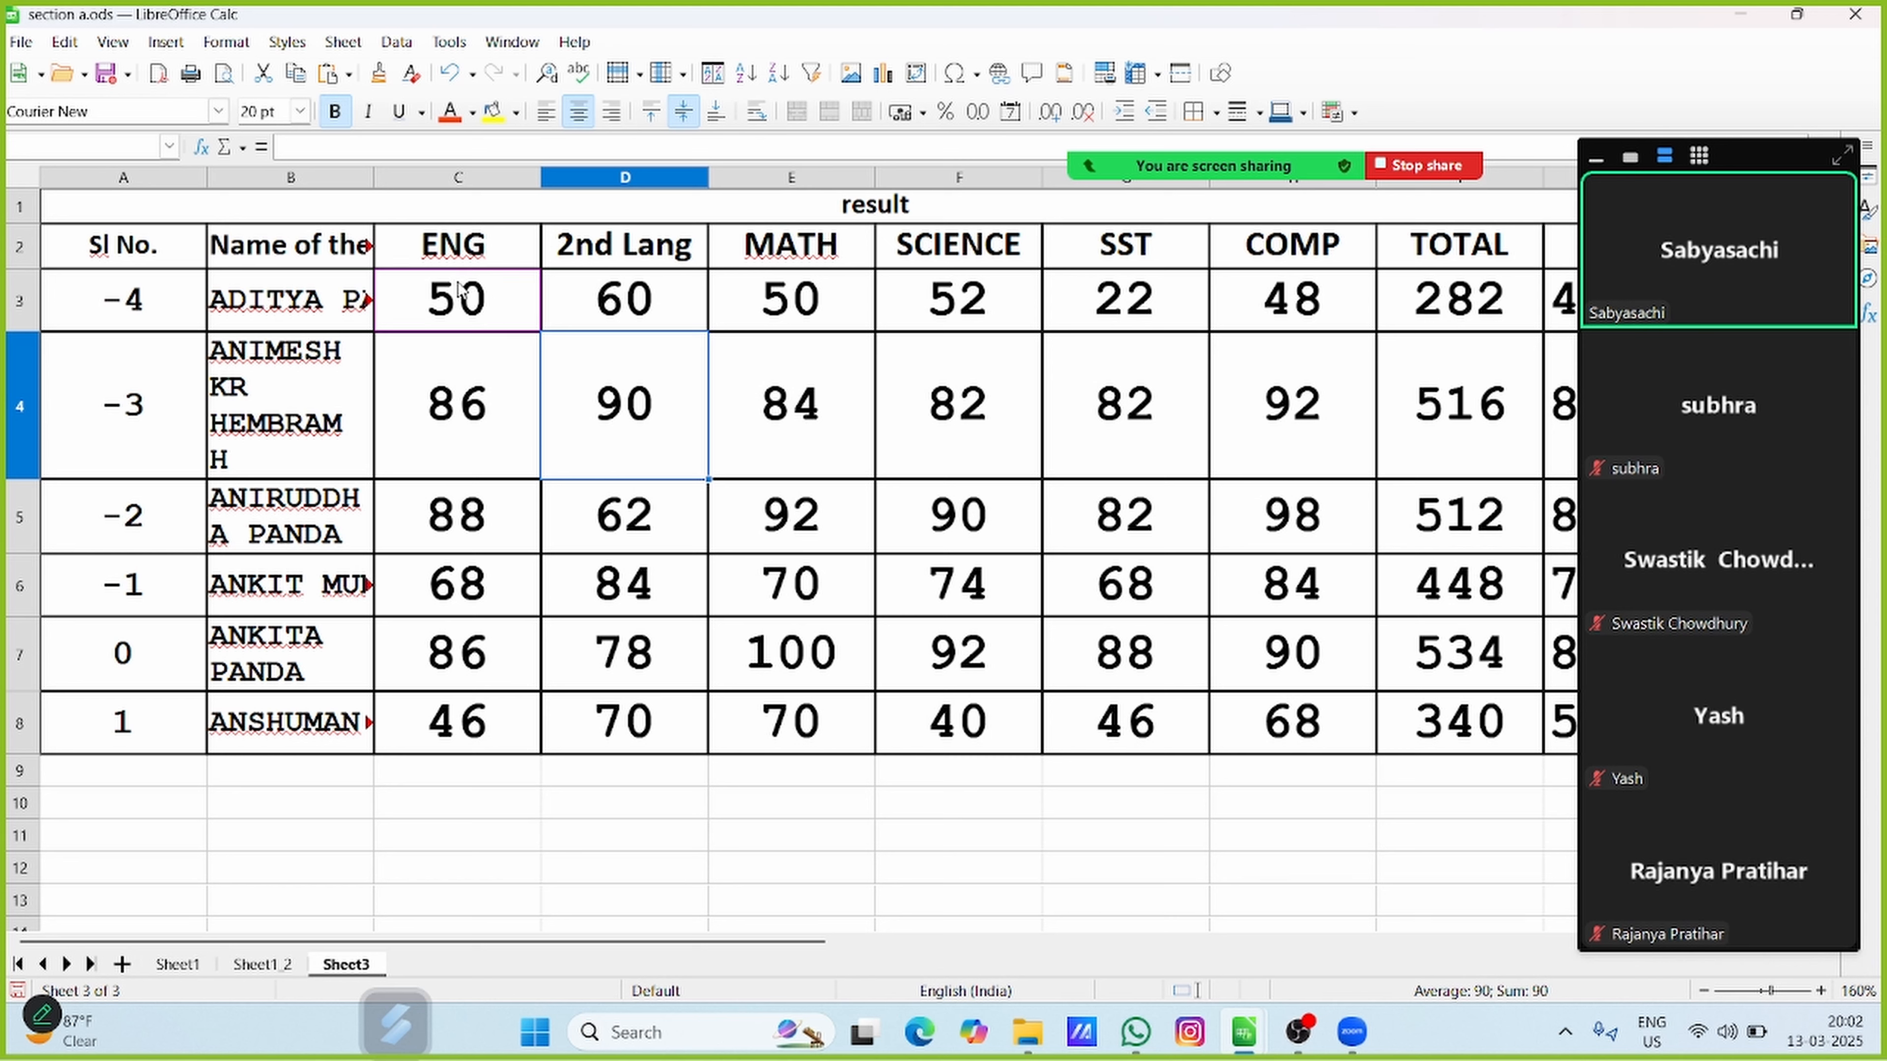
mouse_move(1252, 1038)
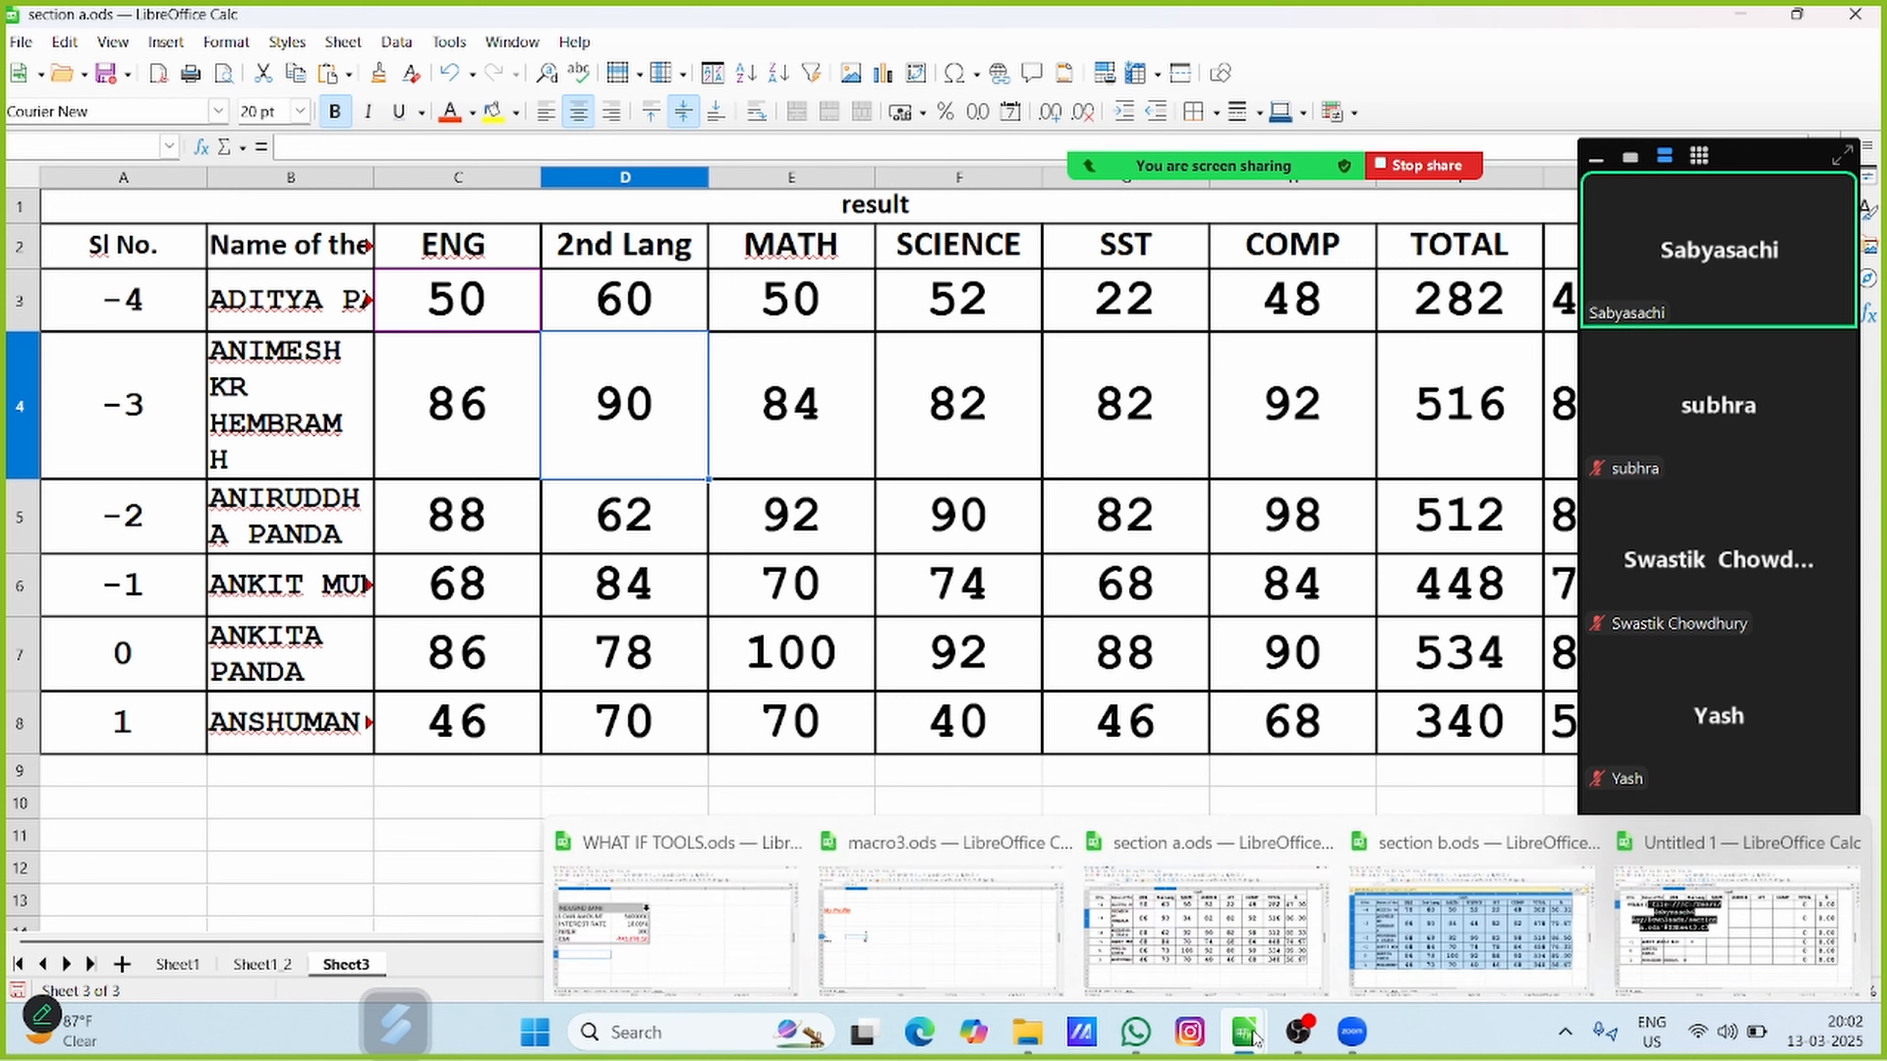
left_click(1821, 896)
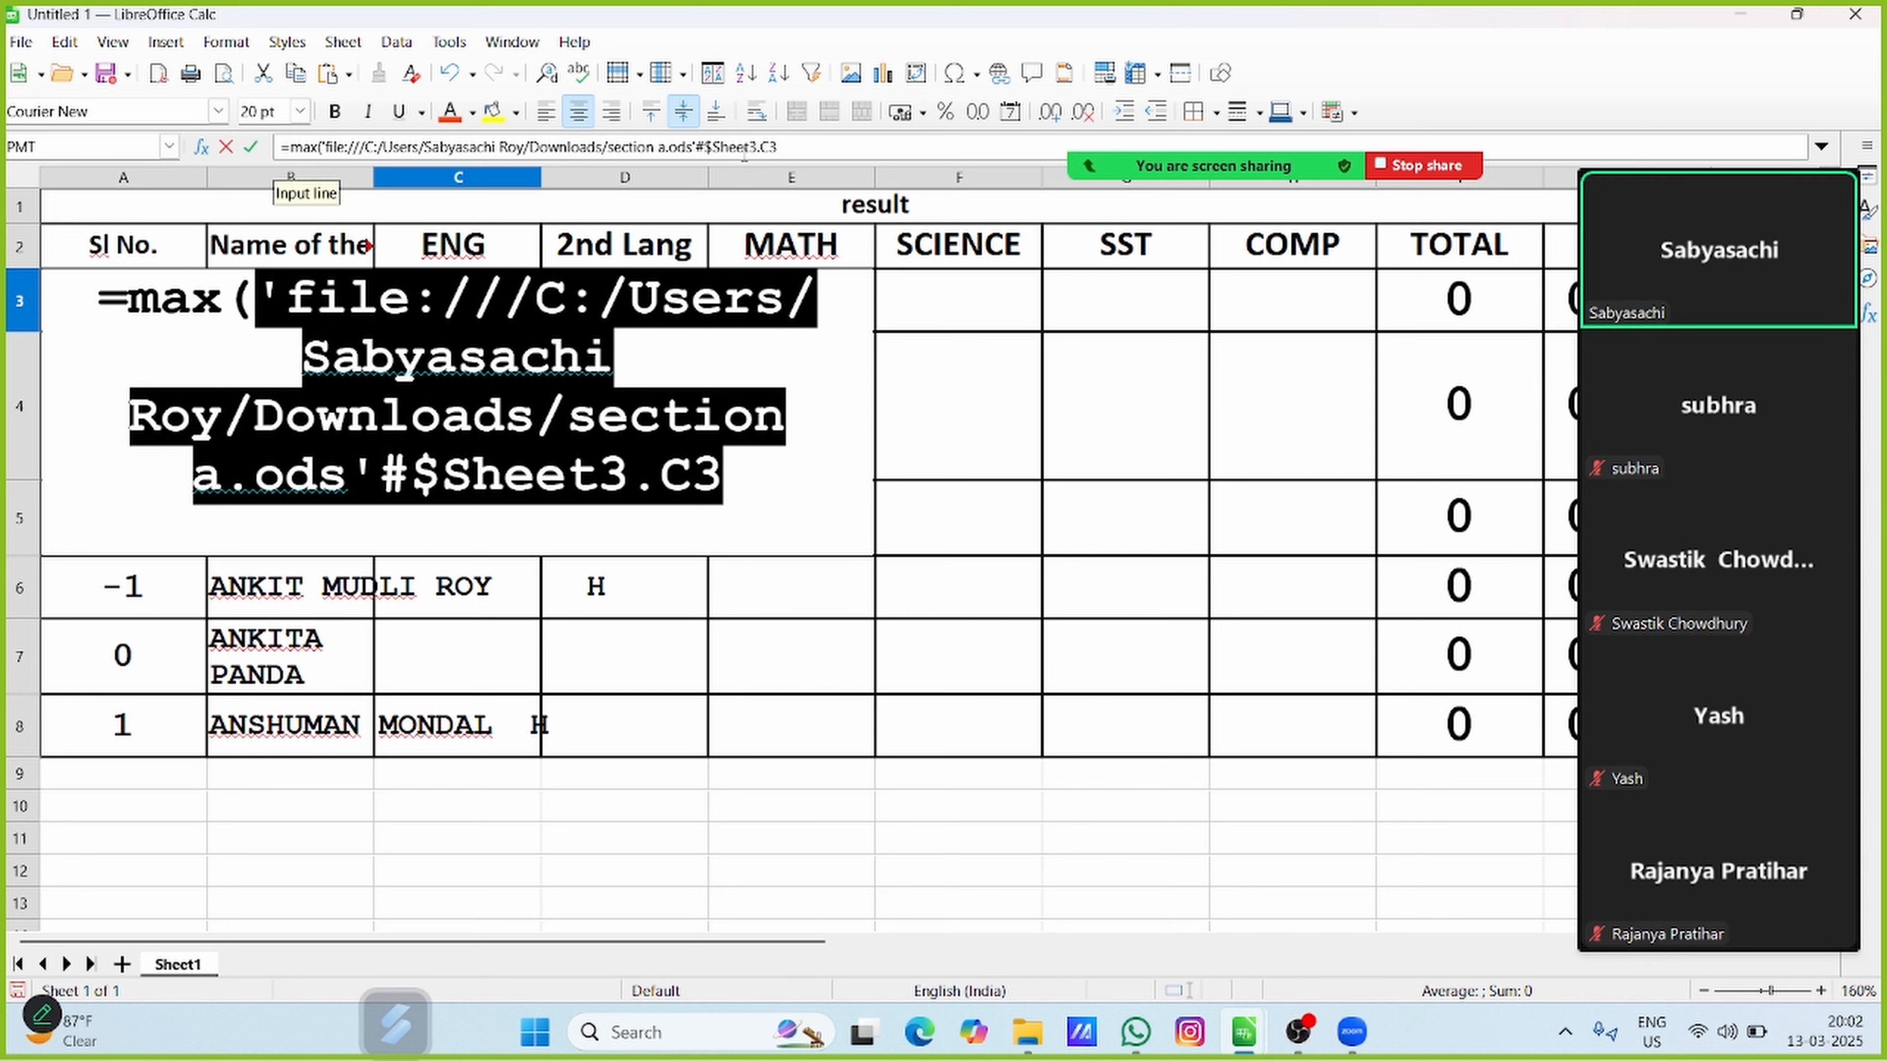
left_click(786, 147)
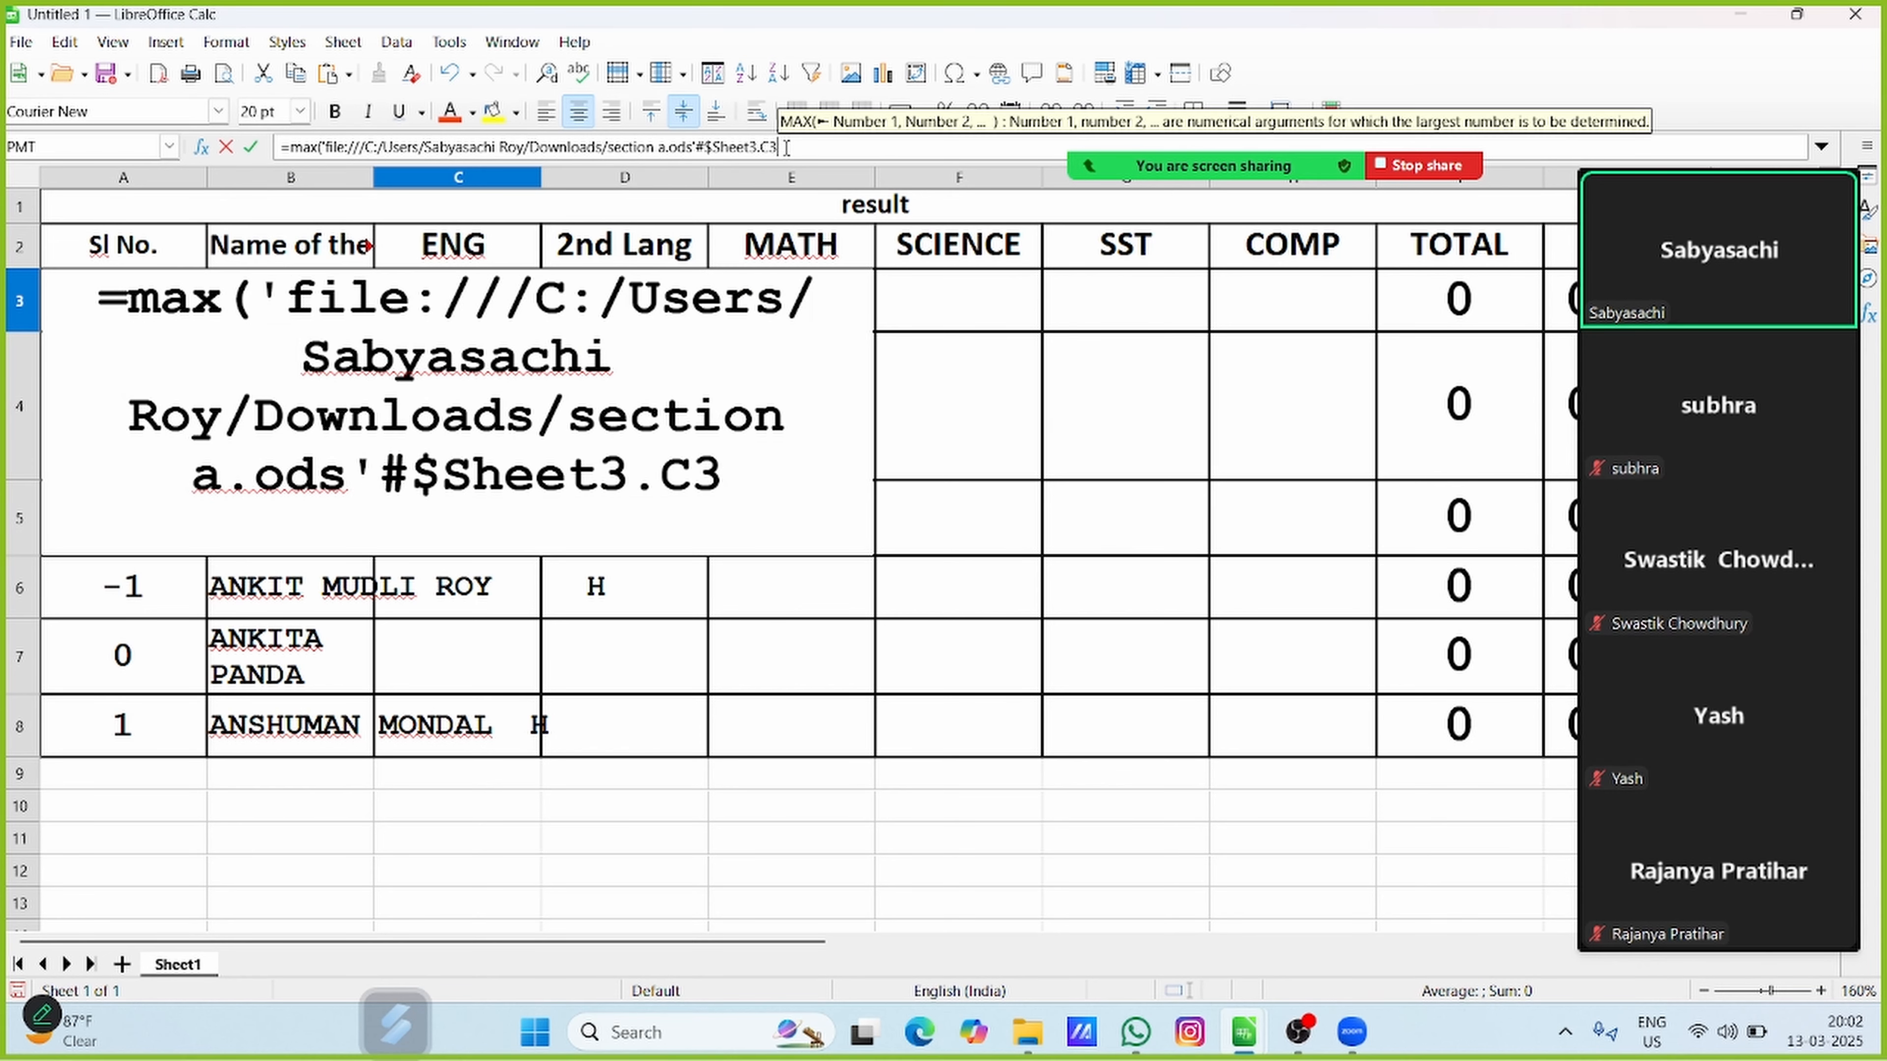
type(",")
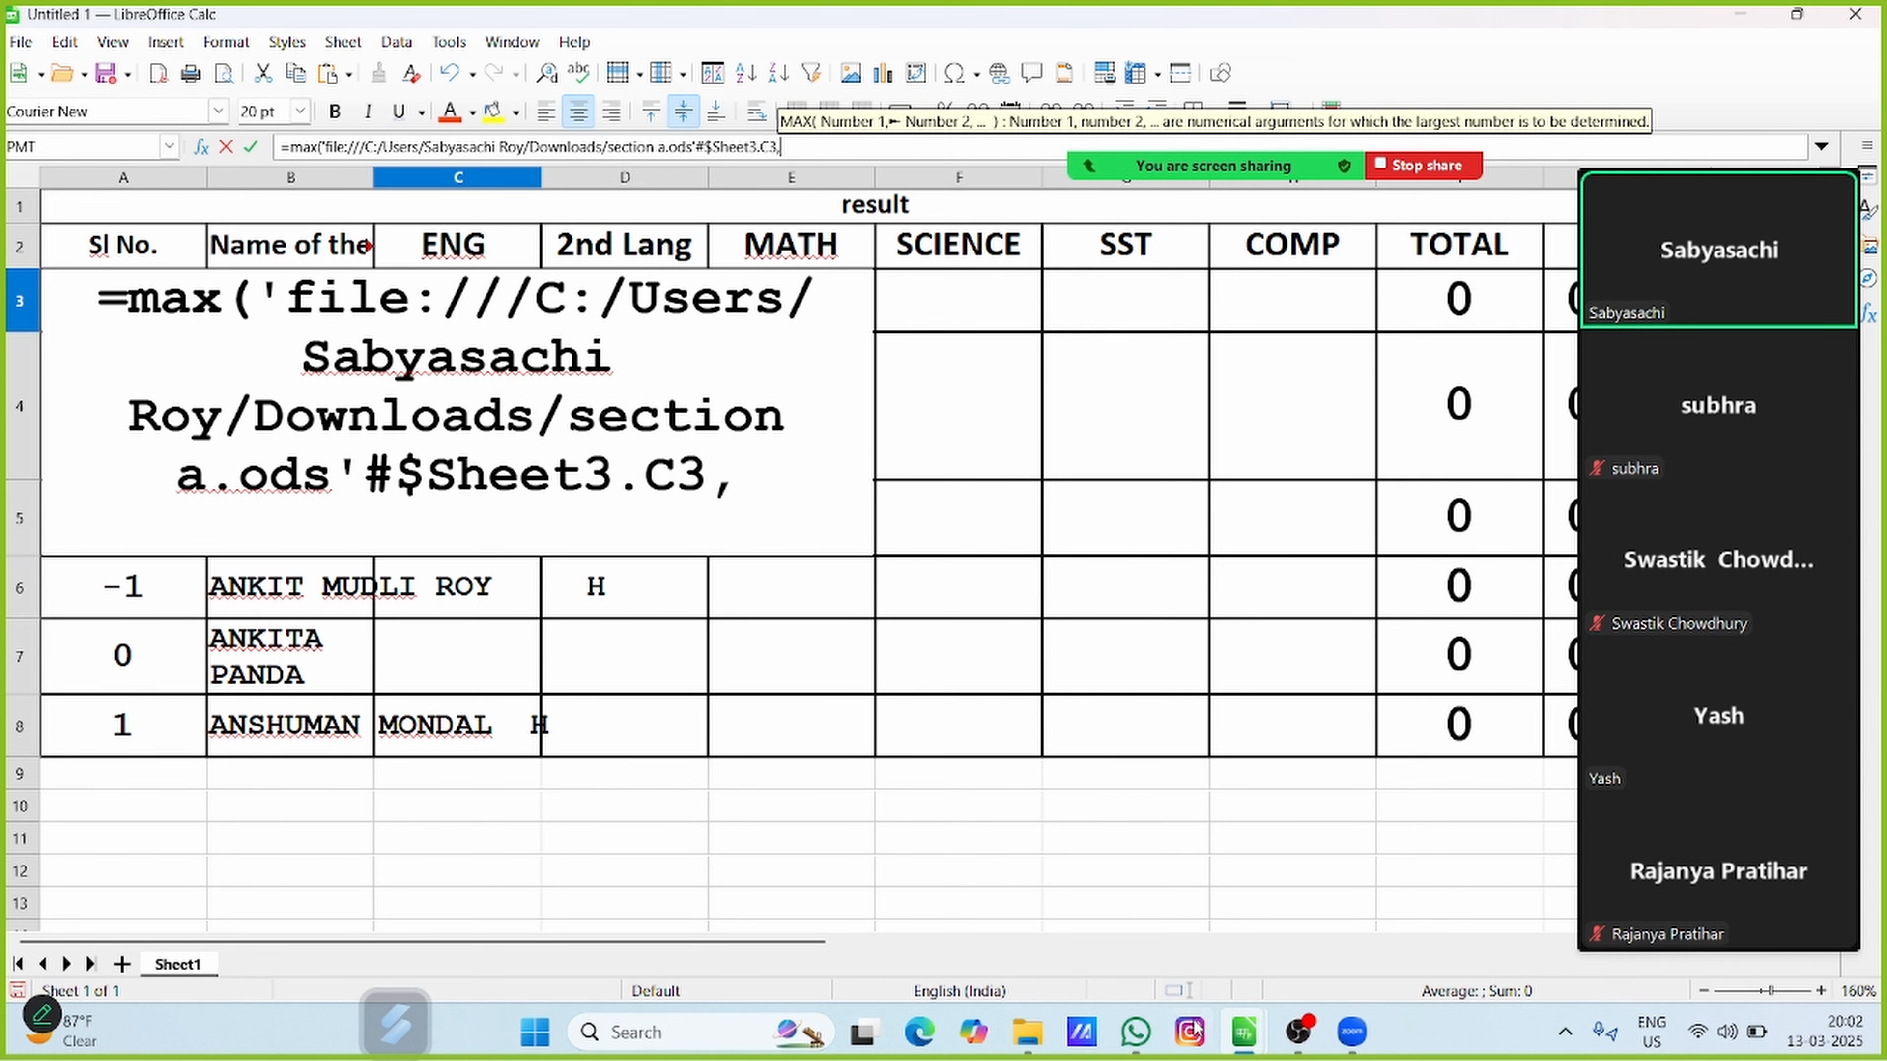
Add cell C3 on Sheet3 of section b.ods as the second MAX argument and complete the formula in C3
mouse_move(1247, 1037)
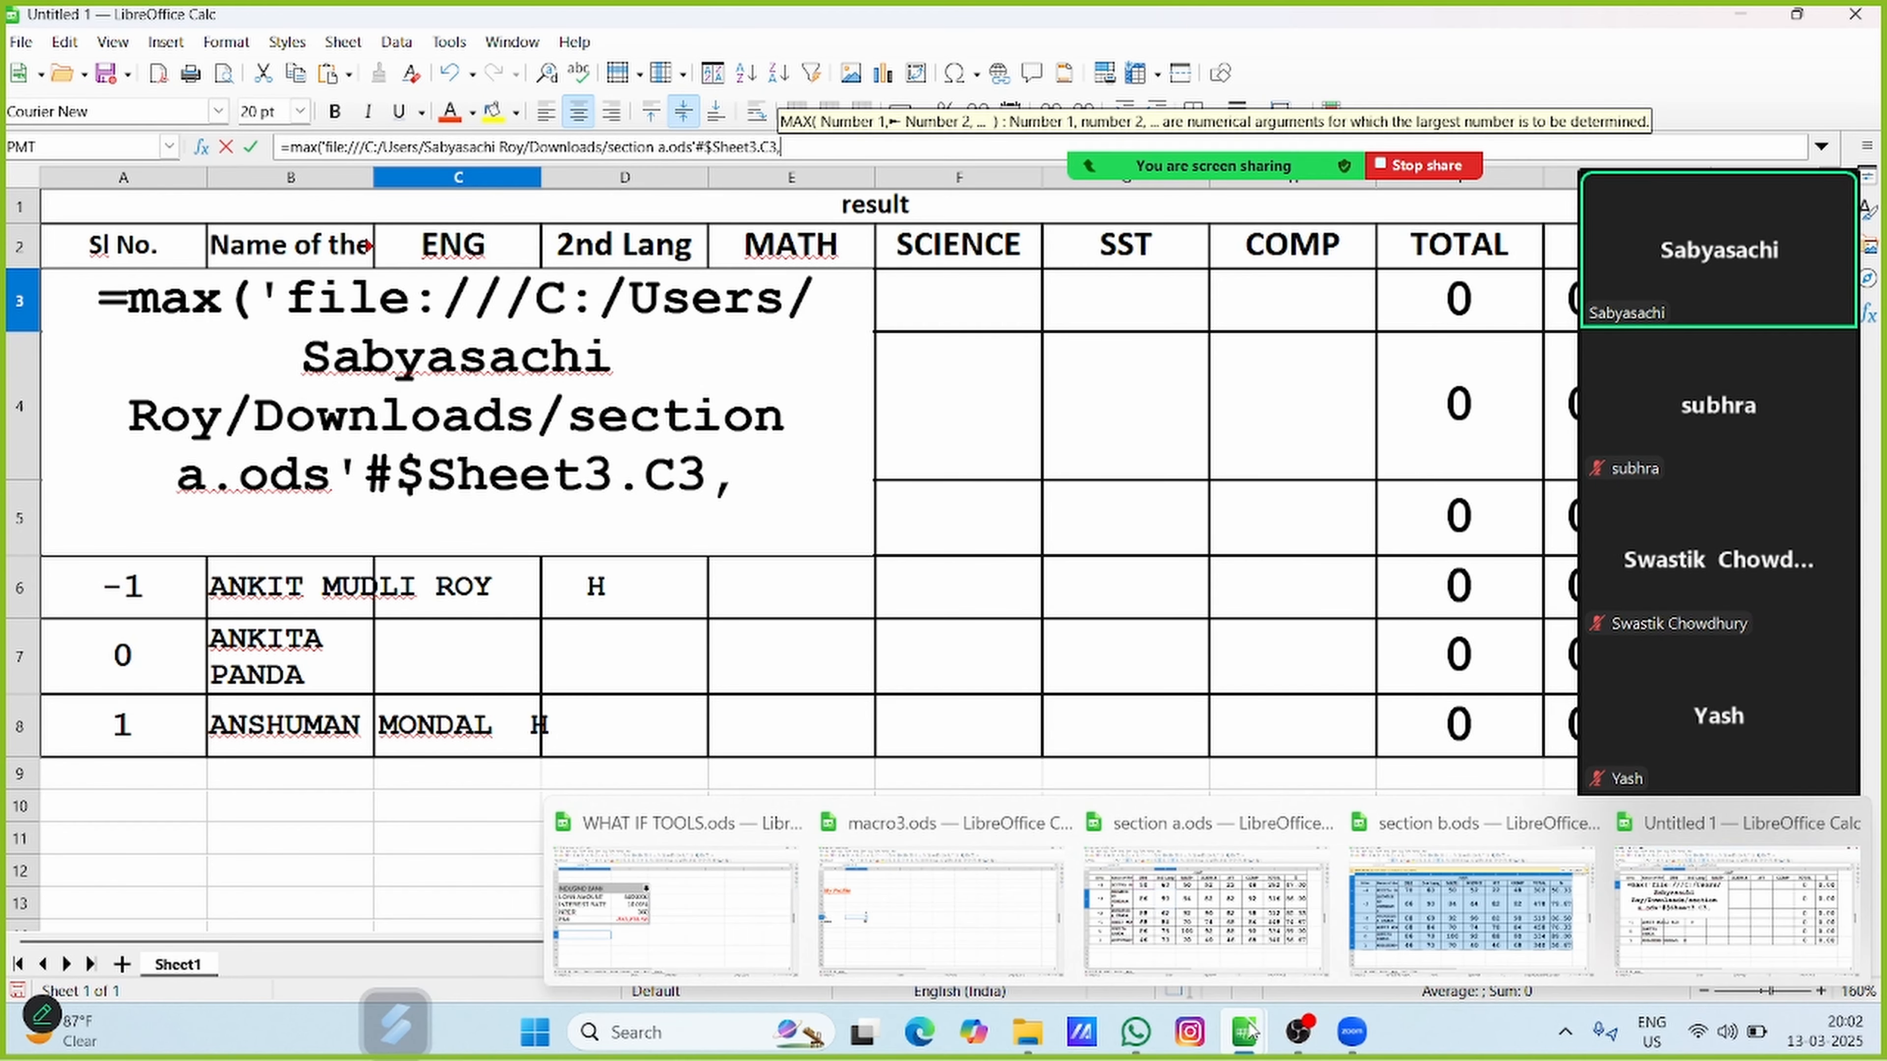
left_click(1399, 930)
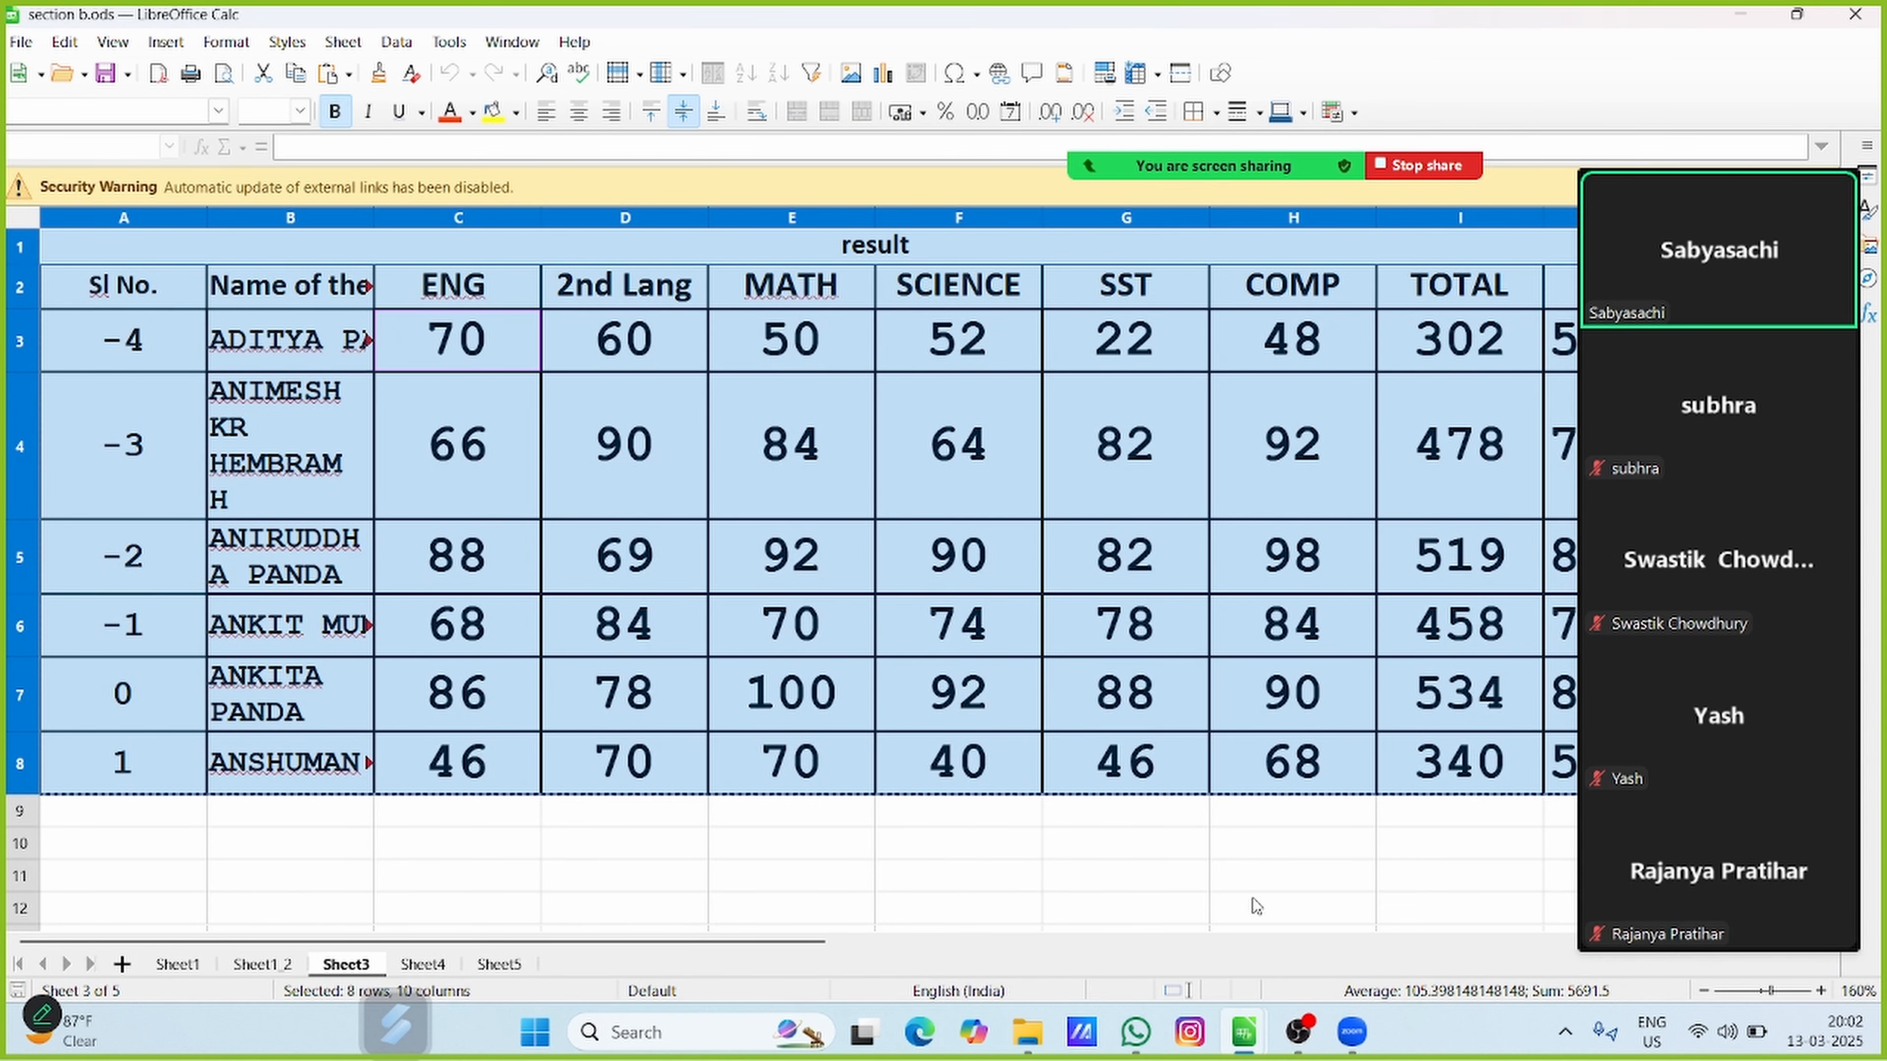
mouse_move(1240, 1033)
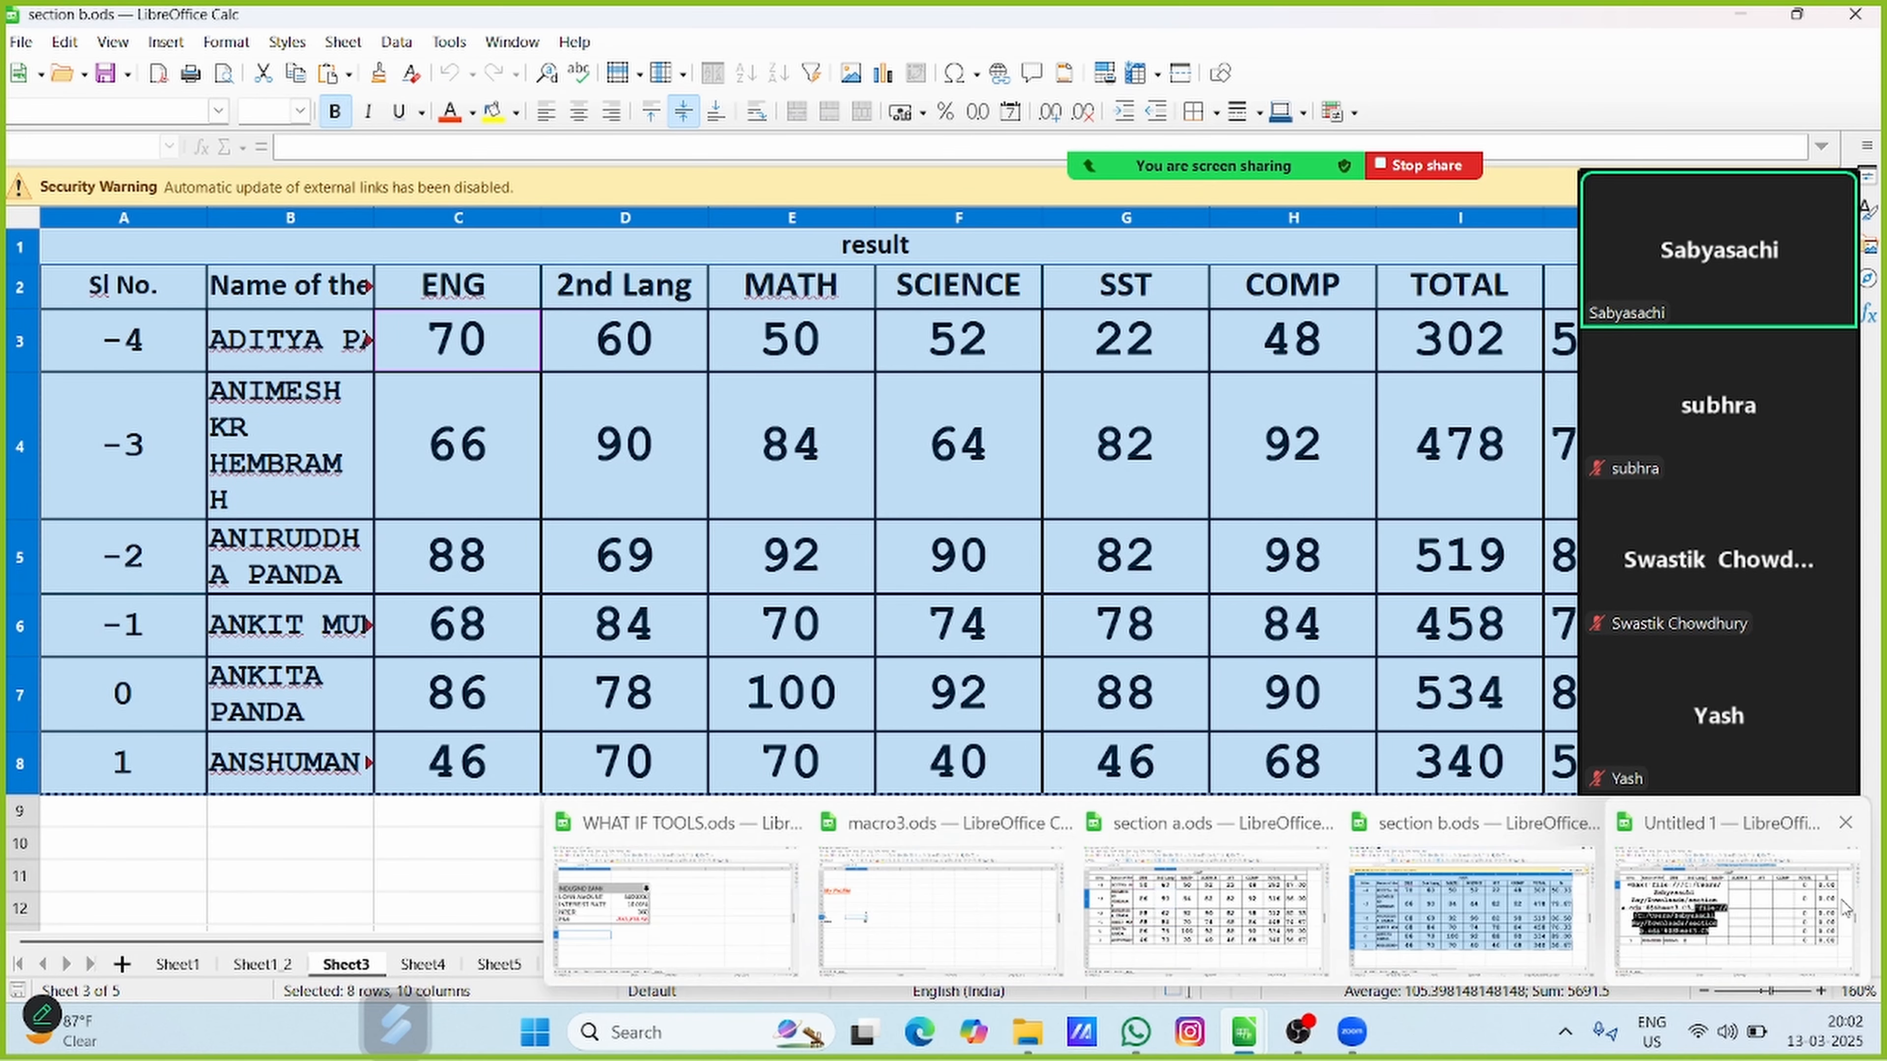
left_click(1768, 909)
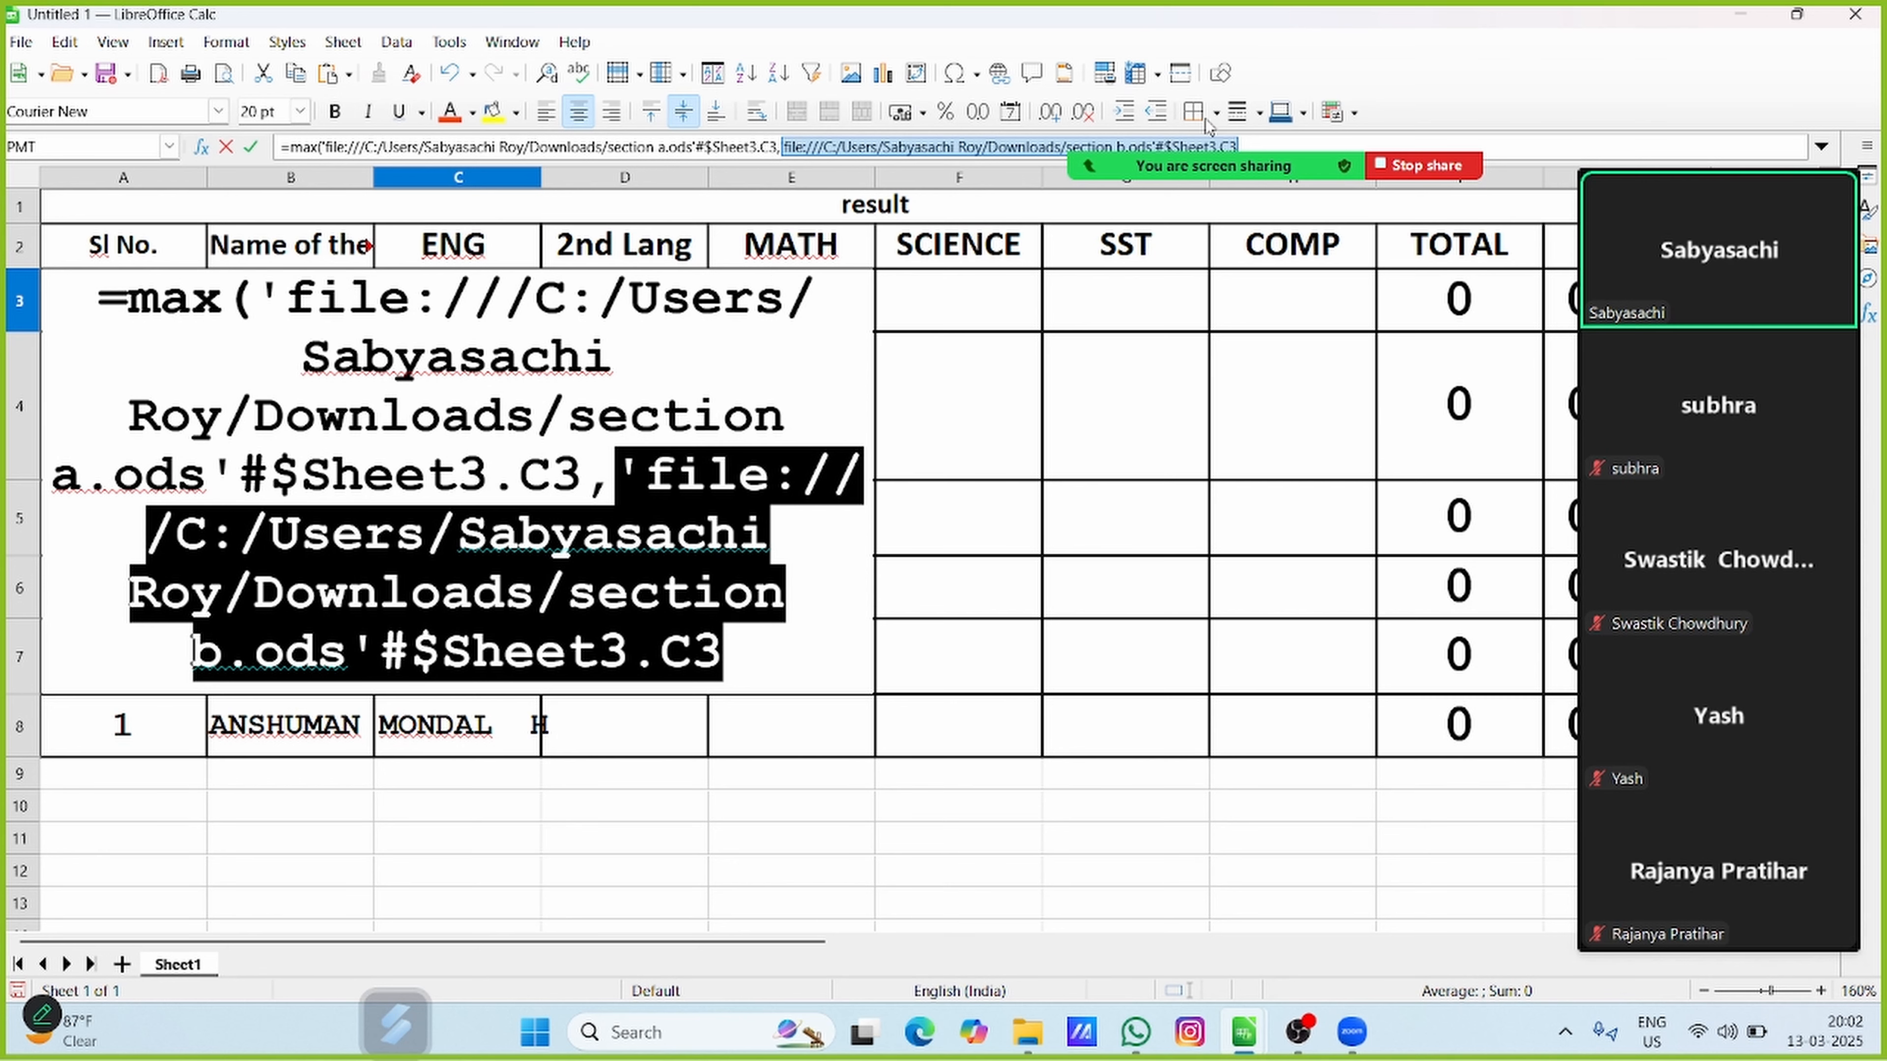
left_click(1252, 144)
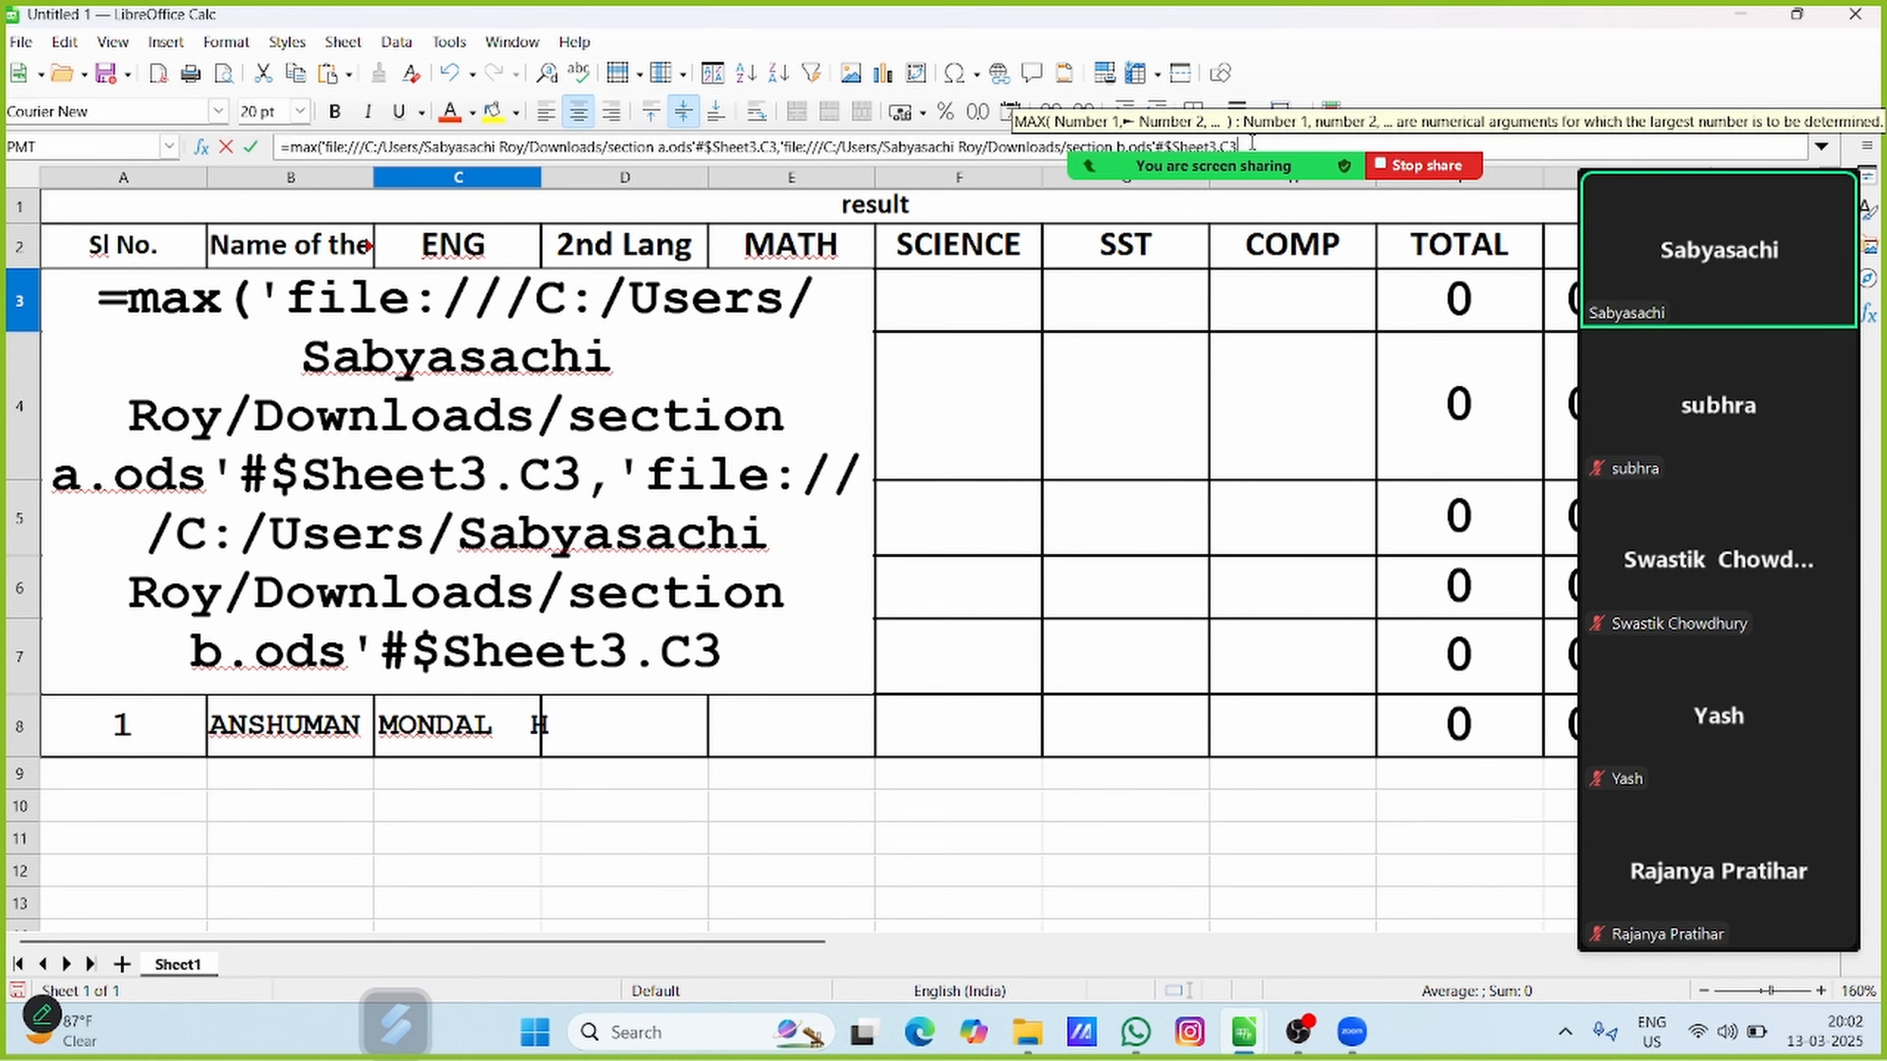
type(")")
key("Return")
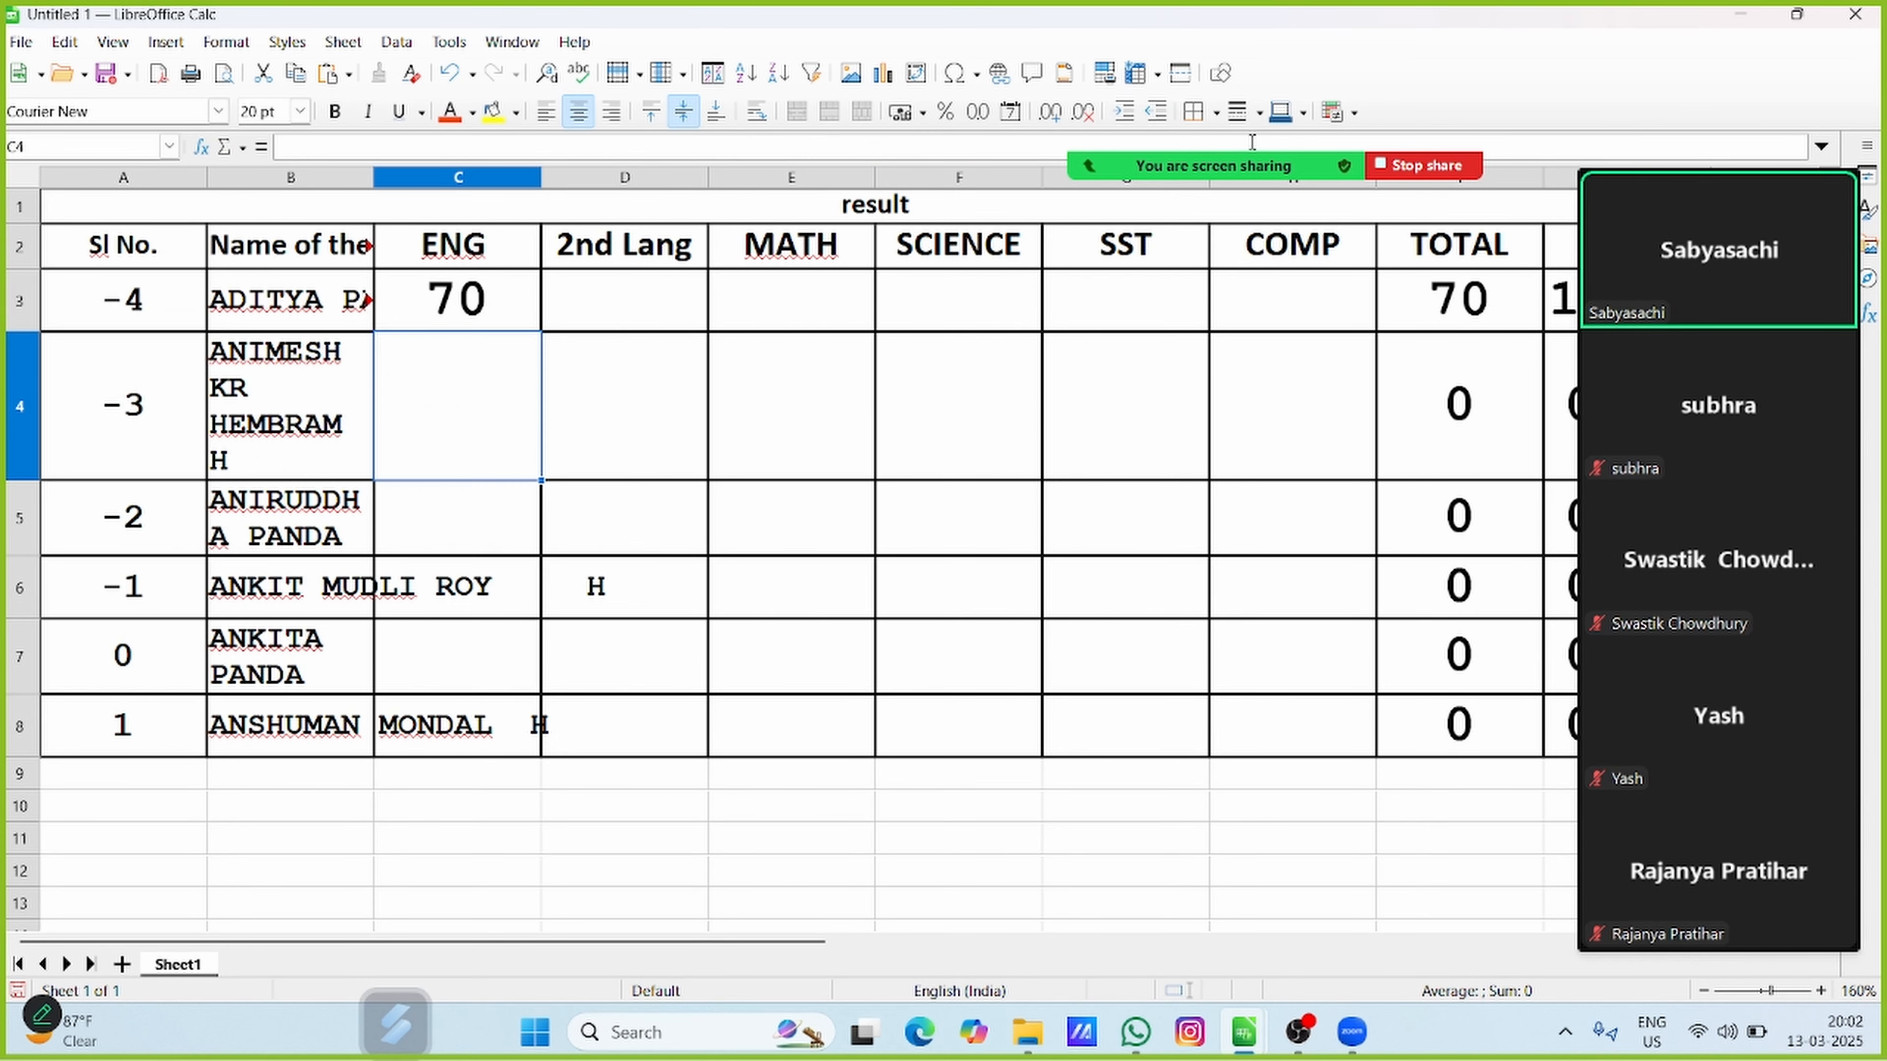
Review the external references in the MAX formula of cell C3
left_click(438, 312)
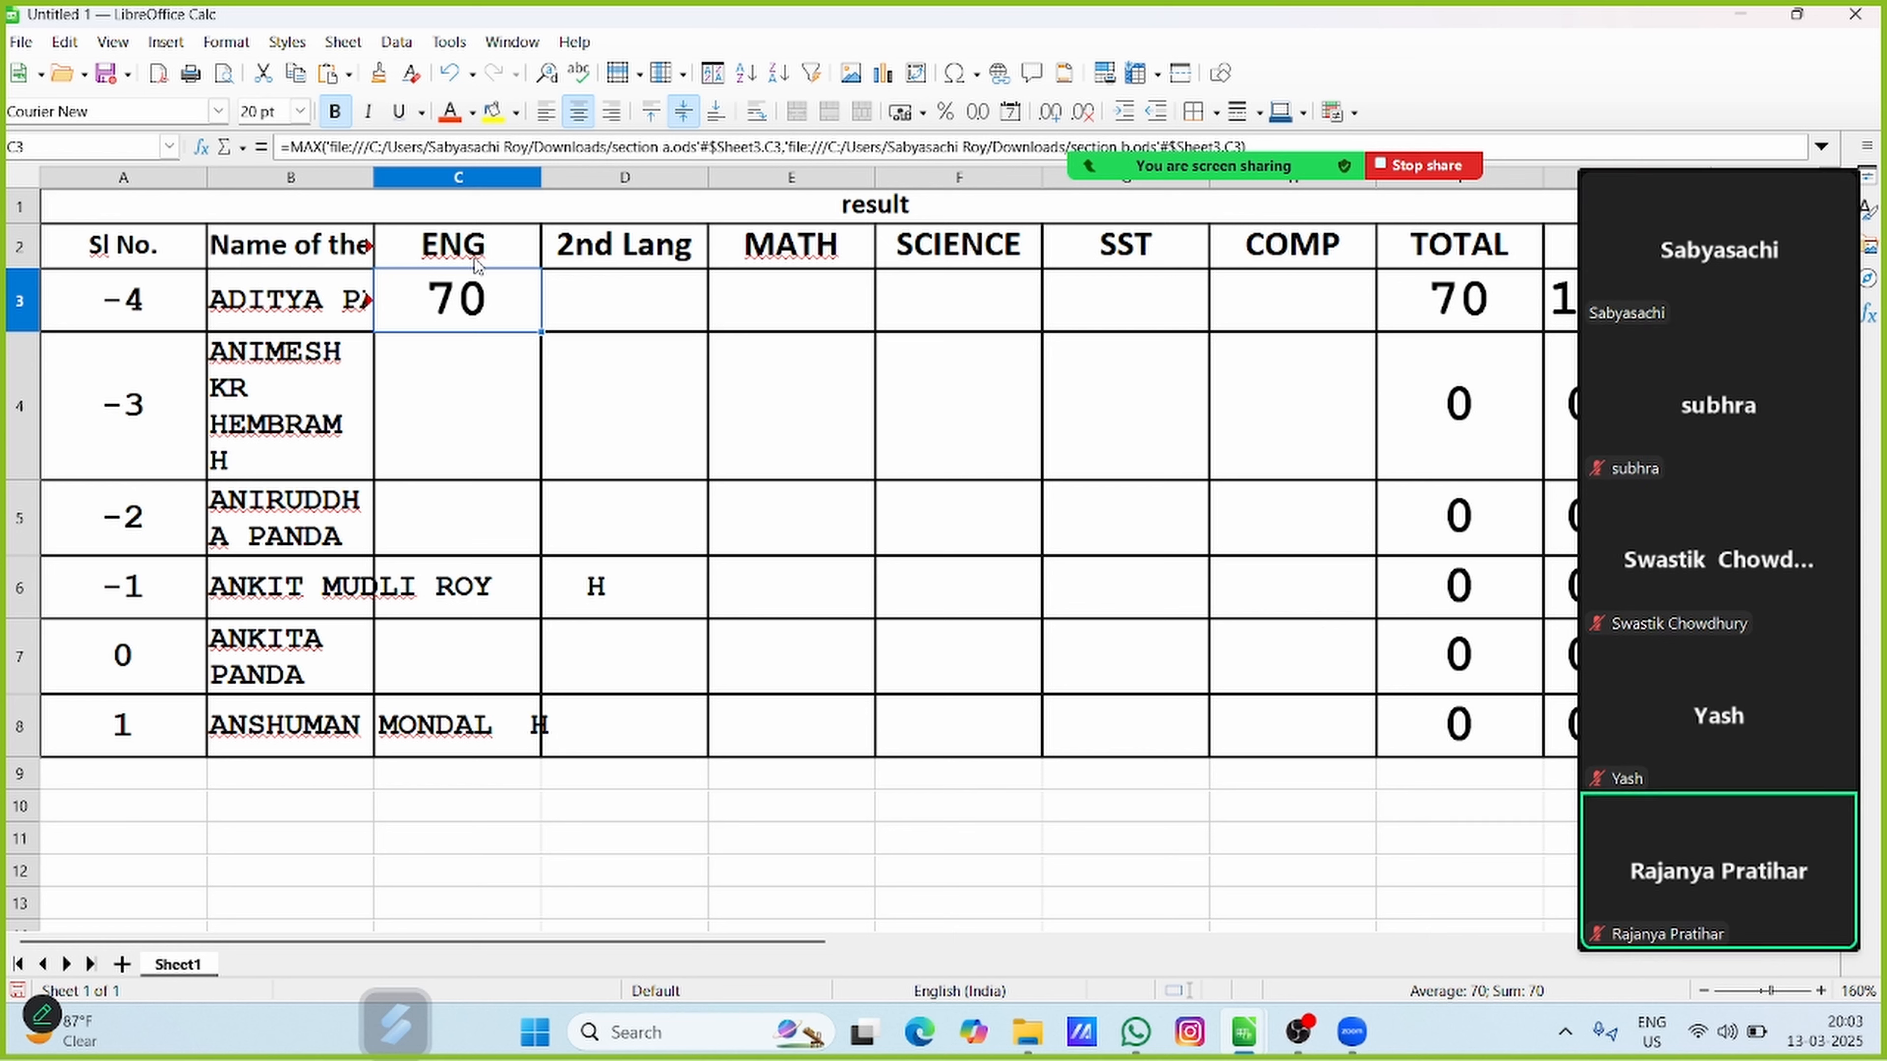
left_click(1270, 138)
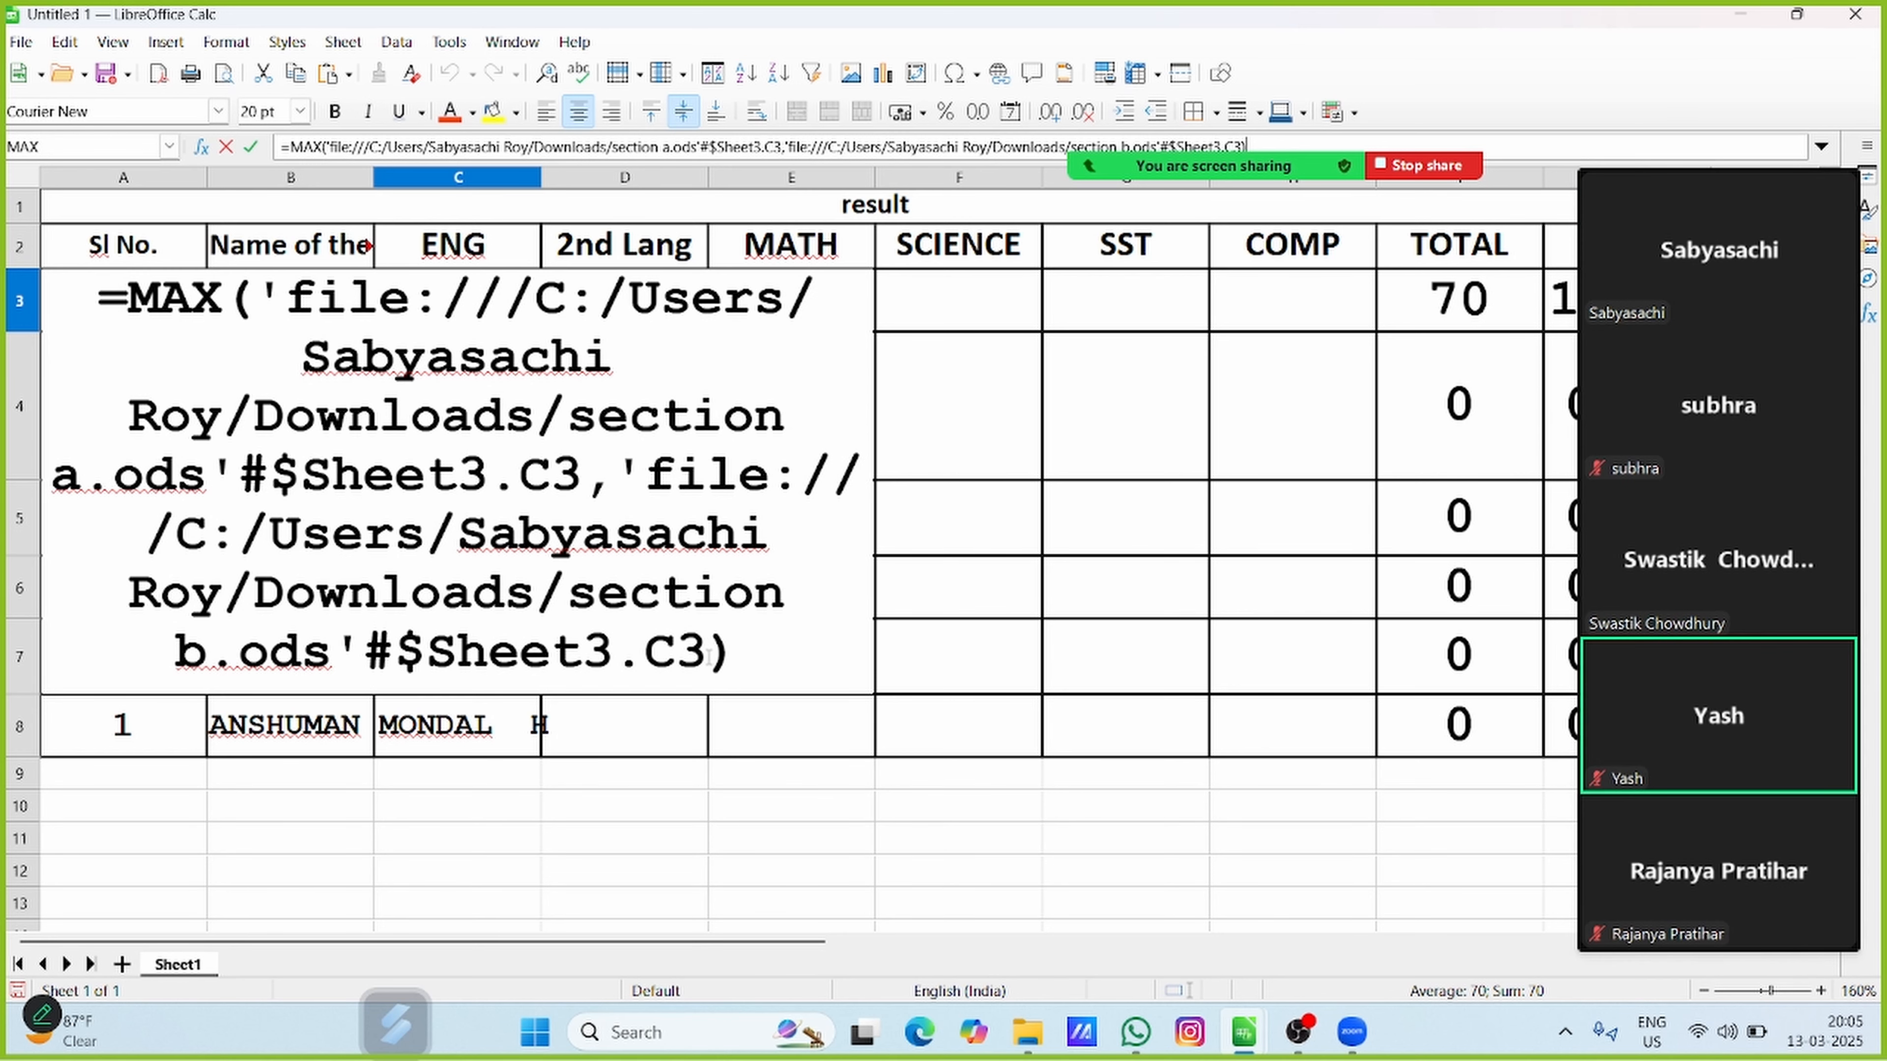
key("Return")
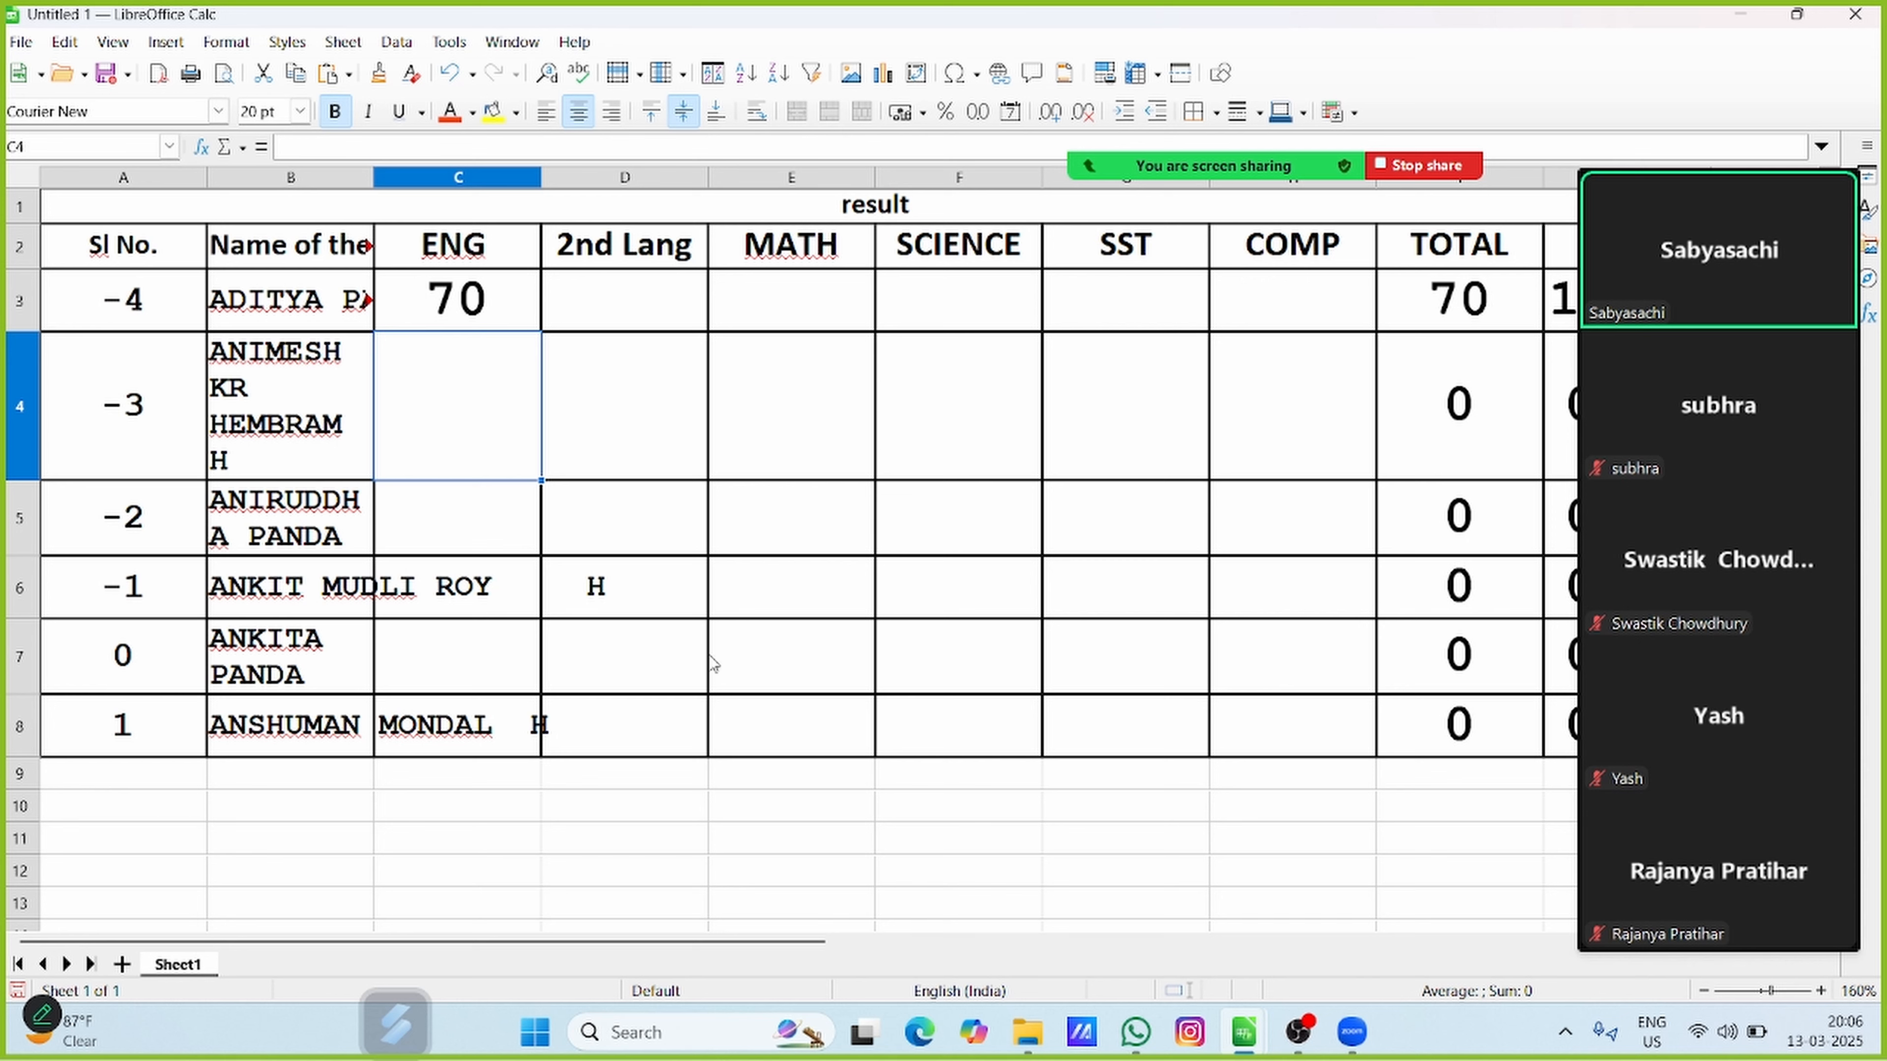
Fill the MAX formula from C3 across all subjects and students in the range C3:H8
left_click(452, 289)
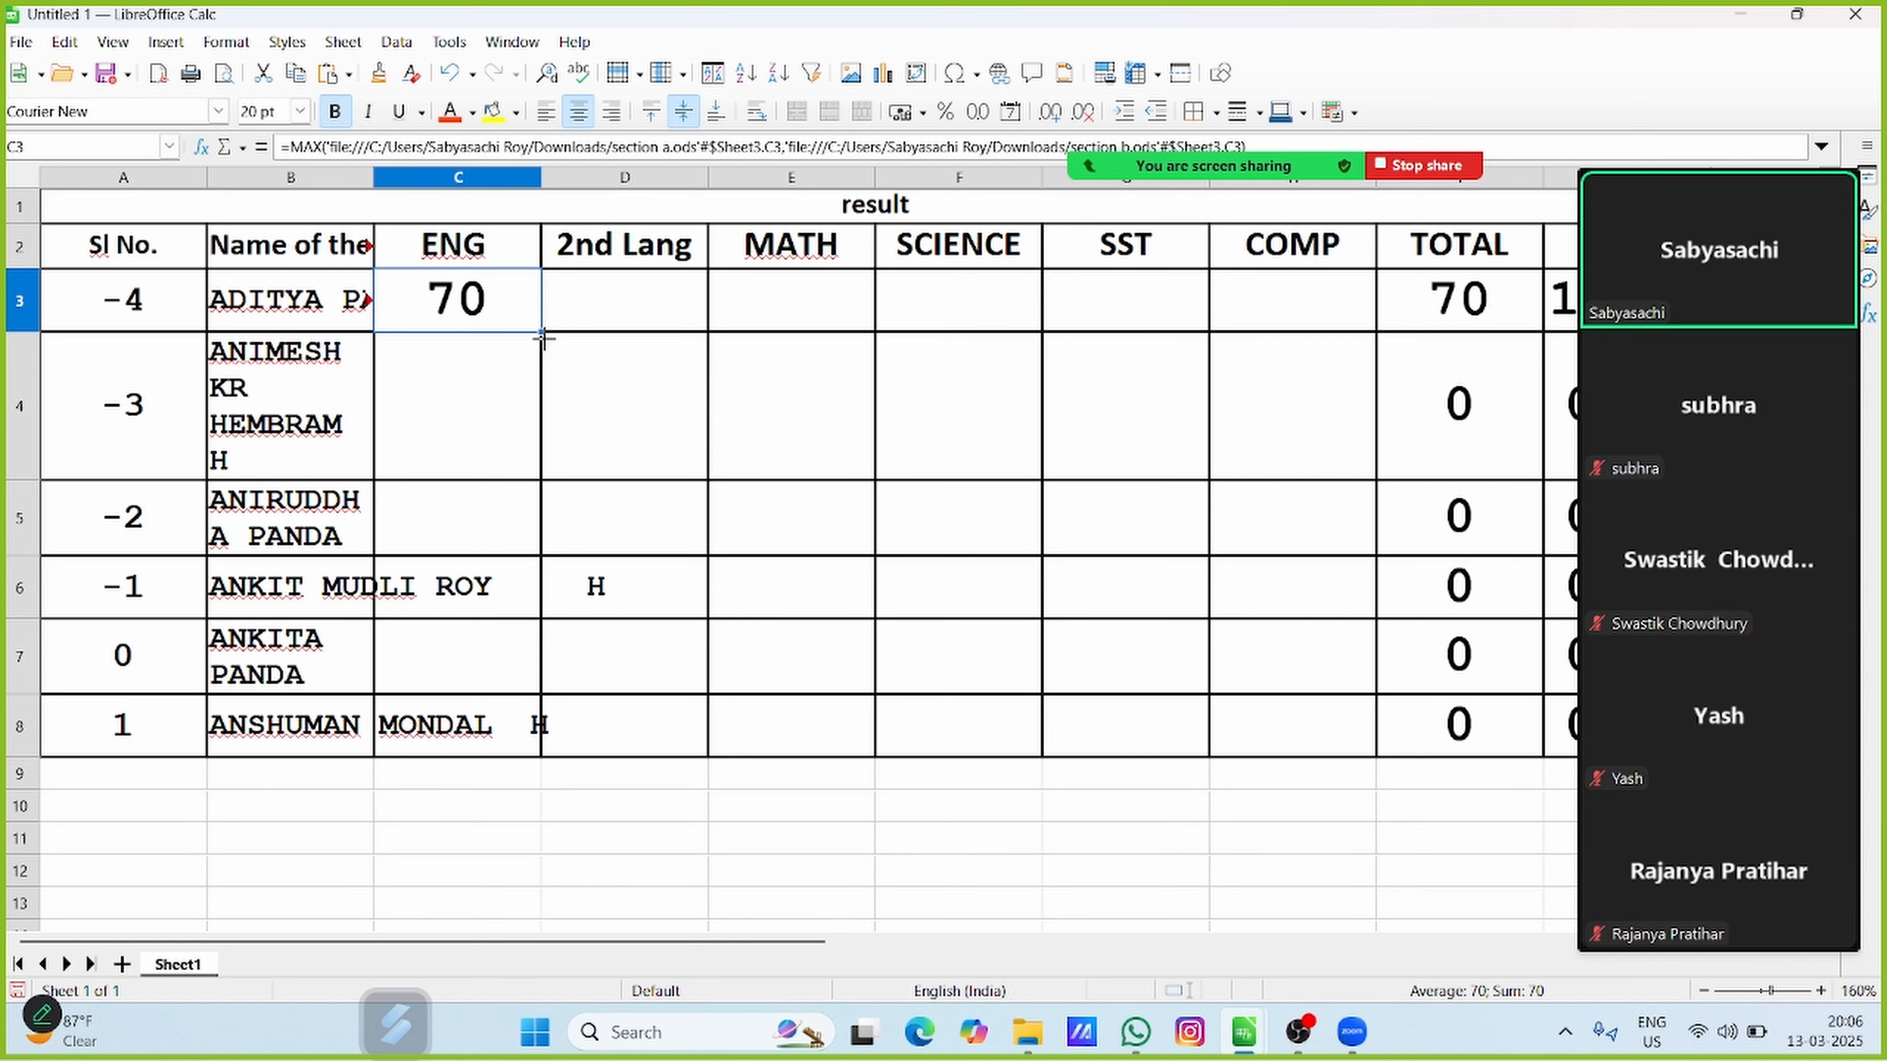
left_click_drag(543, 334, 1357, 760)
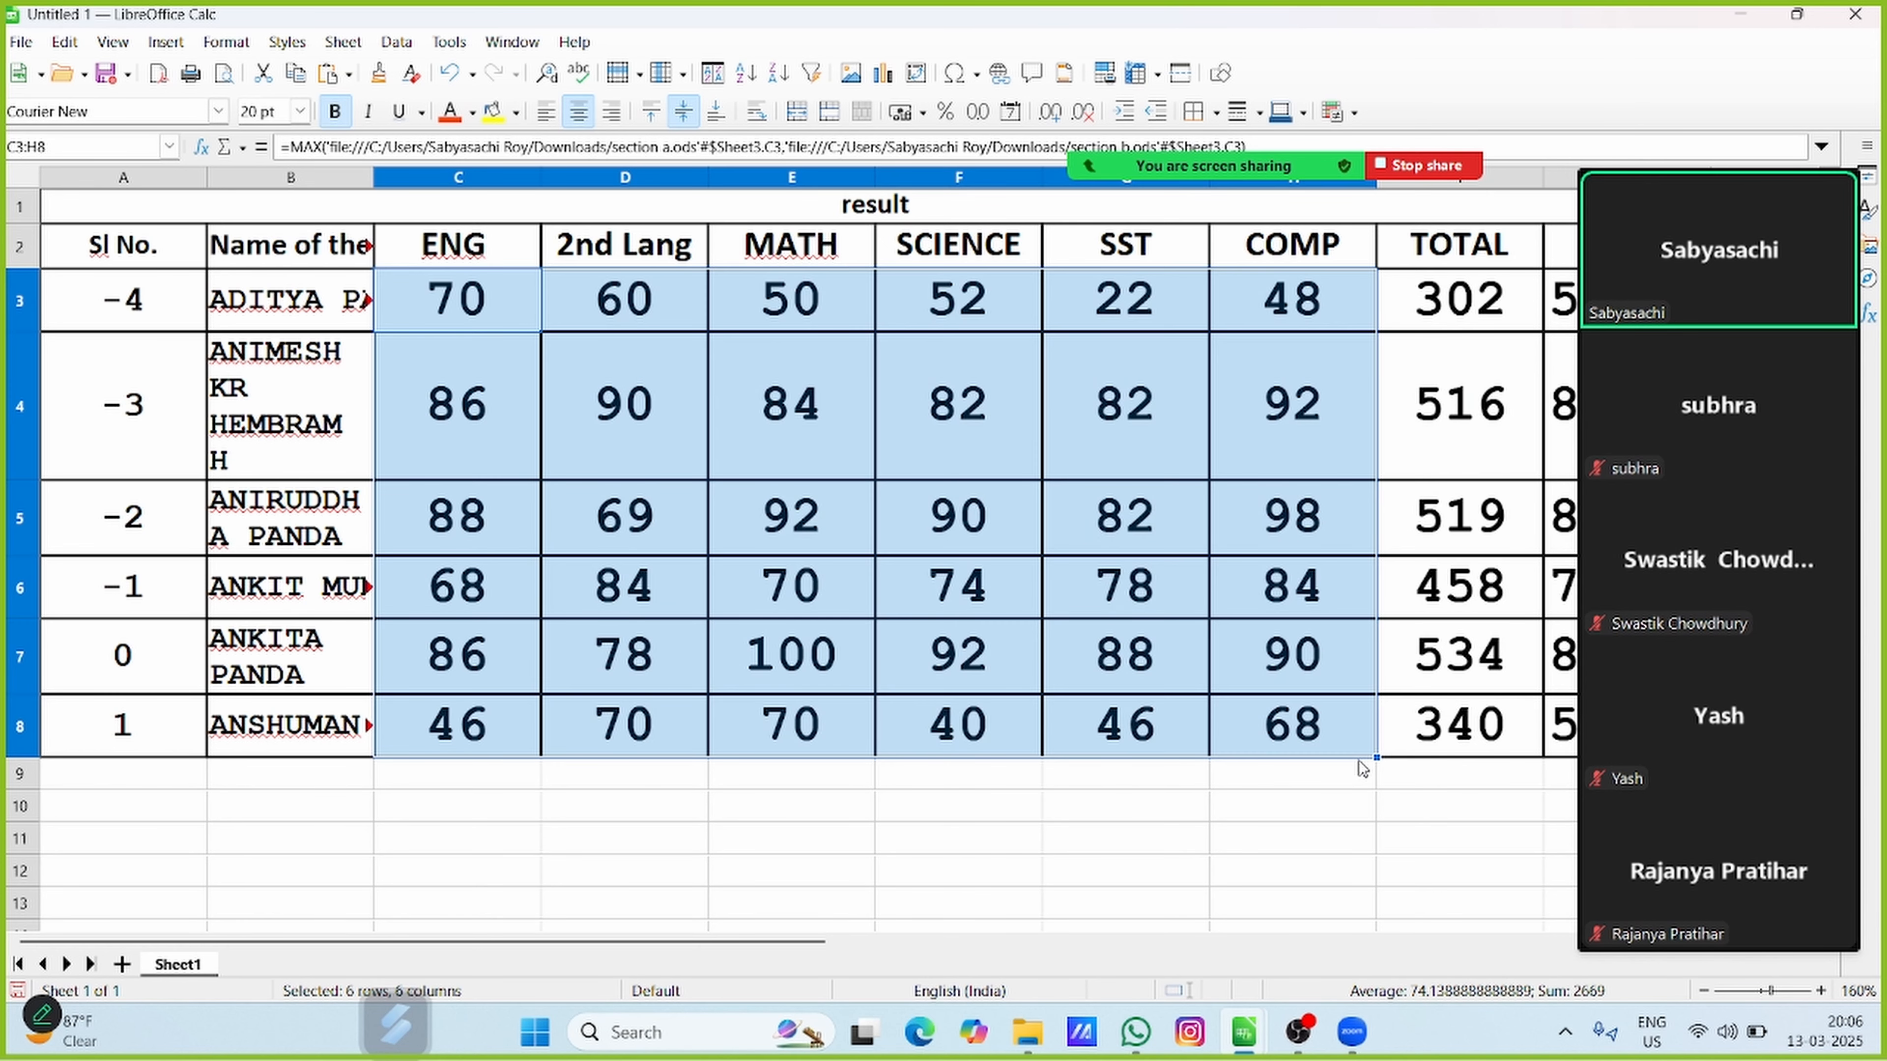
left_click(1116, 903)
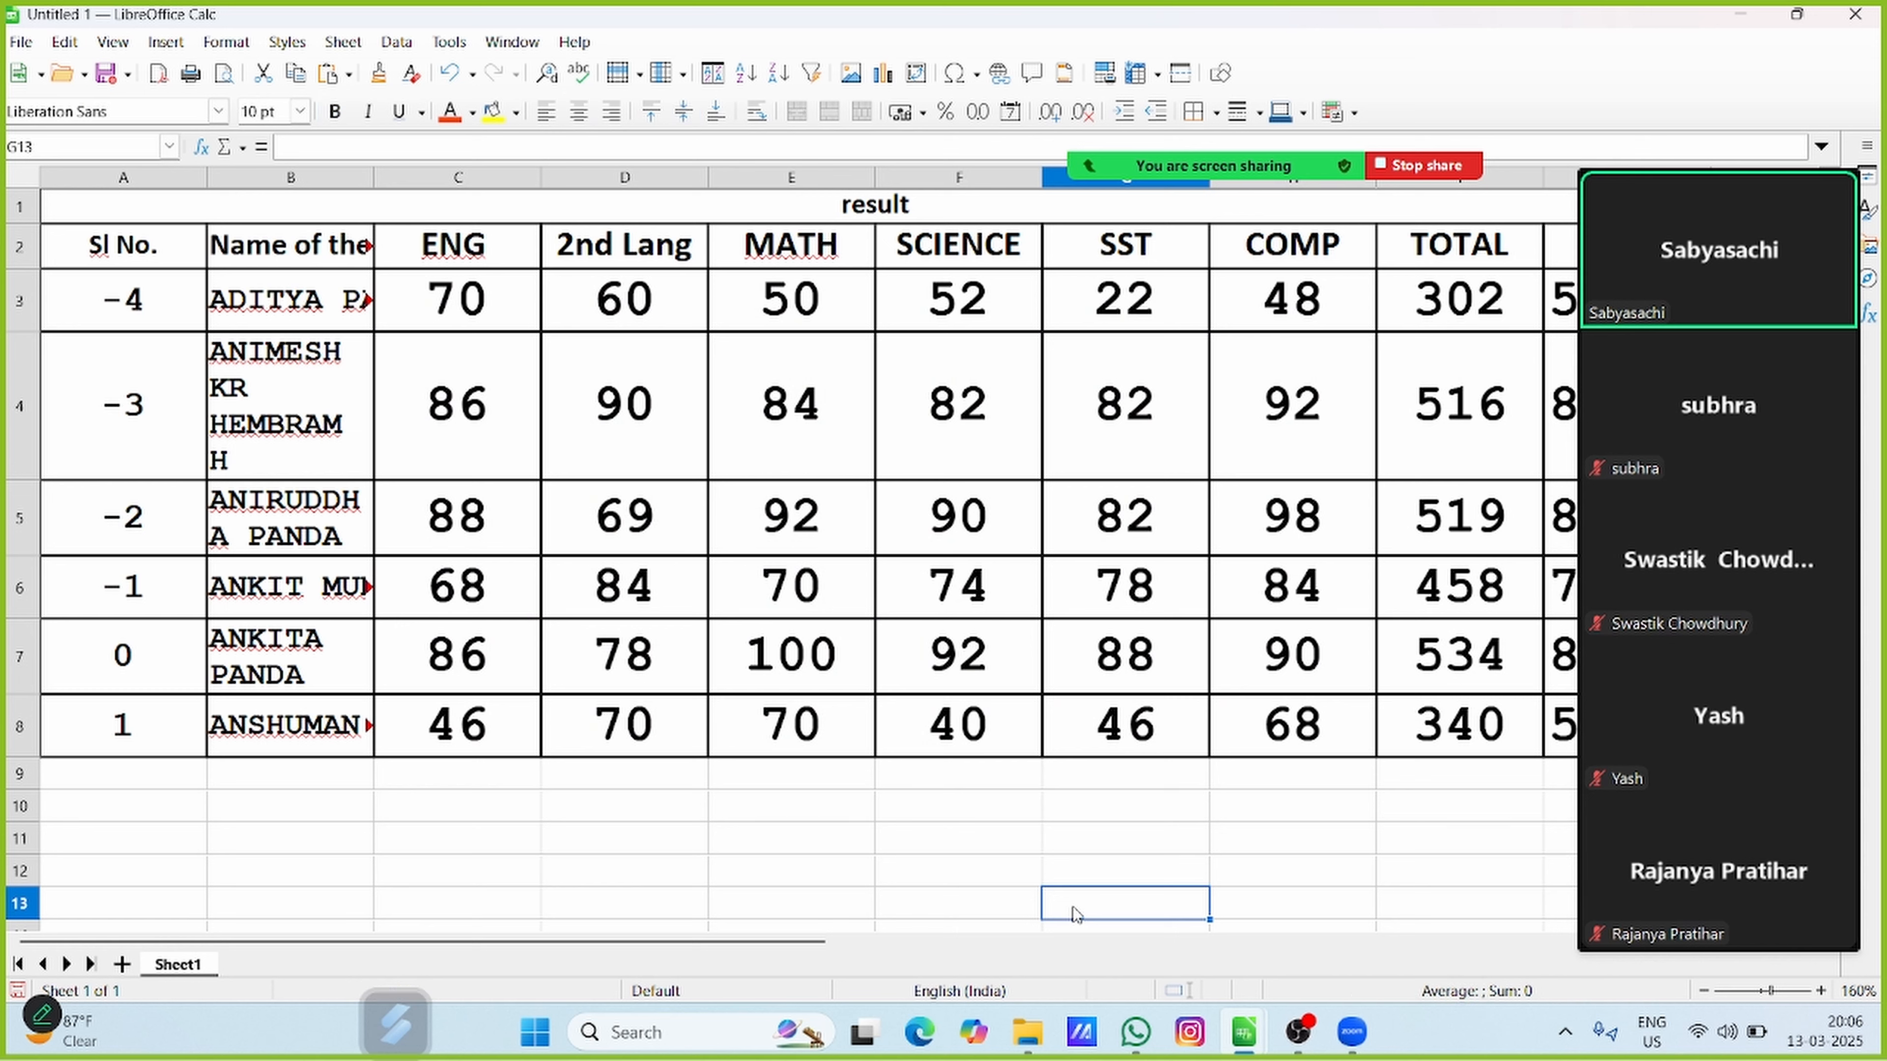
Examine the copied MAX formulas in several mark cells, including the section a.ods and section b.ods references in D6
left_click(586, 379)
left_click(952, 420)
left_click(935, 296)
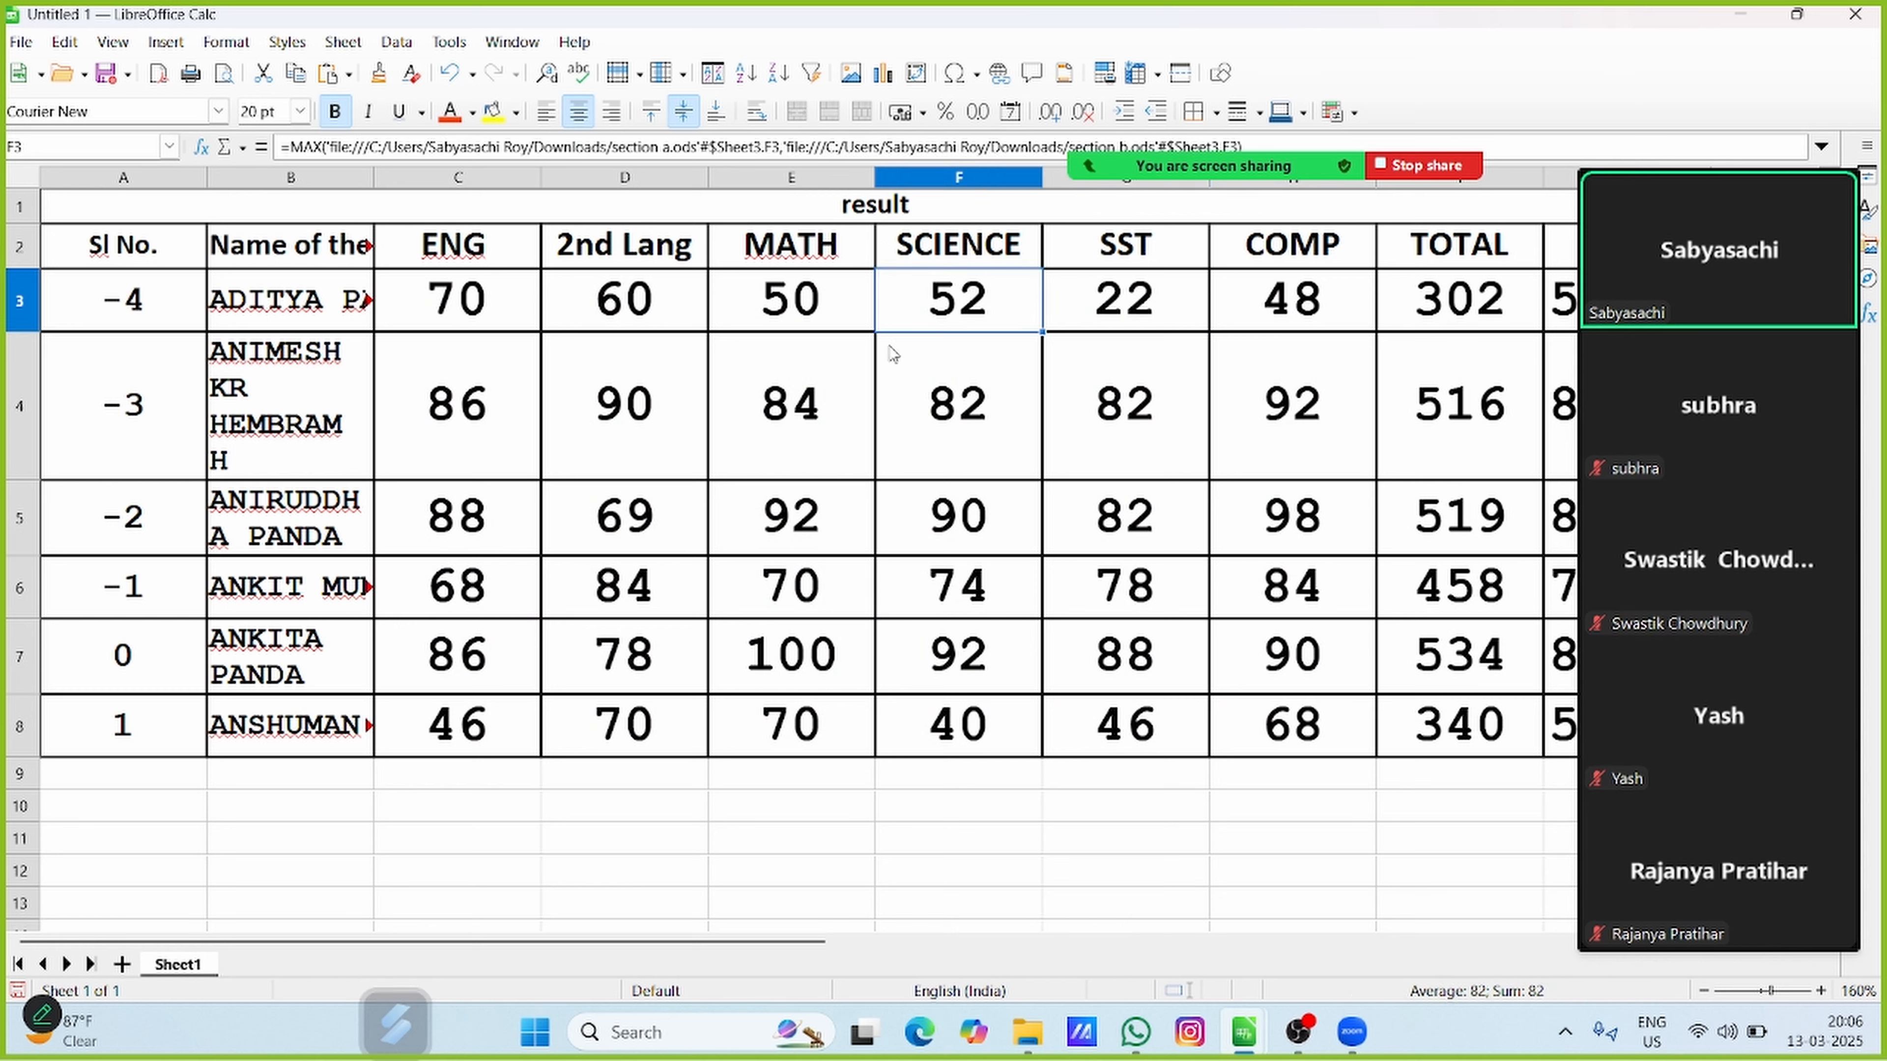
left_click(798, 375)
left_click(776, 520)
left_click(958, 585)
left_click(754, 658)
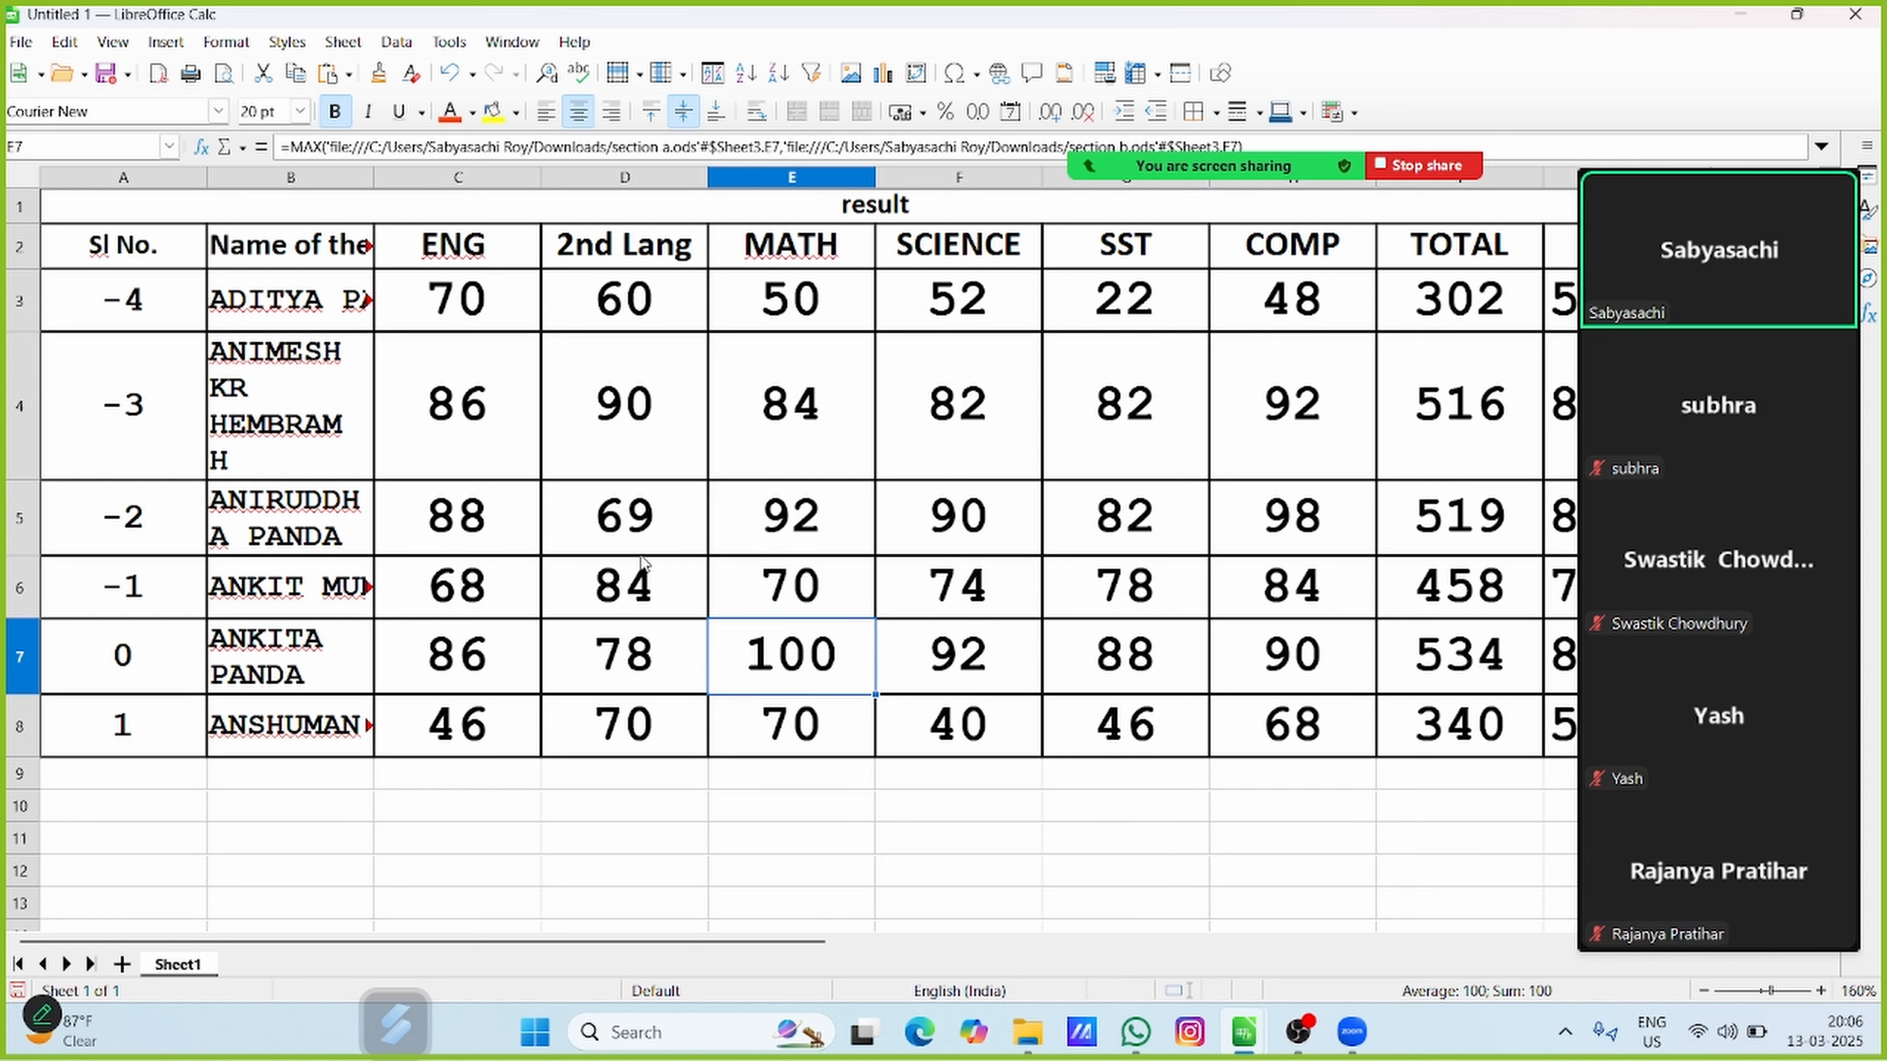
left_click(614, 576)
left_click(942, 147)
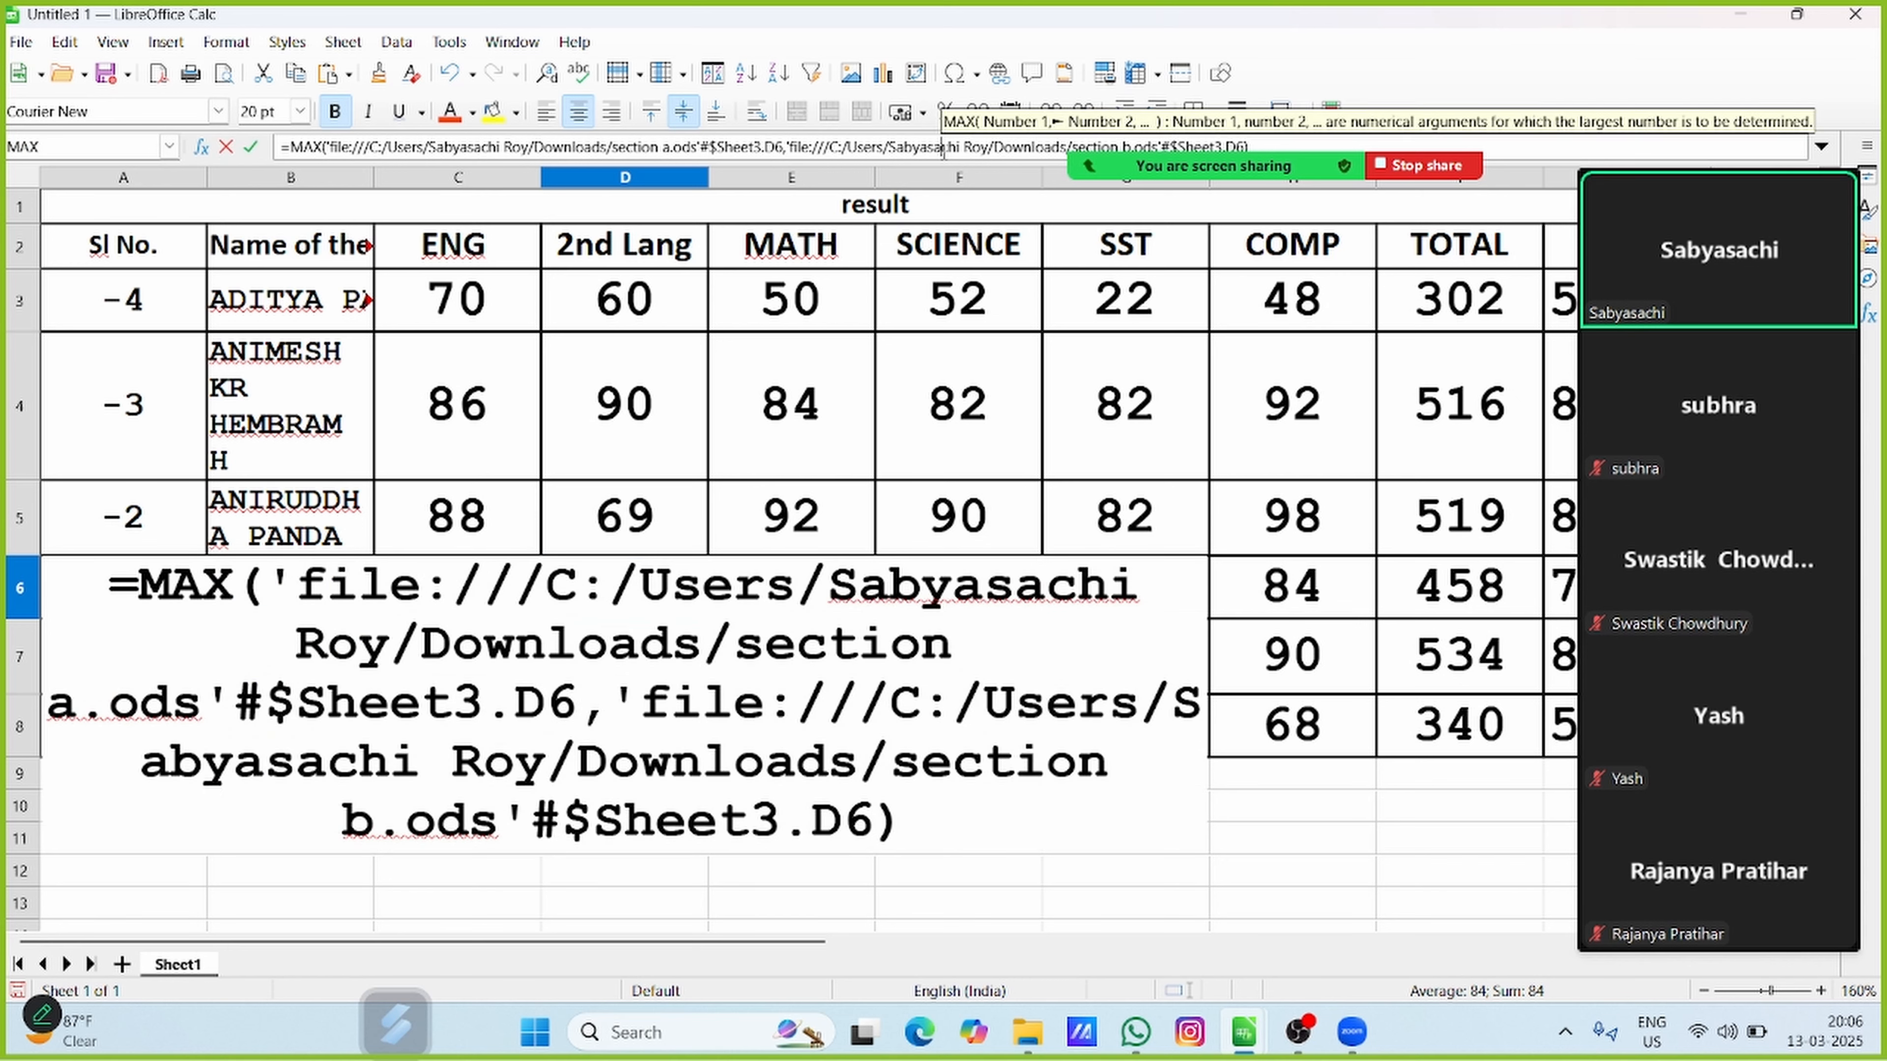
left_click(1531, 148)
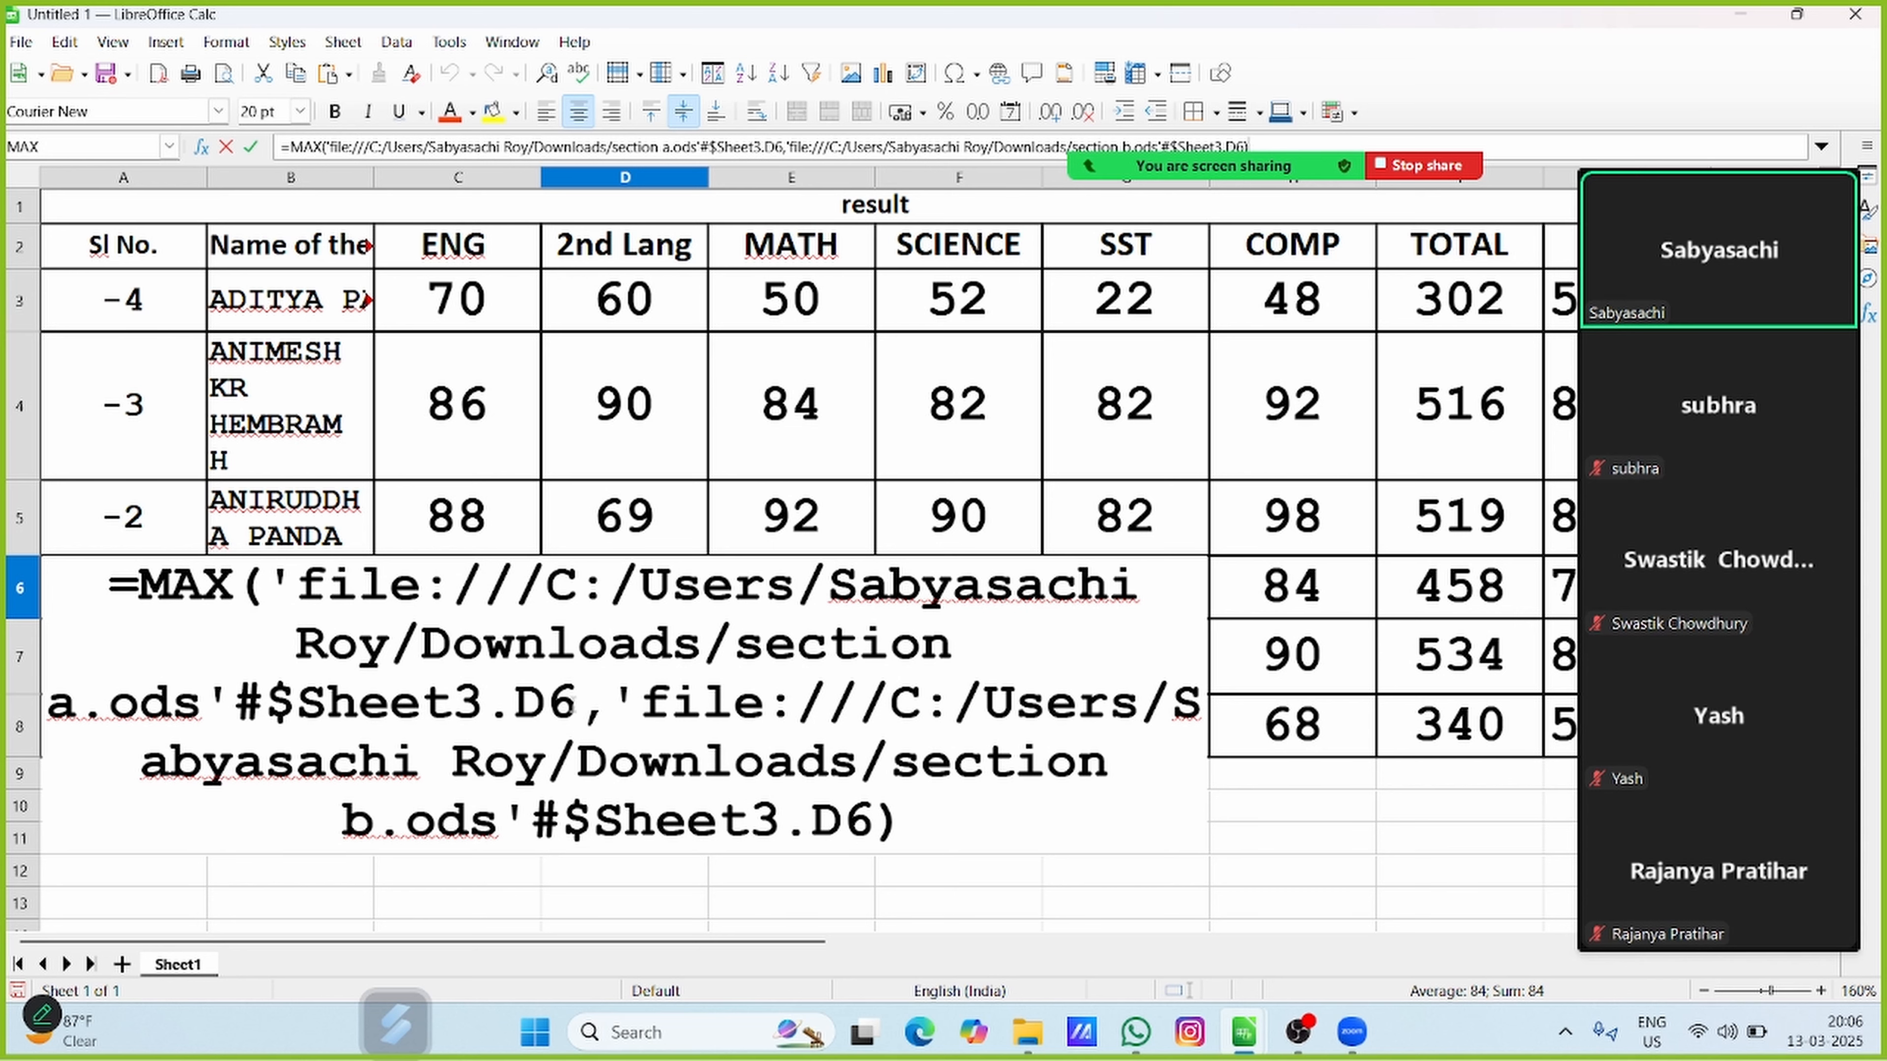
key("Return")
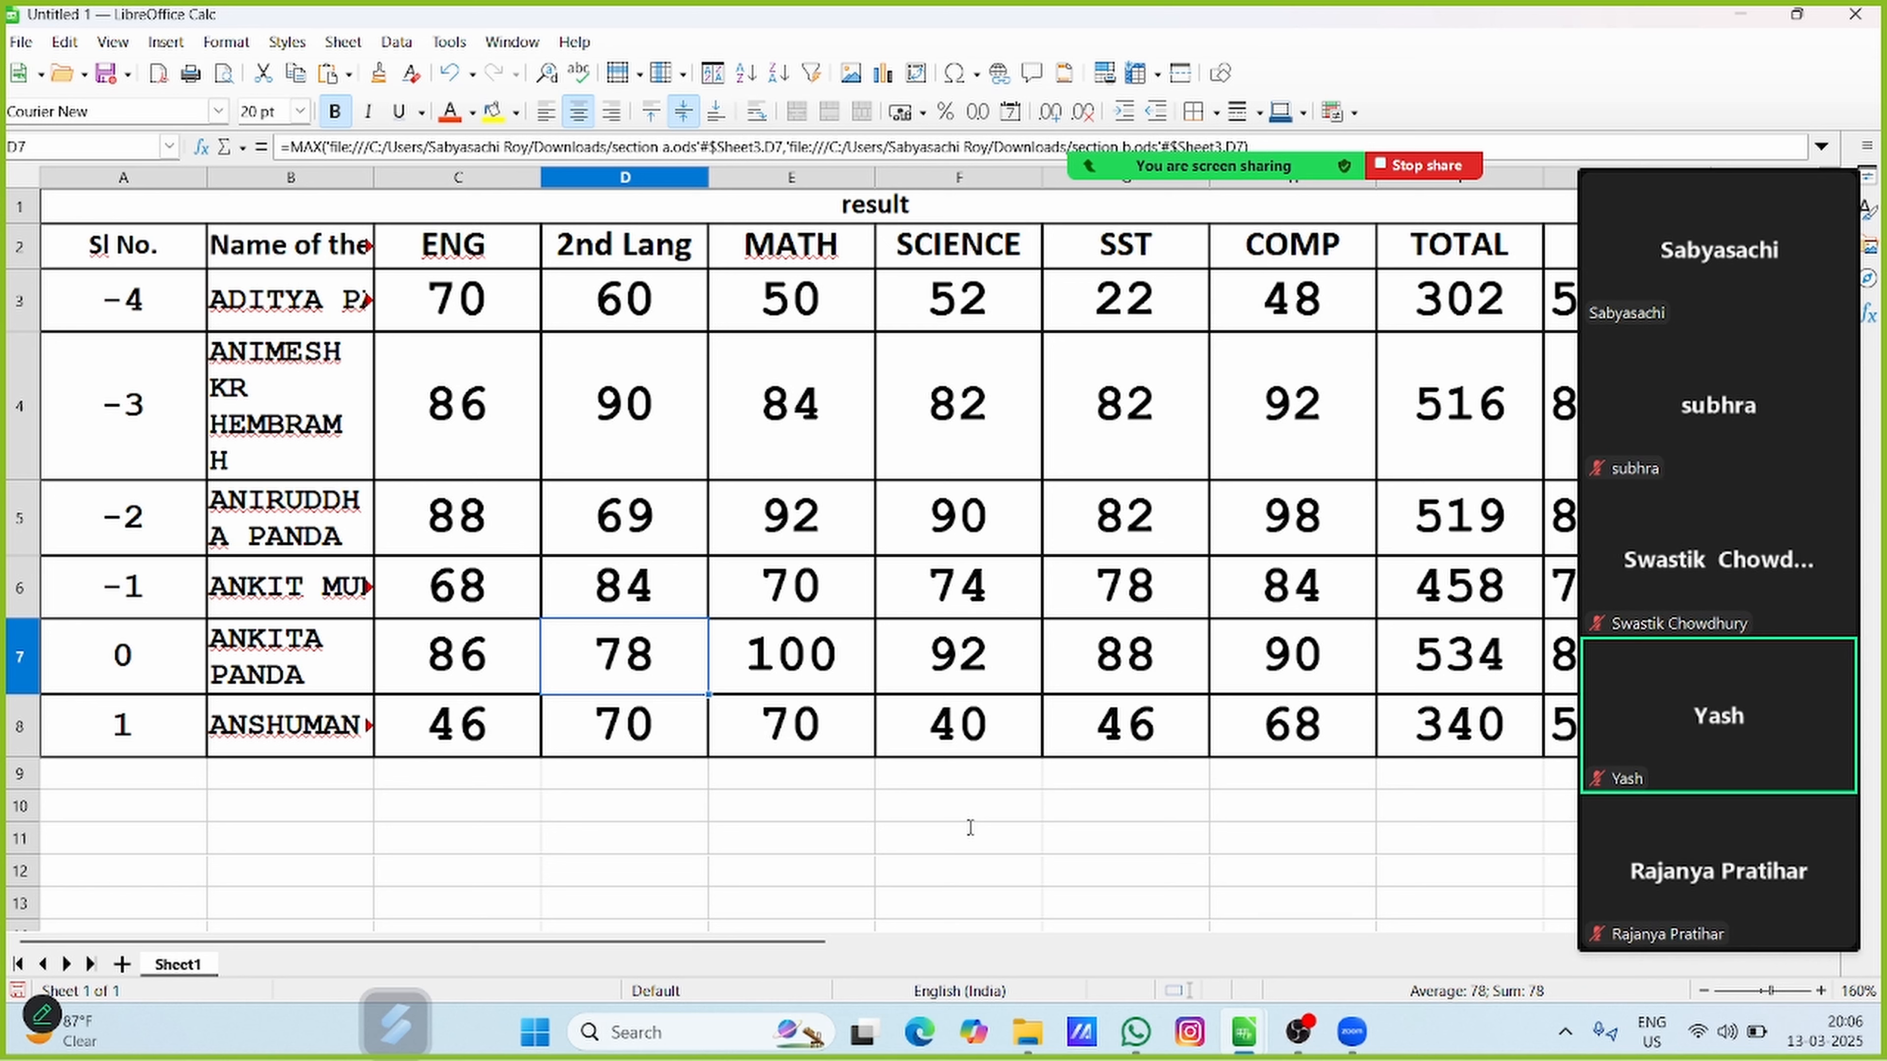
Delete the contents of cell C4, leaving its formatting in place
left_click(470, 409)
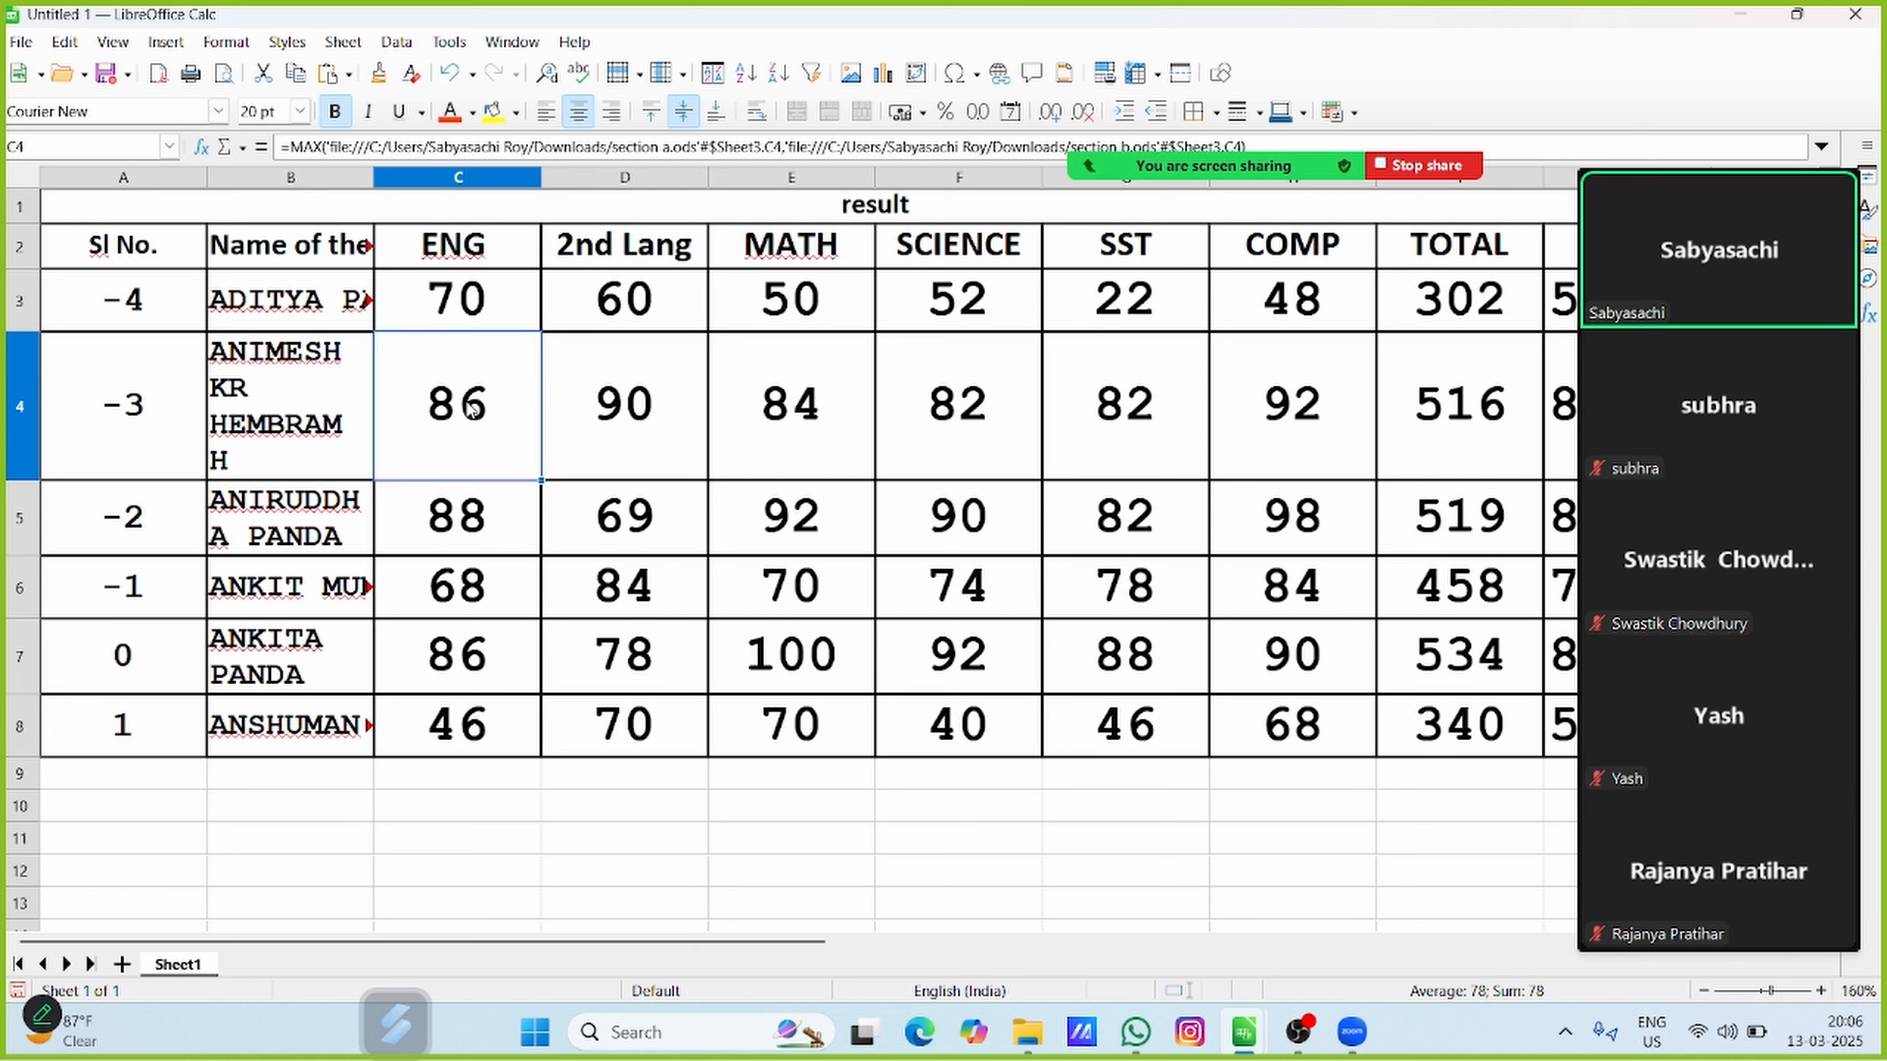
key("BackSpace")
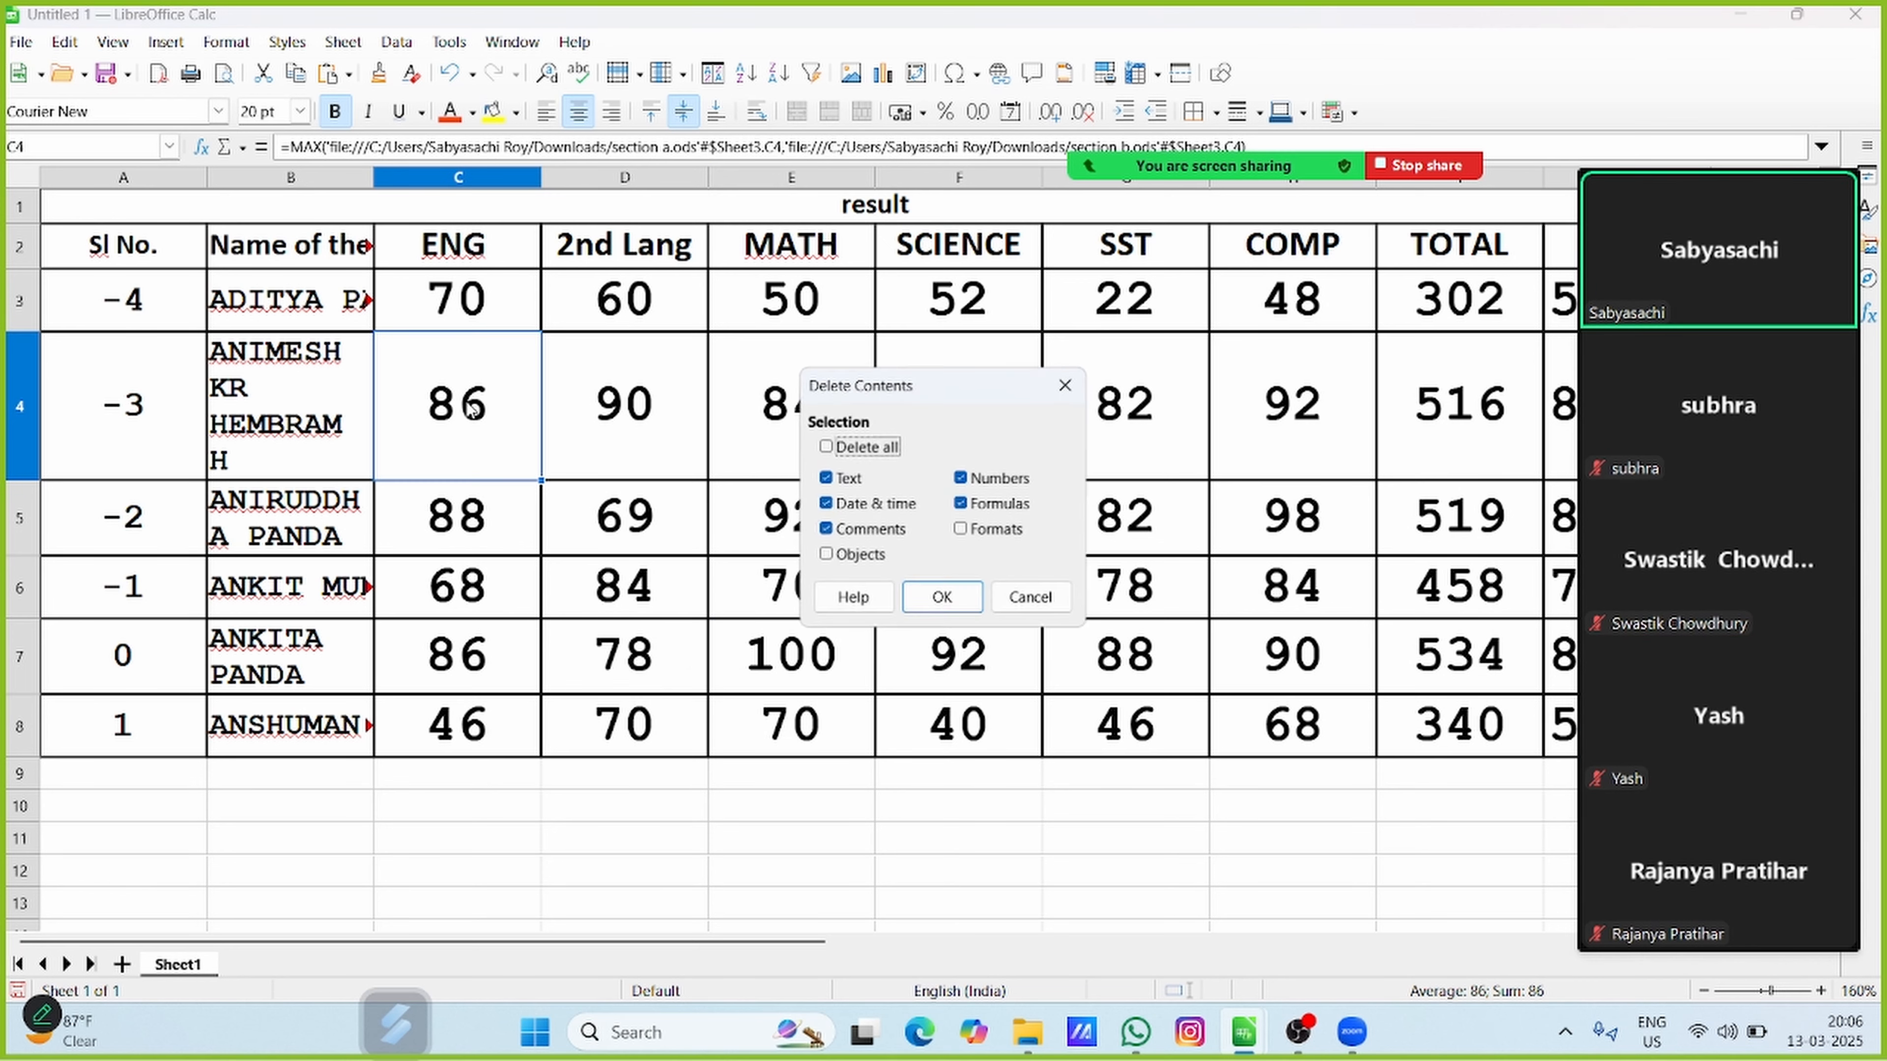
key("Return")
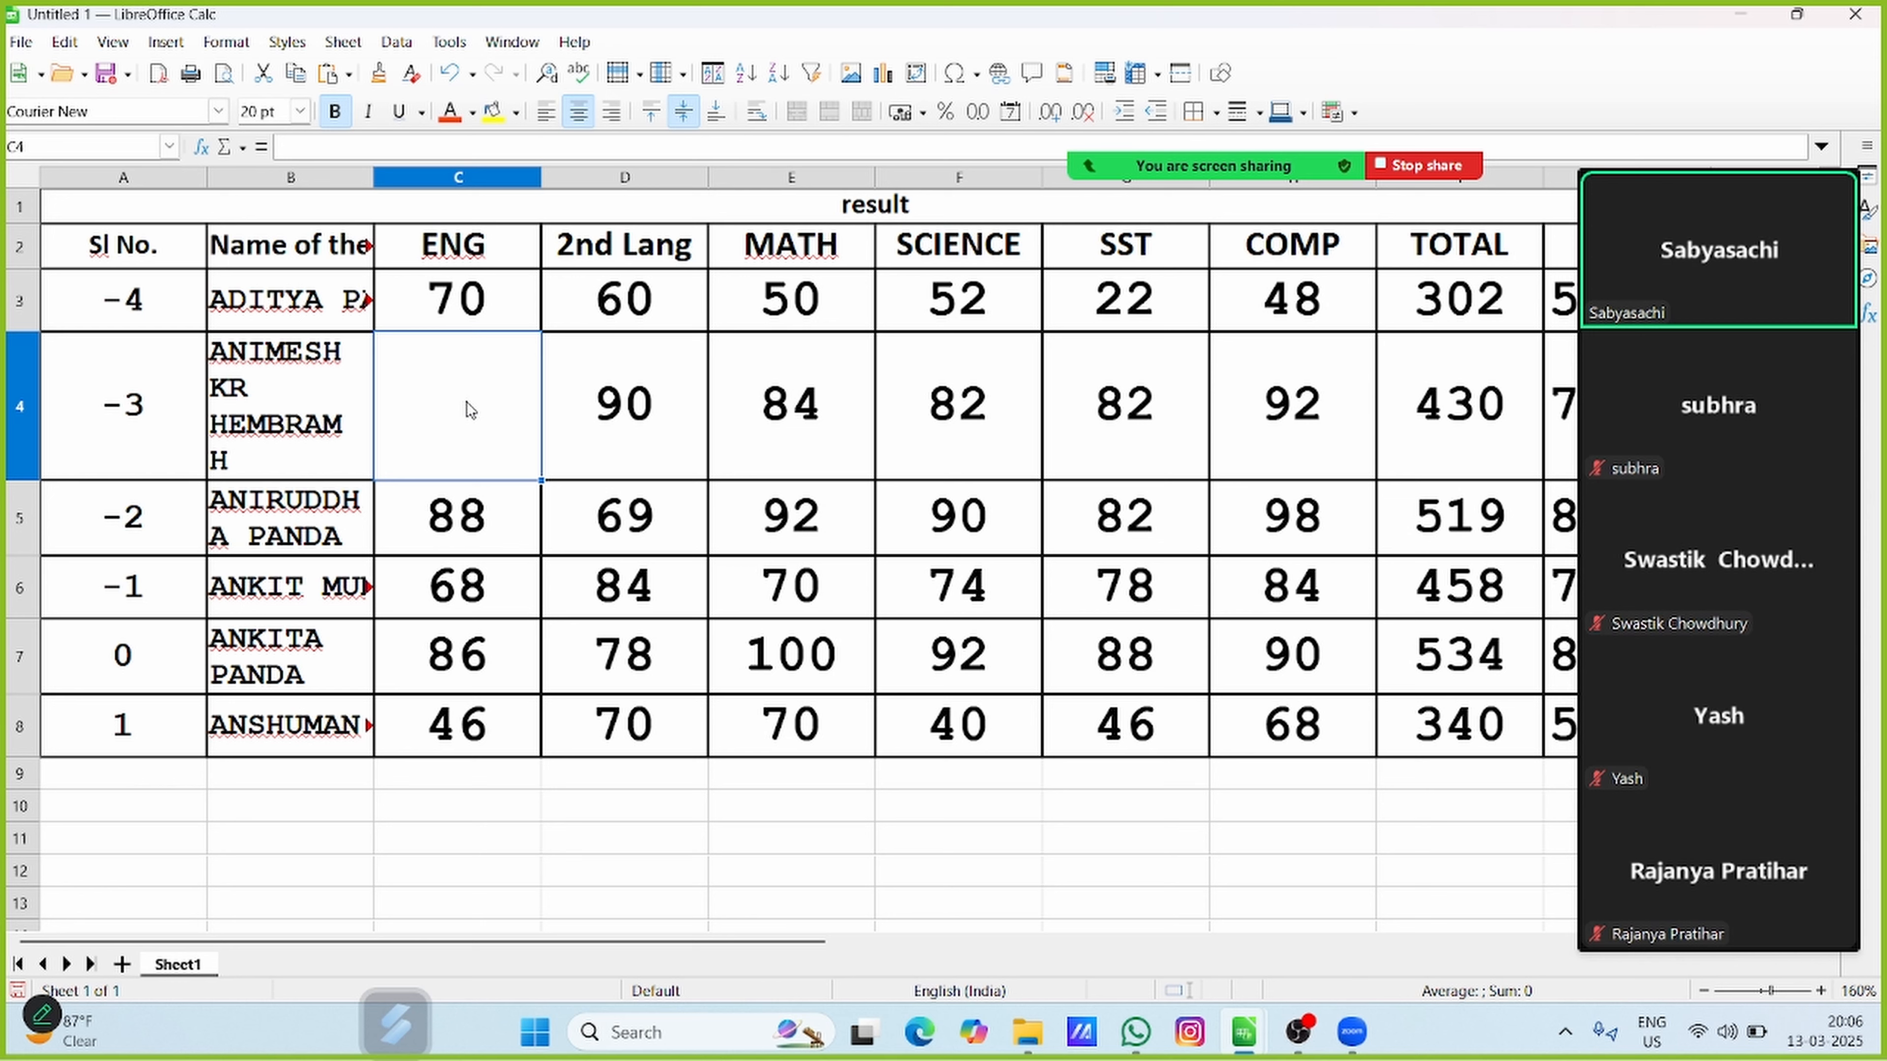
Start a MAX formula in C4 with cell C4 on Sheet3 of section a.ods as its first argument
type("=")
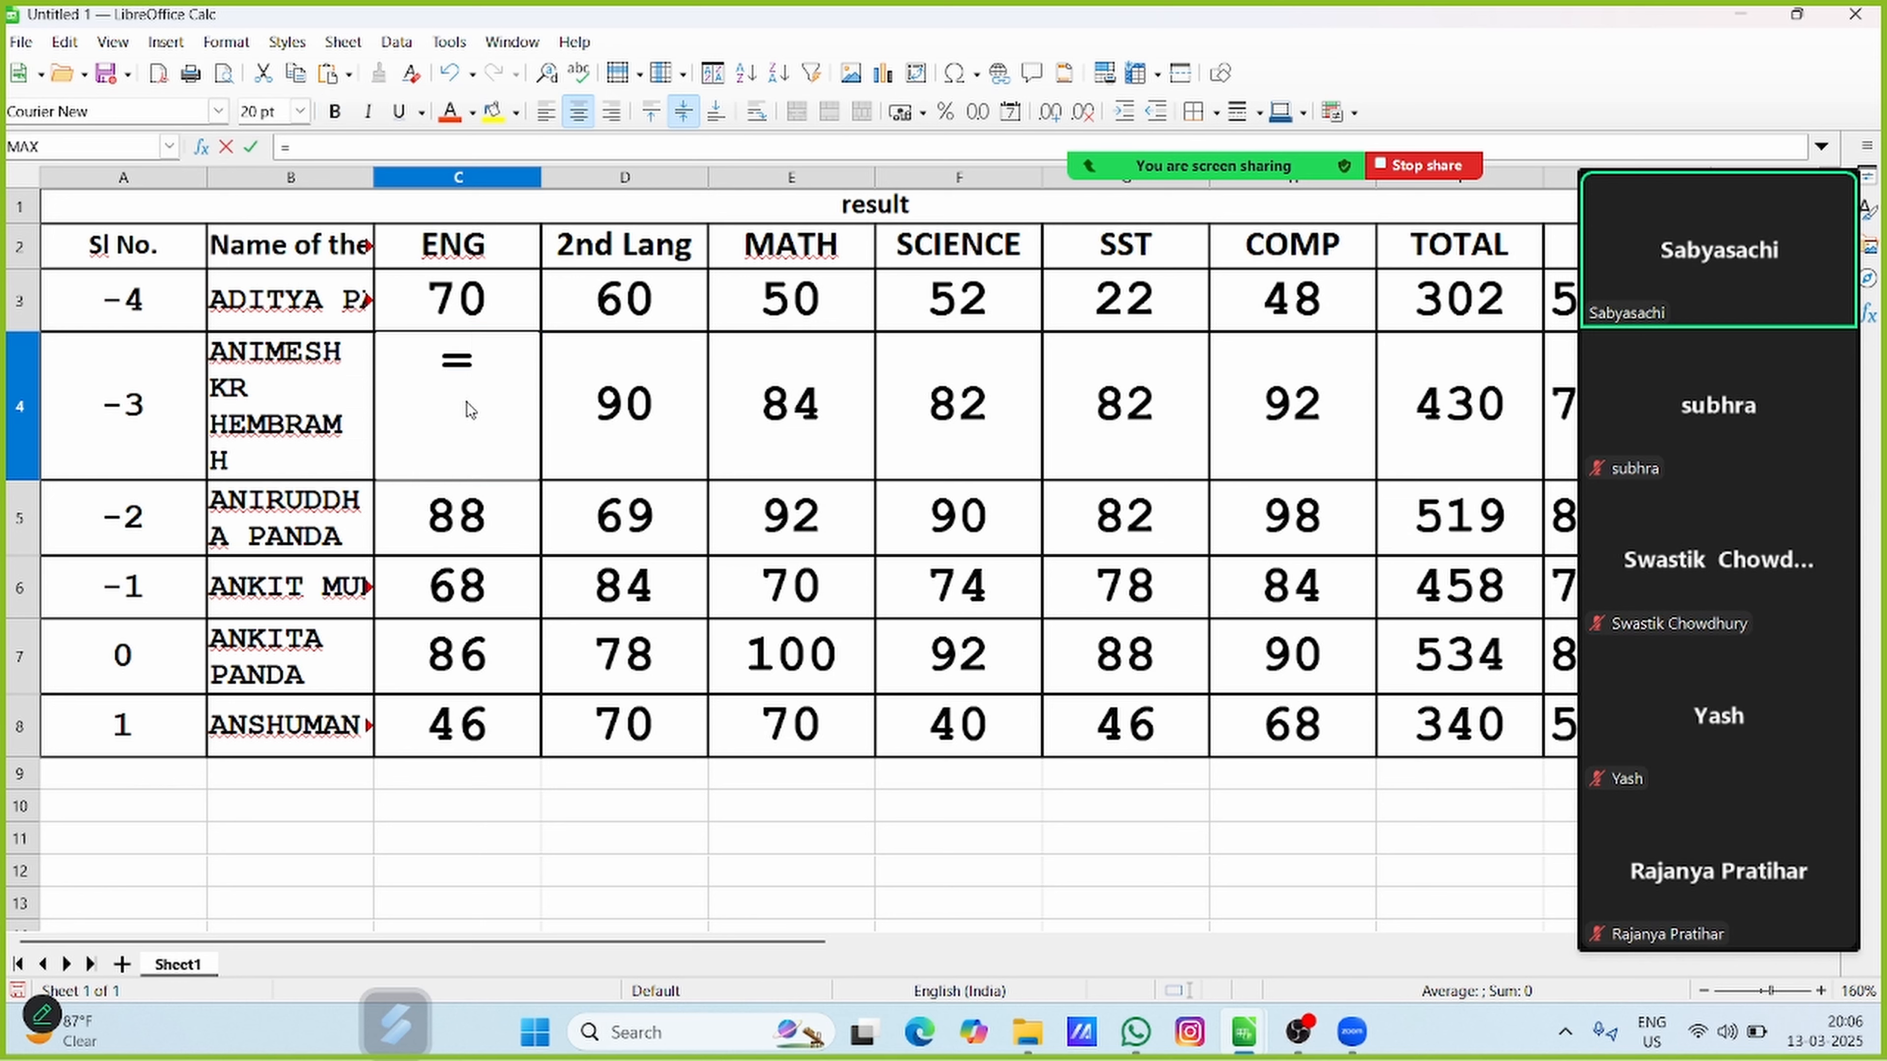
type("max(")
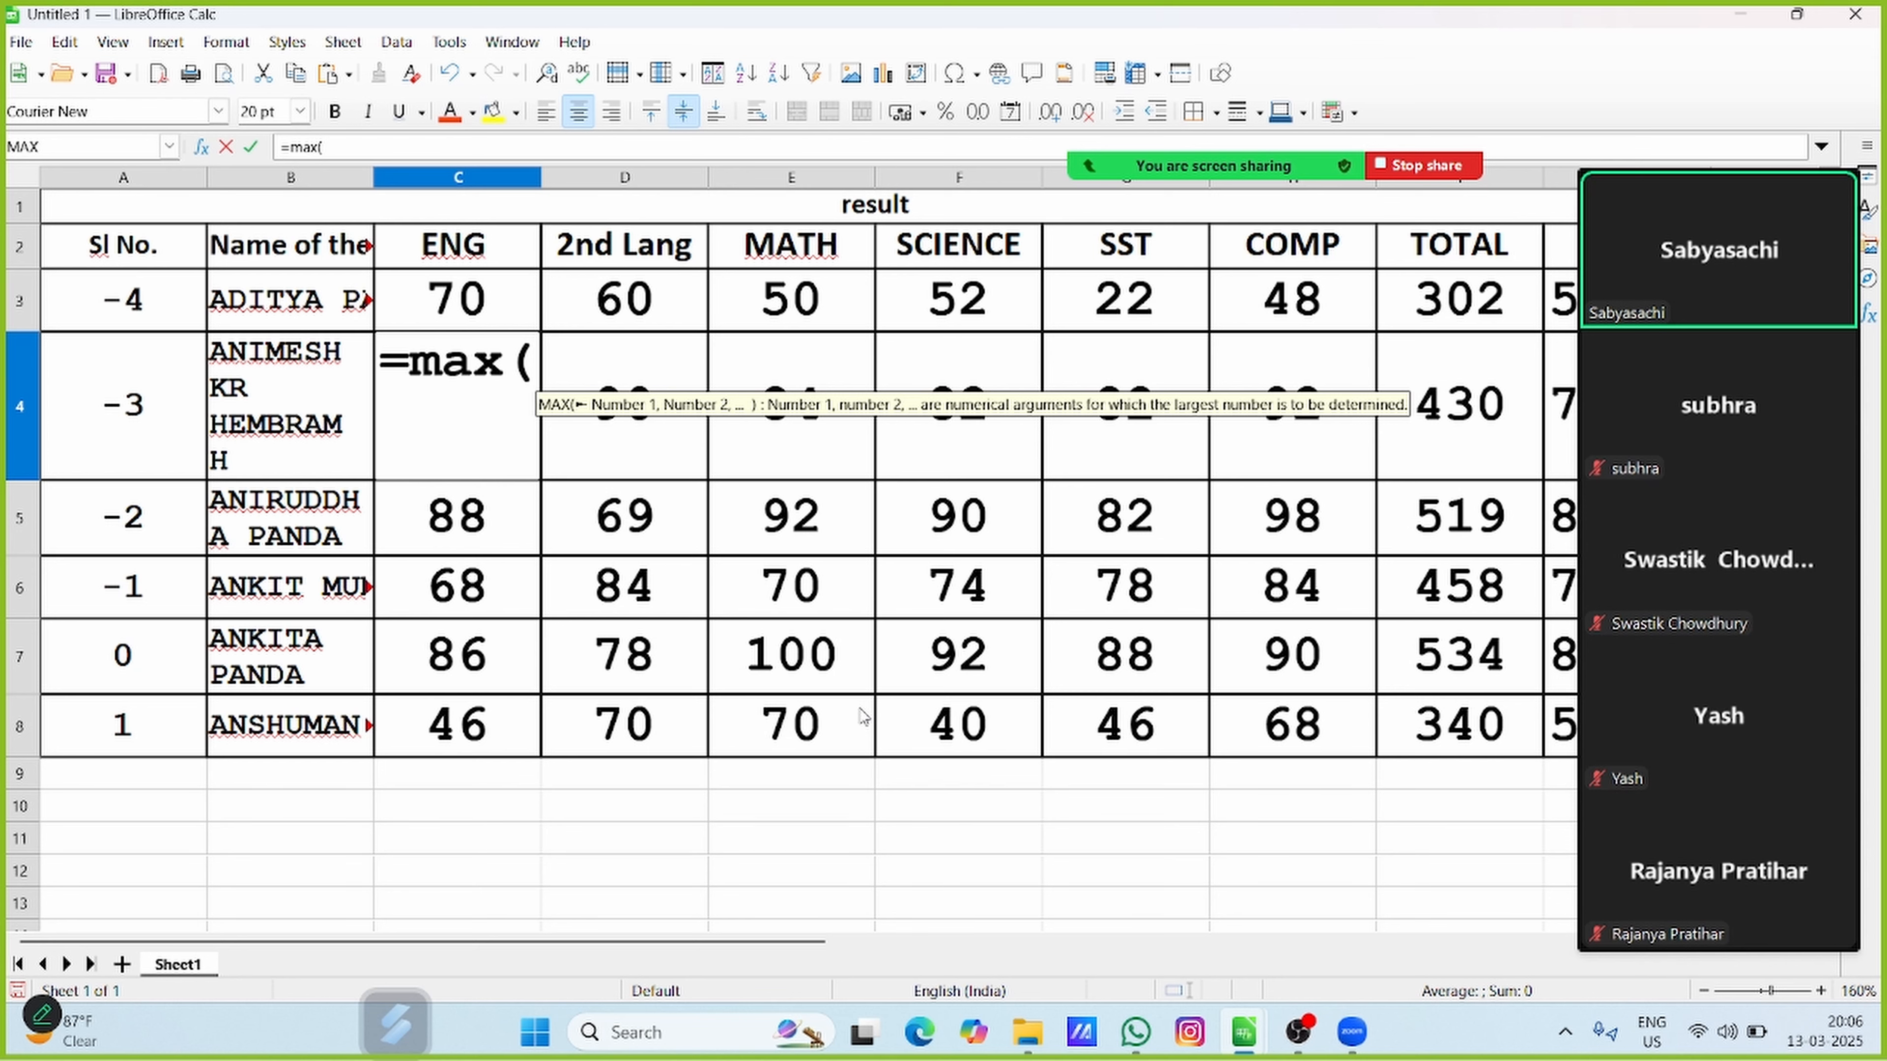
mouse_move(1246, 1044)
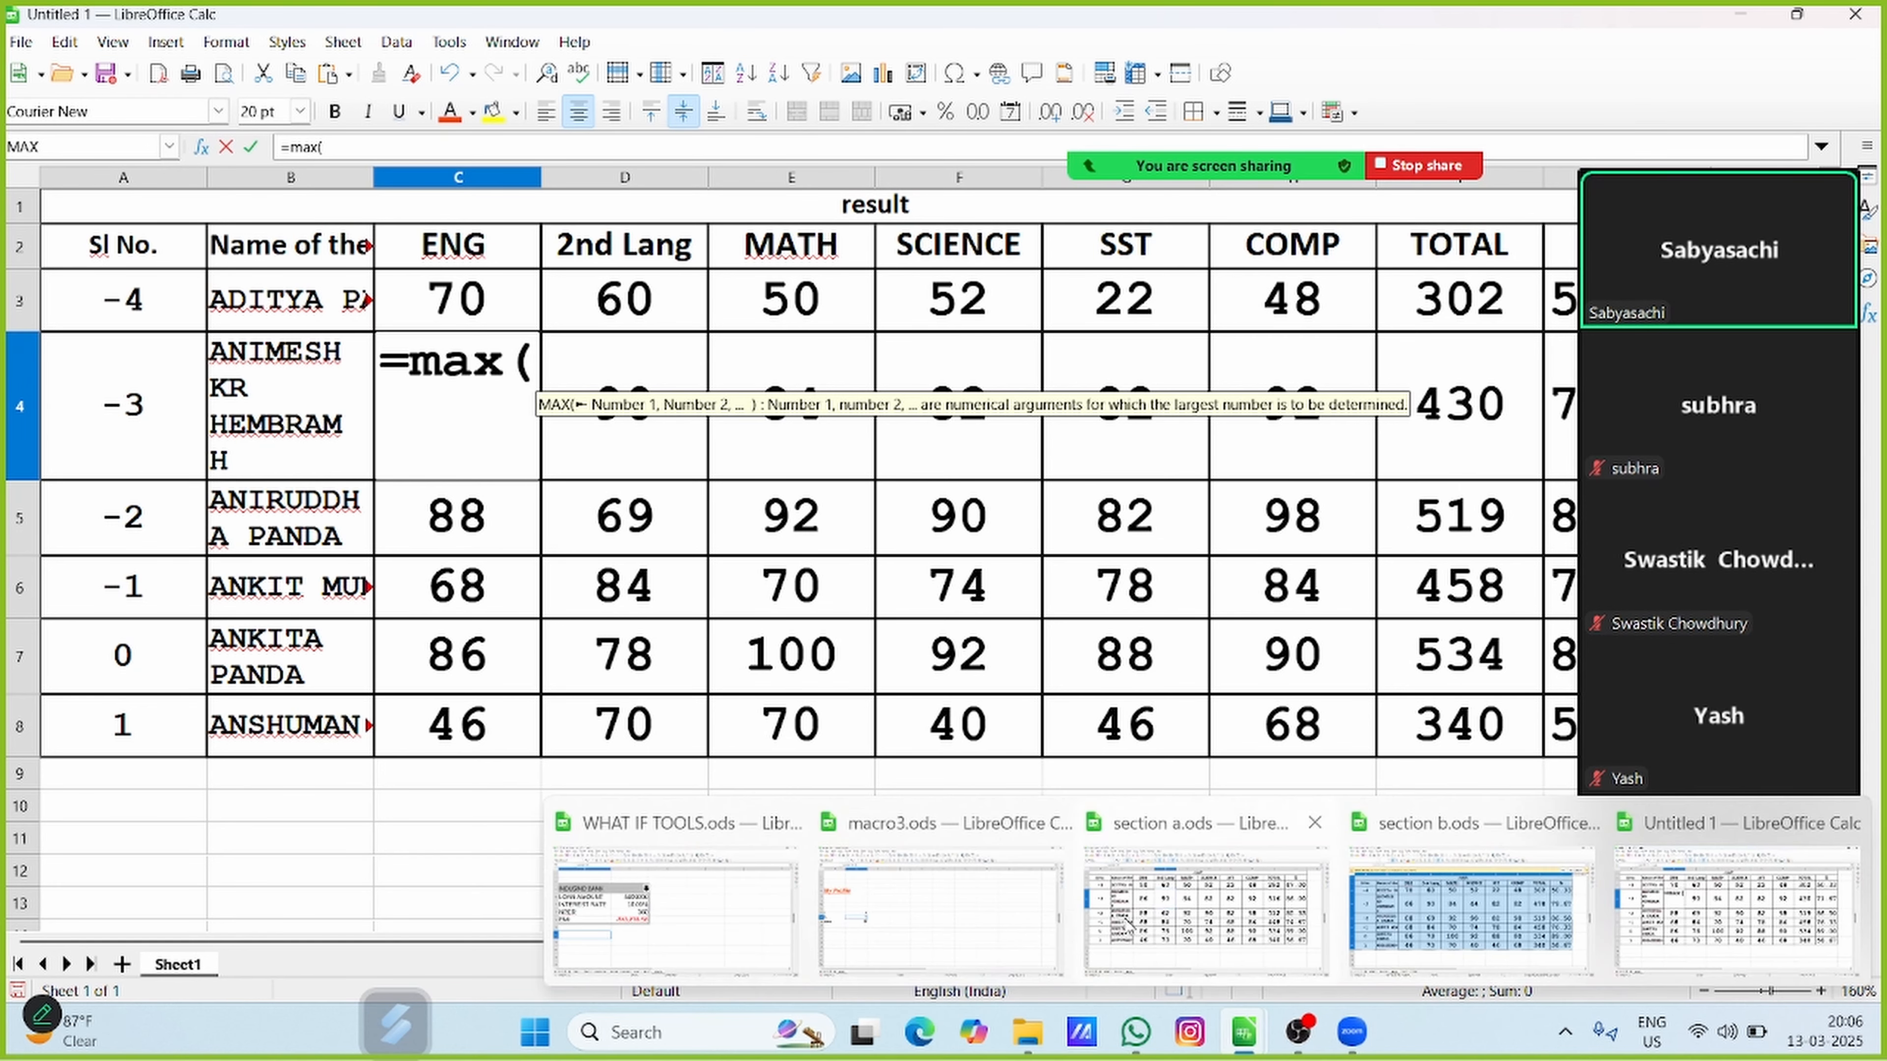
left_click(1188, 888)
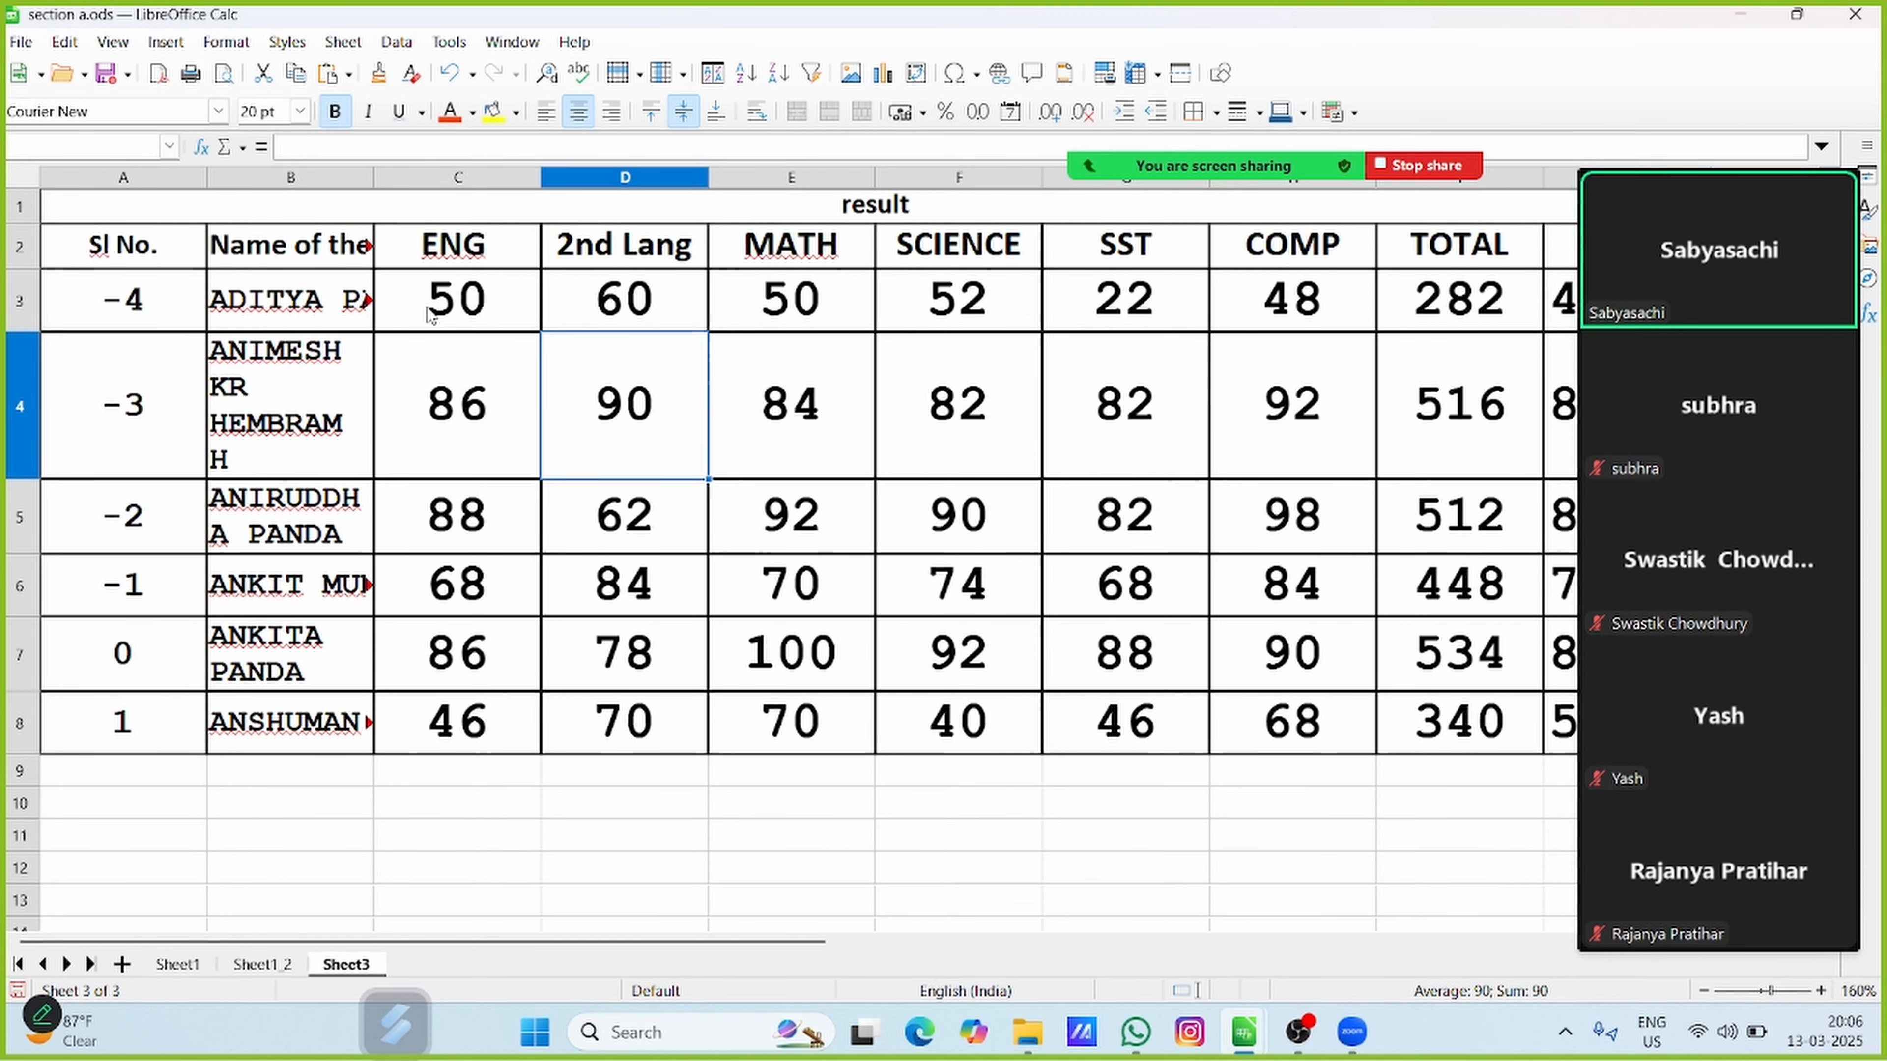
left_click(443, 394)
mouse_move(1253, 1040)
left_click(1687, 892)
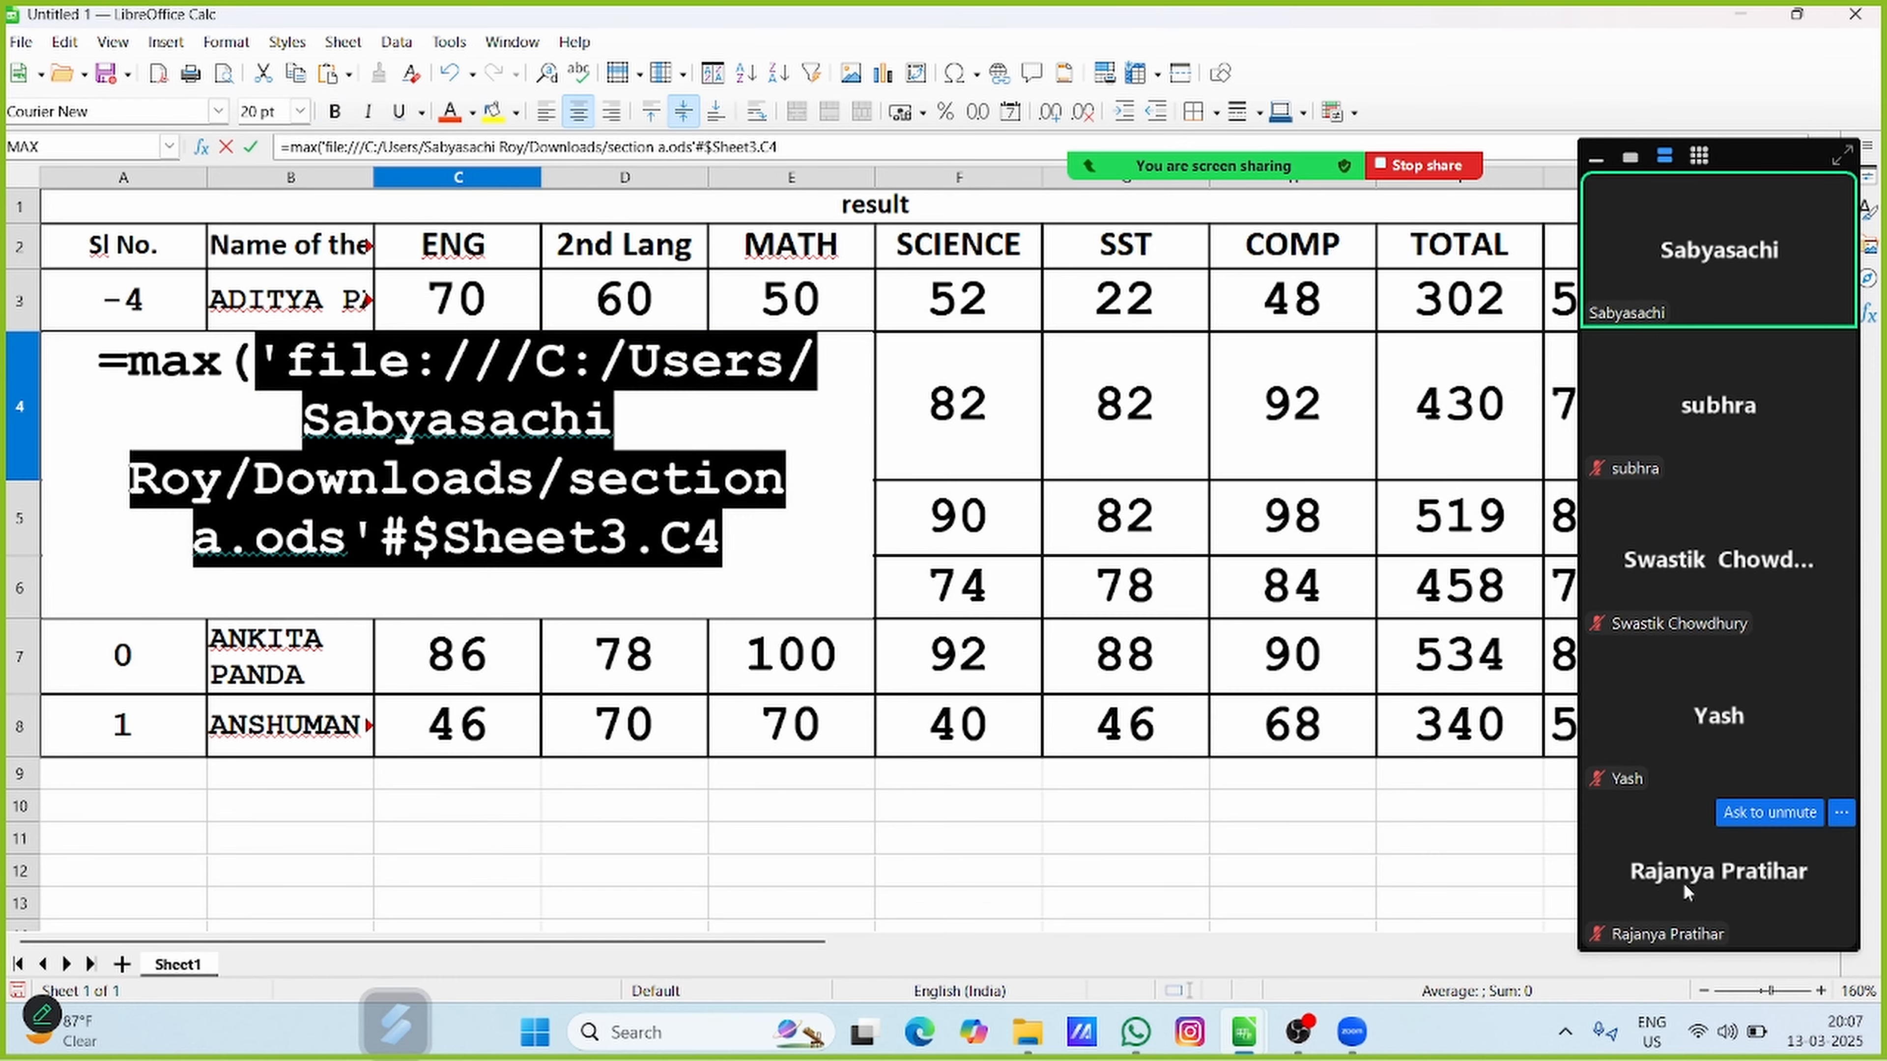
left_click(797, 149)
type(",")
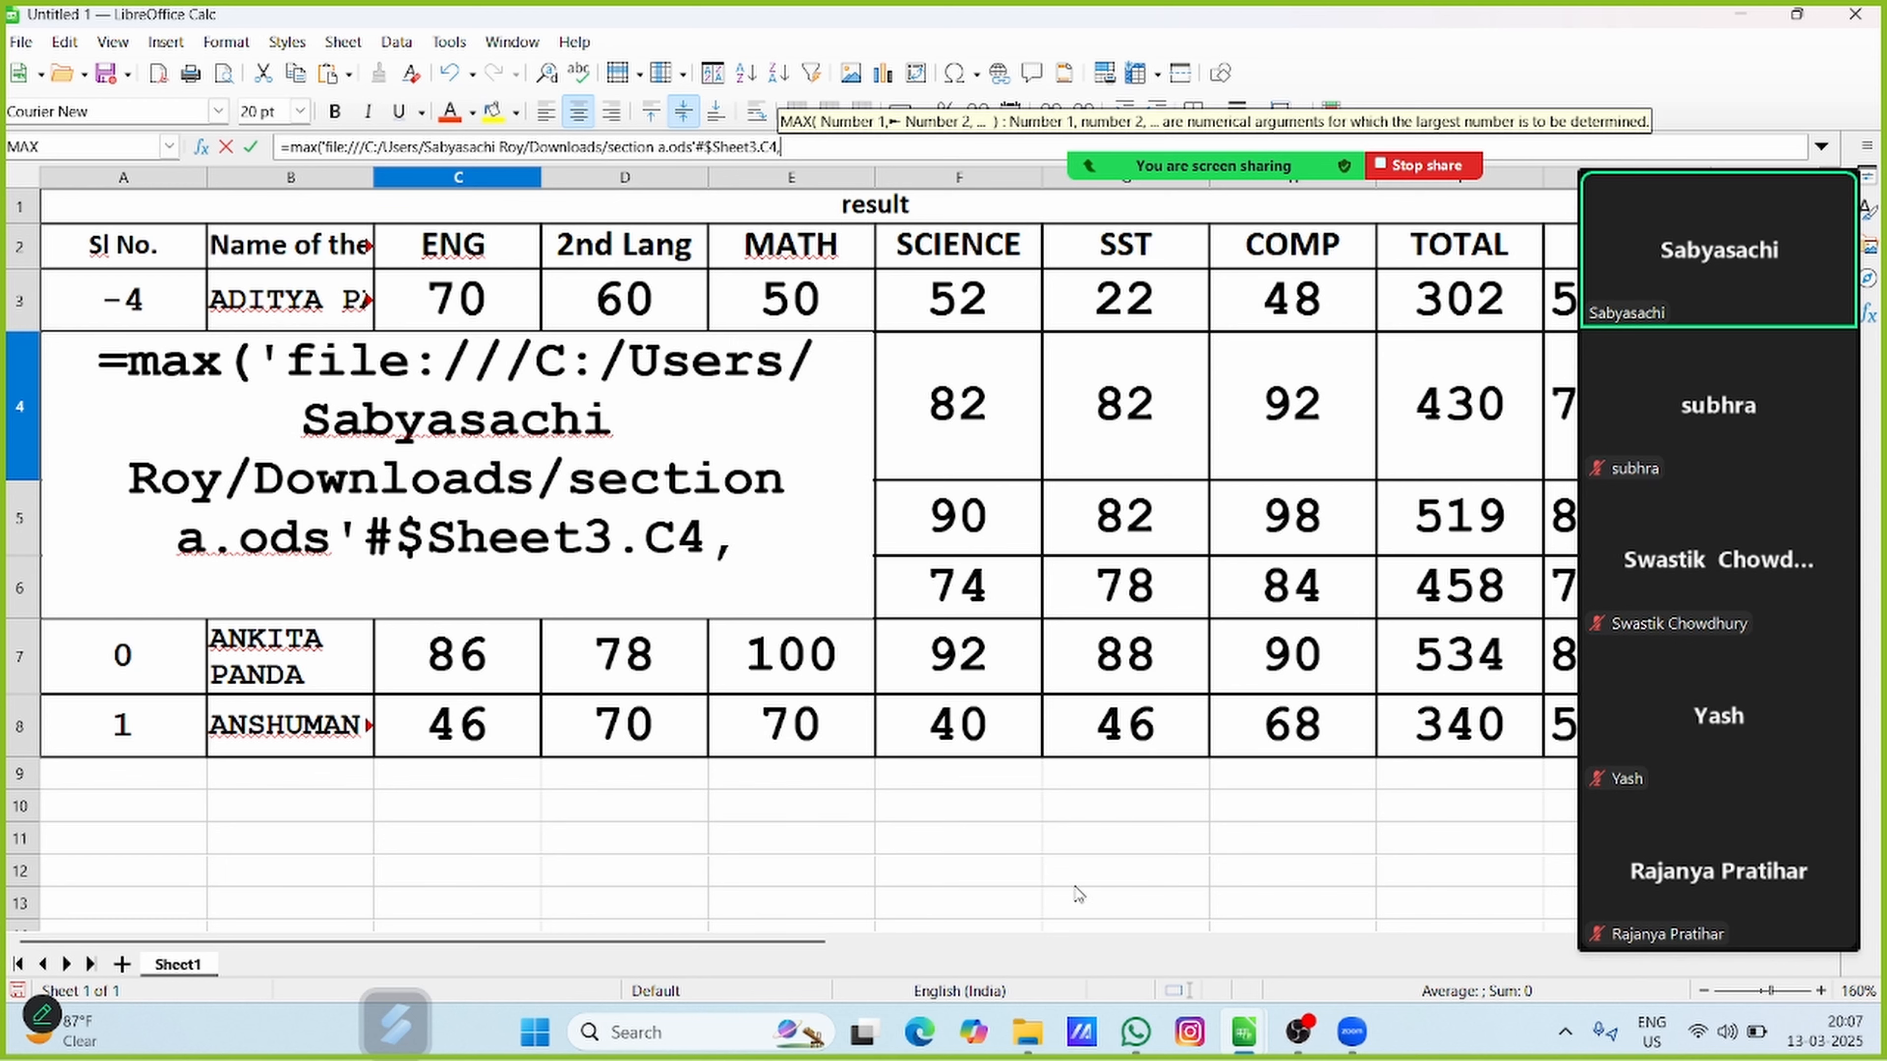
Add cell C4 on Sheet3 of section b.ods as the second MAX argument and complete the formula in C4
mouse_move(1255, 1045)
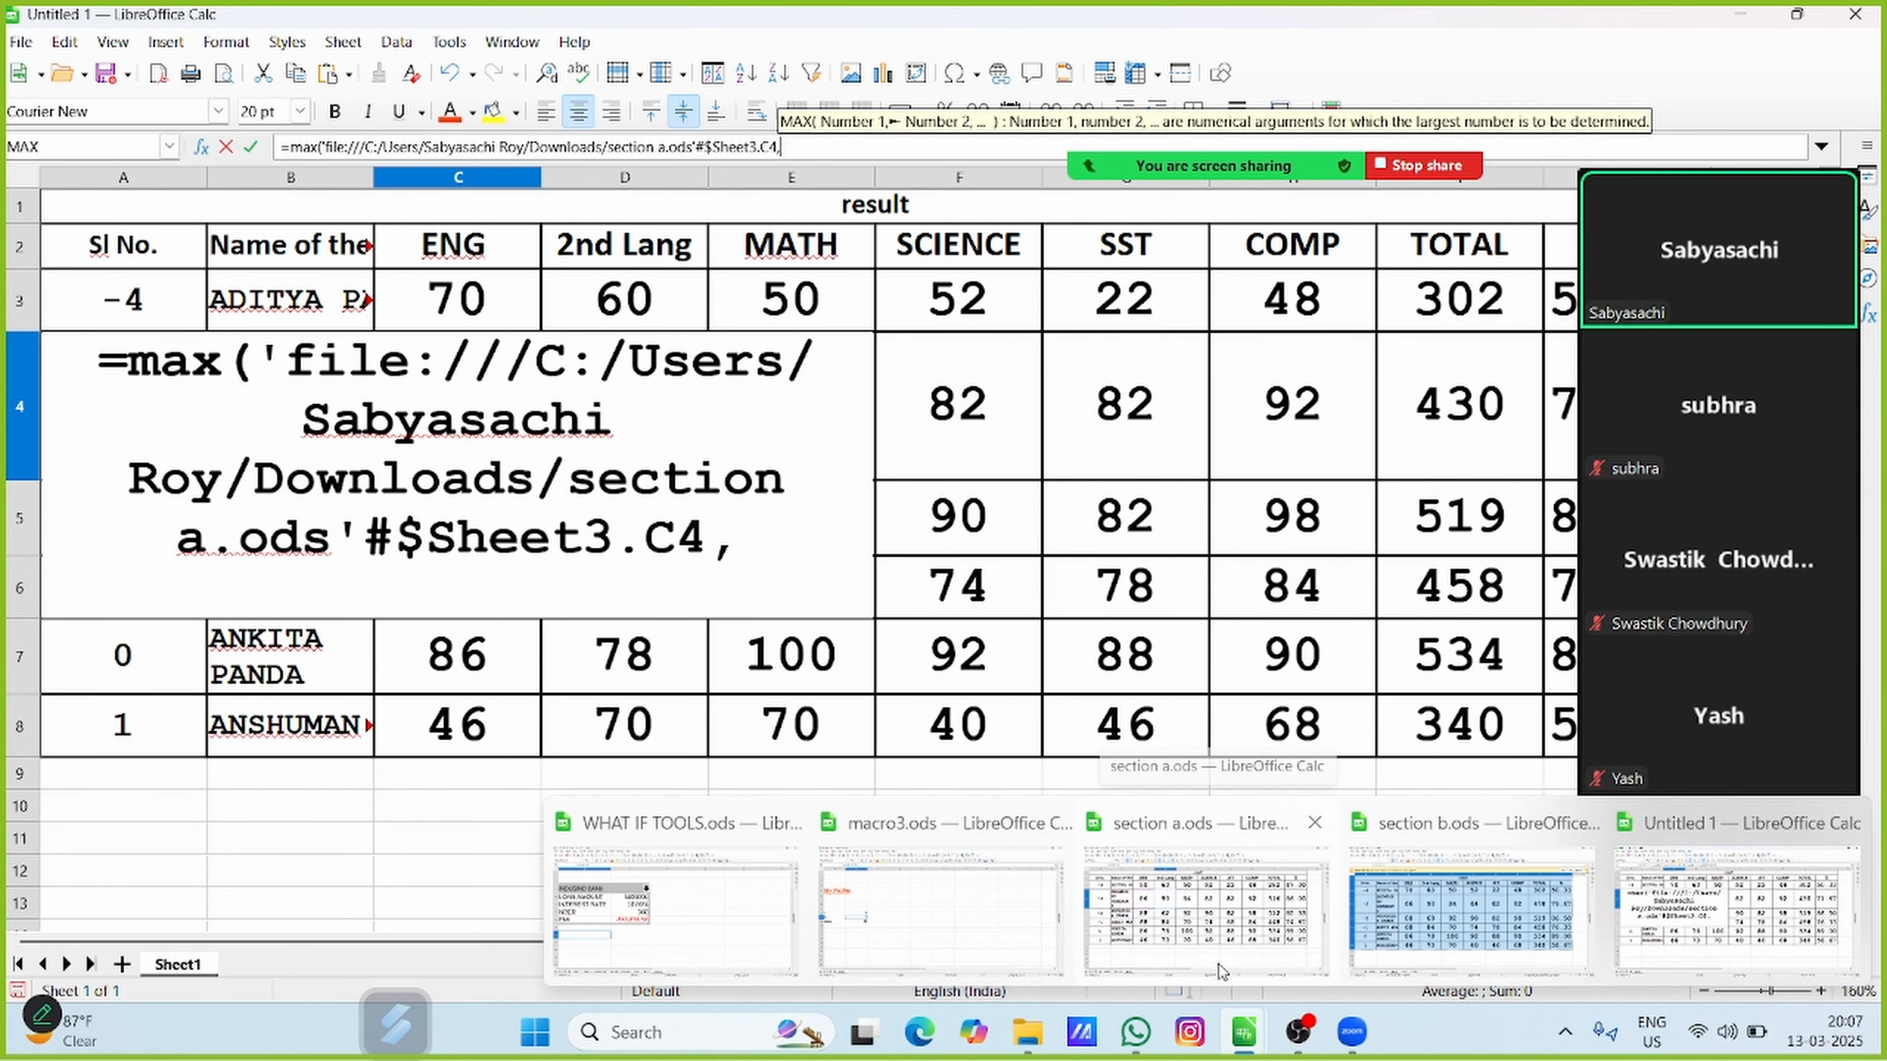
left_click(1433, 896)
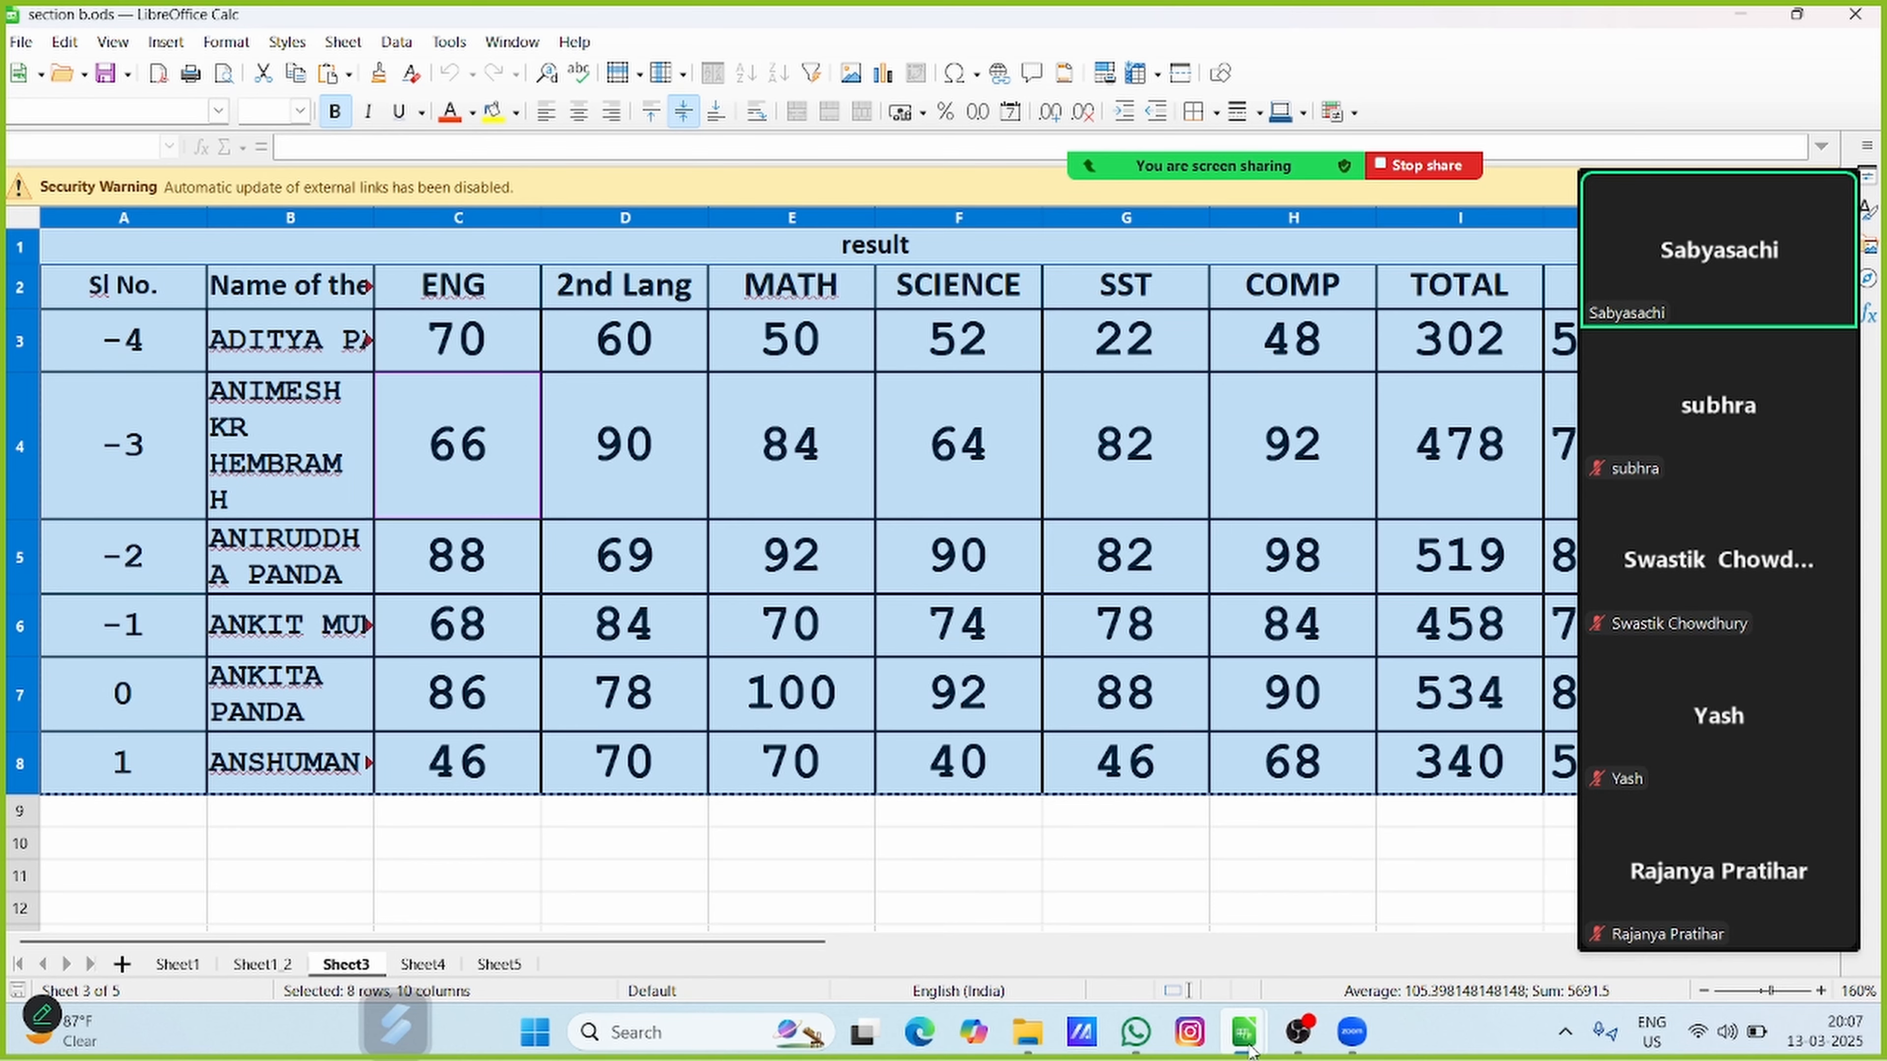
mouse_move(1244, 1031)
left_click(1705, 899)
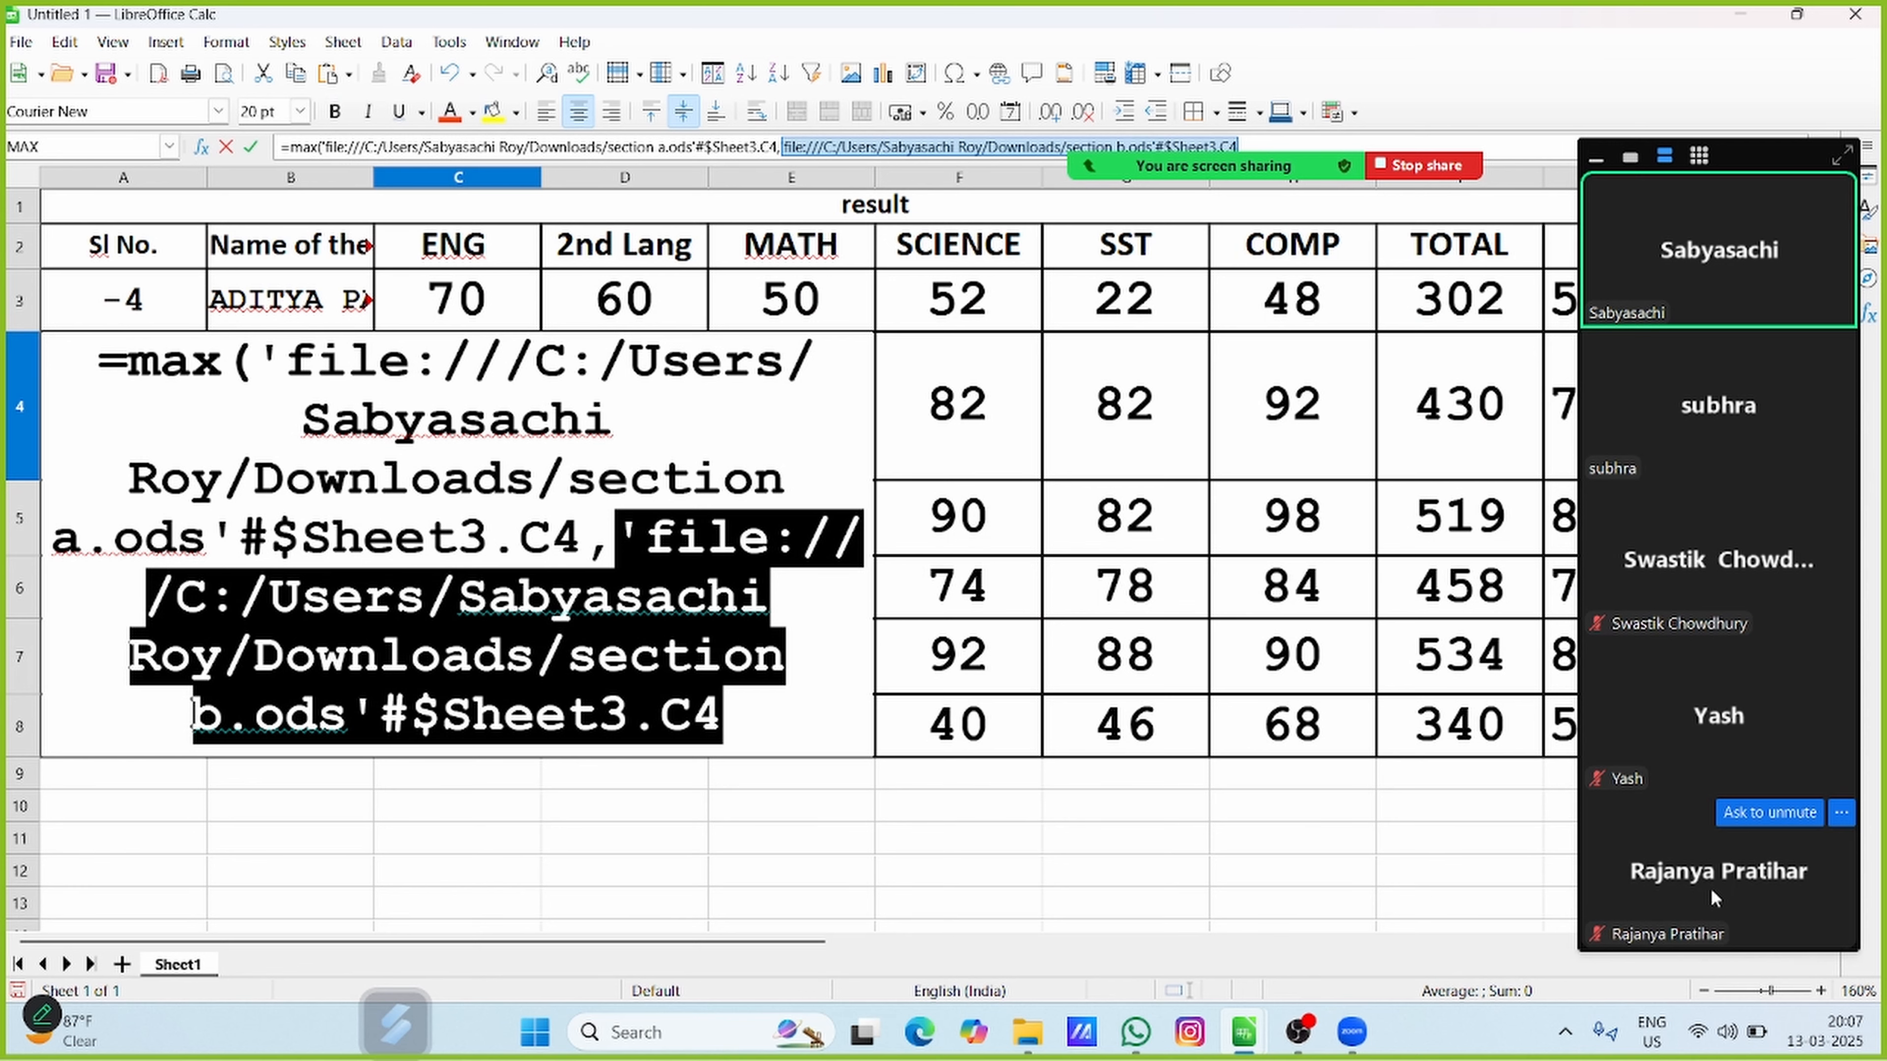
type(")")
key("Return")
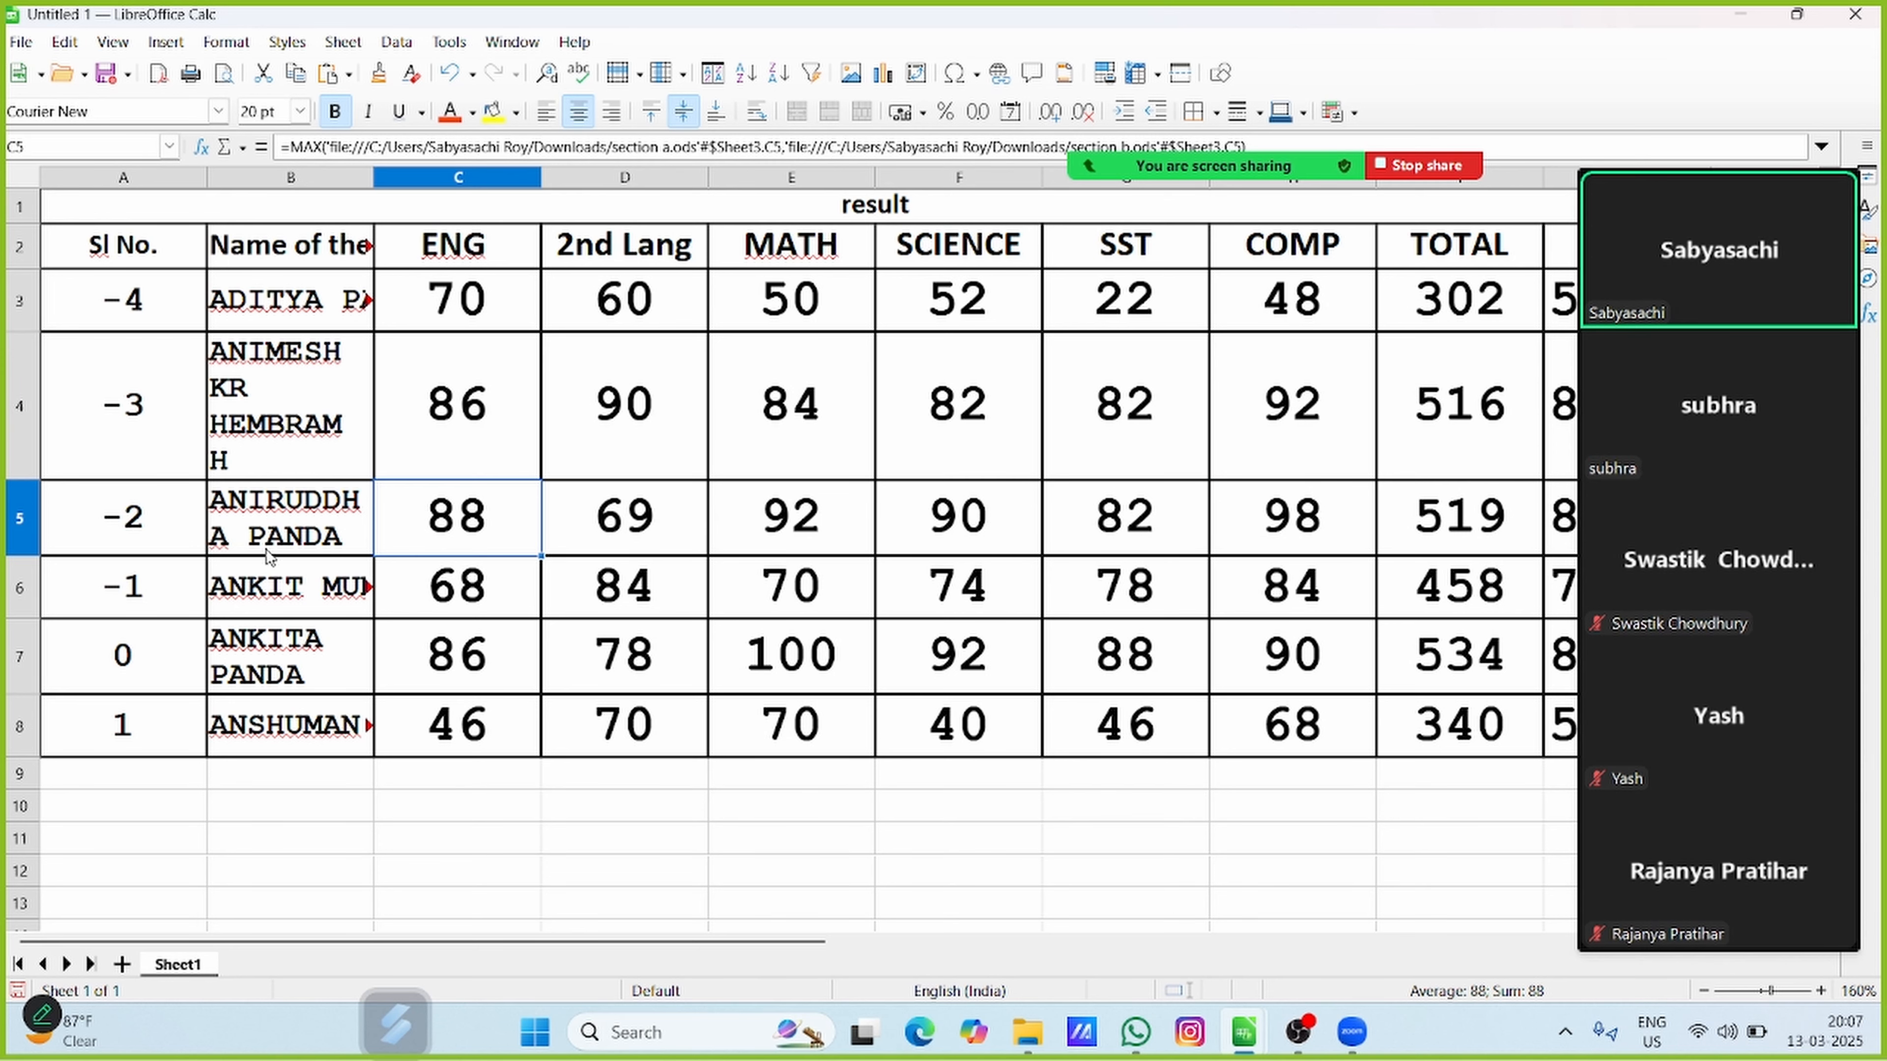
Add a new sheet after Sheet1 and open the Hyperlink dialog for its cell A3
left_click(122, 965)
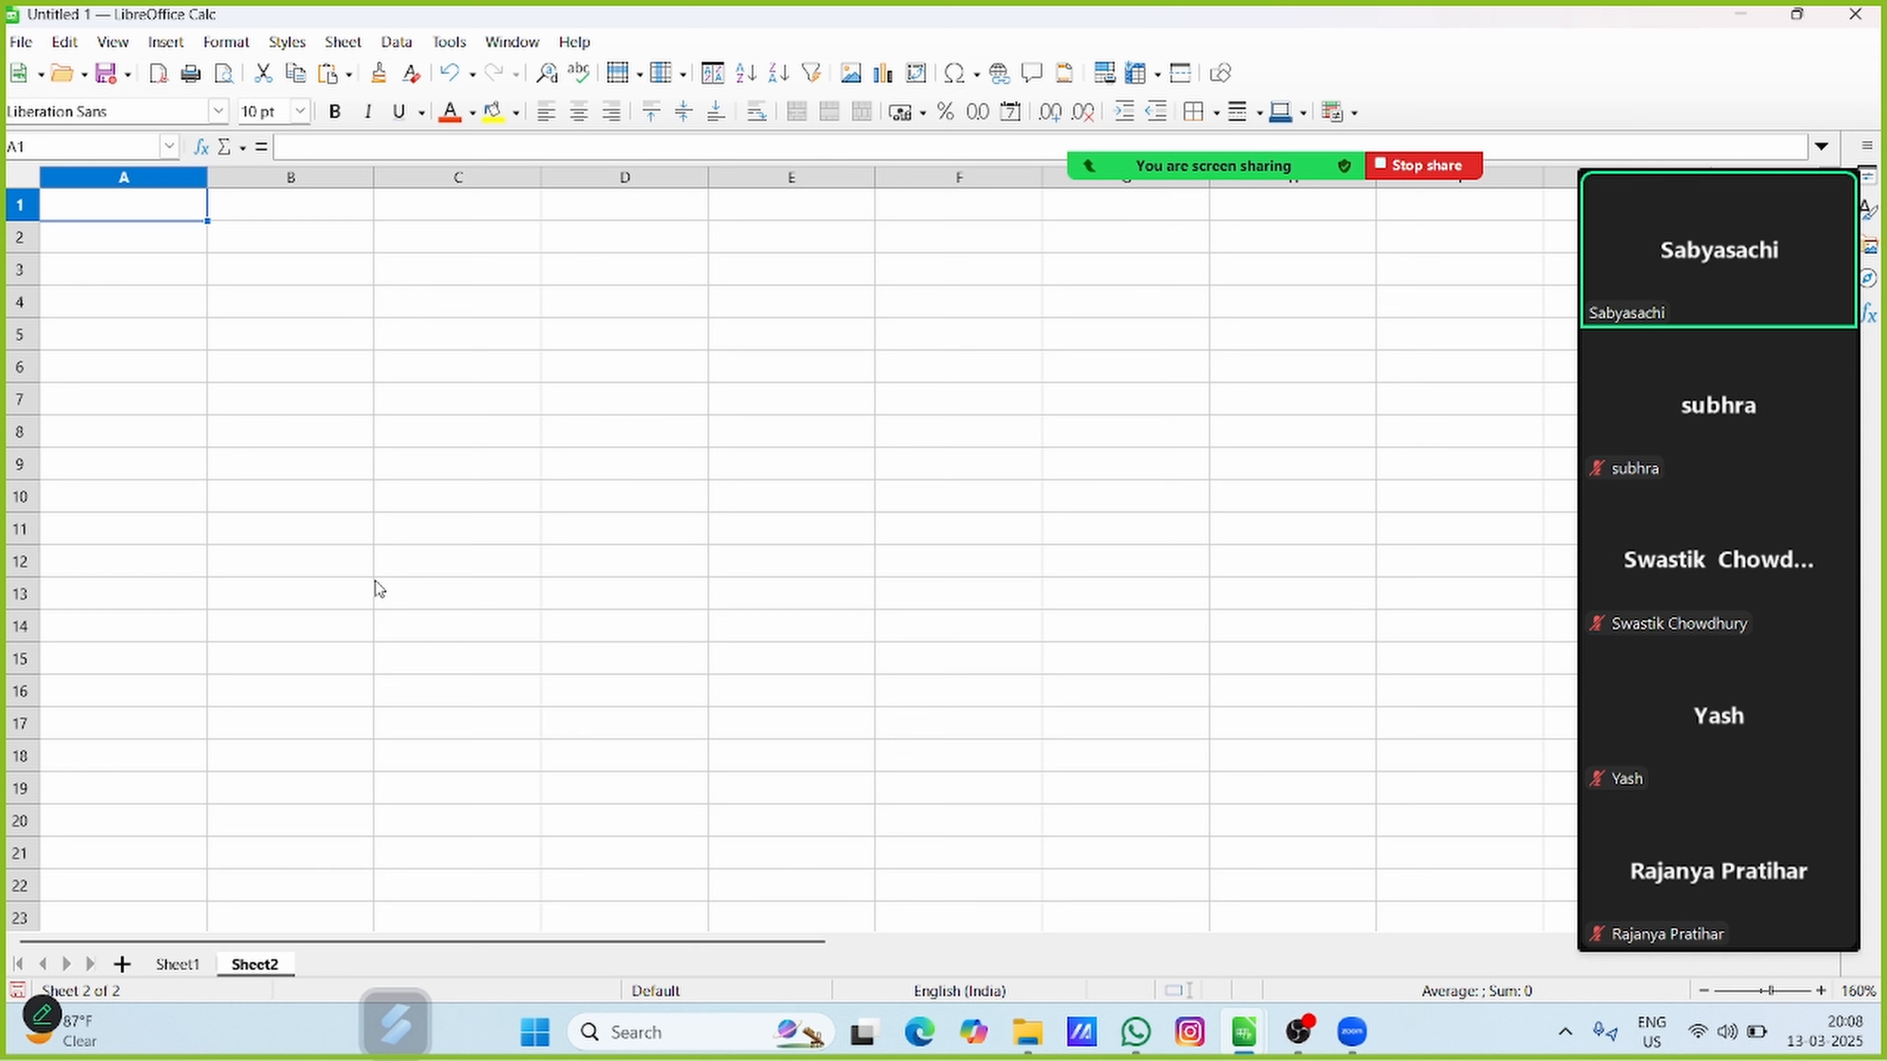
left_click(168, 260)
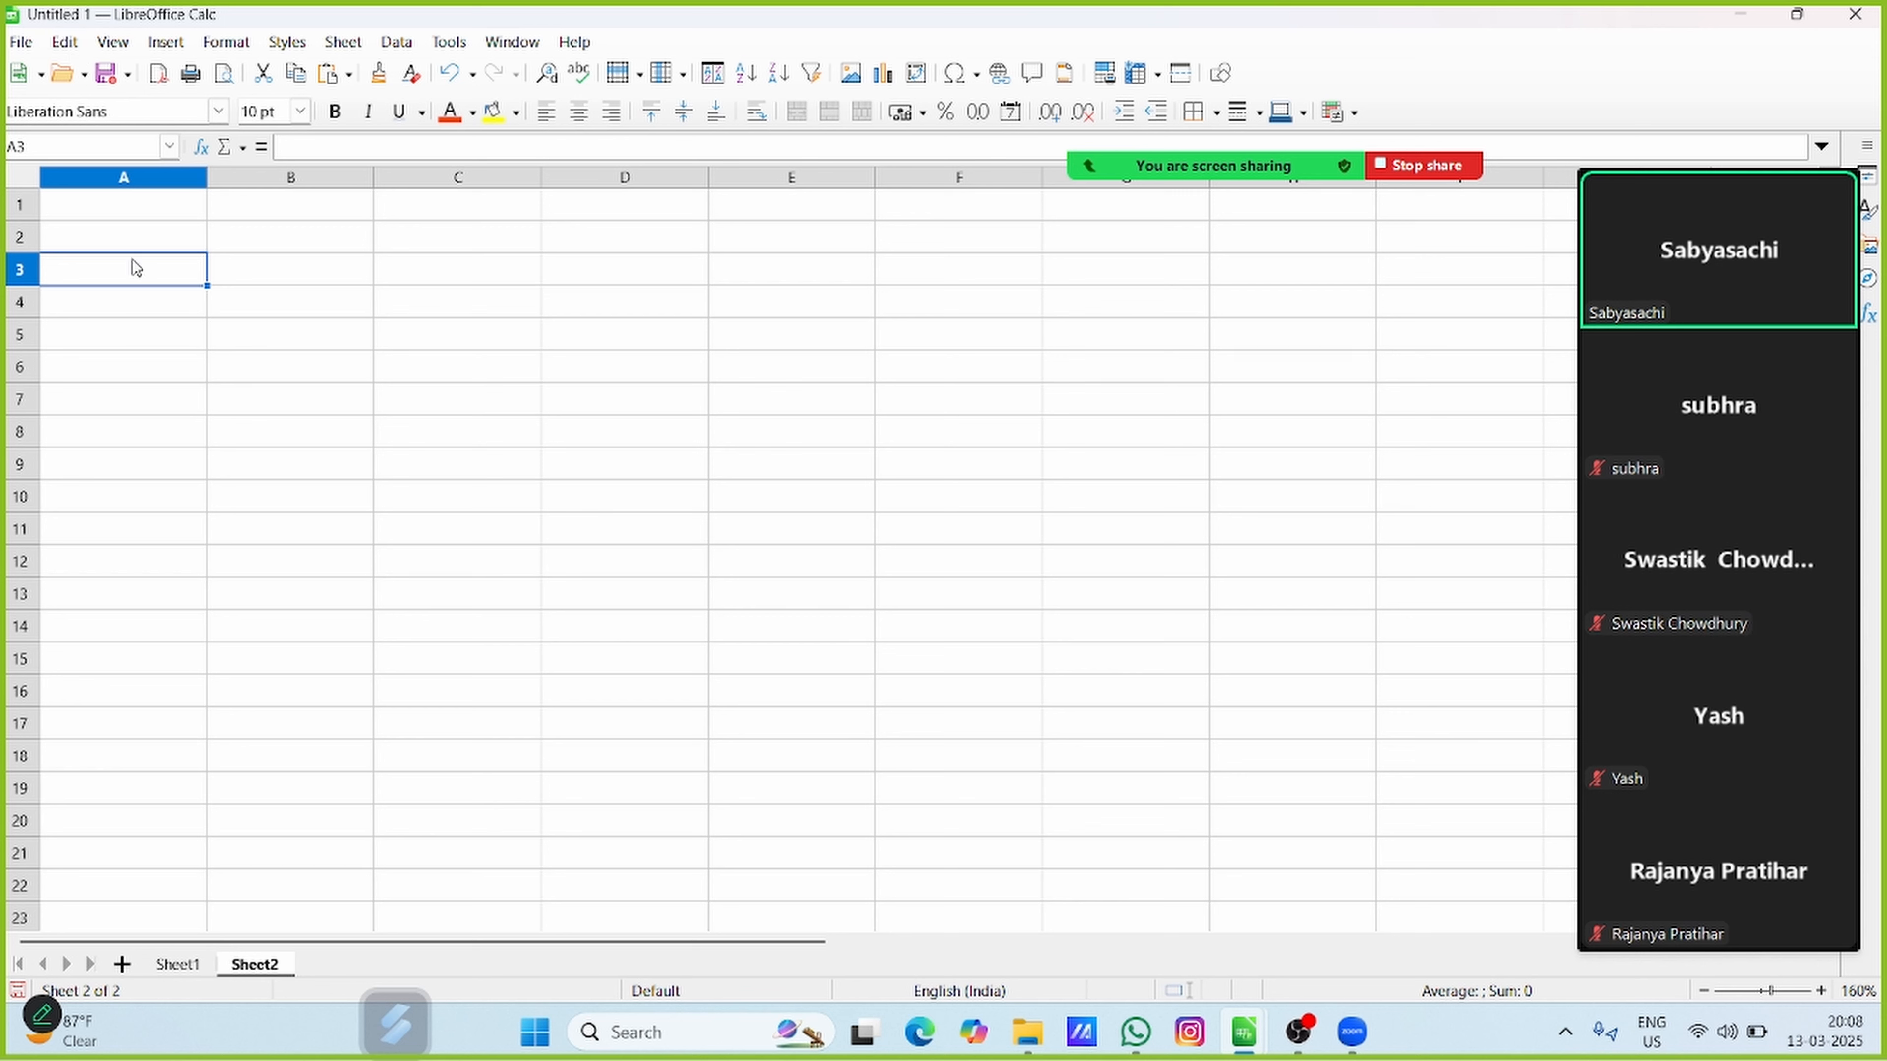
left_click(164, 43)
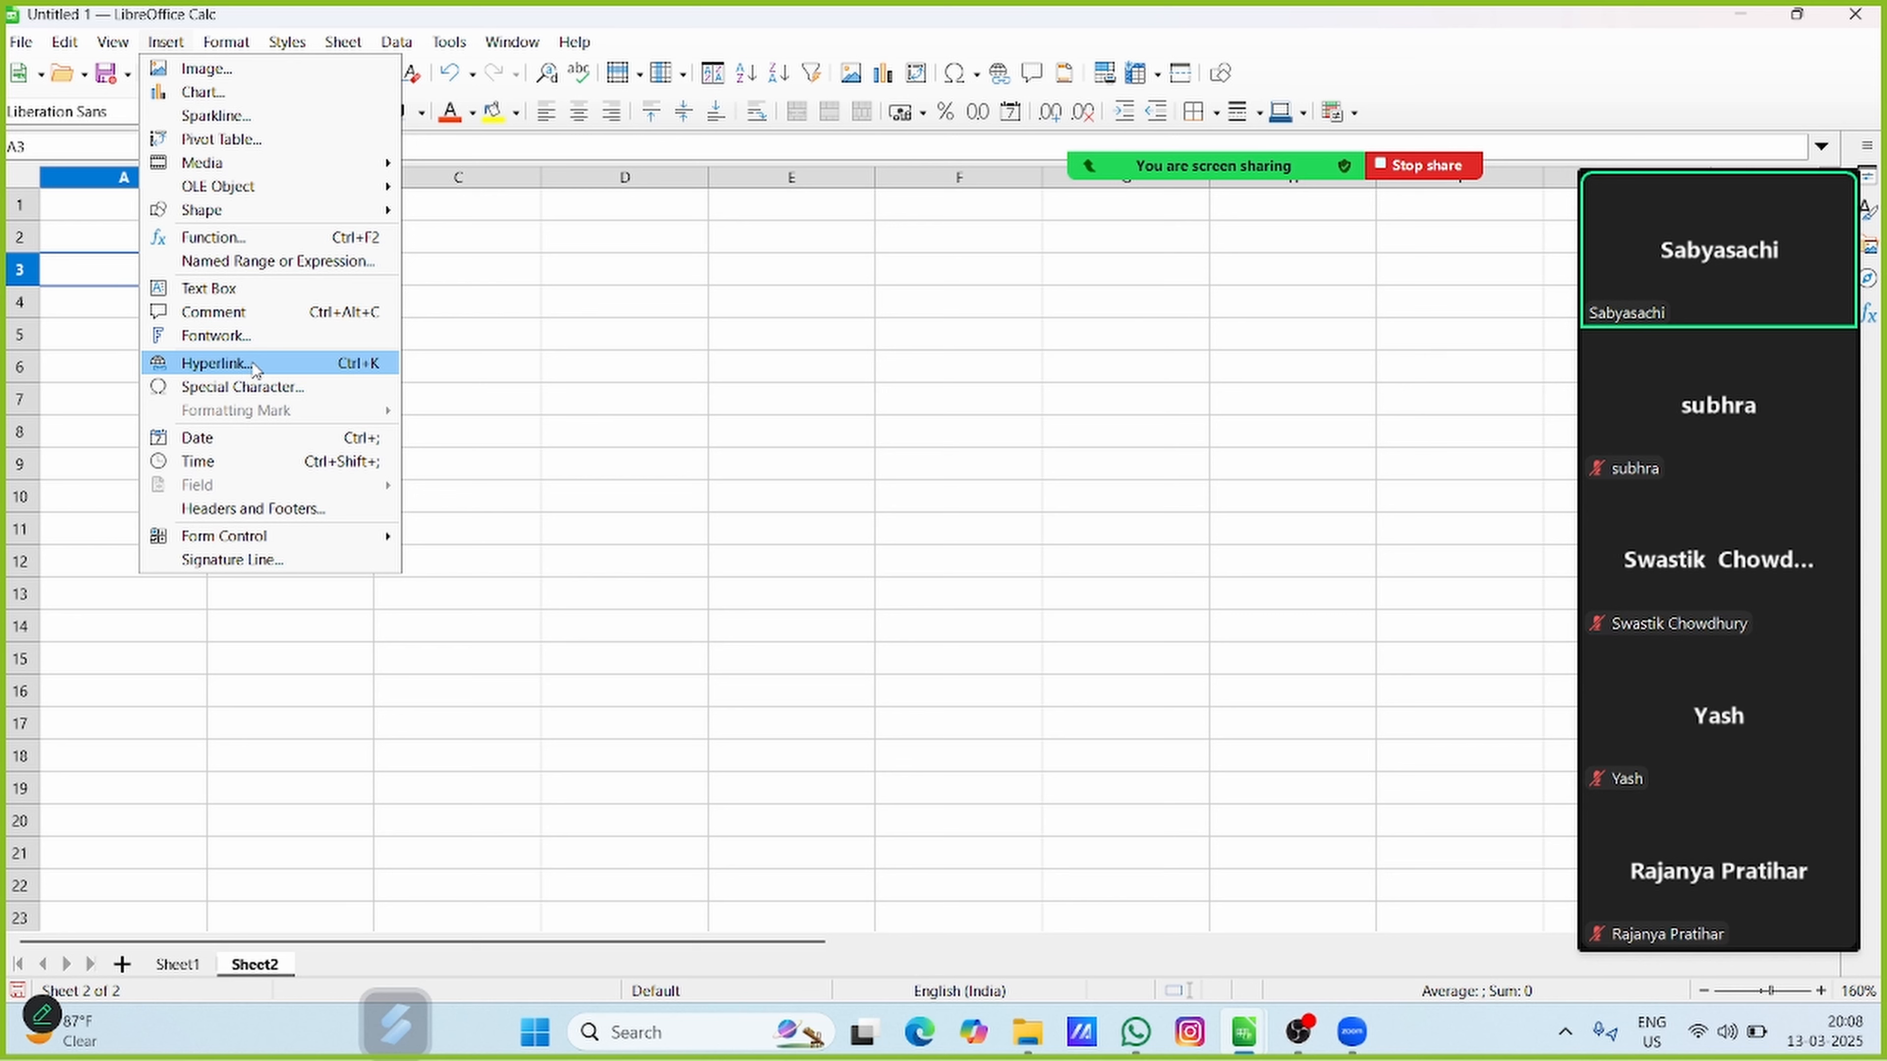
left_click(390, 364)
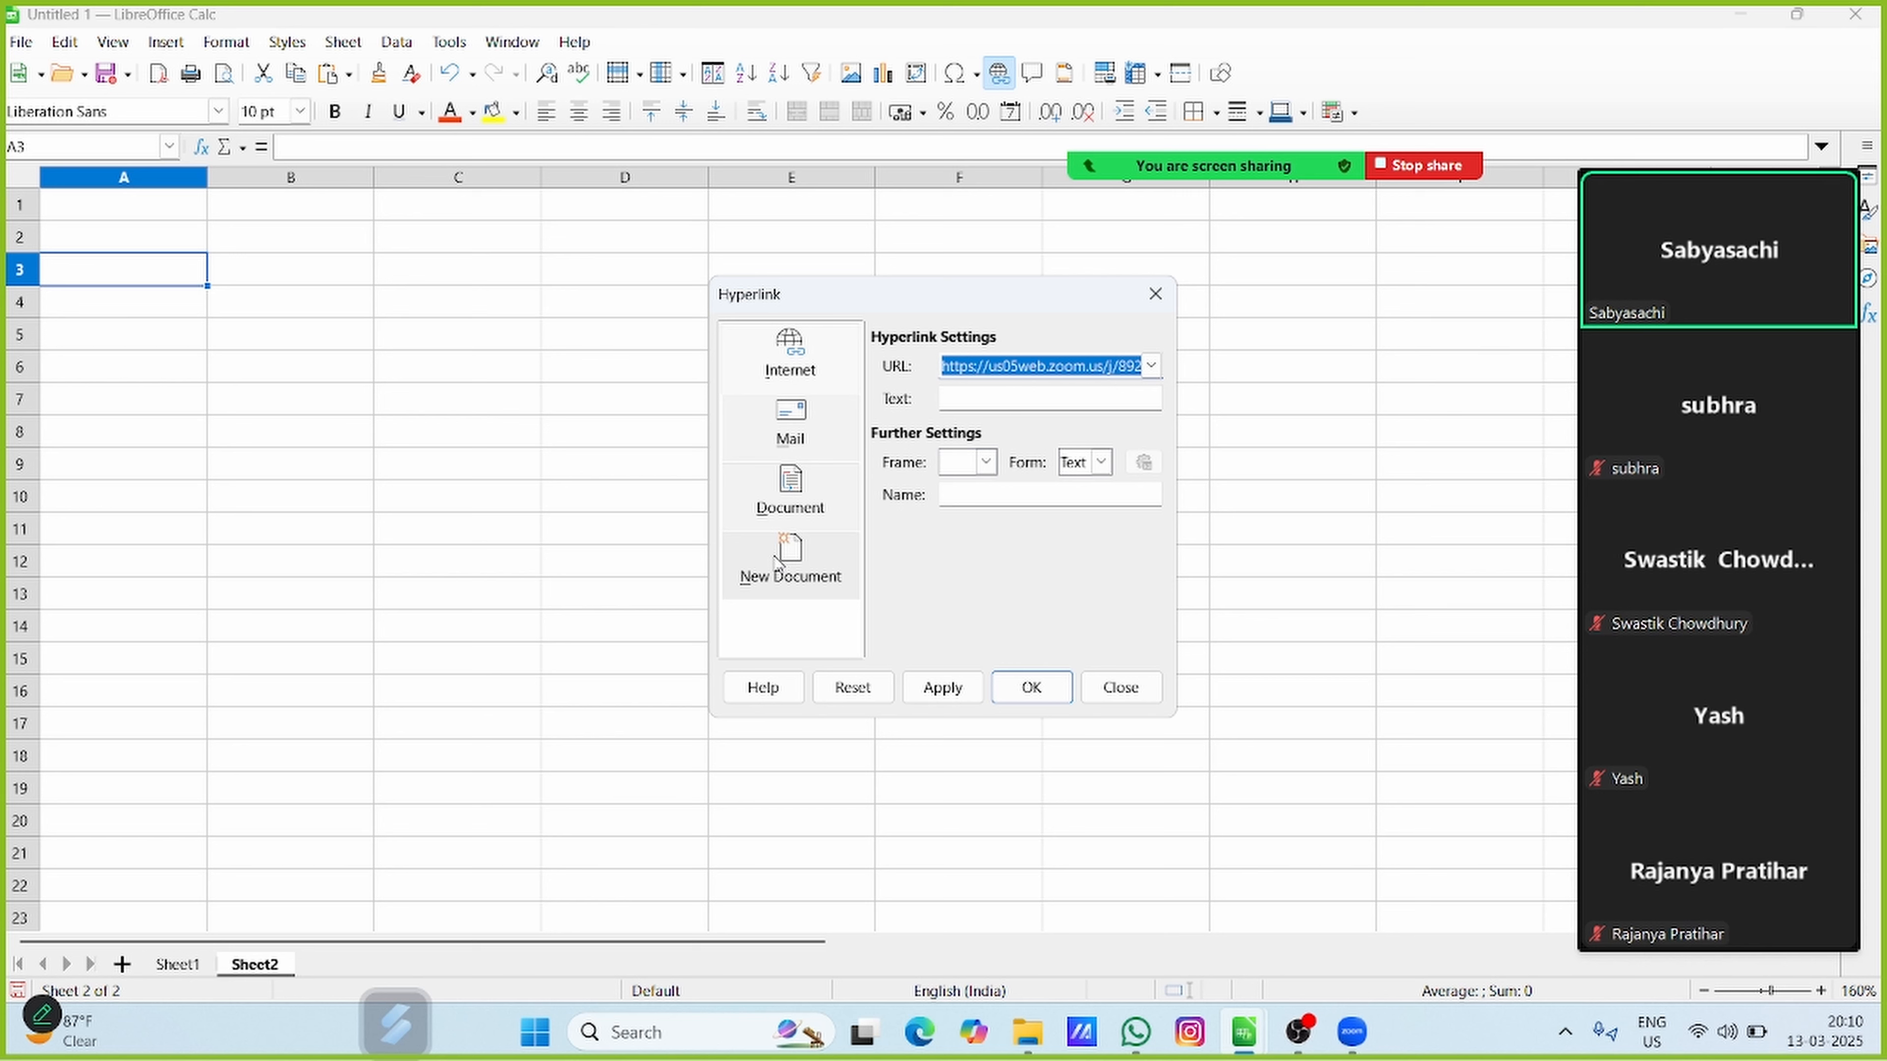
Examine the Internet, Mail and Document link settings in the Hyperlink dialog
left_click(804, 502)
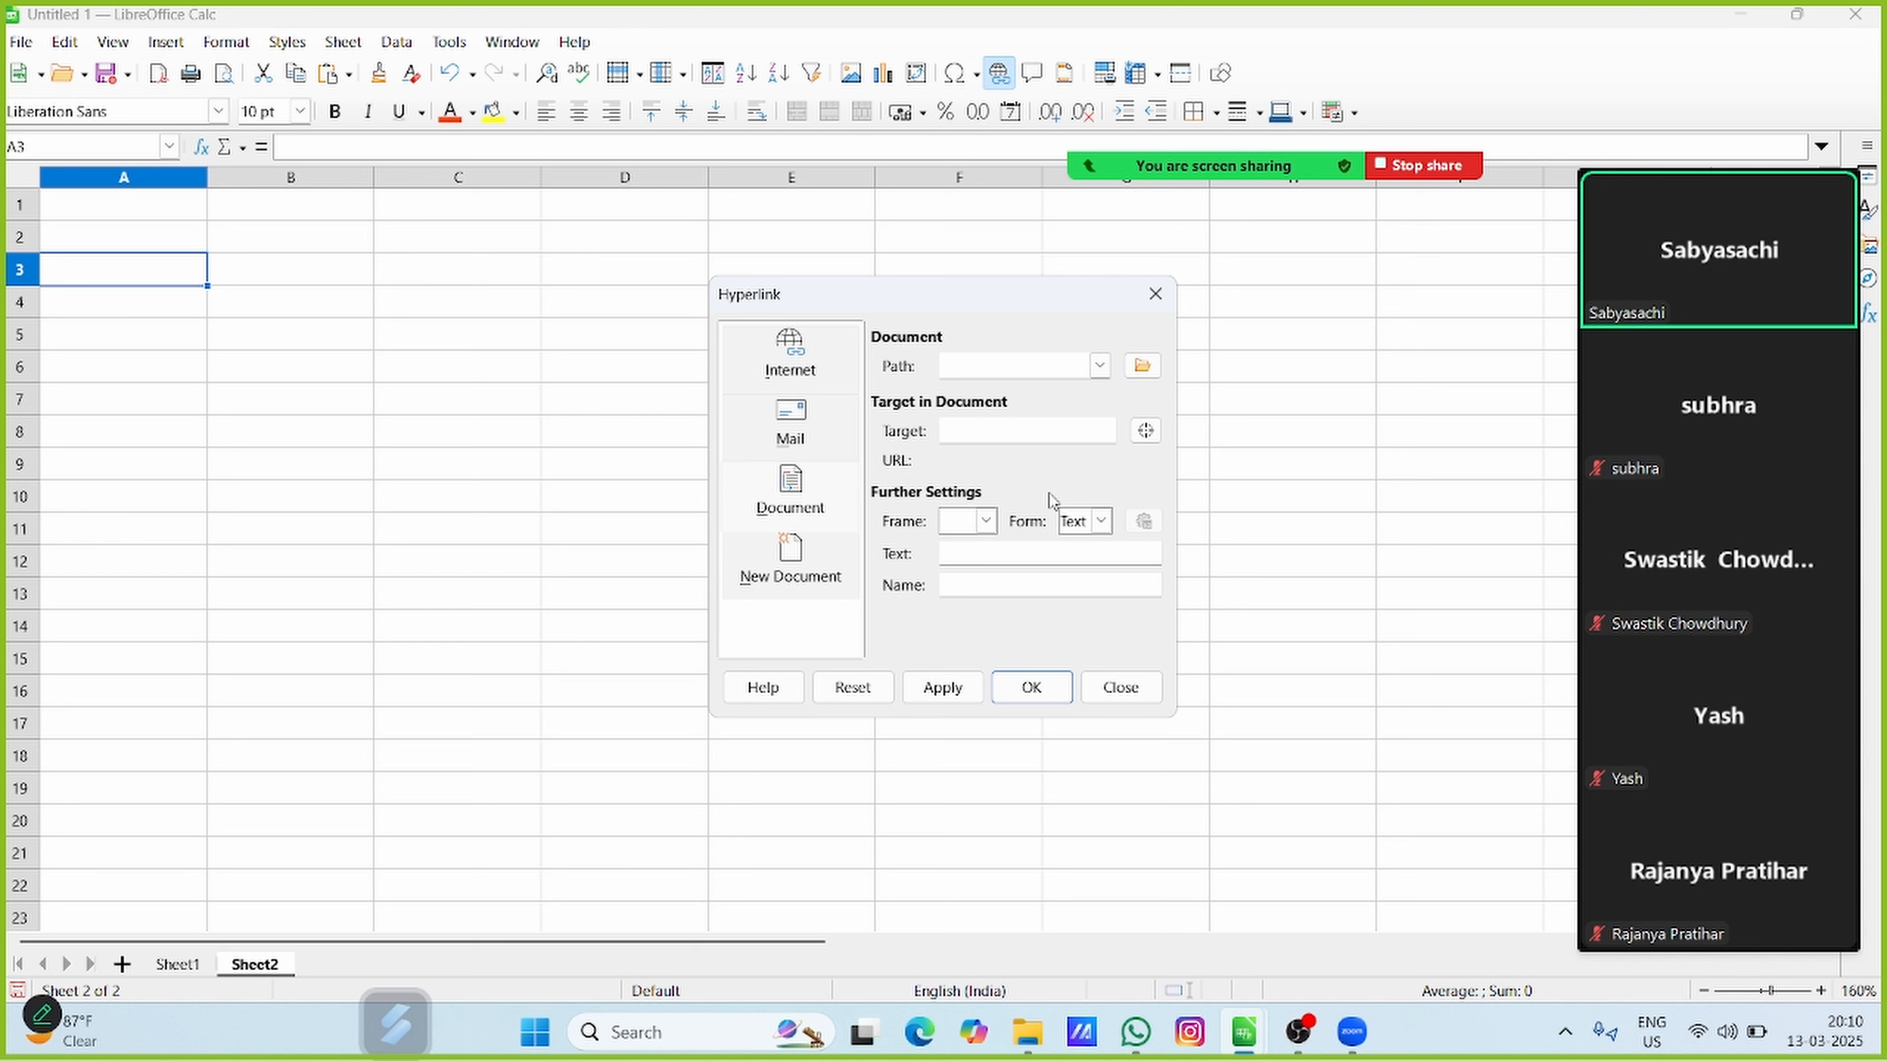
left_click(764, 383)
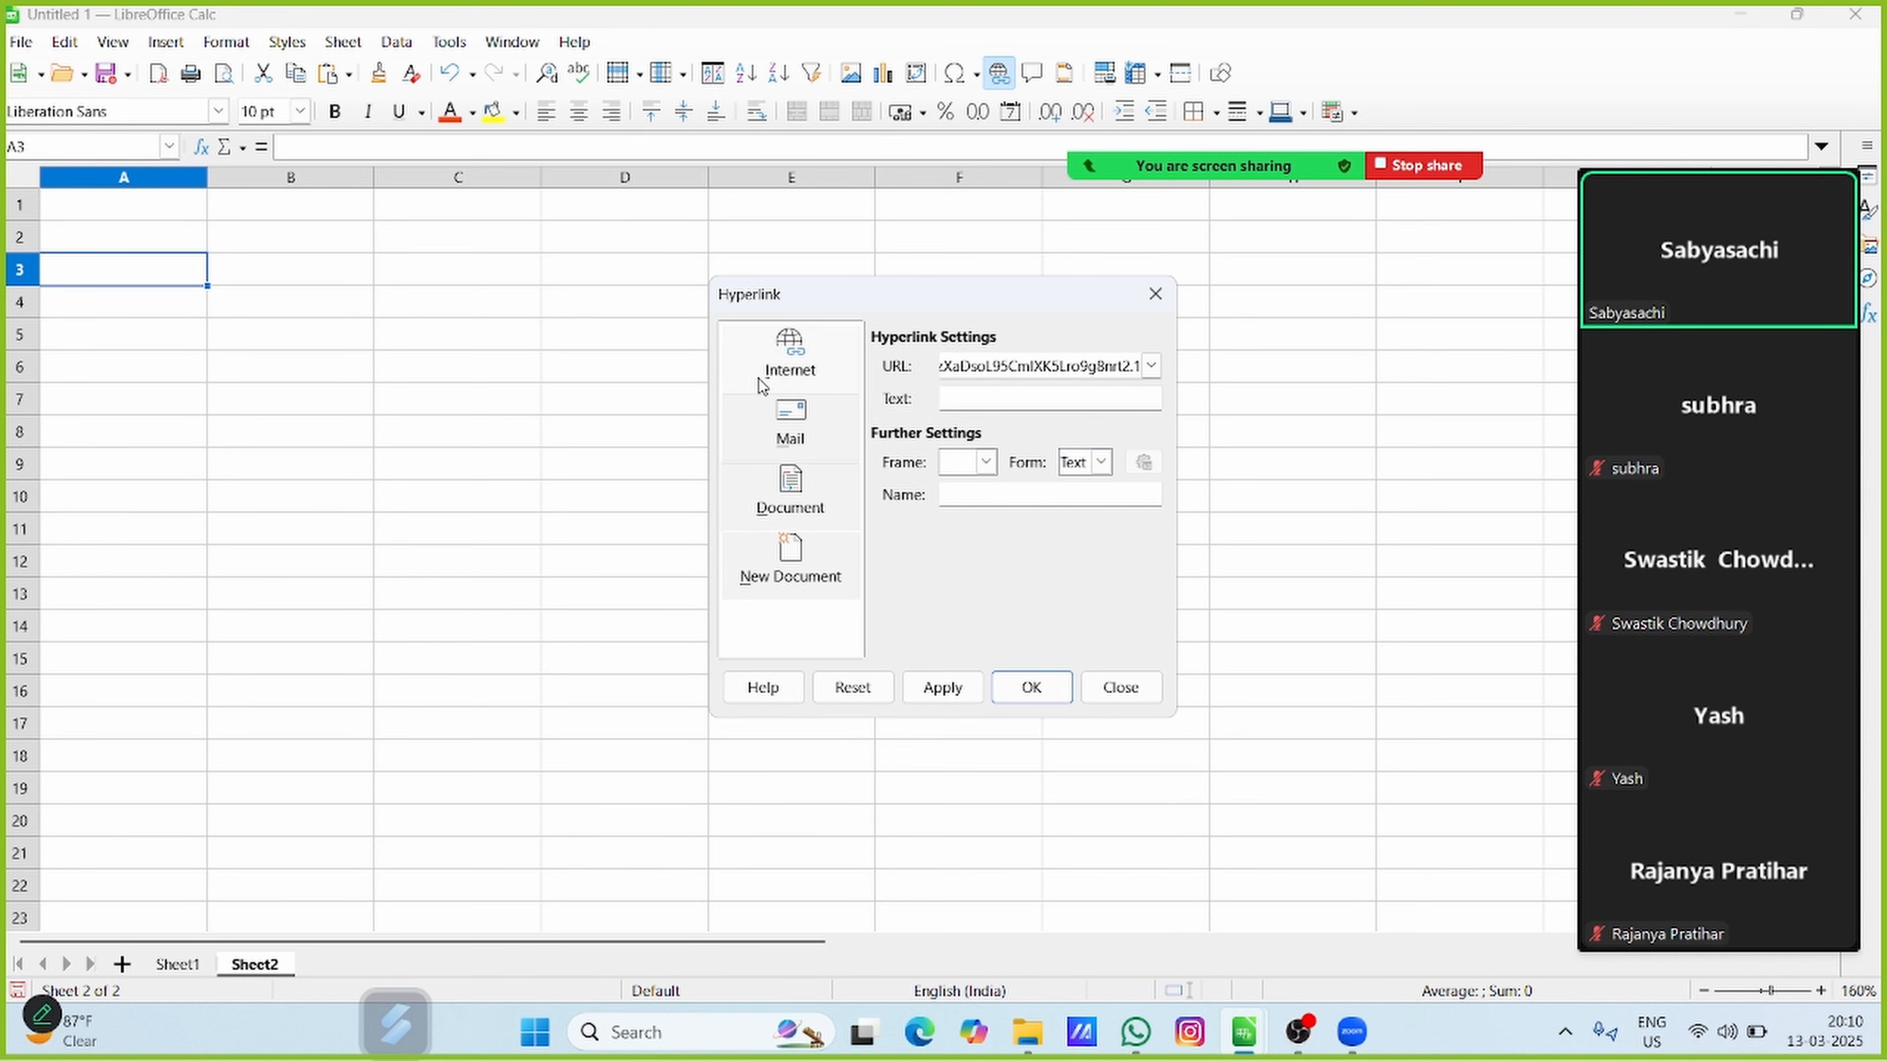
triple_click(1033, 364)
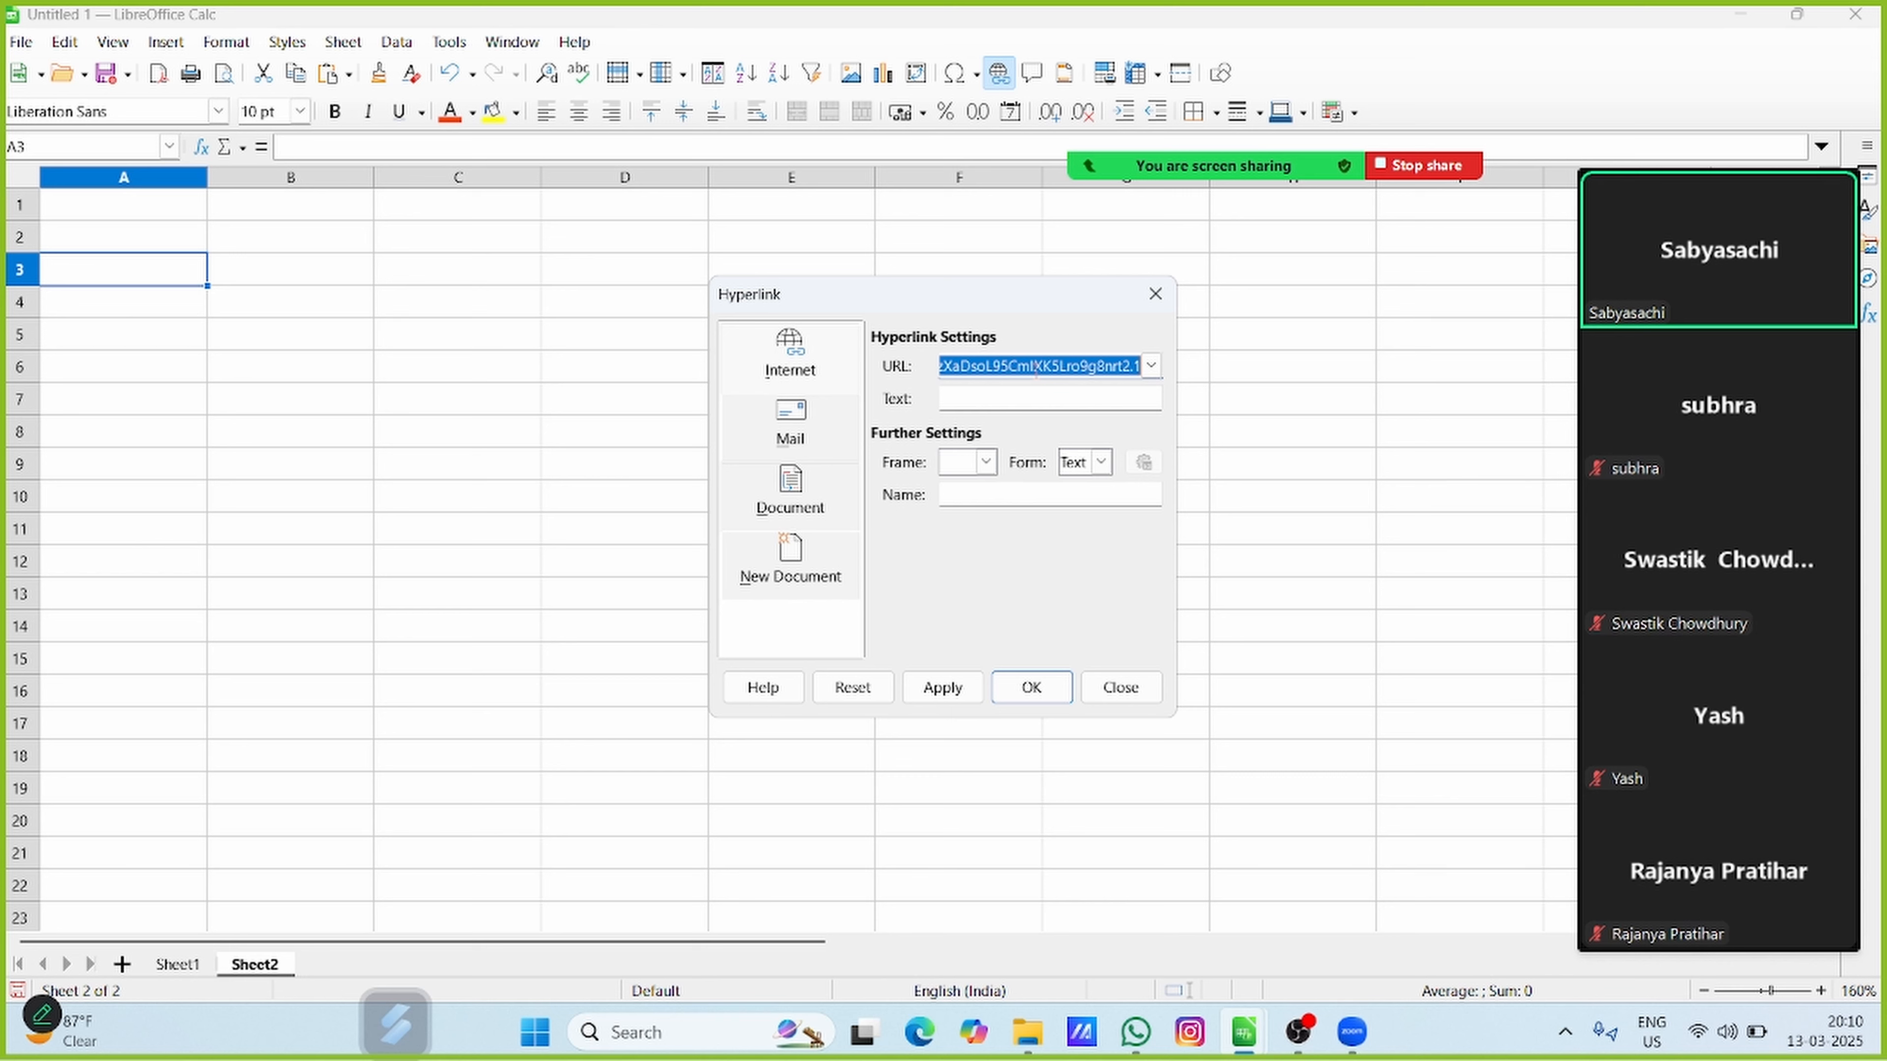
left_click(1037, 407)
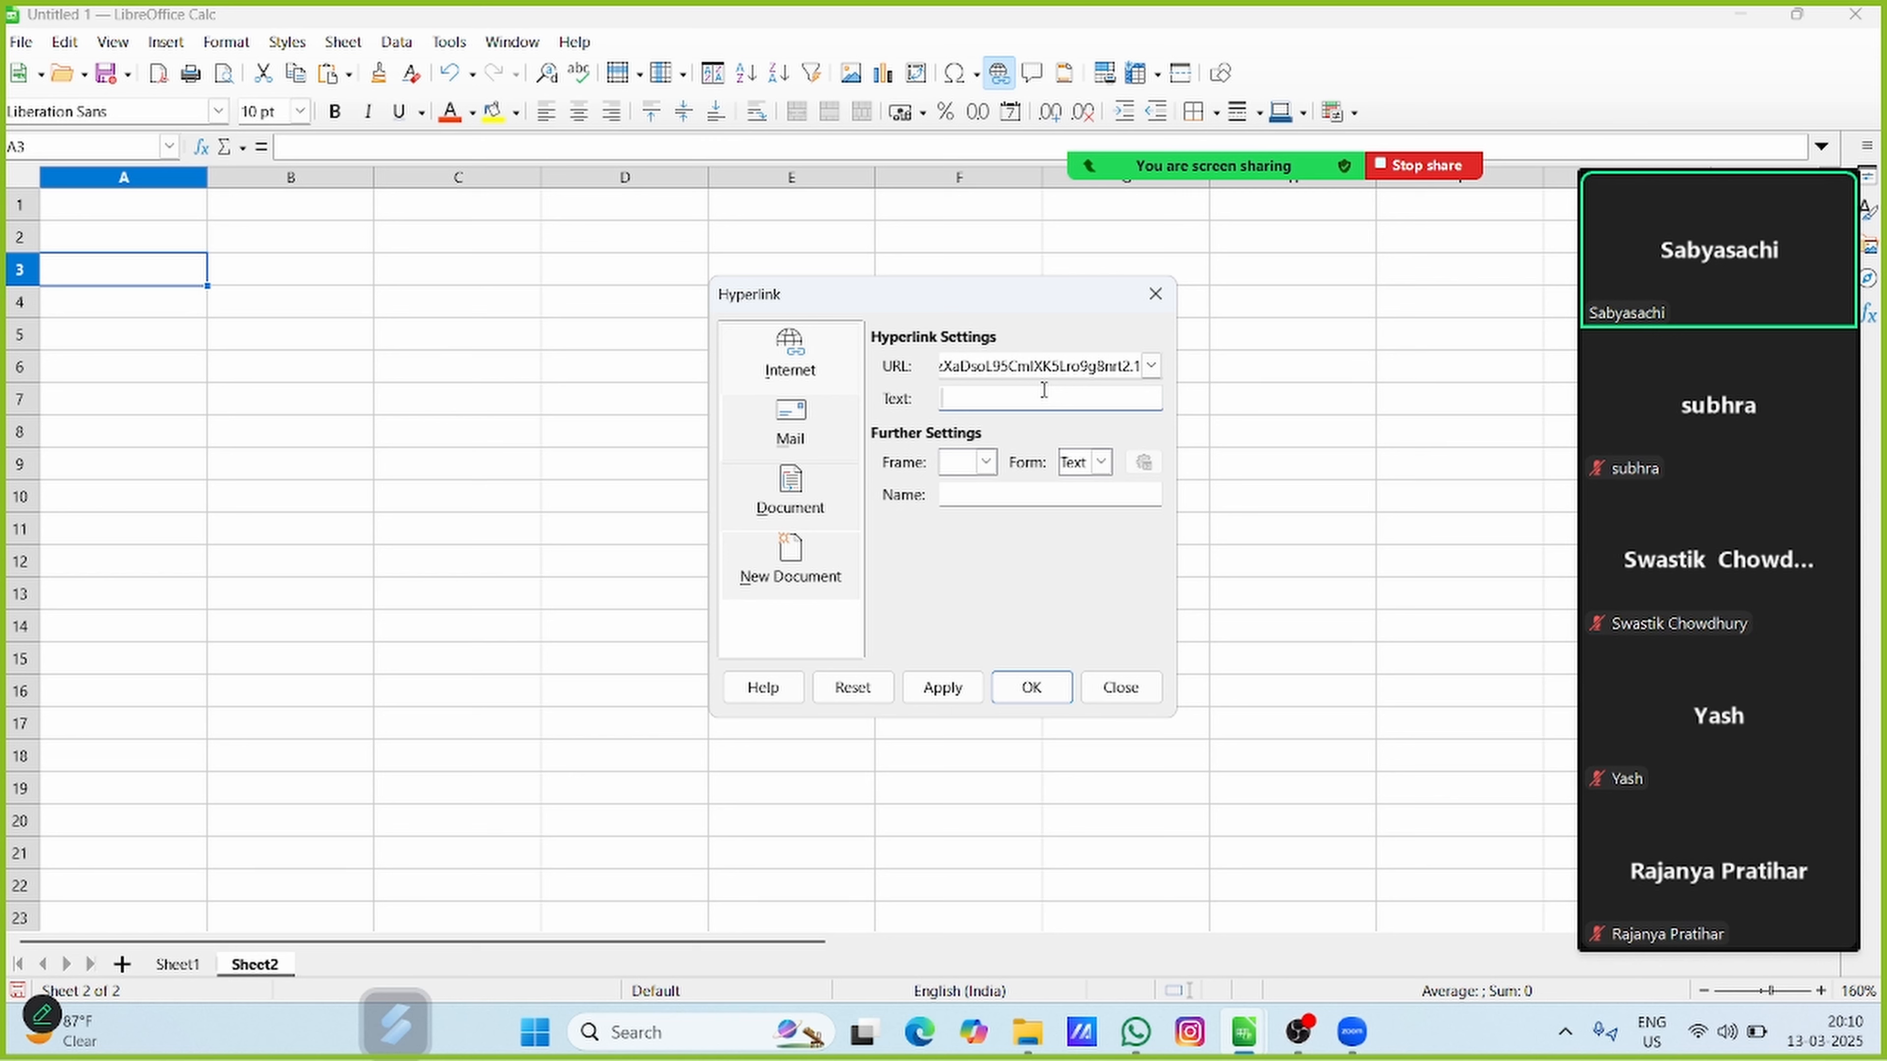
left_click(759, 427)
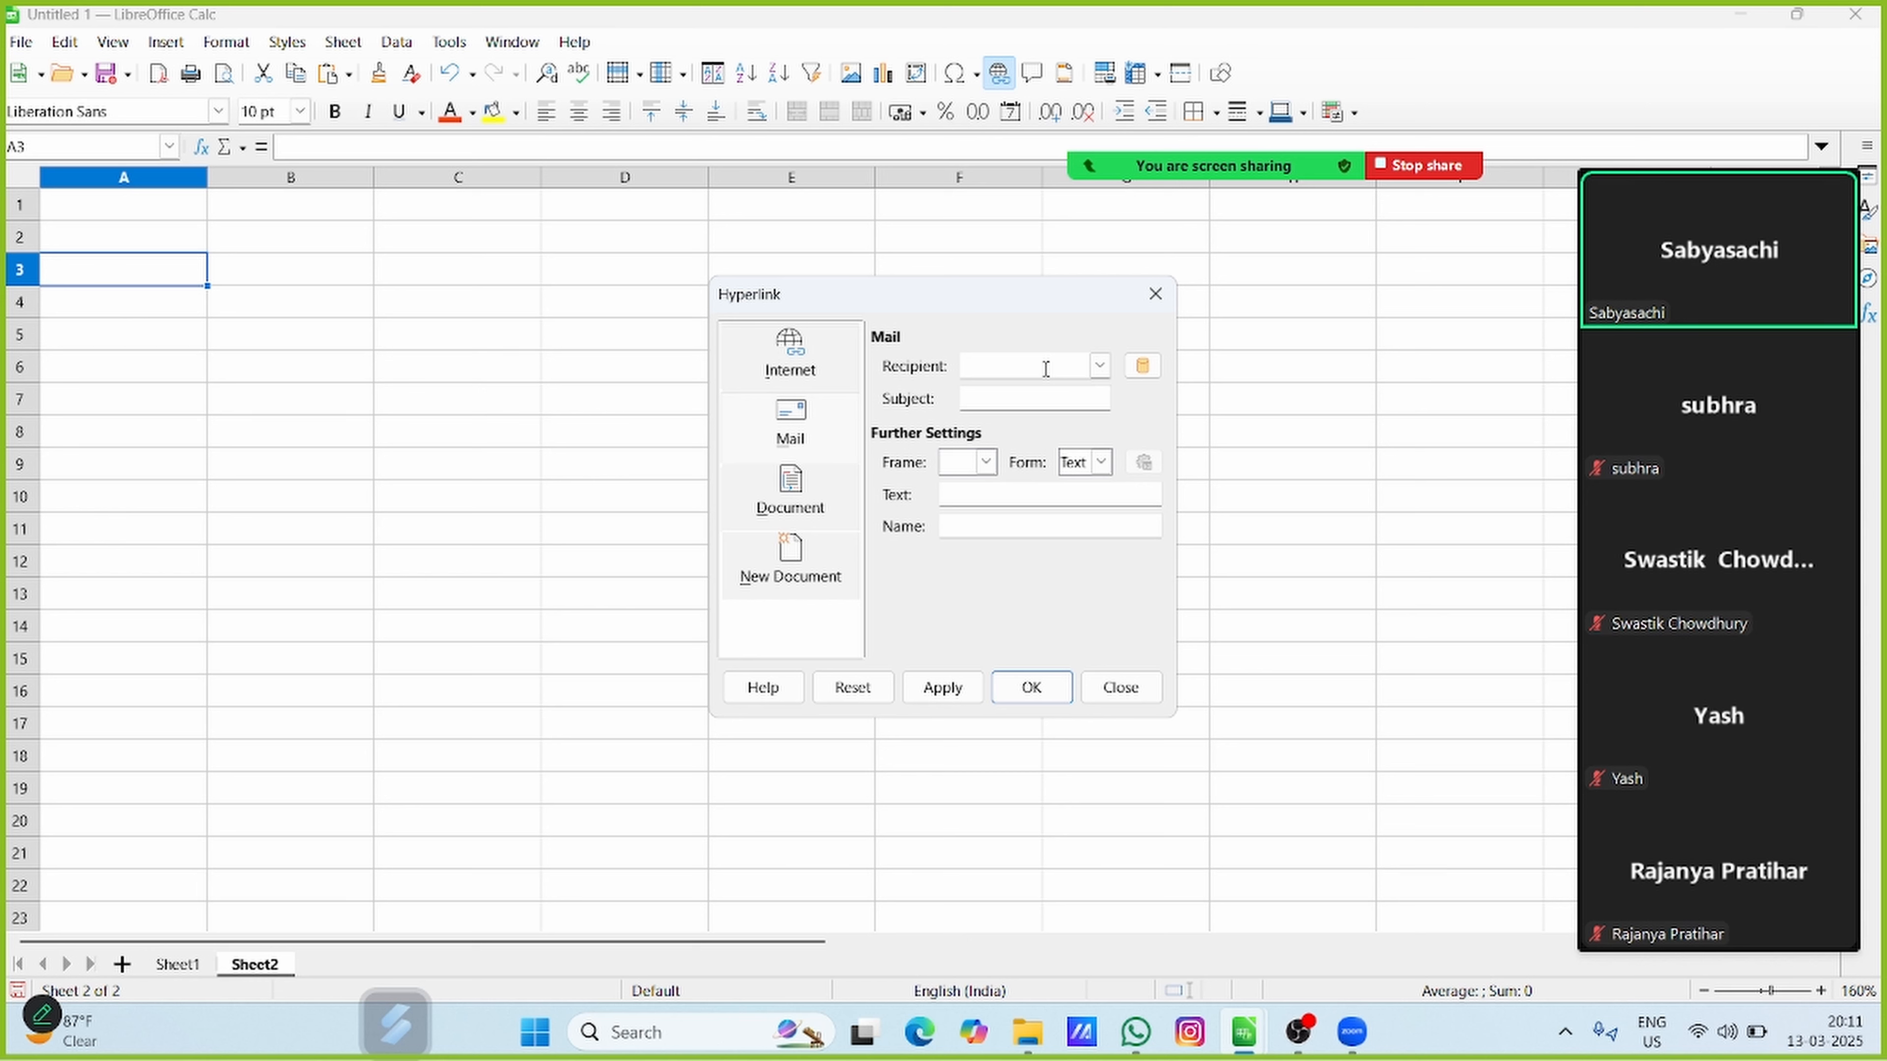
left_click(1035, 409)
left_click(971, 490)
left_click(819, 480)
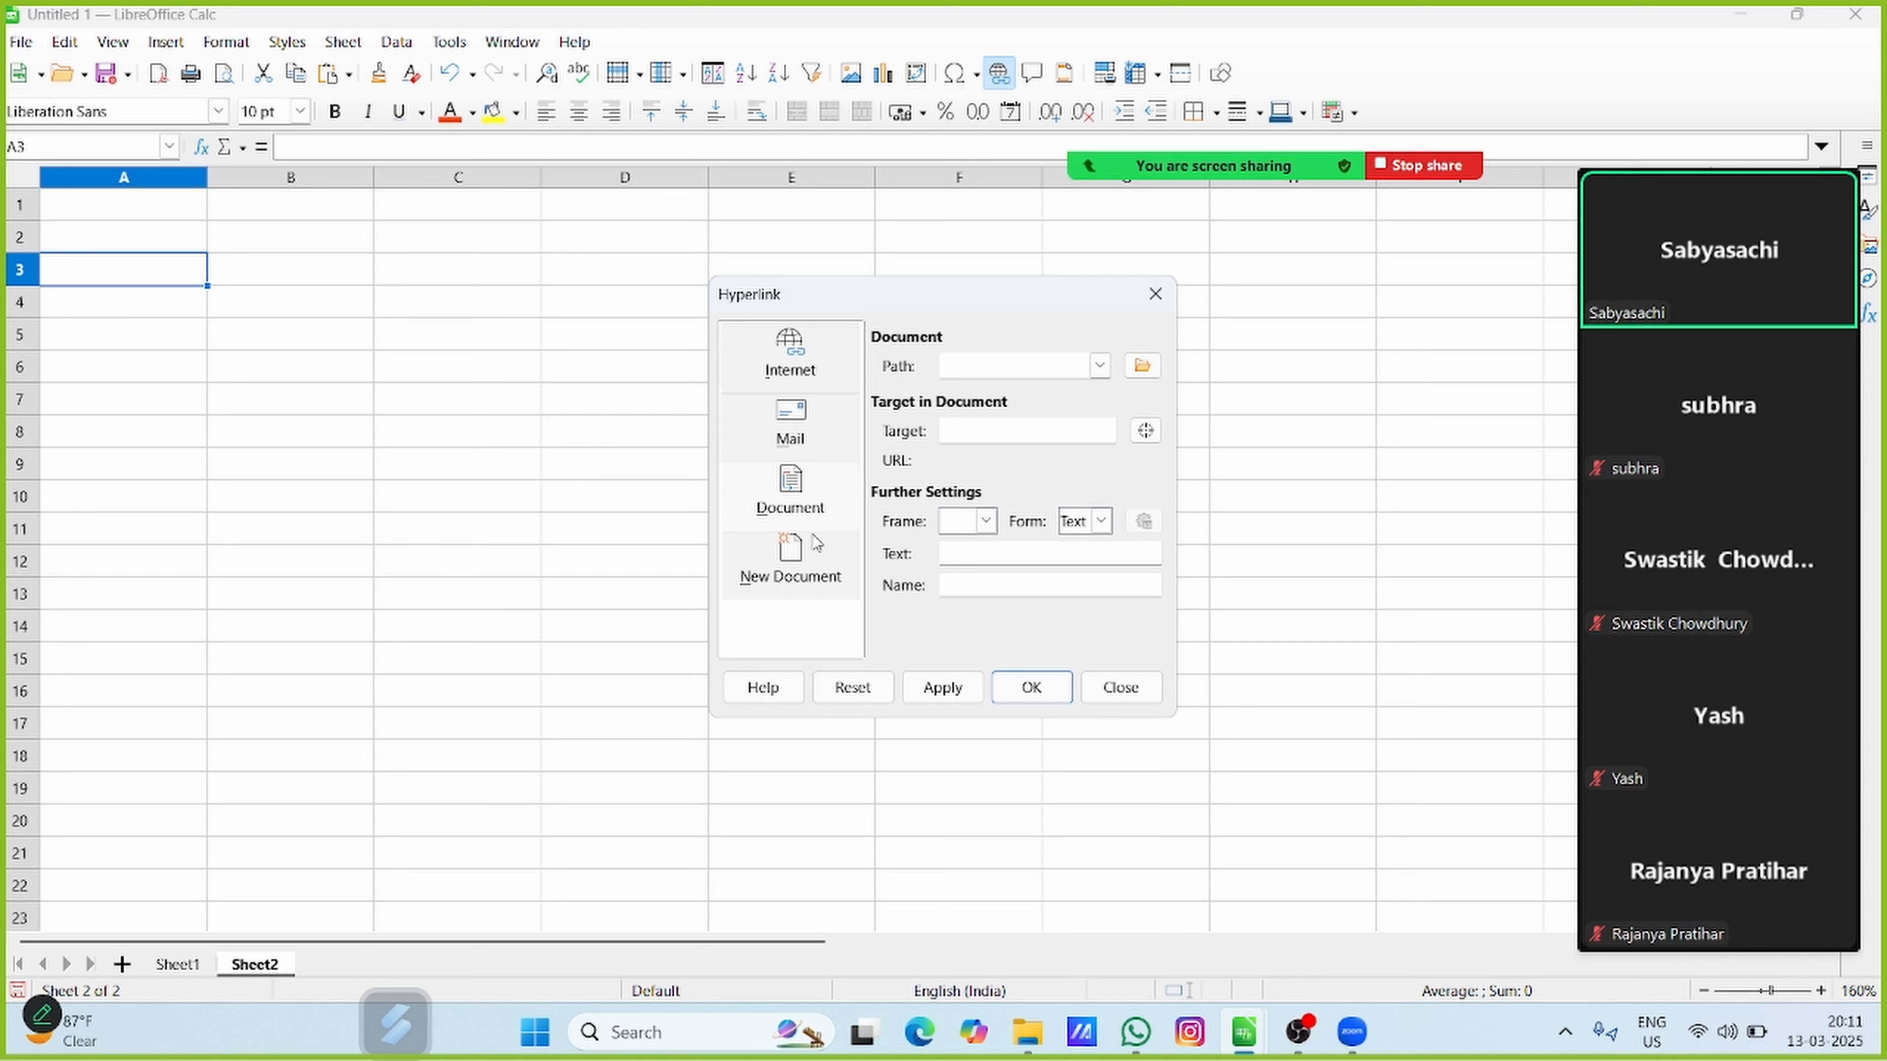
Examine the New Document link settings, trying the Text Document, Spreadsheet, Presentation and Drawing file types
left_click(813, 557)
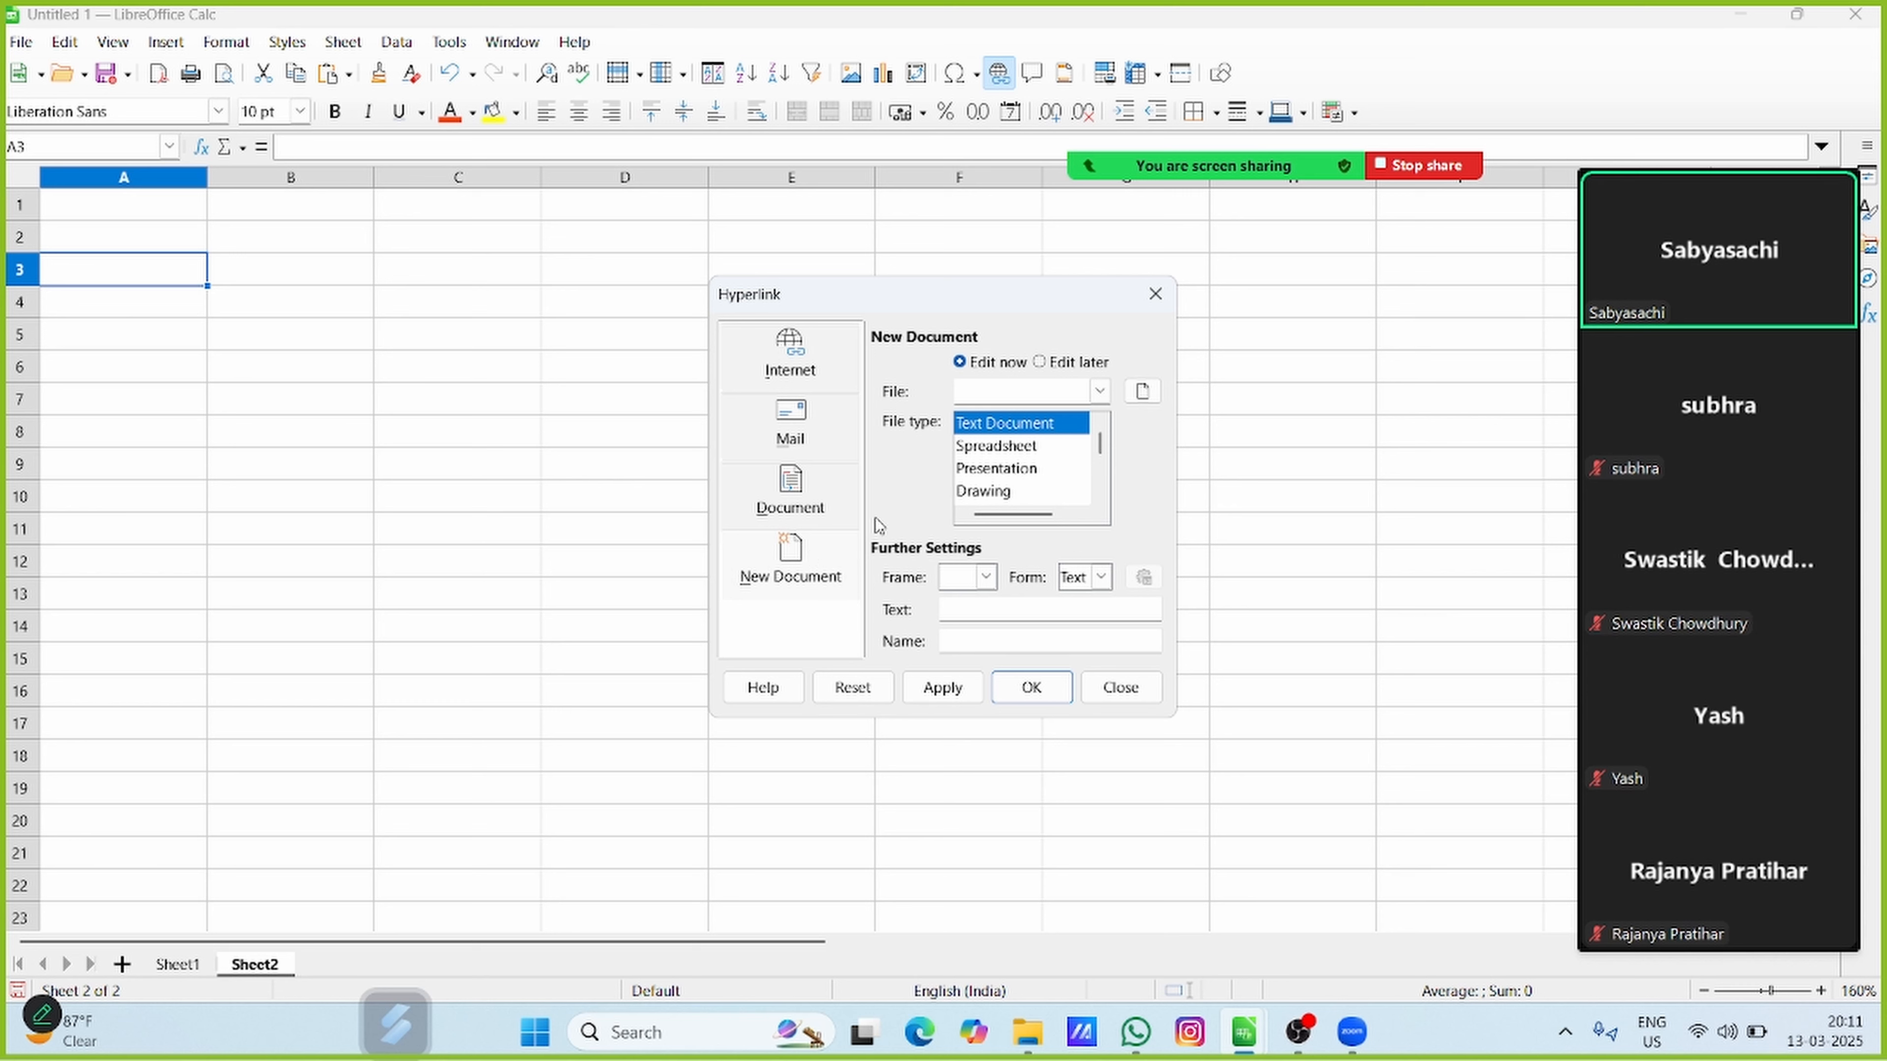
left_click(1025, 449)
left_click(1029, 470)
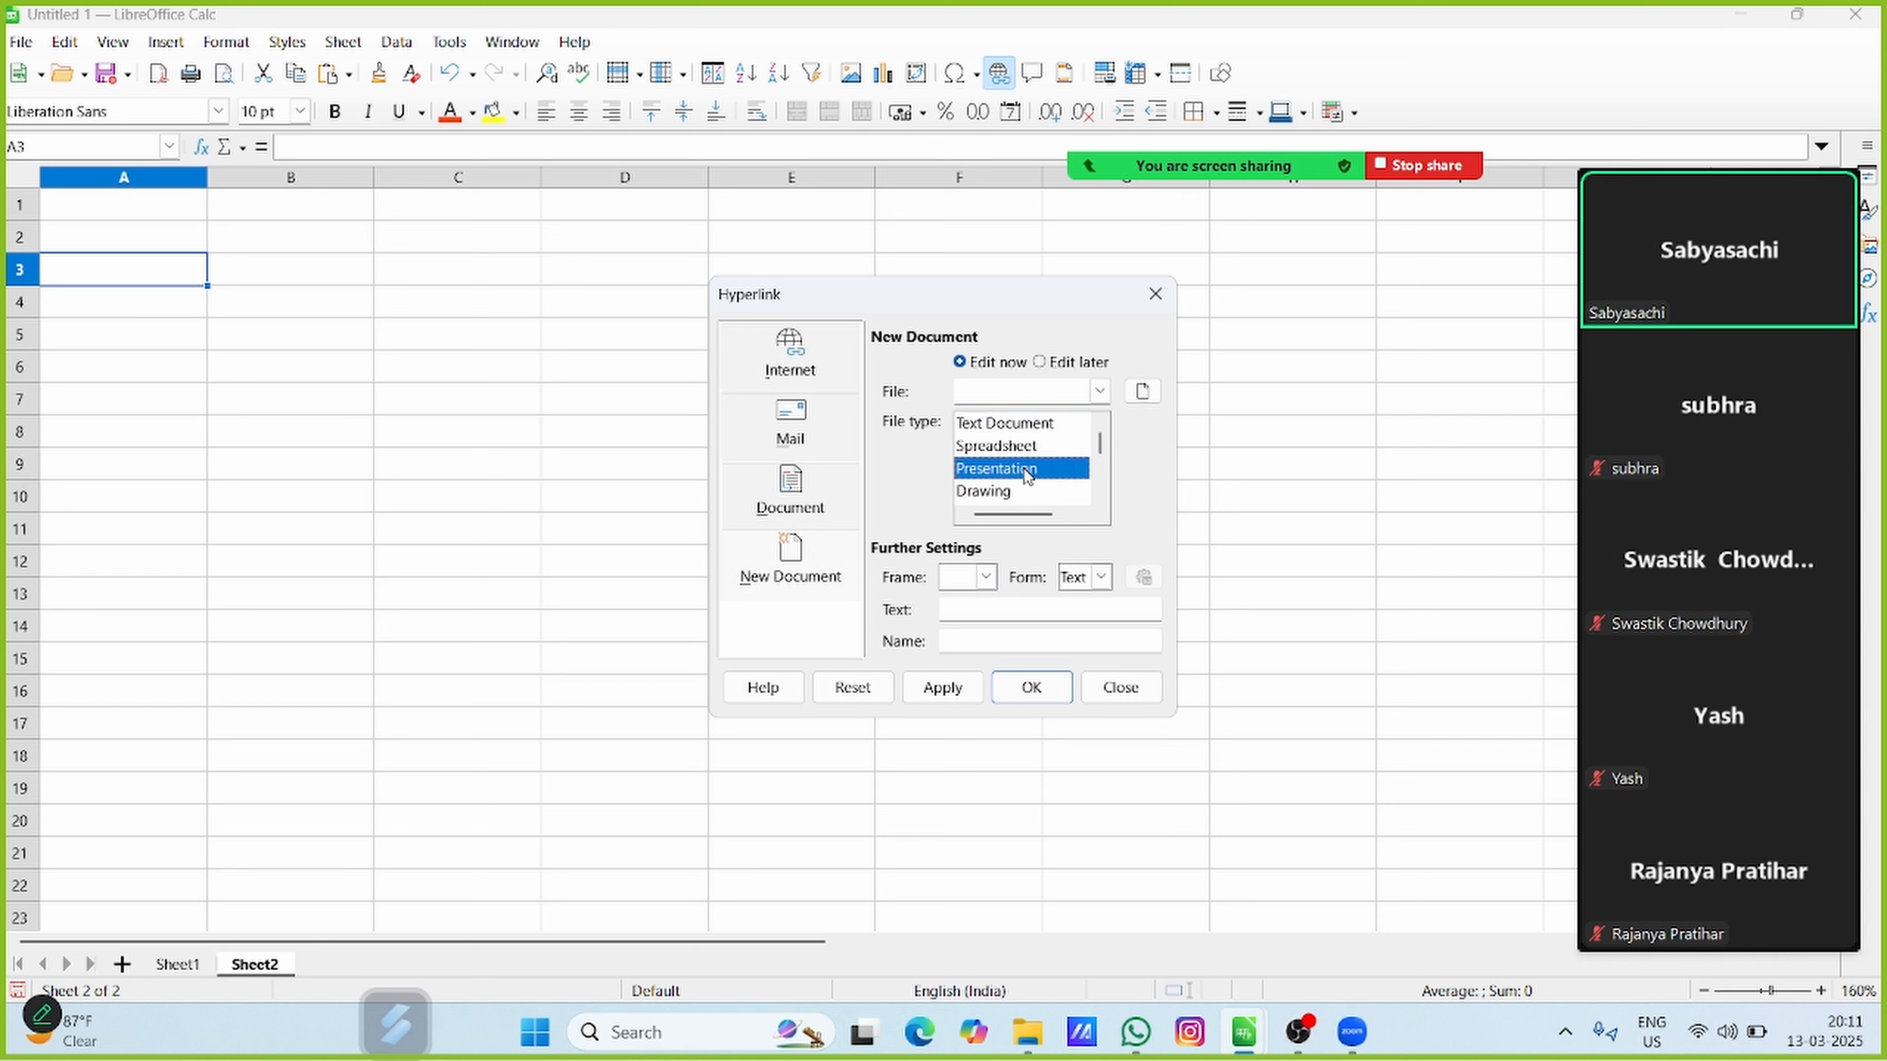
left_click(1017, 493)
mouse_move(1100, 450)
left_mouse_down()
mouse_move(1099, 483)
mouse_move(1102, 444)
left_mouse_up()
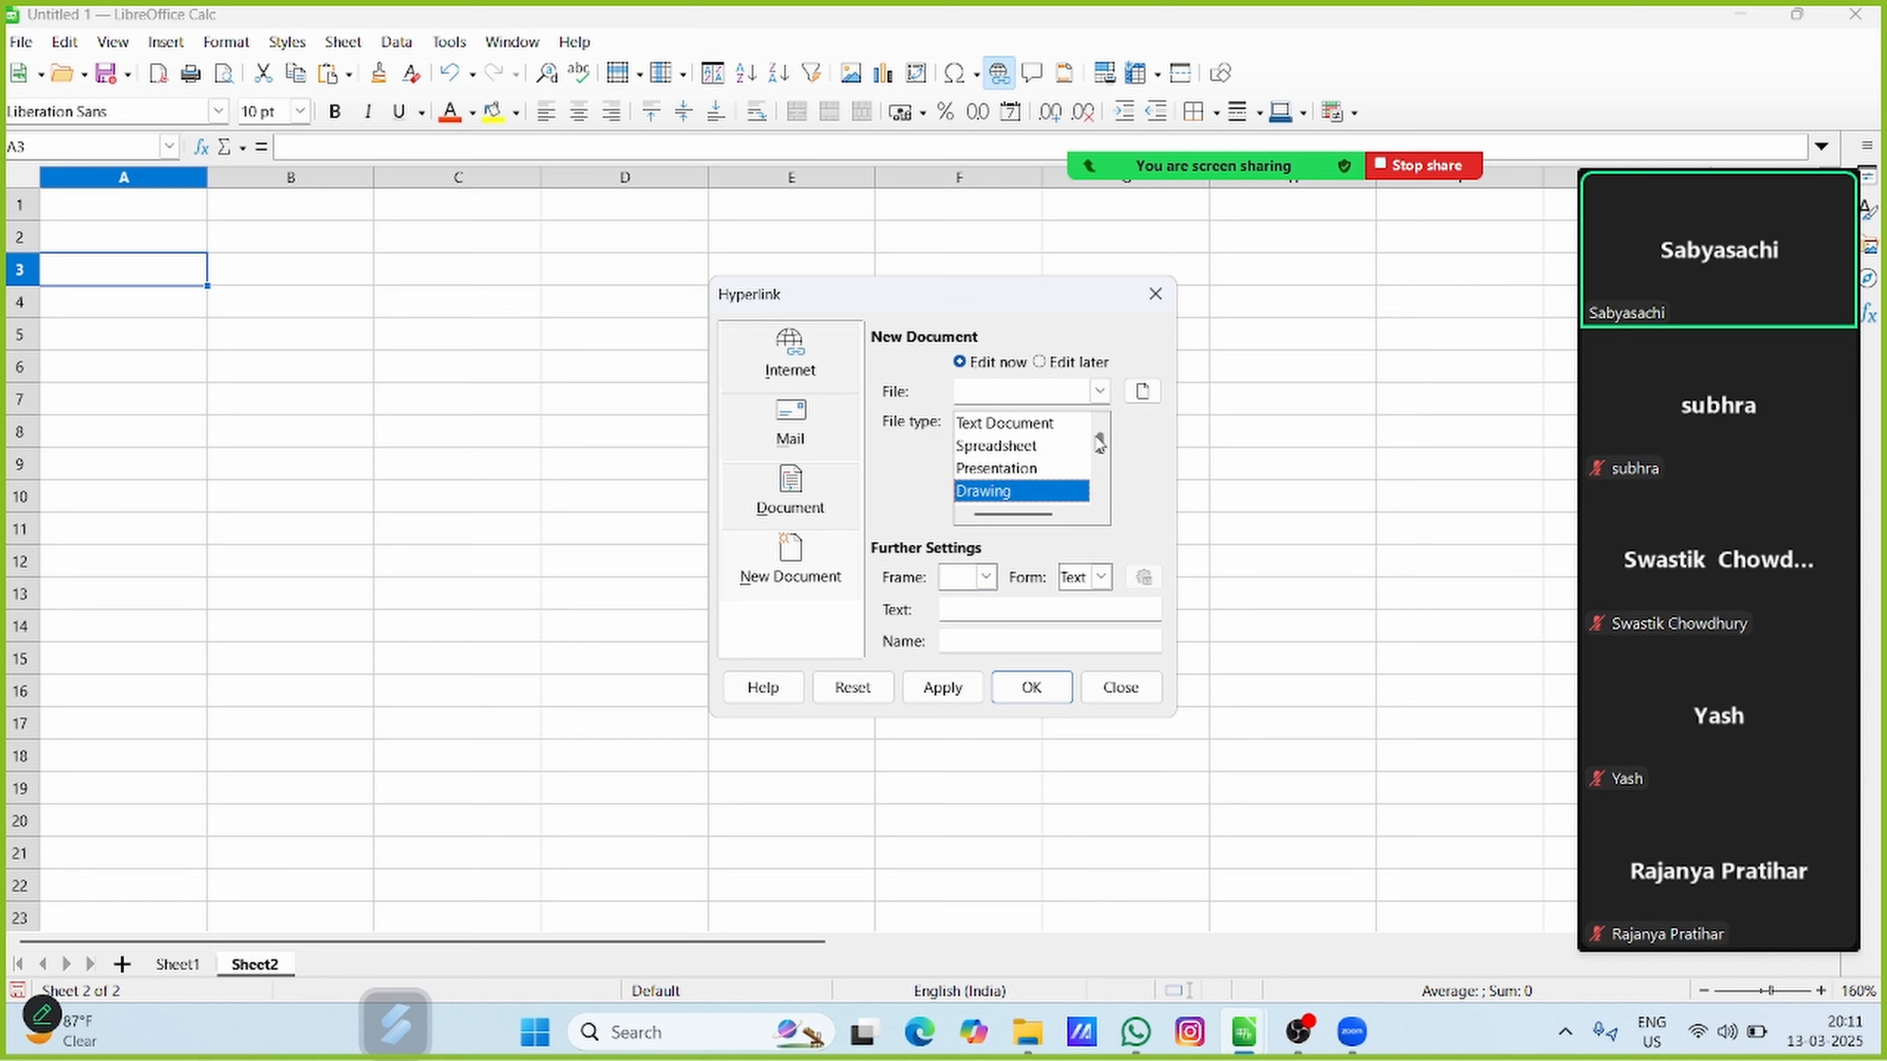
left_click(984, 425)
left_click(987, 448)
left_click(991, 490)
left_click(994, 469)
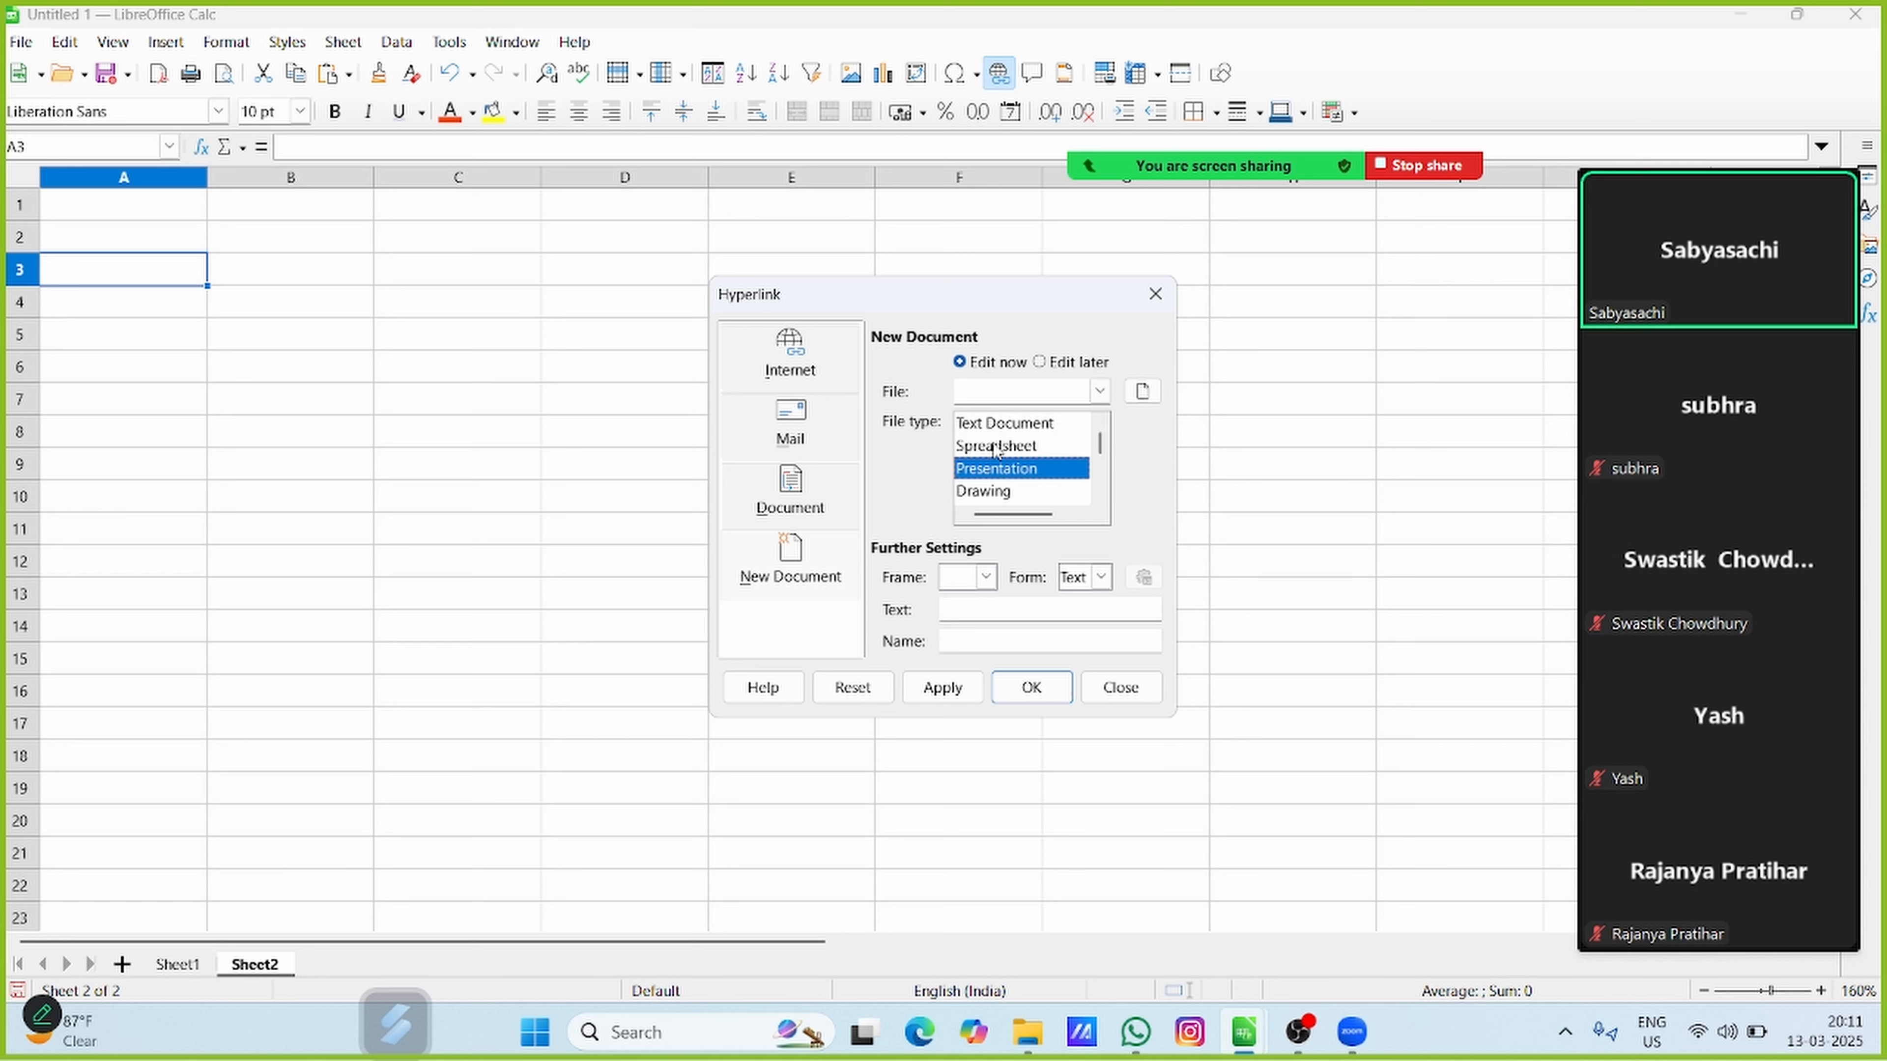
left_click(996, 446)
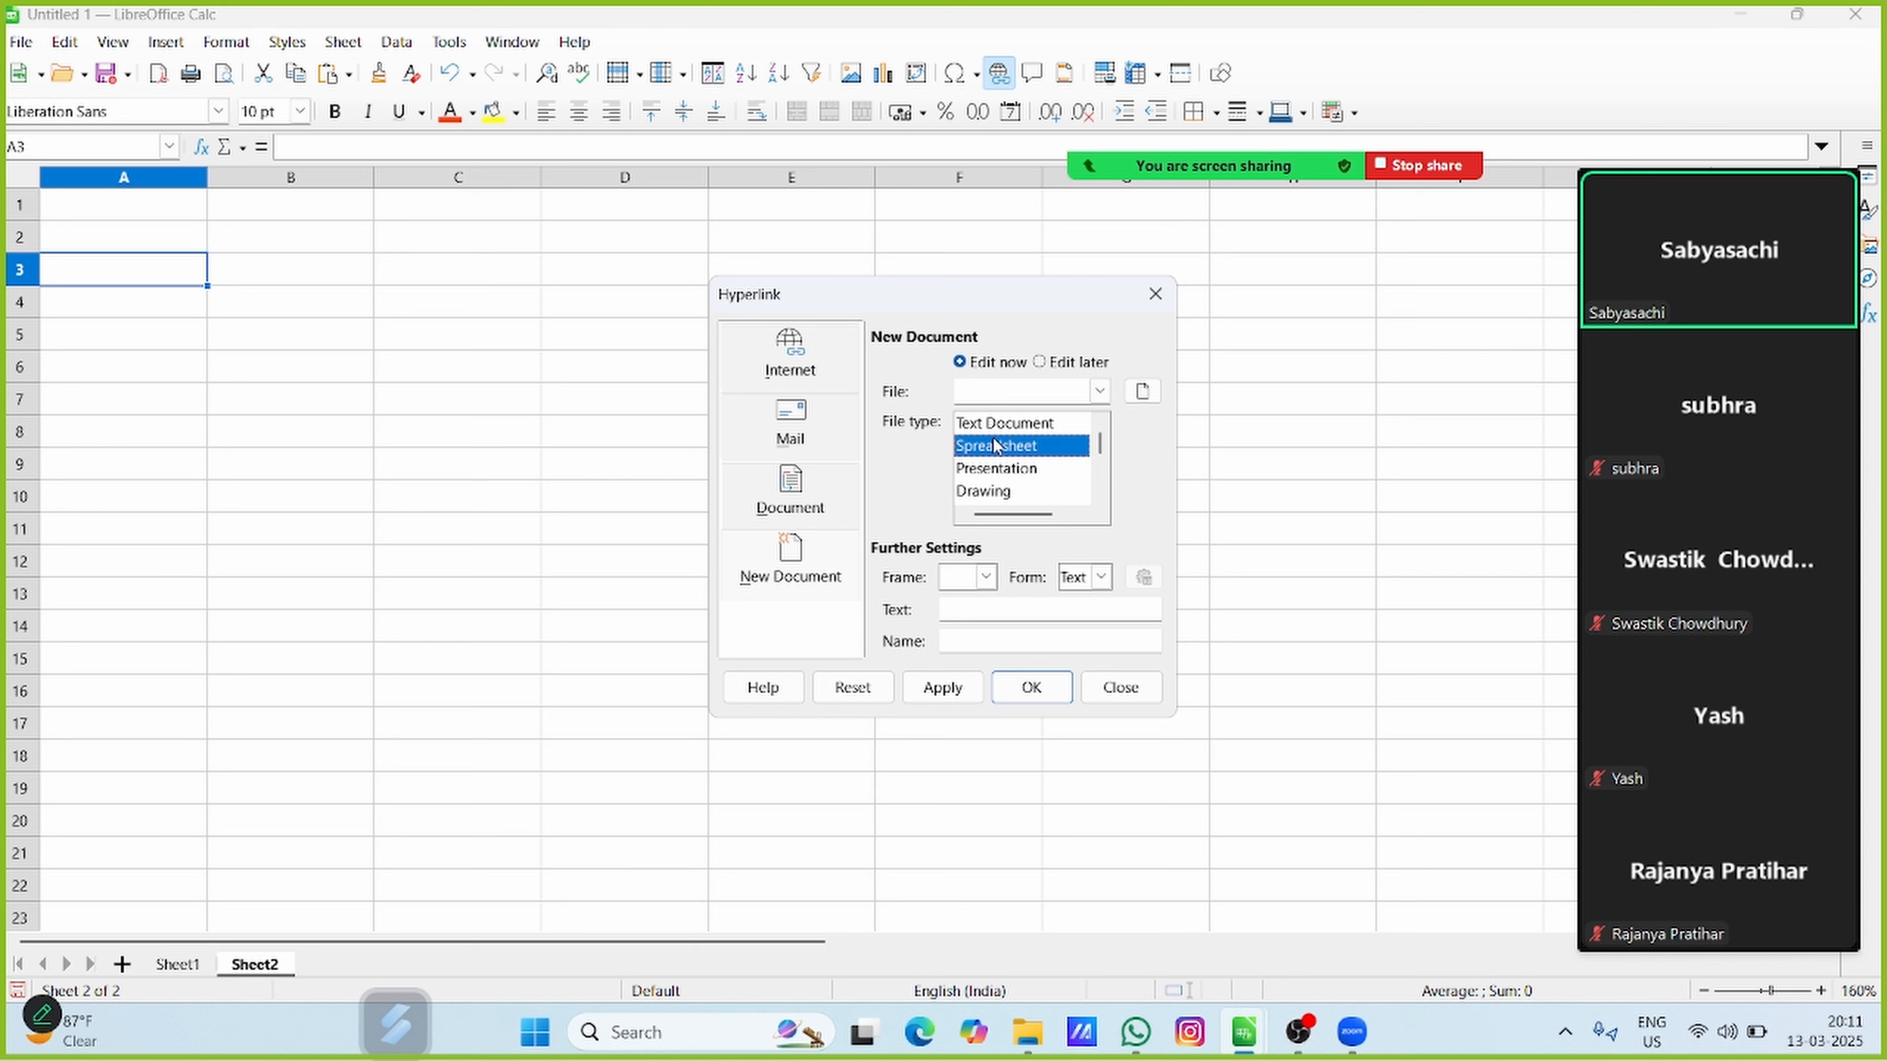
left_click(995, 387)
left_click(981, 610)
Set the hyperlink to an existing document, choosing WHAT IF TOOLS from the Downloads folder
left_click(802, 510)
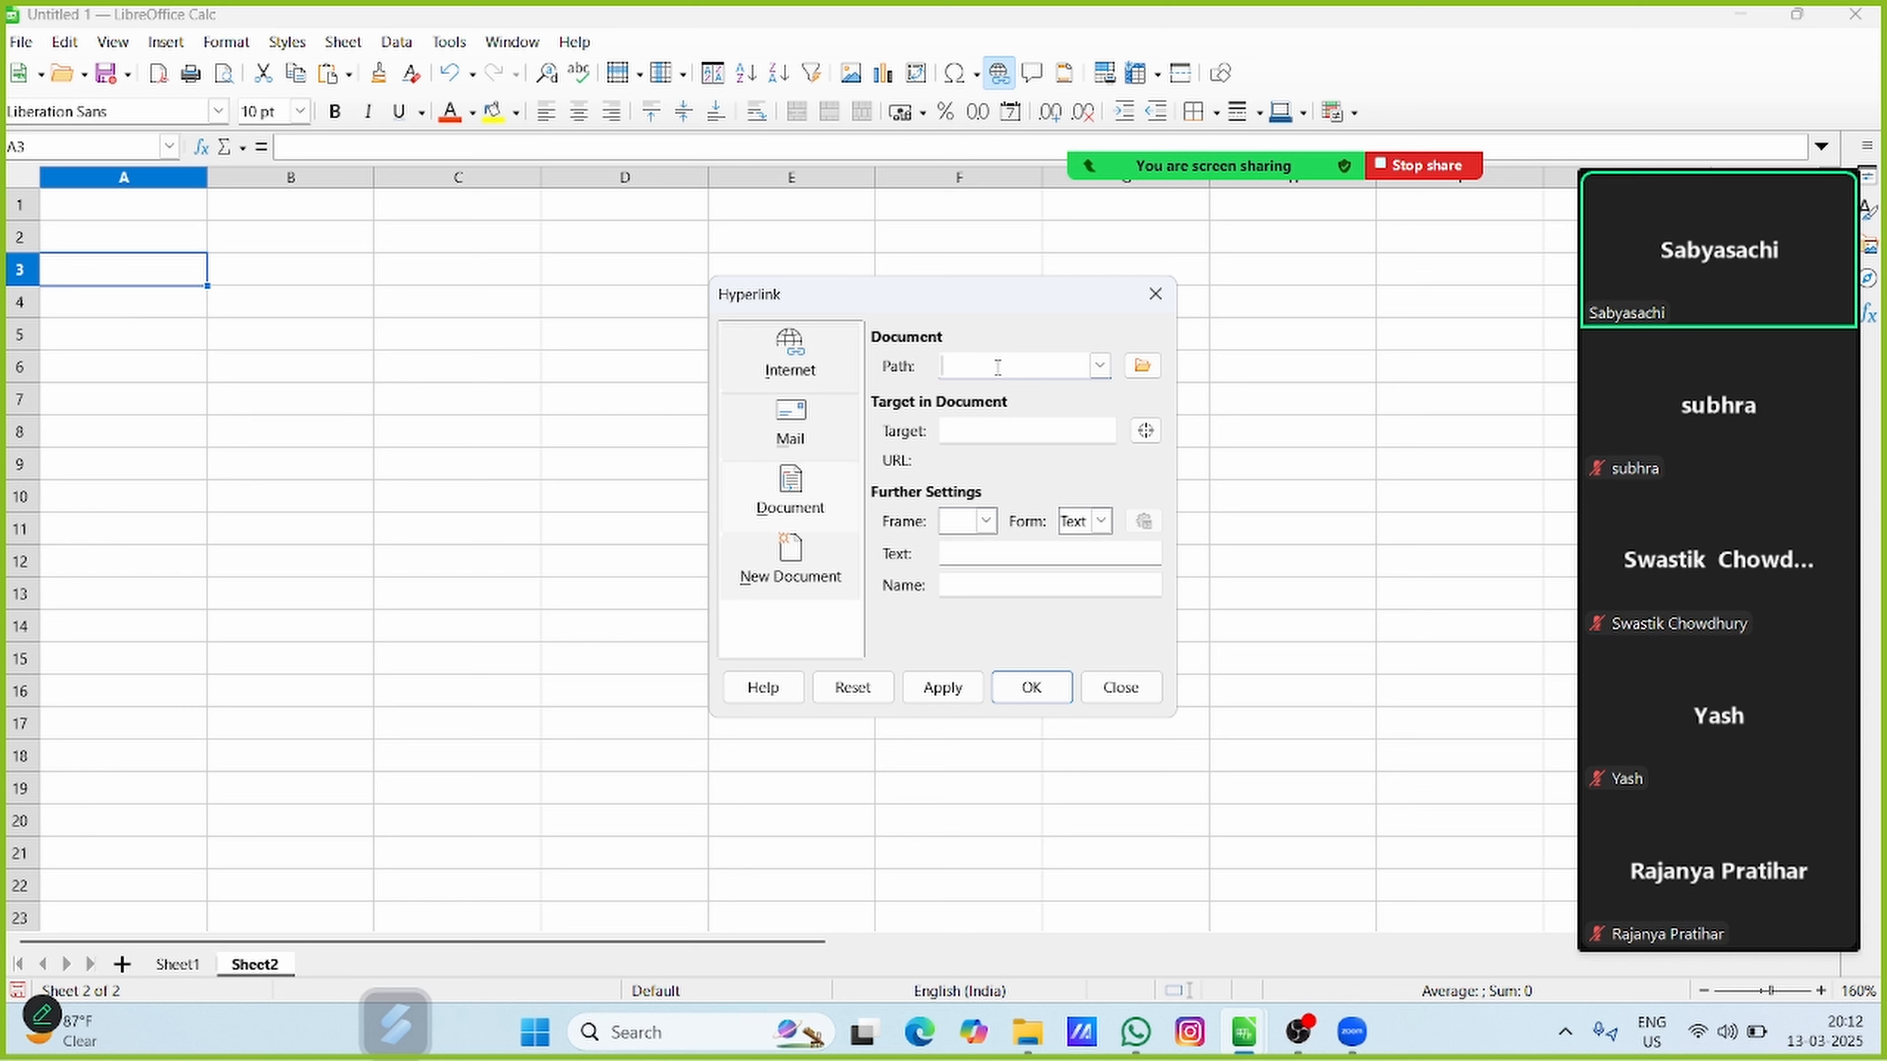
left_click(1139, 367)
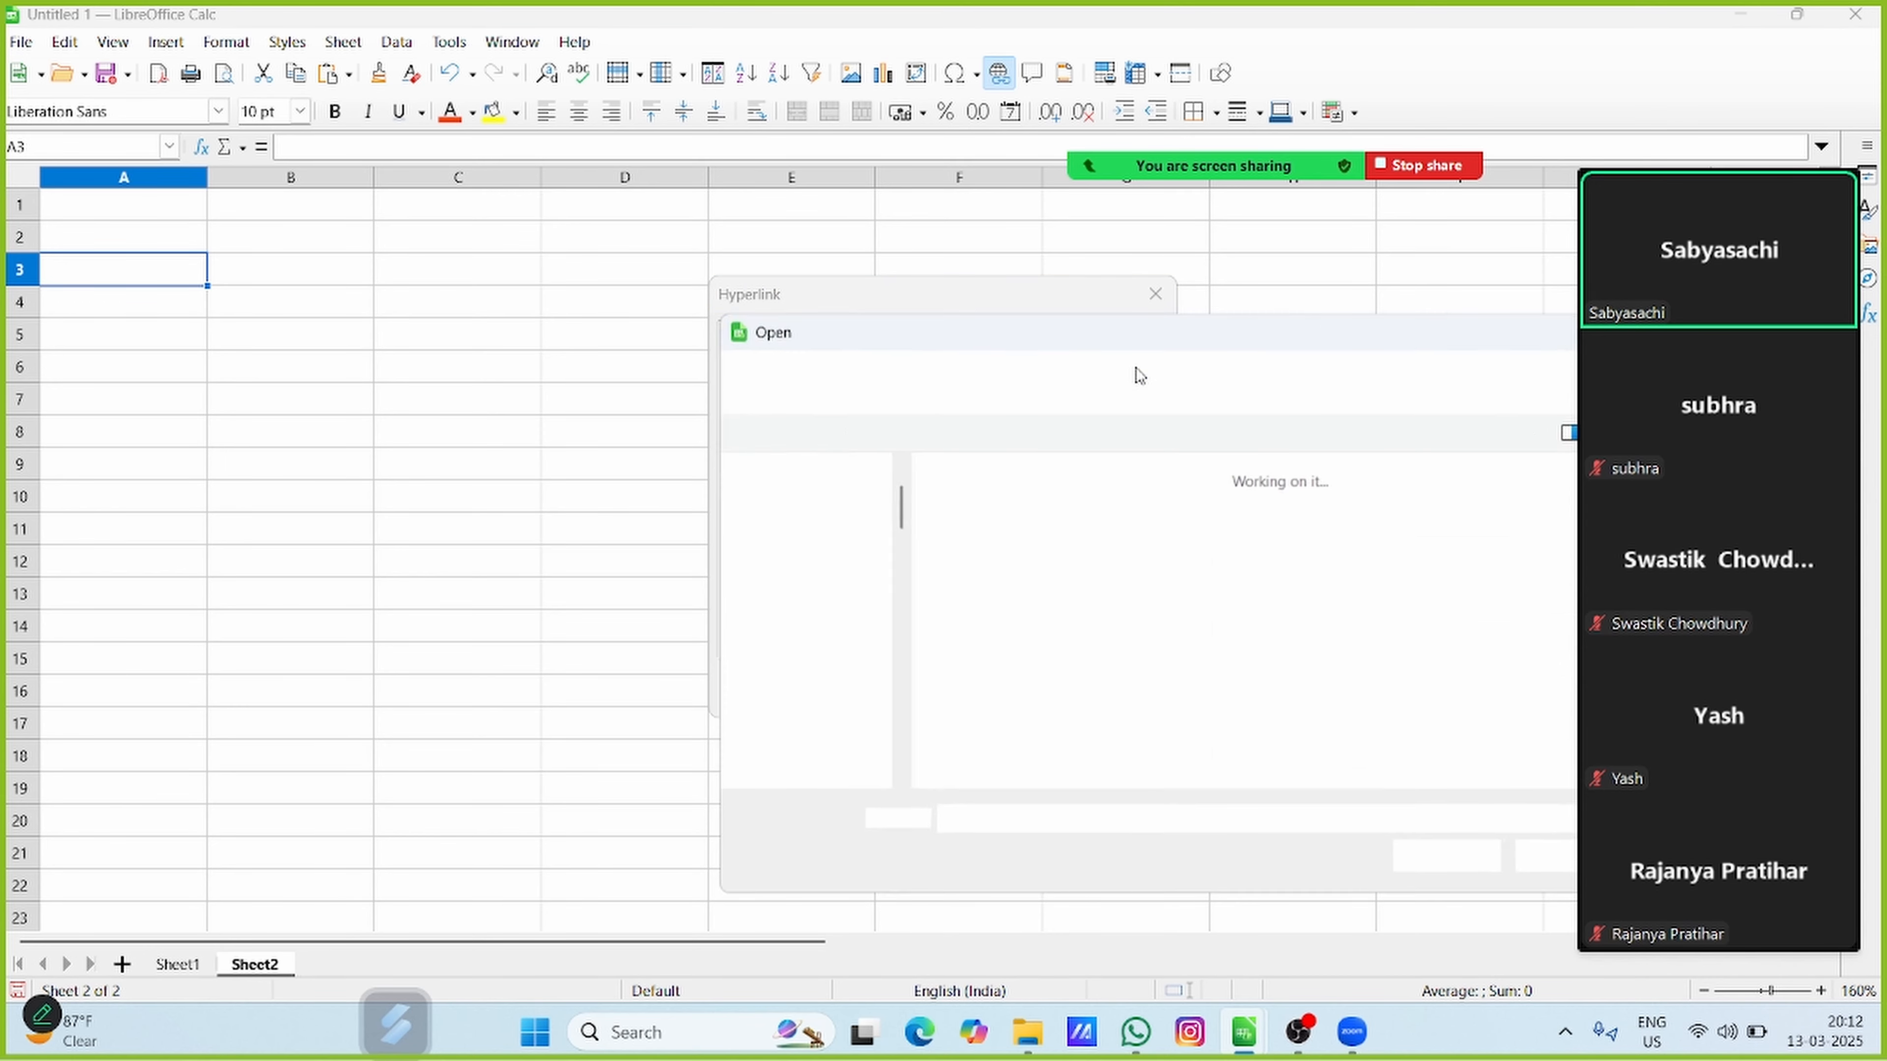
left_click_drag(1135, 343, 623, 297)
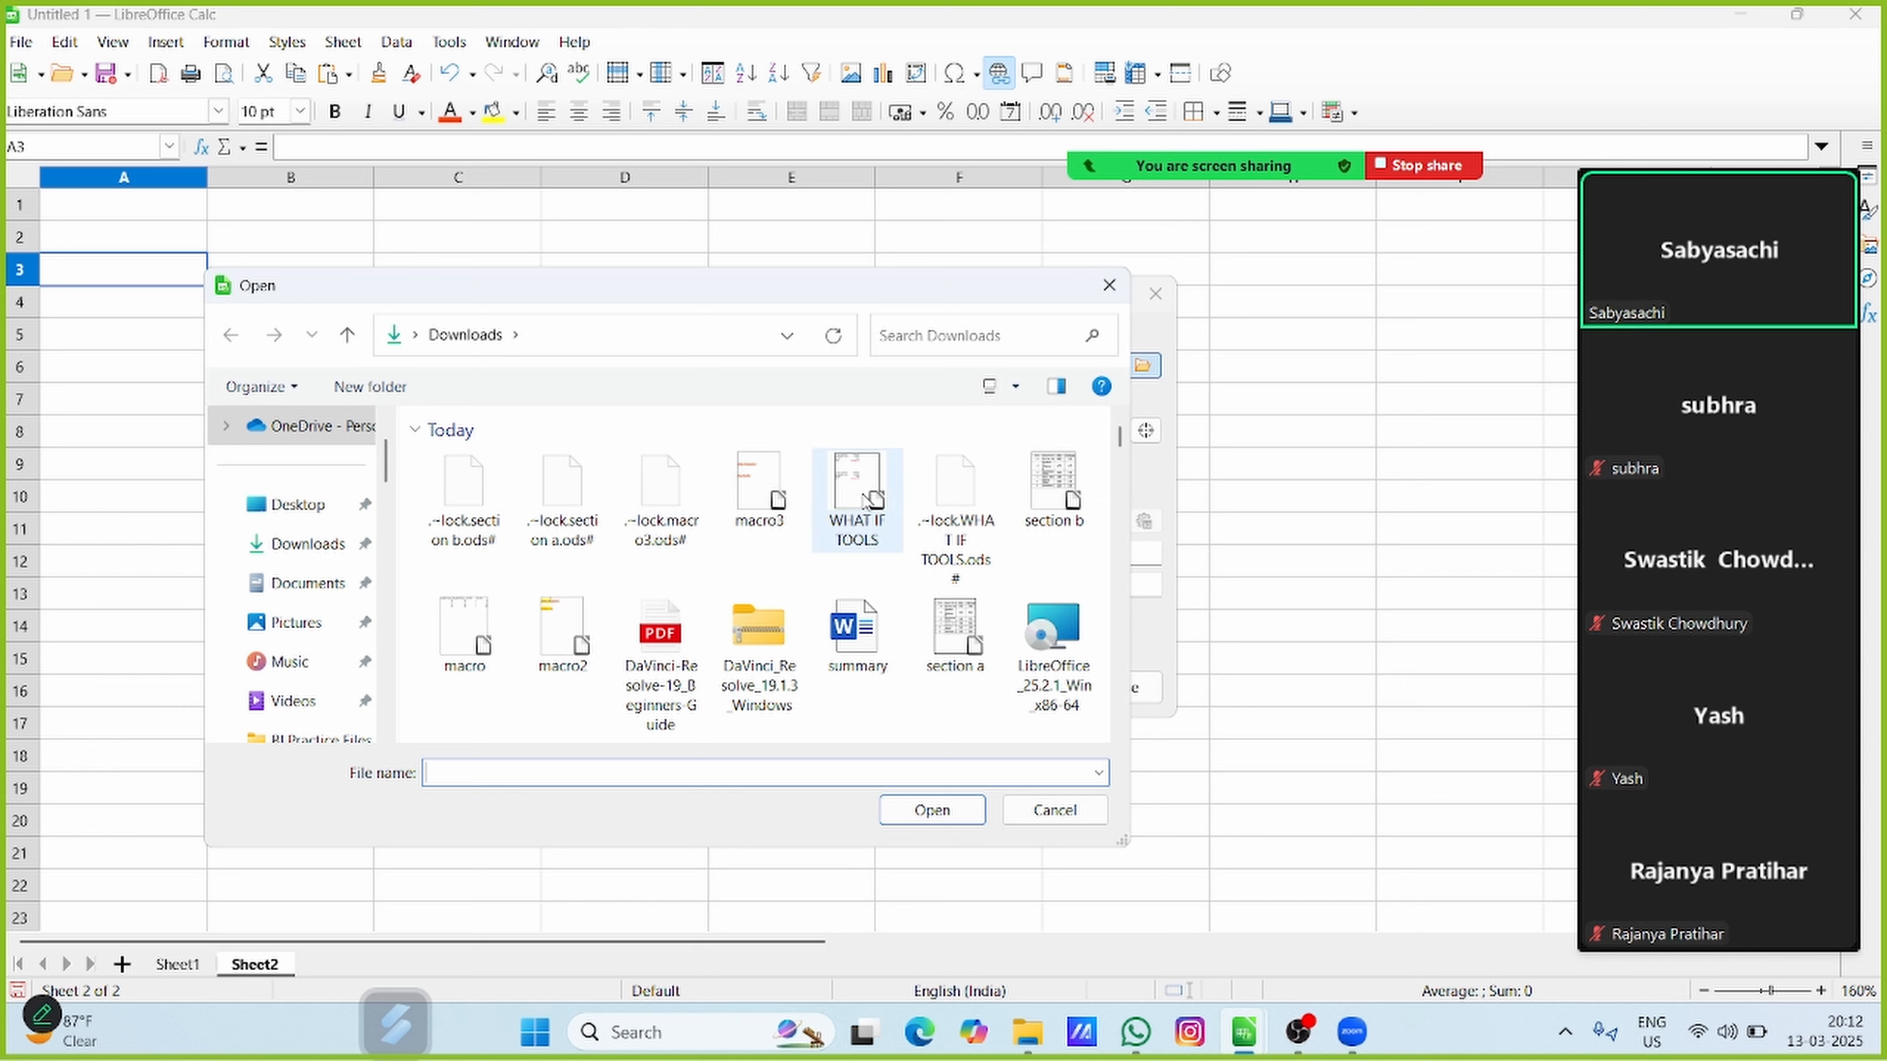
left_click(868, 499)
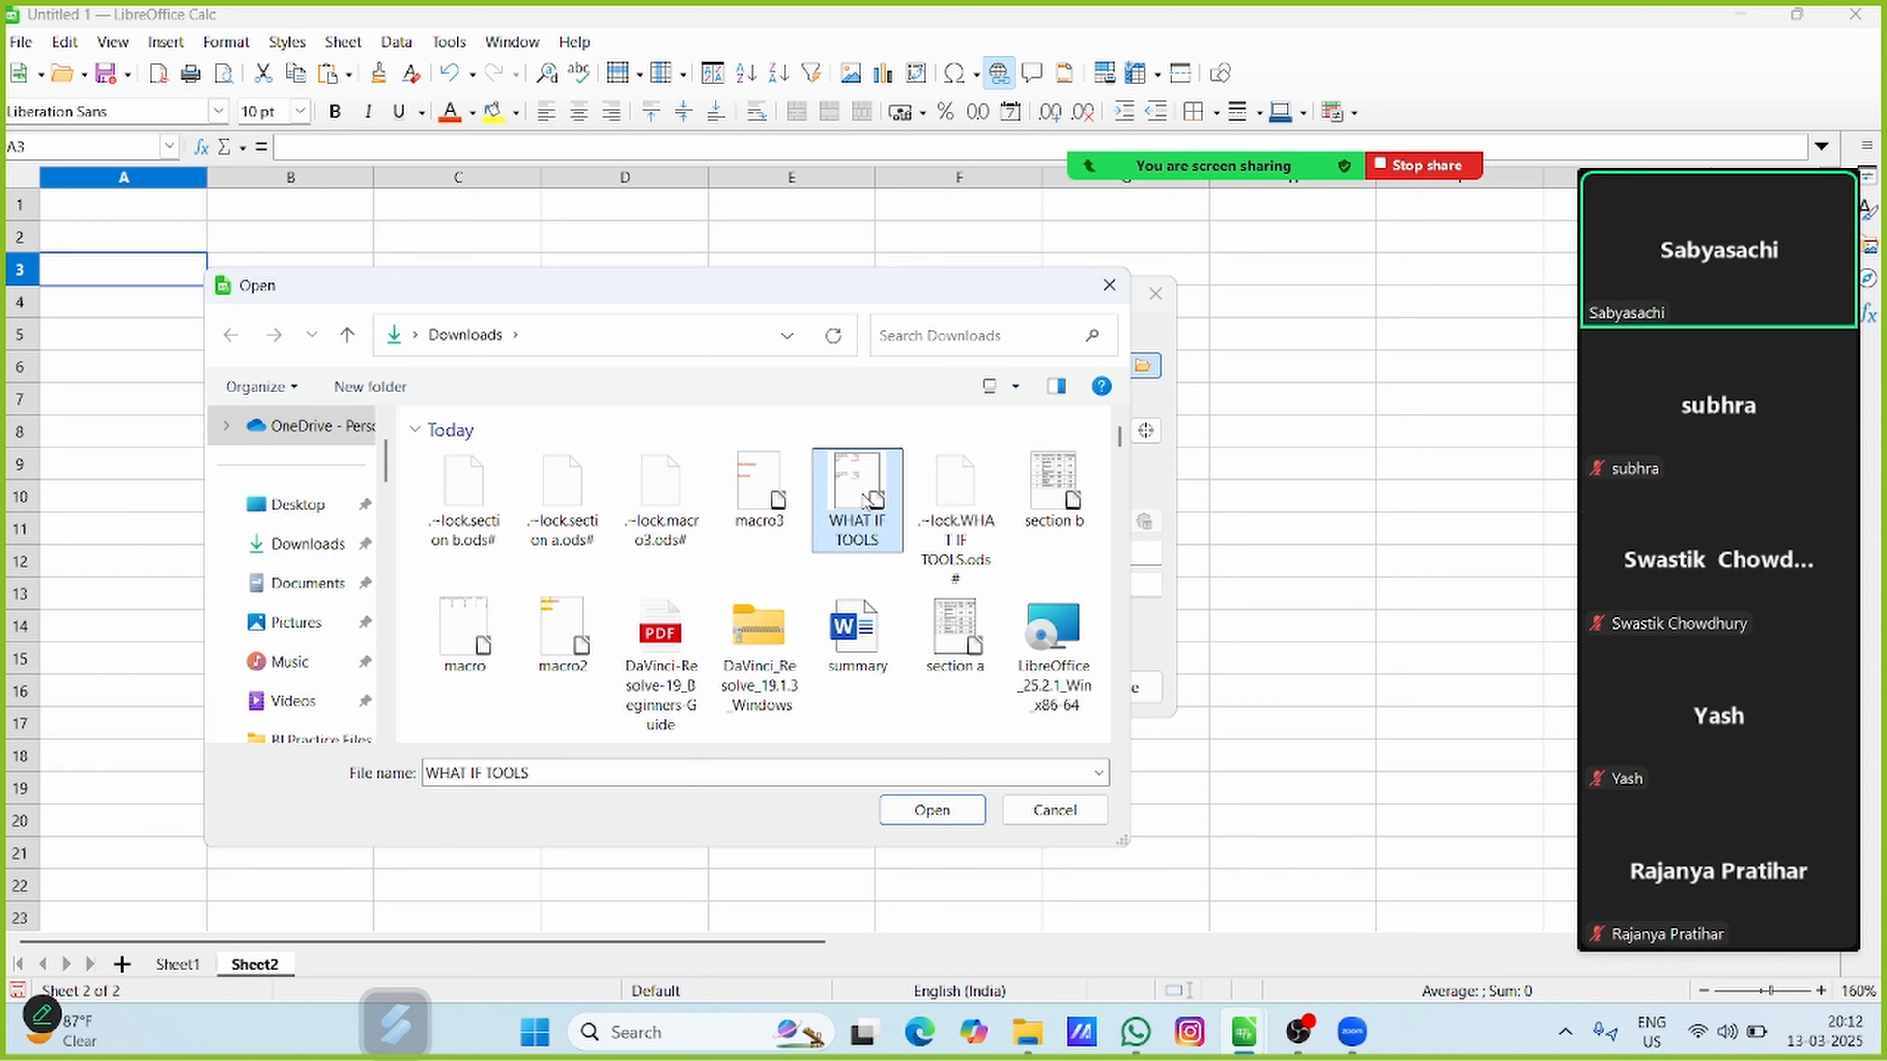
left_click(961, 812)
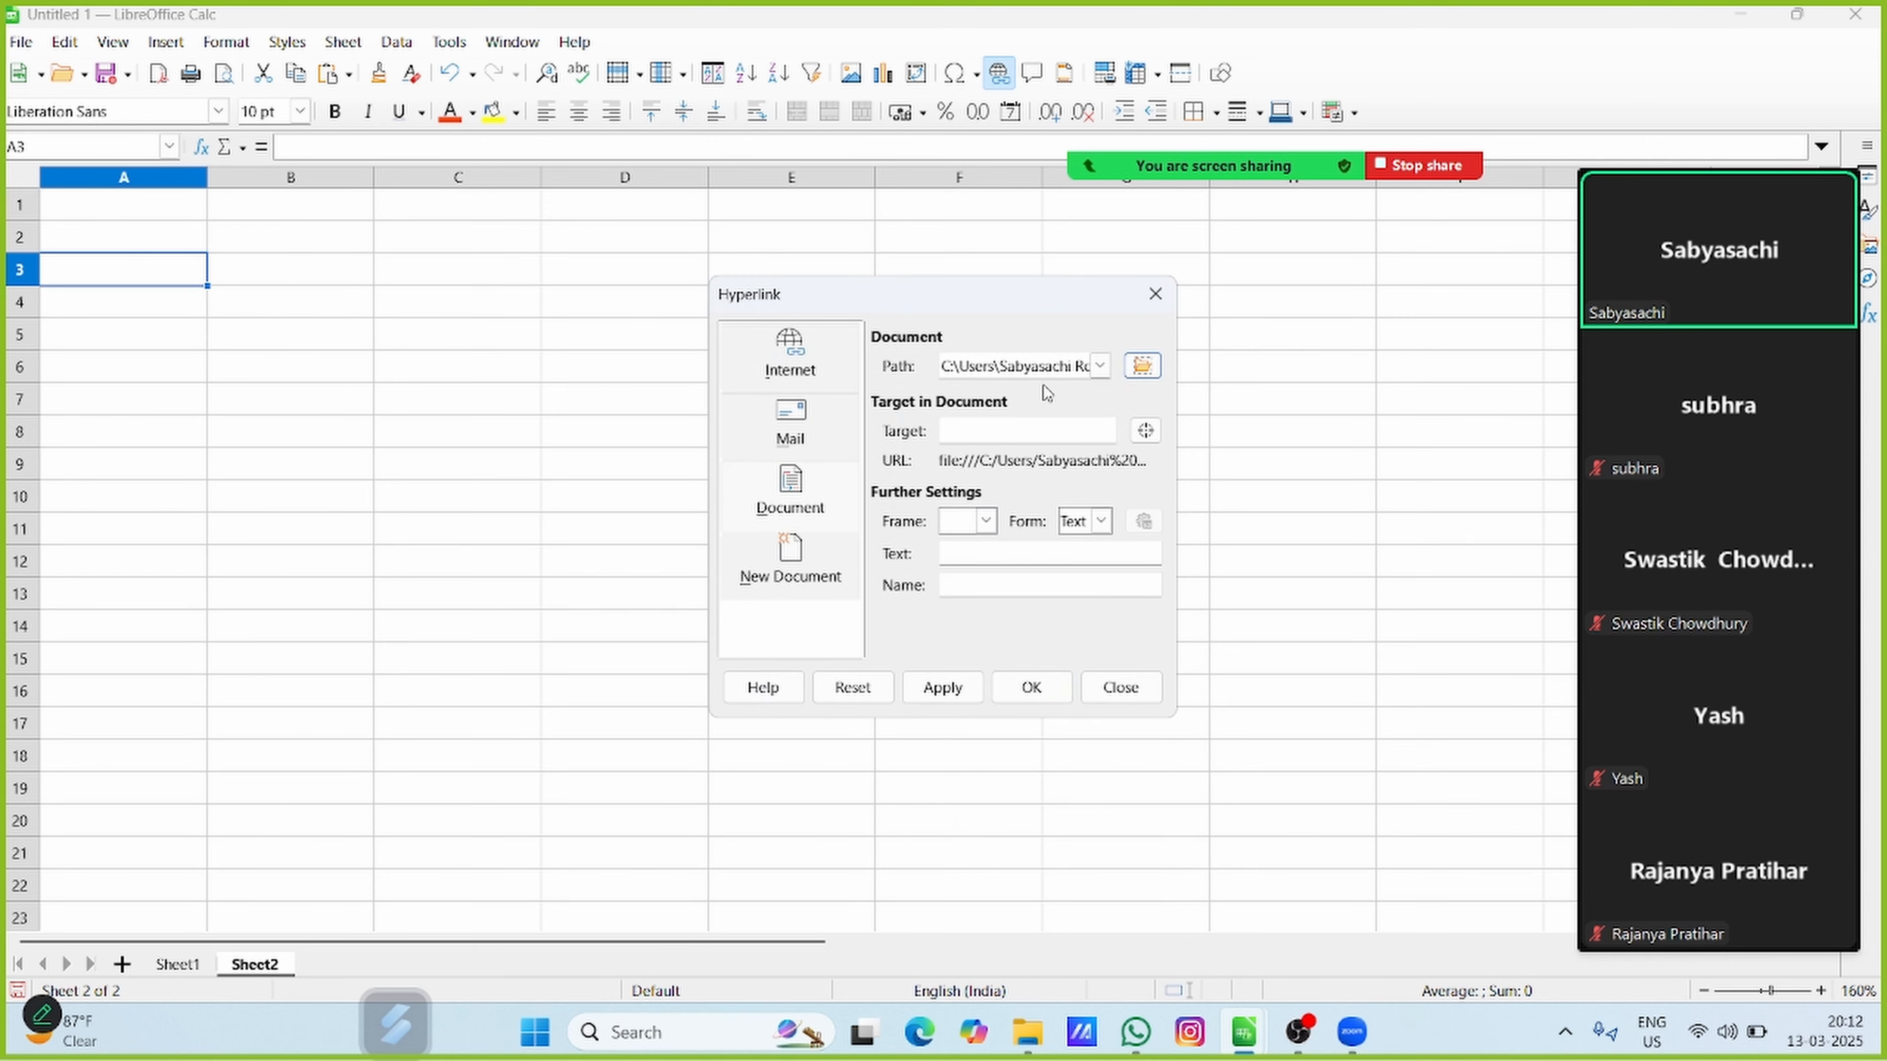
Choose the sheet Table 1 as the hyperlink's target in the document
left_click(1010, 430)
left_click(1145, 429)
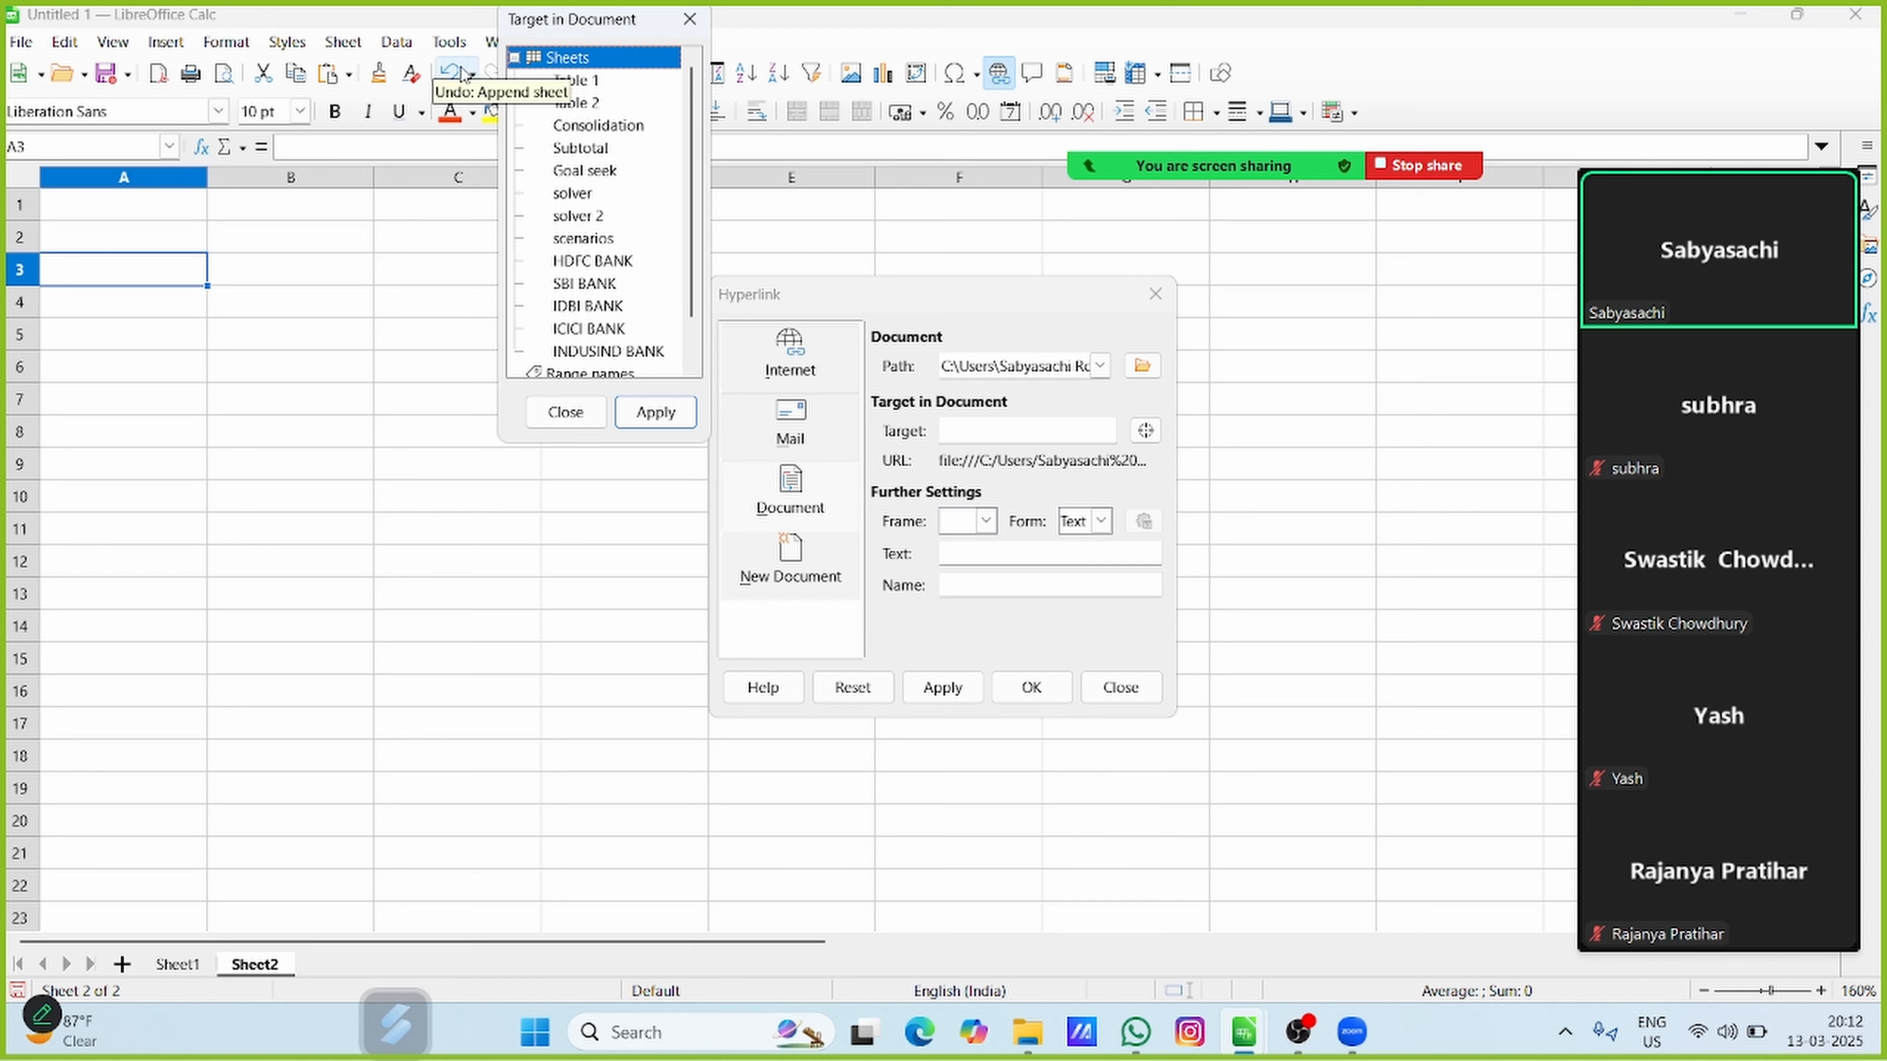
left_click(514, 58)
left_click(514, 58)
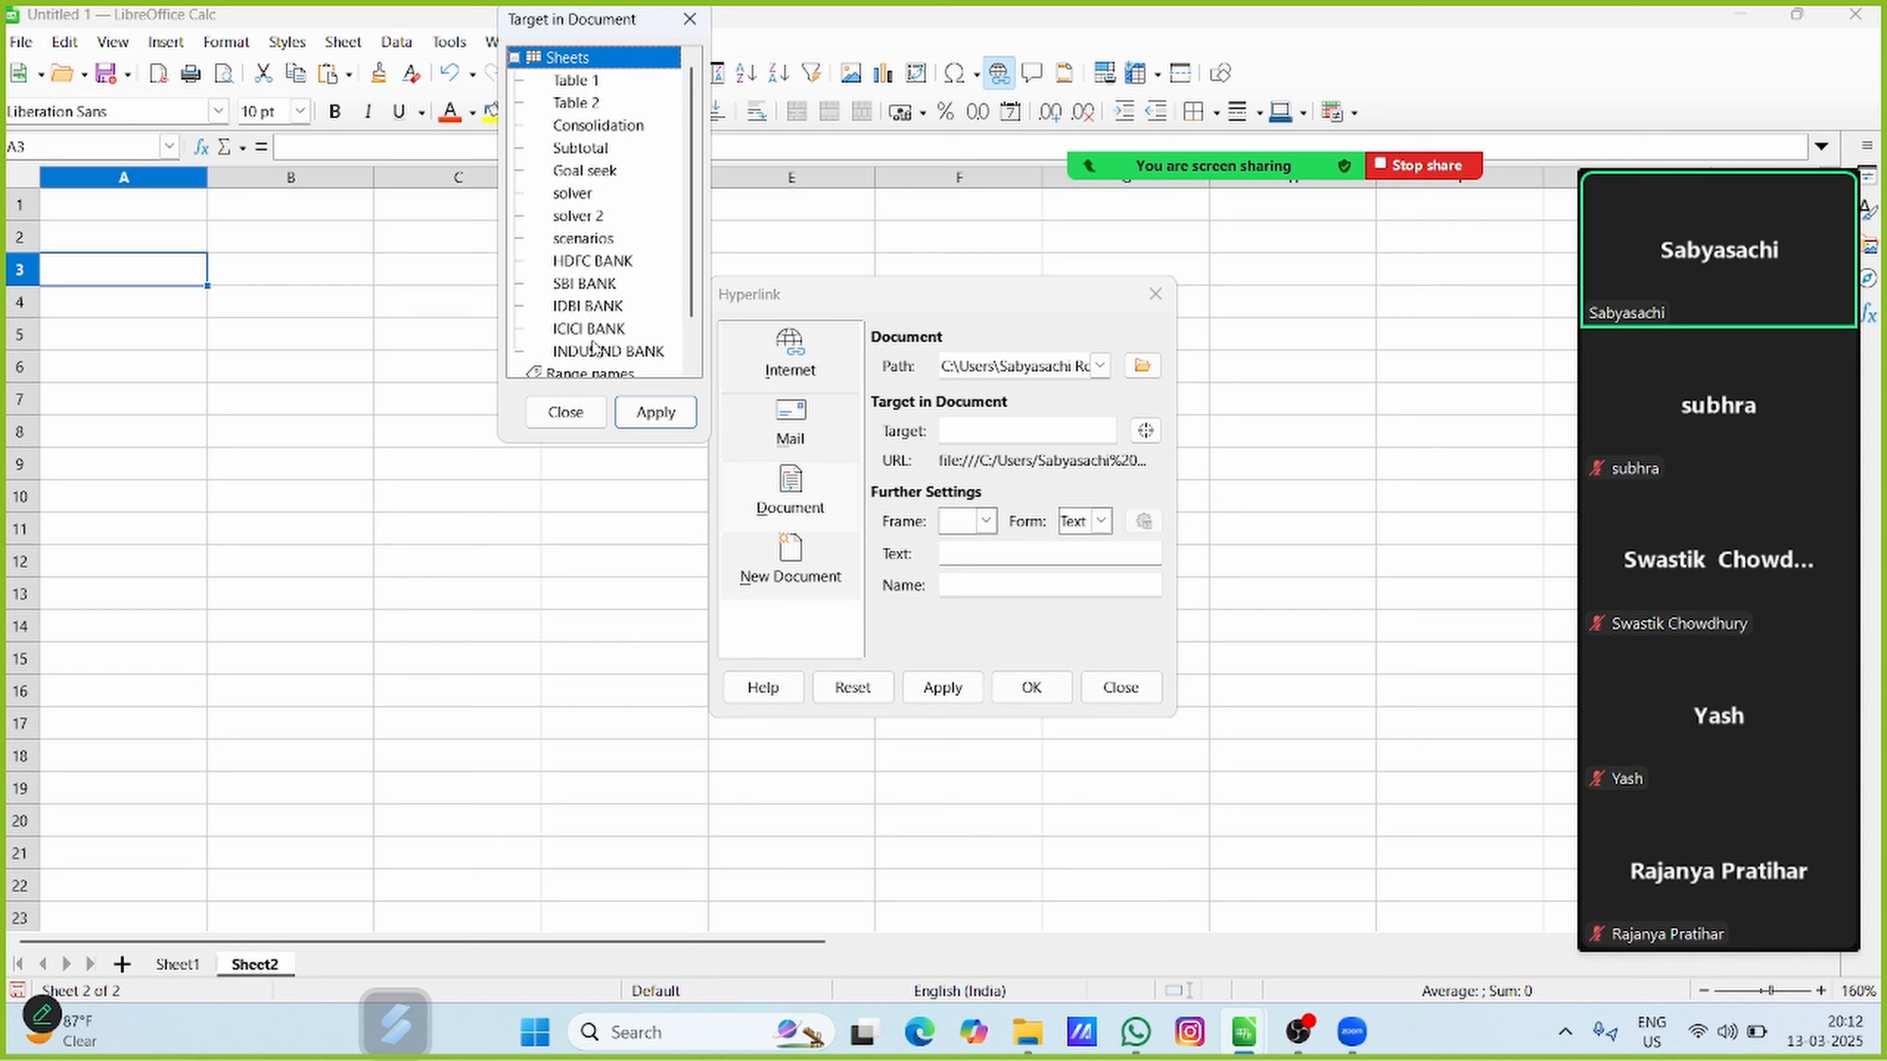
left_click(577, 83)
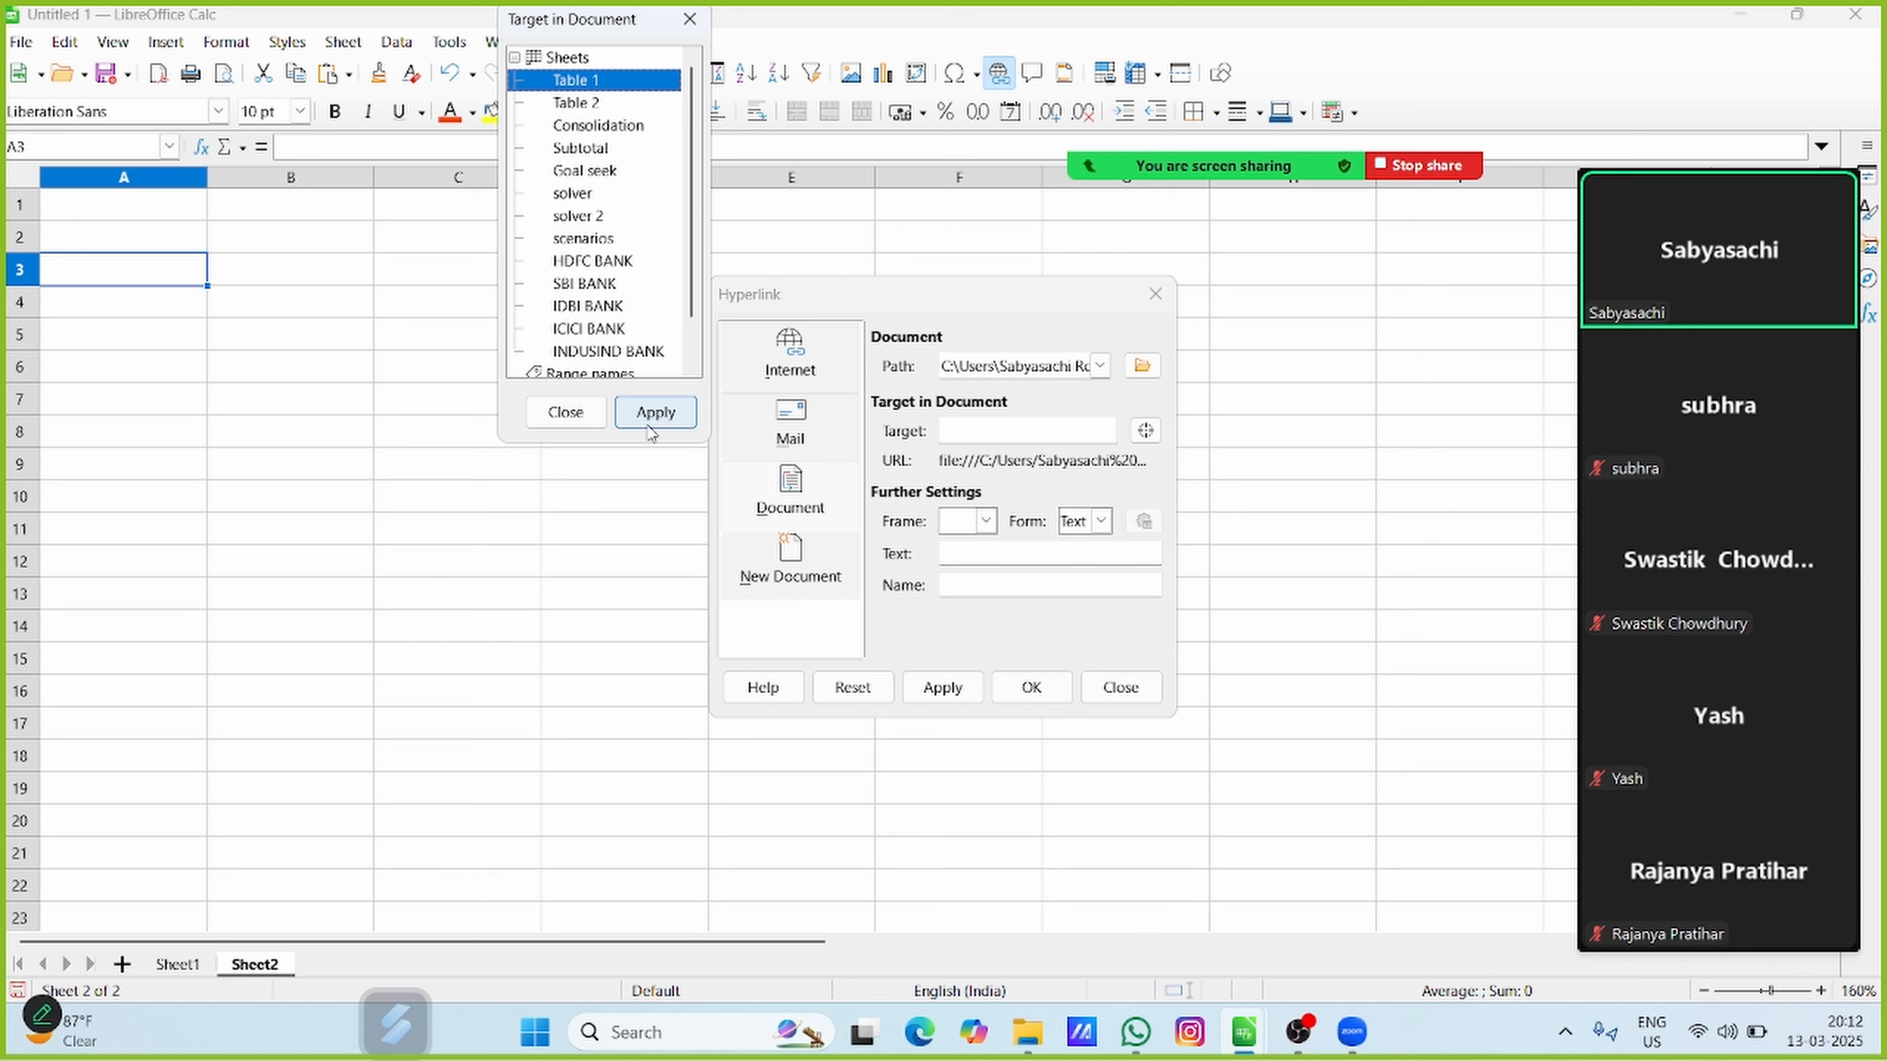
left_click(654, 412)
left_click(565, 412)
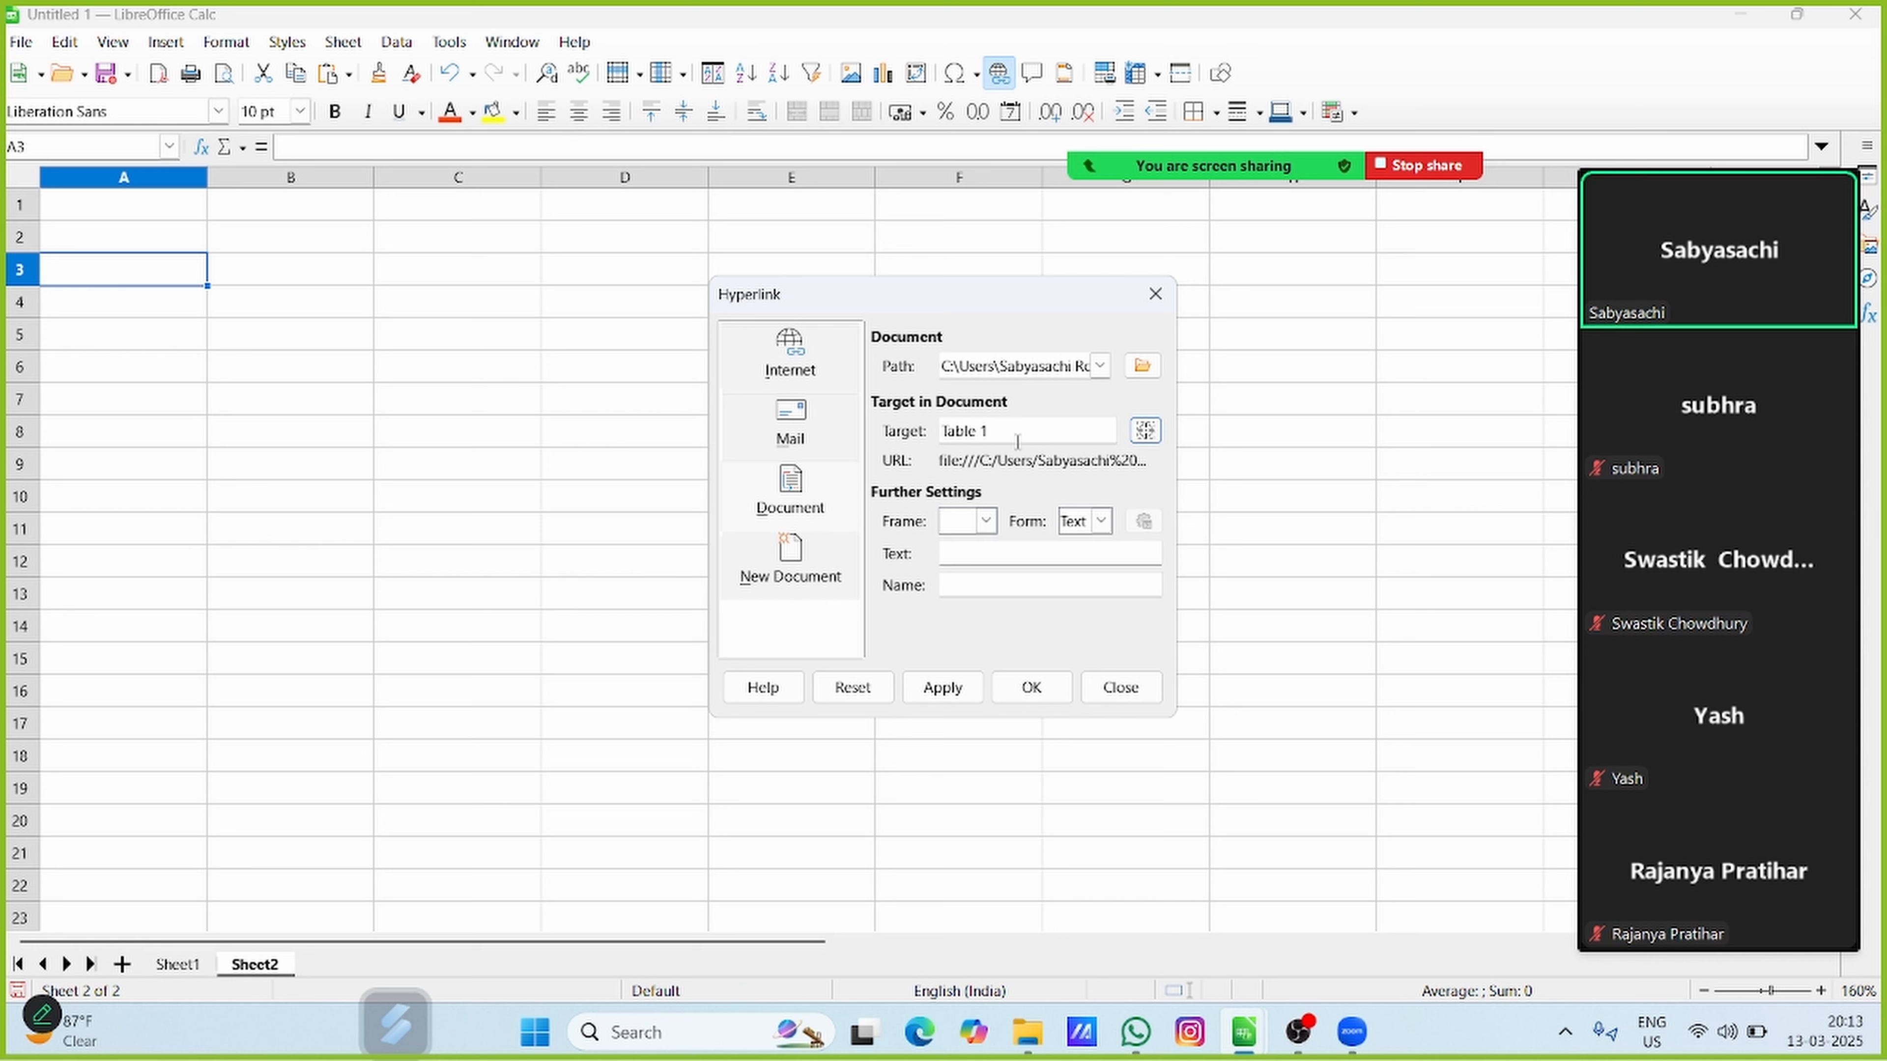
Set the hyperlink's display text to "What if analysis" and insert the link in cell A3
left_click(969, 552)
type("W")
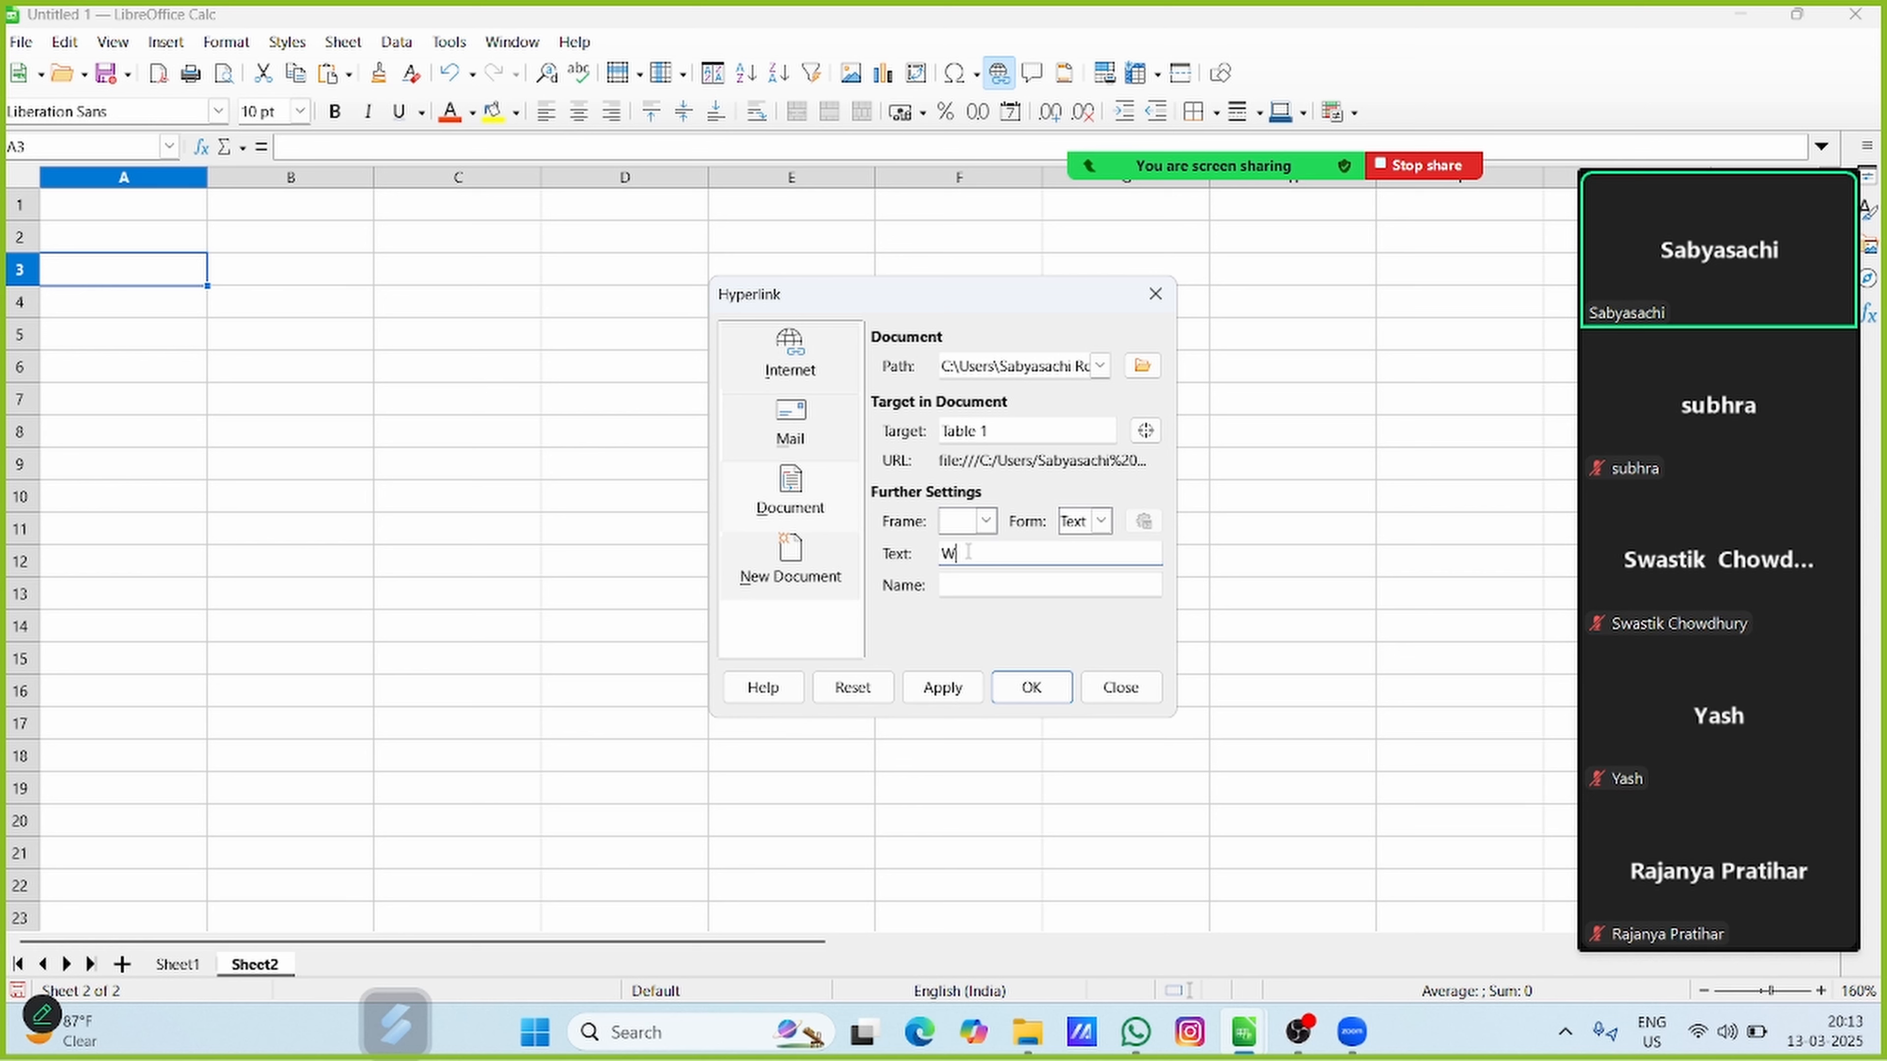
type("hat if analysis")
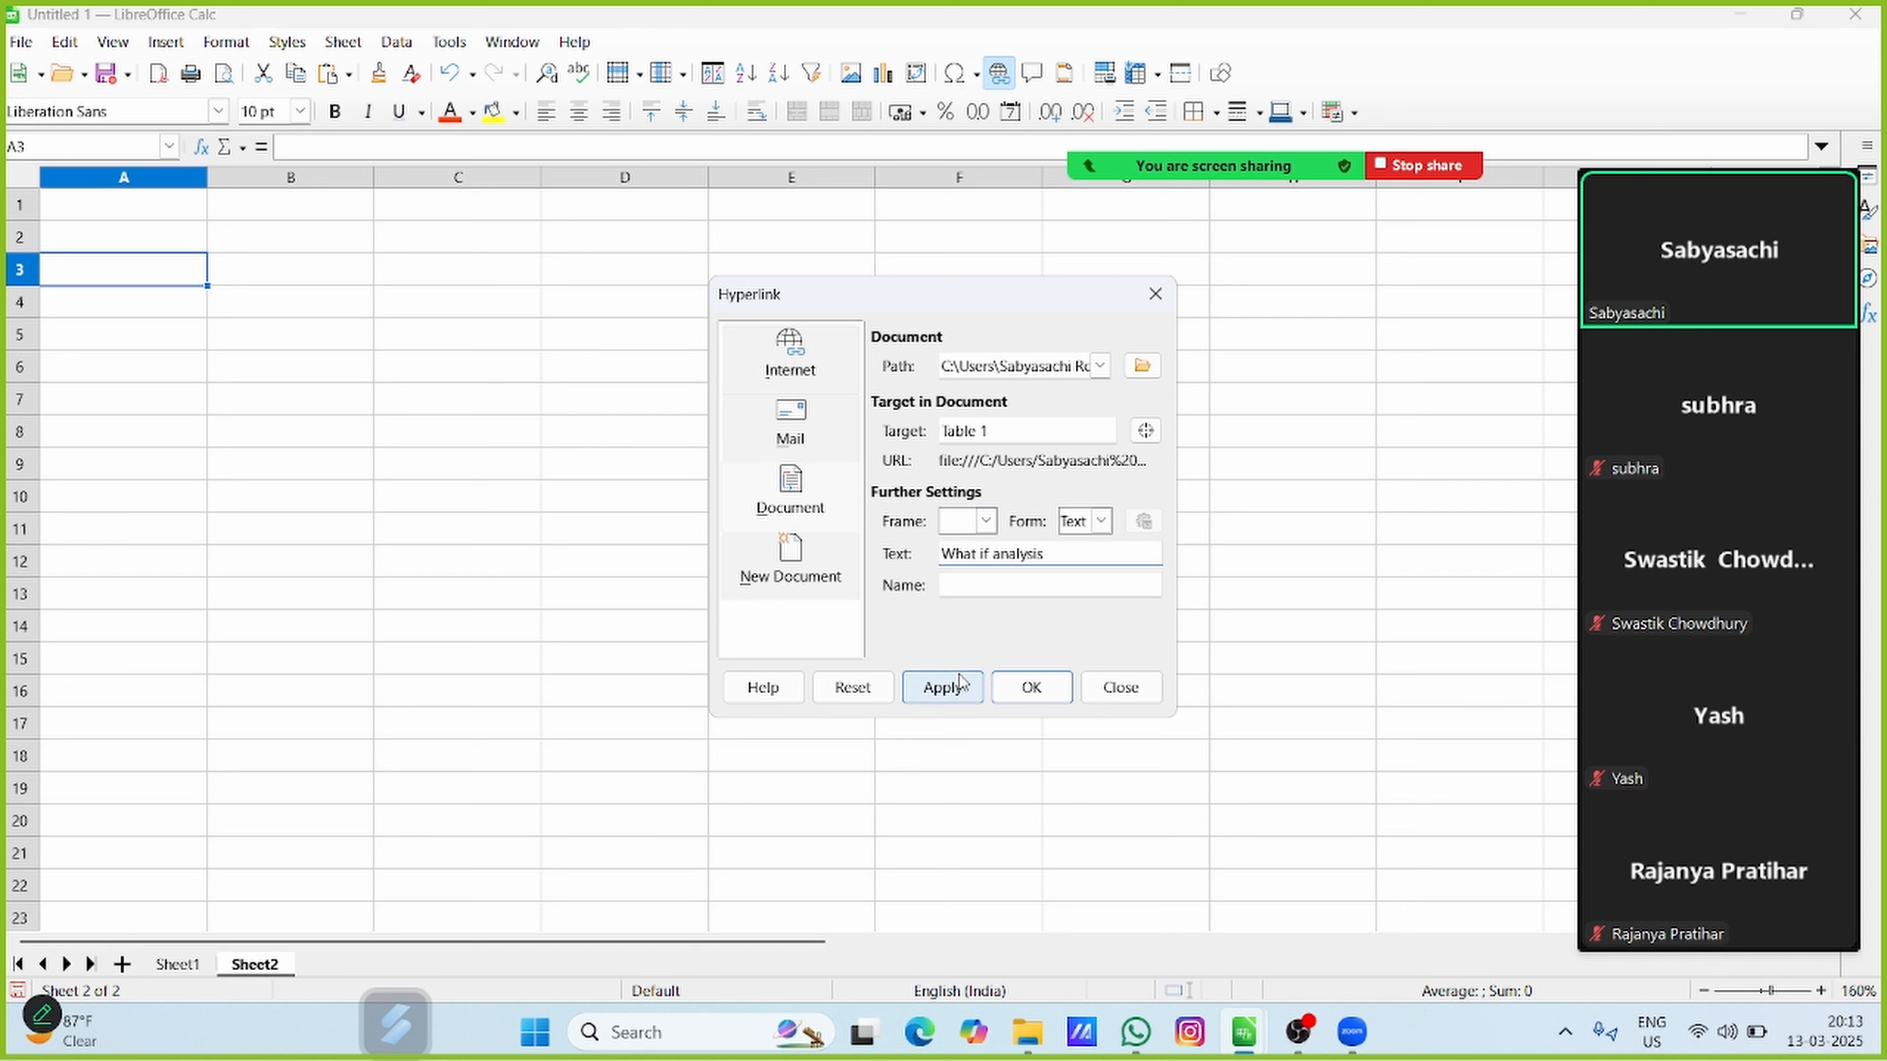
left_click(957, 690)
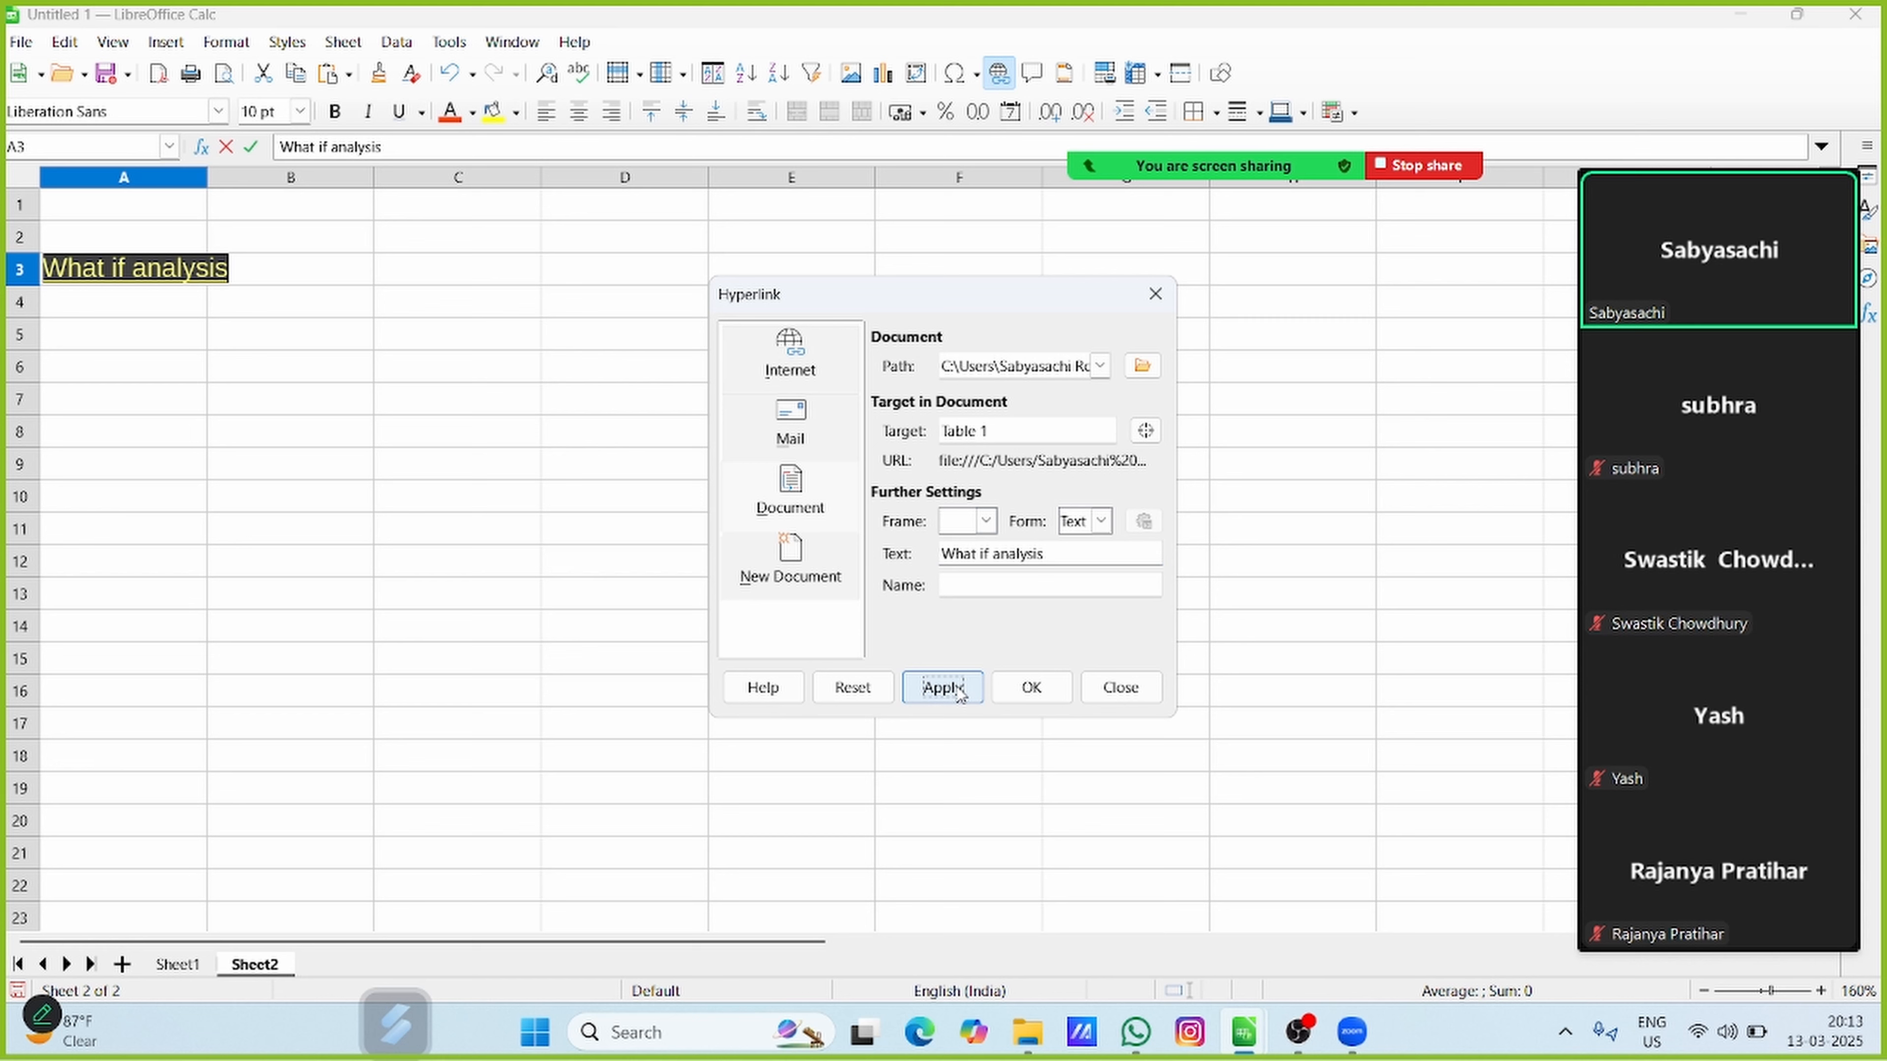
left_click(1032, 688)
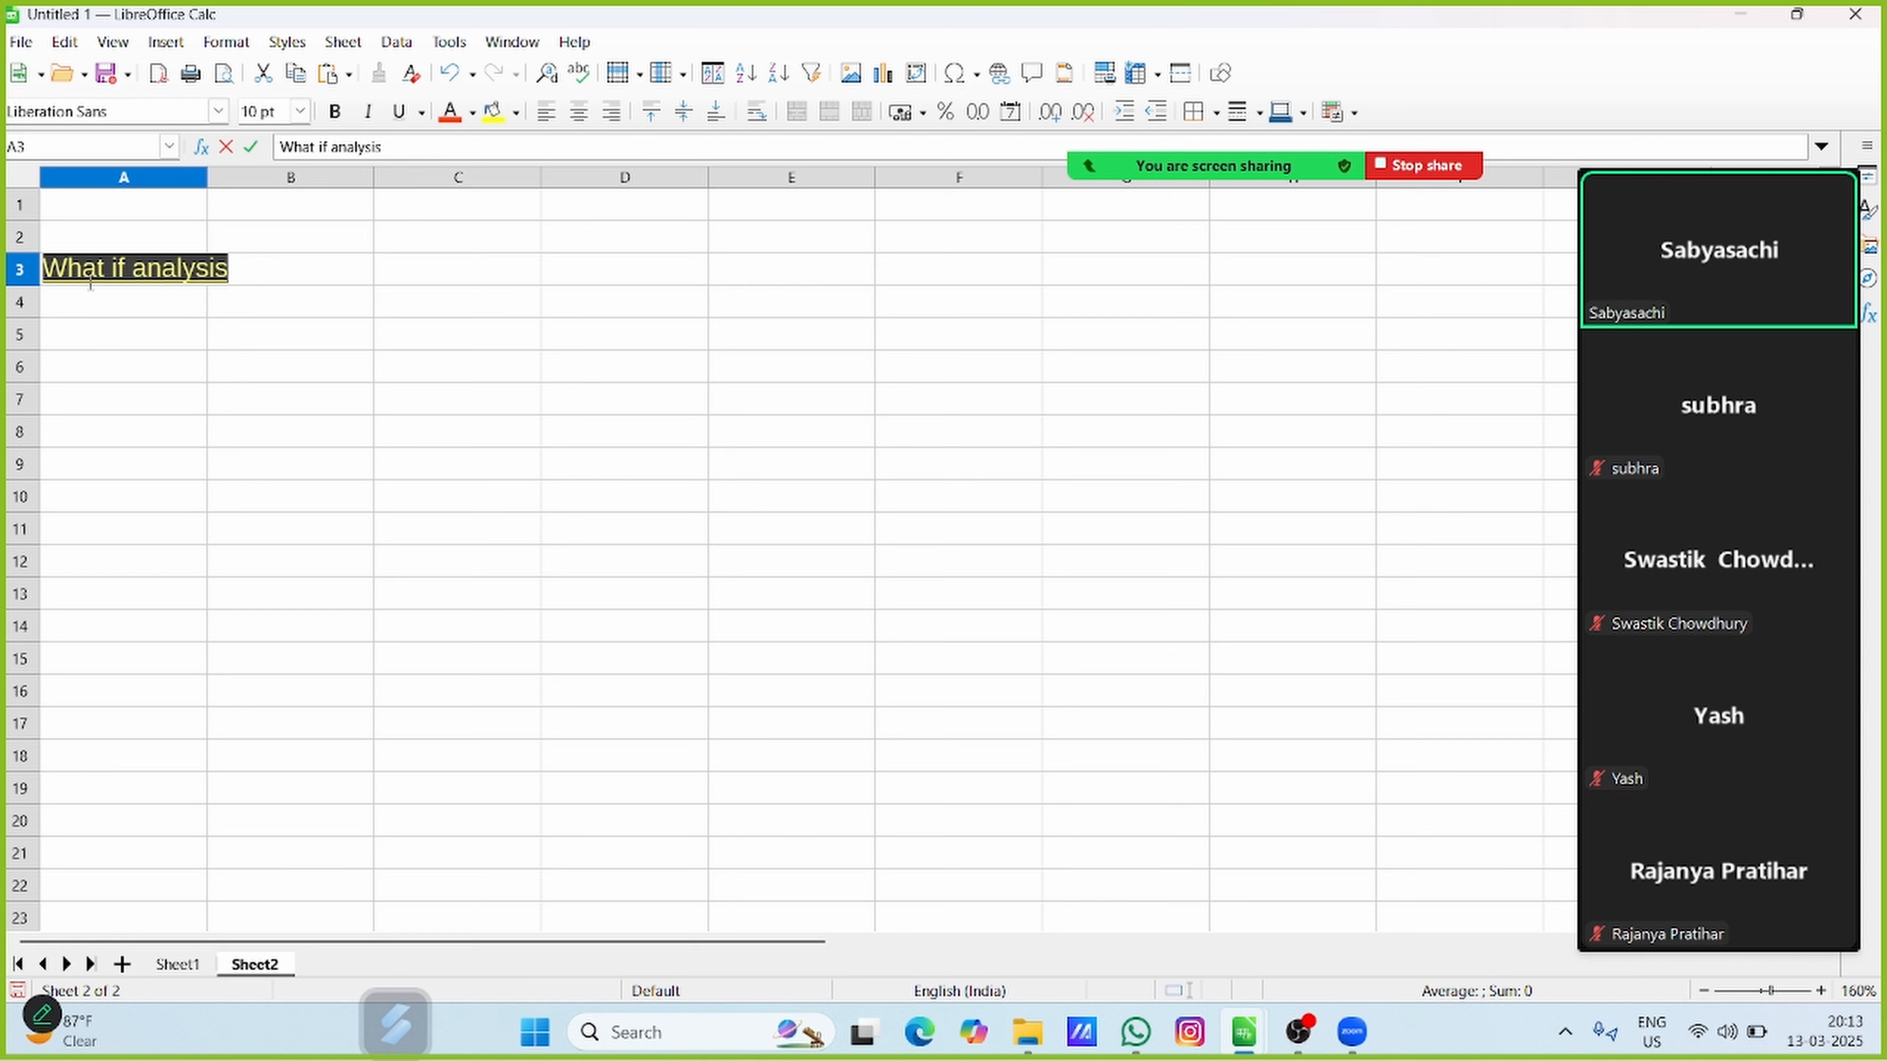
left_click(130, 379)
Inspect the What if analysis link in cell A3, checking its target address and the cell's available commands
left_click(154, 269)
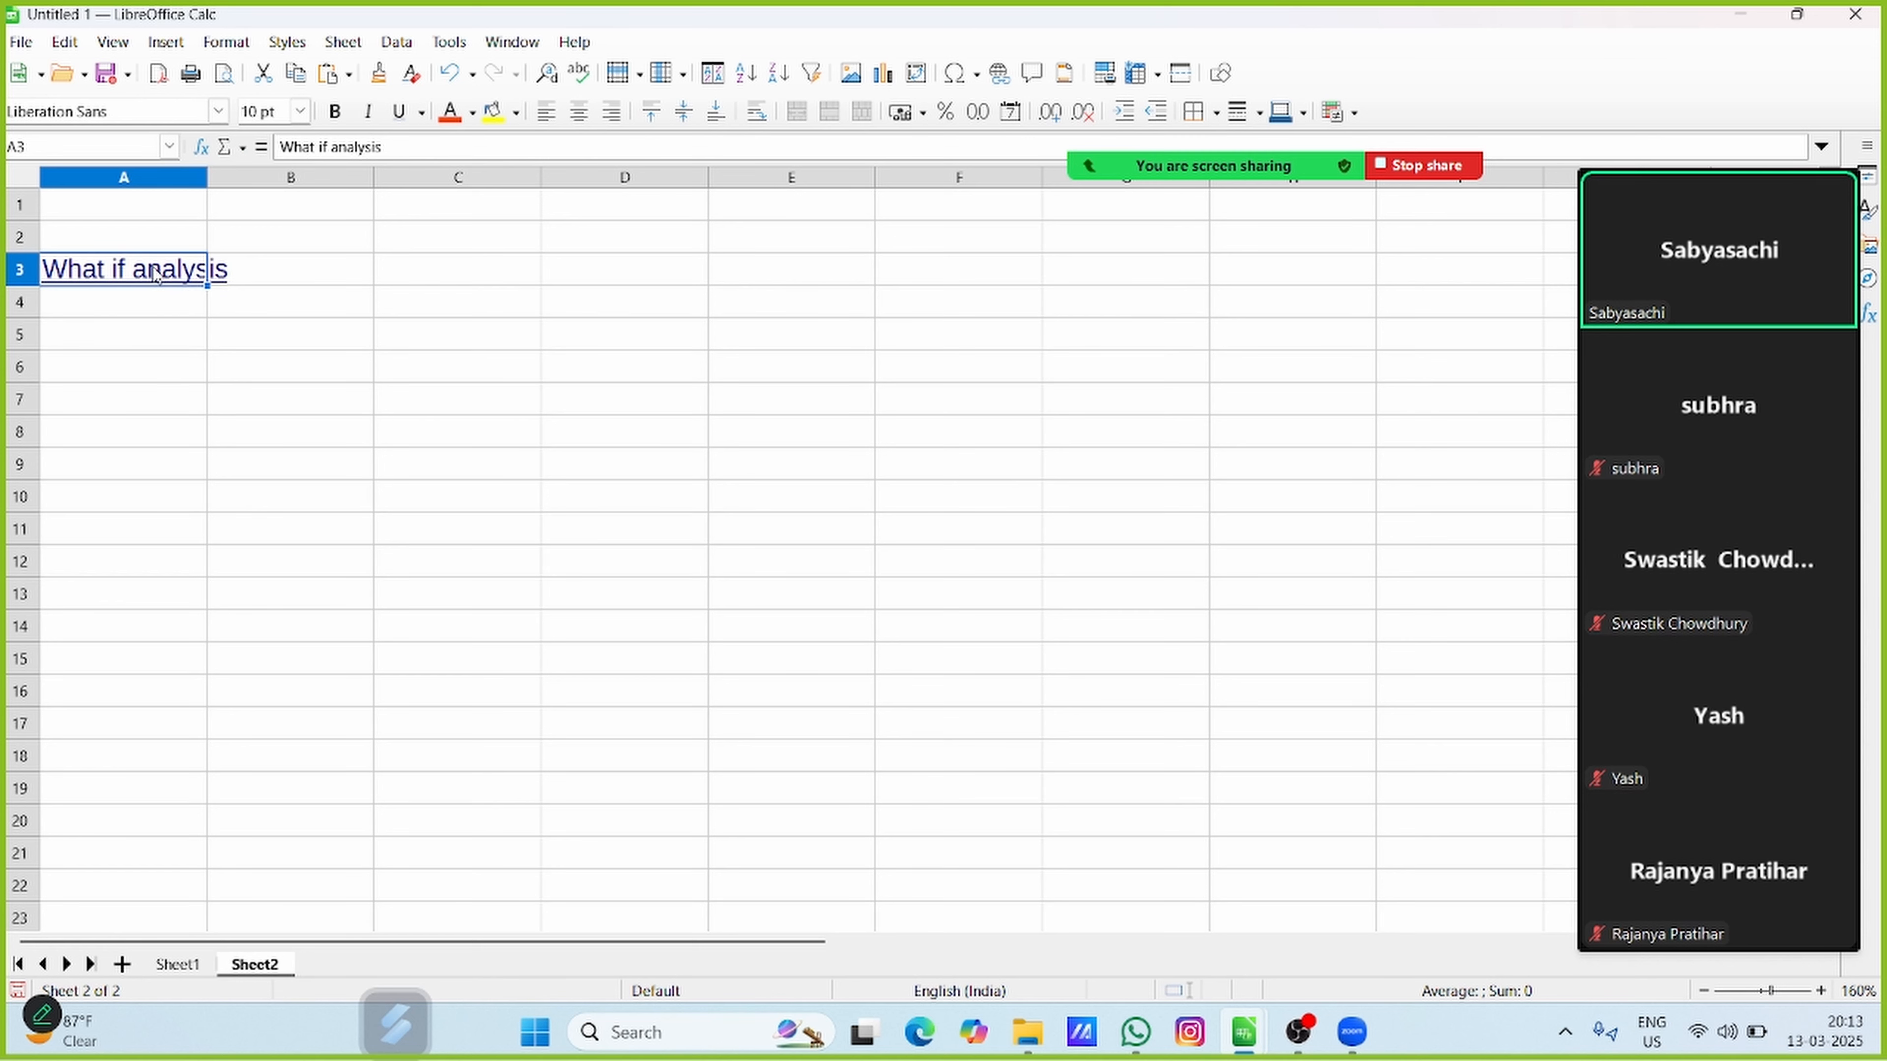
left_click(153, 355)
left_click(286, 244)
left_click(133, 216)
left_click(132, 274)
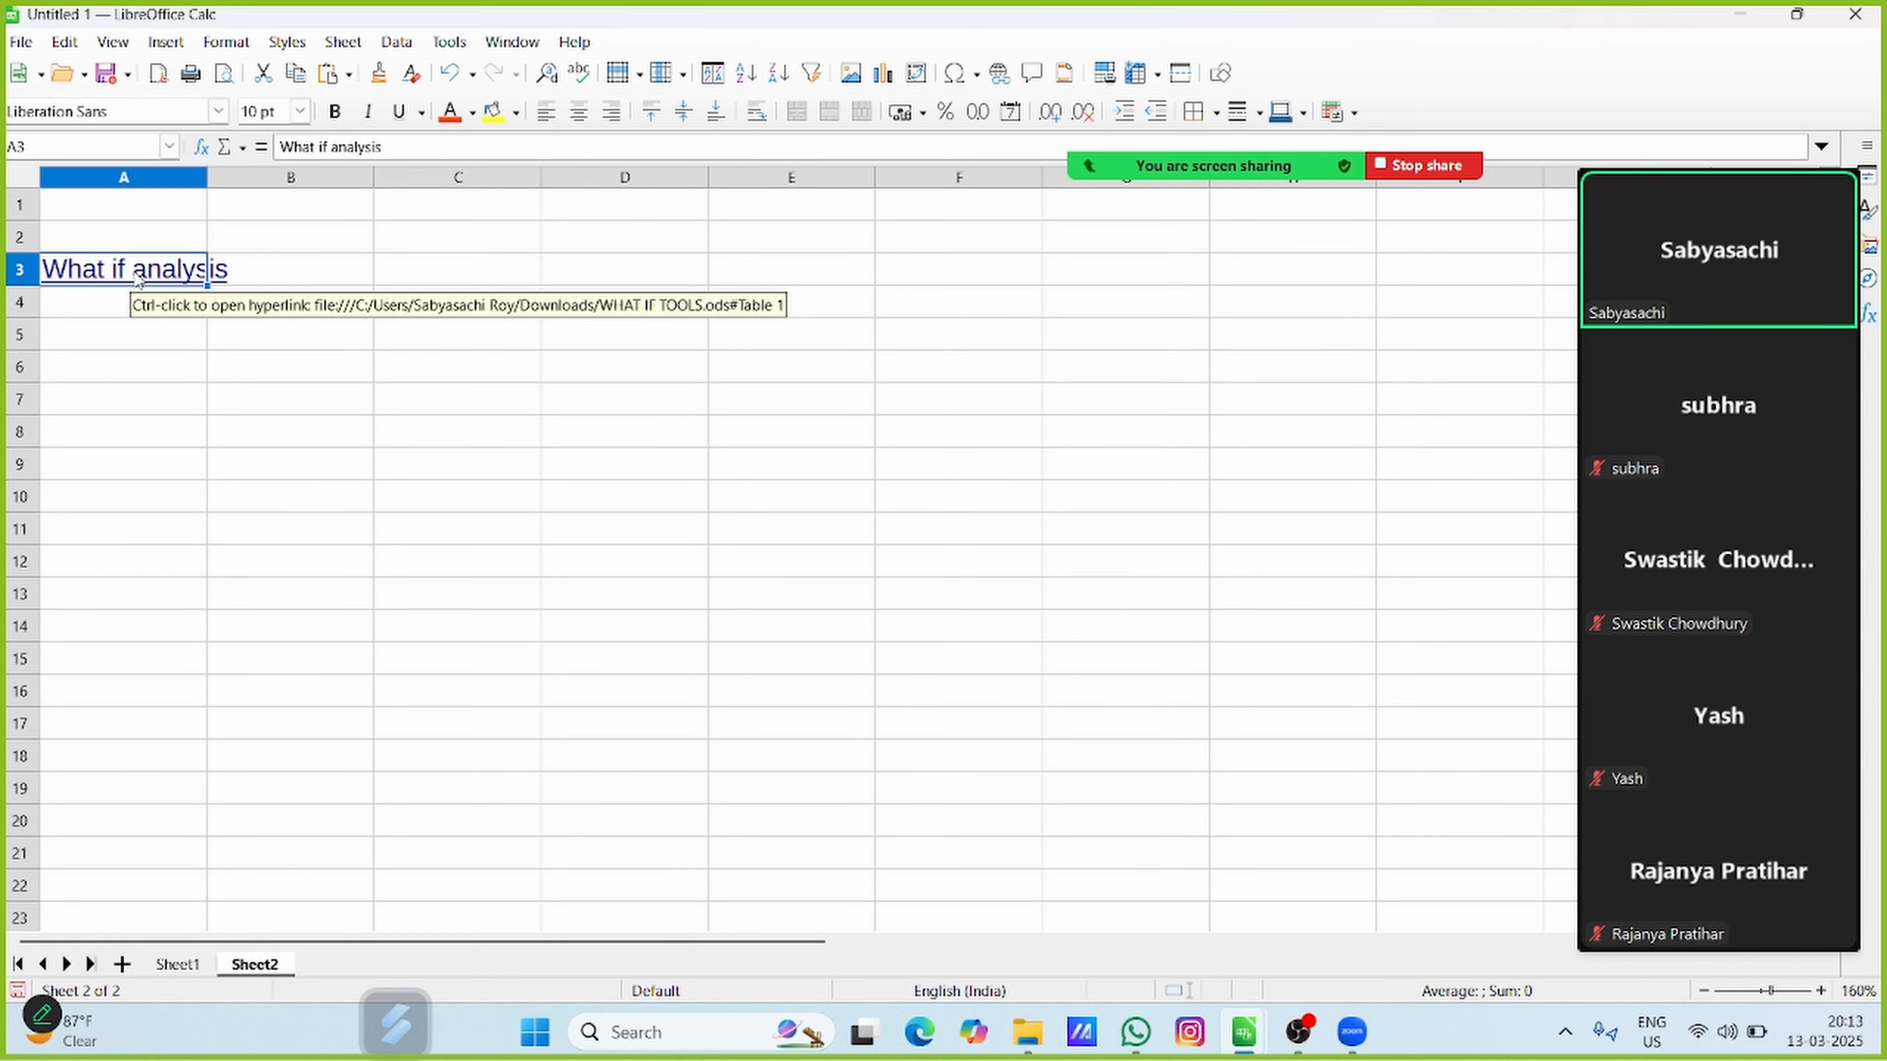
double_click(131, 274)
left_click(119, 360)
right_click(124, 266)
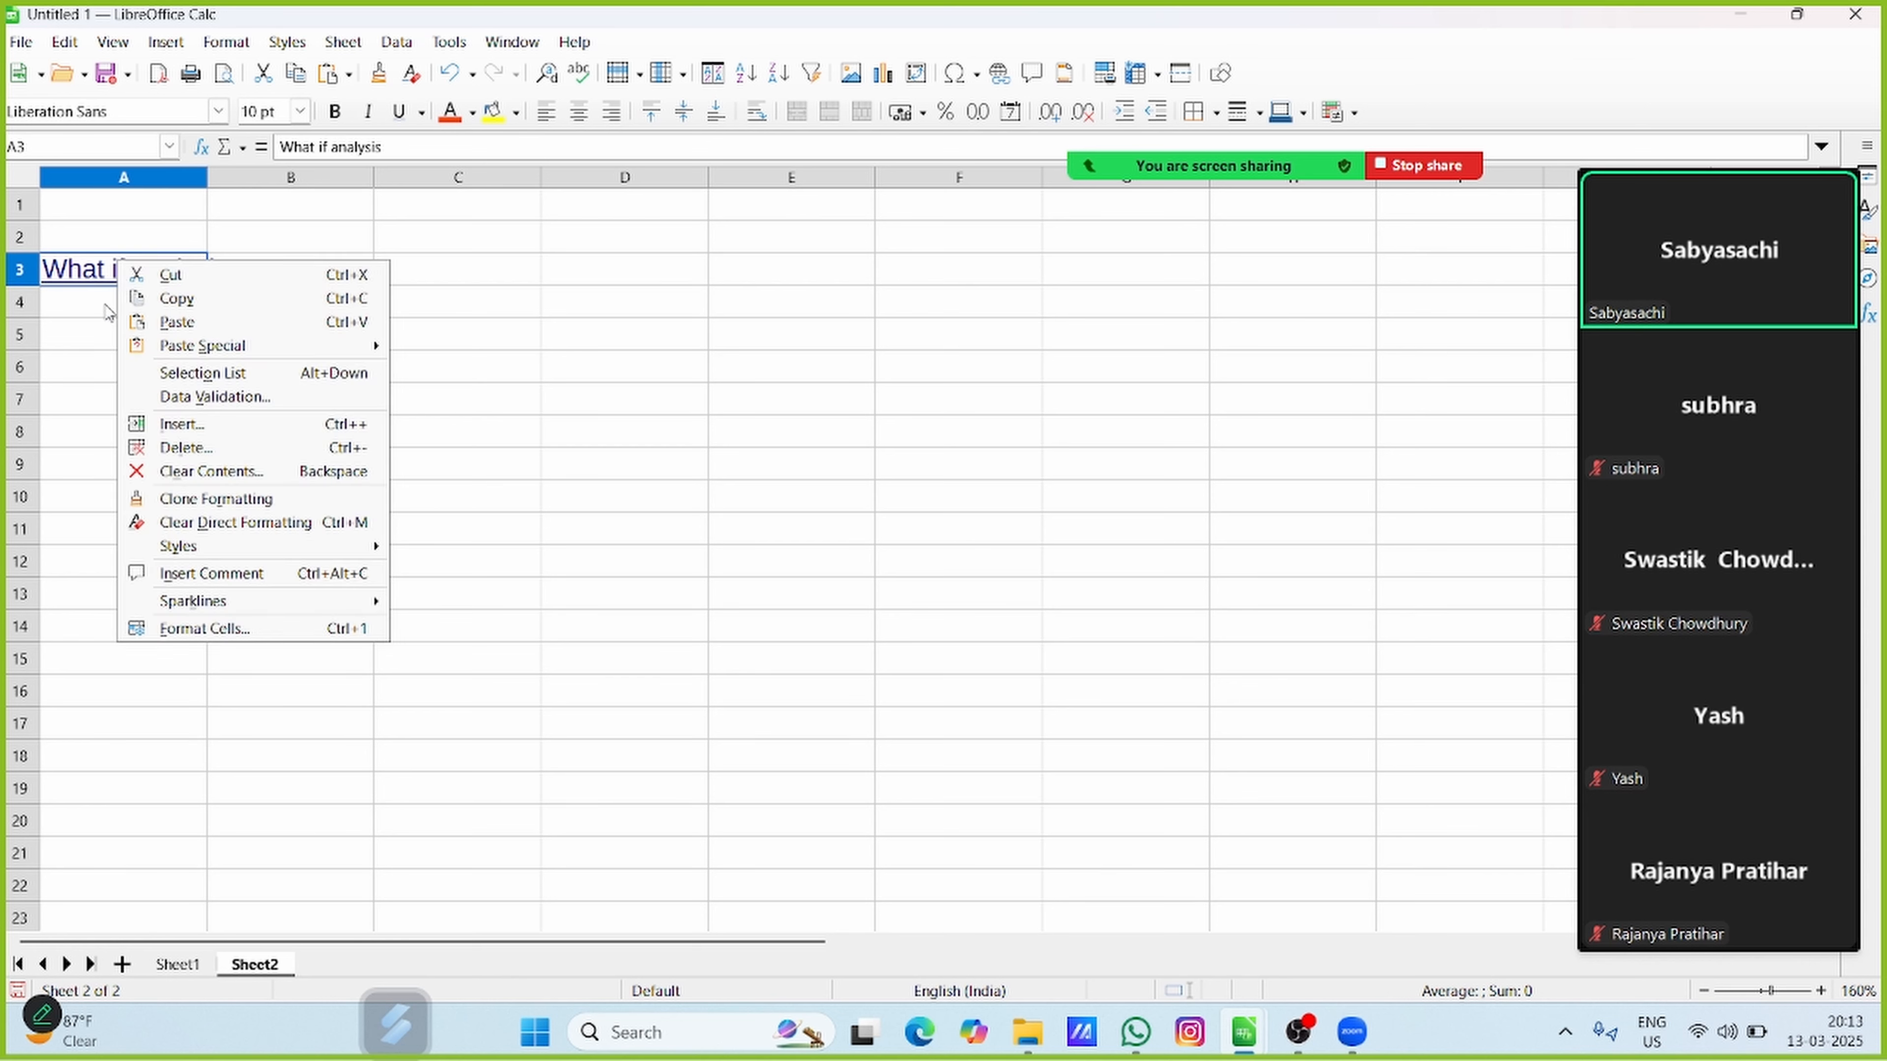
left_click(86, 354)
left_click(185, 411)
left_click(151, 281)
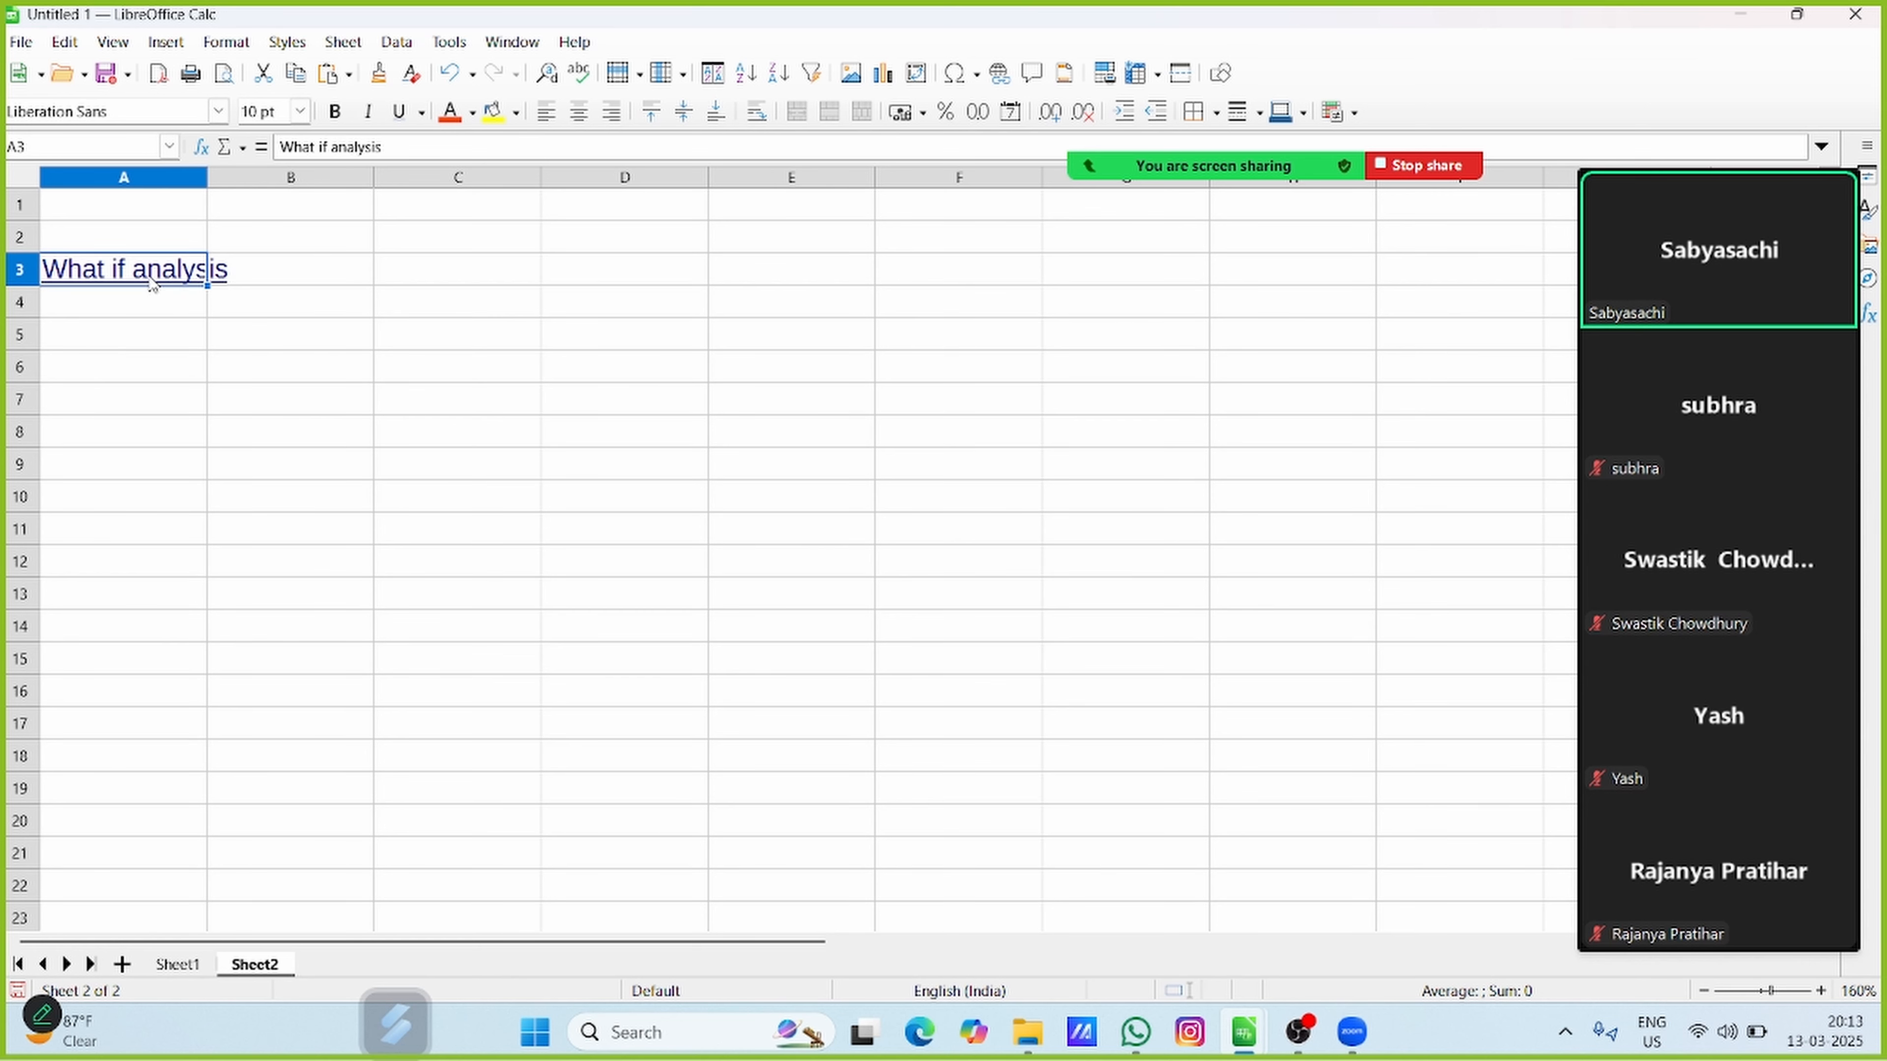
left_click(147, 345)
Follow the What if analysis hyperlink in A3 to WHAT IF TOOLS.ods and view its solver sheet
left_click(147, 275)
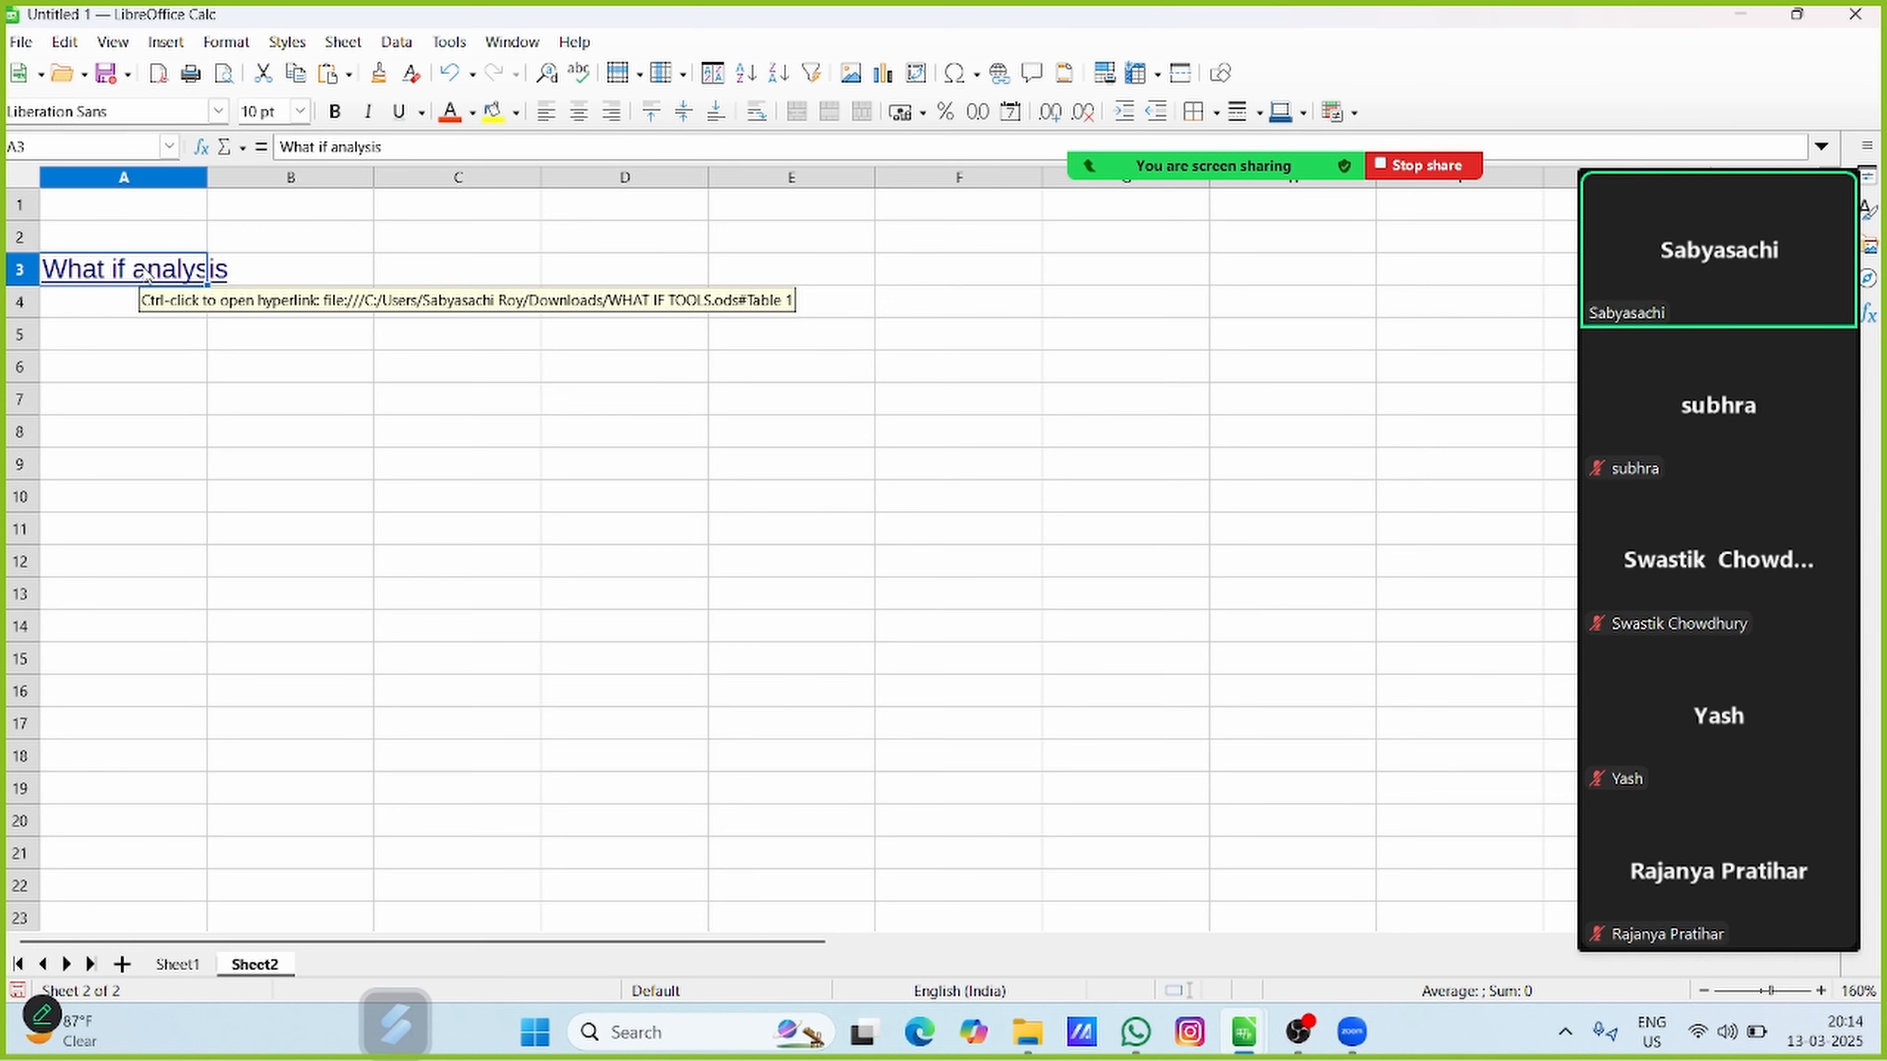
left_click(147, 273, "ctrl")
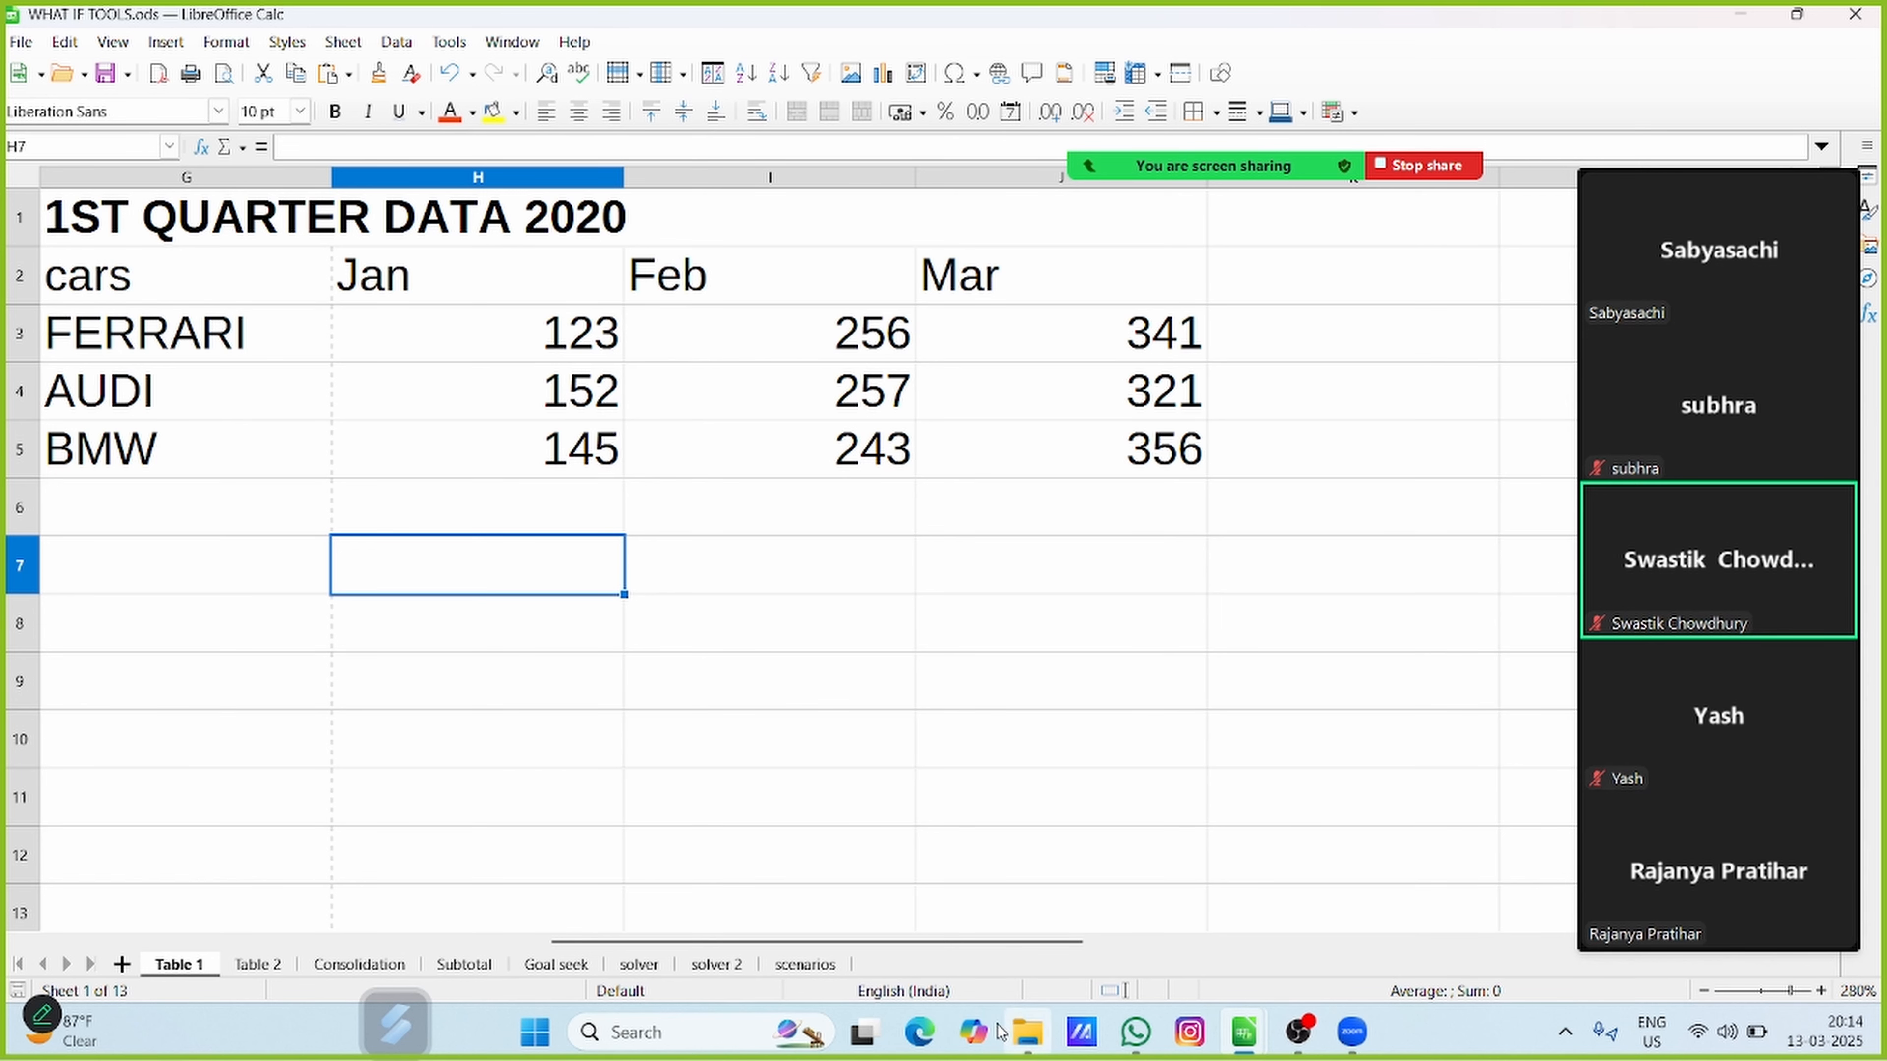
left_click(639, 964)
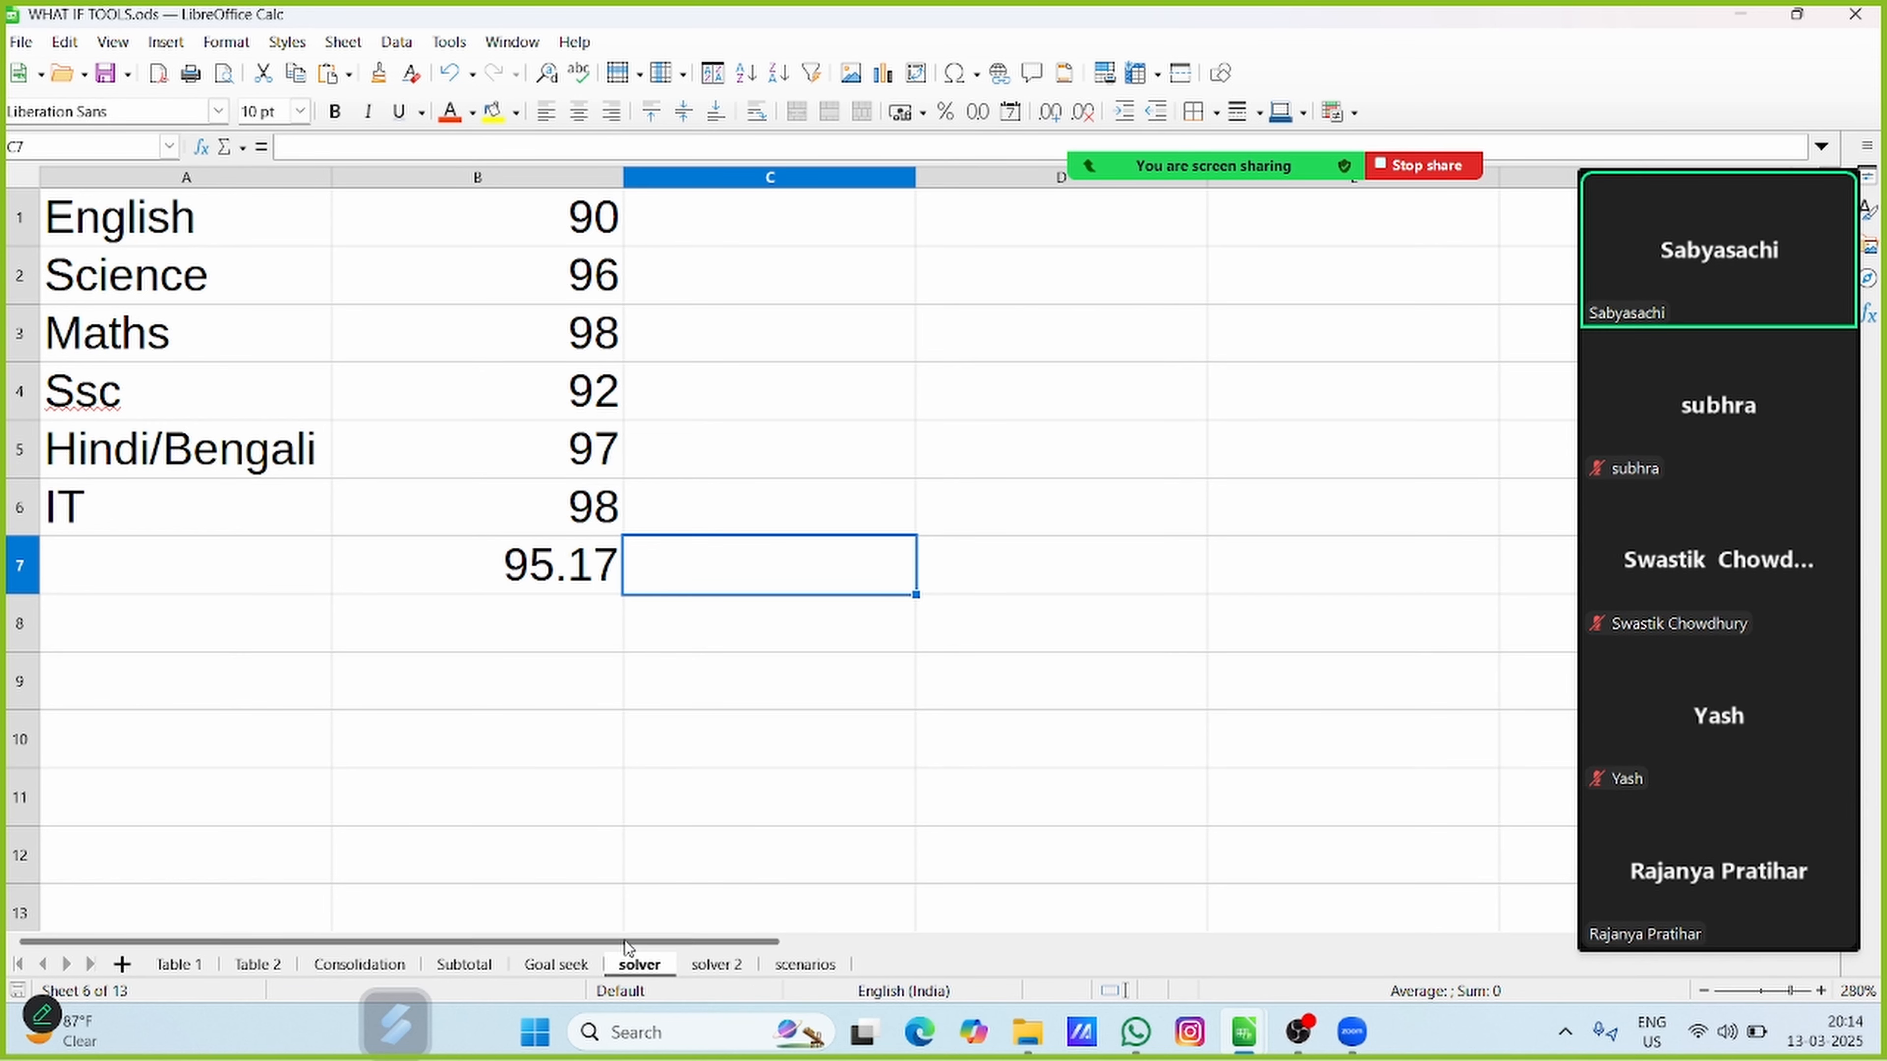
View the Subtotal sheet of WHAT IF TOOLS.ods and close that document
left_click(479, 966)
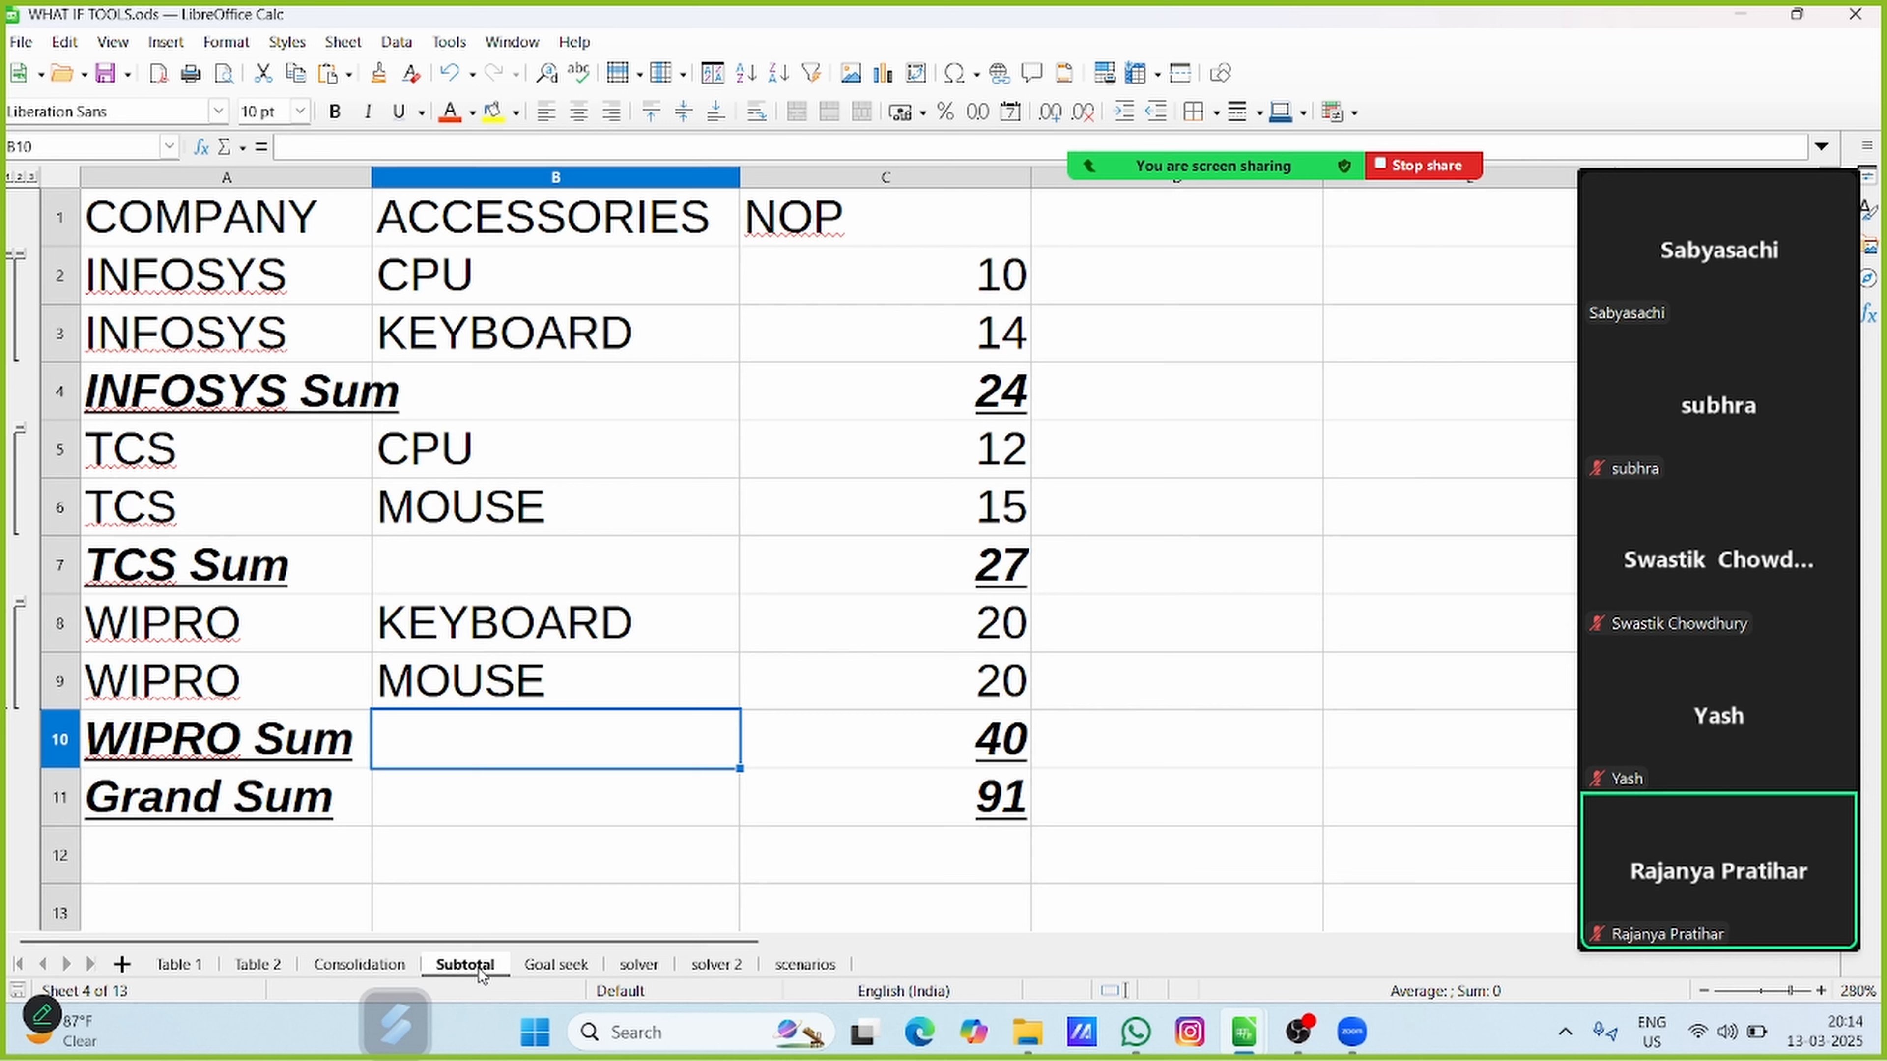
left_click(1876, 14)
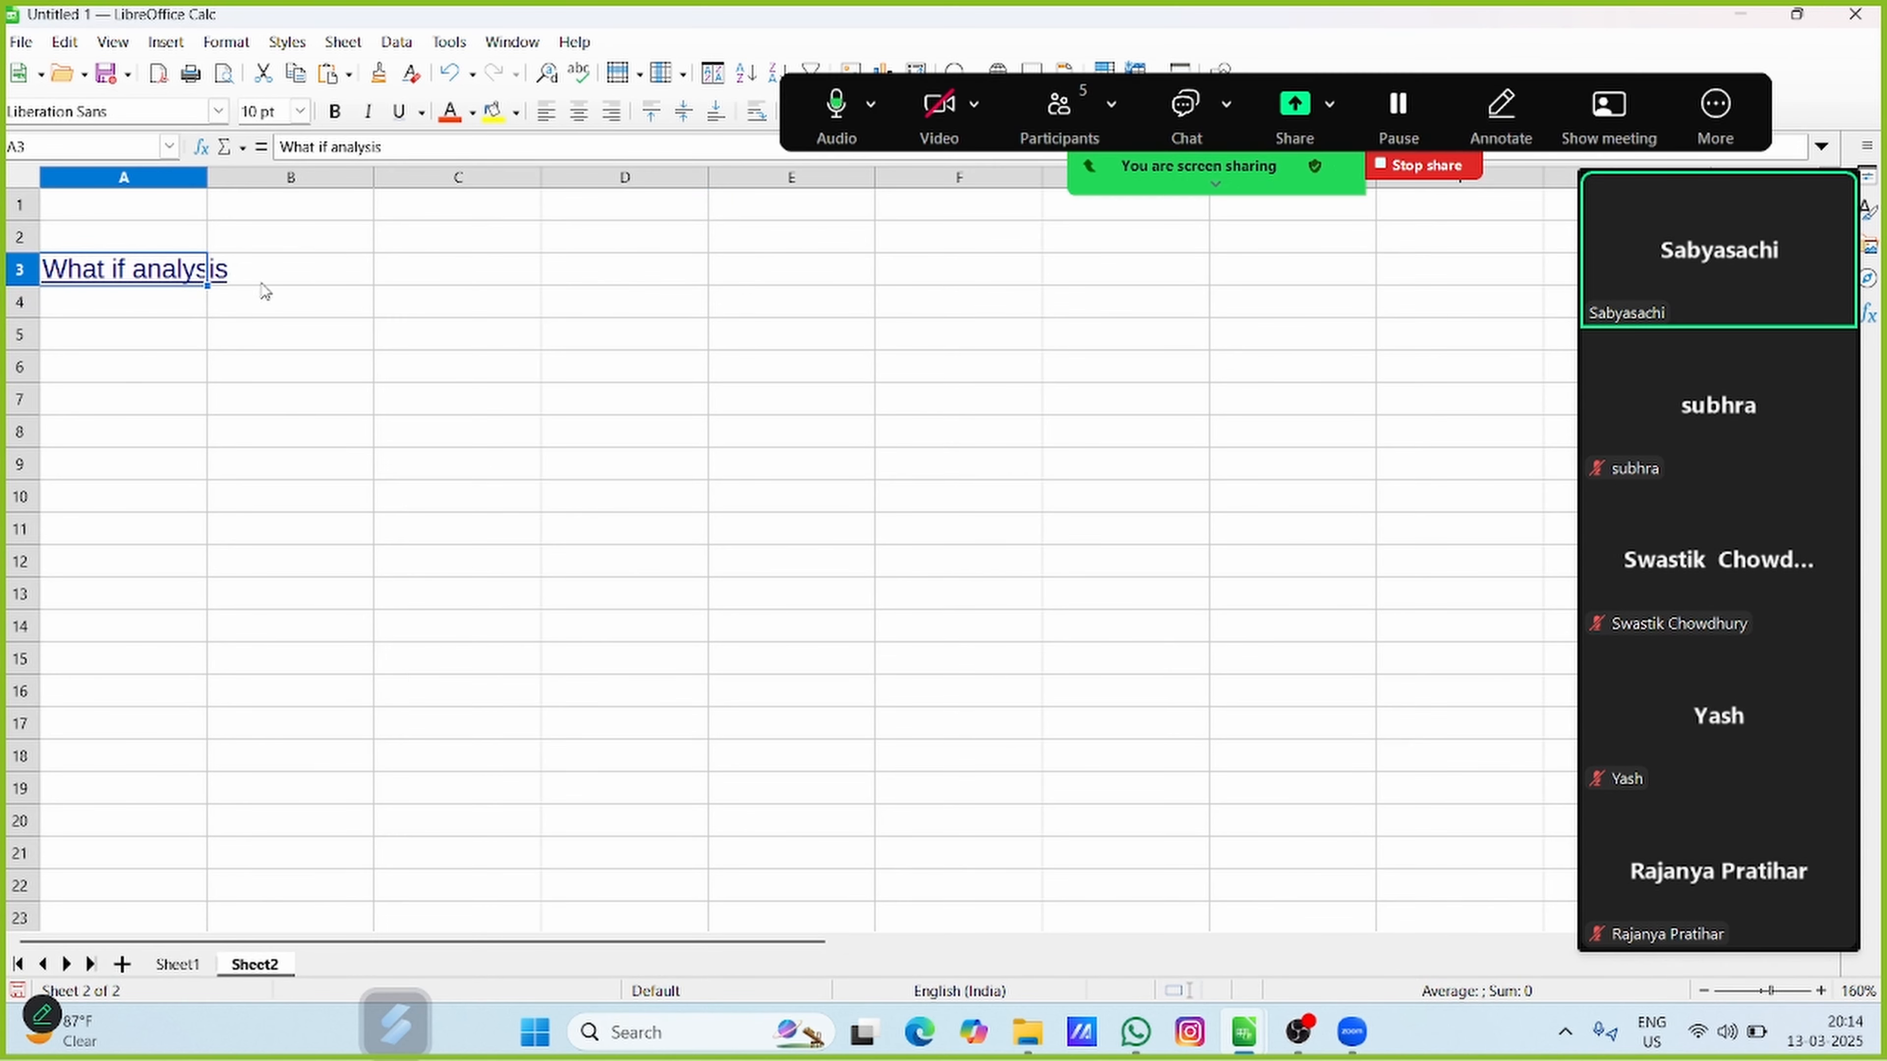
Start a document hyperlink in cell A5 and choose the WHAT IF TOOLS file from Downloads as its path
left_click(156, 347)
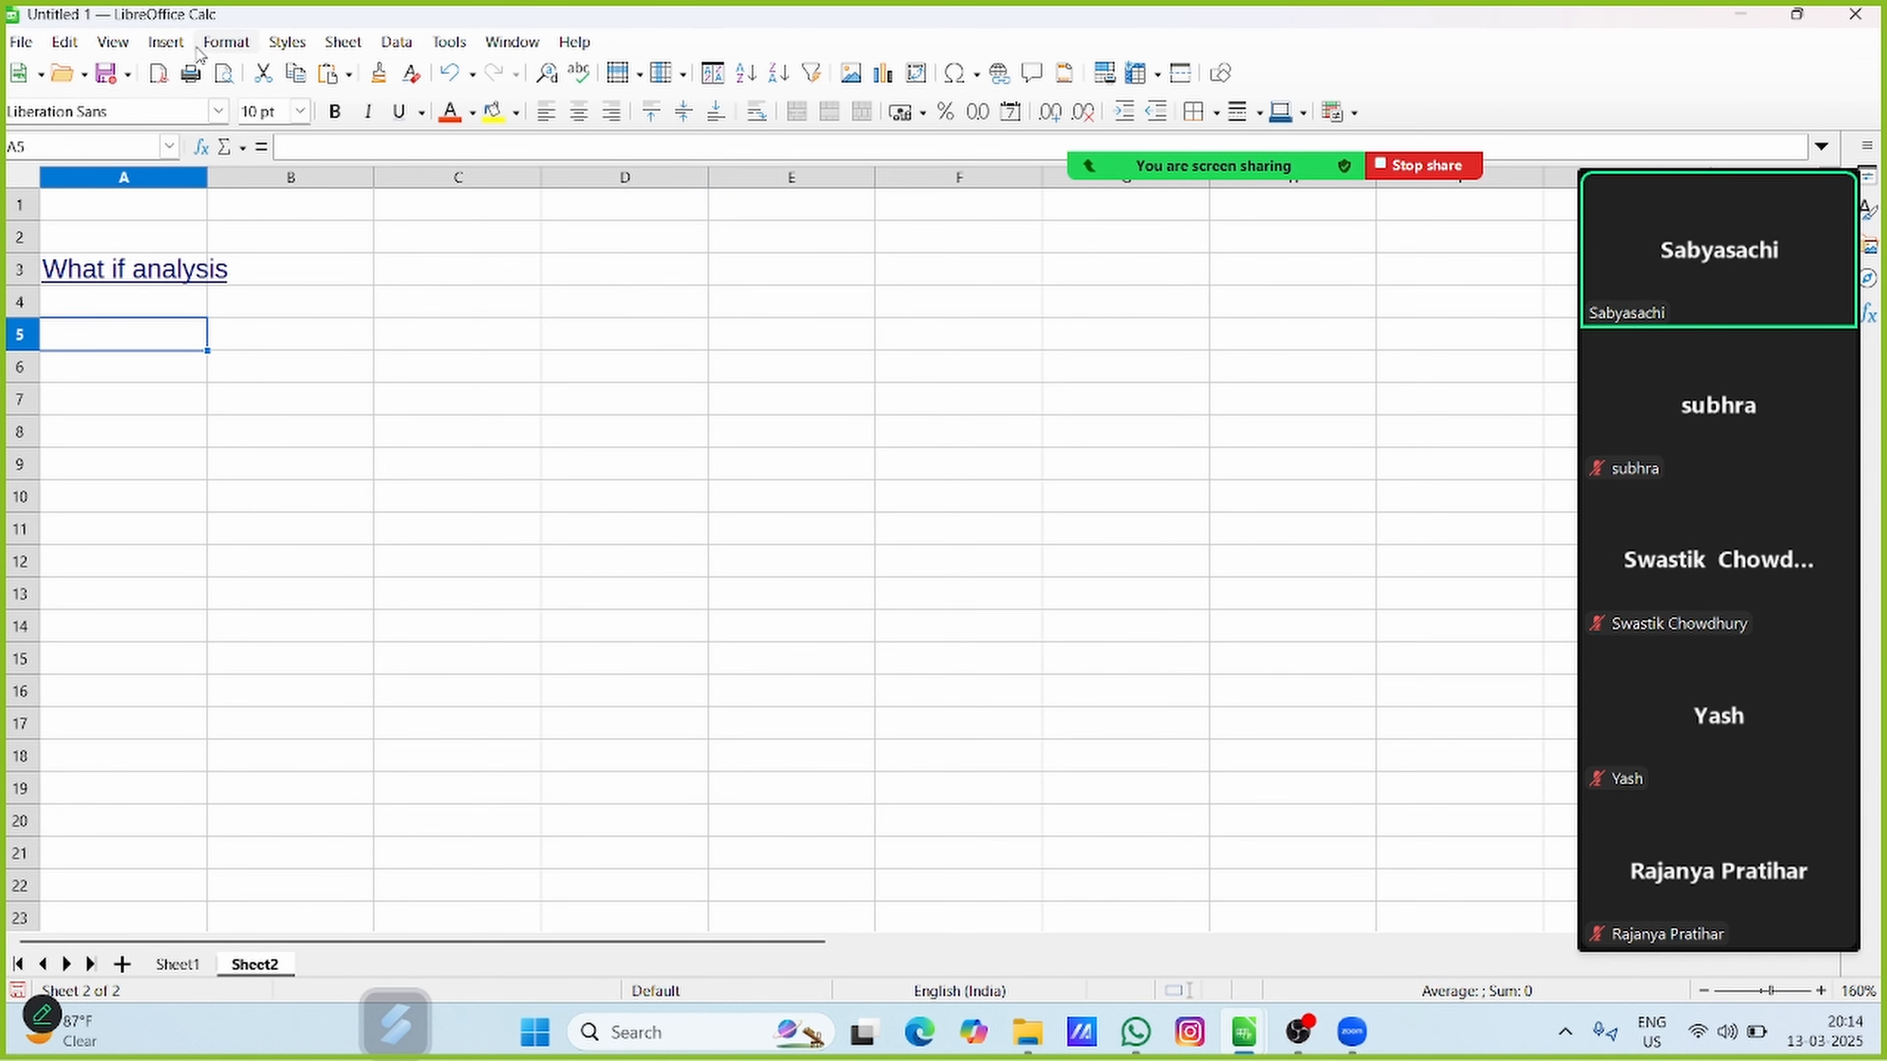
left_click(167, 43)
left_click(274, 361)
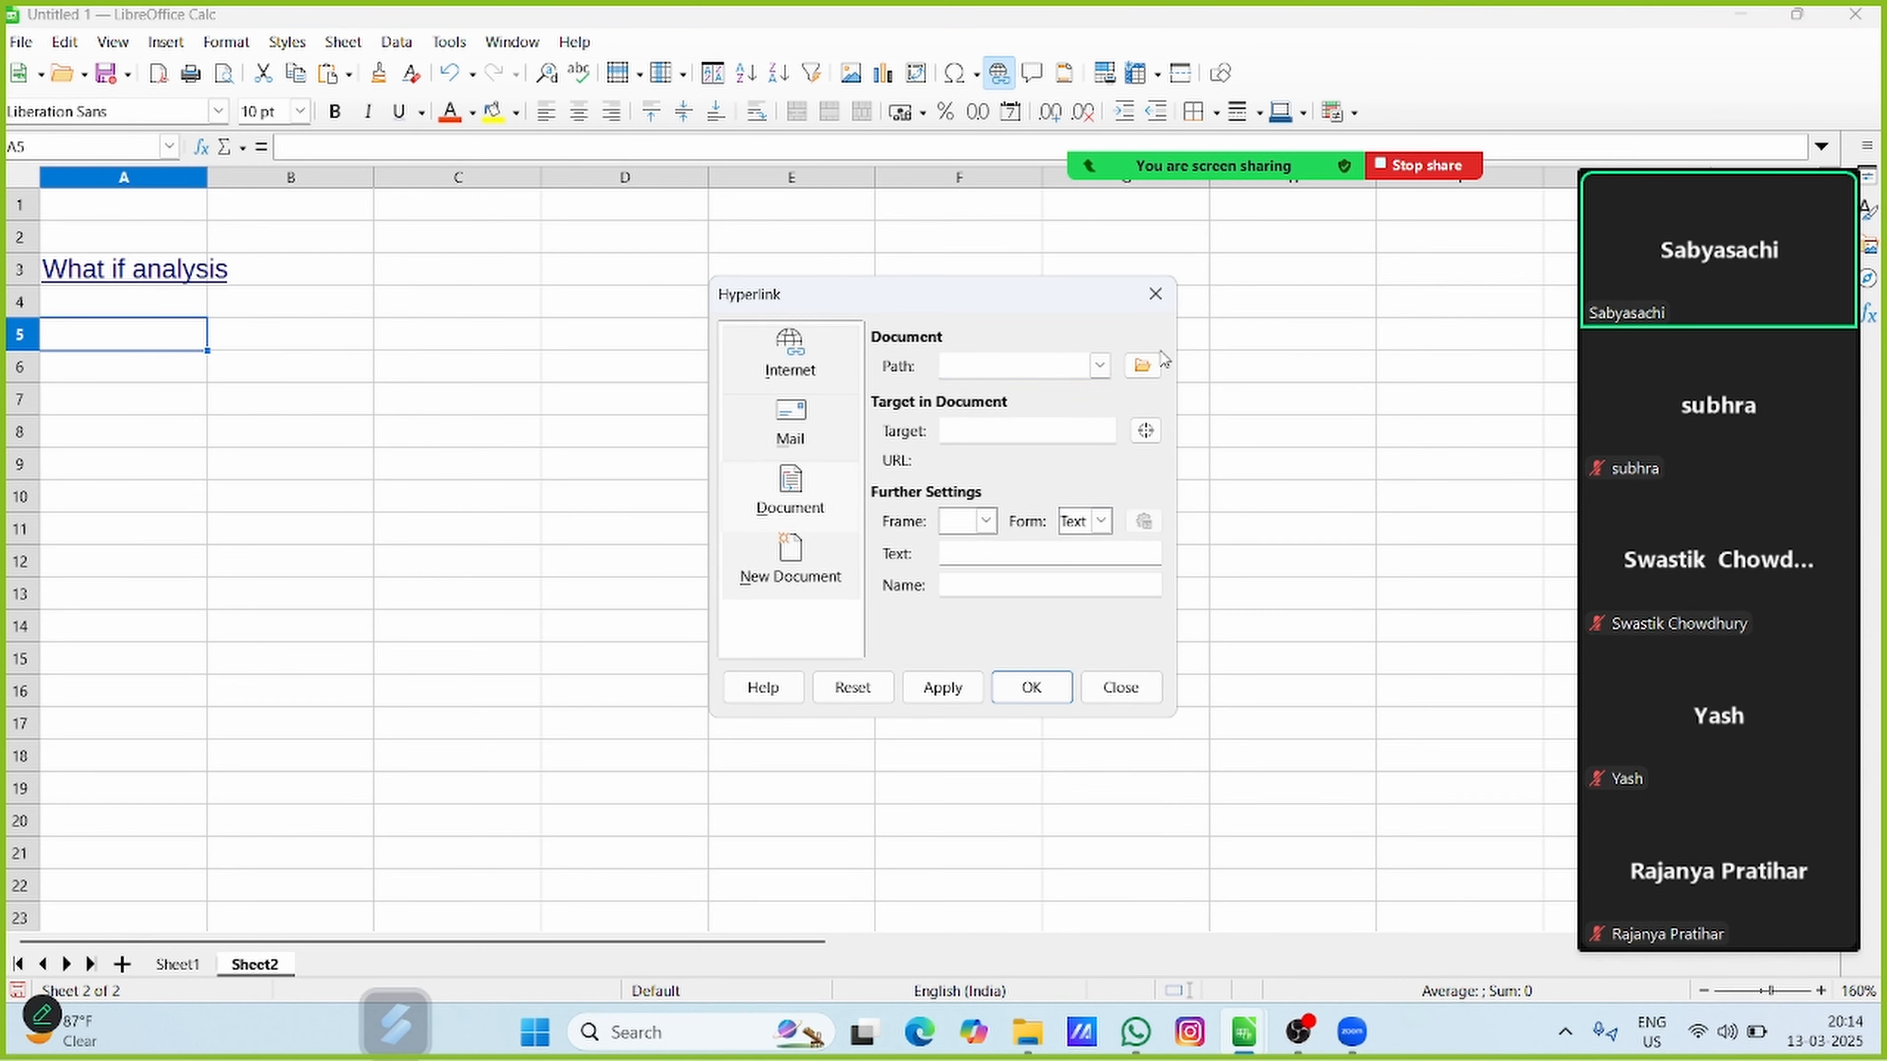
left_click(1136, 366)
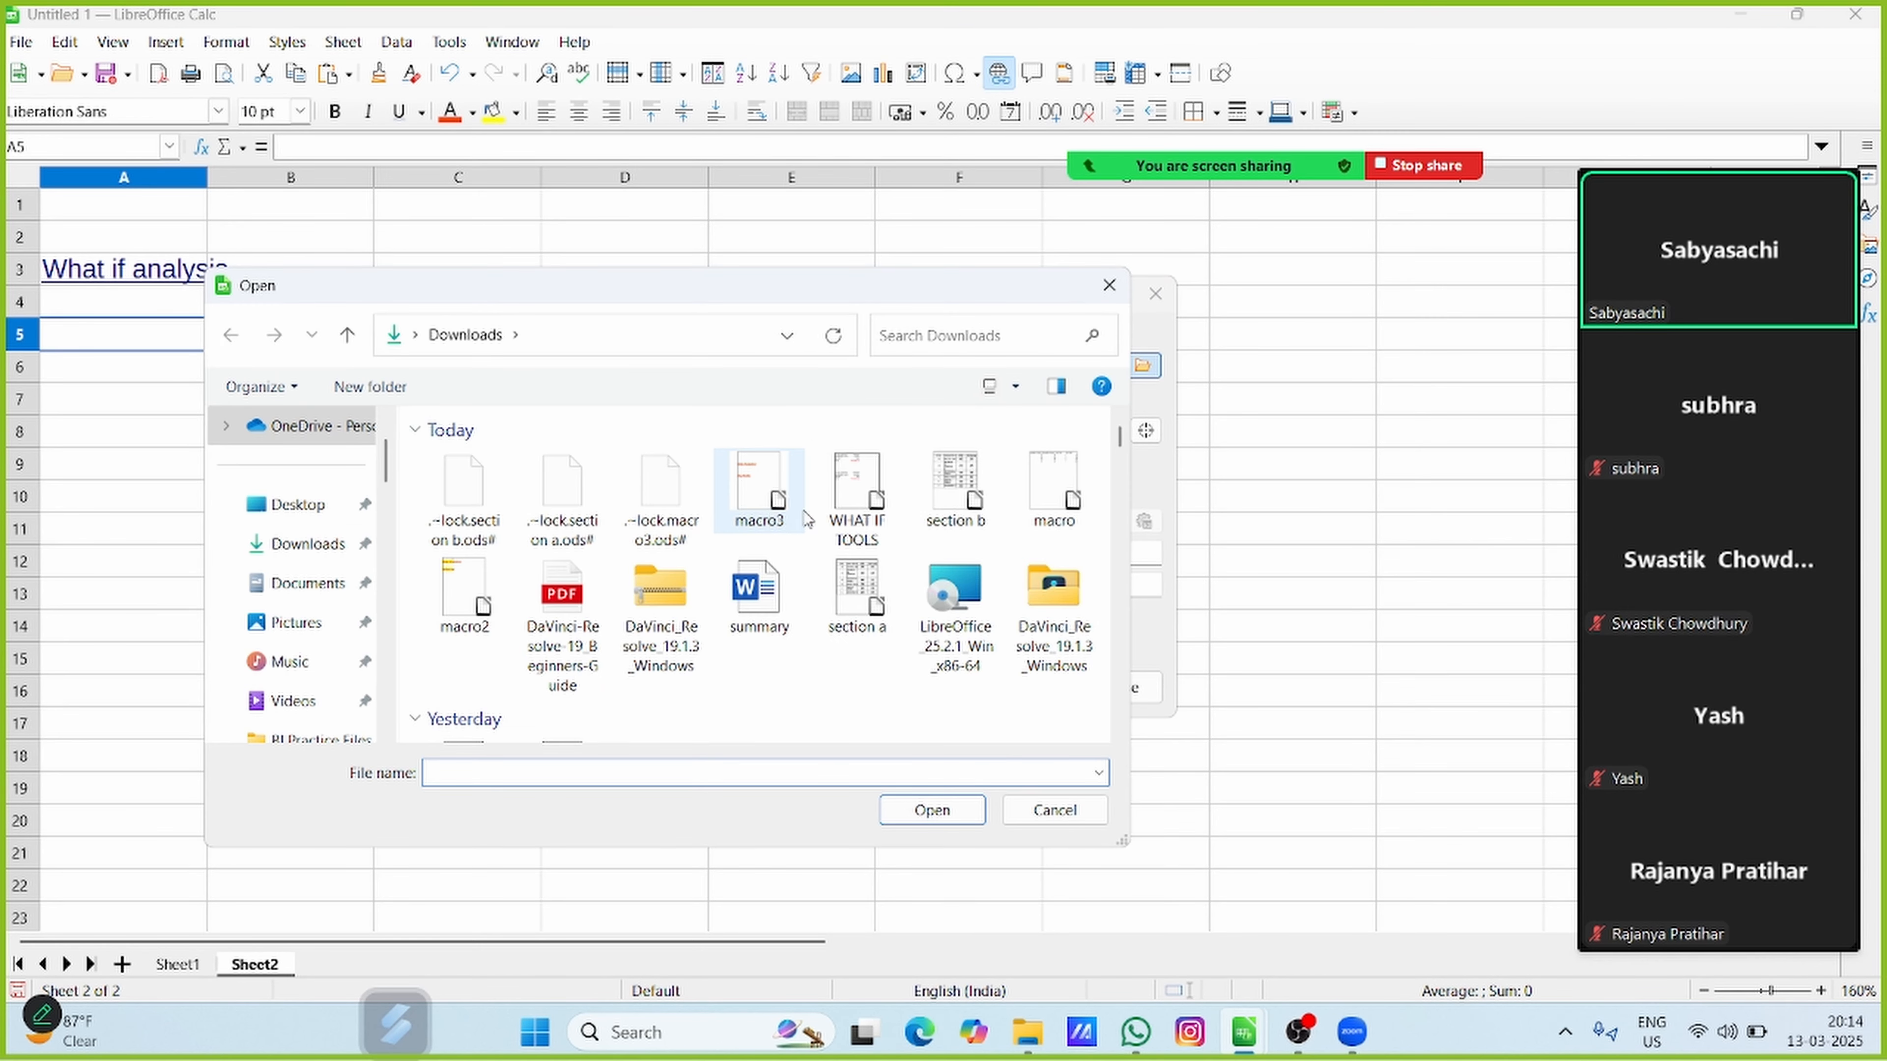
left_click(857, 513)
left_click(938, 807)
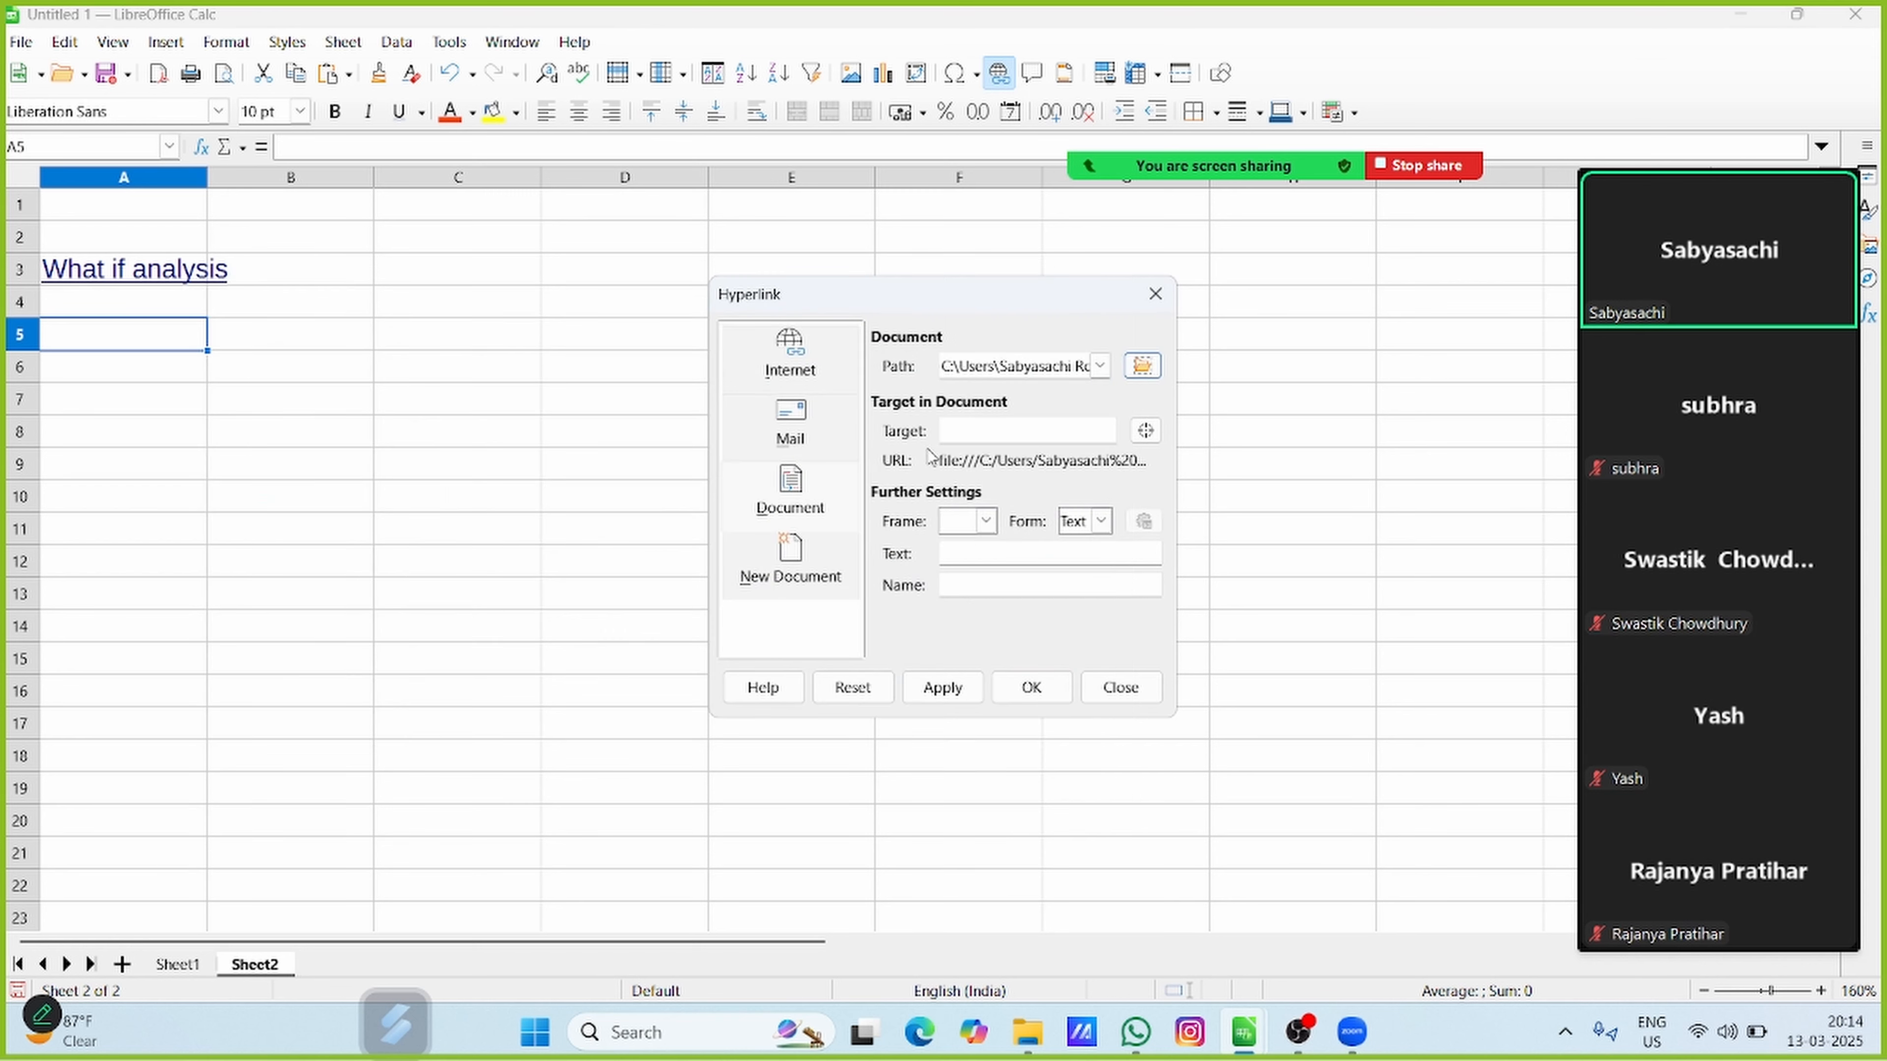
Choose the sheet Subtotal as the hyperlink's target in the document
left_click(1146, 430)
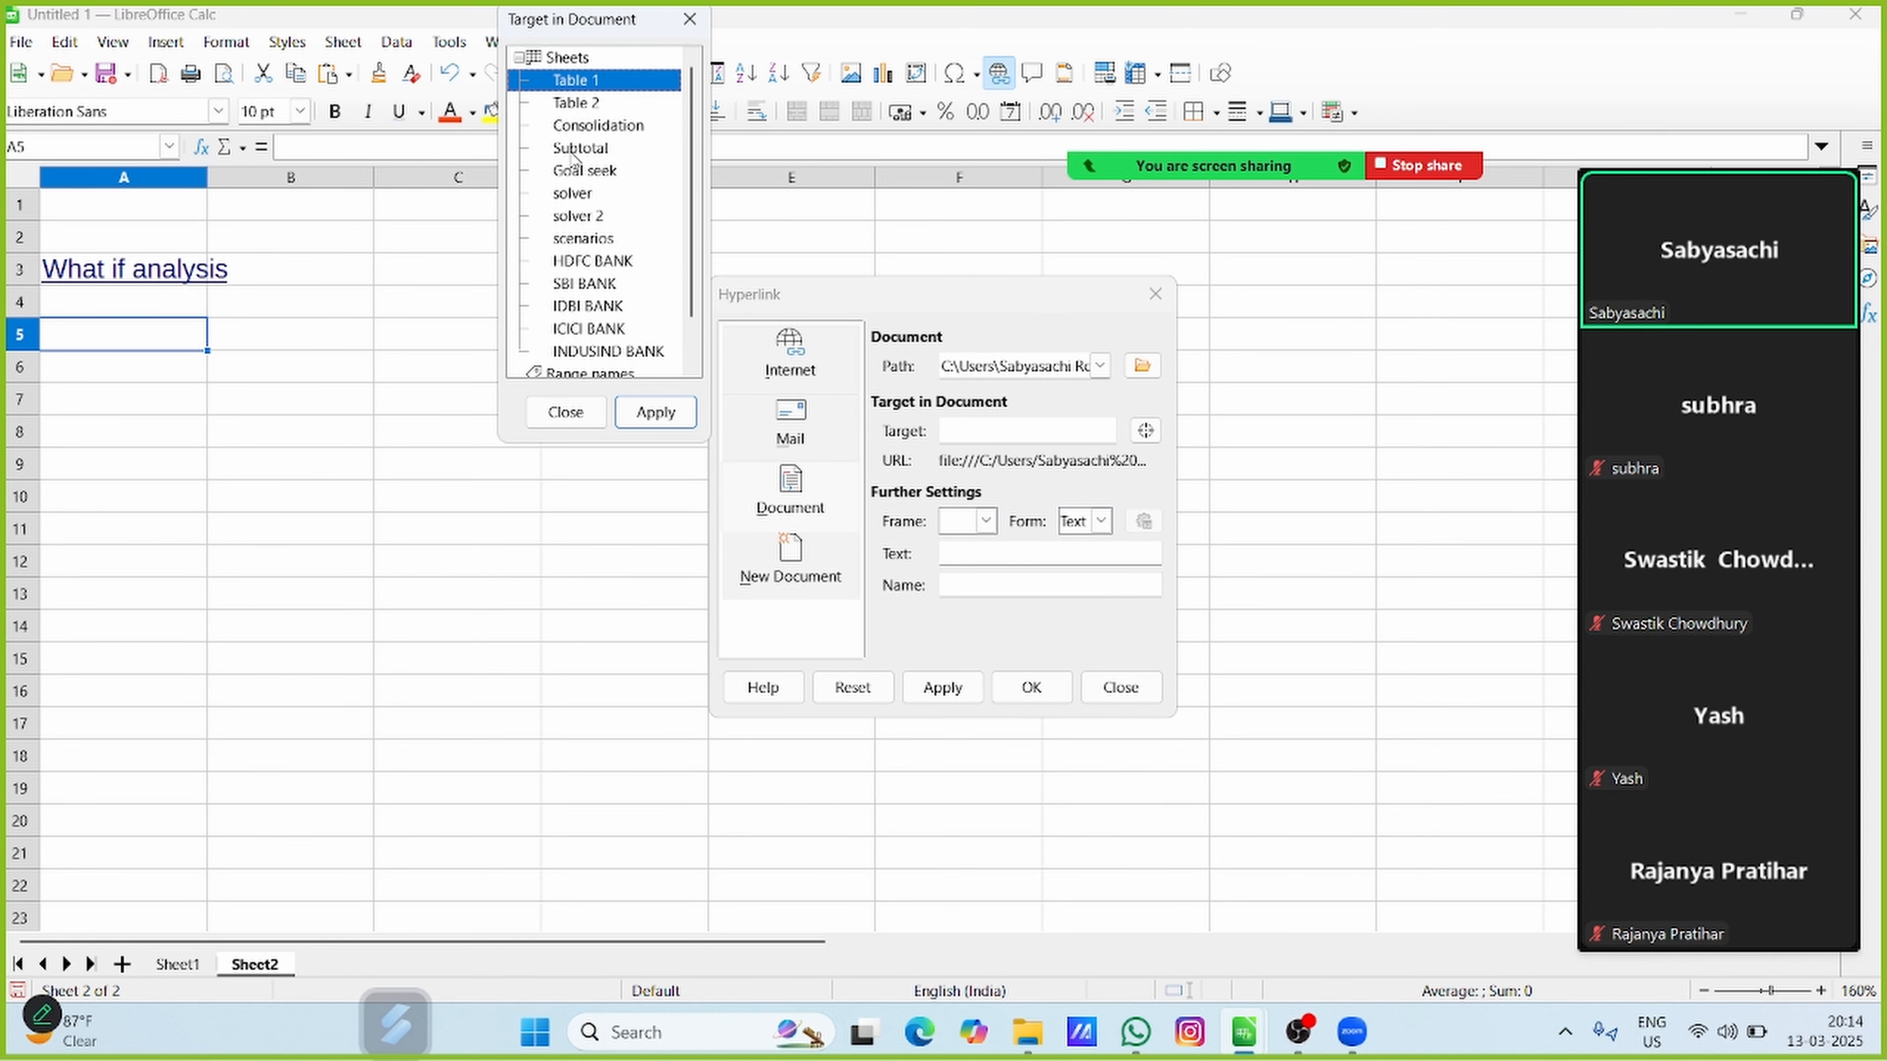
left_click(576, 149)
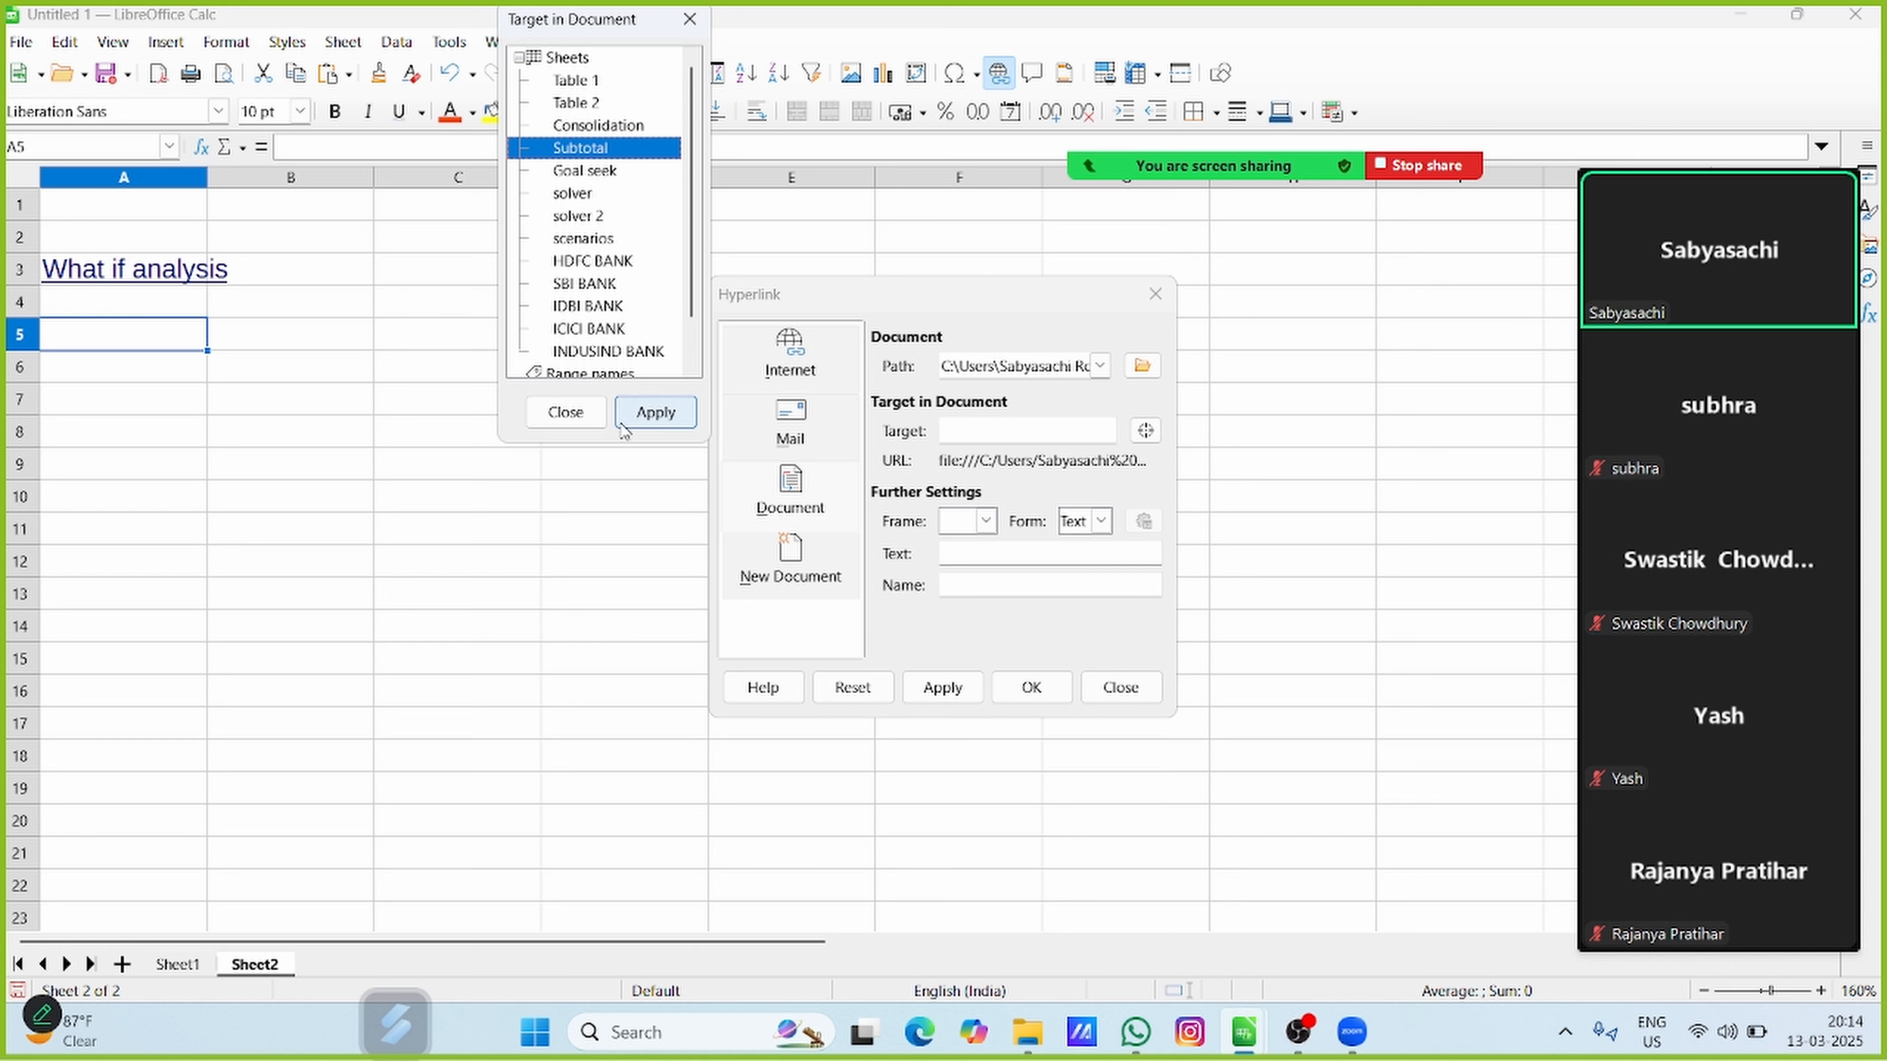
left_click(646, 414)
left_click(579, 413)
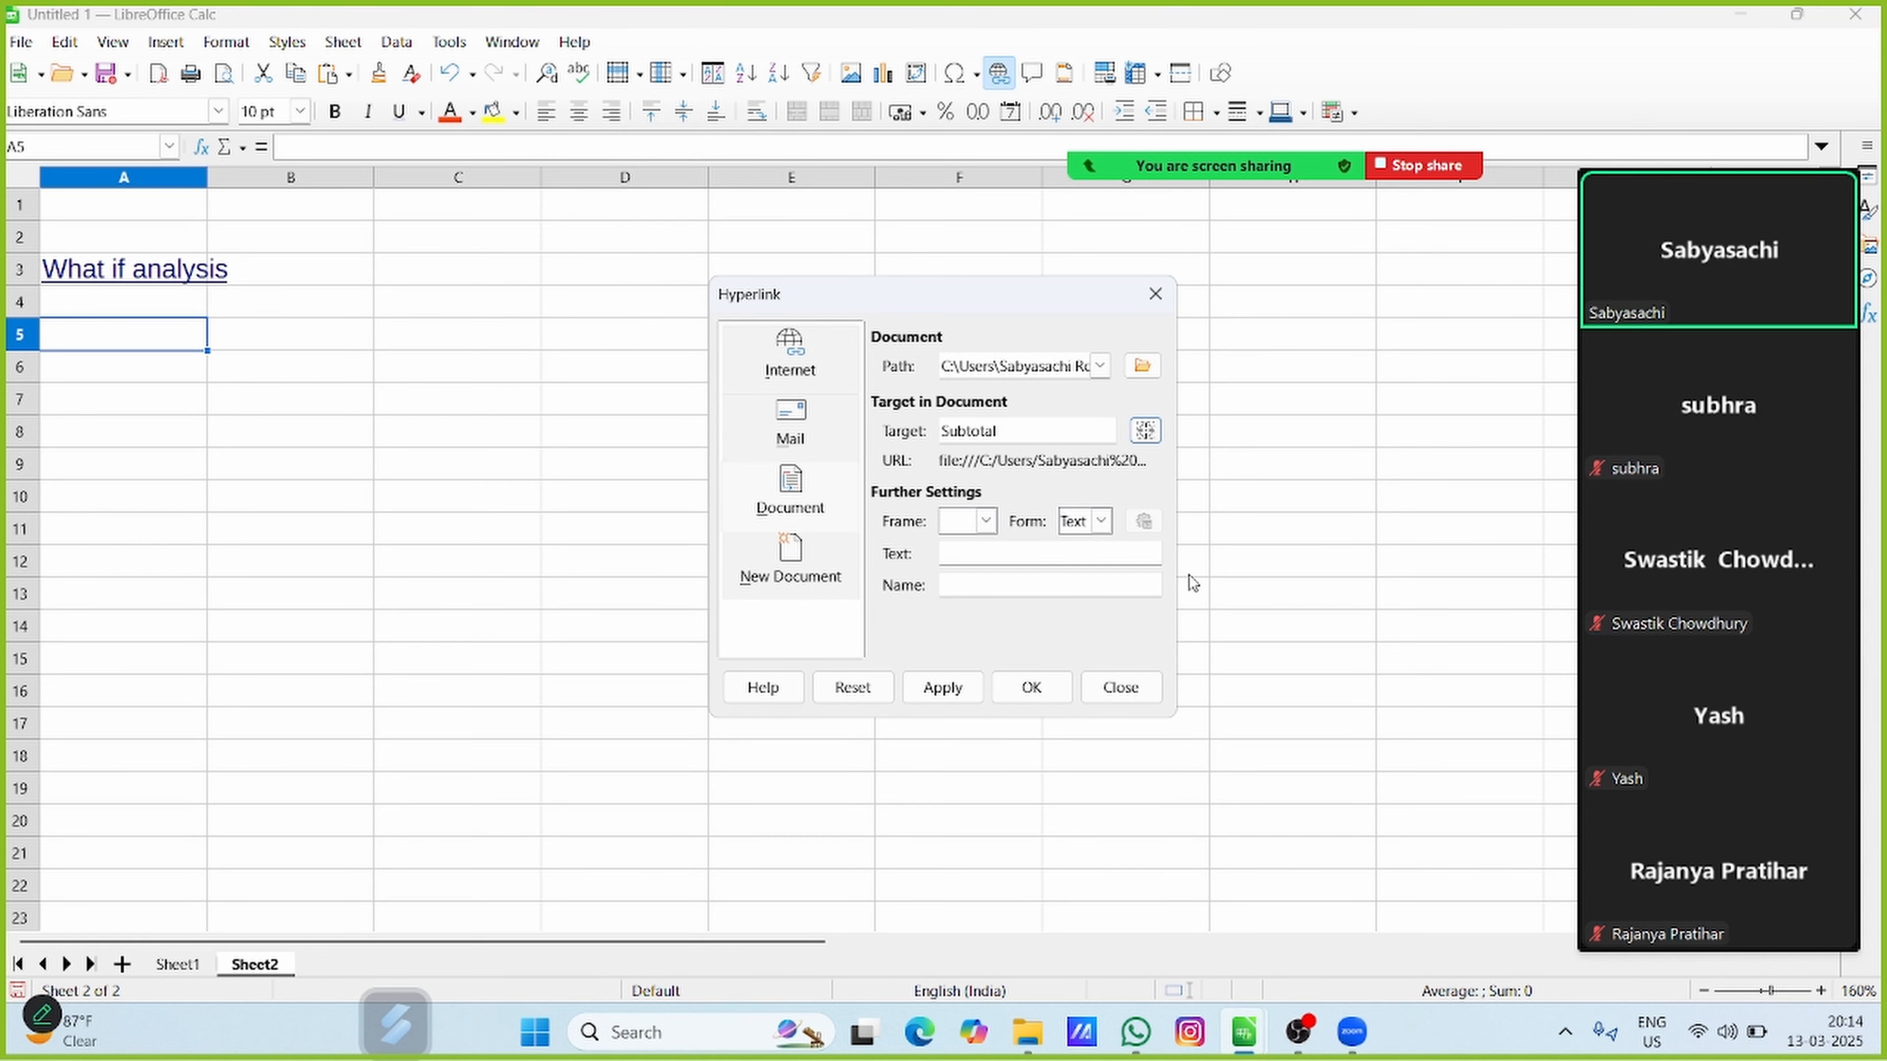
Set the hyperlink's display text to "Subtotal....." and insert the link in cell A5
left_click(957, 554)
type("S")
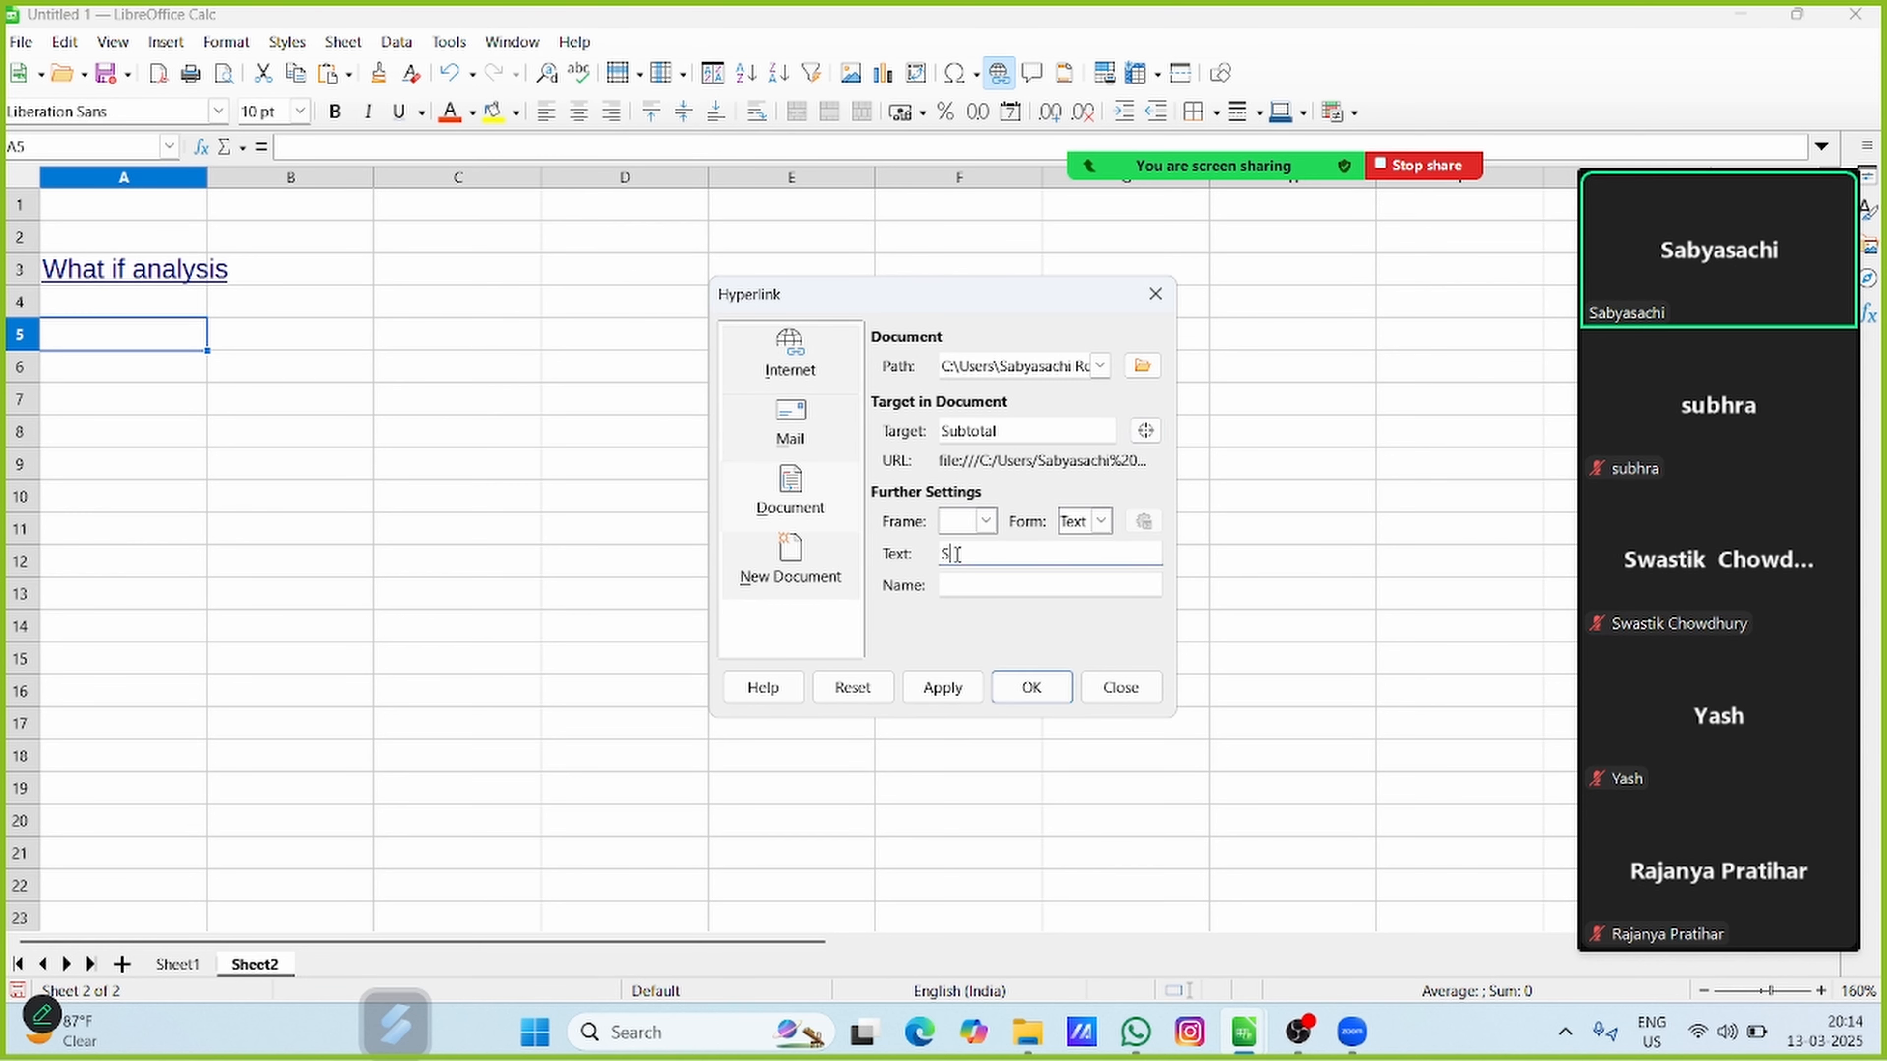
type("ubtotal")
type(".....")
left_click(957, 693)
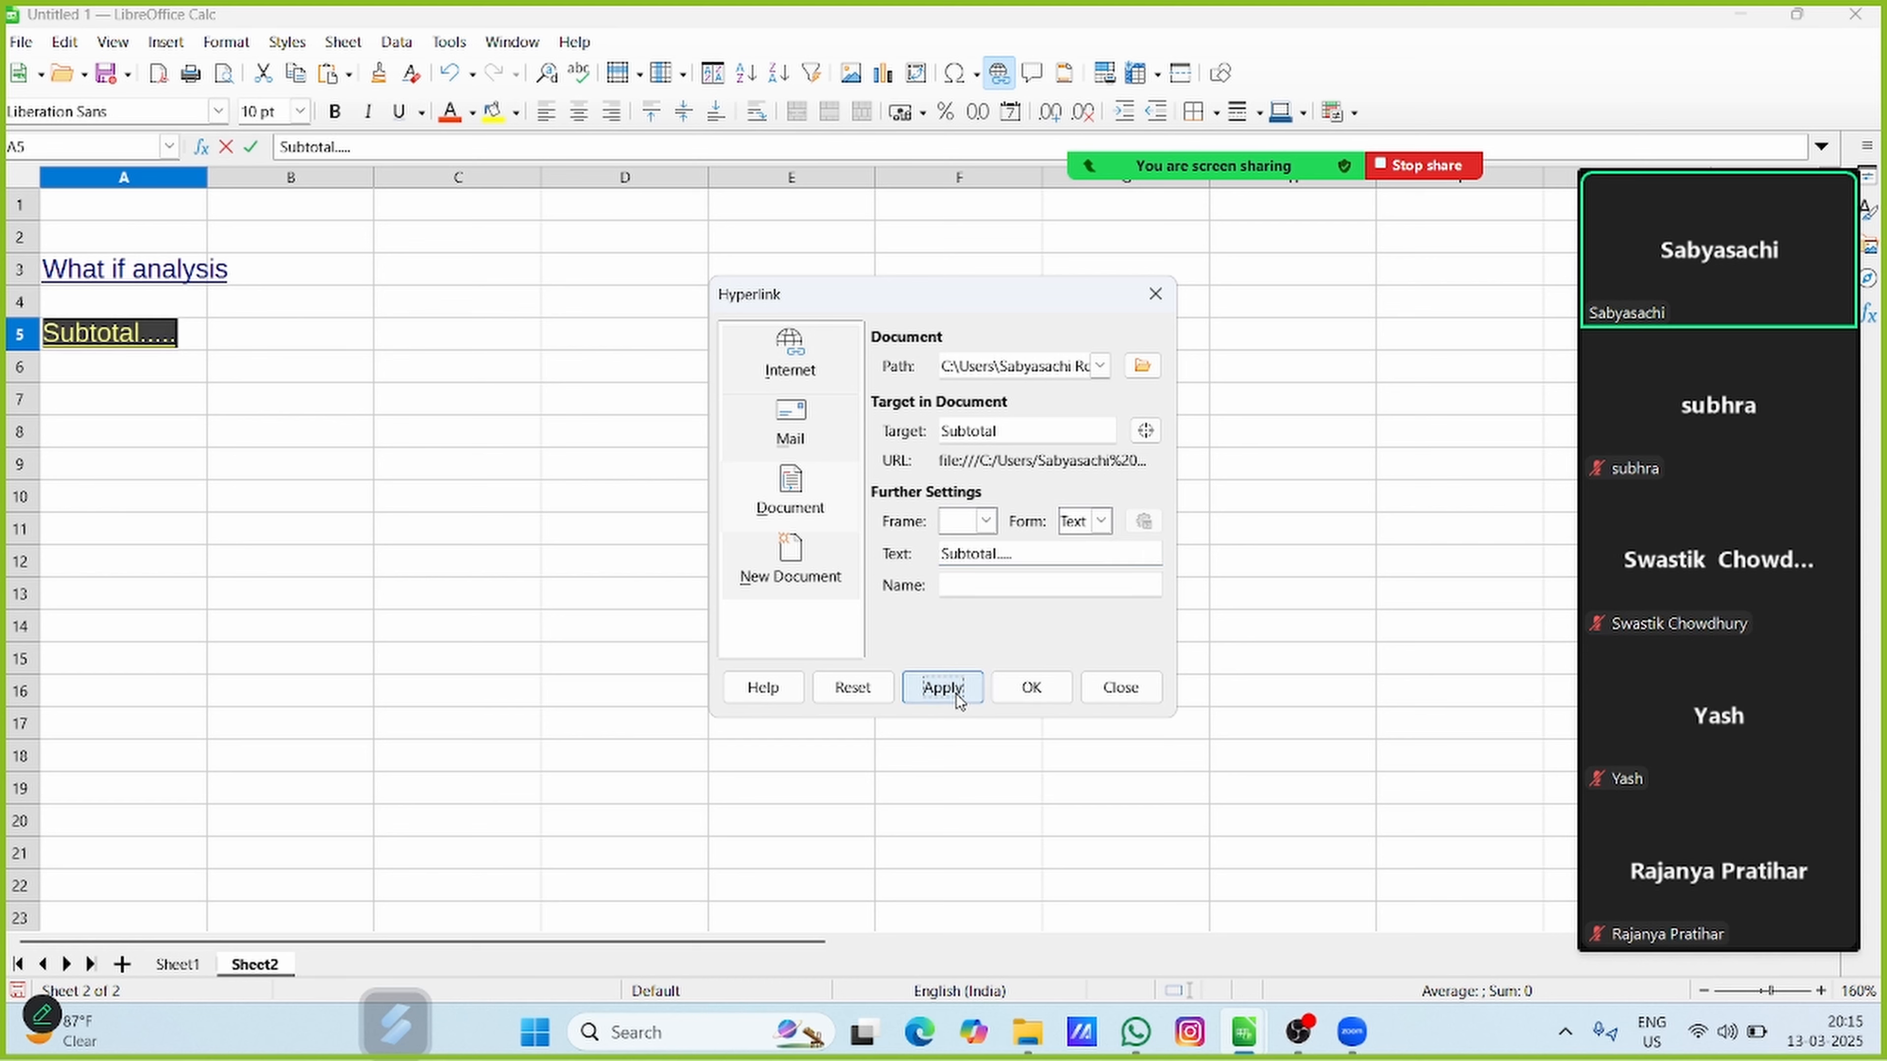
left_click(1031, 687)
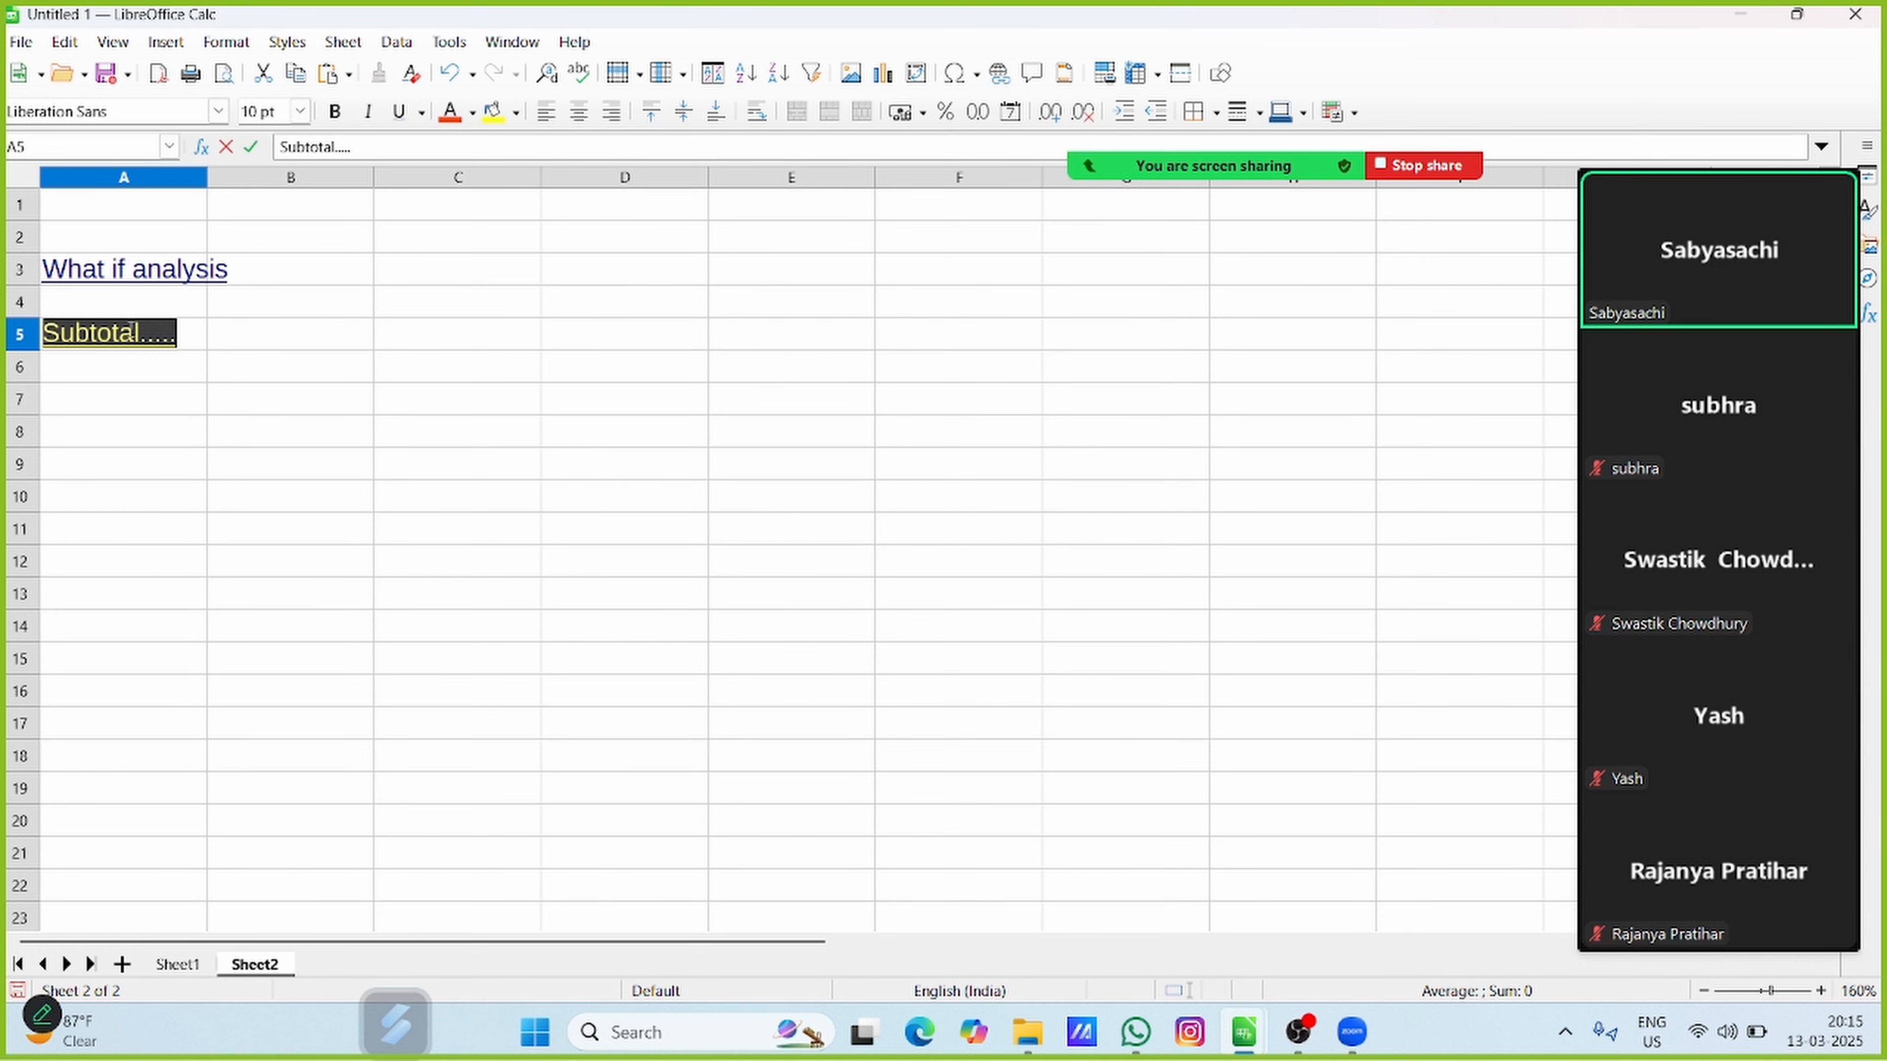
left_click(144, 377)
Follow the Subtotal..... hyperlink in A5 to its target sheet and close the opened WHAT IF TOOLS.ods
left_click(201, 333)
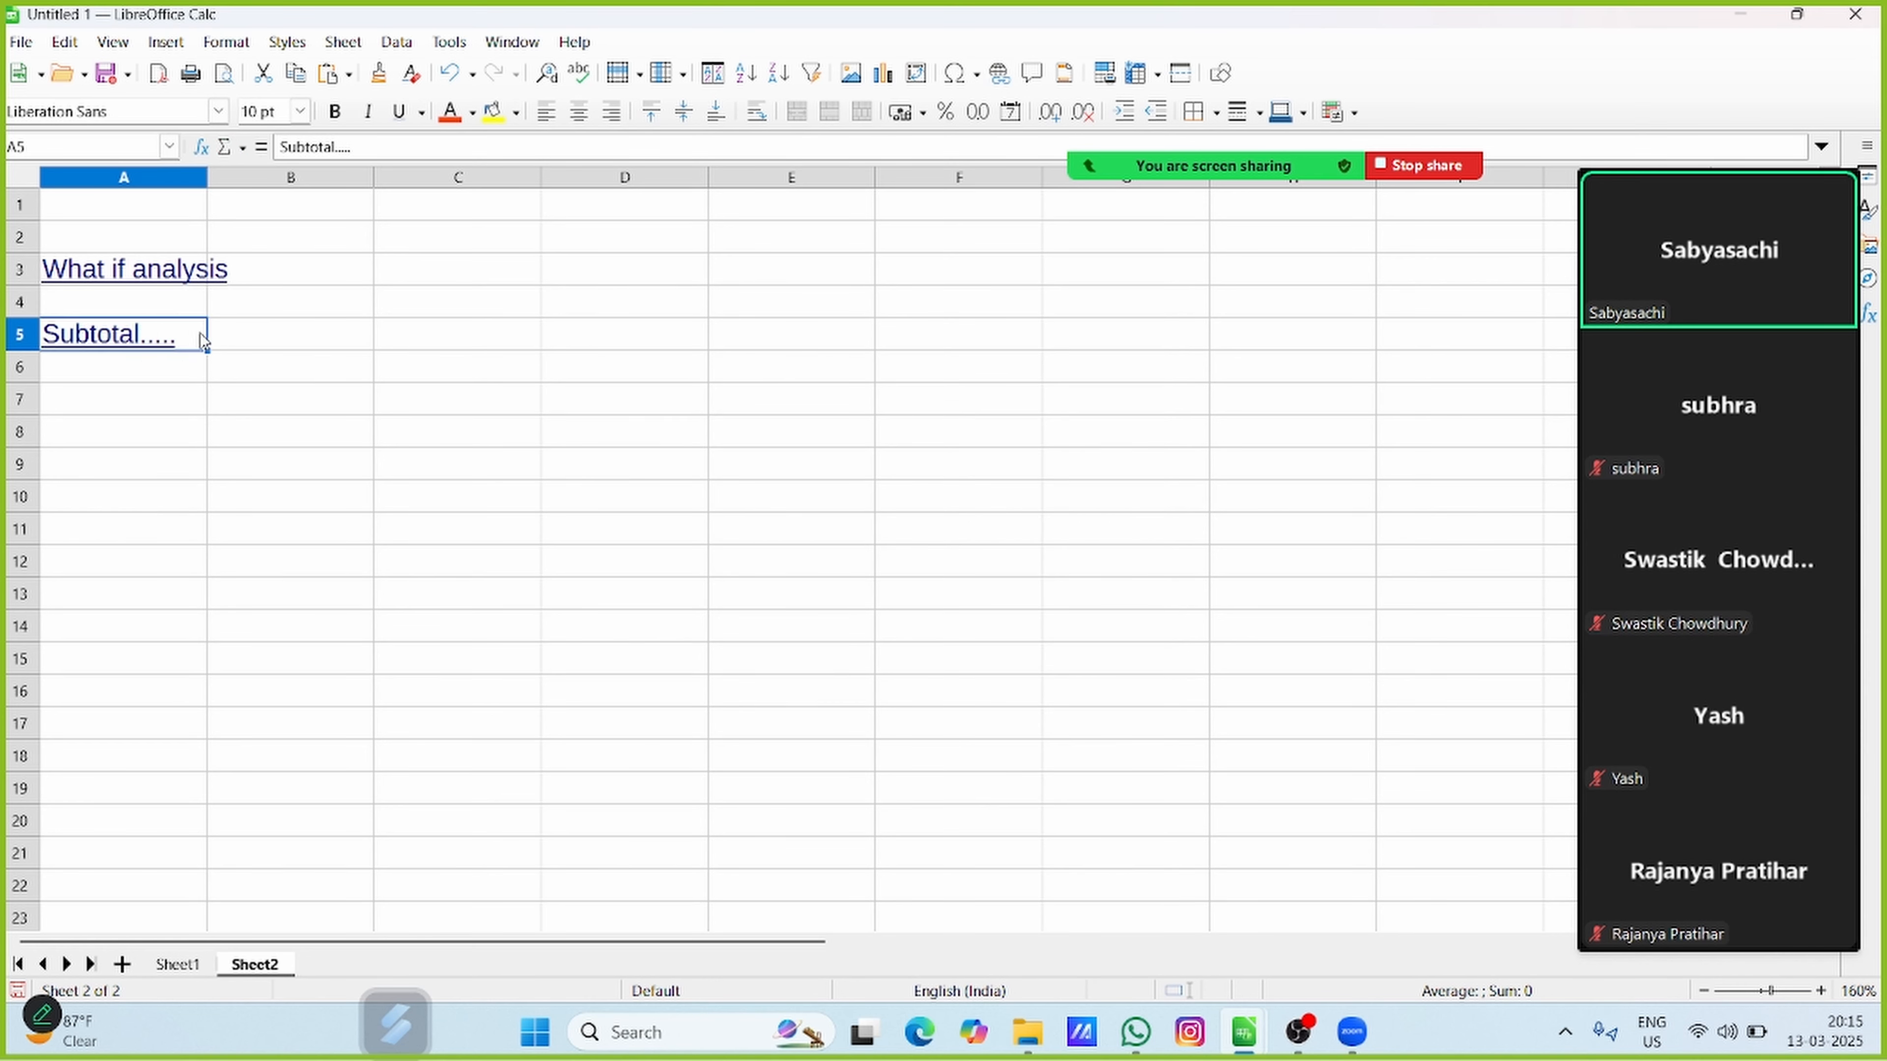
left_click(127, 335, "ctrl")
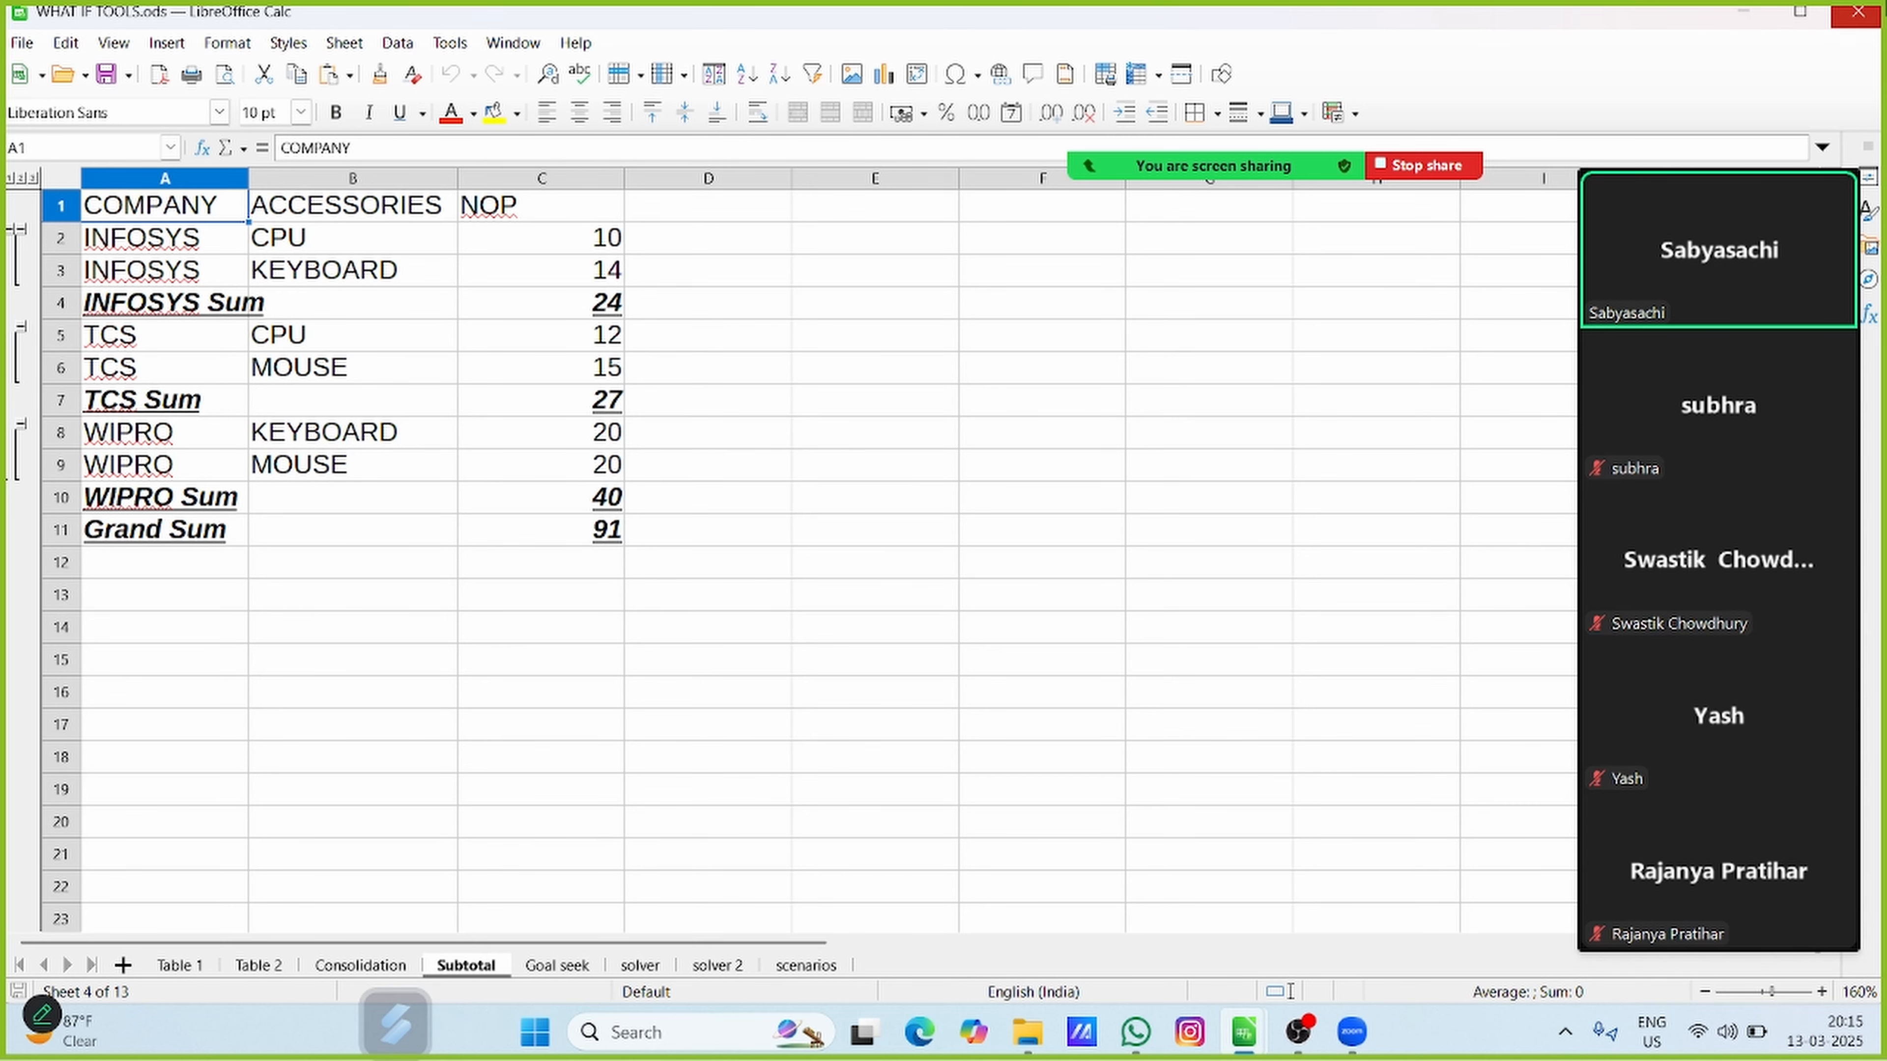
left_click(1858, 11)
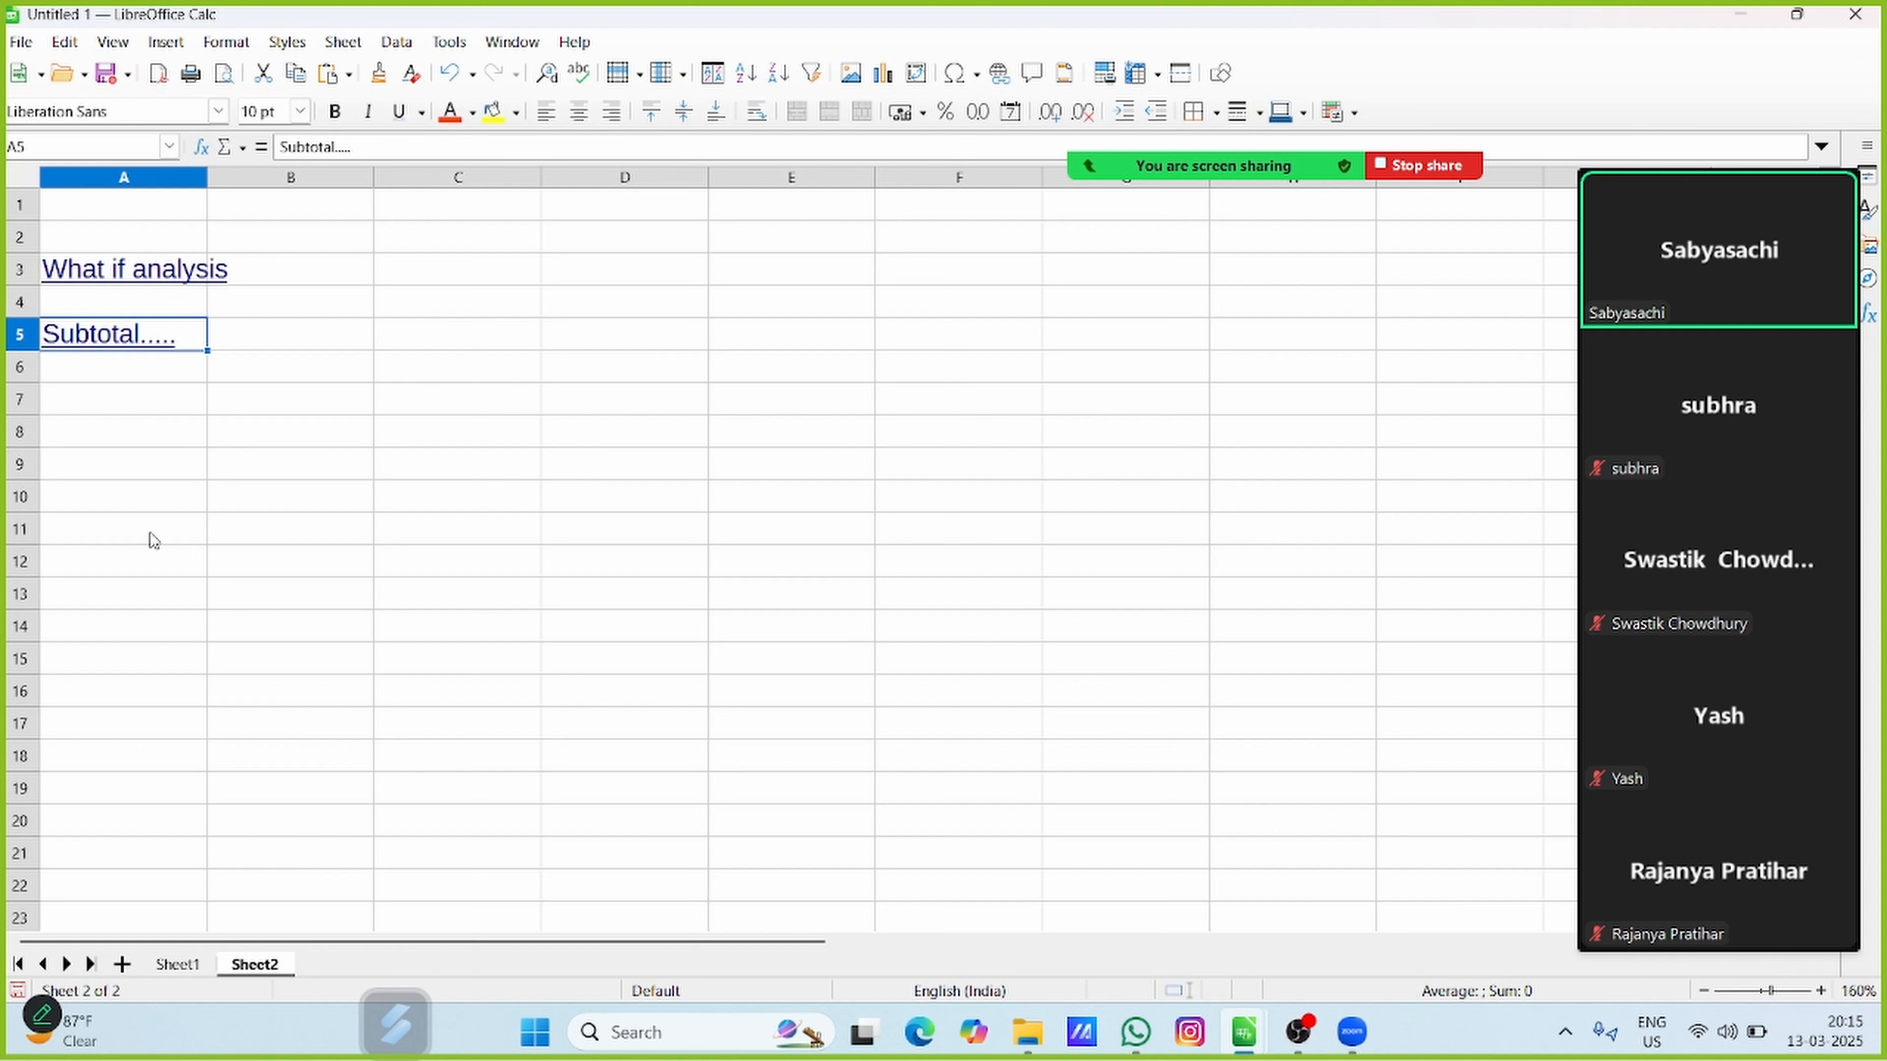
Start a hyperlink in cell A7 that points to a new document of the file type Spreadsheet
left_click(138, 401)
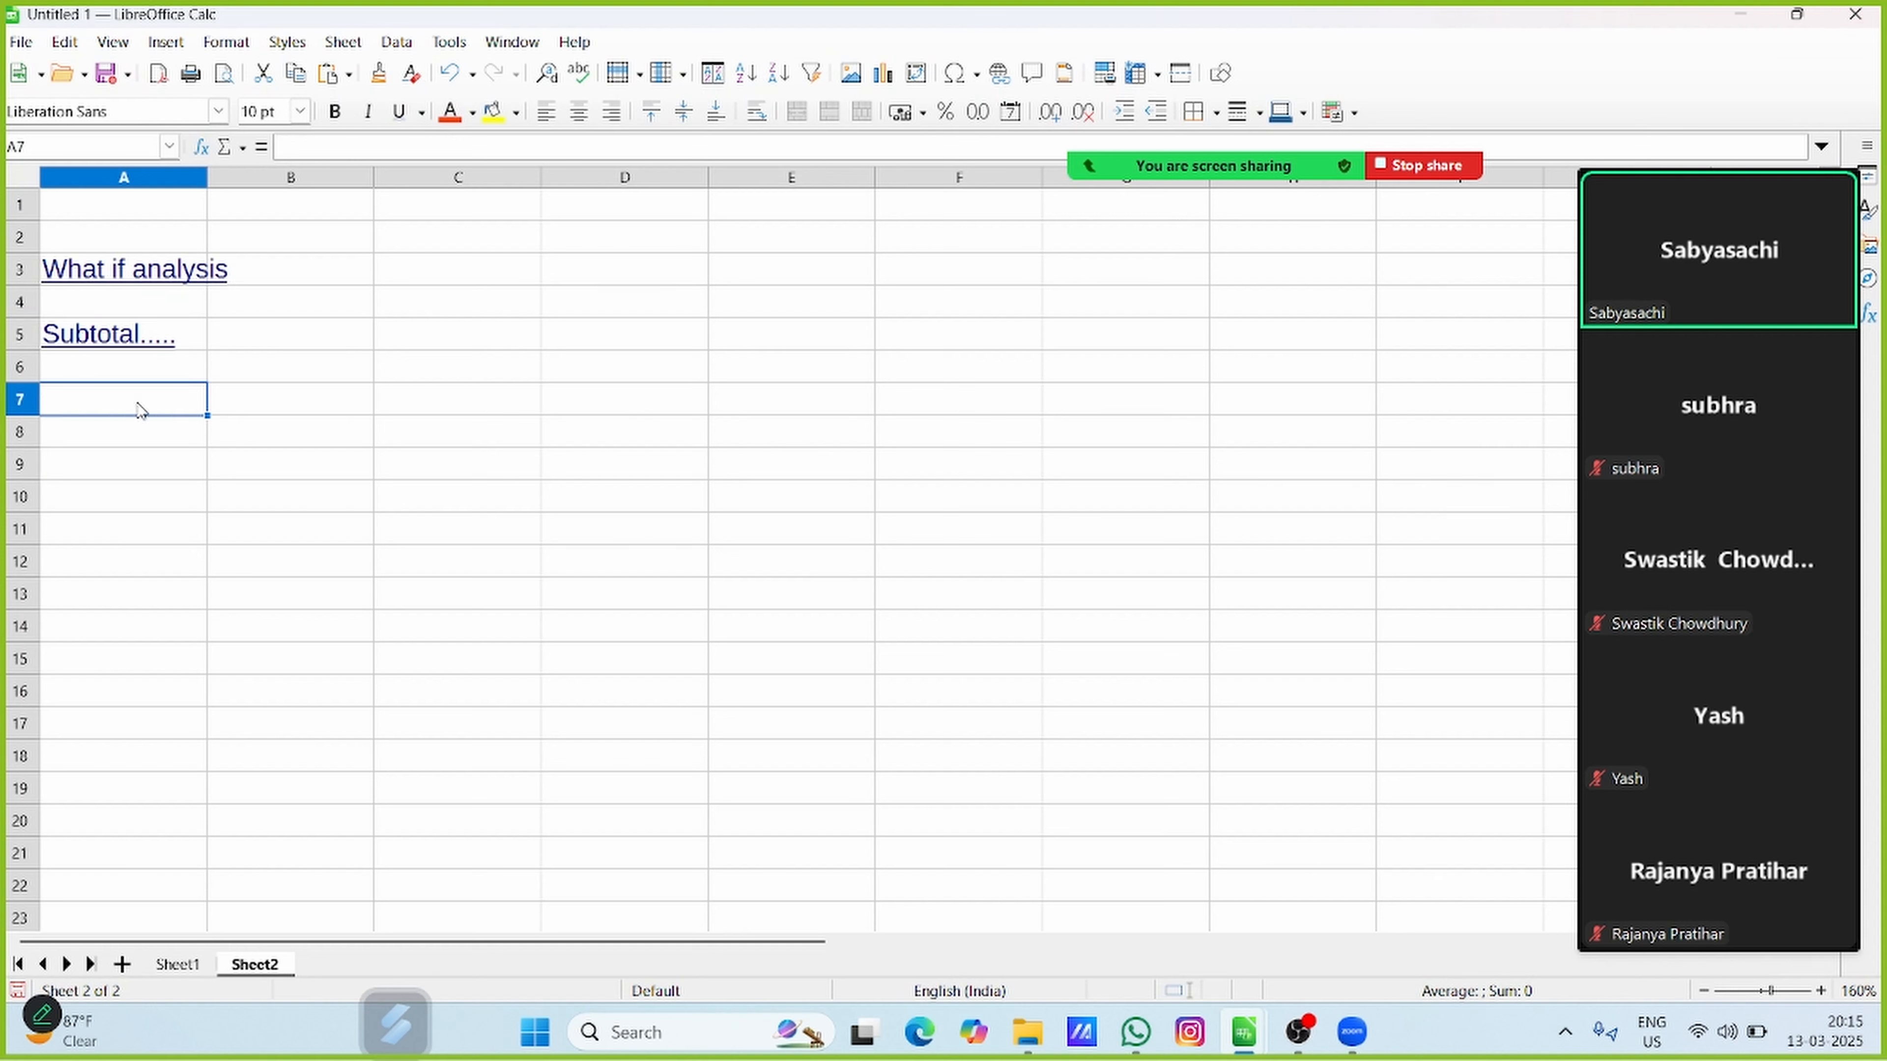
left_click(171, 43)
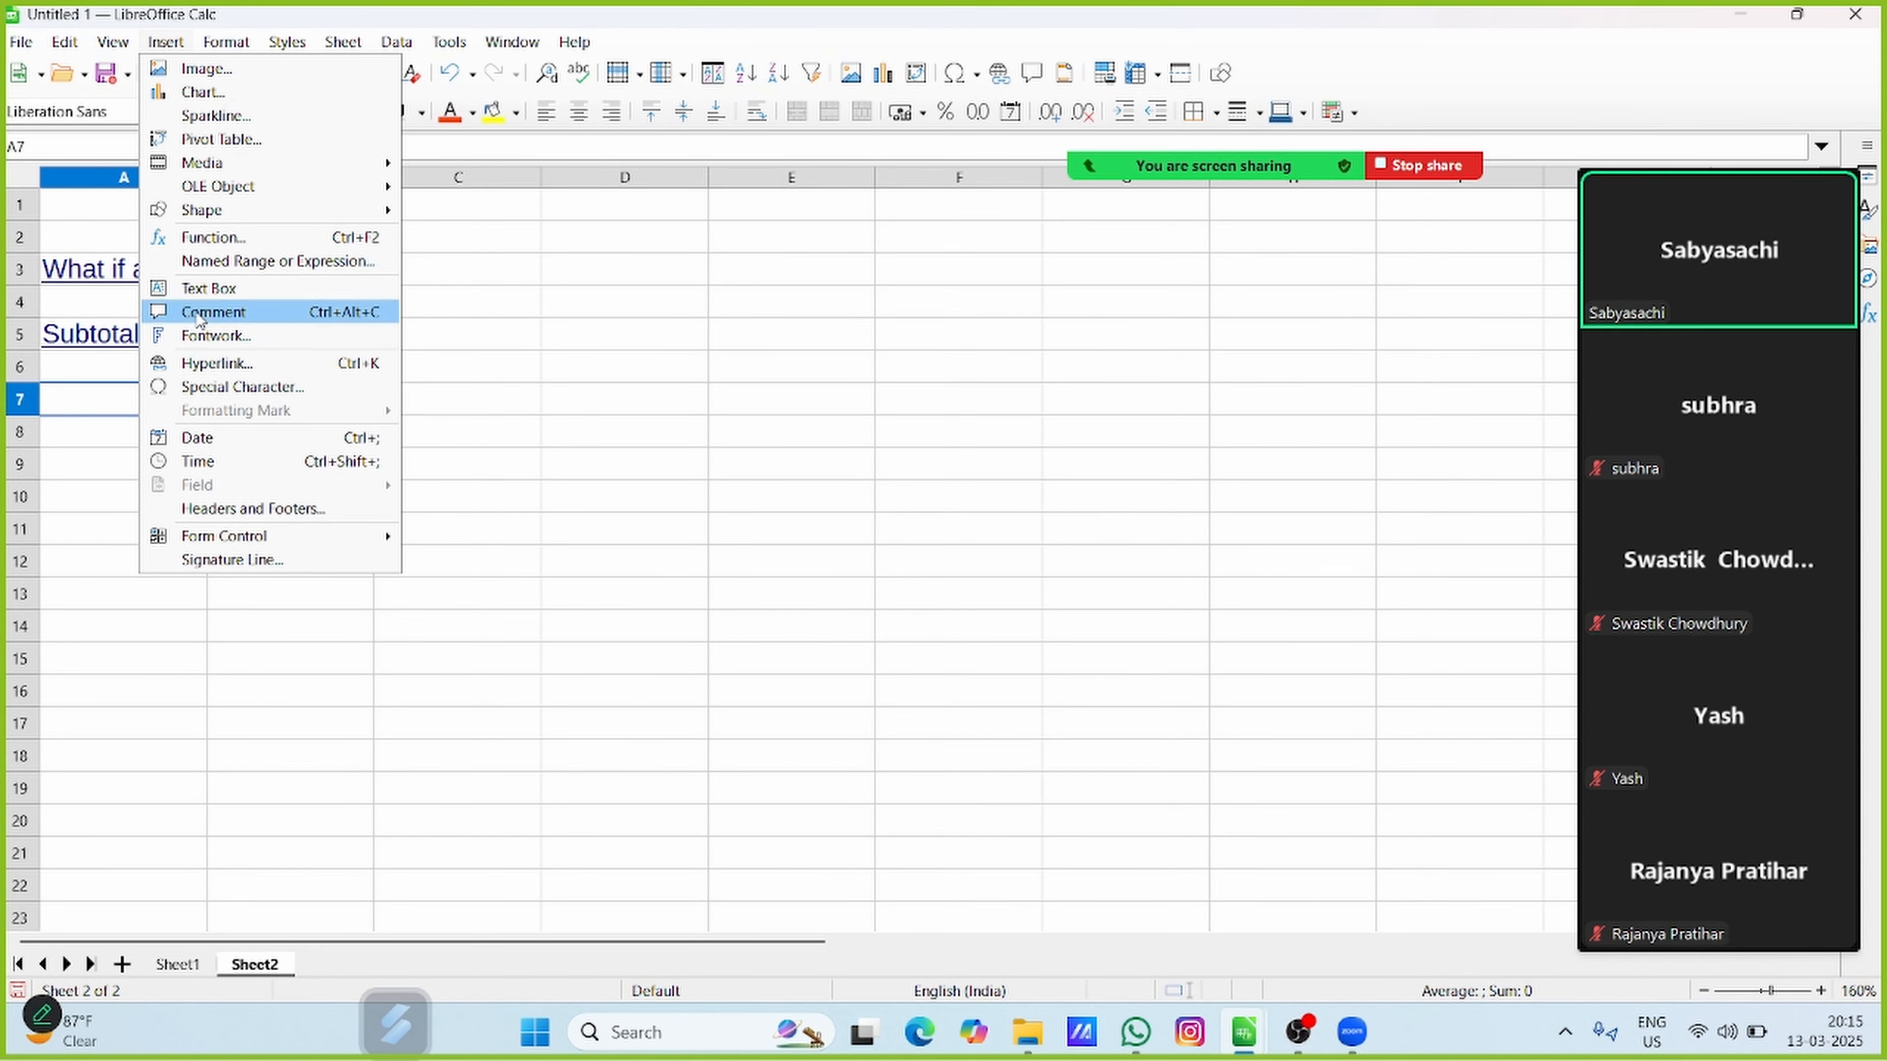
left_click(217, 363)
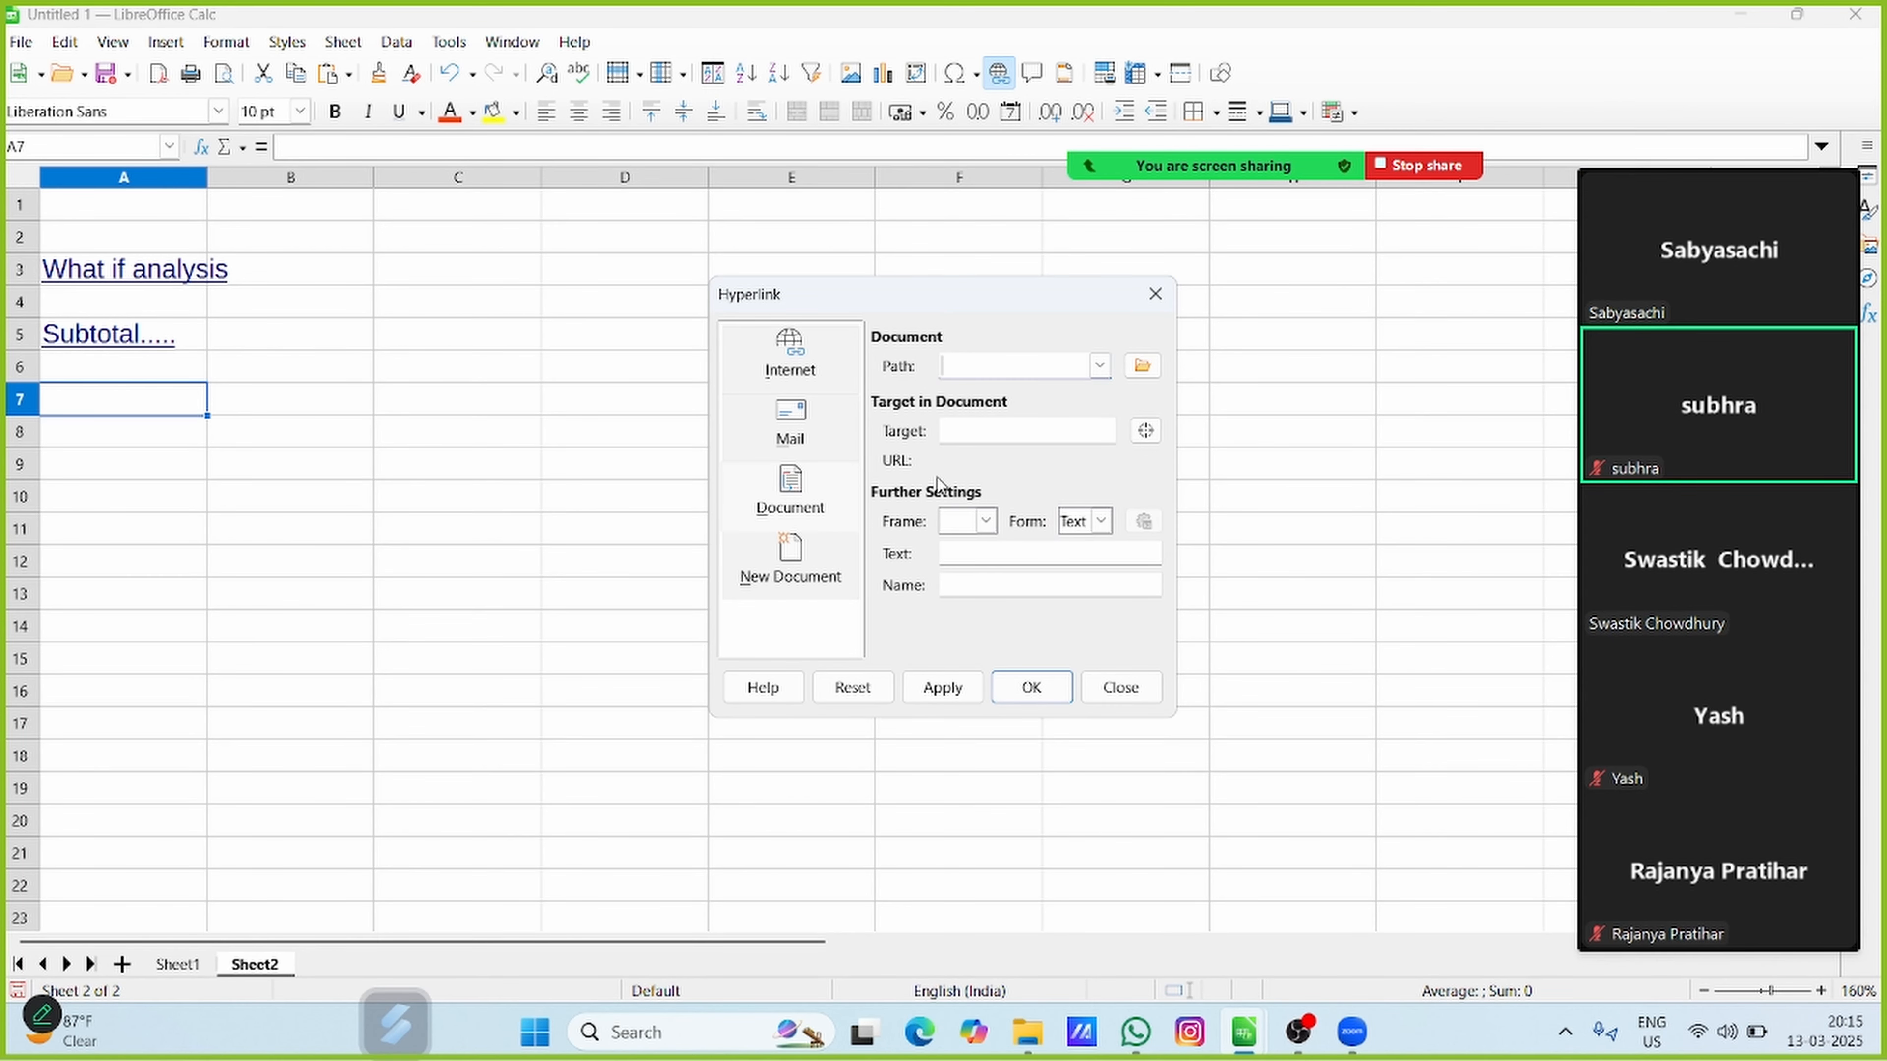
left_click(1144, 366)
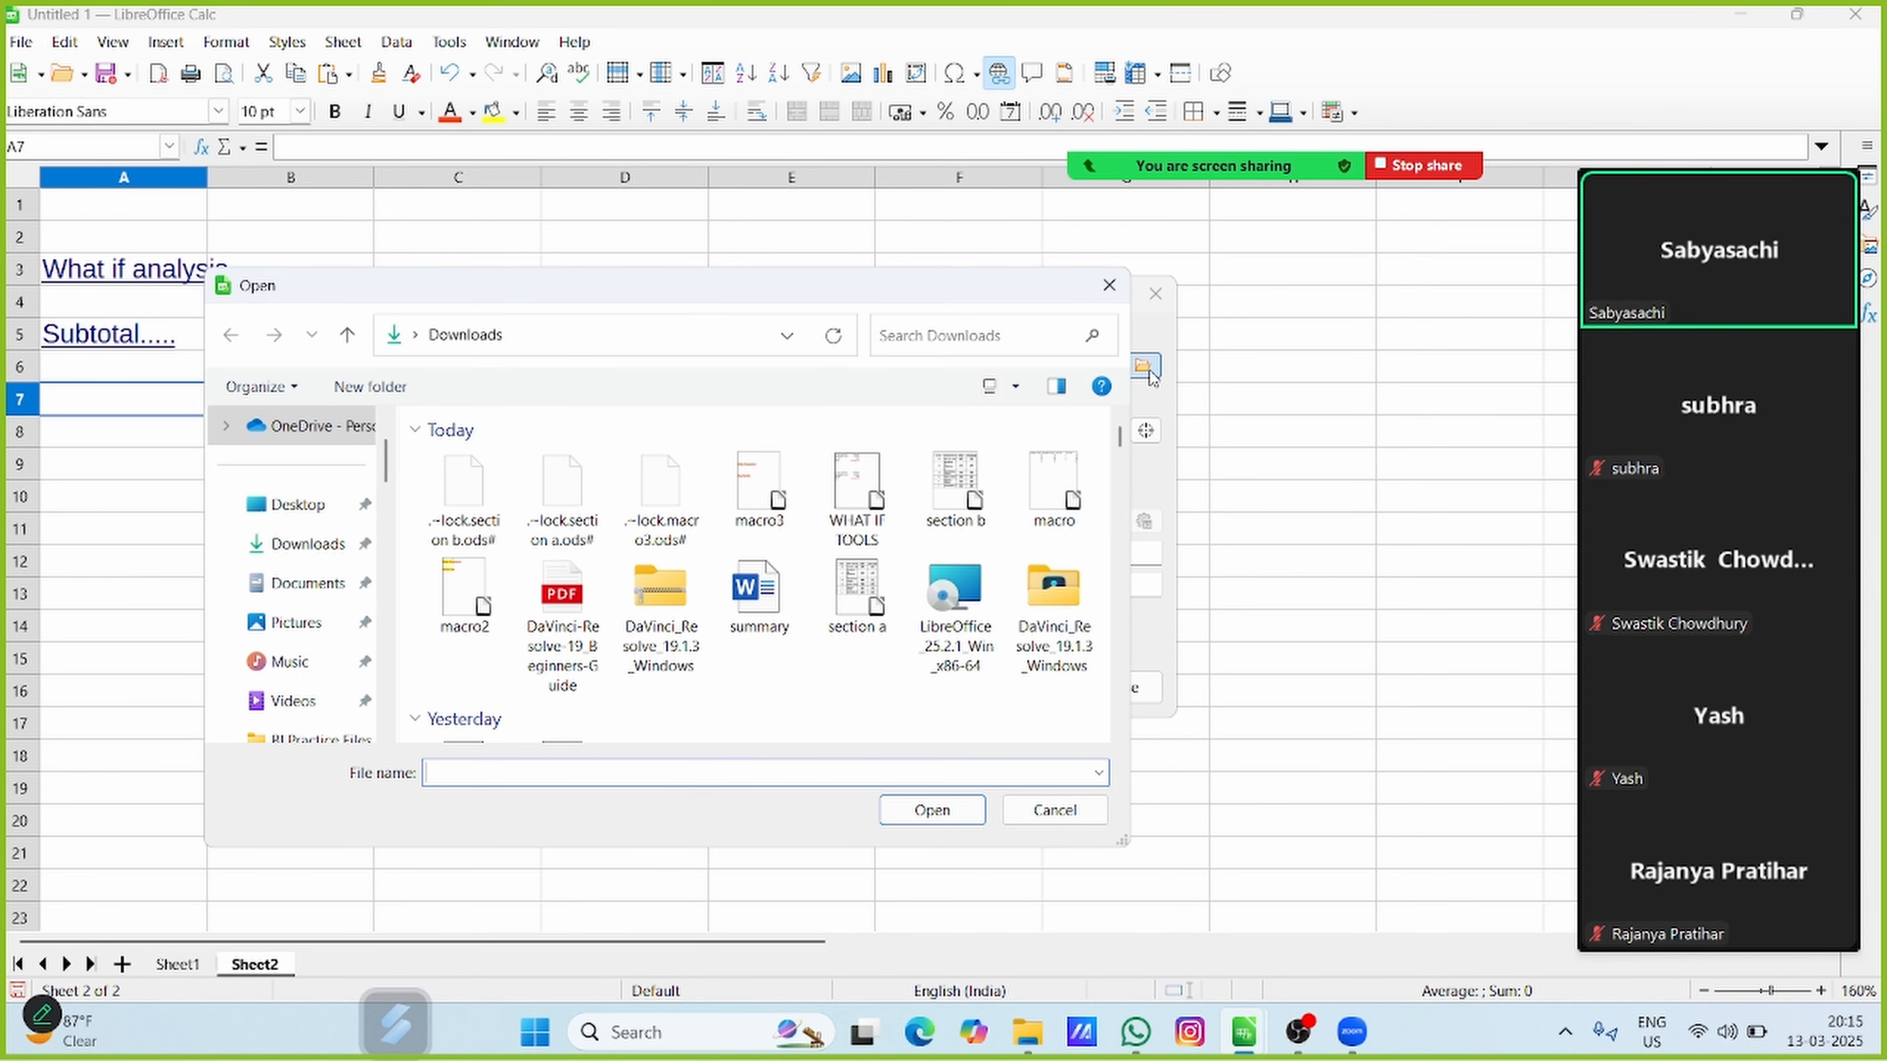
left_click(1100, 292)
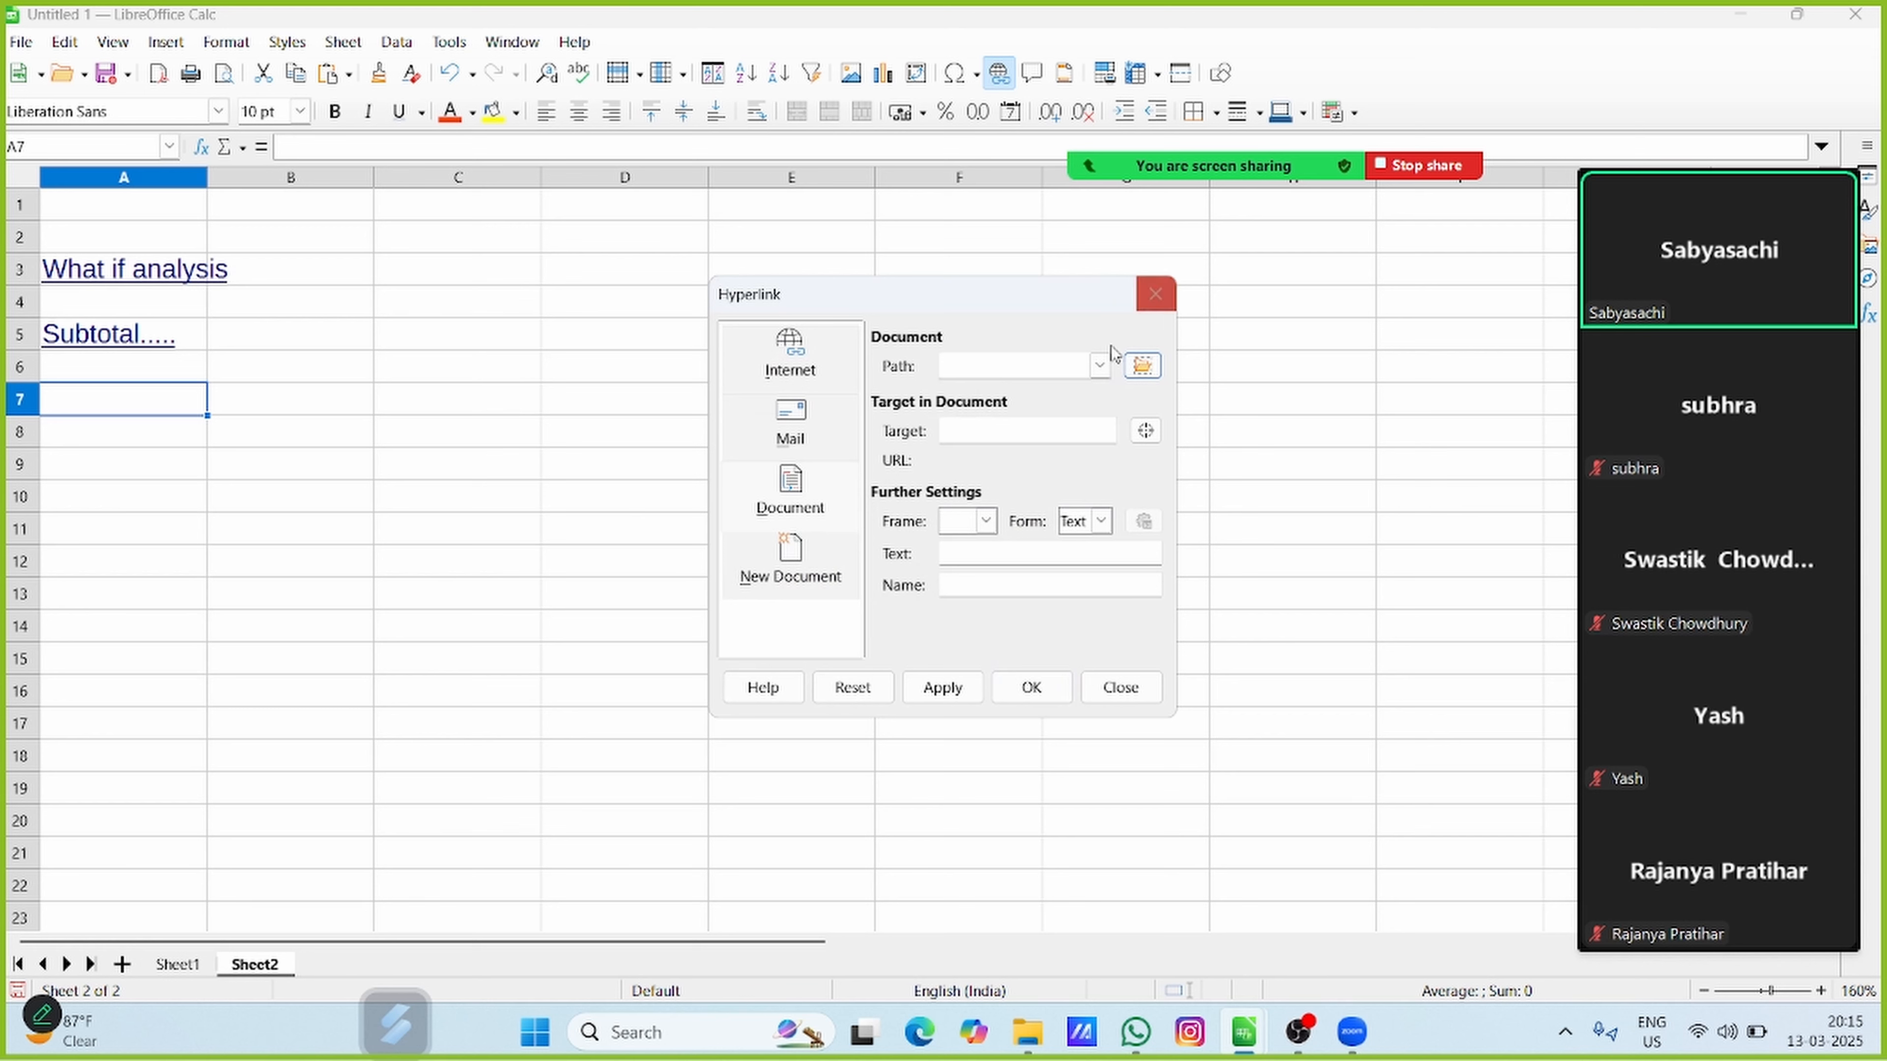
left_click(796, 571)
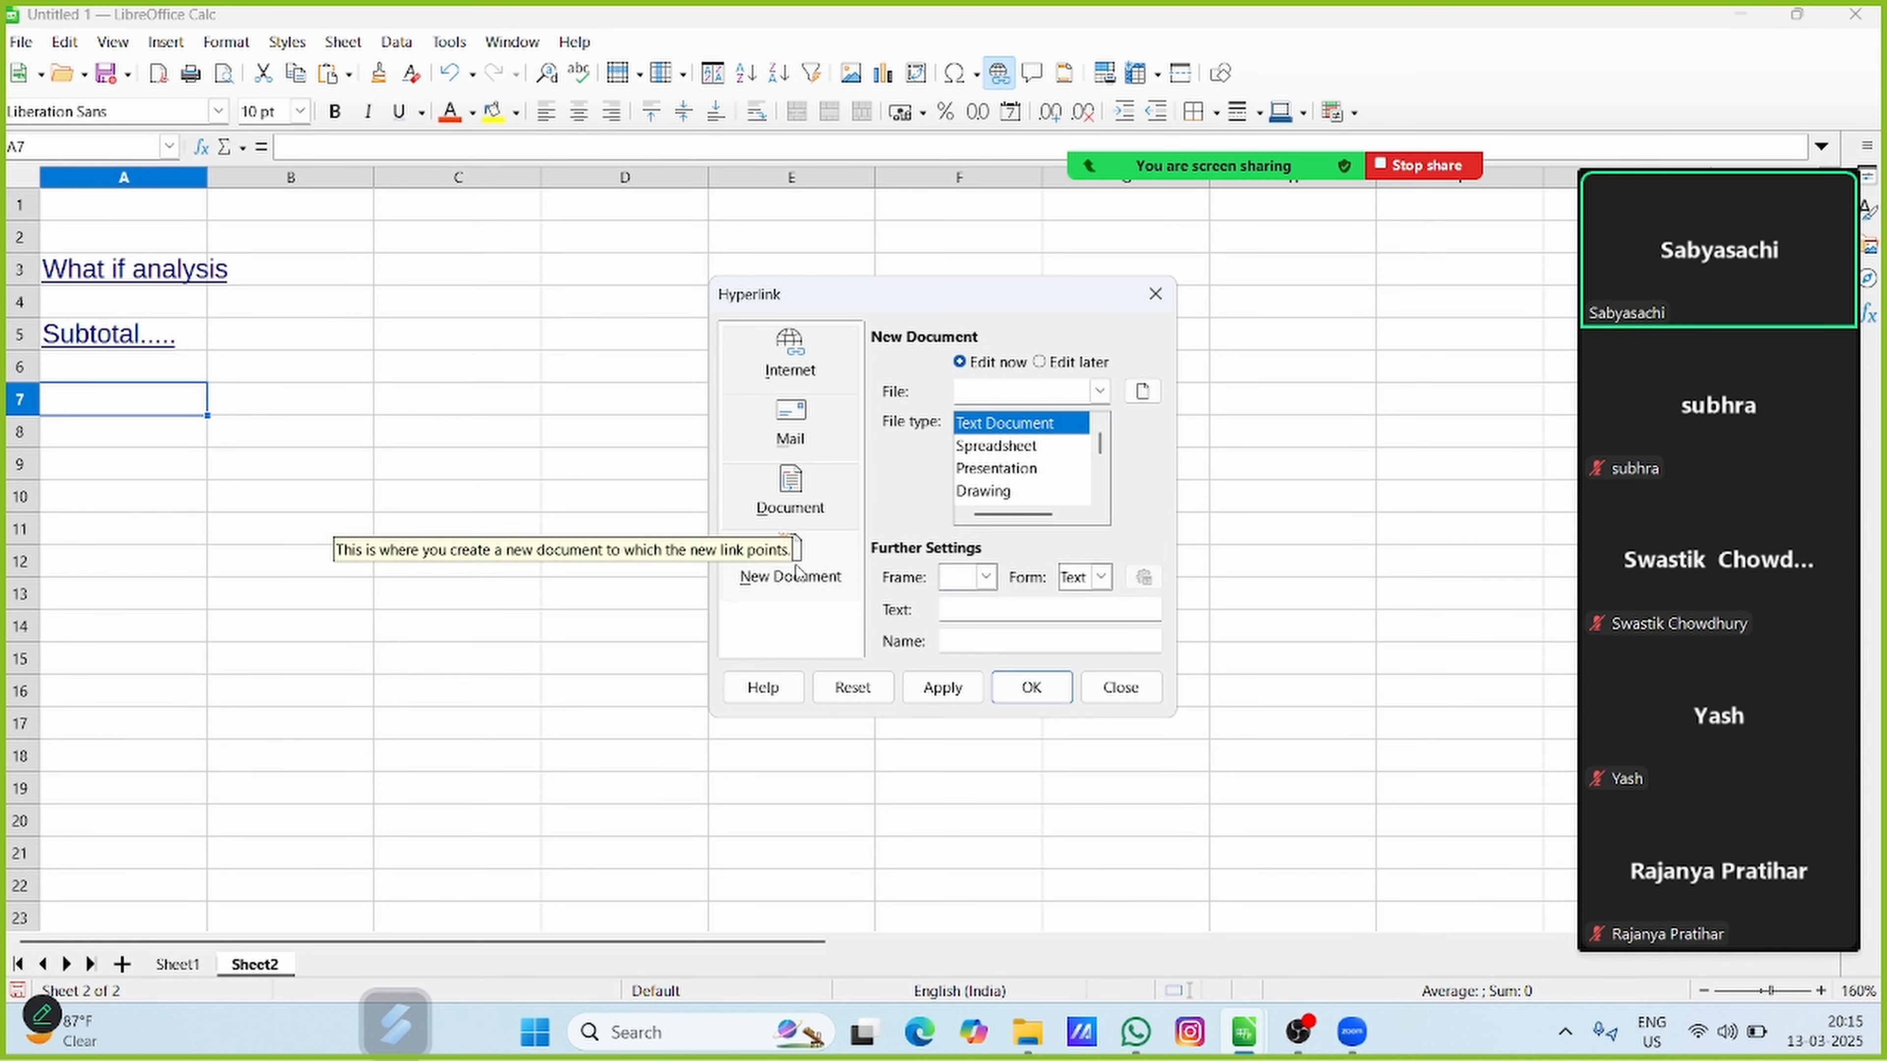
left_click(975, 446)
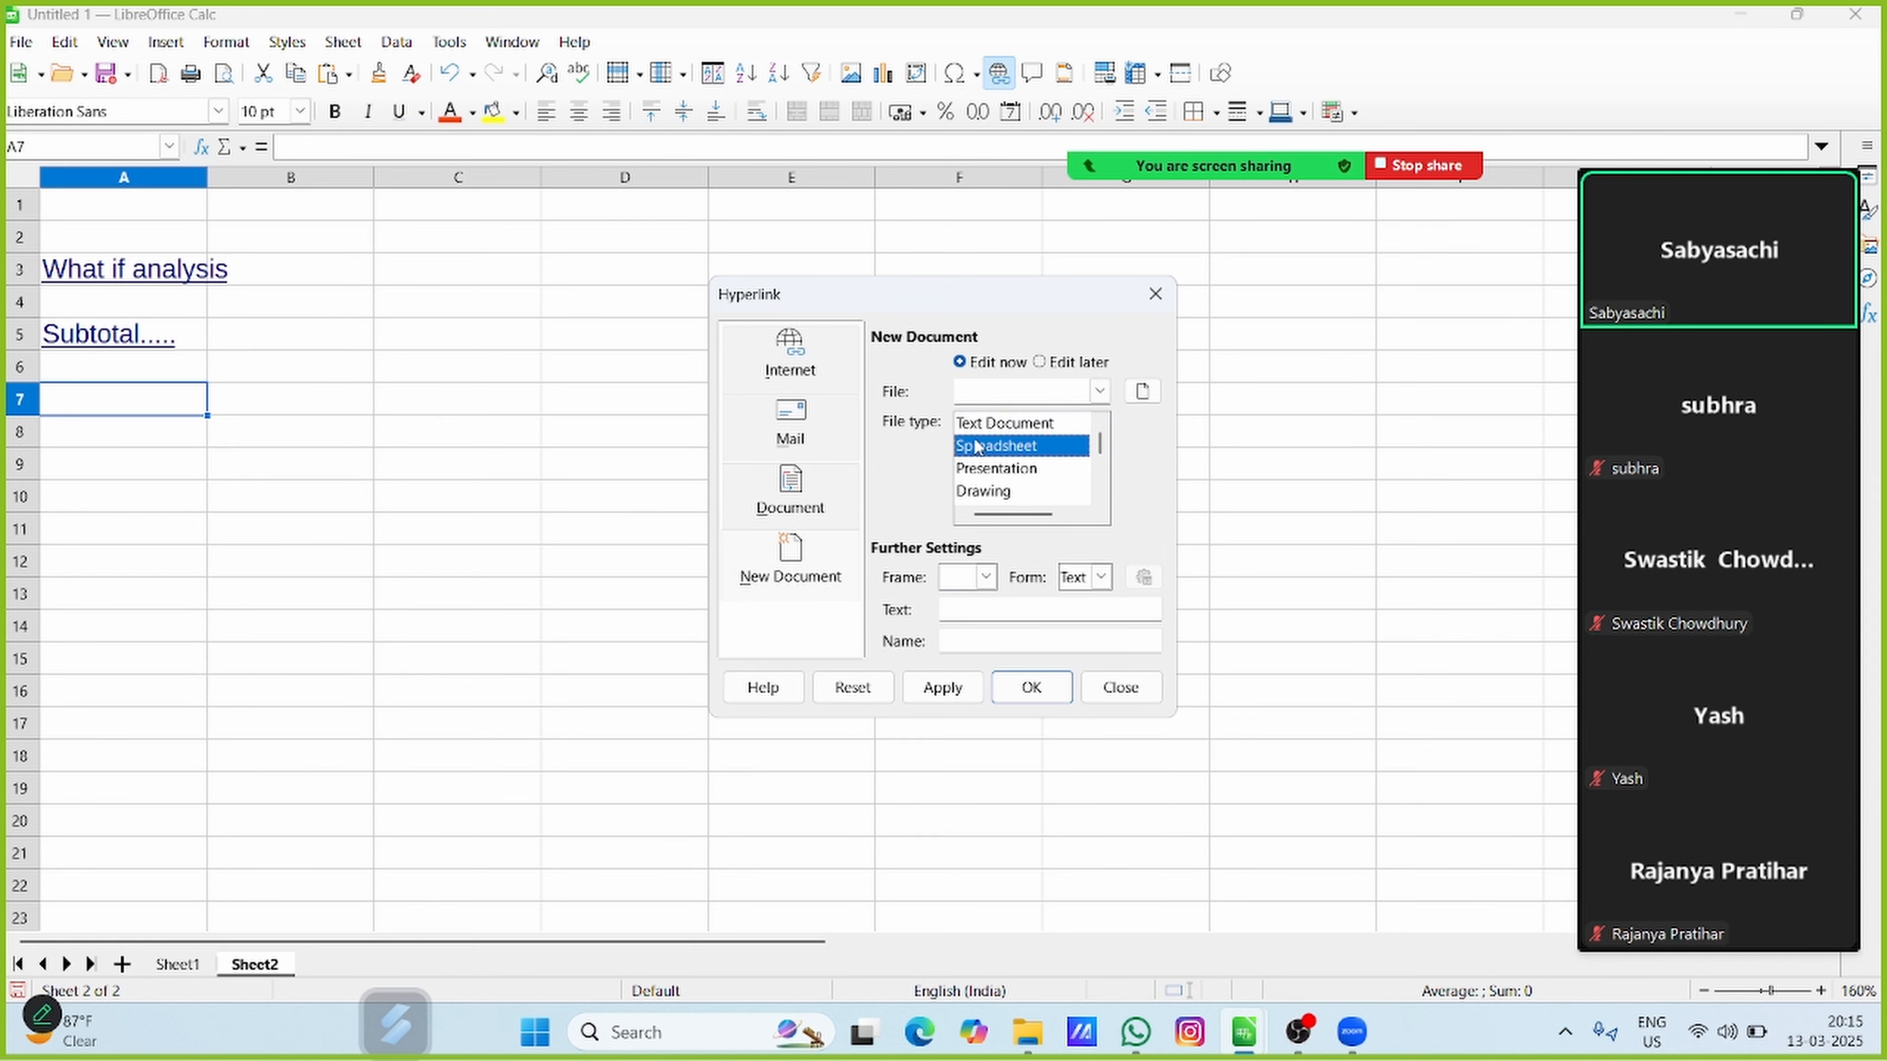
Name the new linked spreadsheet file abc and choose the Downloads folder as its location
left_click(982, 381)
type("abc")
left_click(1152, 395)
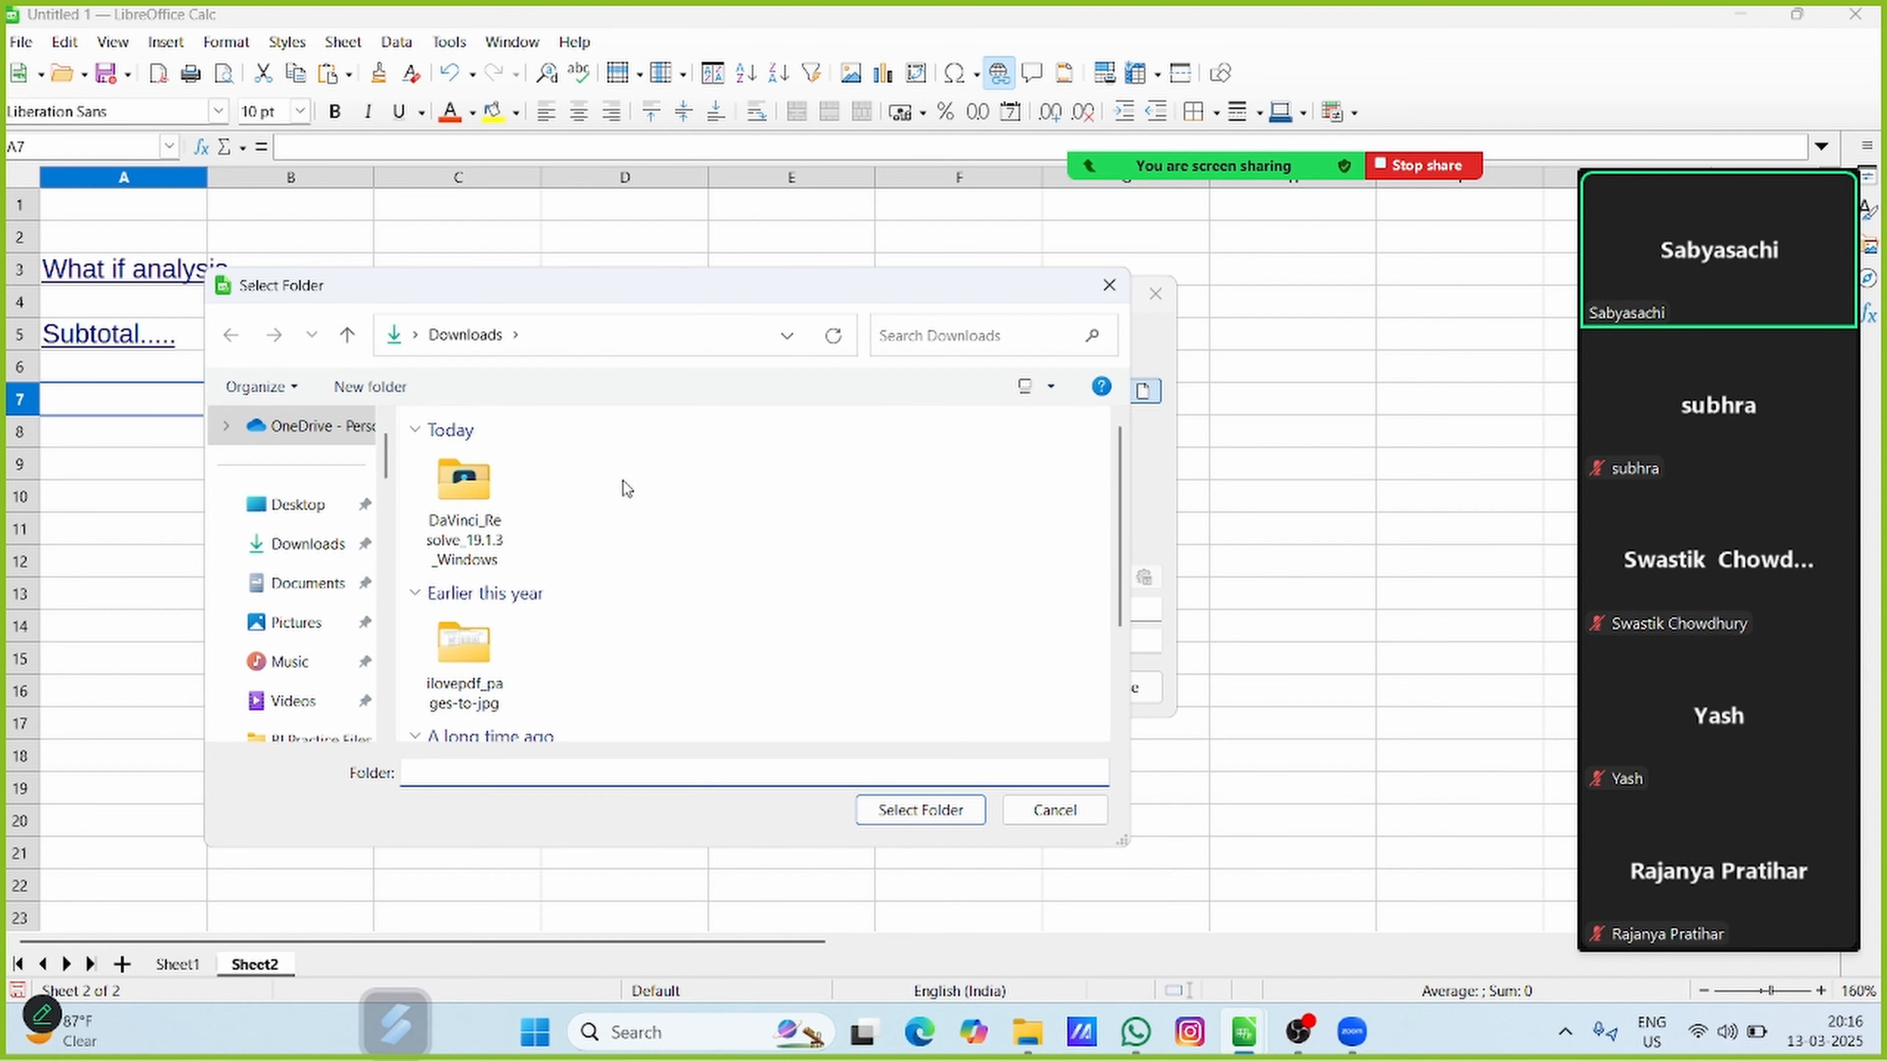
left_click(955, 813)
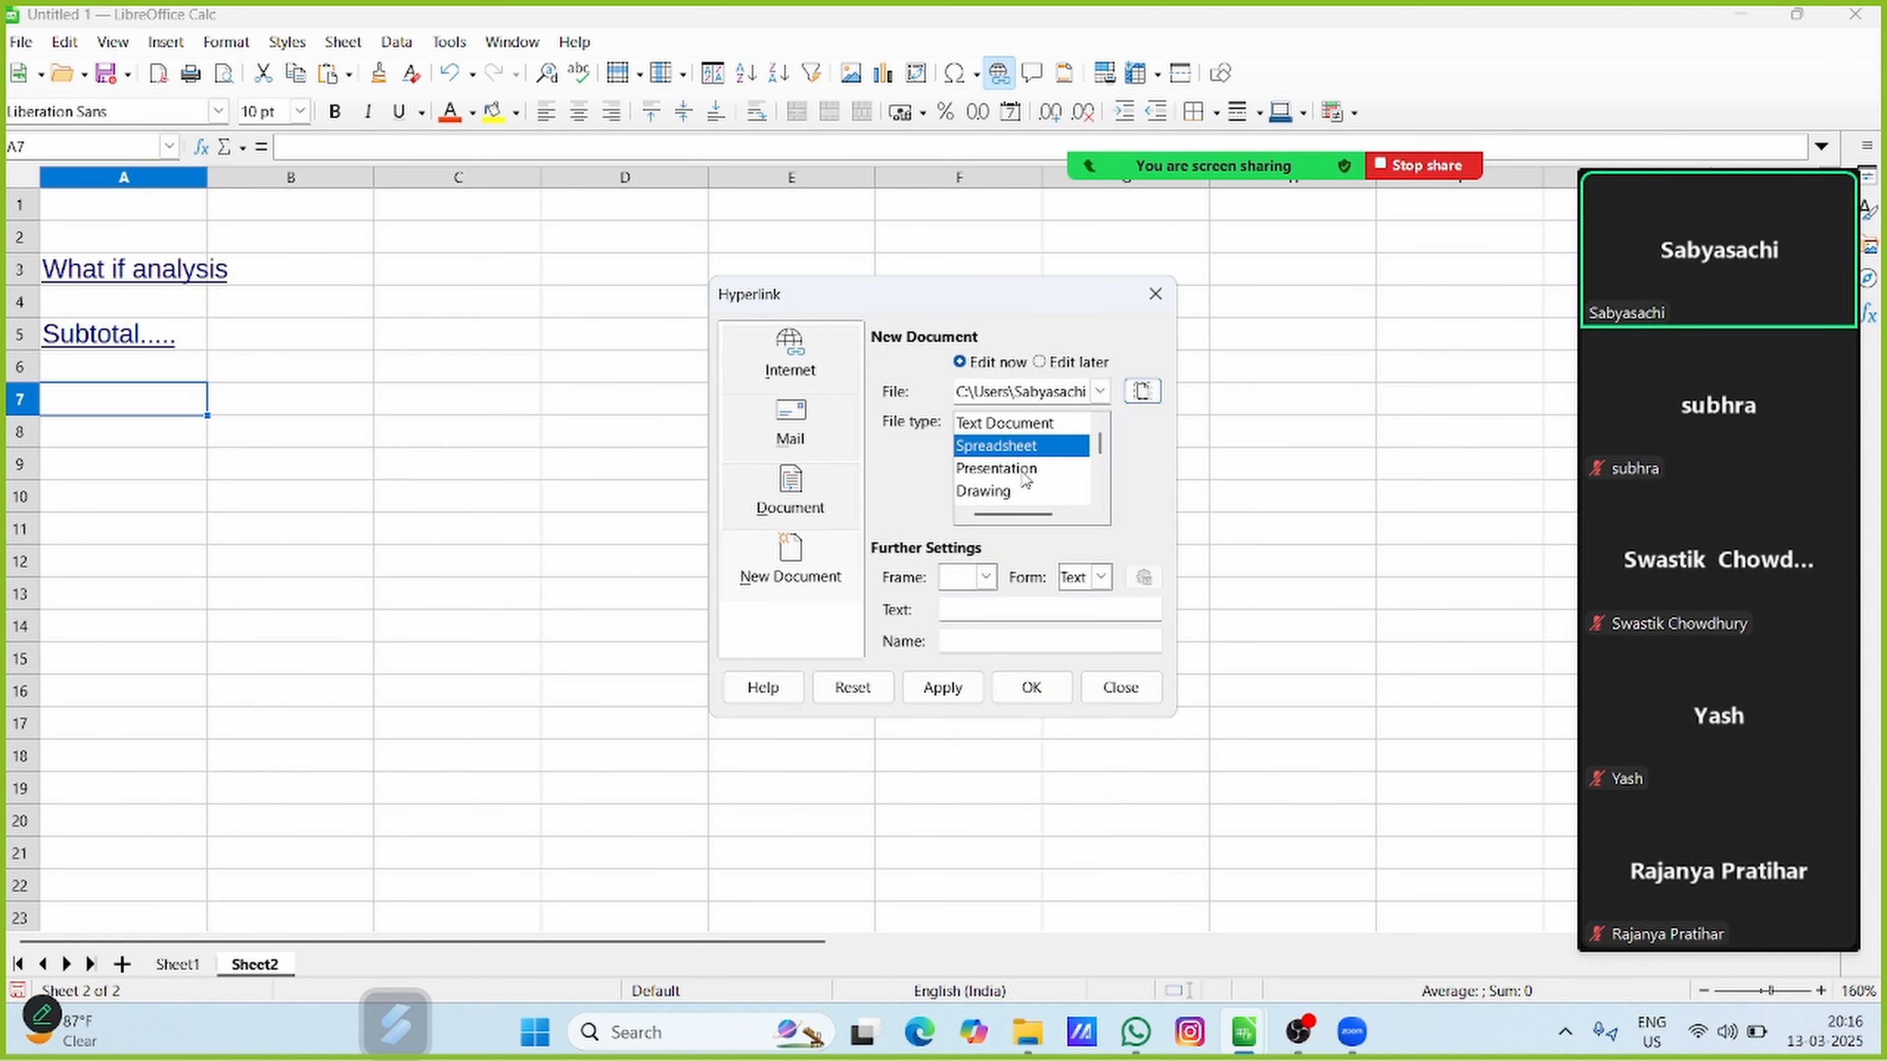
left_click(1020, 449)
Set the link's display text to "new spreadsheet" and insert the hyperlink in cell A7
left_click(987, 609)
left_click(987, 610)
type("new s")
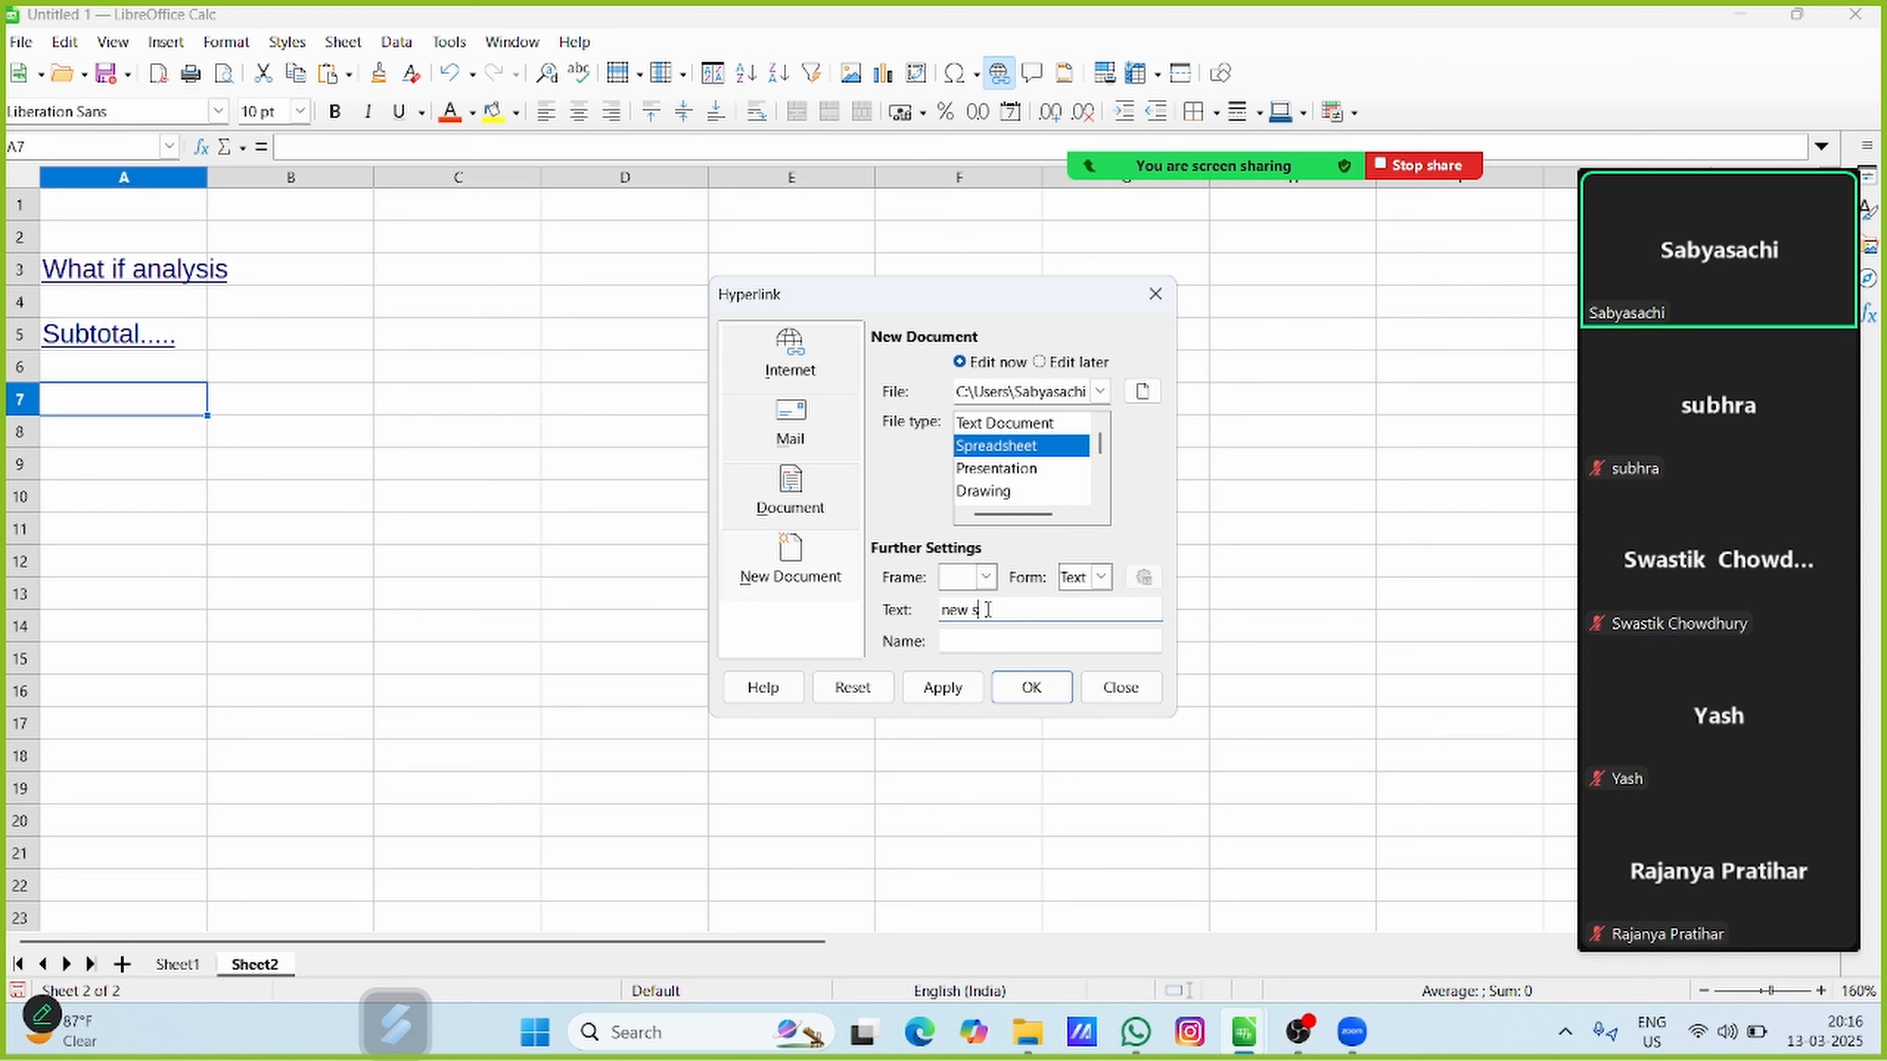
type("preadsheet")
left_click(942, 687)
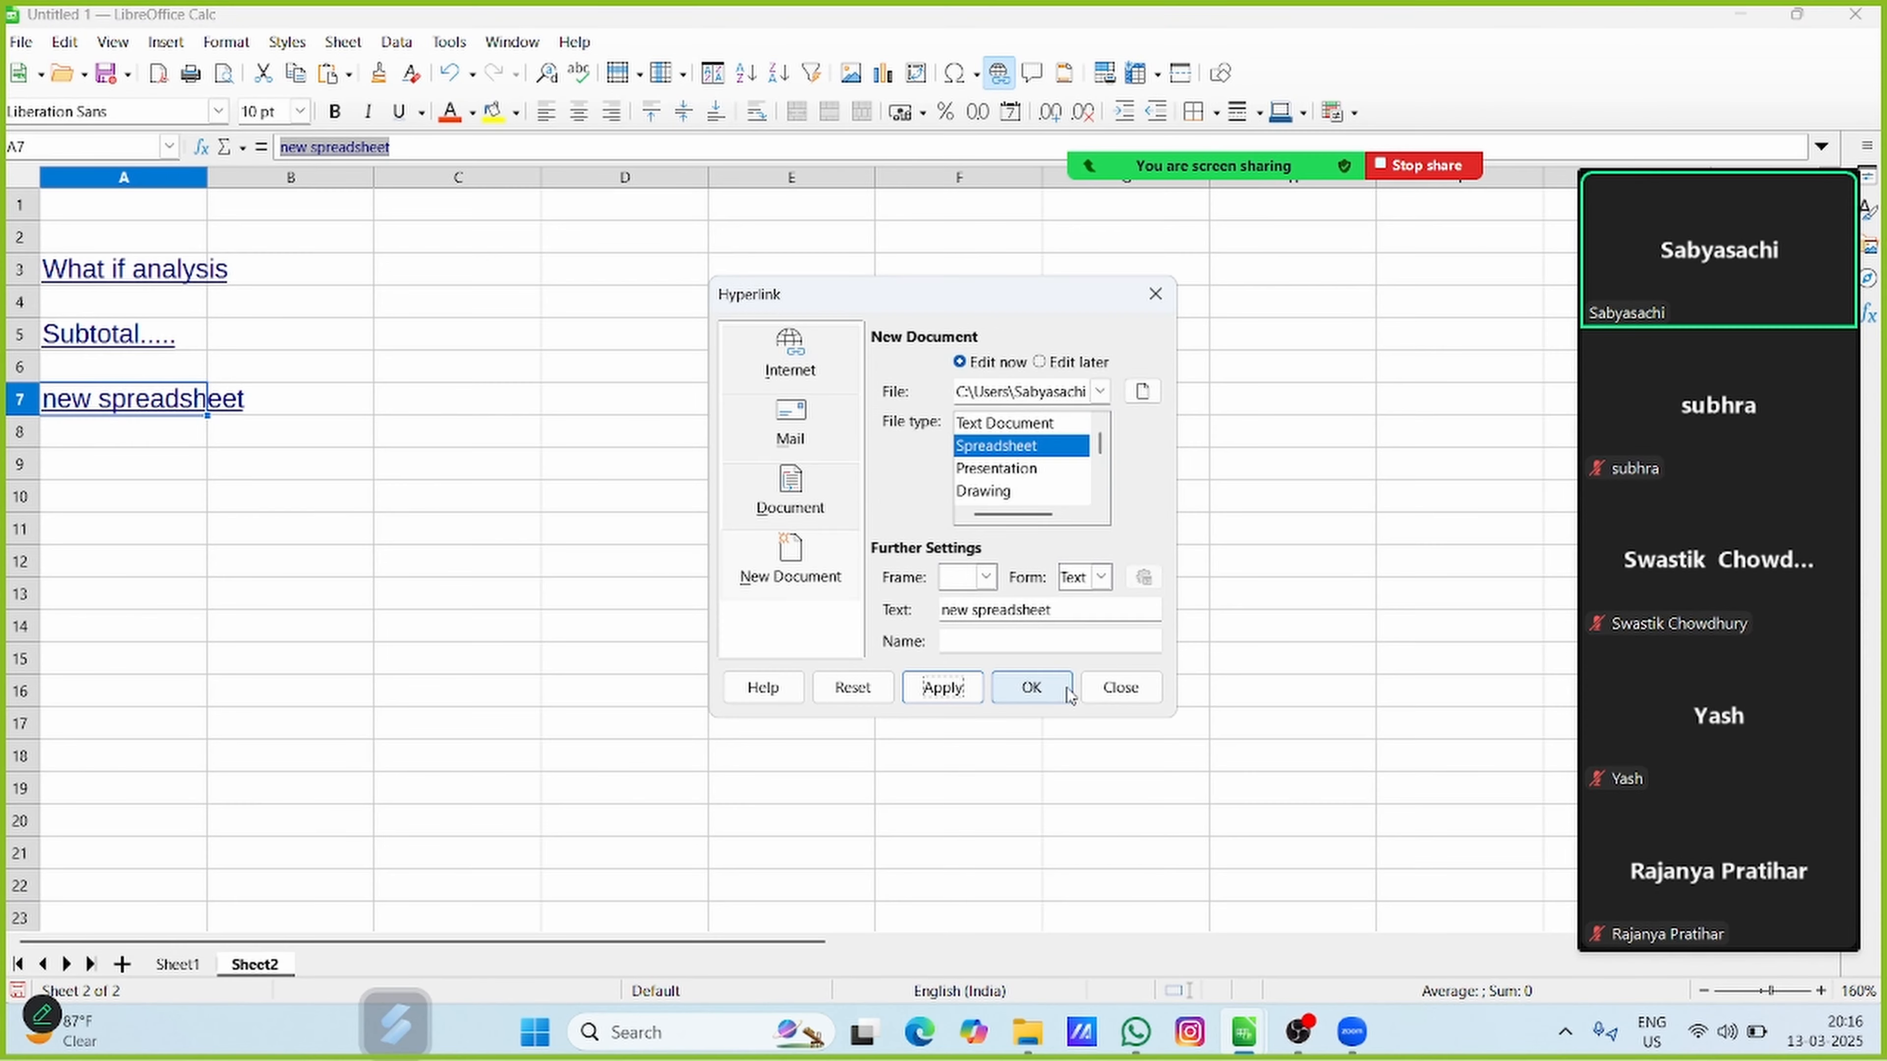
left_click(1068, 690)
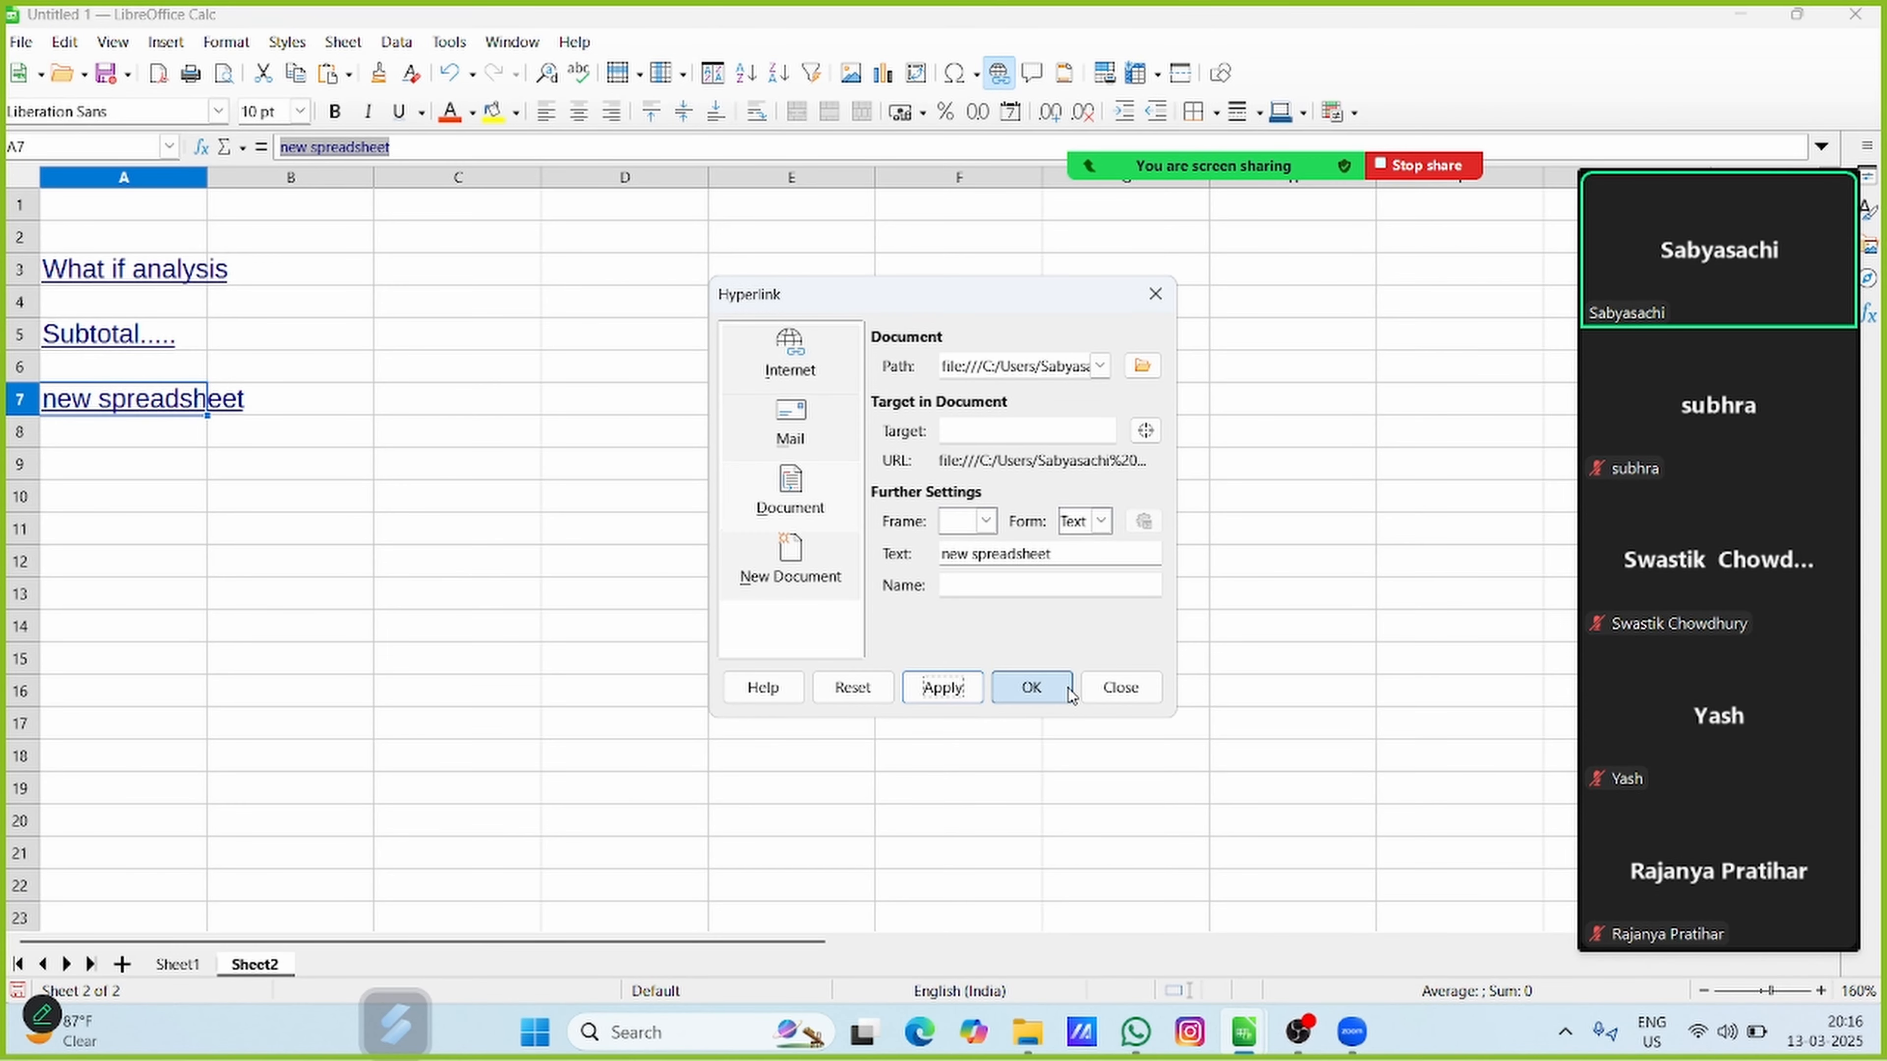
left_click(9, 404)
Follow the new spreadsheet hyperlink in A7 to open abc.ods
left_click(168, 505)
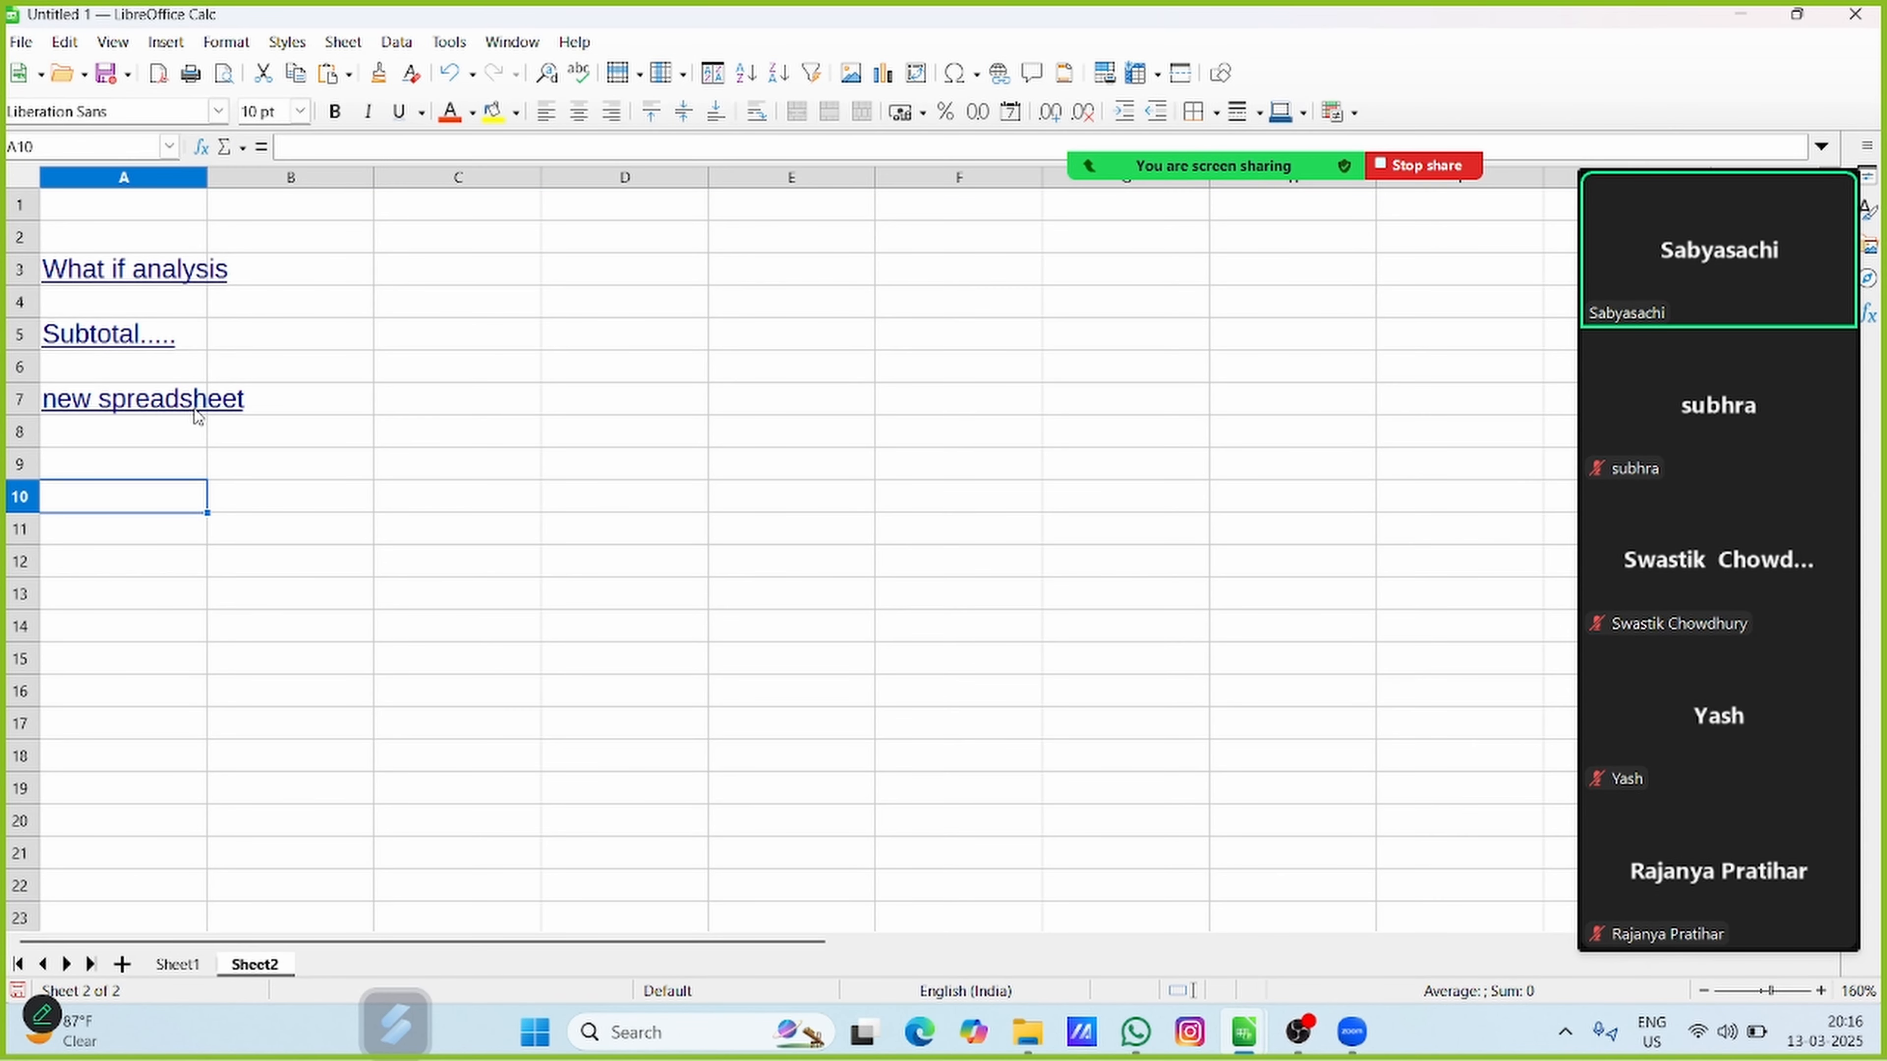
left_click(194, 467)
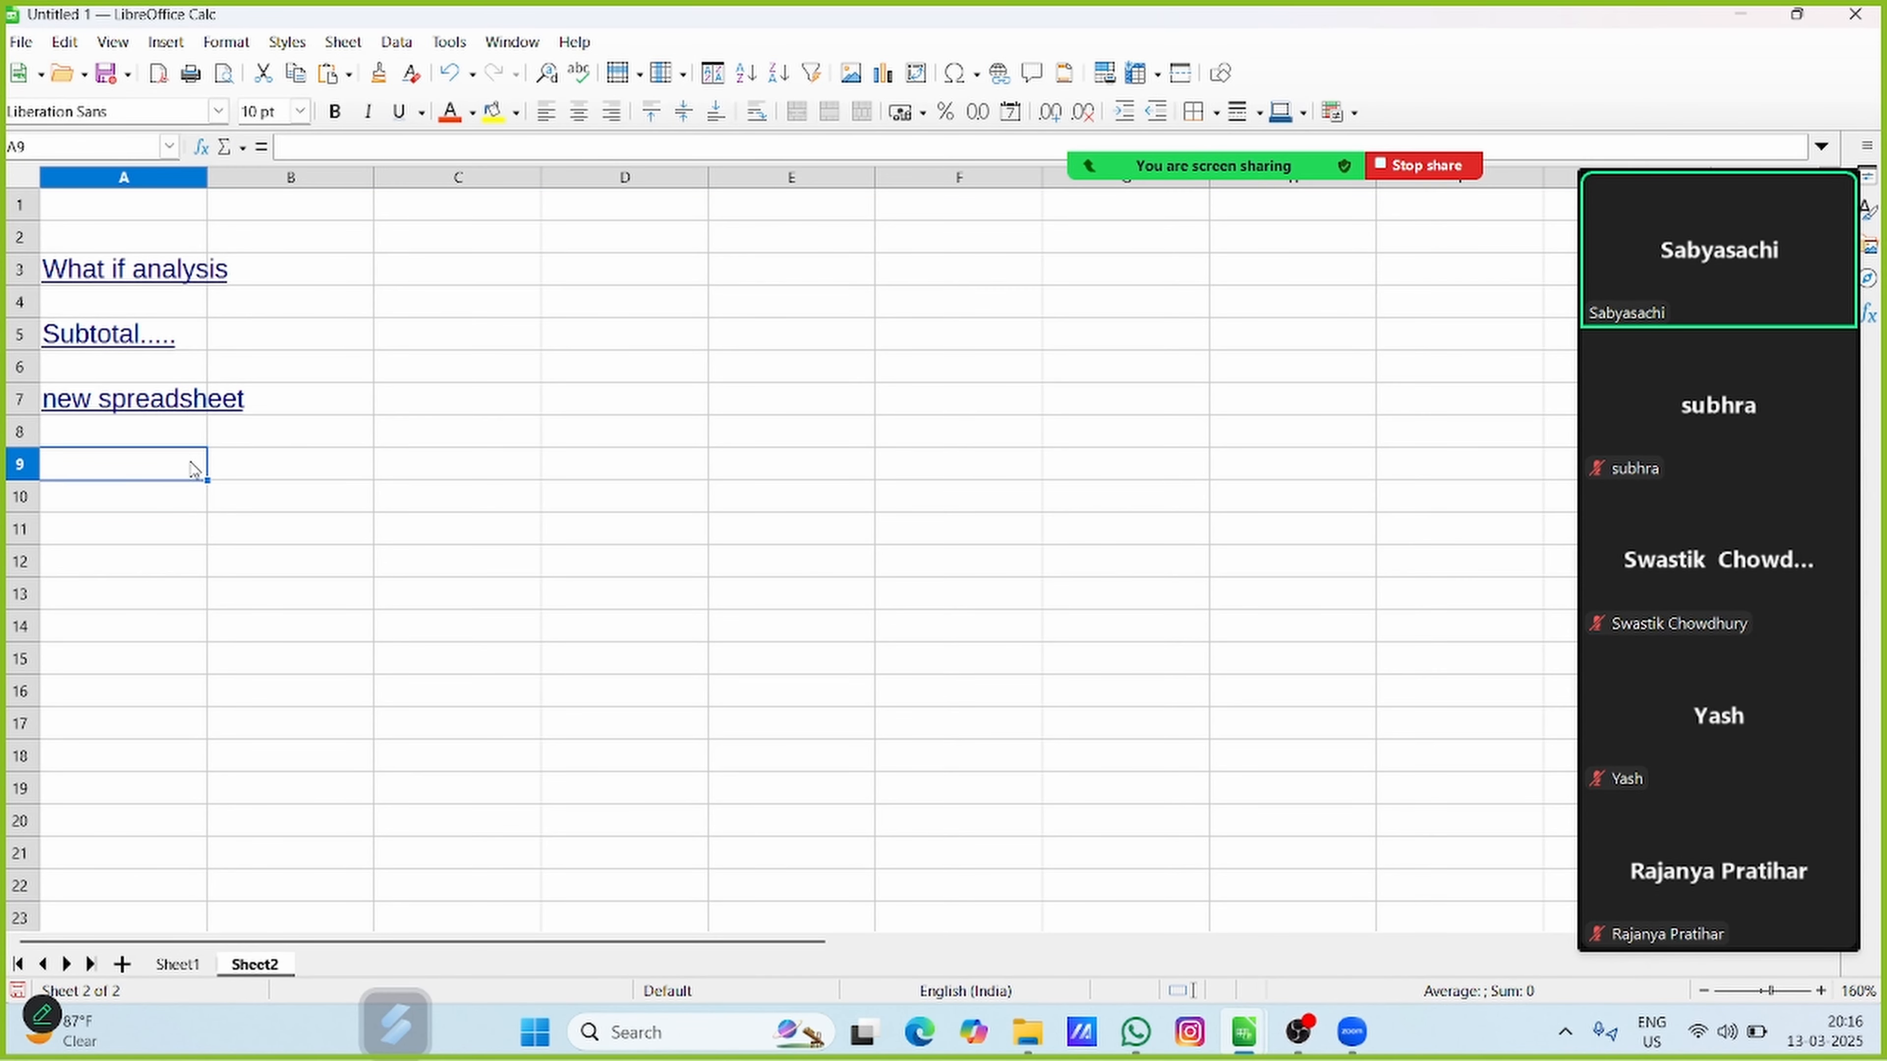
left_click(175, 406, "ctrl")
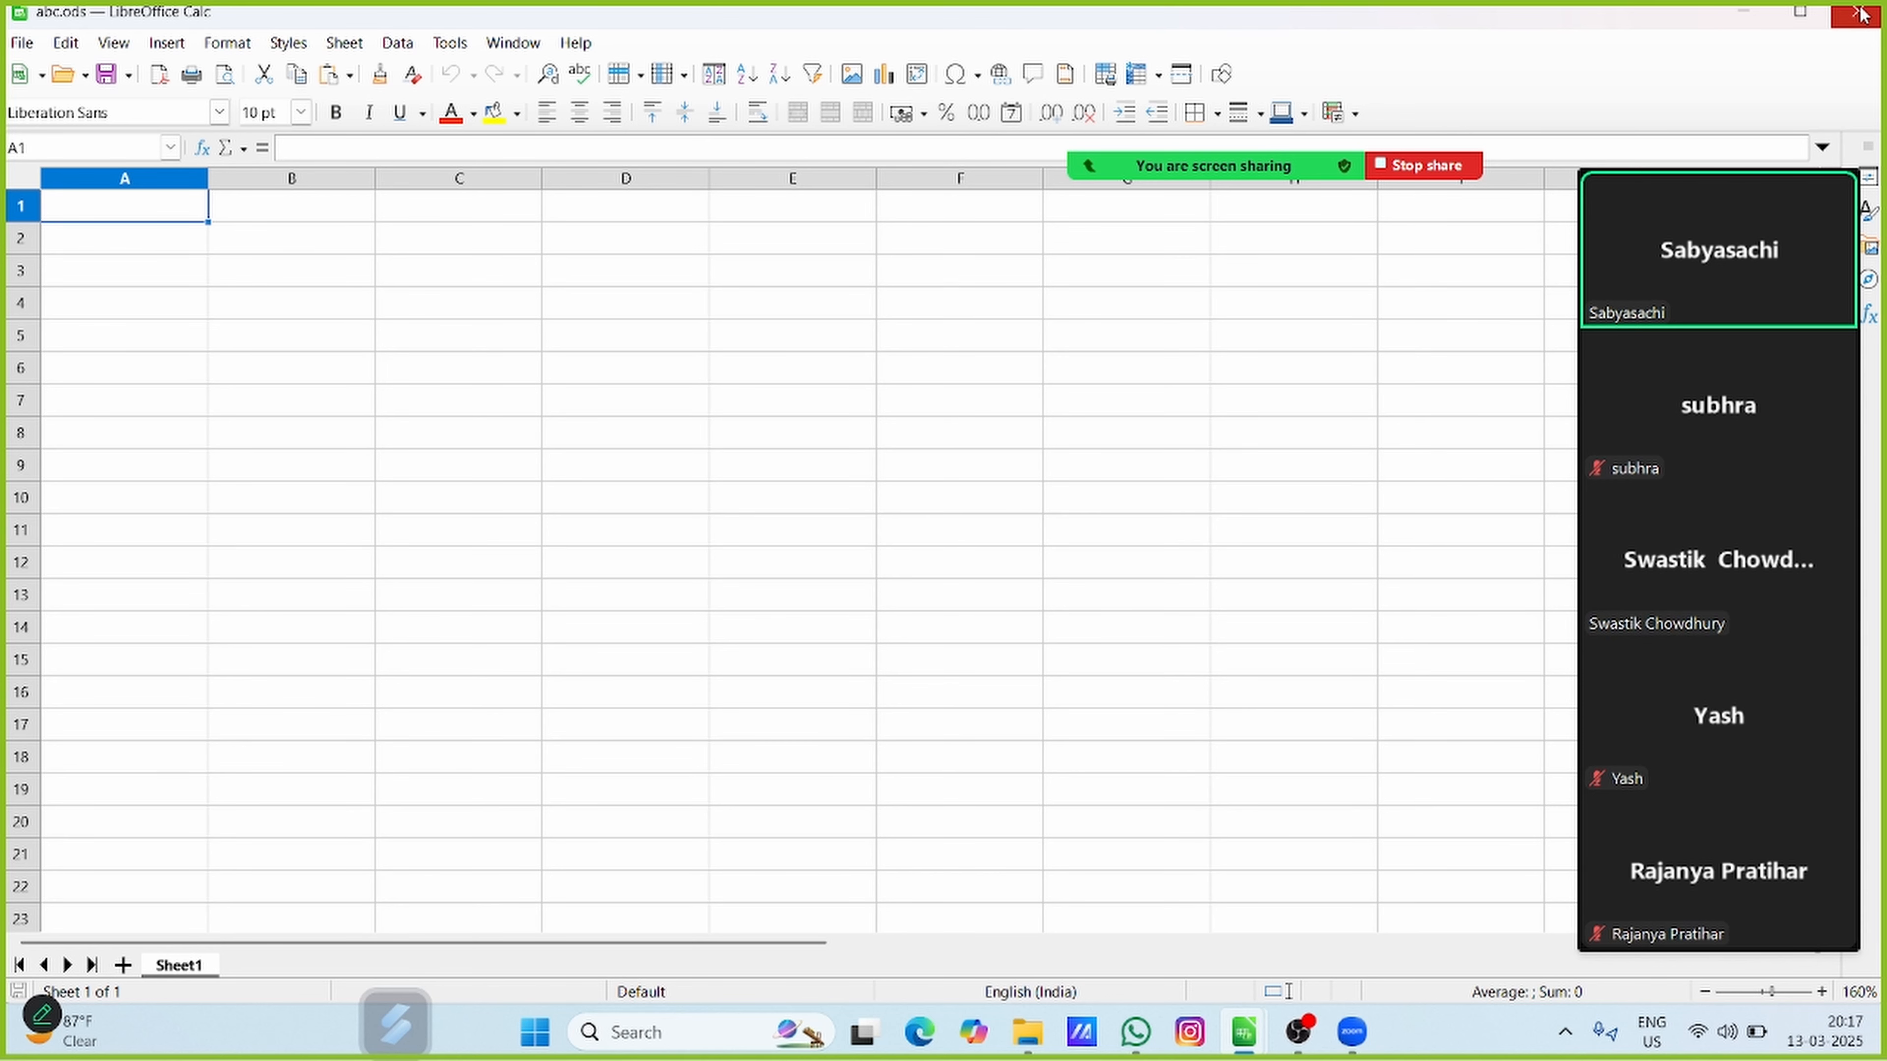
Switch to File Explorer, locate the abc file in the Downloads folder, and return to the links sheet by closing abc.ods
left_click(1026, 1033)
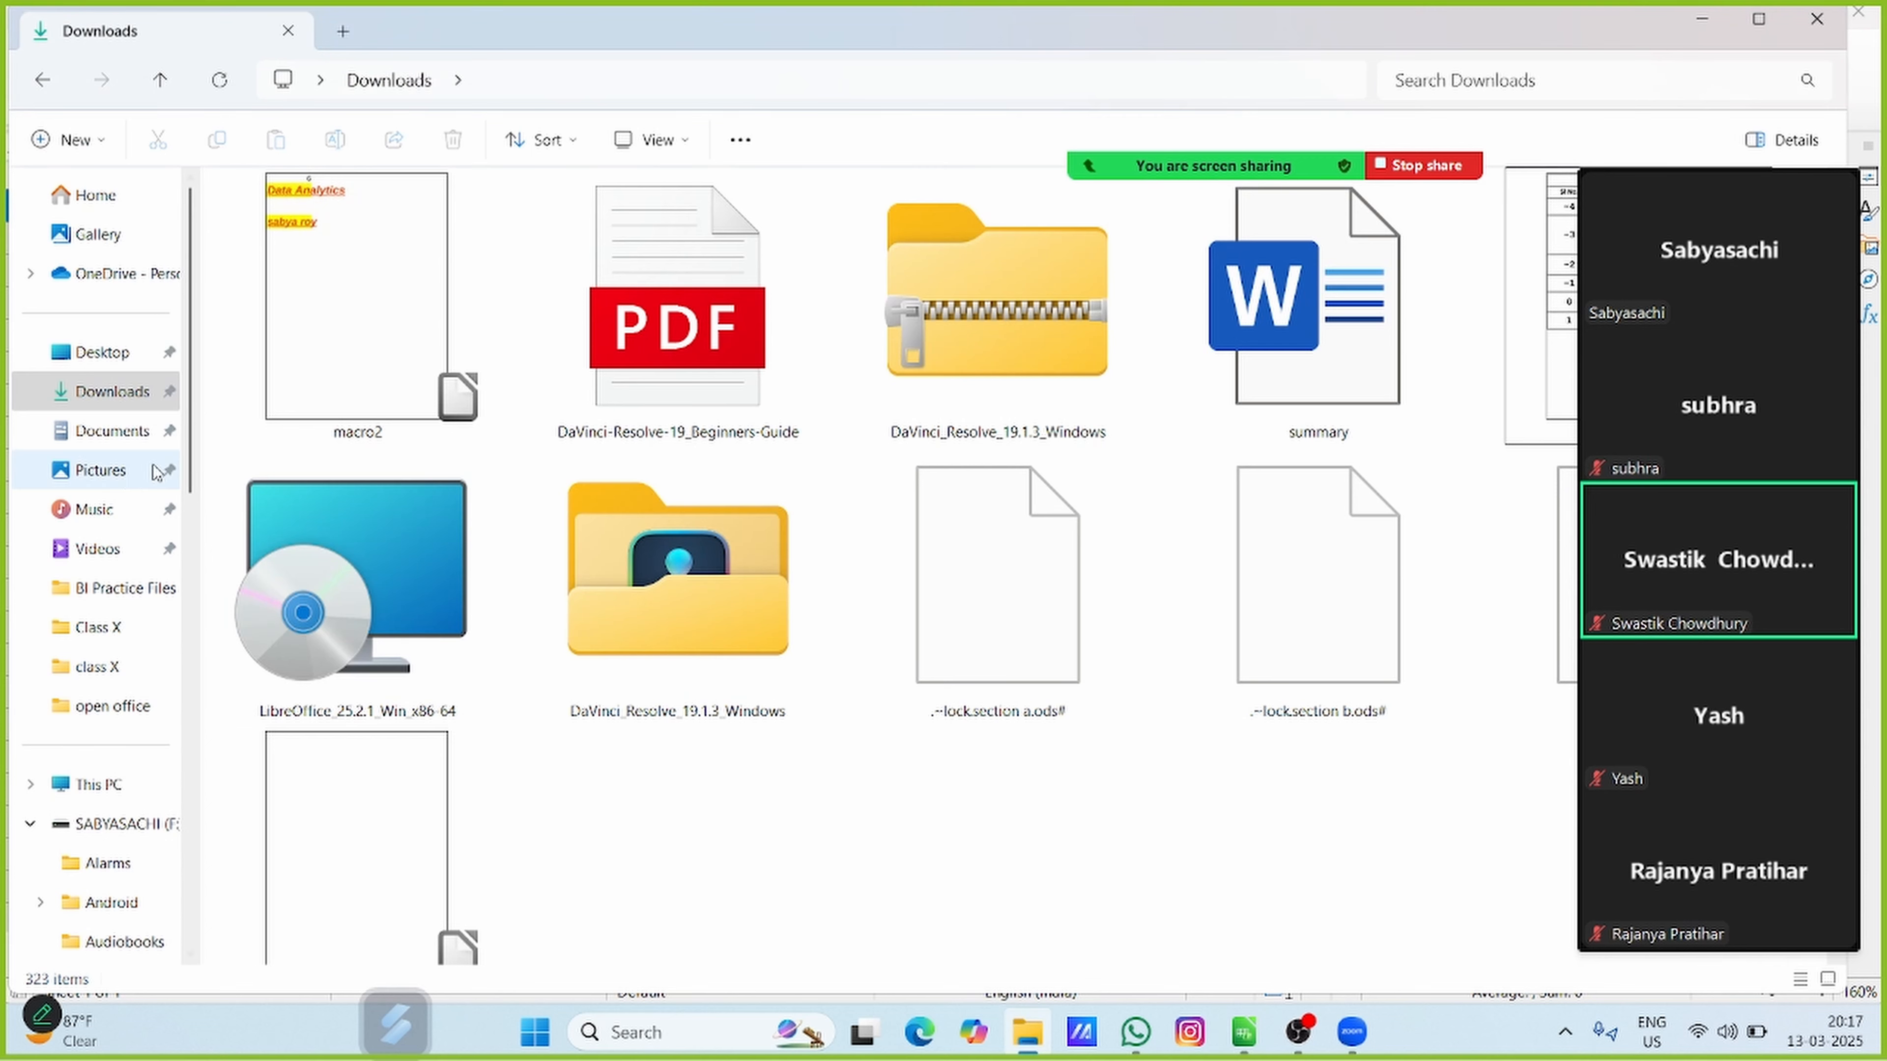
left_click(125, 472)
left_click(114, 398)
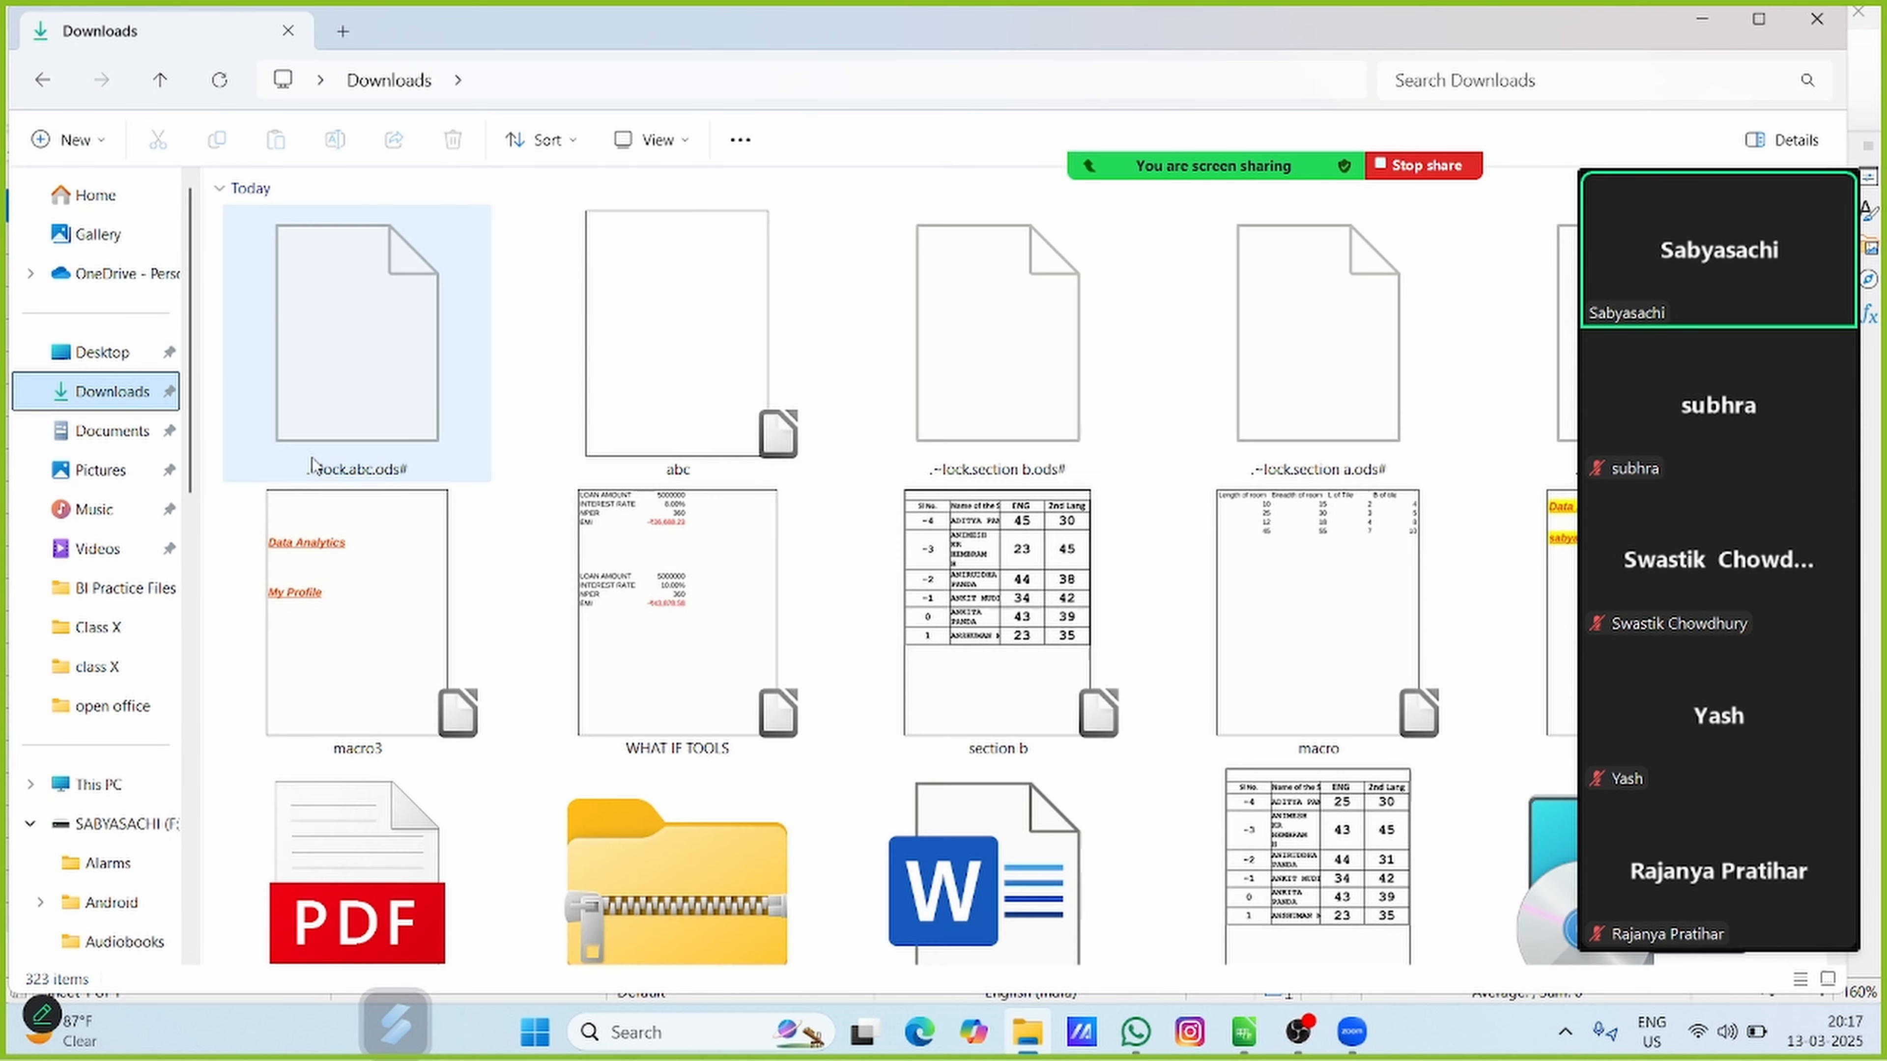
left_click(712, 341)
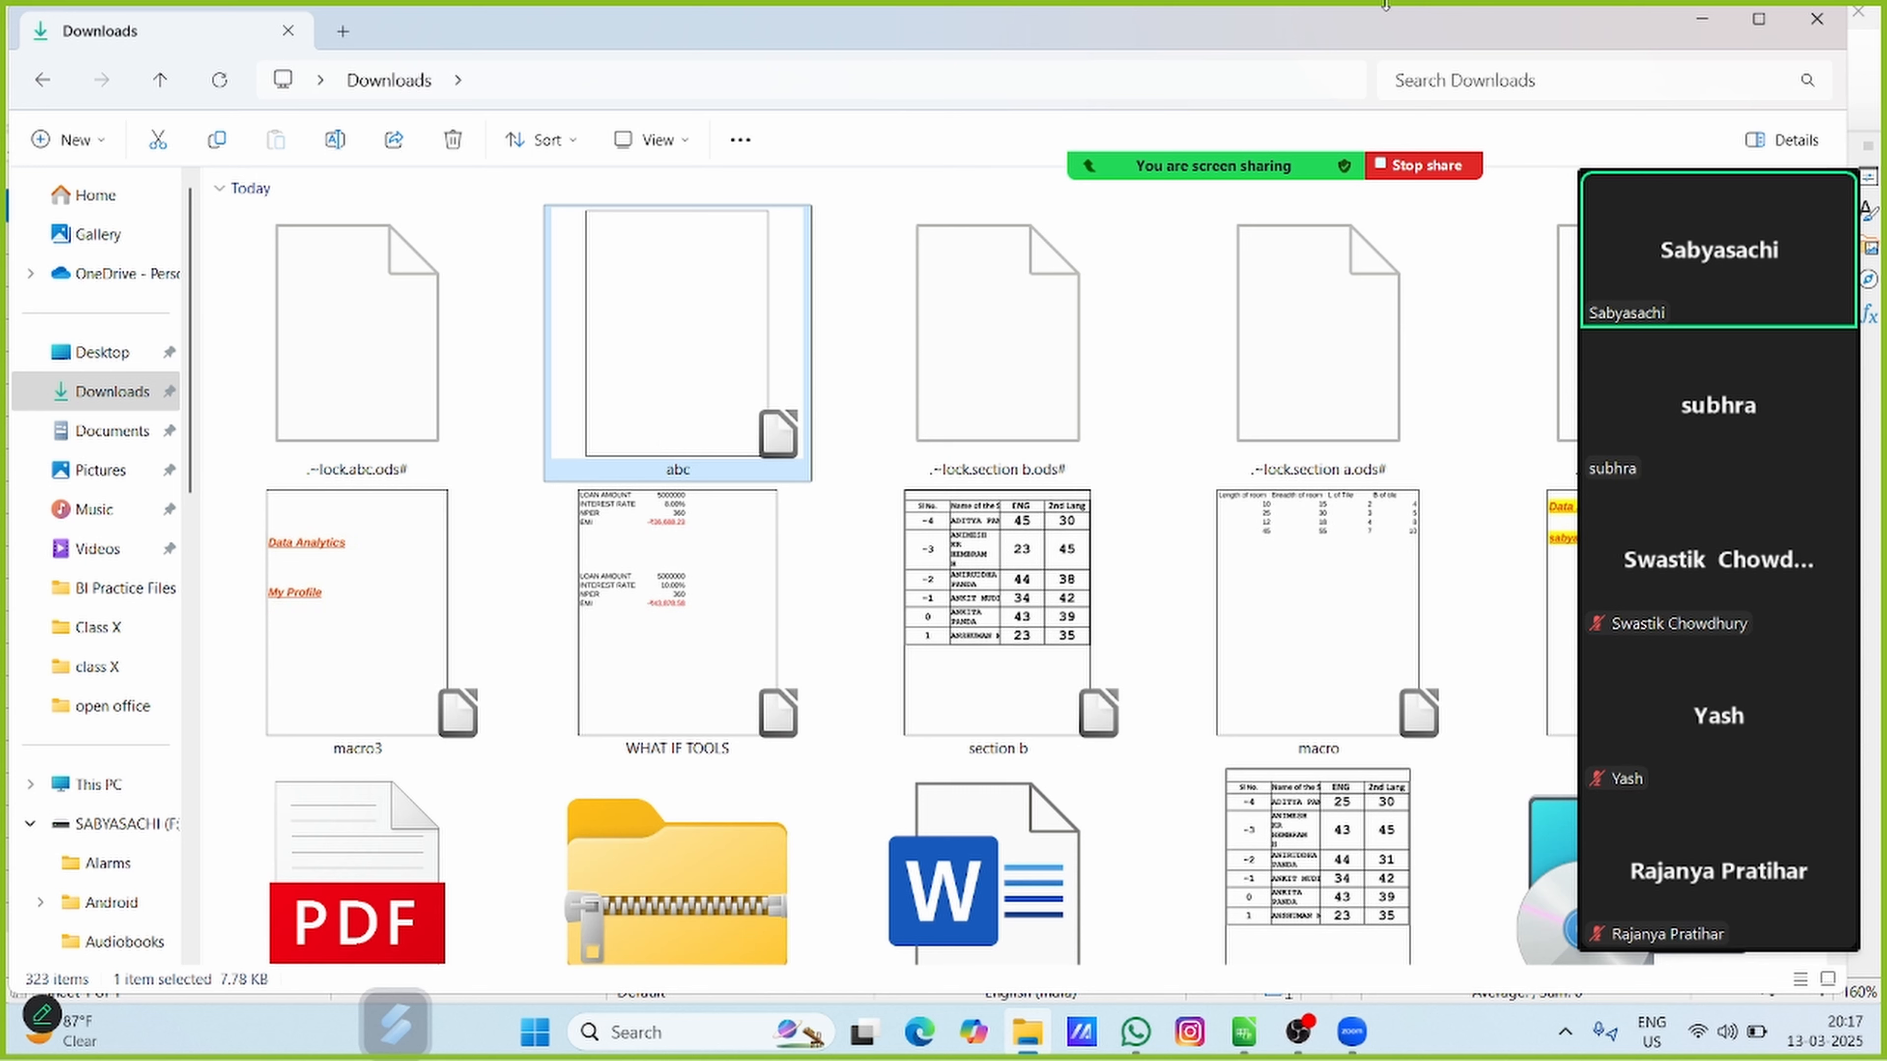
left_click(1703, 22)
left_click(1858, 12)
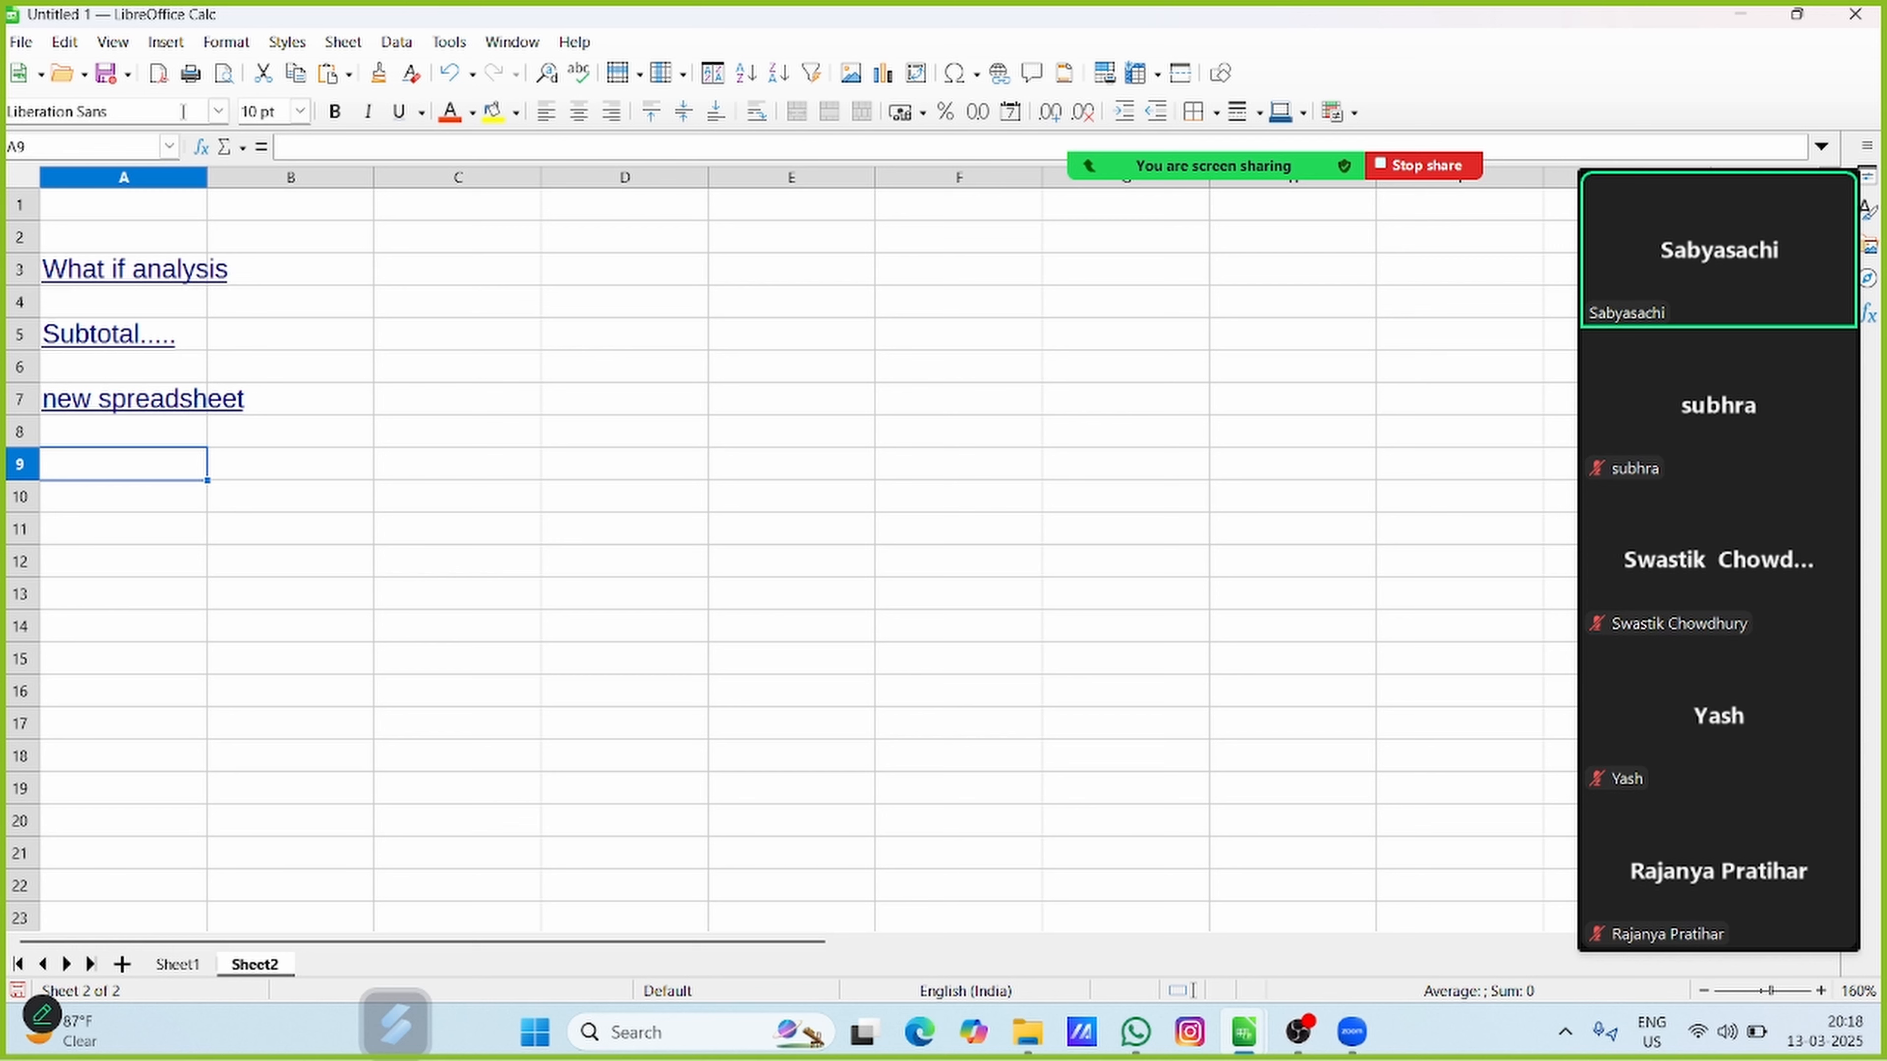
left_click(356, 42)
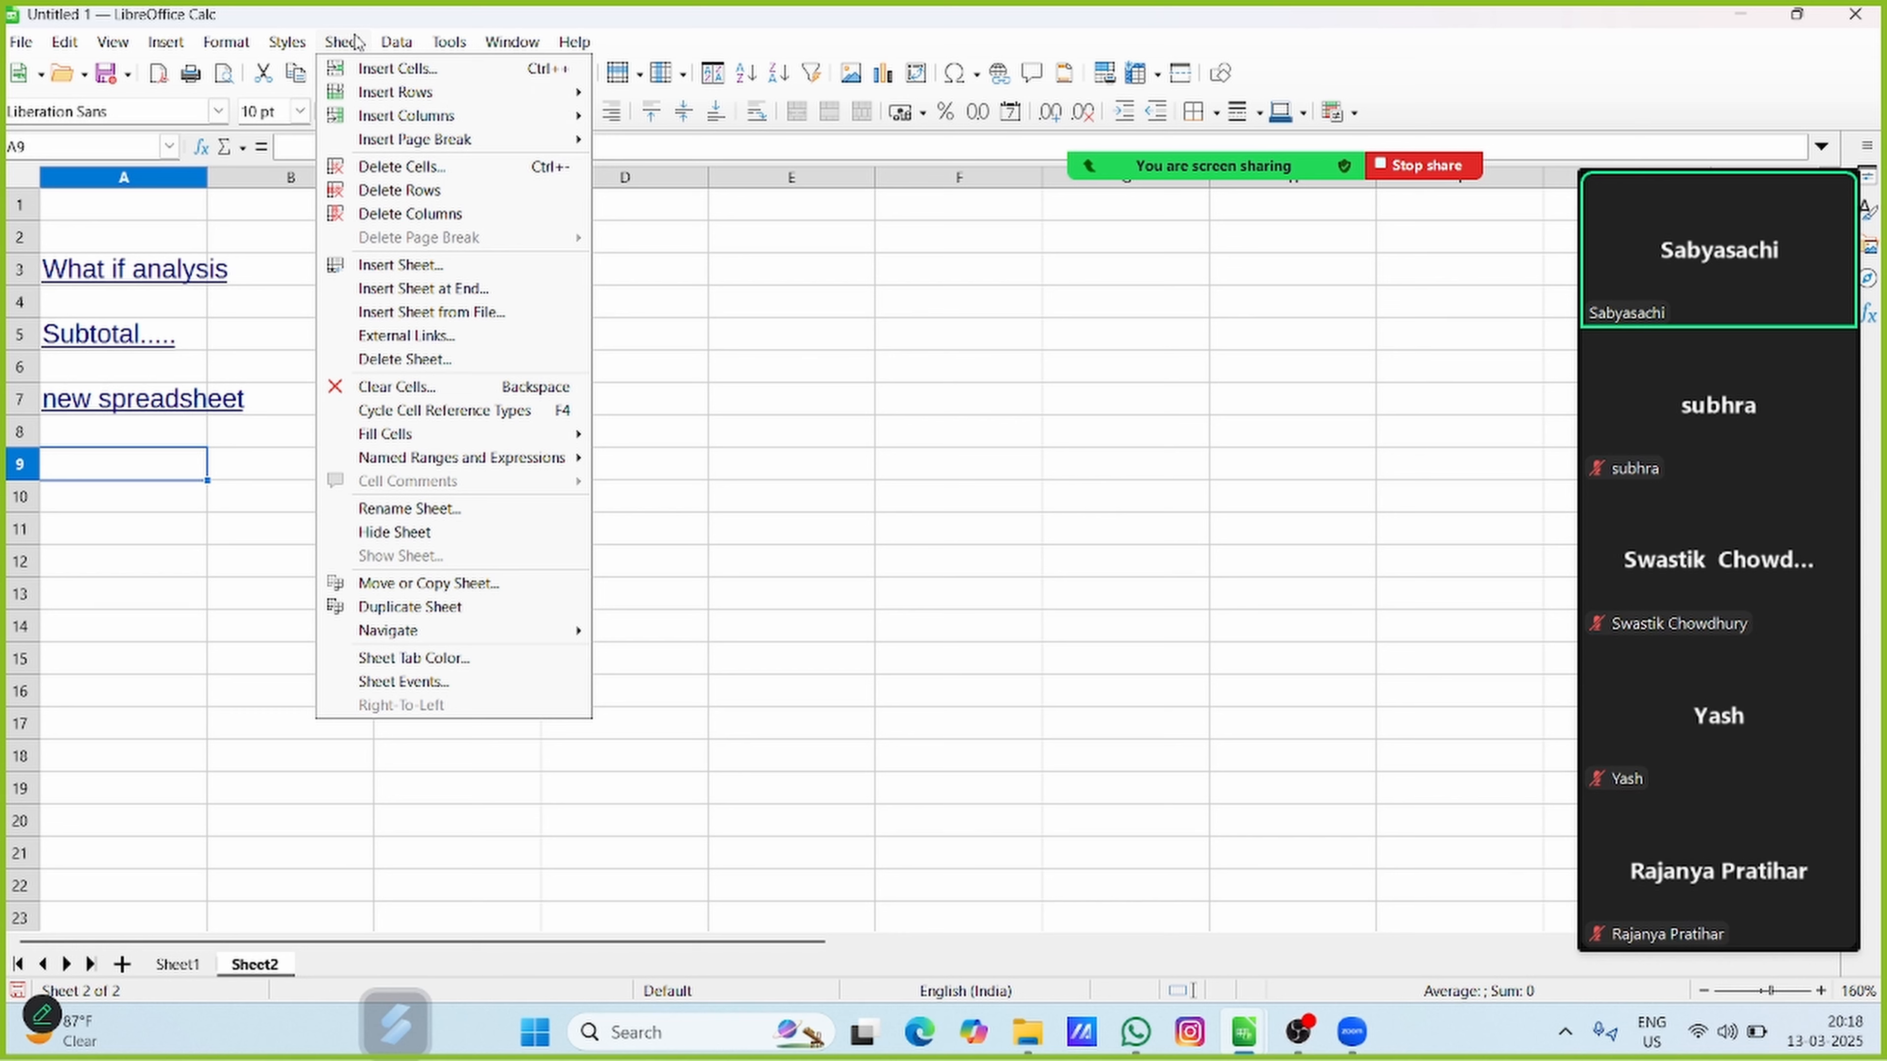
mouse_move(389, 38)
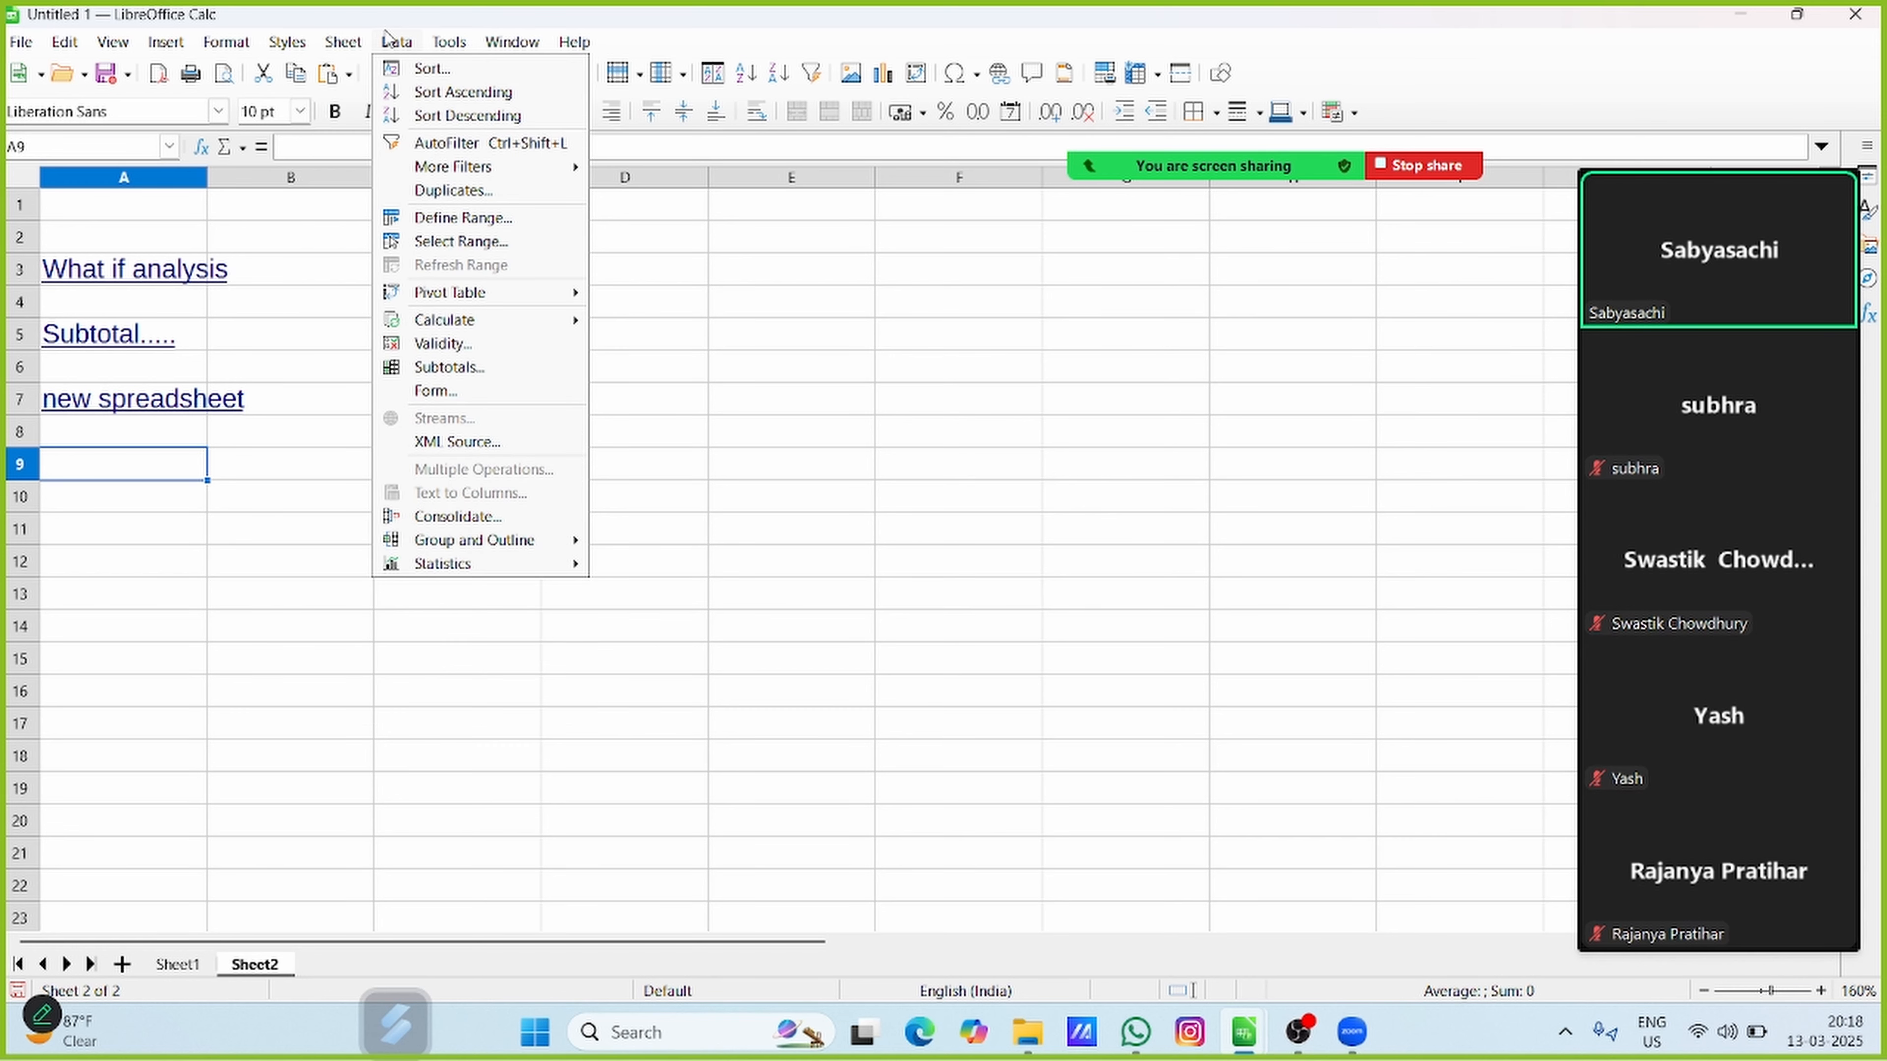
left_click(388, 38)
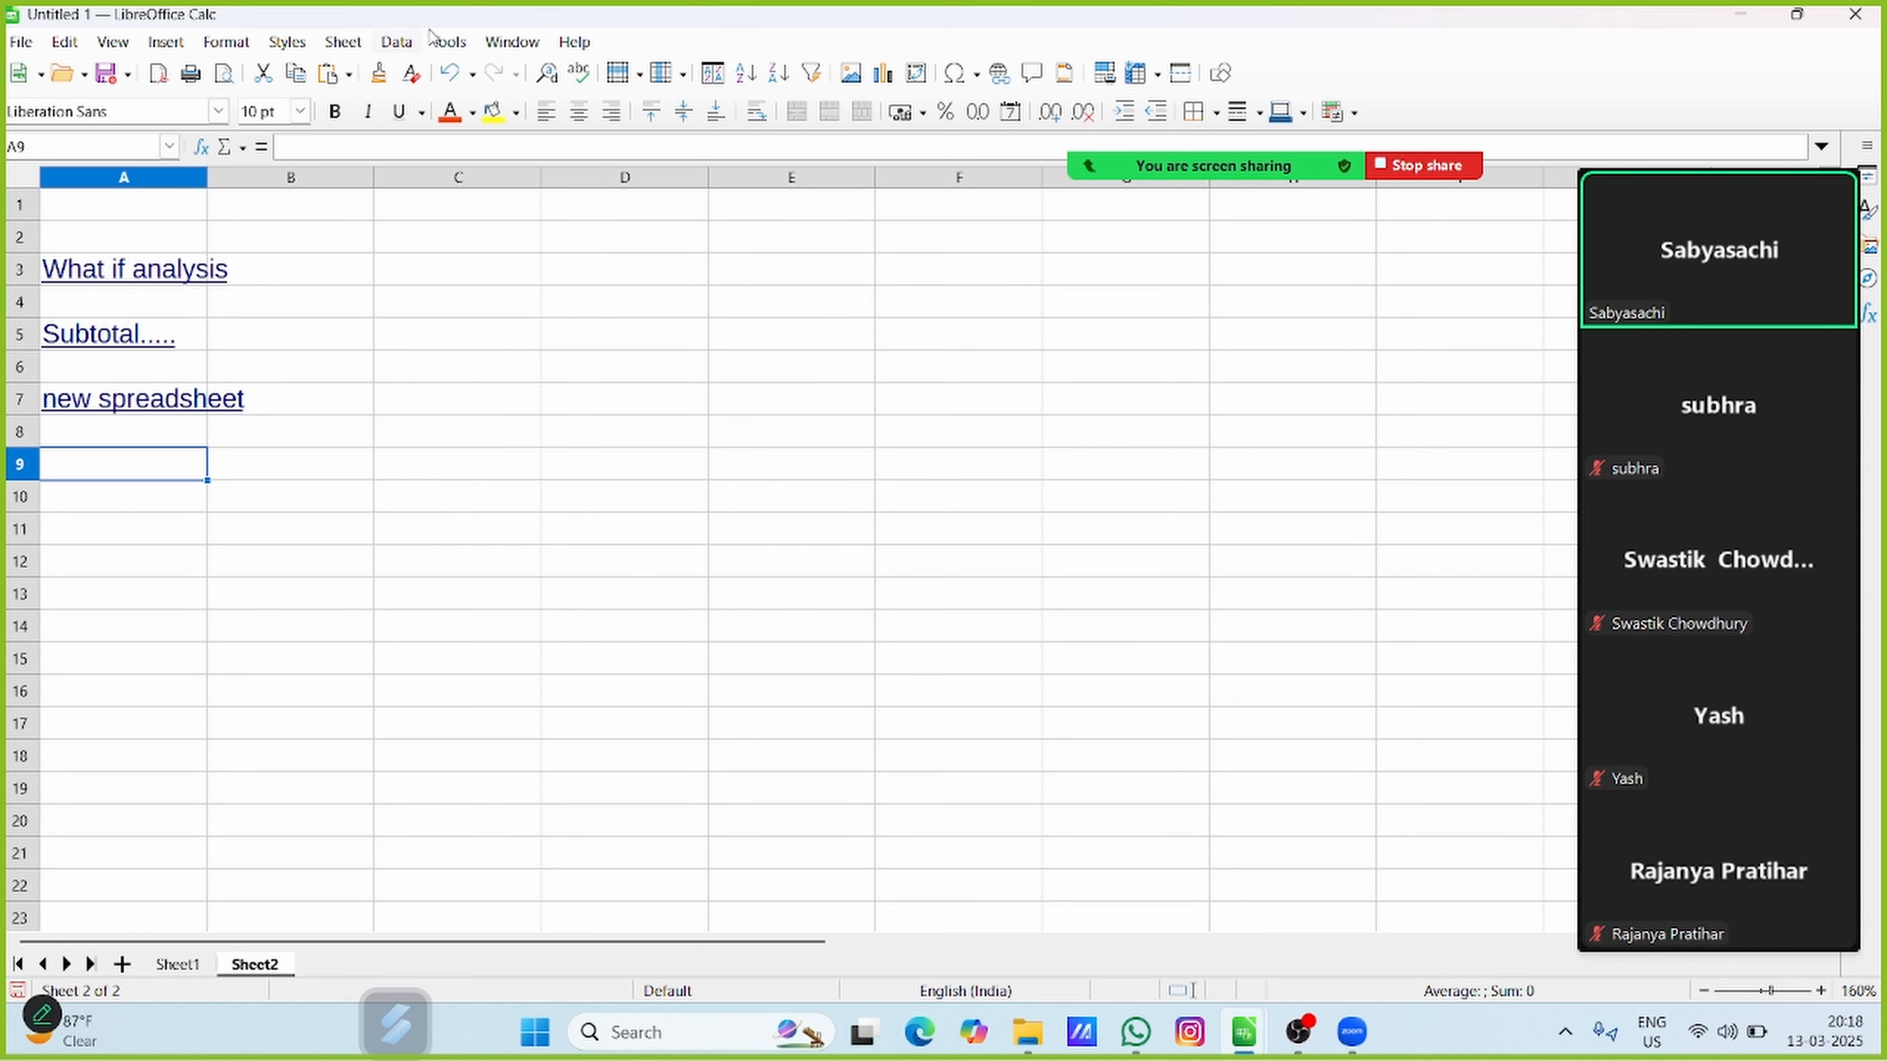
left_click(446, 39)
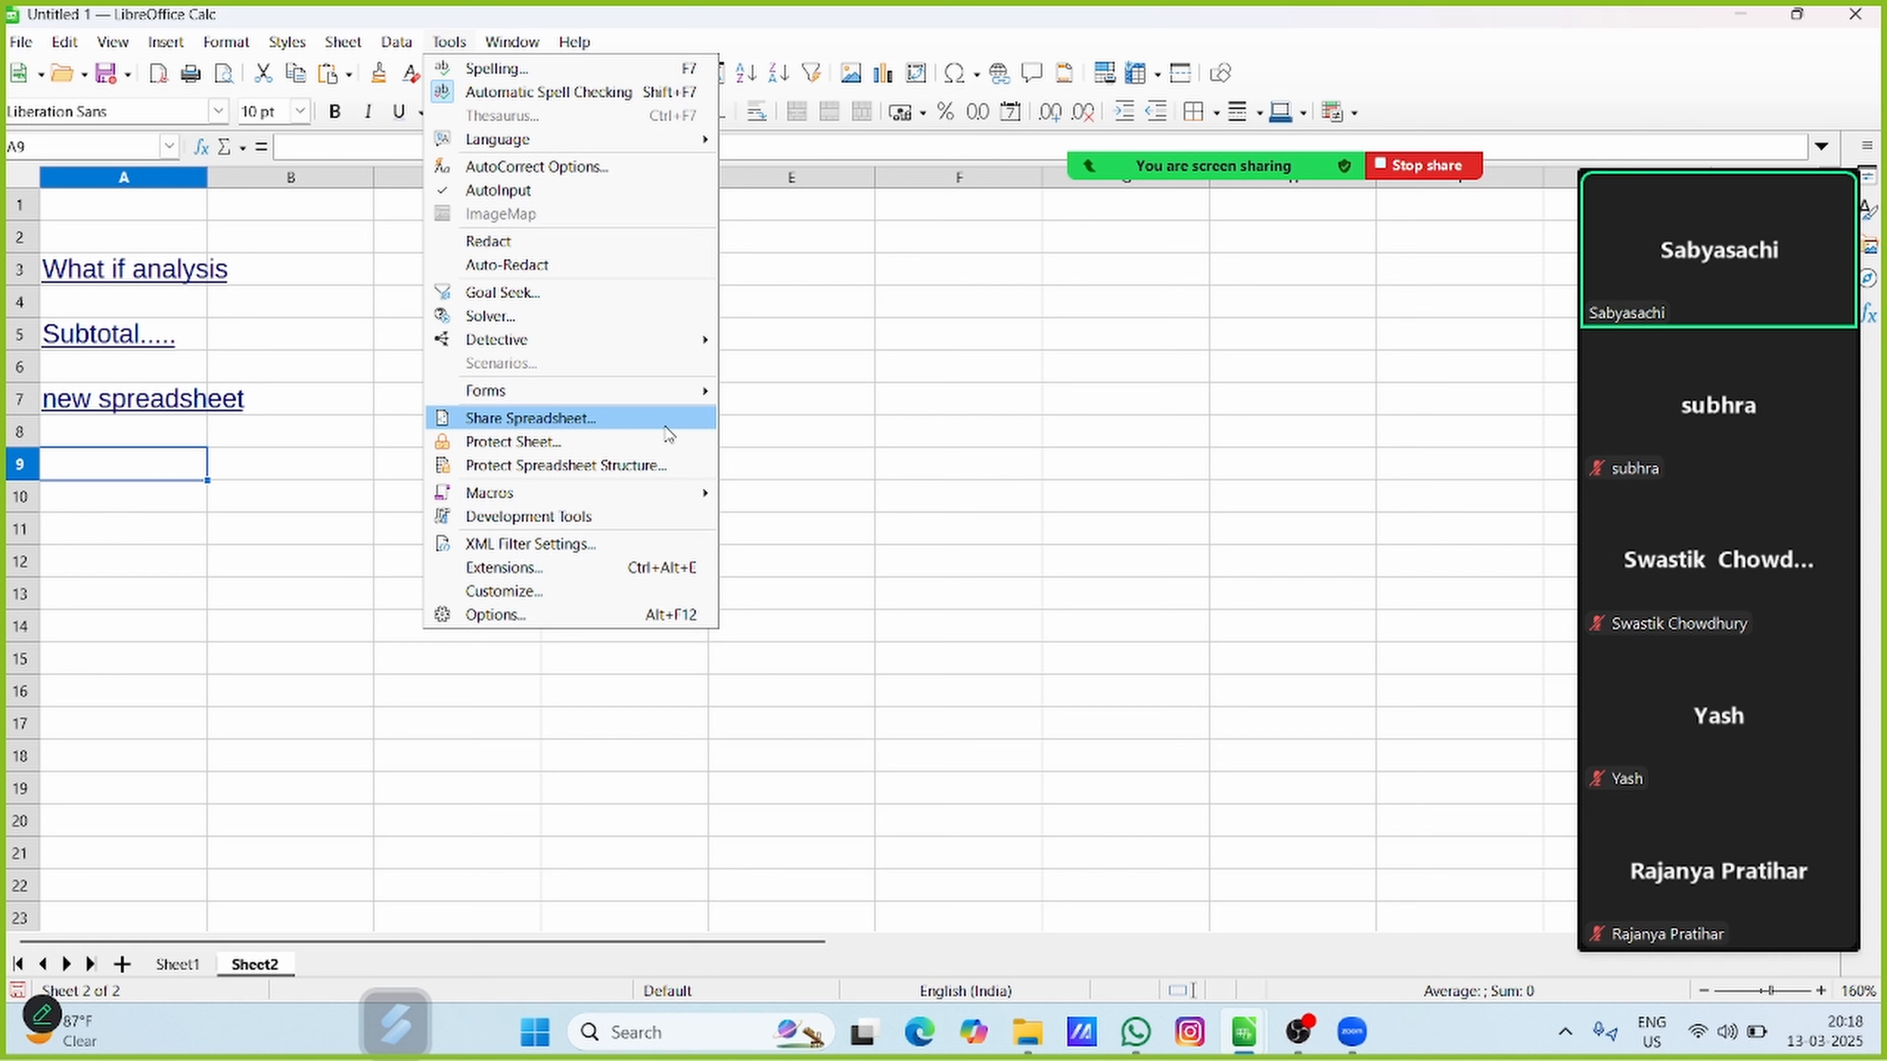
left_click(872, 455)
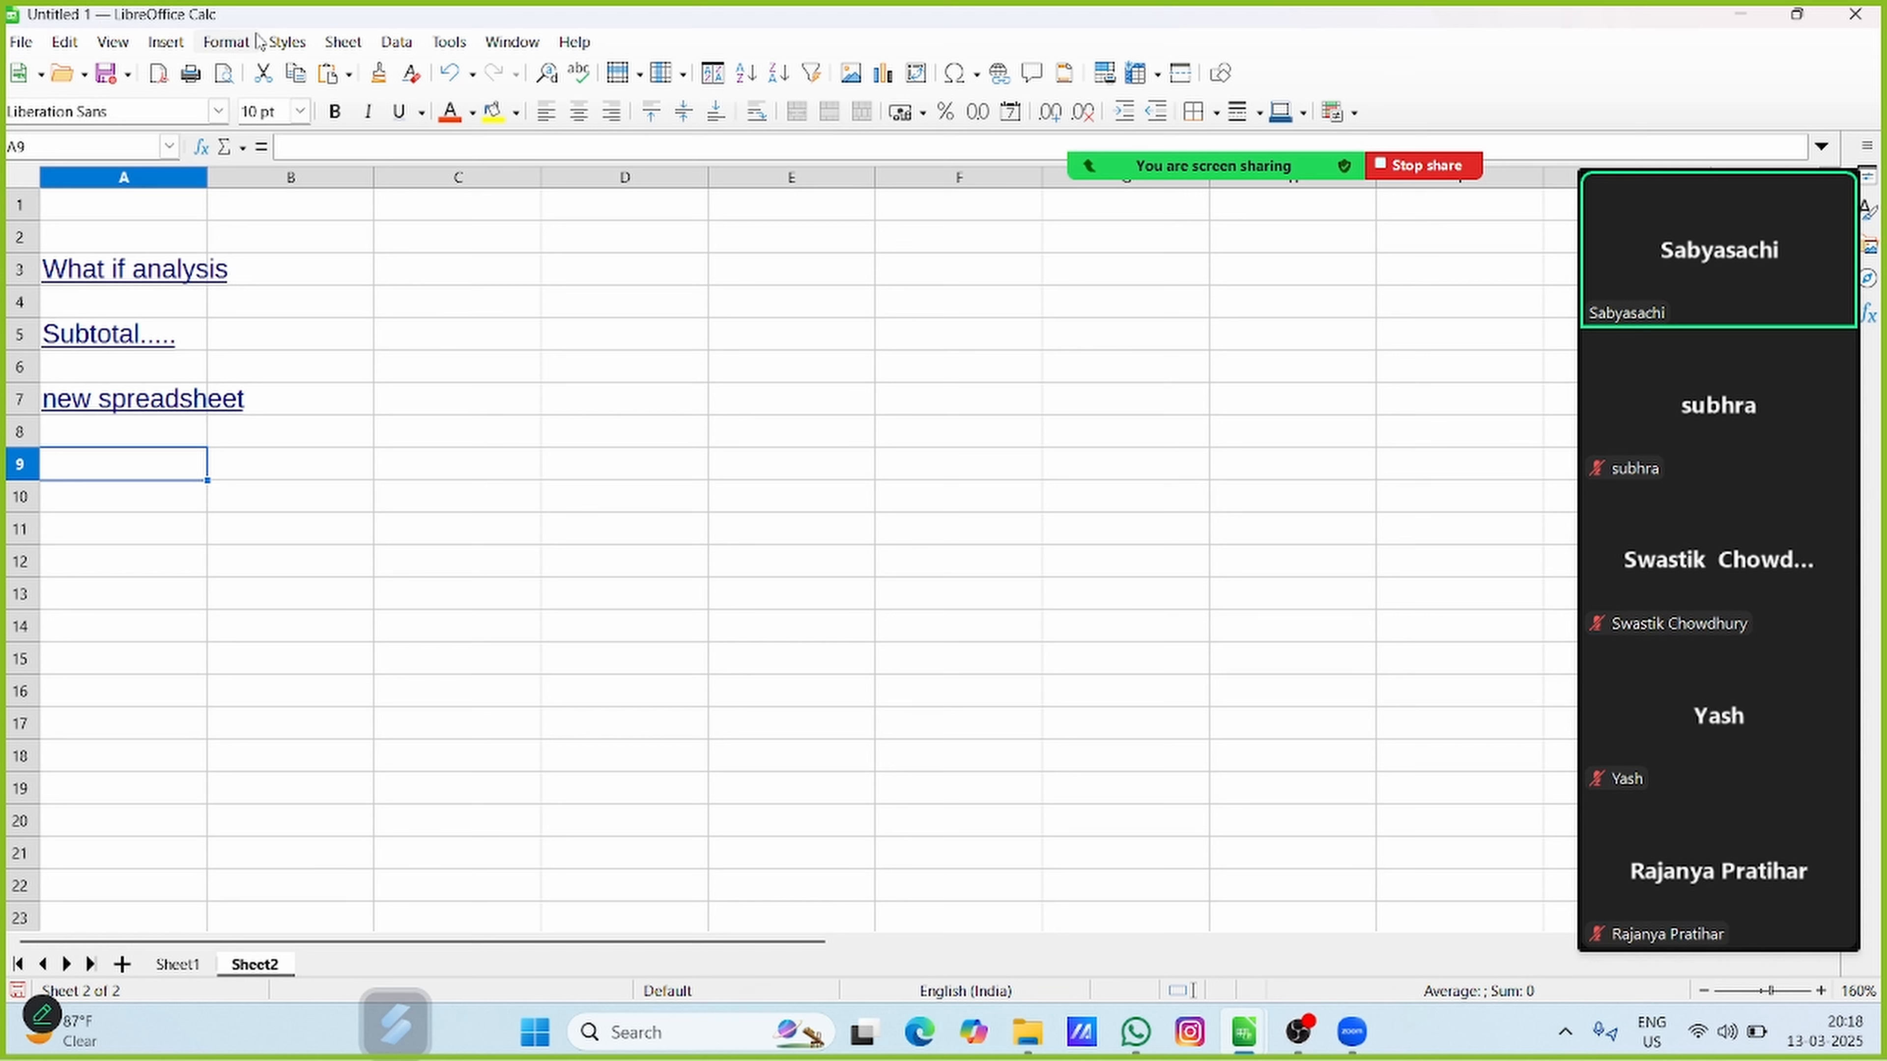
Turn on sharing of this spreadsheet with other users
left_click(459, 43)
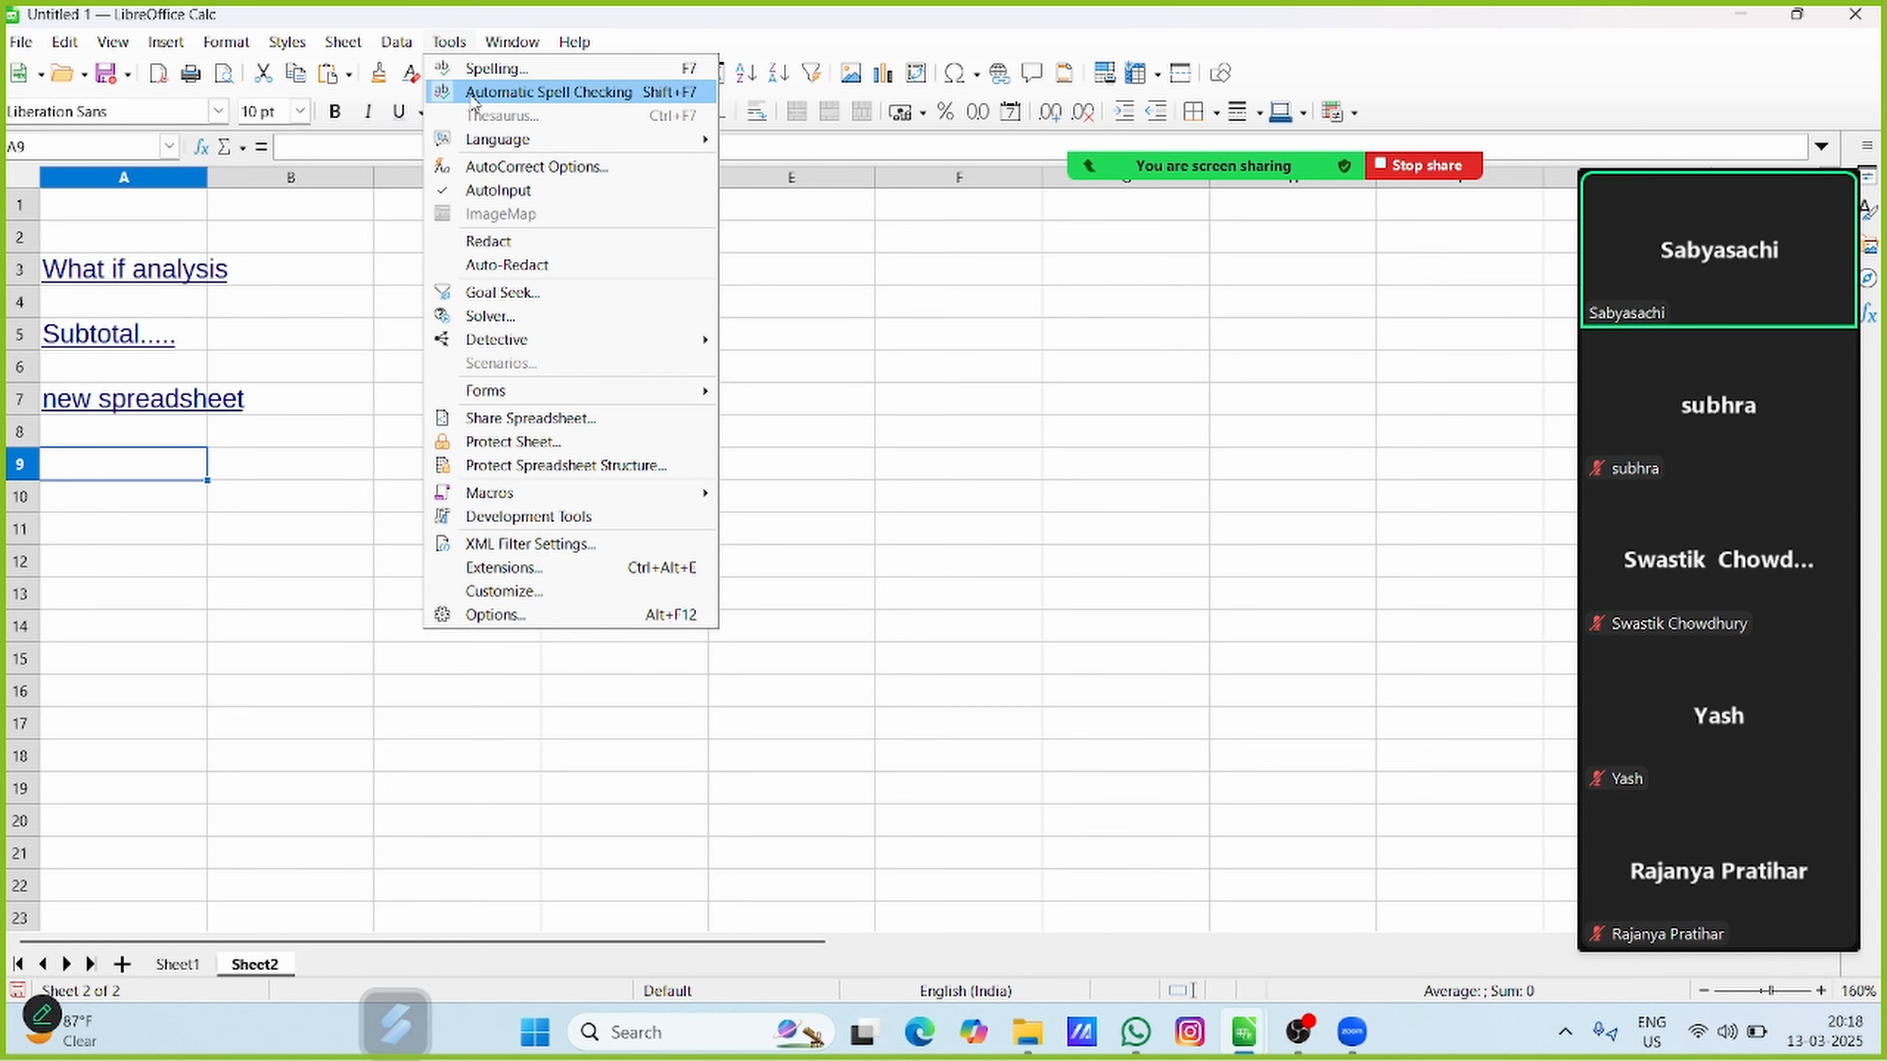
left_click(547, 420)
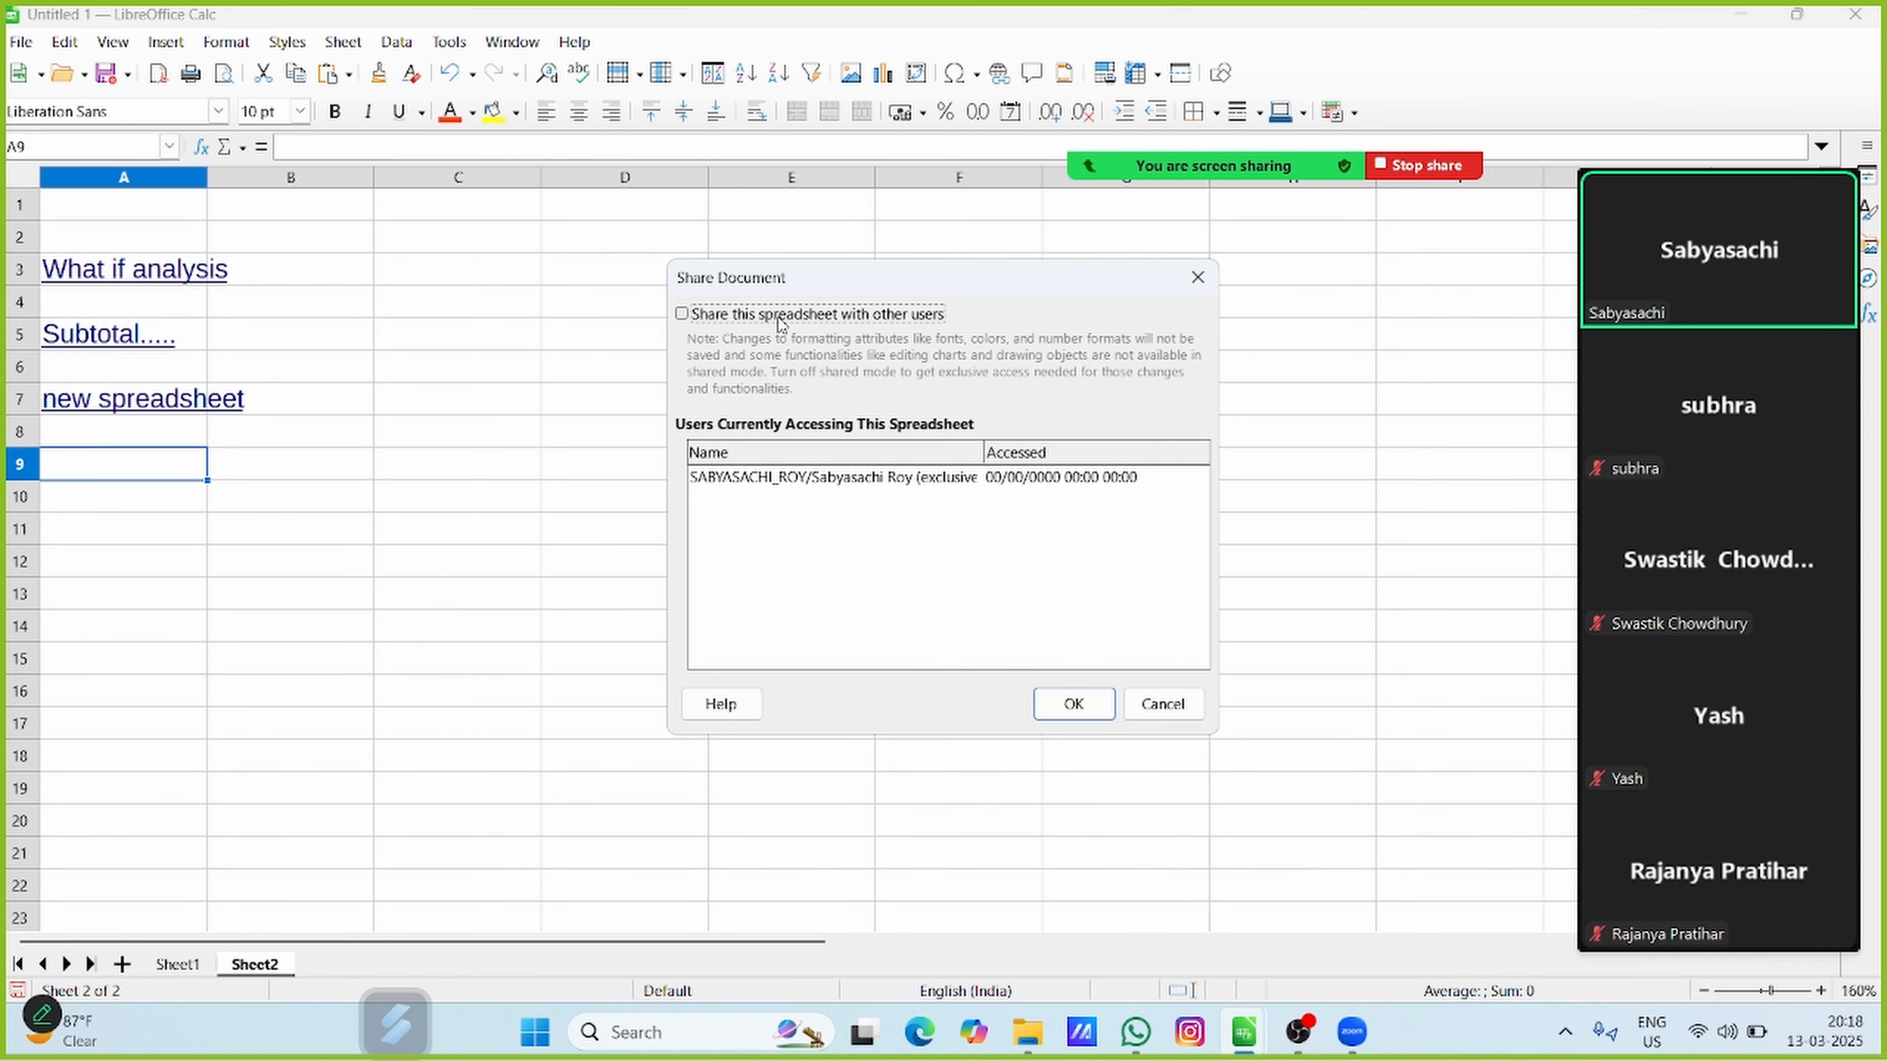
left_click(683, 316)
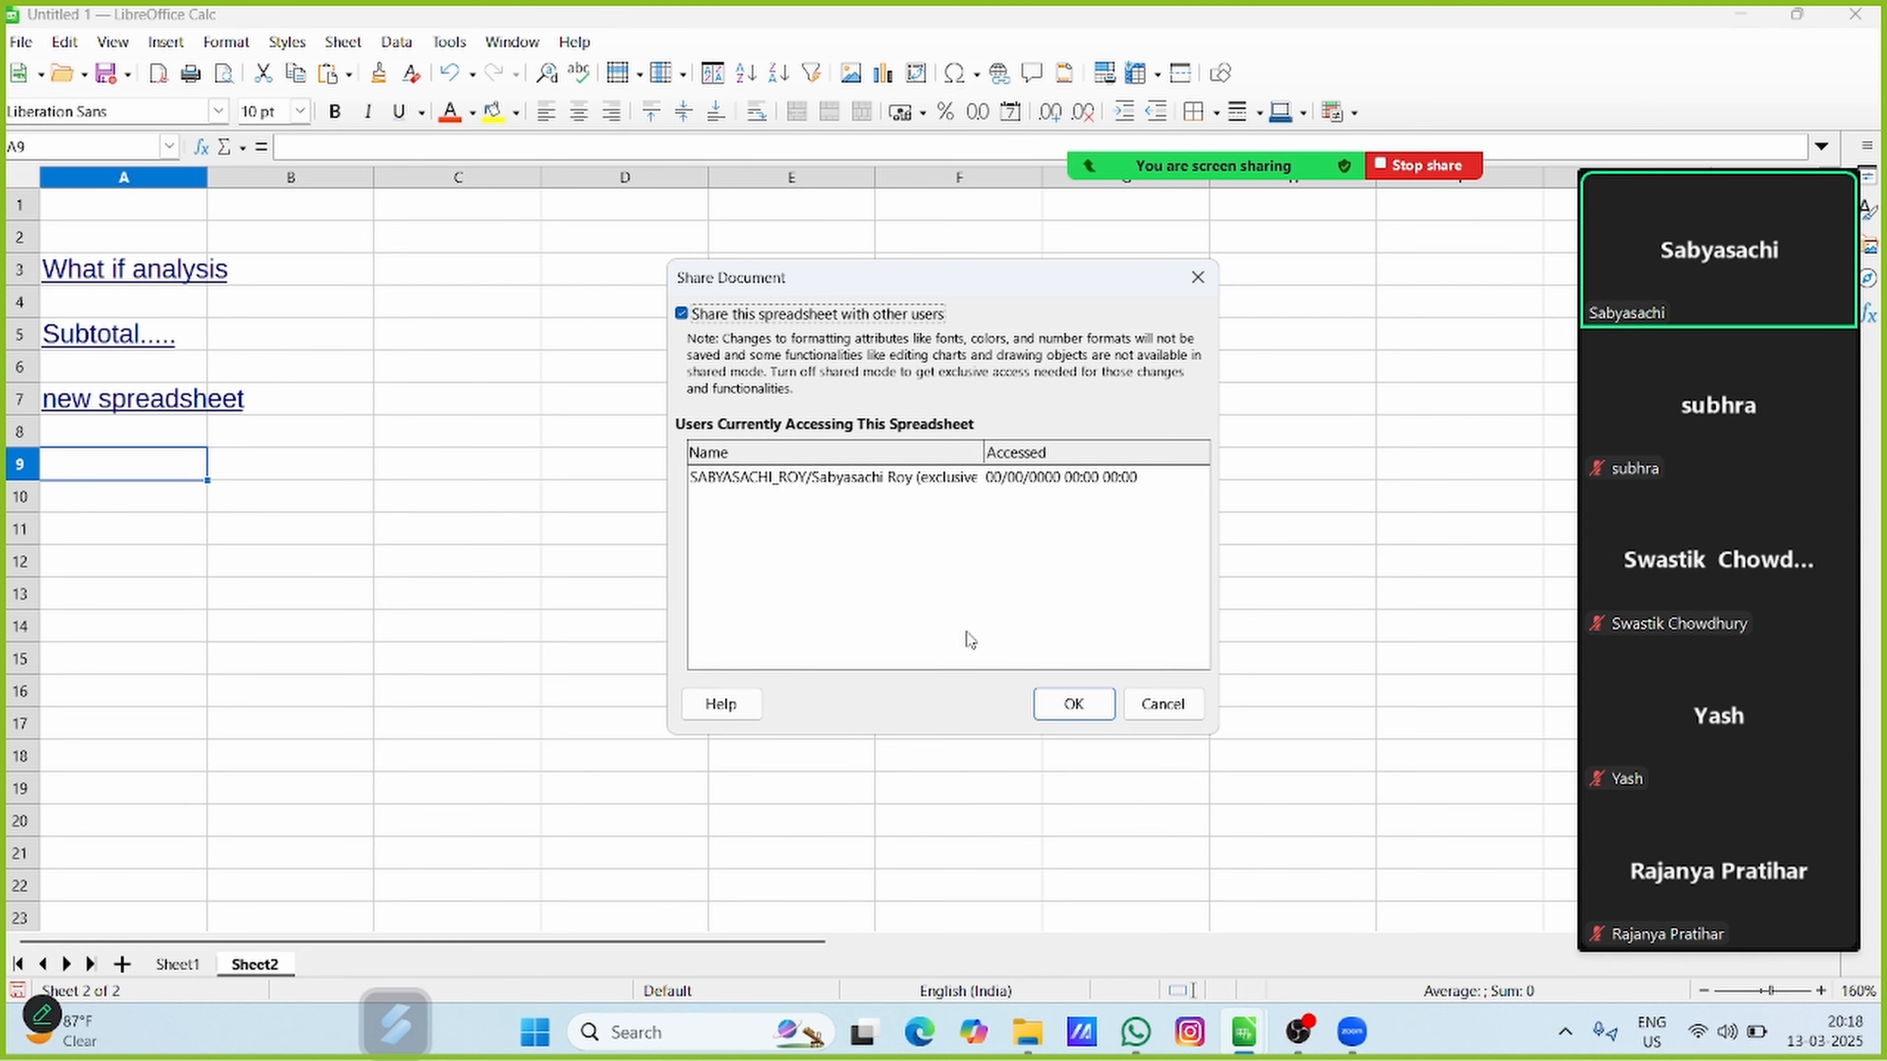
left_click(1074, 704)
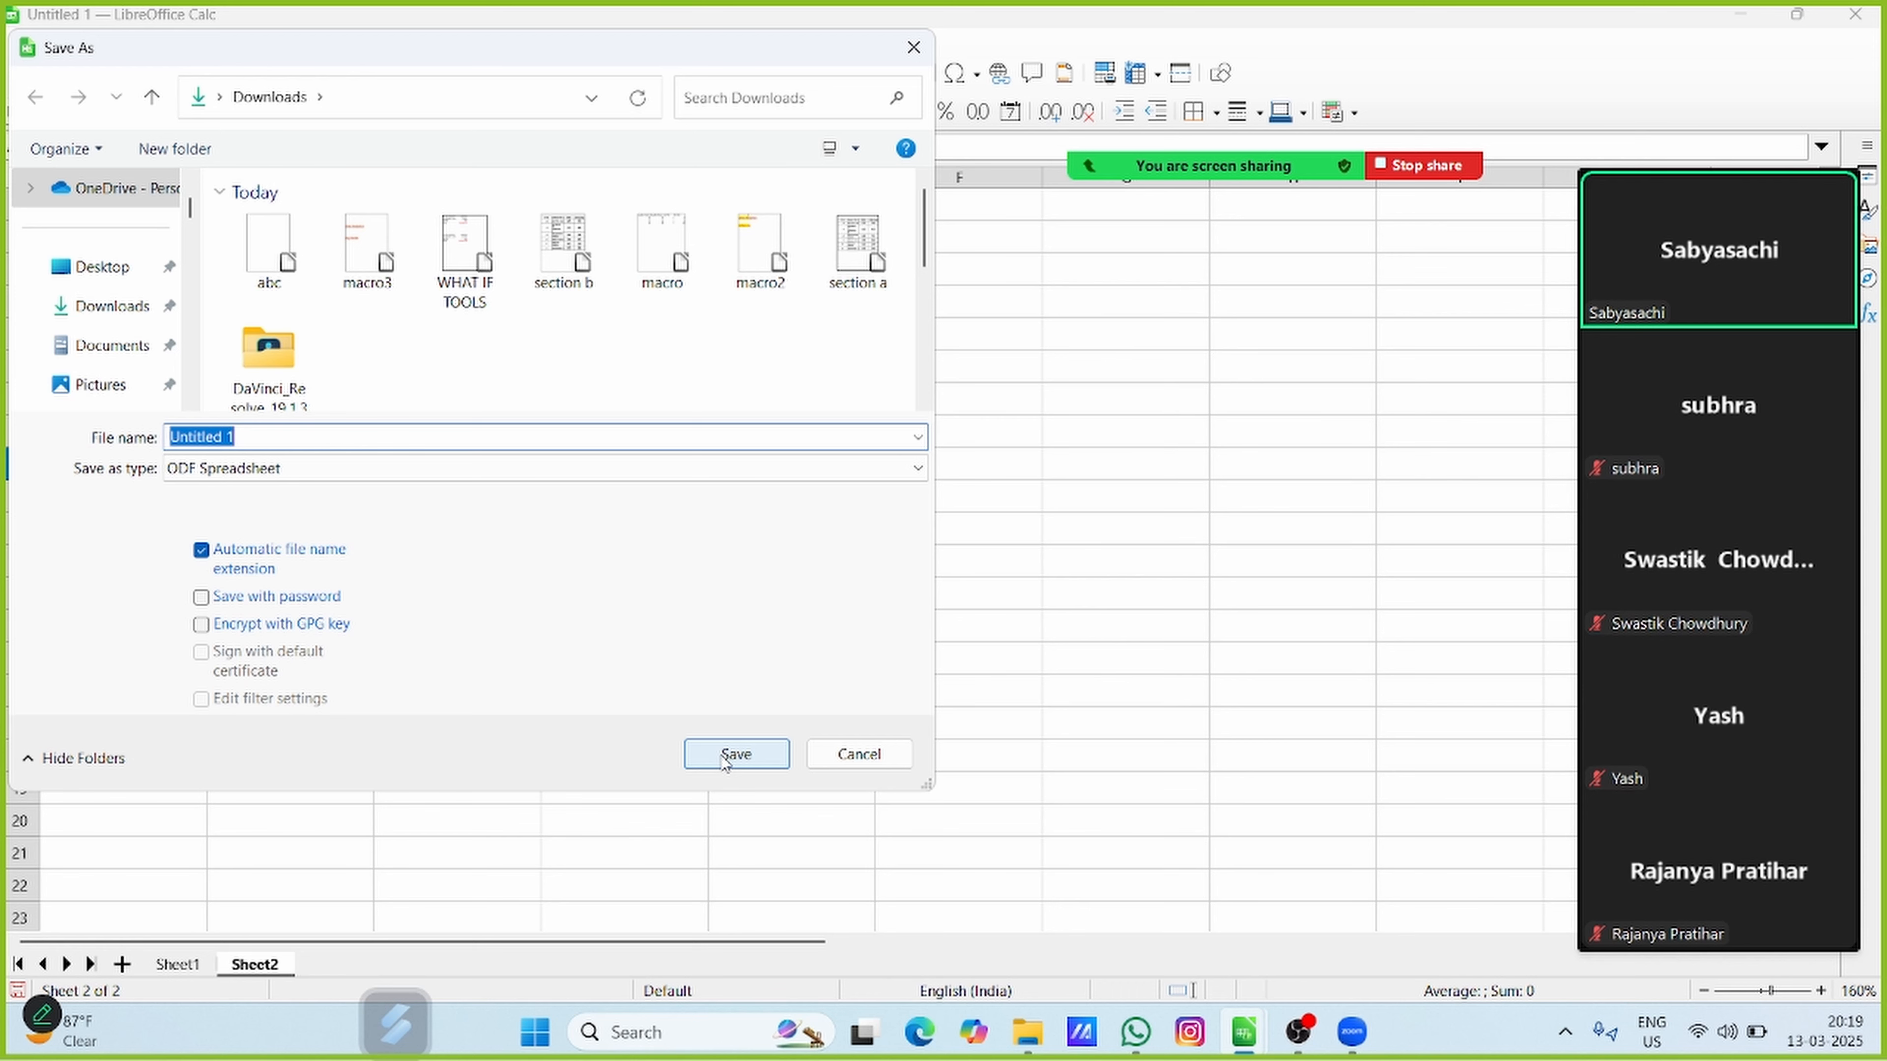
Save the spreadsheet in the Downloads folder as an ODF Spreadsheet named "shared sprradsheet"
type("shared sprrad")
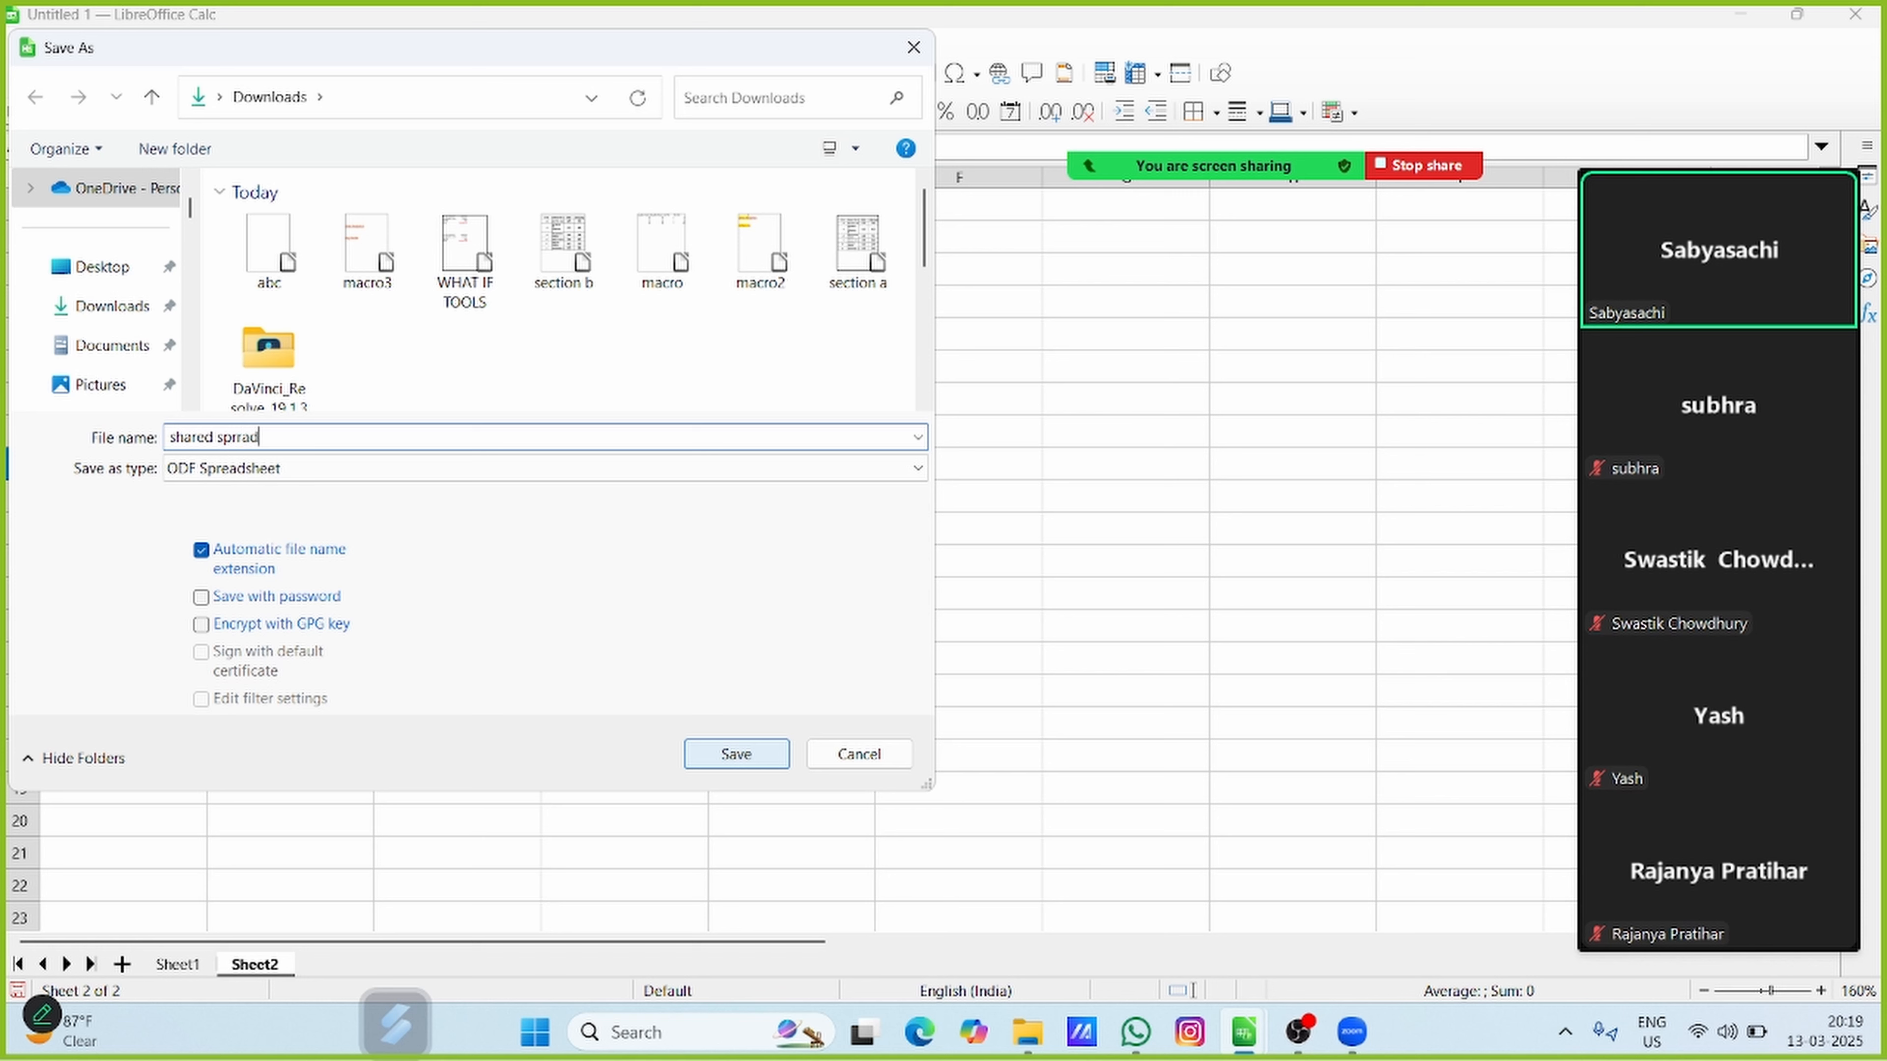
type("sheet")
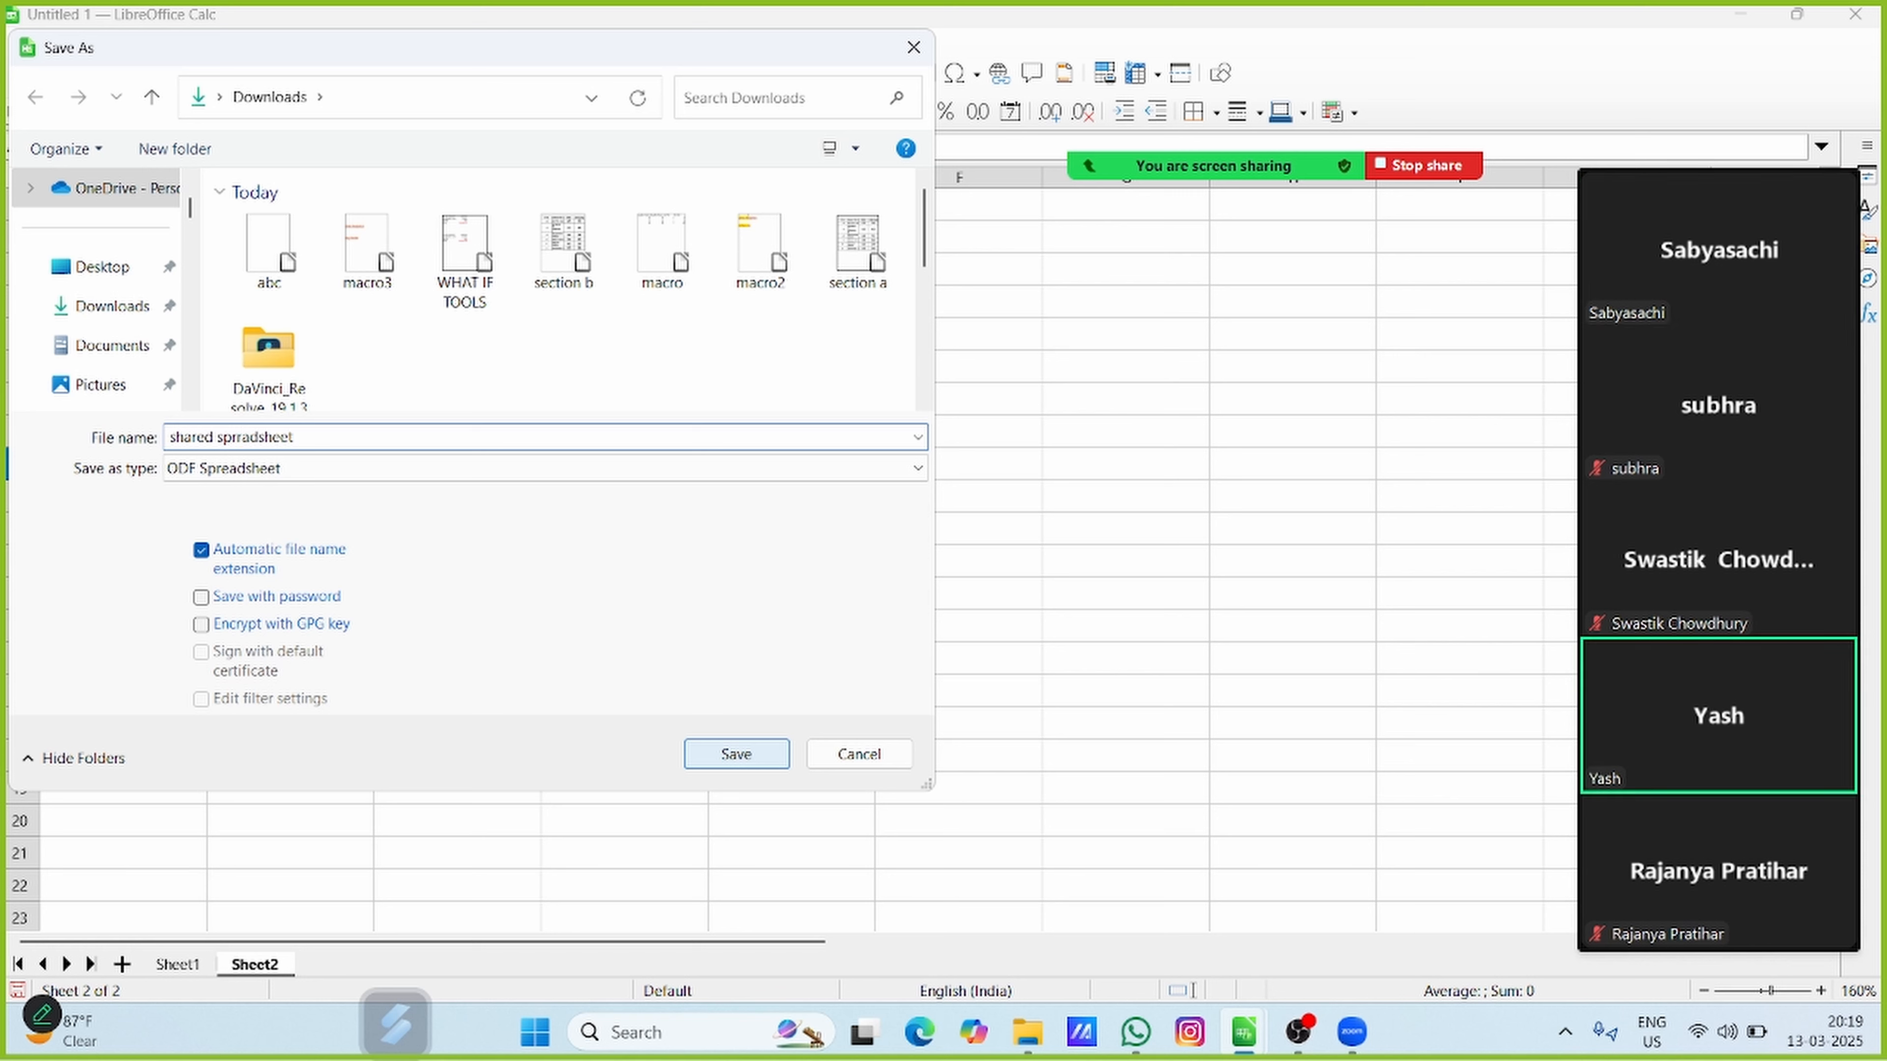
left_click(736, 754)
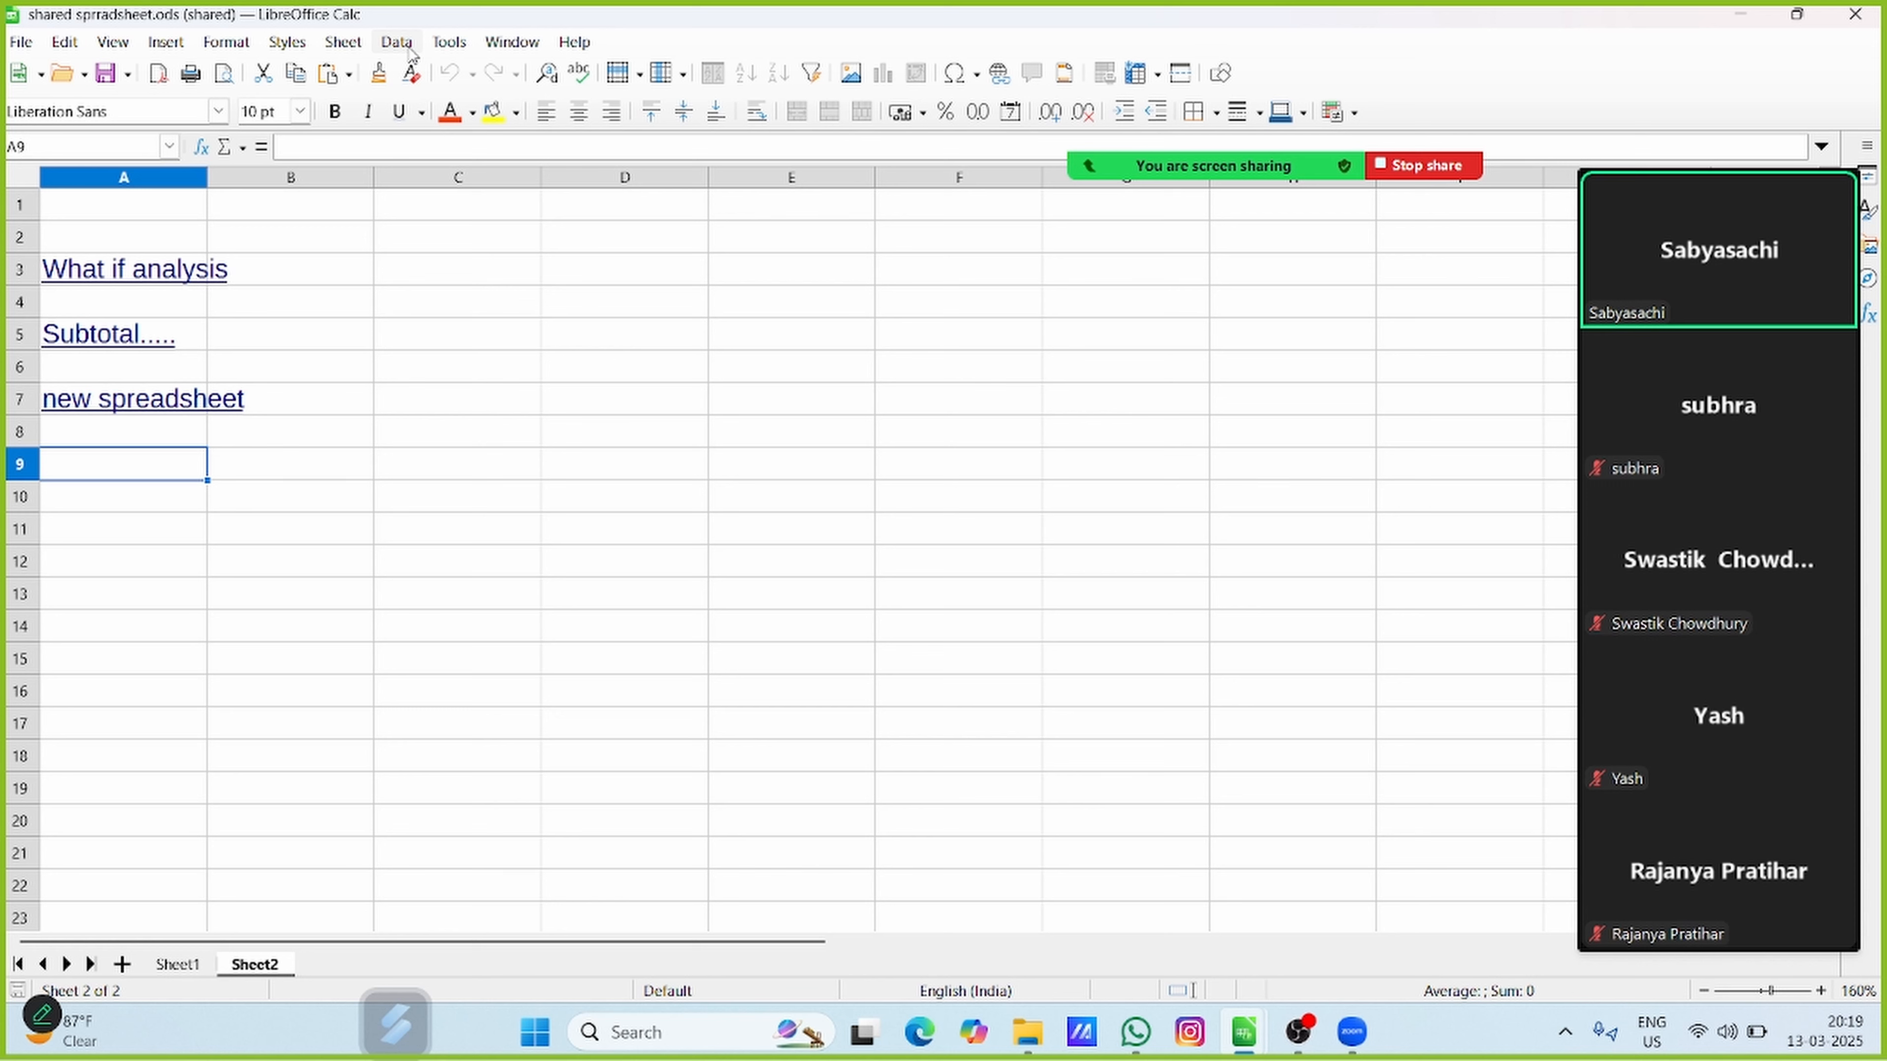
Disable shared mode for the spreadsheet and accept that other users cannot merge back their work
left_click(449, 42)
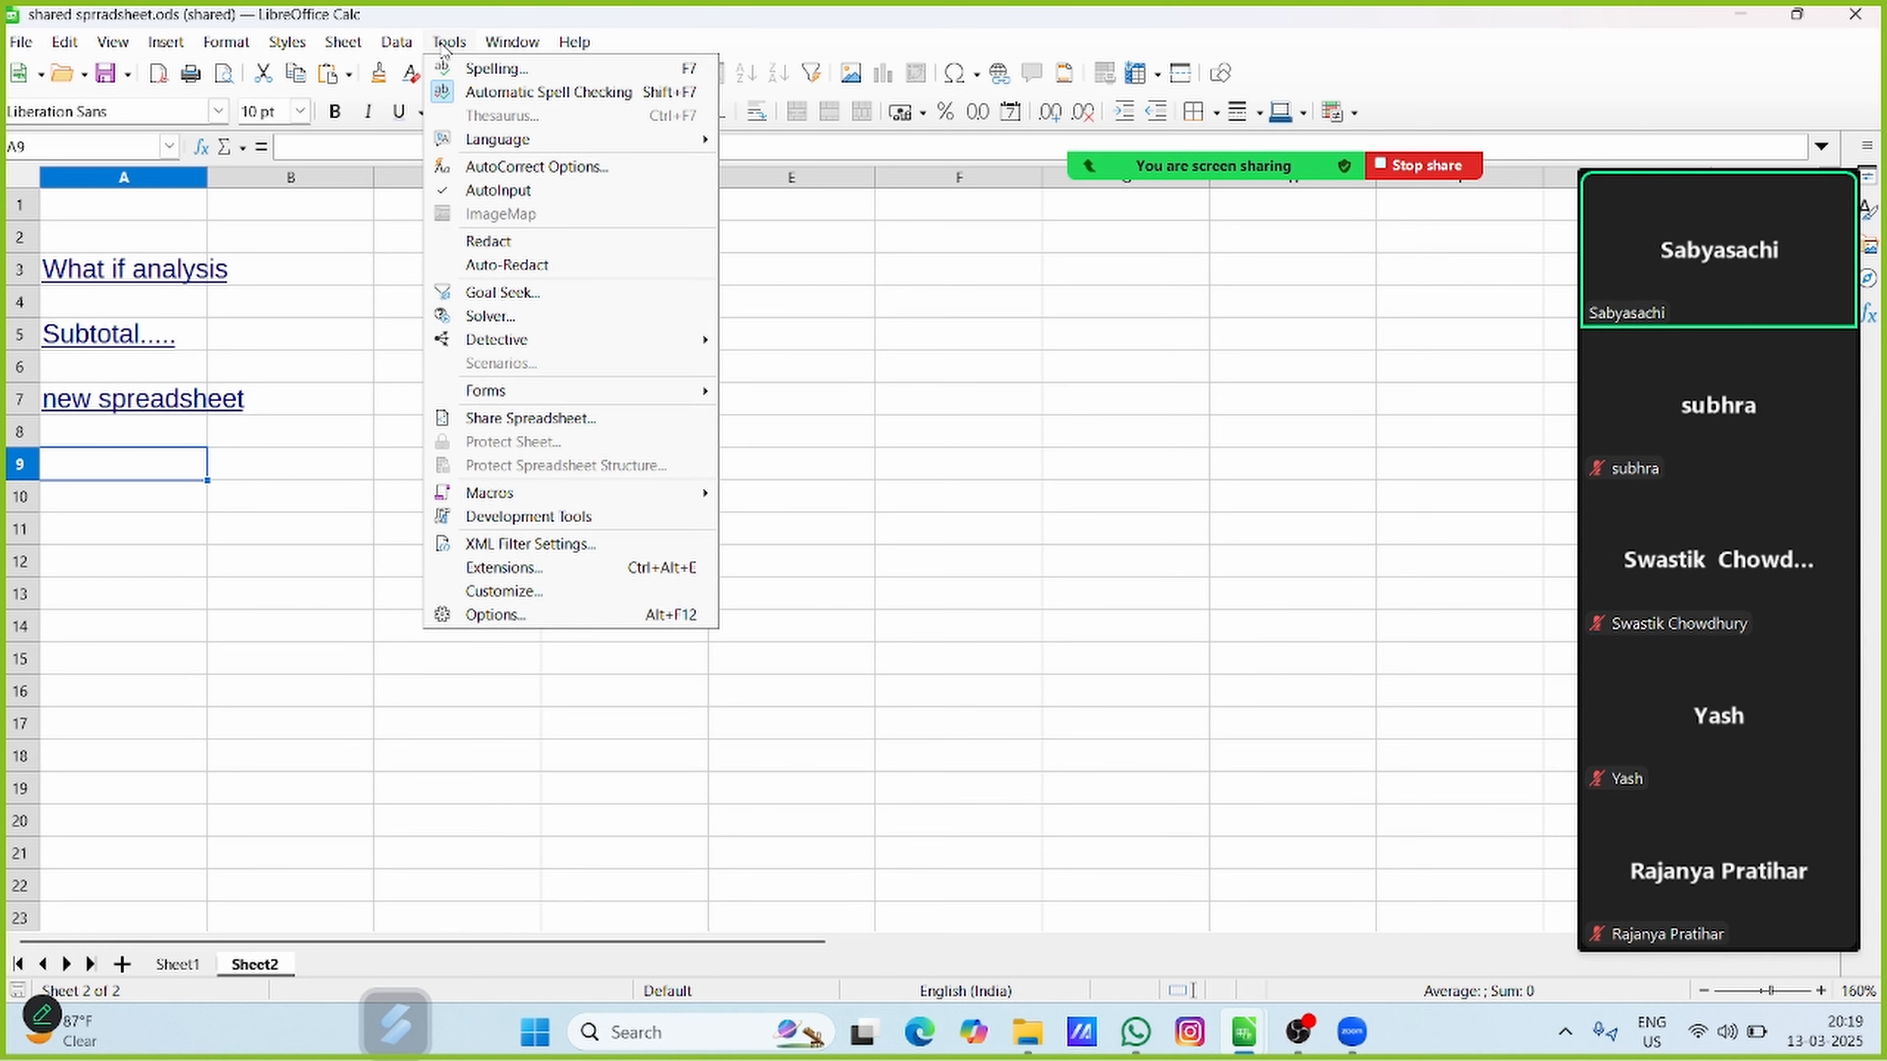
left_click(518, 419)
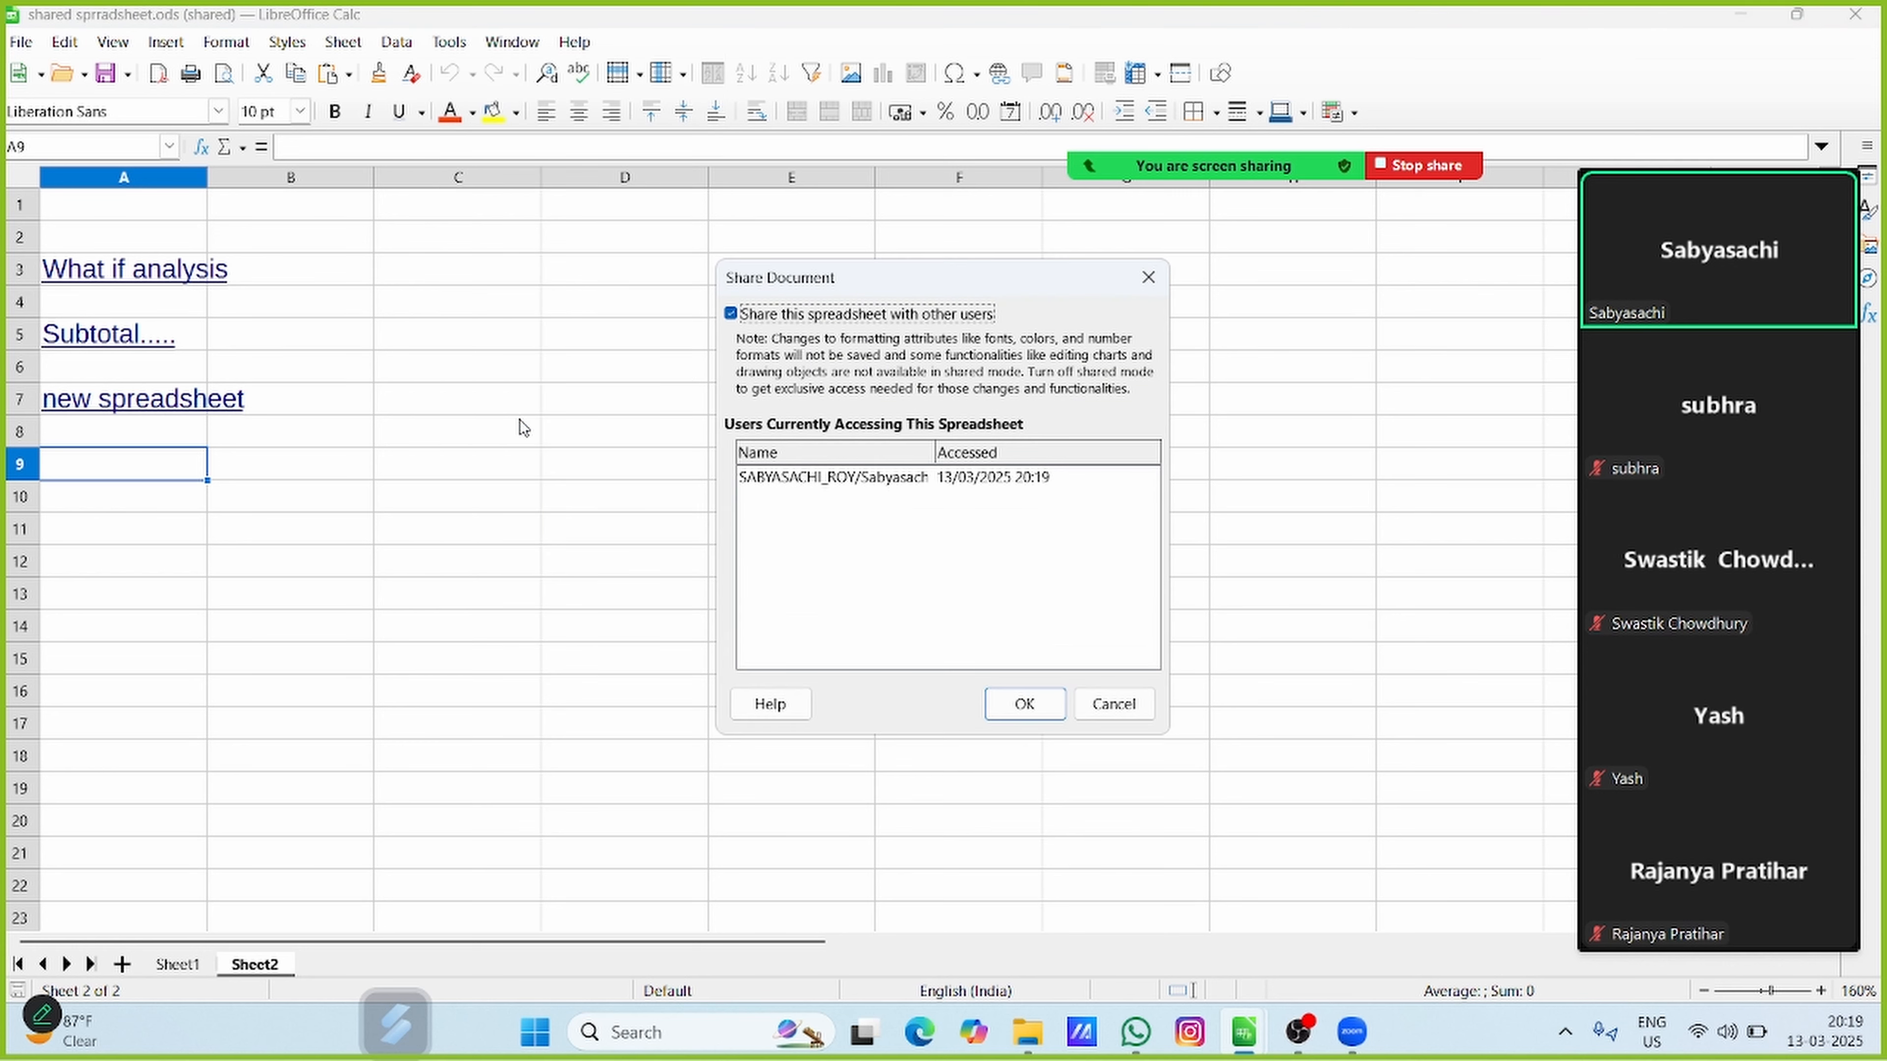
left_click(730, 315)
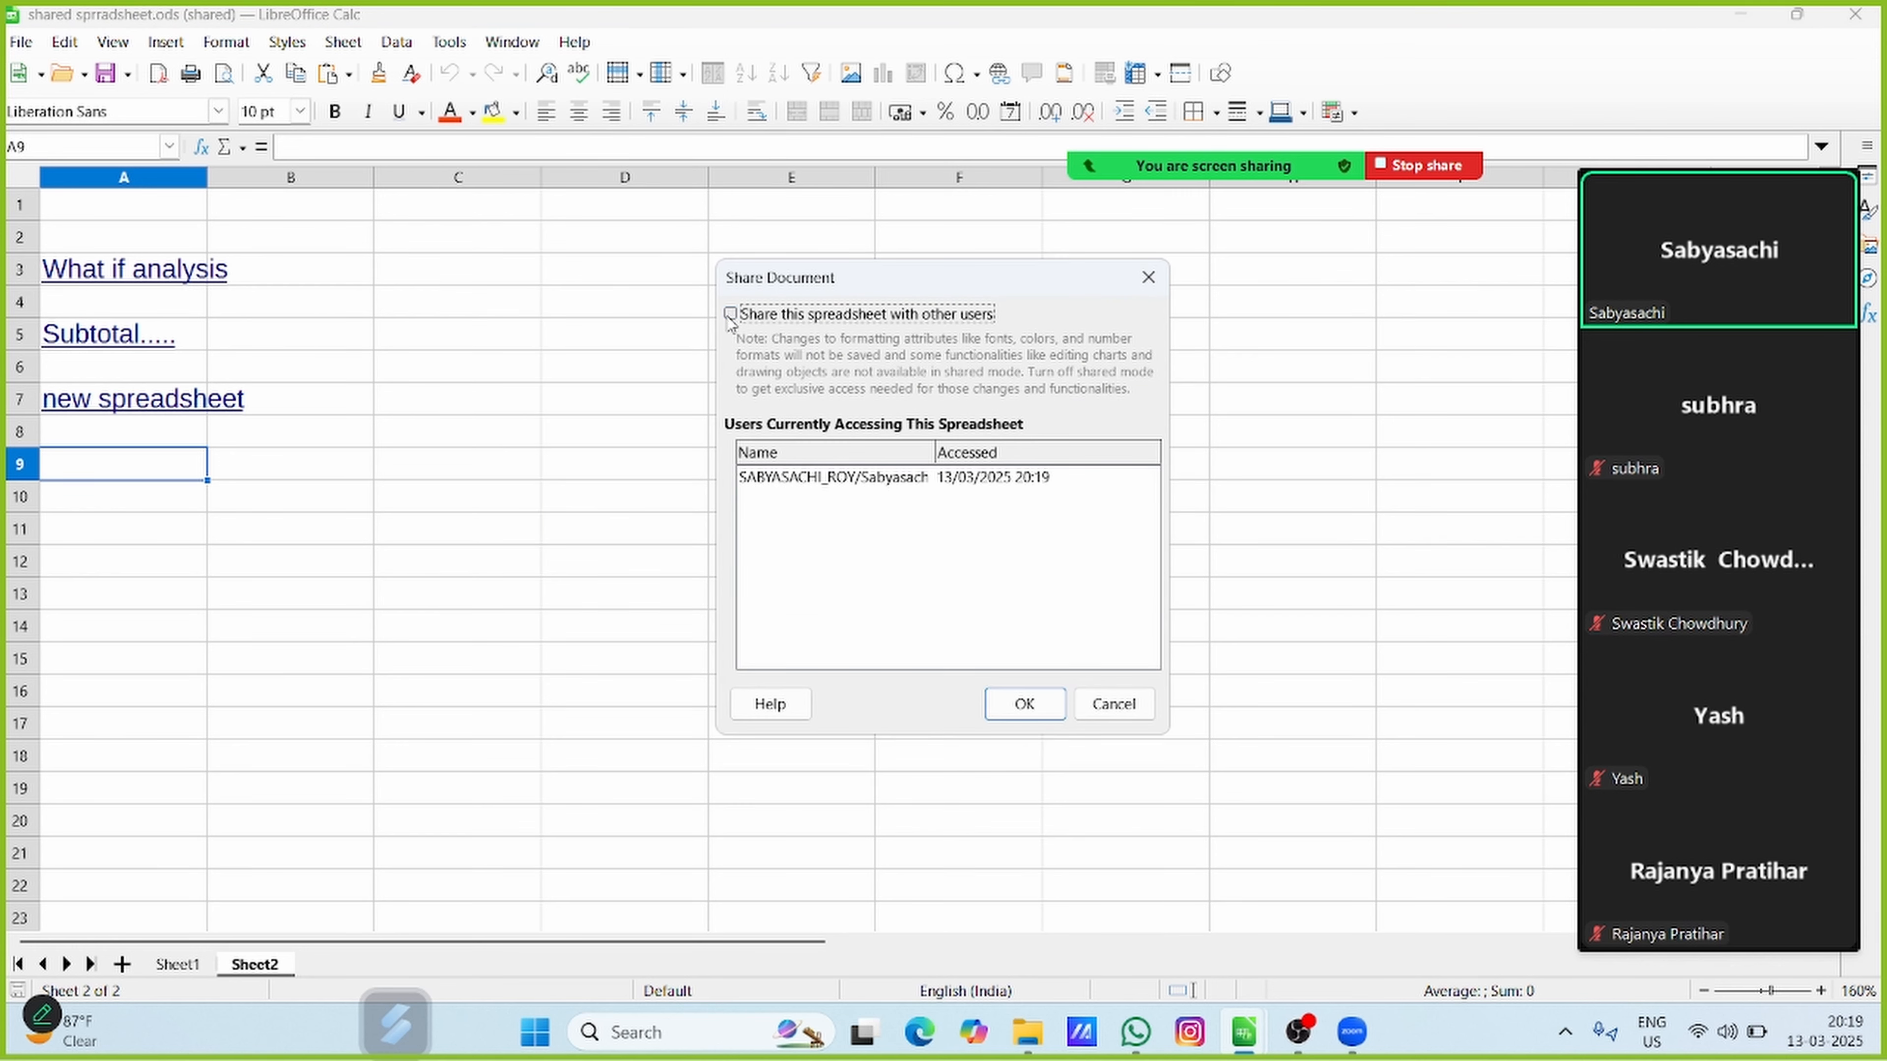
left_click(1041, 704)
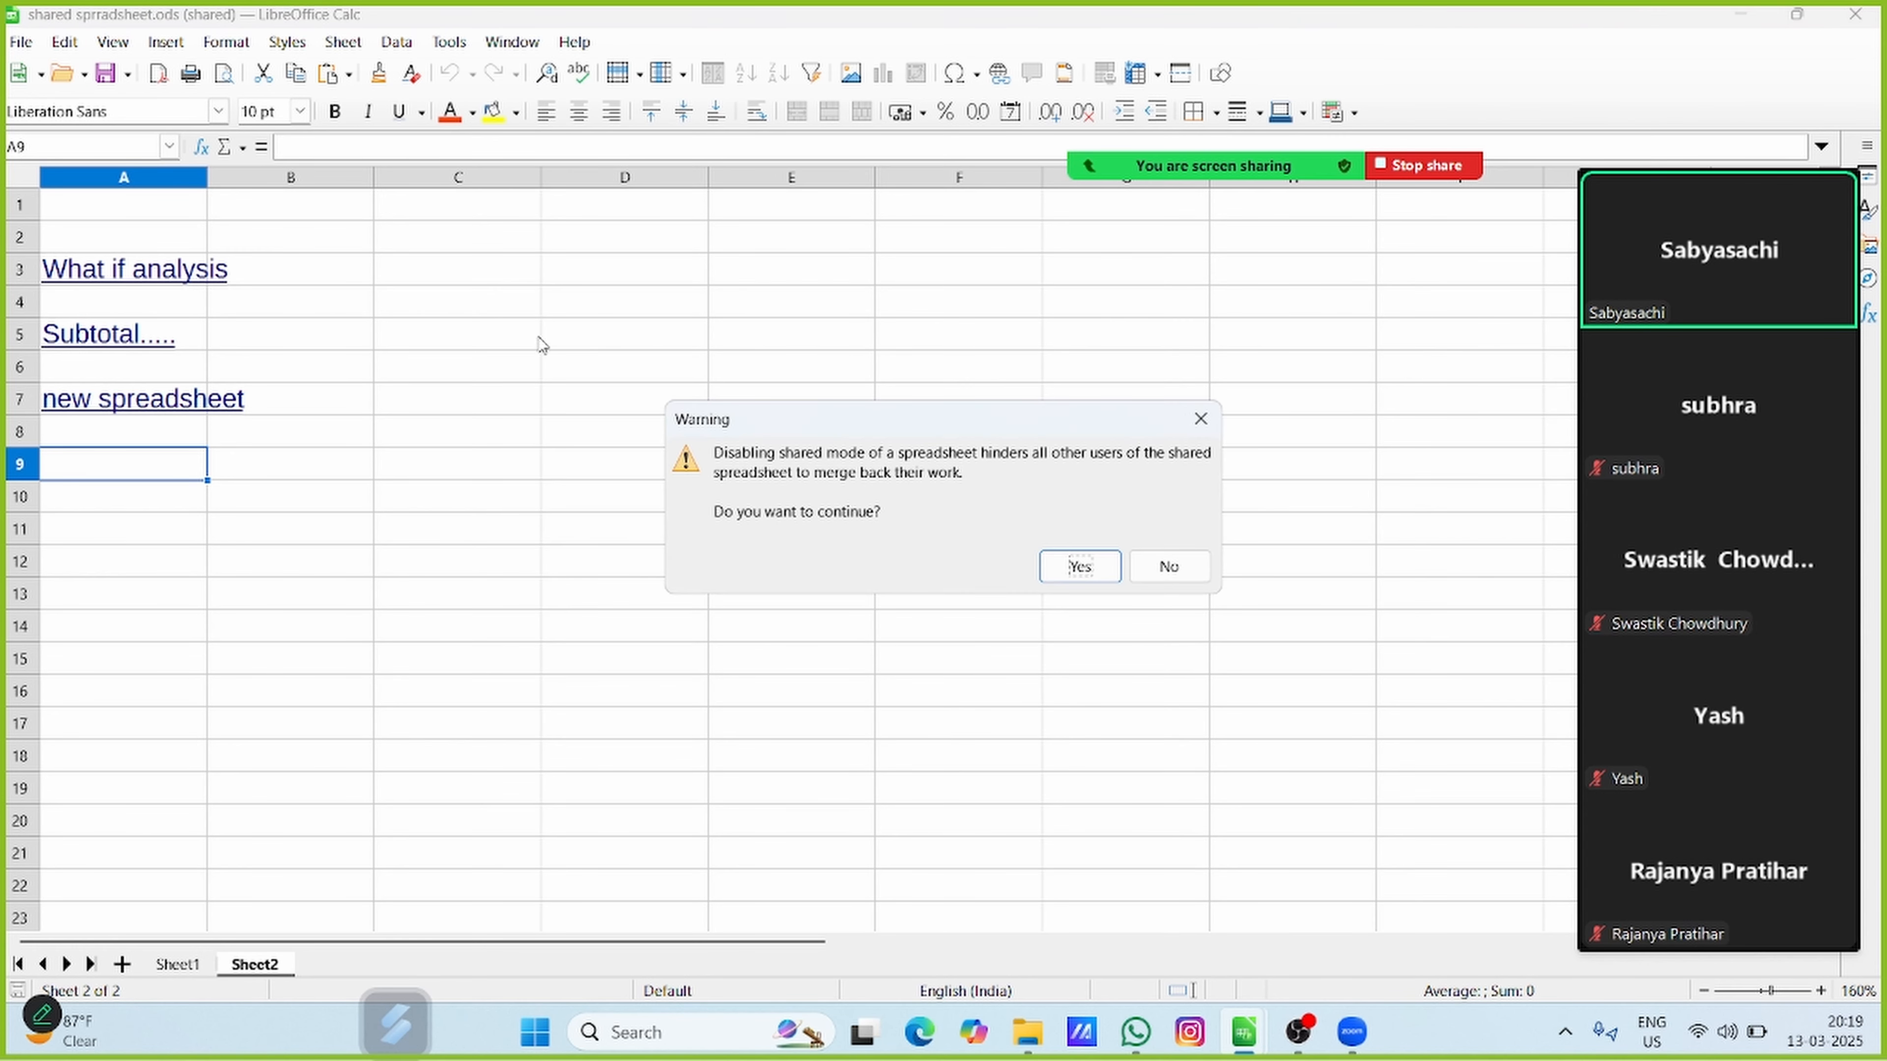
left_click(1044, 574)
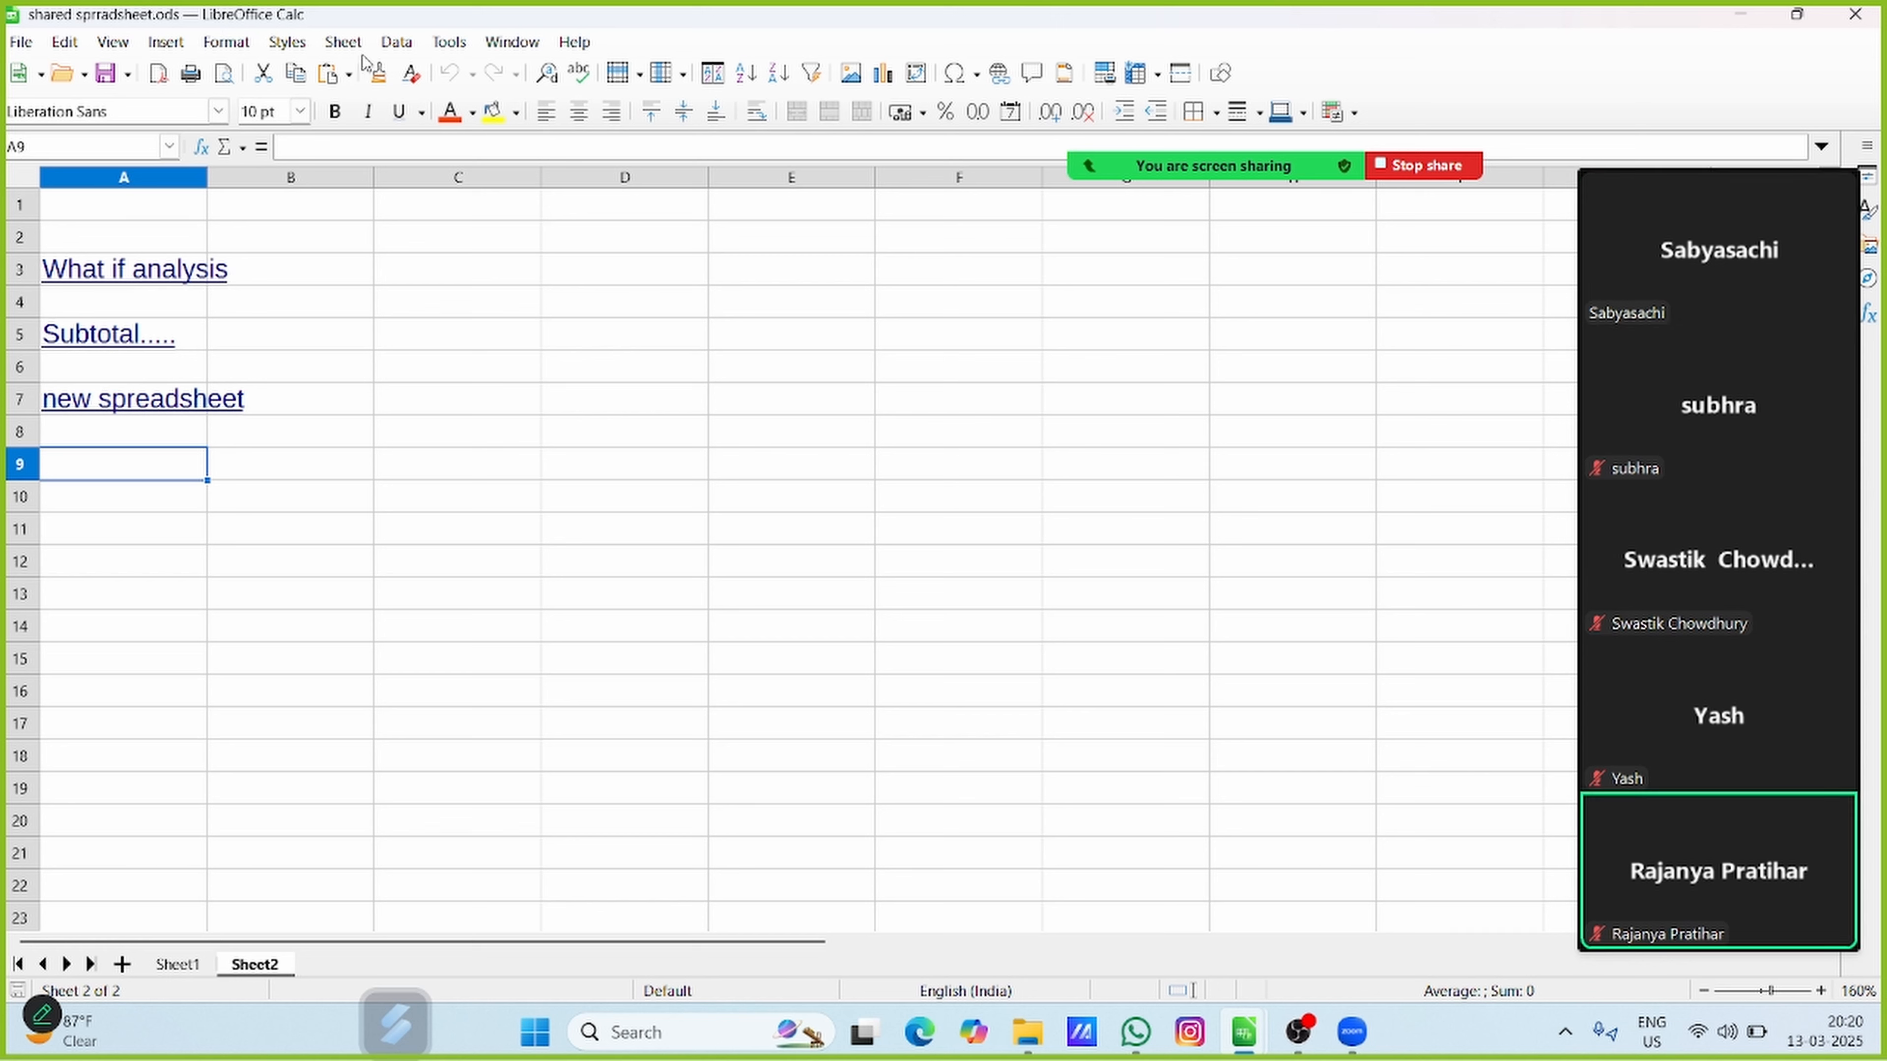
Enable sharing with other users again and agree to save the spreadsheet for sharing mode
left_click(443, 49)
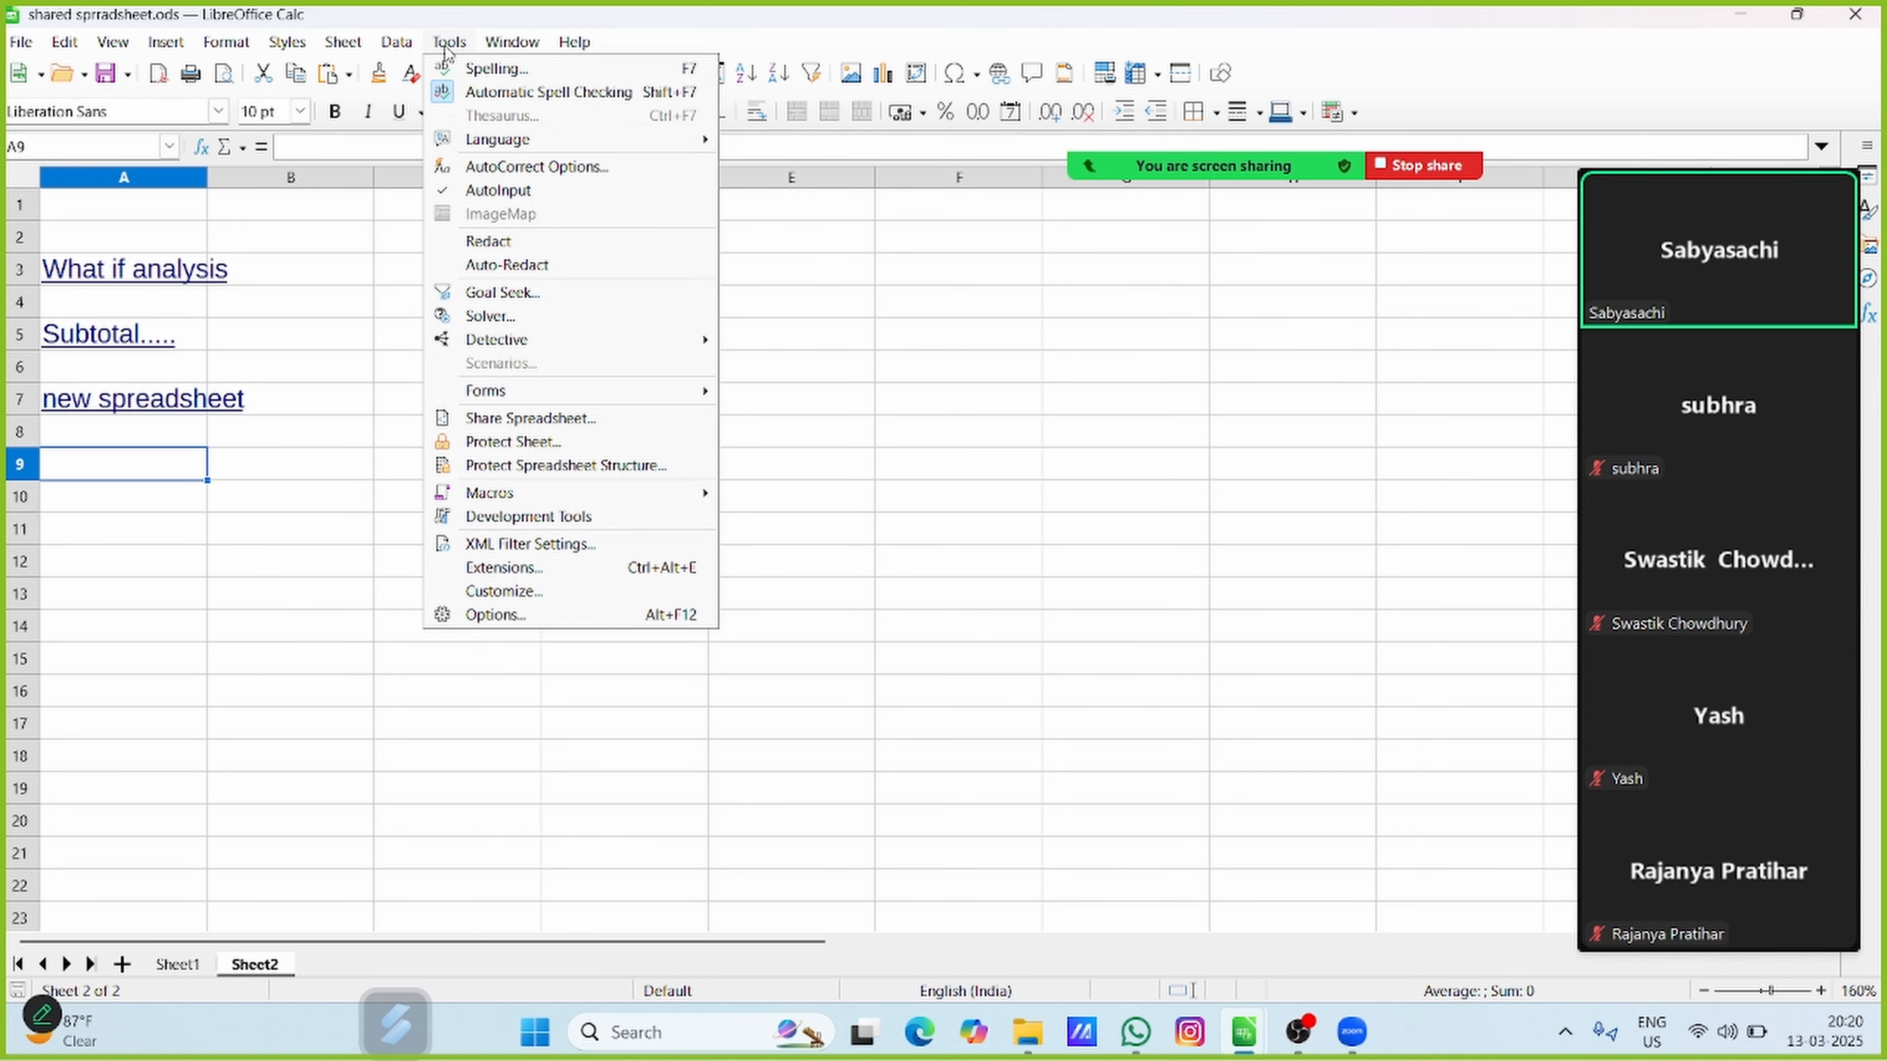
left_click(552, 421)
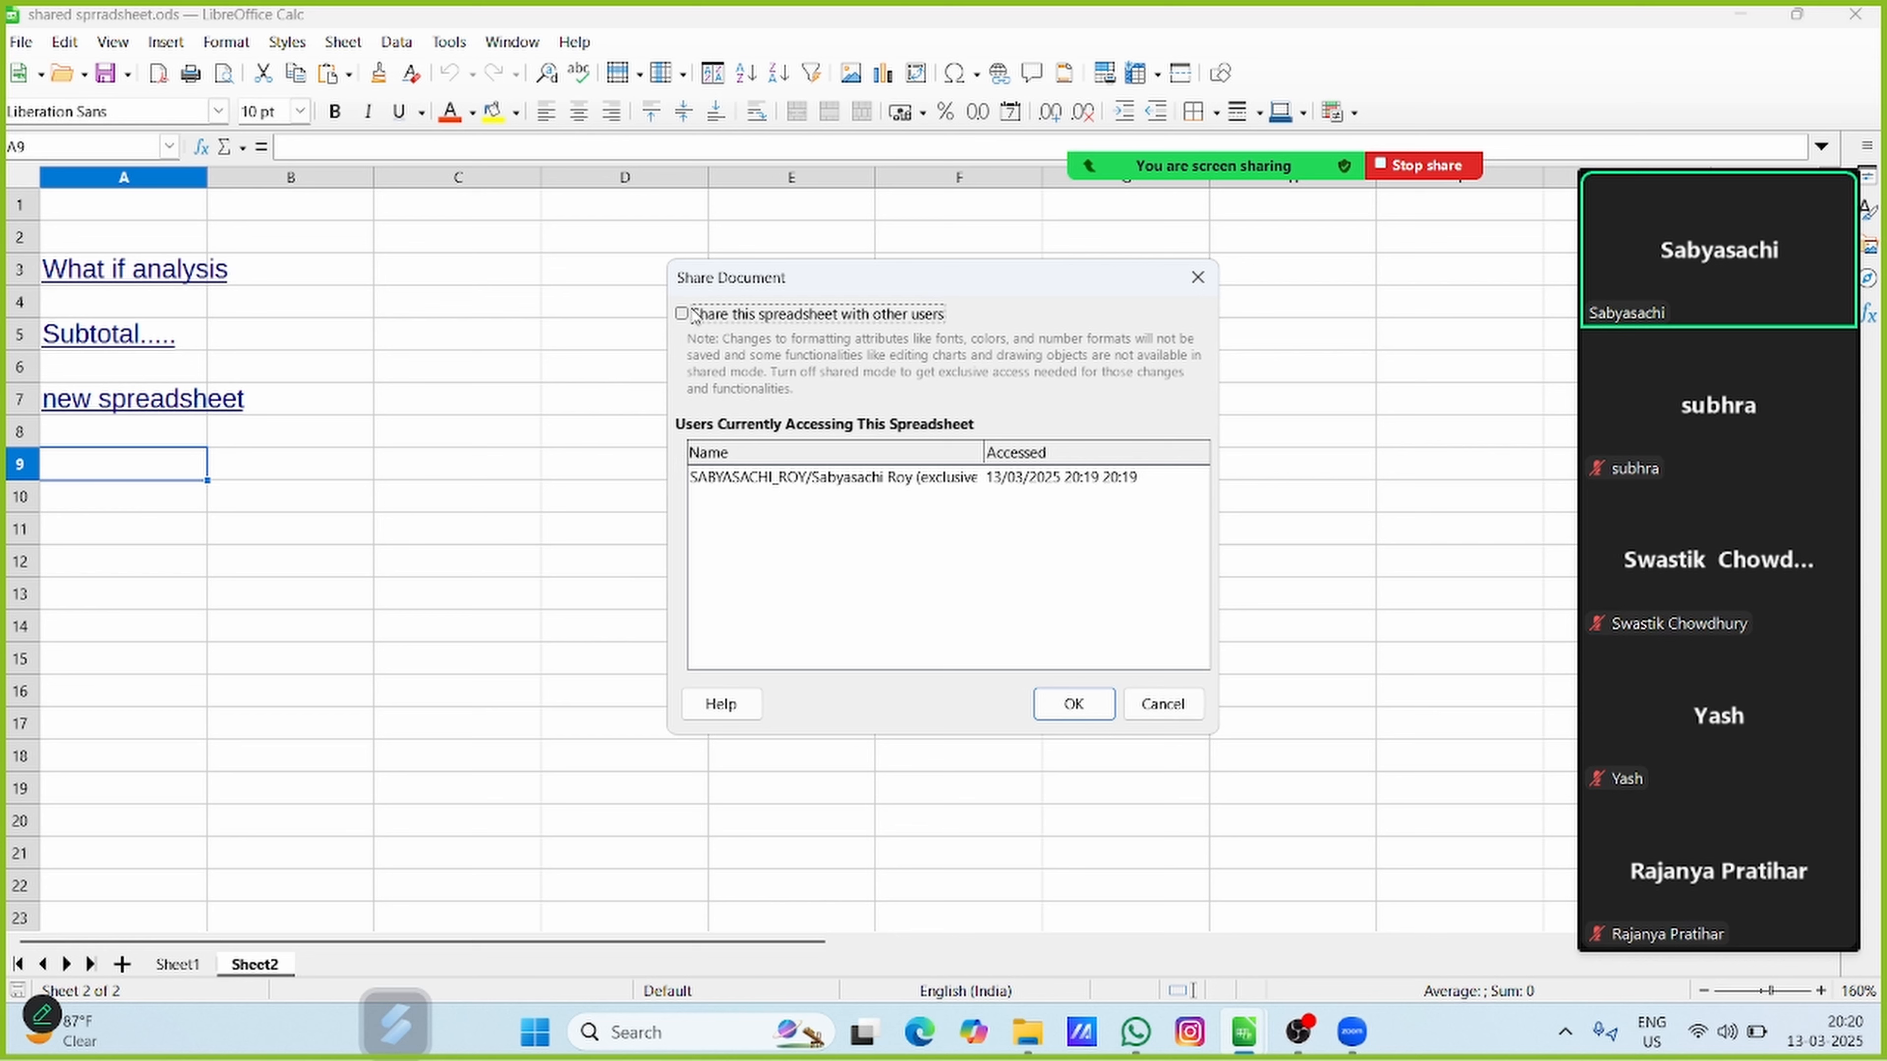
left_click(682, 314)
left_click(1075, 704)
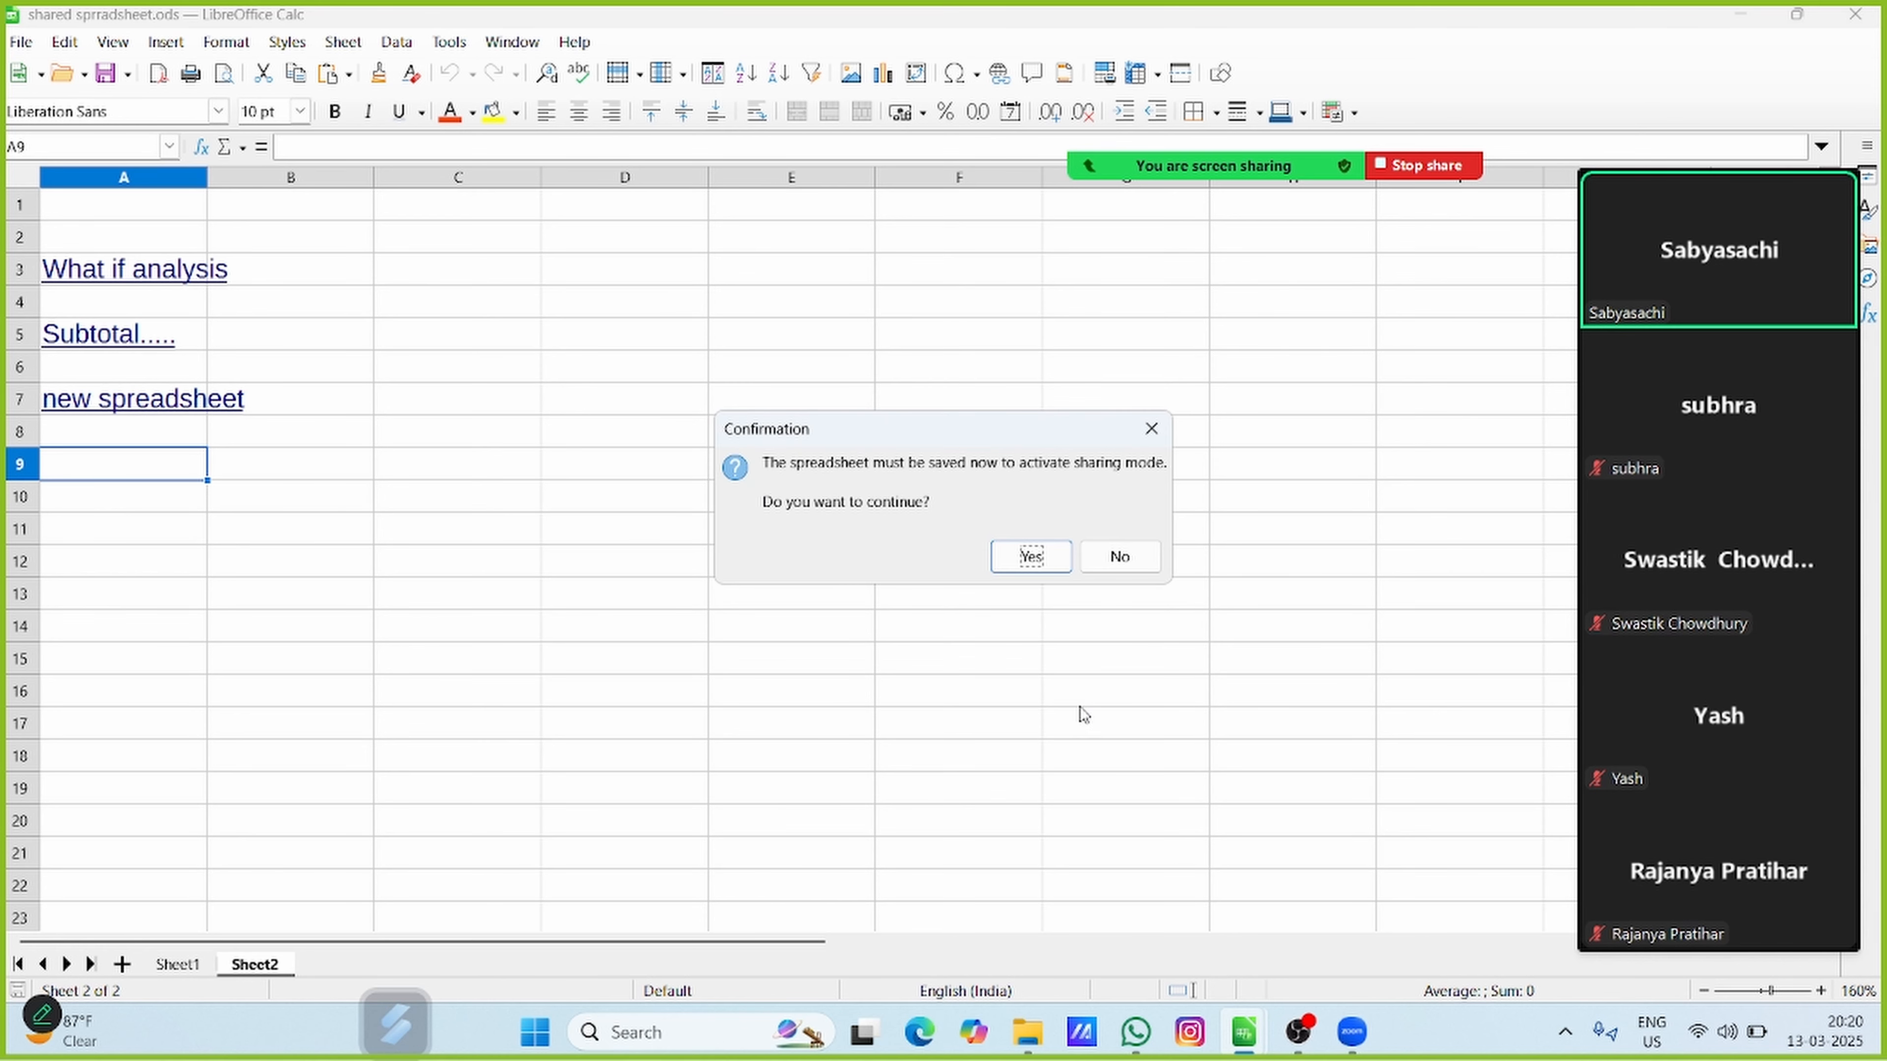
left_click(1031, 558)
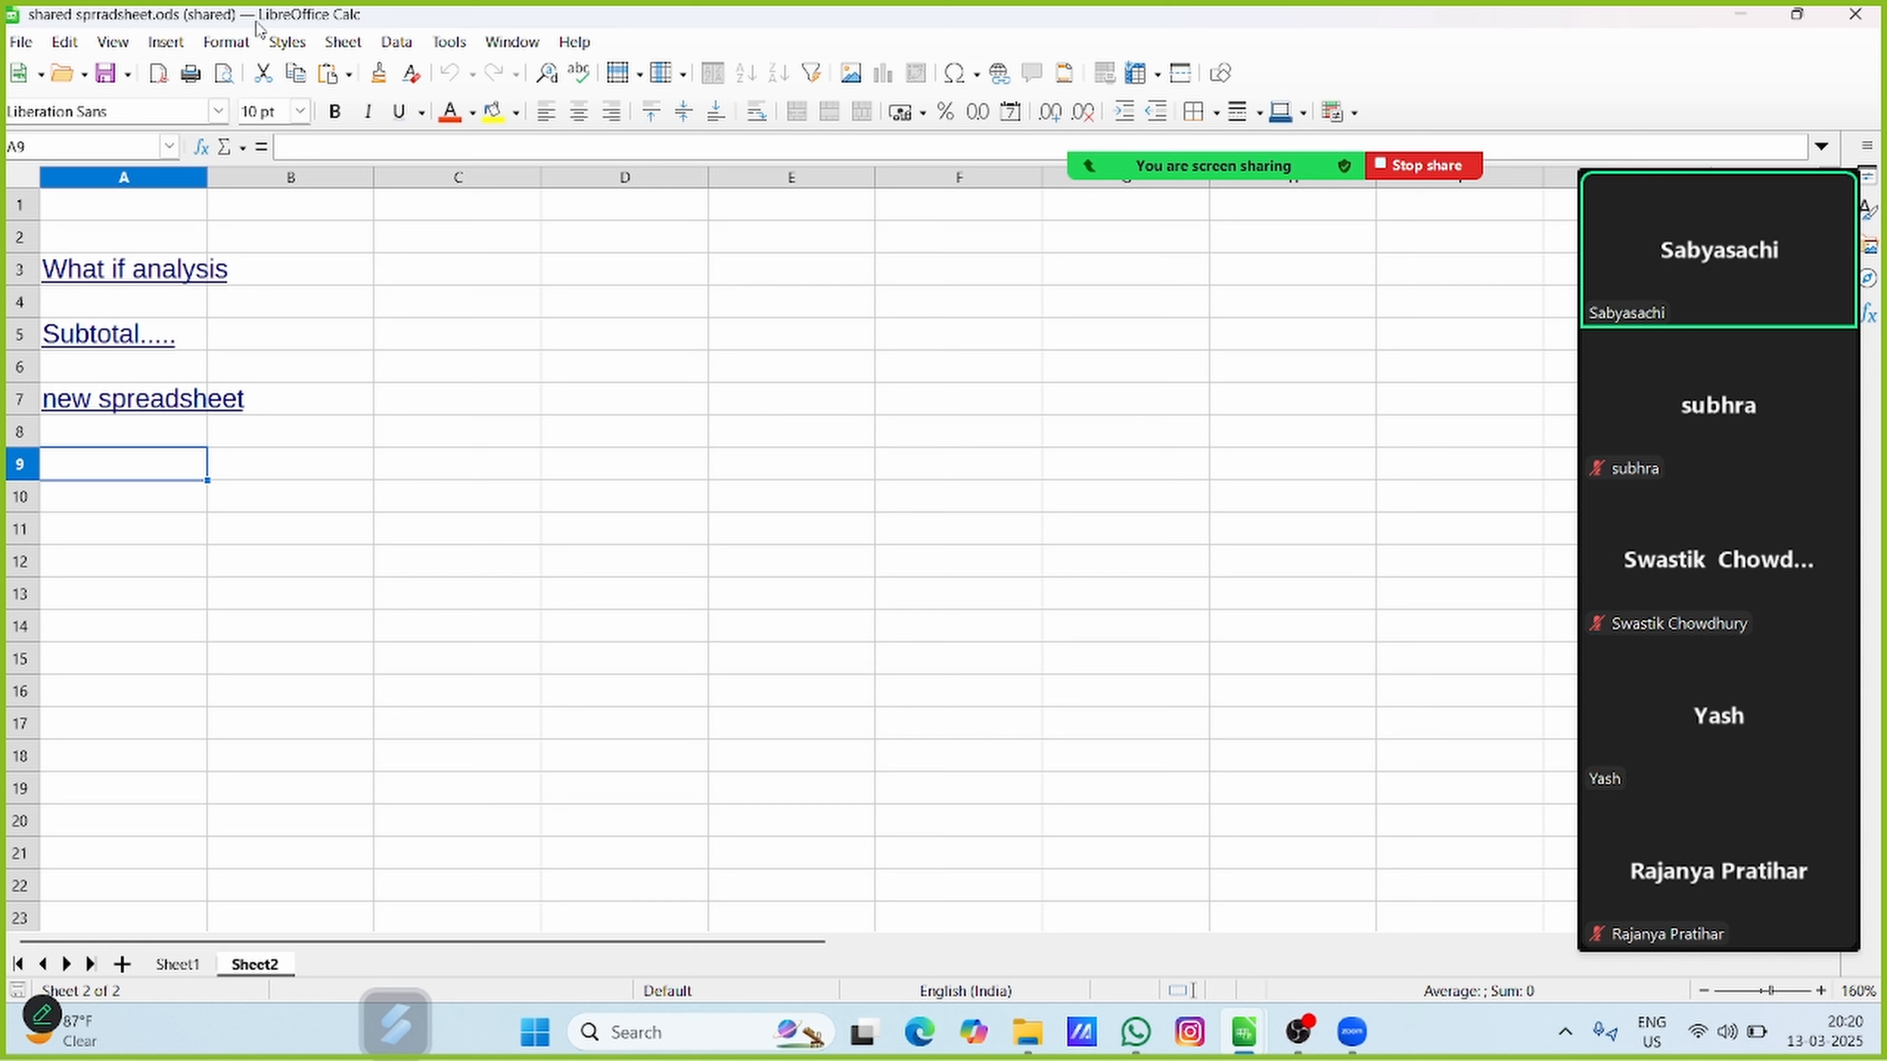
Look through the available toolbars and the Track Changes options of the shared spreadsheet
left_click(115, 43)
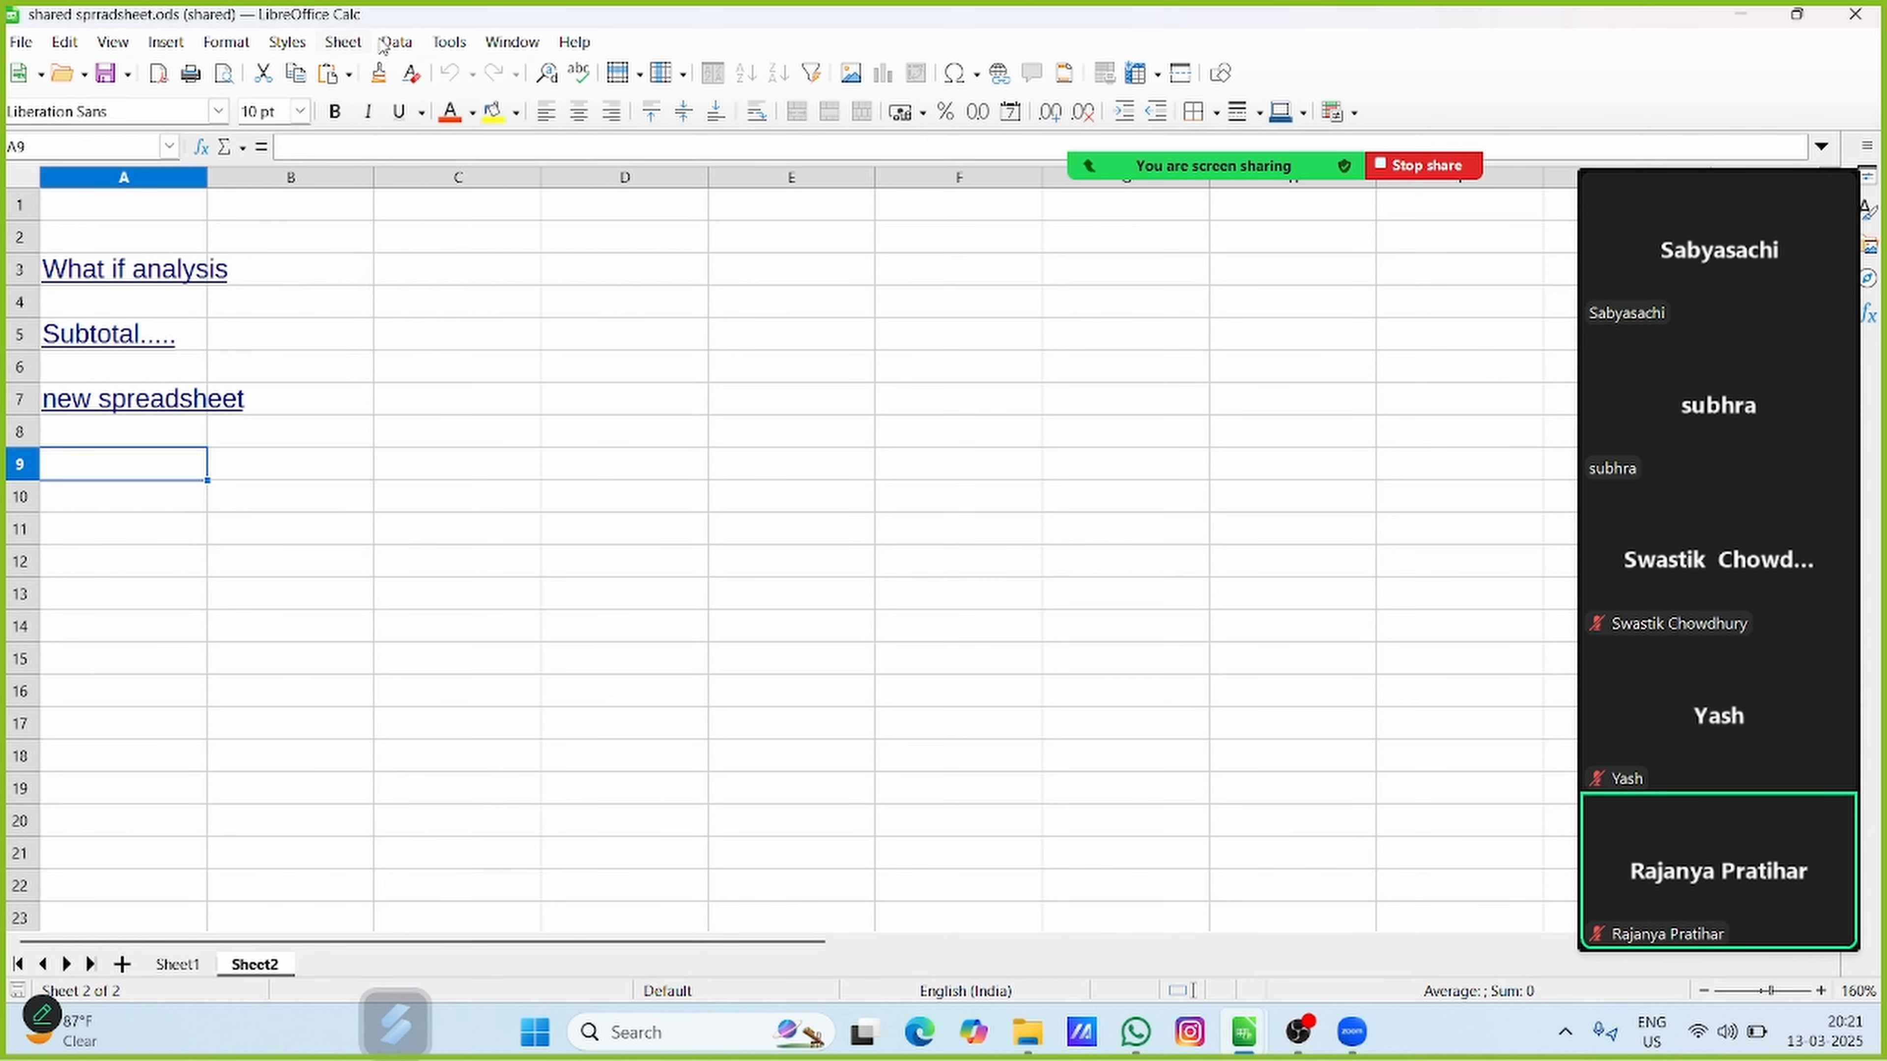
mouse_move(441, 40)
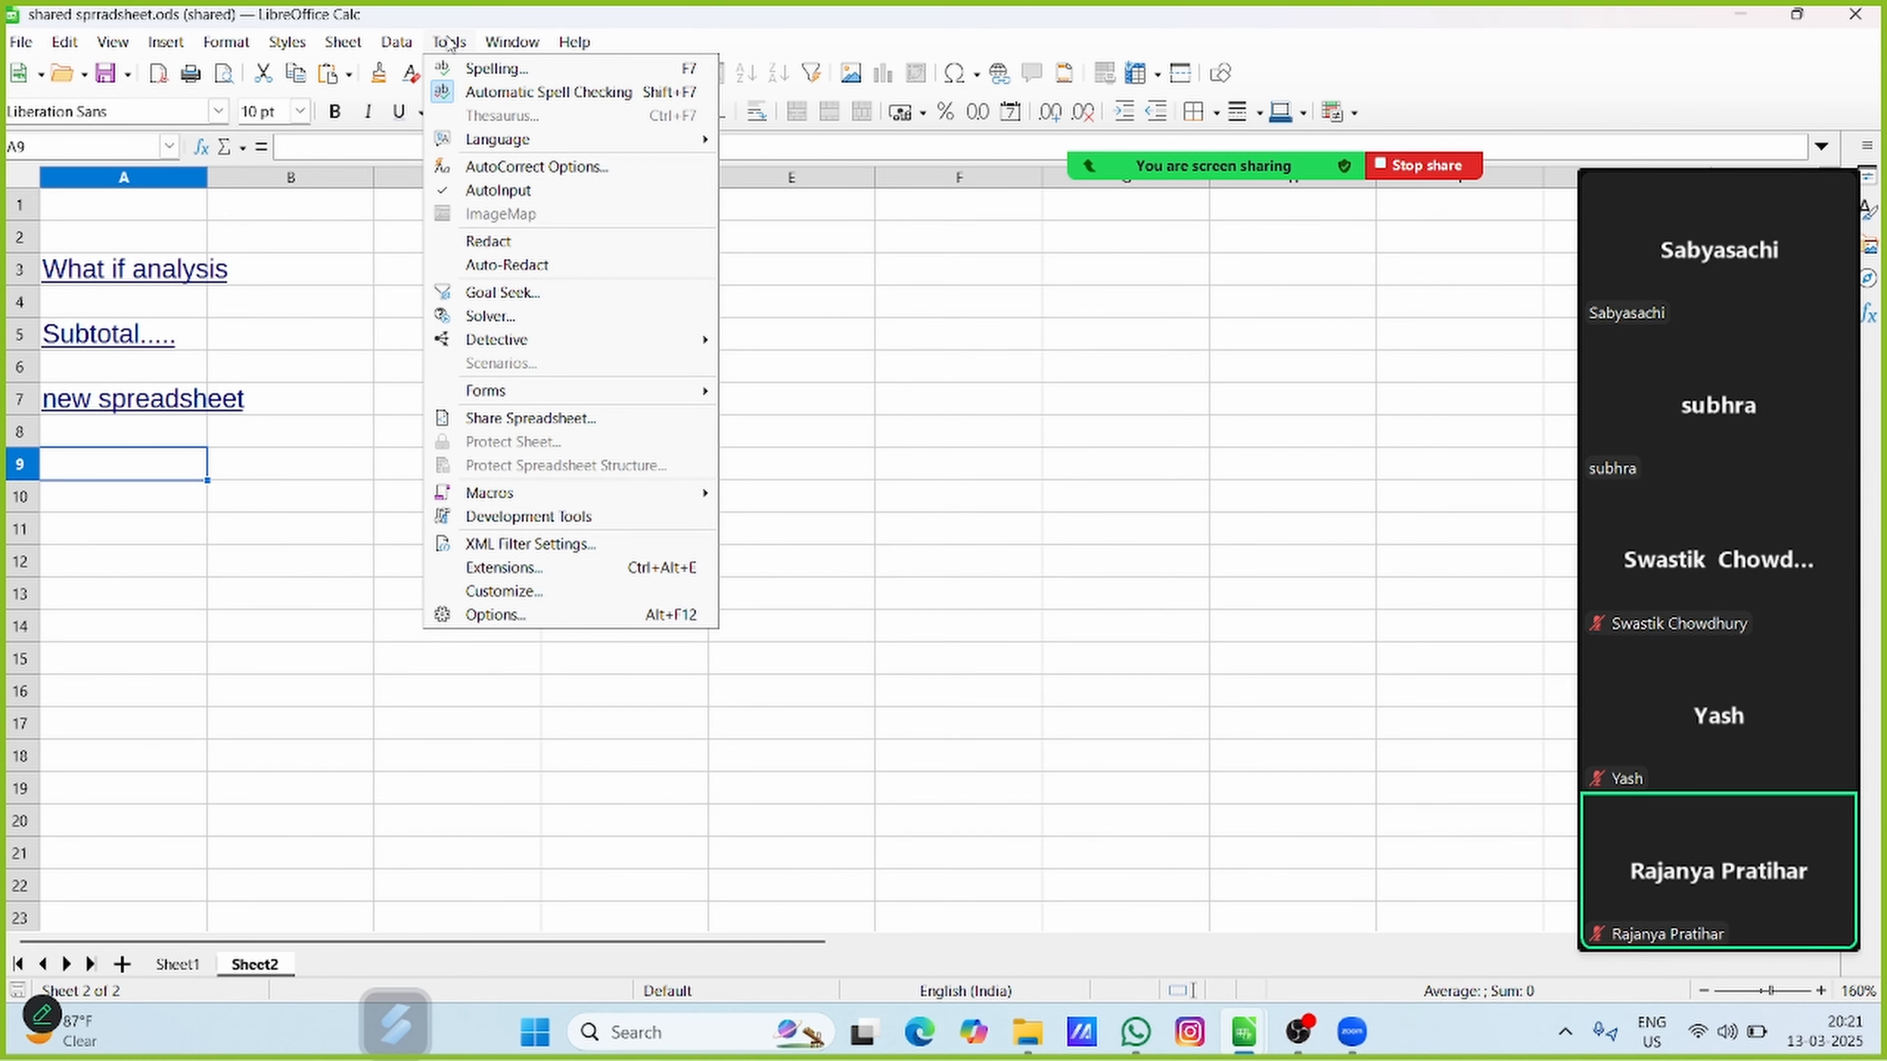
mouse_move(113, 41)
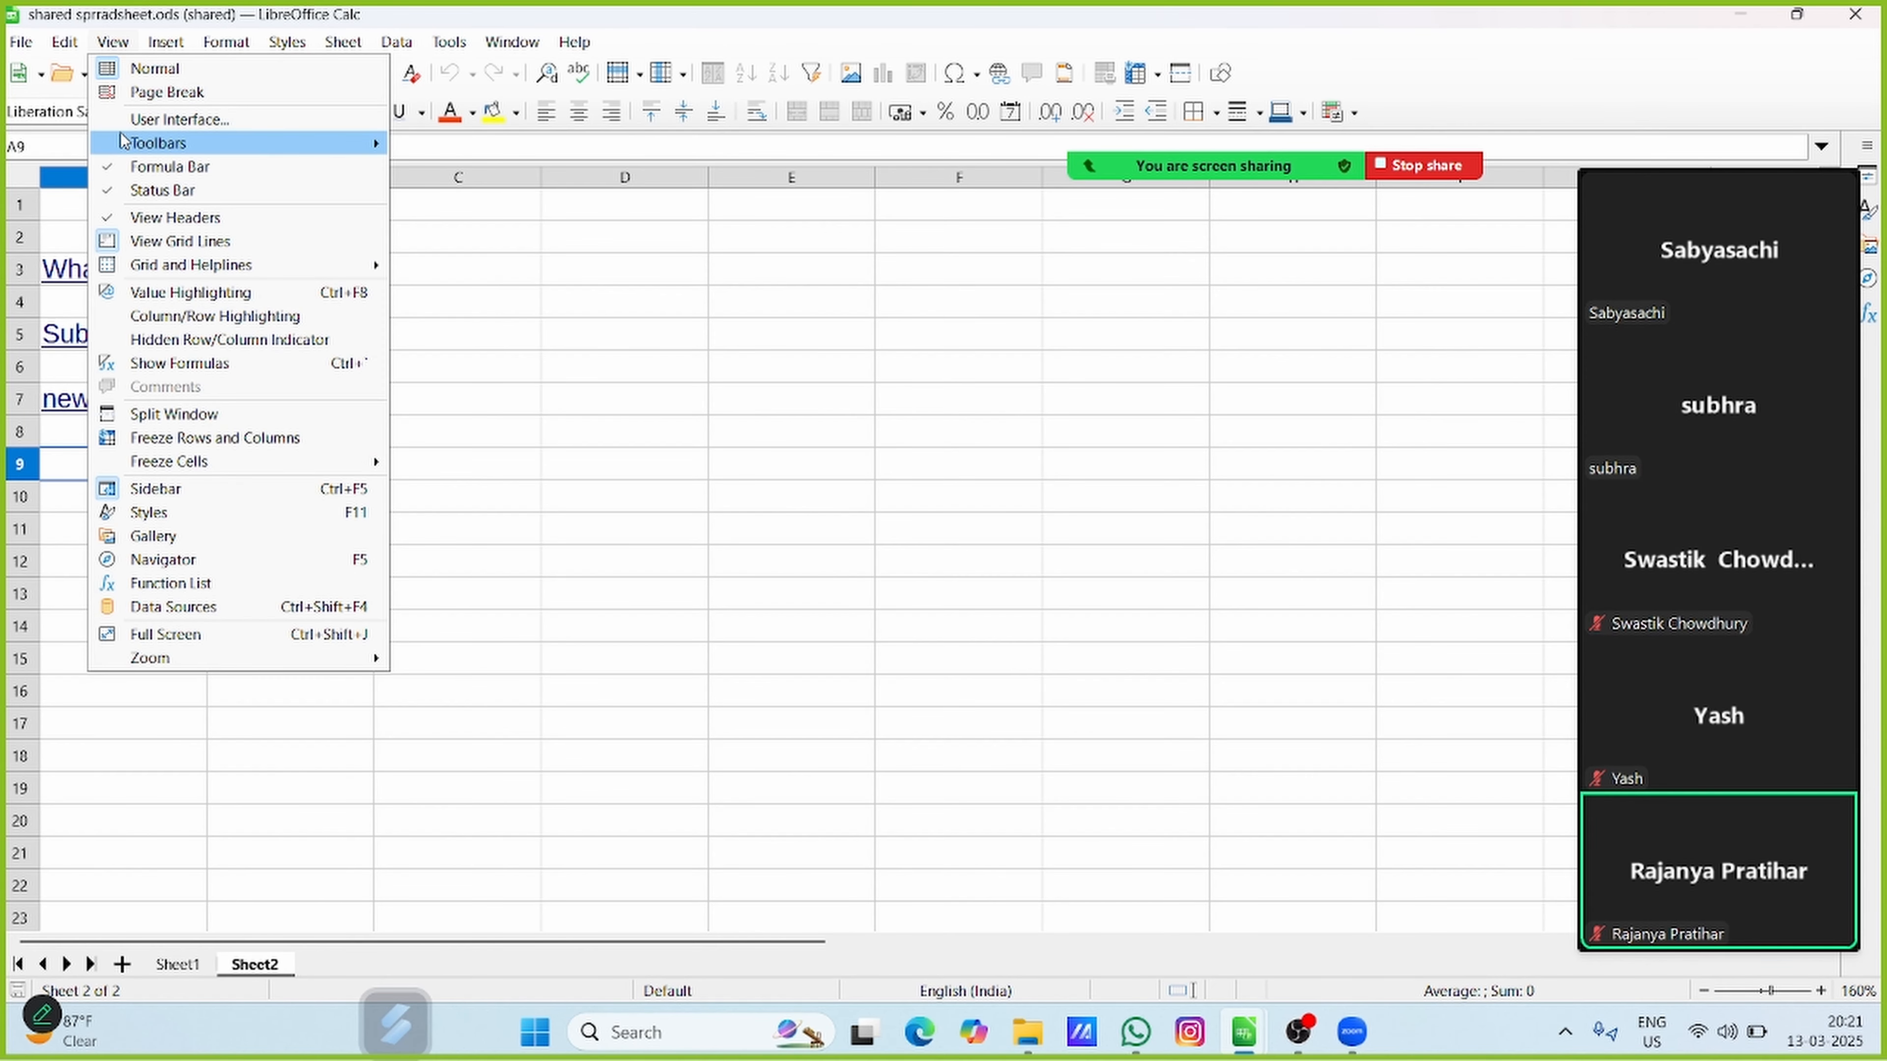
mouse_move(122, 141)
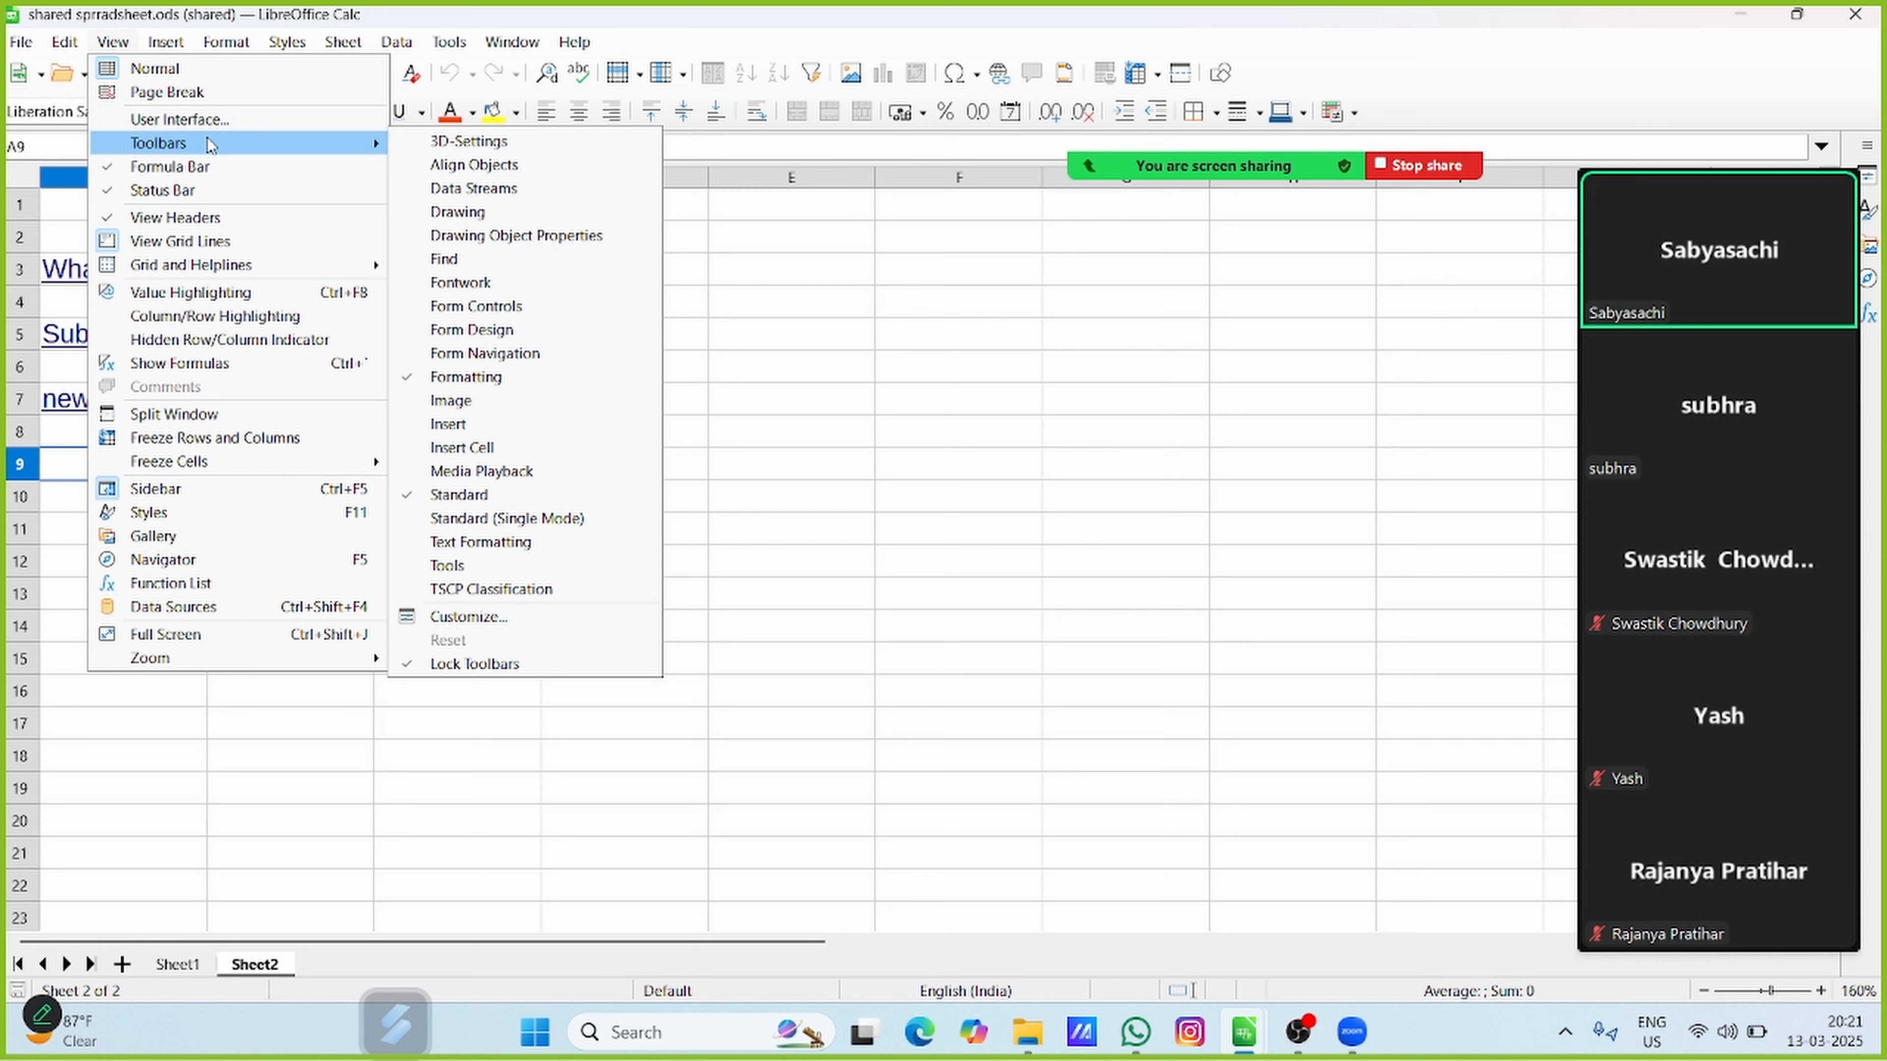
left_click(1101, 531)
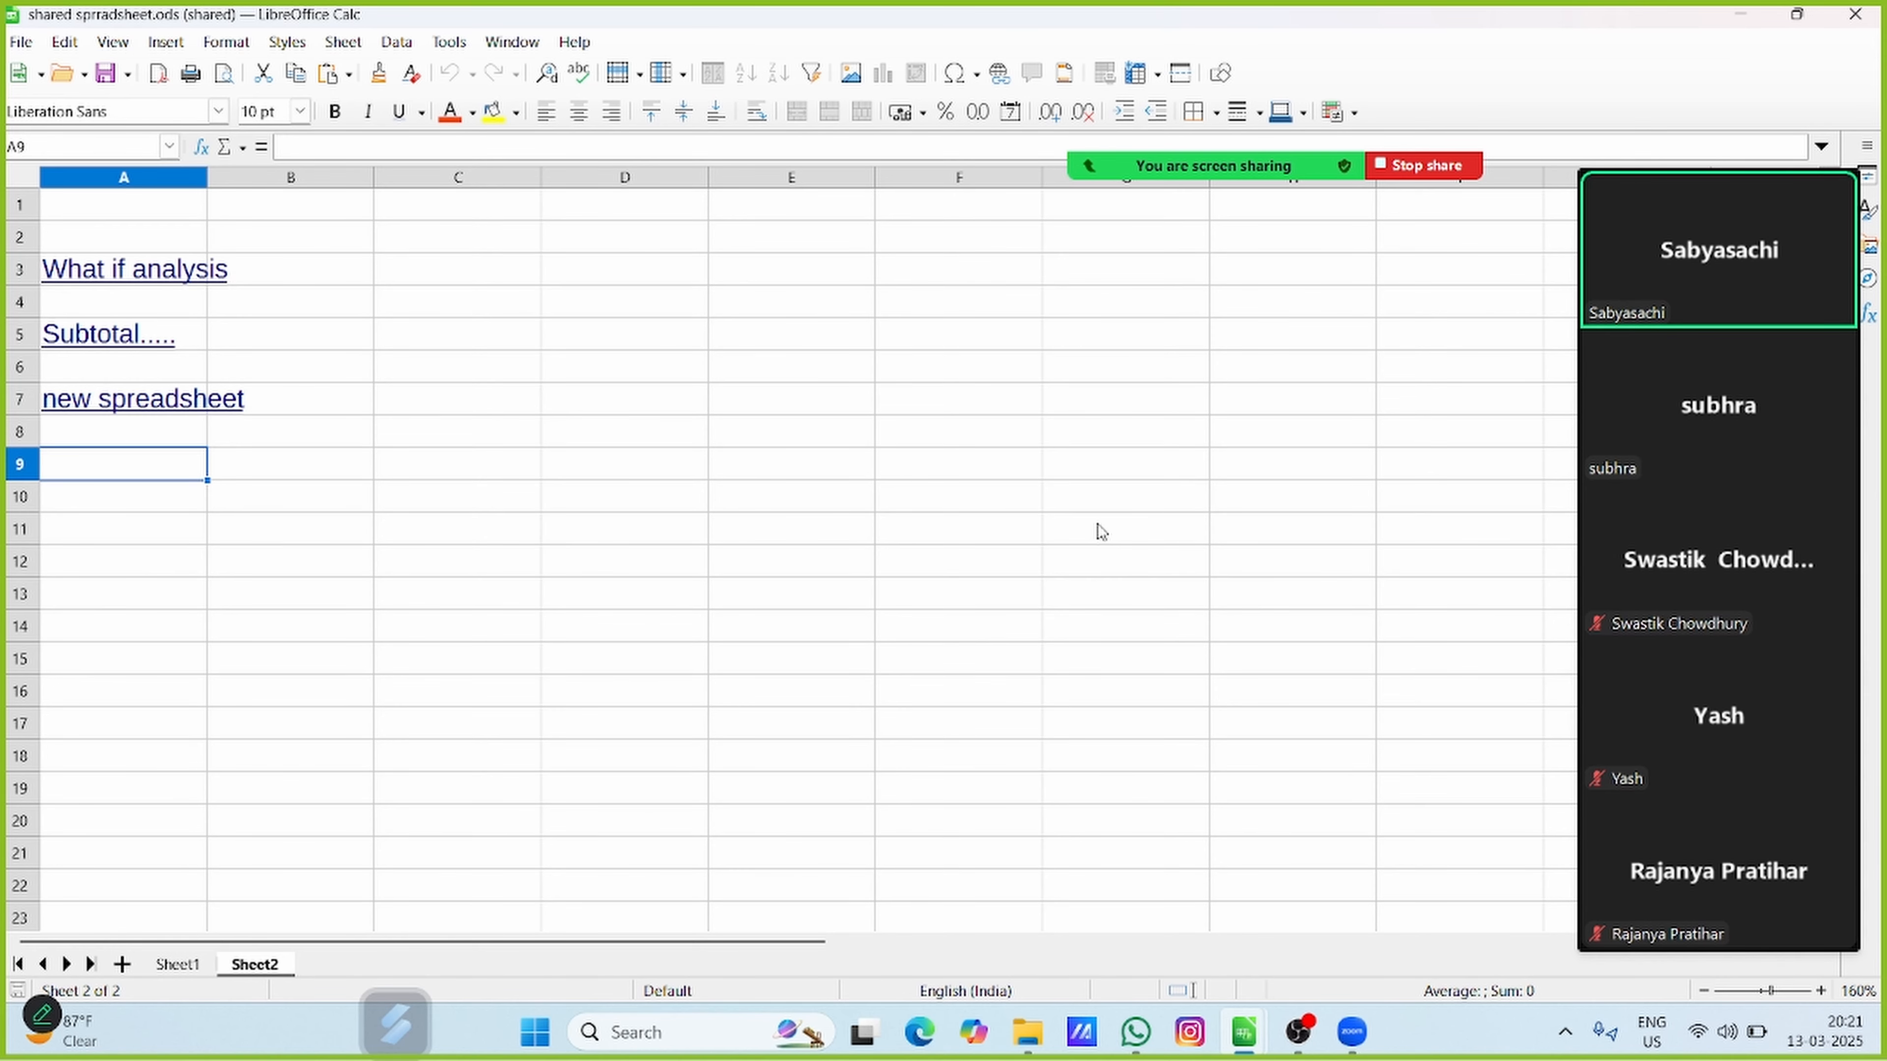
left_click(65, 43)
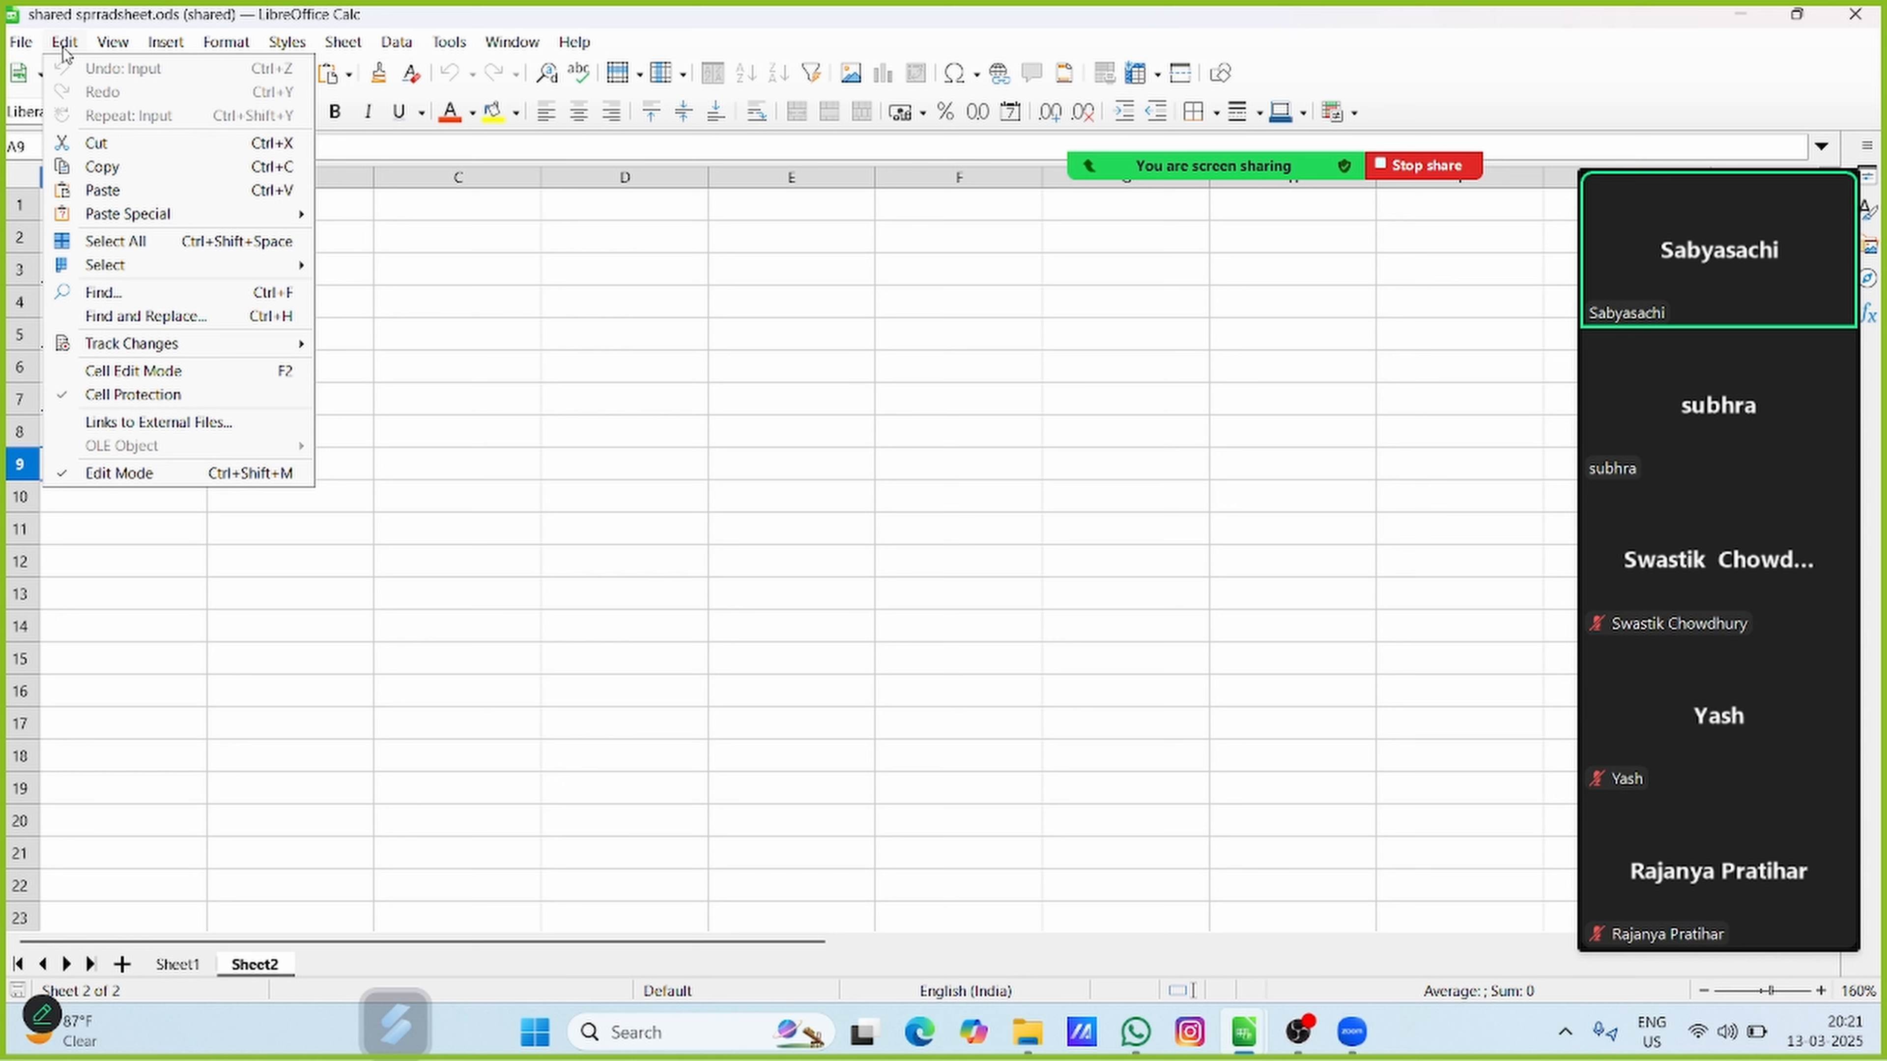
left_click(65, 44)
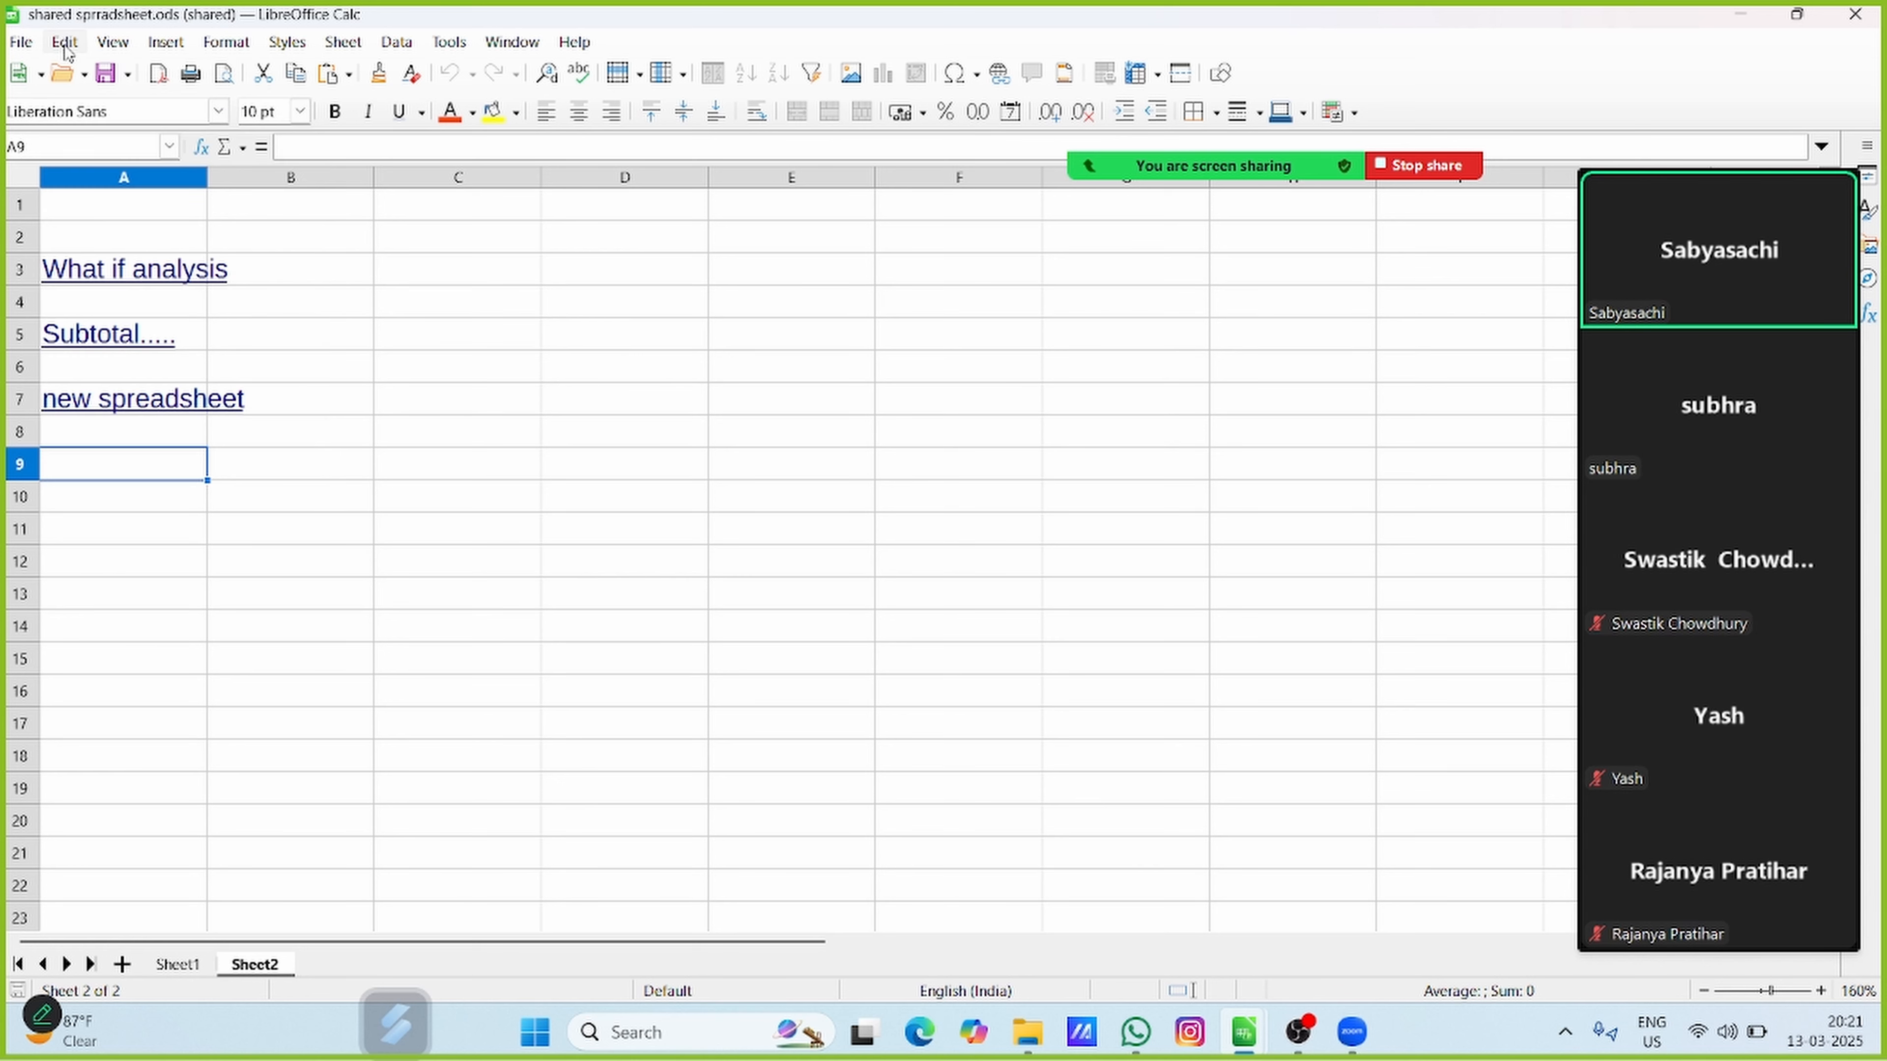
left_click(64, 43)
mouse_move(121, 353)
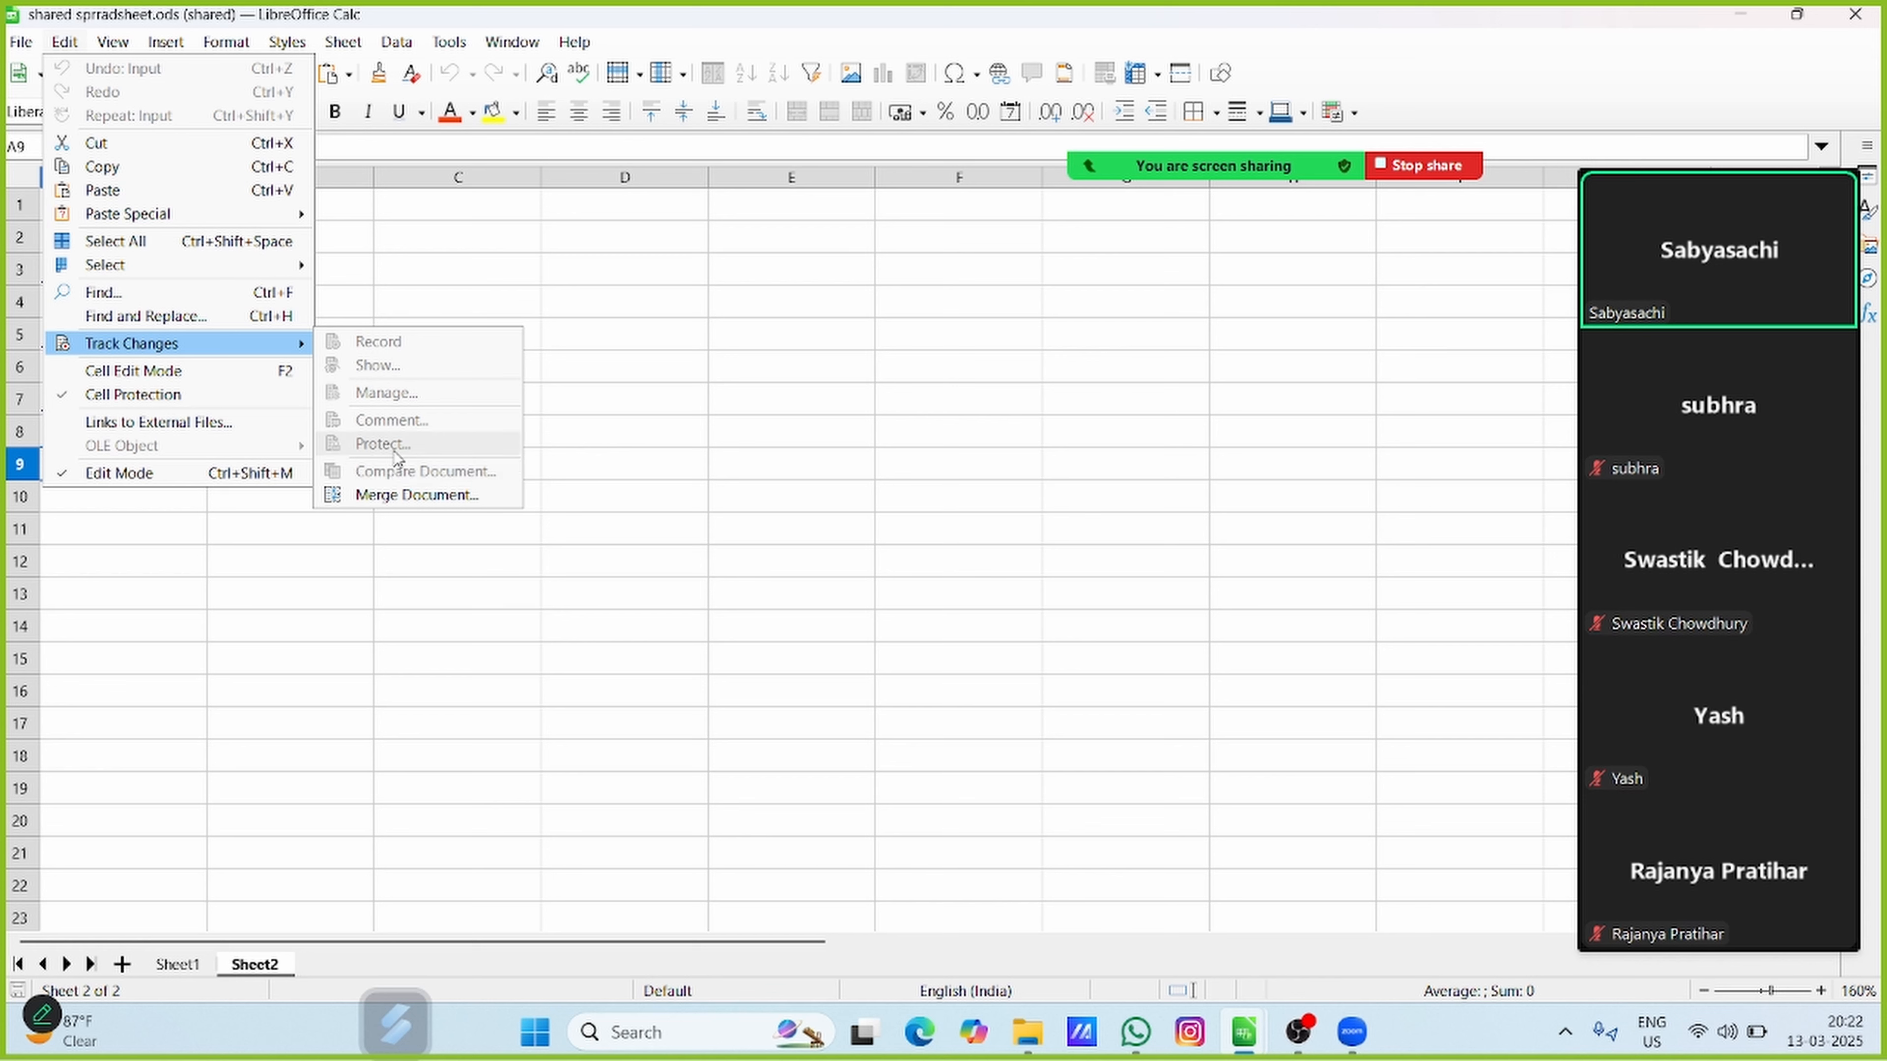
left_click(789, 382)
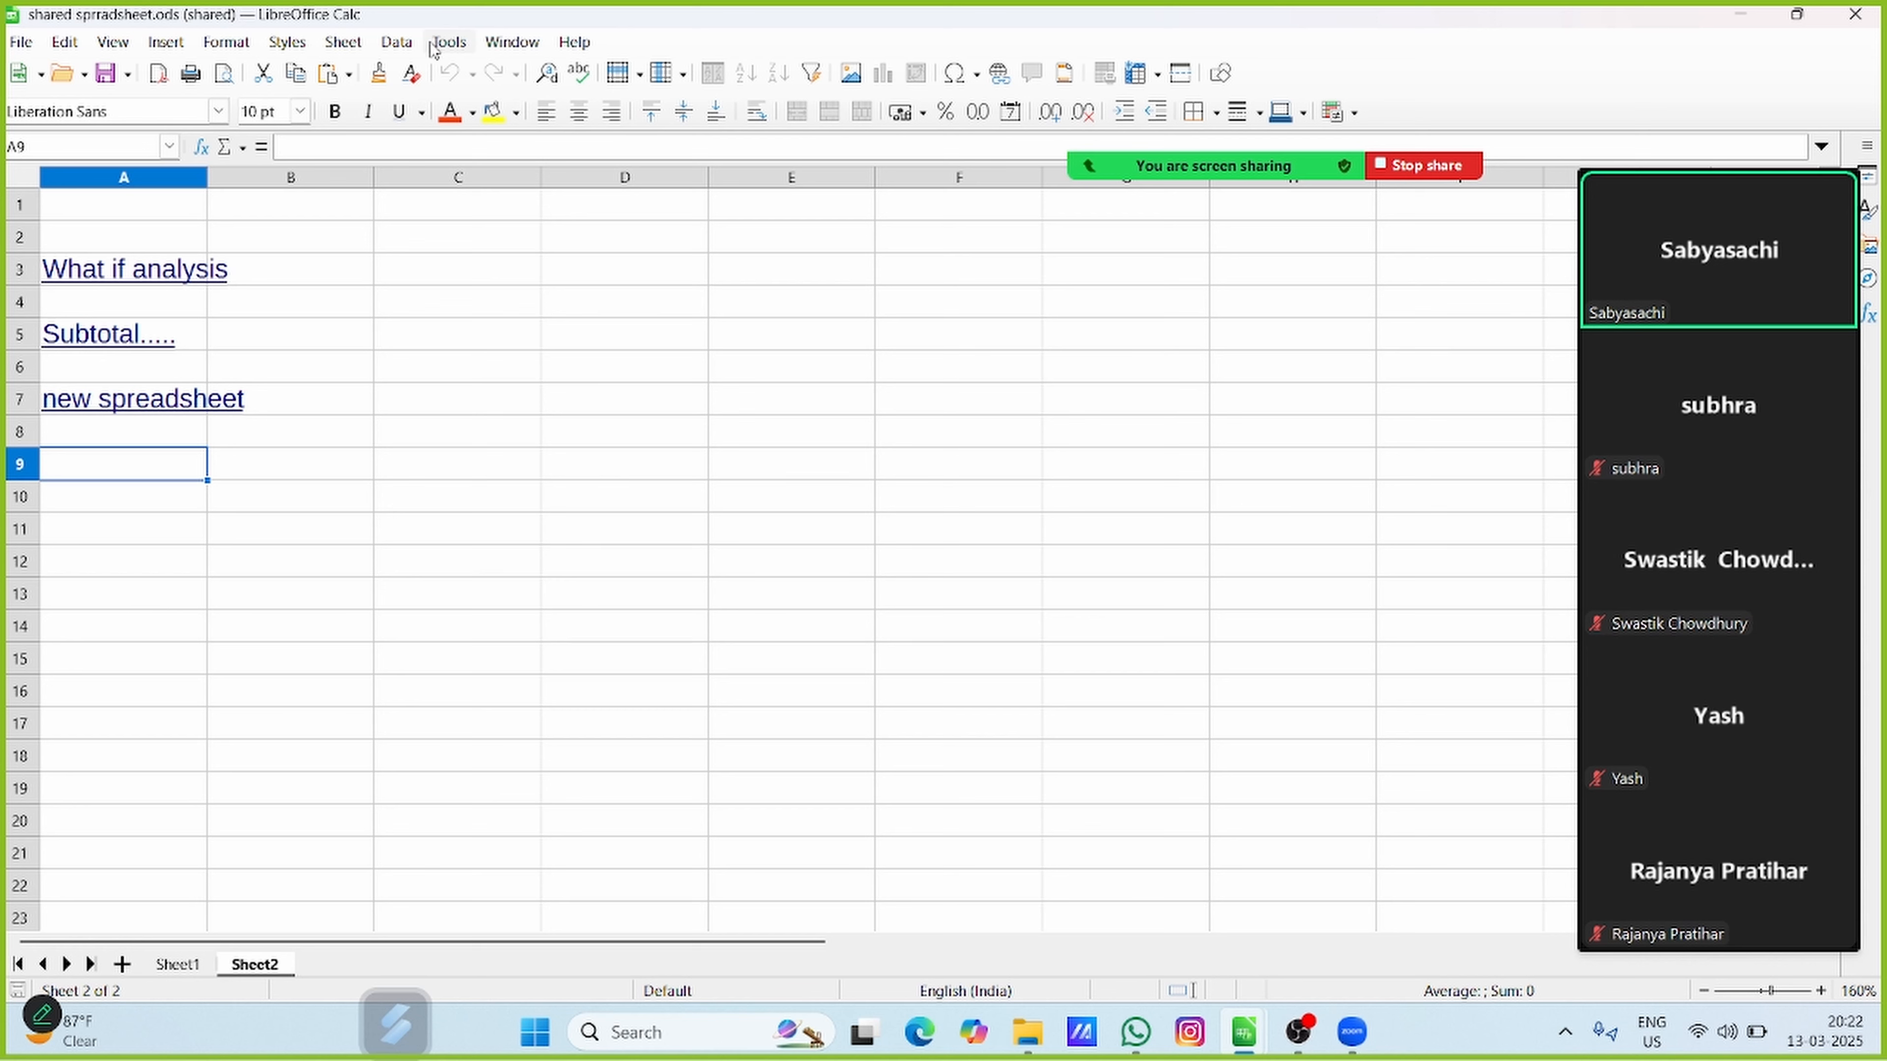
Stop sharing the spreadsheet to regain exclusive access, confirming the change
left_click(449, 42)
left_click(504, 421)
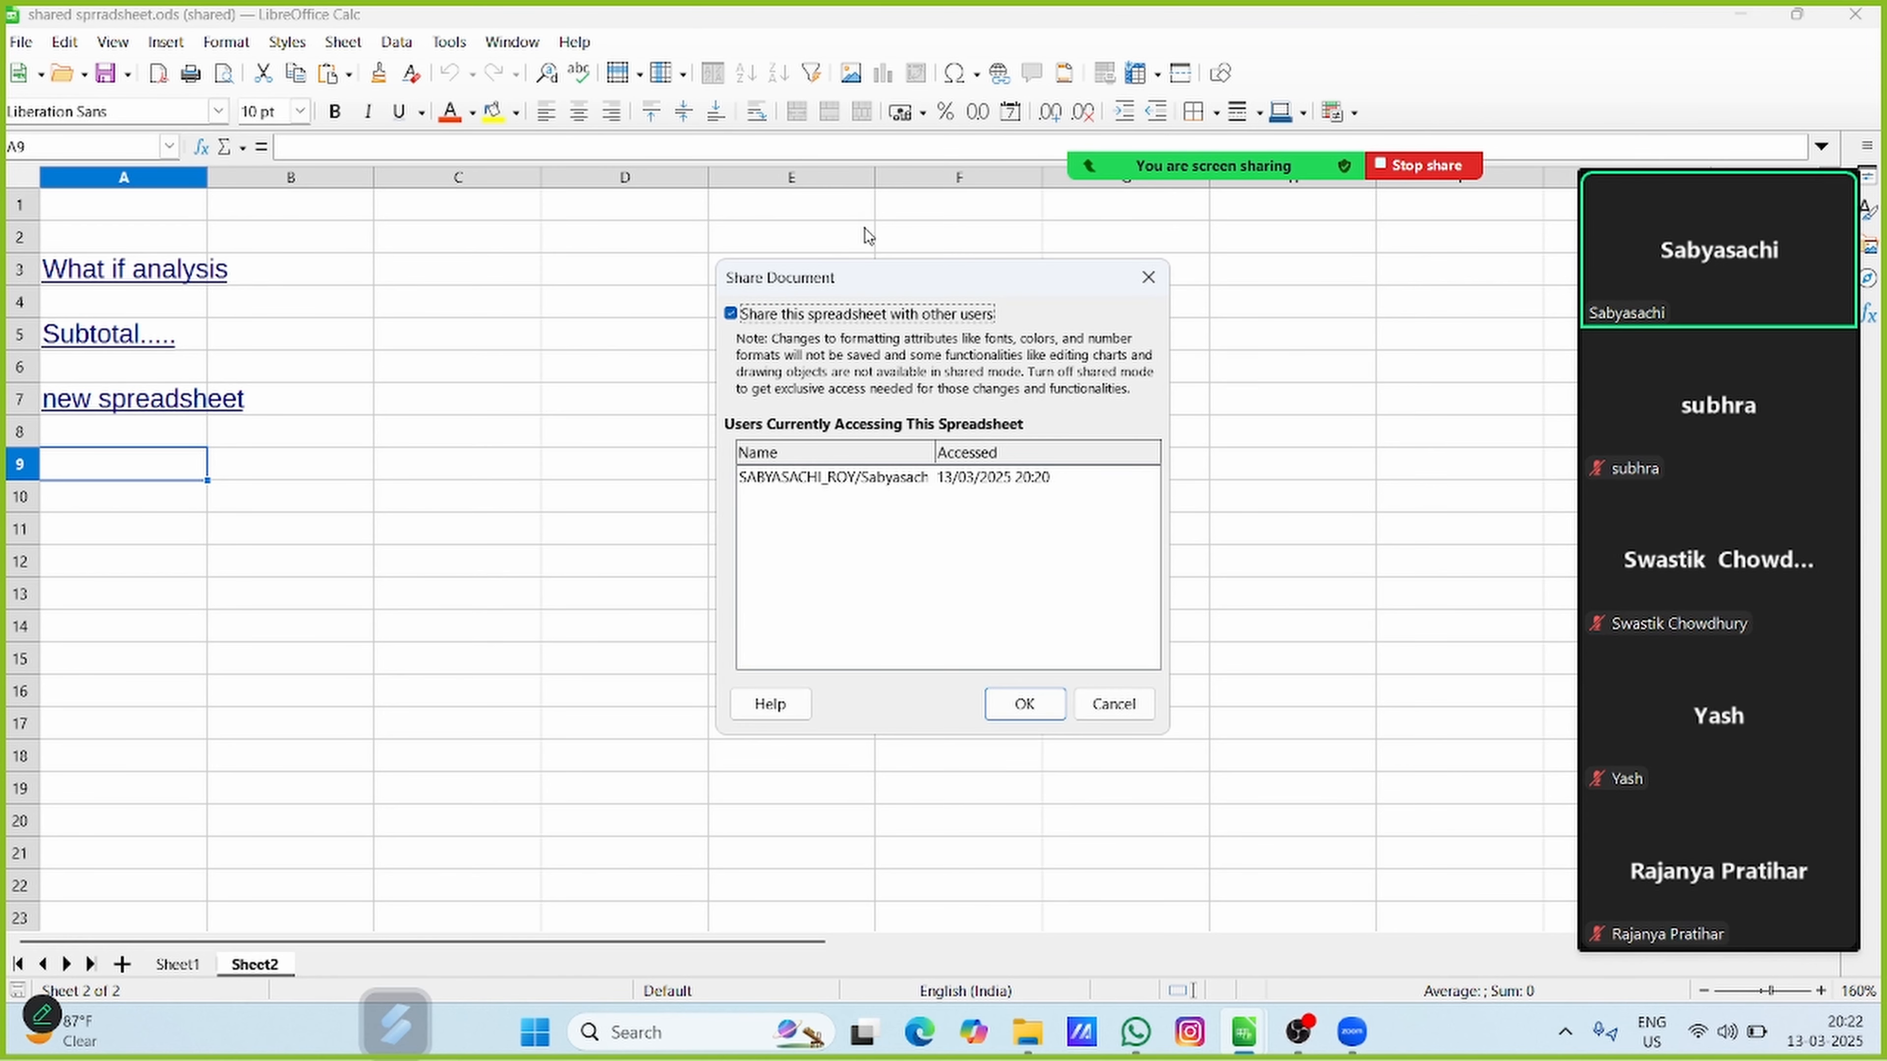
left_click(743, 316)
left_click(1020, 703)
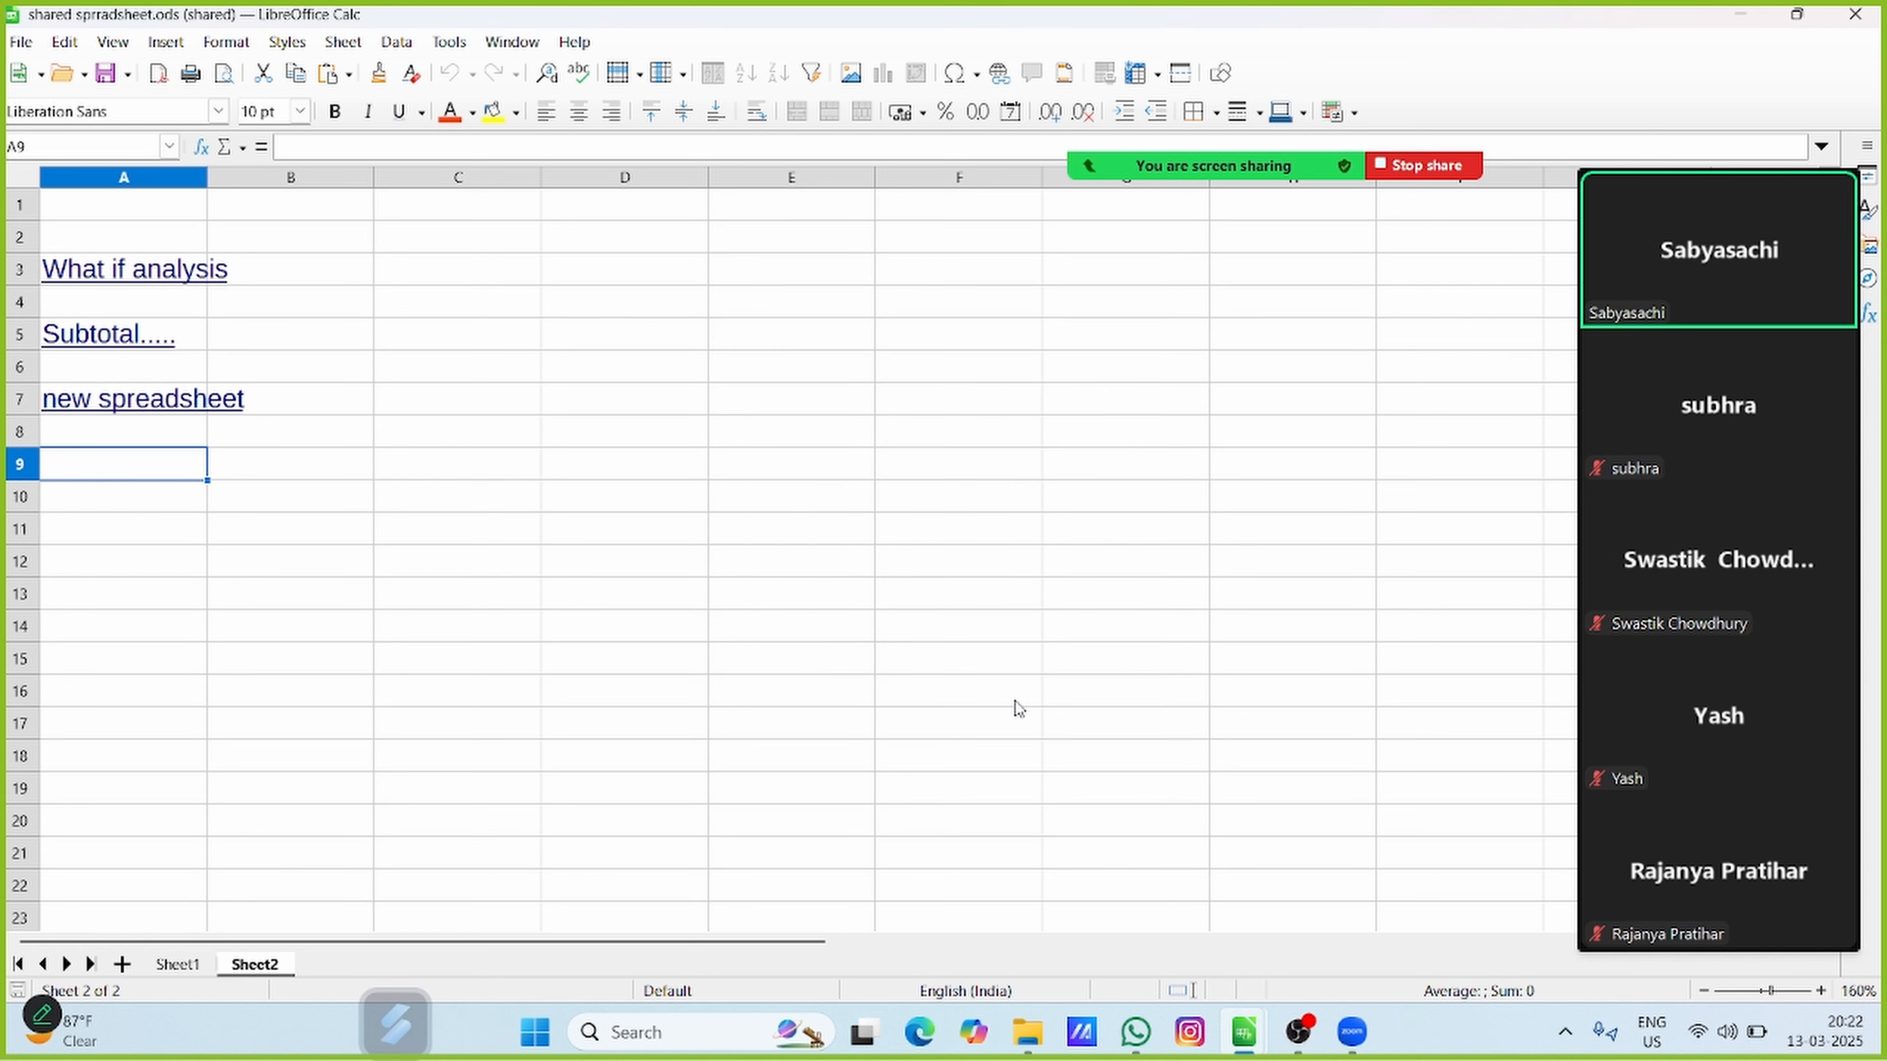
left_click(1080, 567)
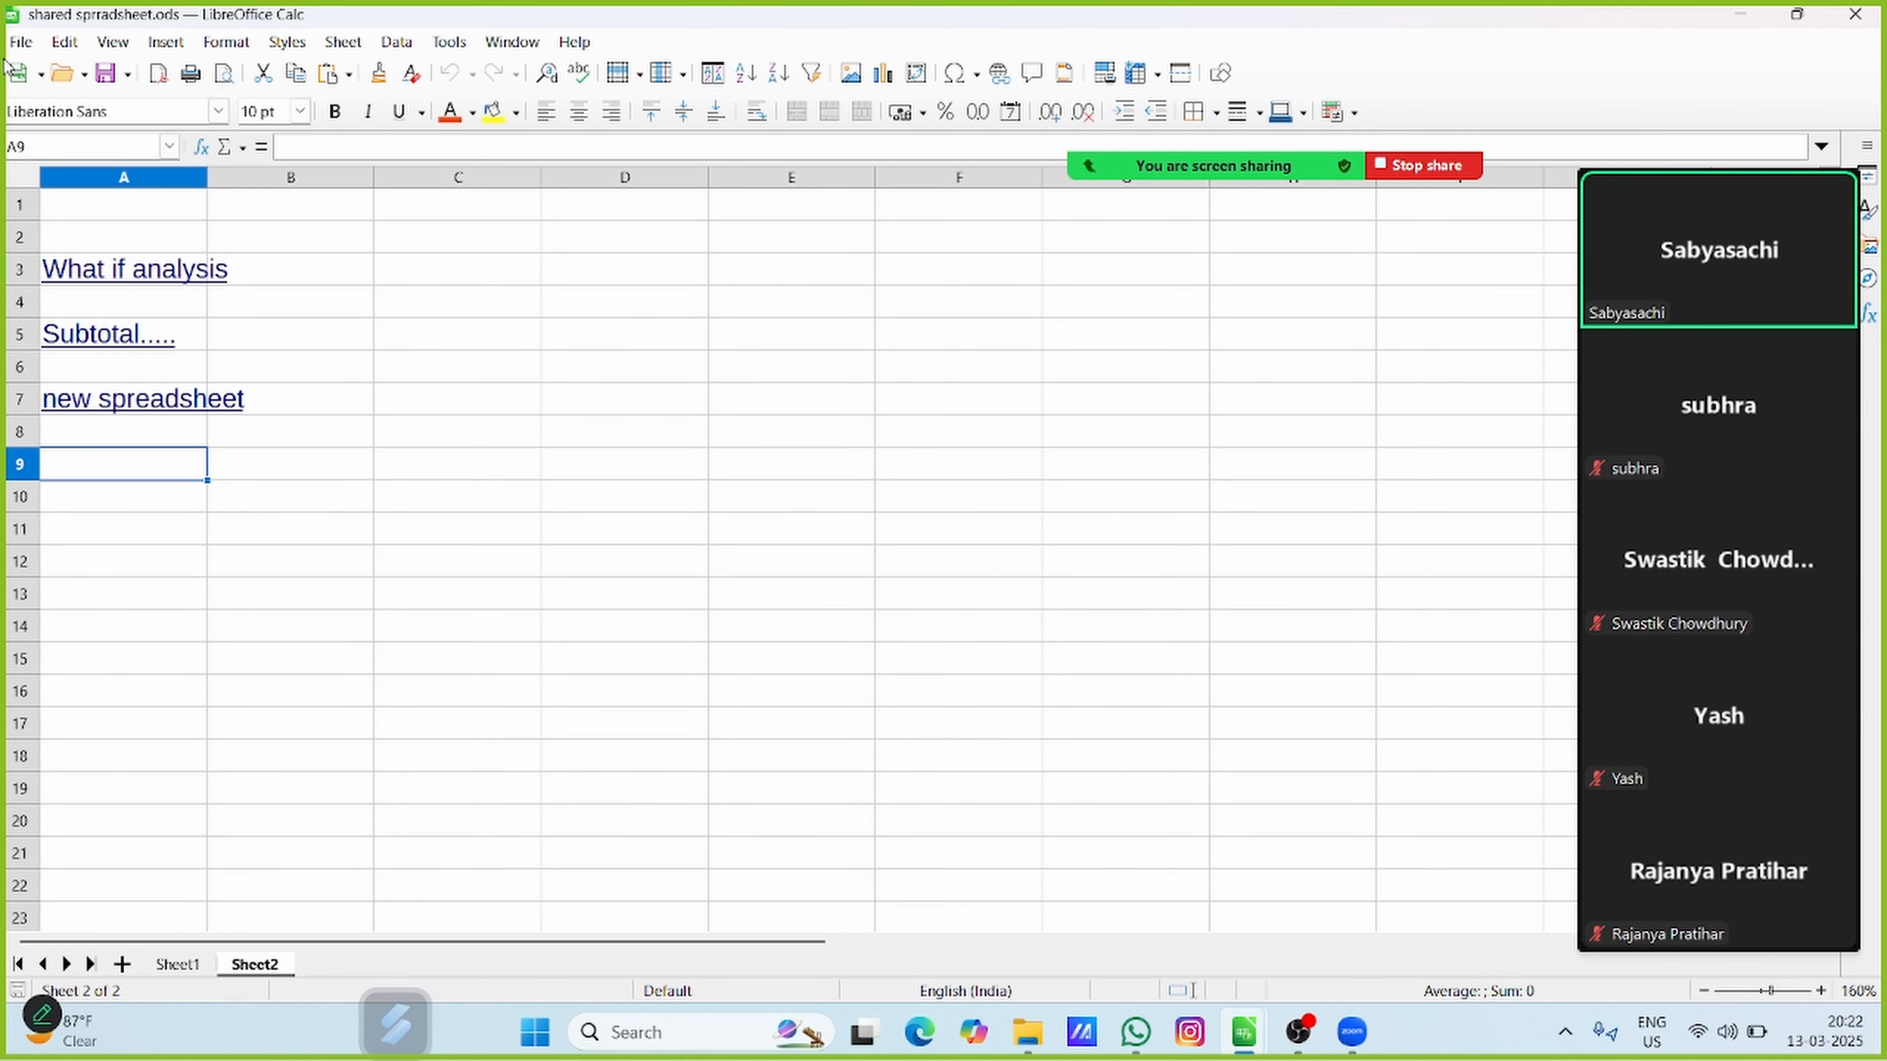
Check which Track Changes commands are available with sharing turned off
left_click(54, 47)
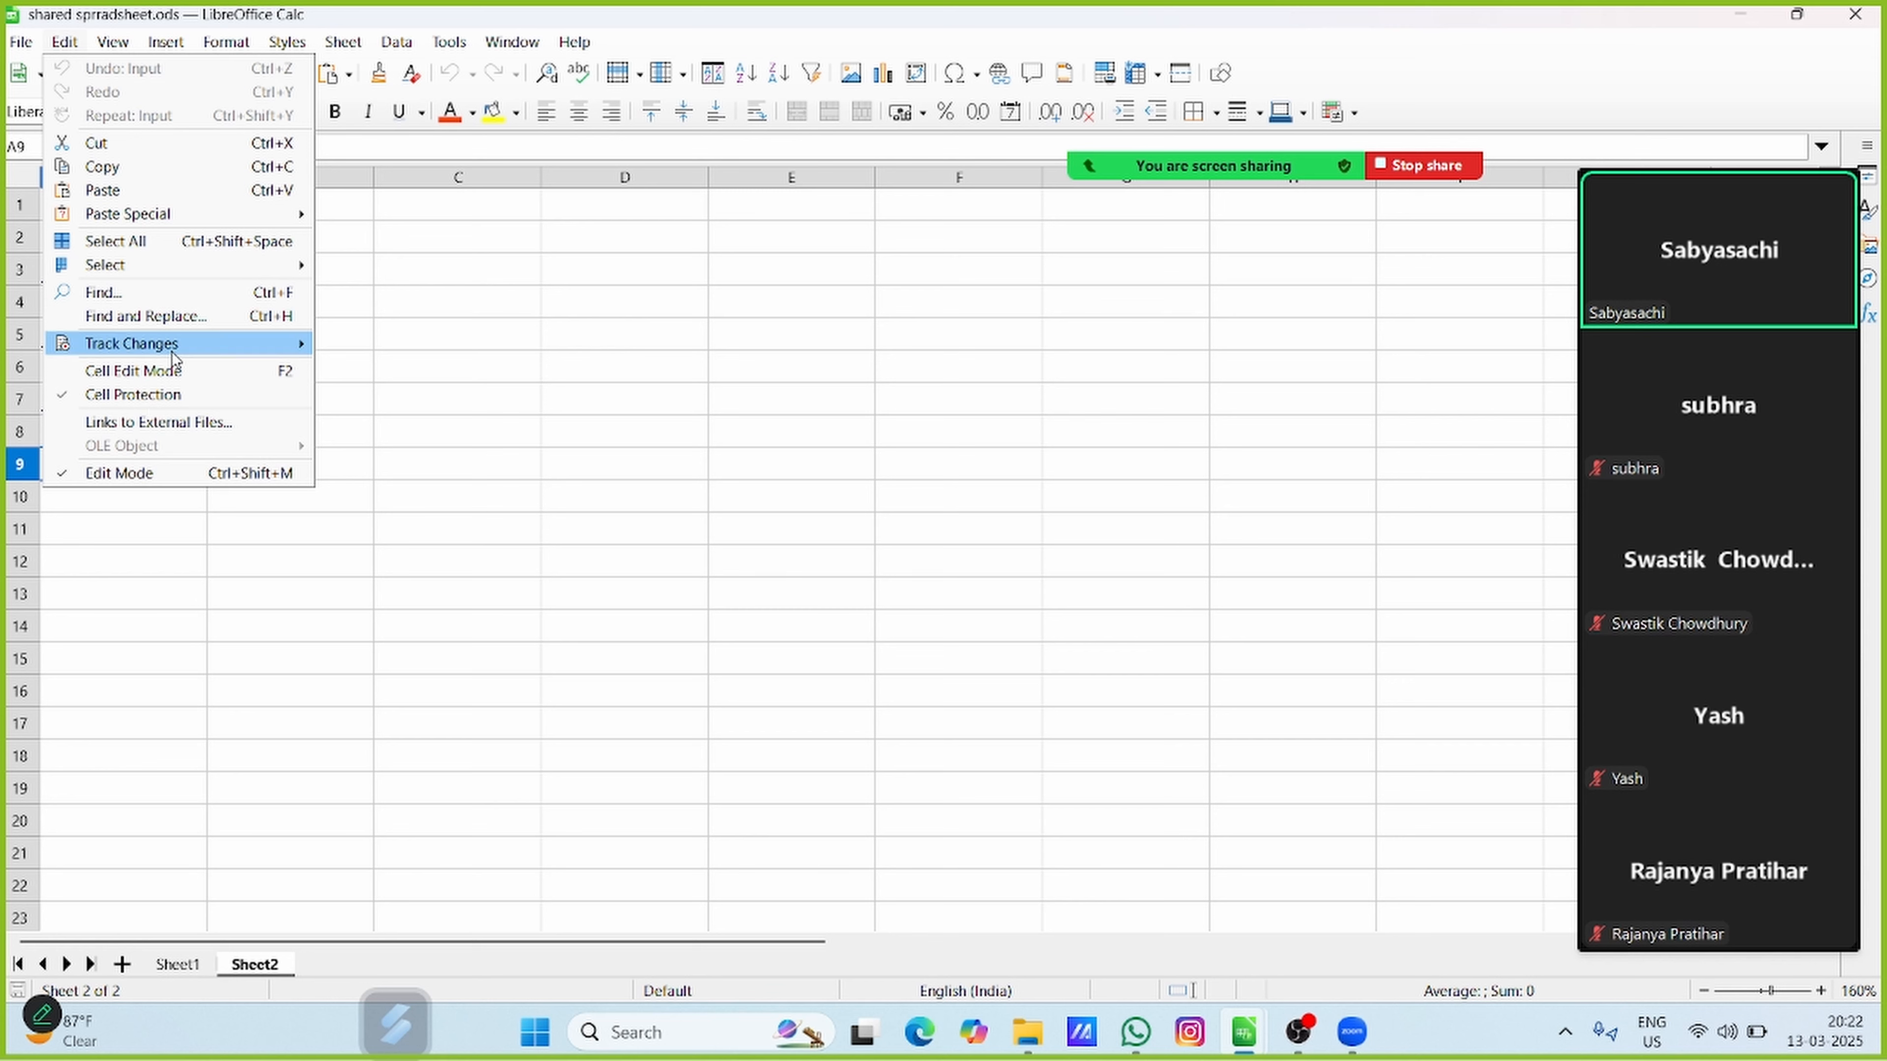
mouse_move(174, 349)
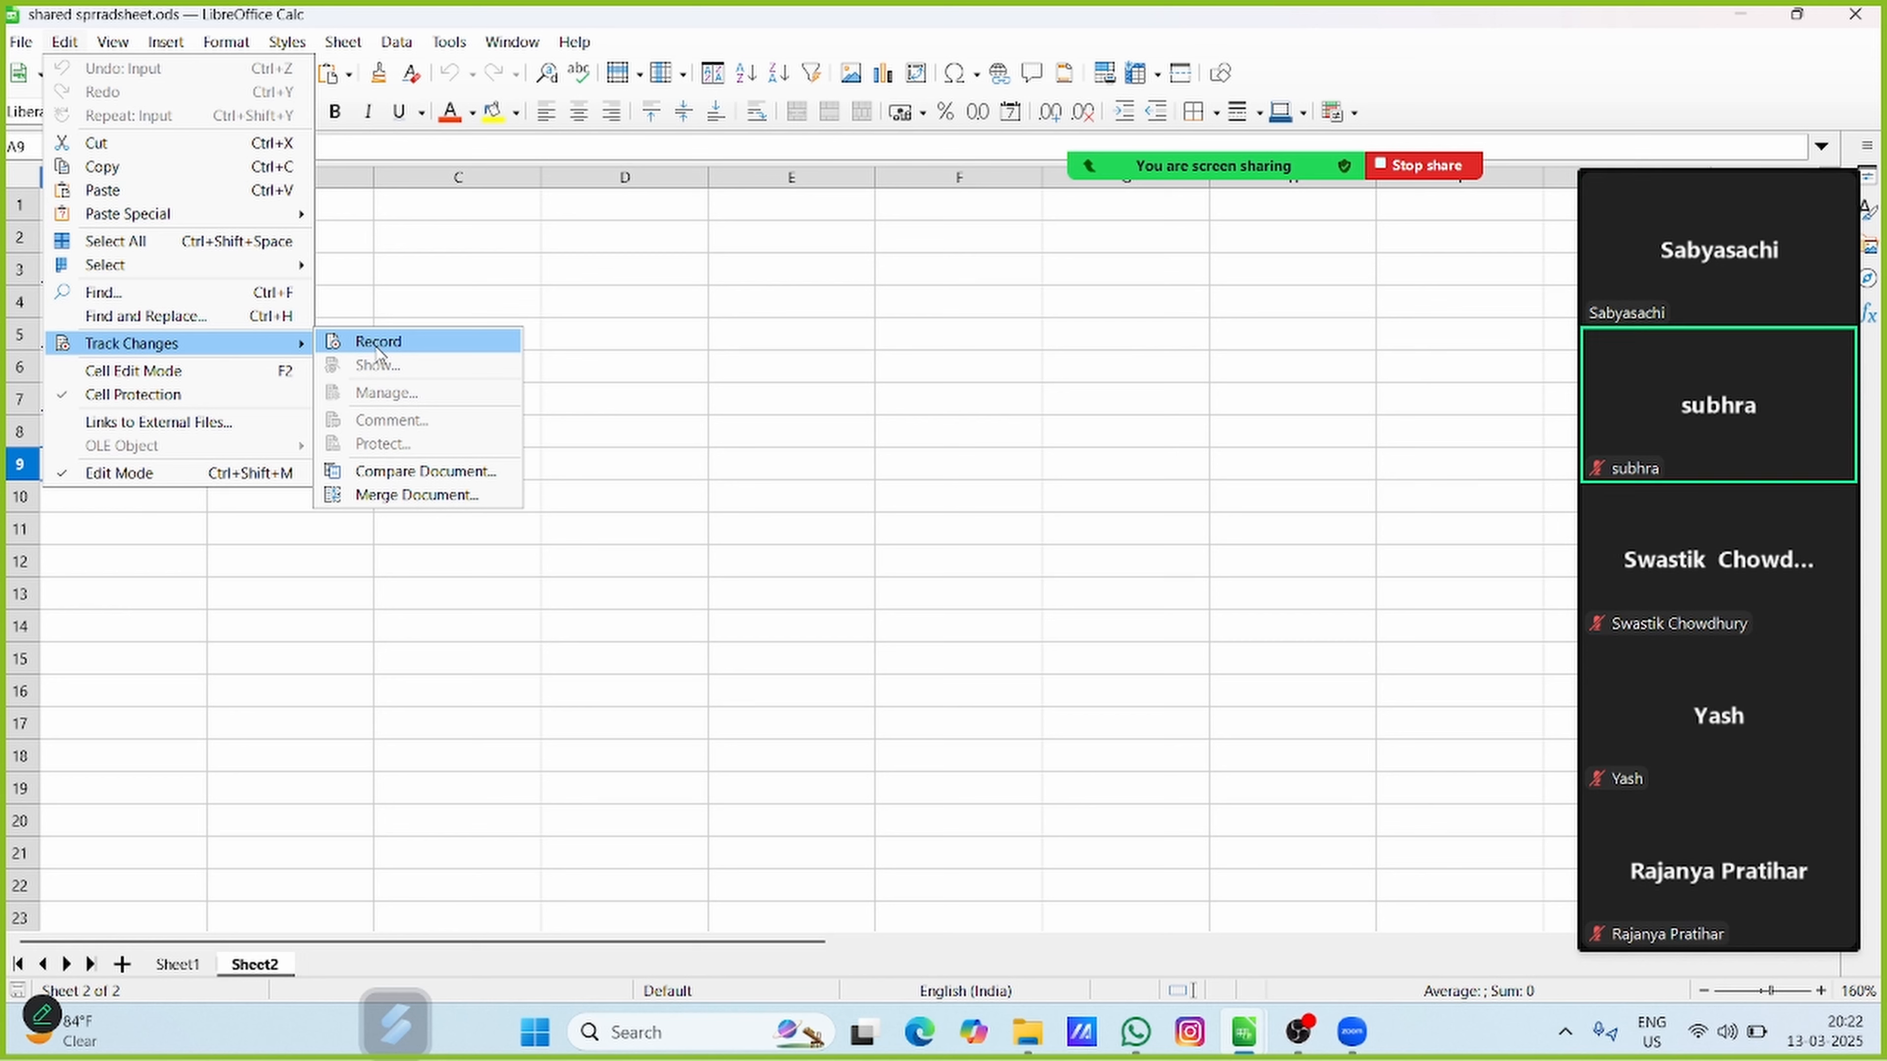
left_click(438, 304)
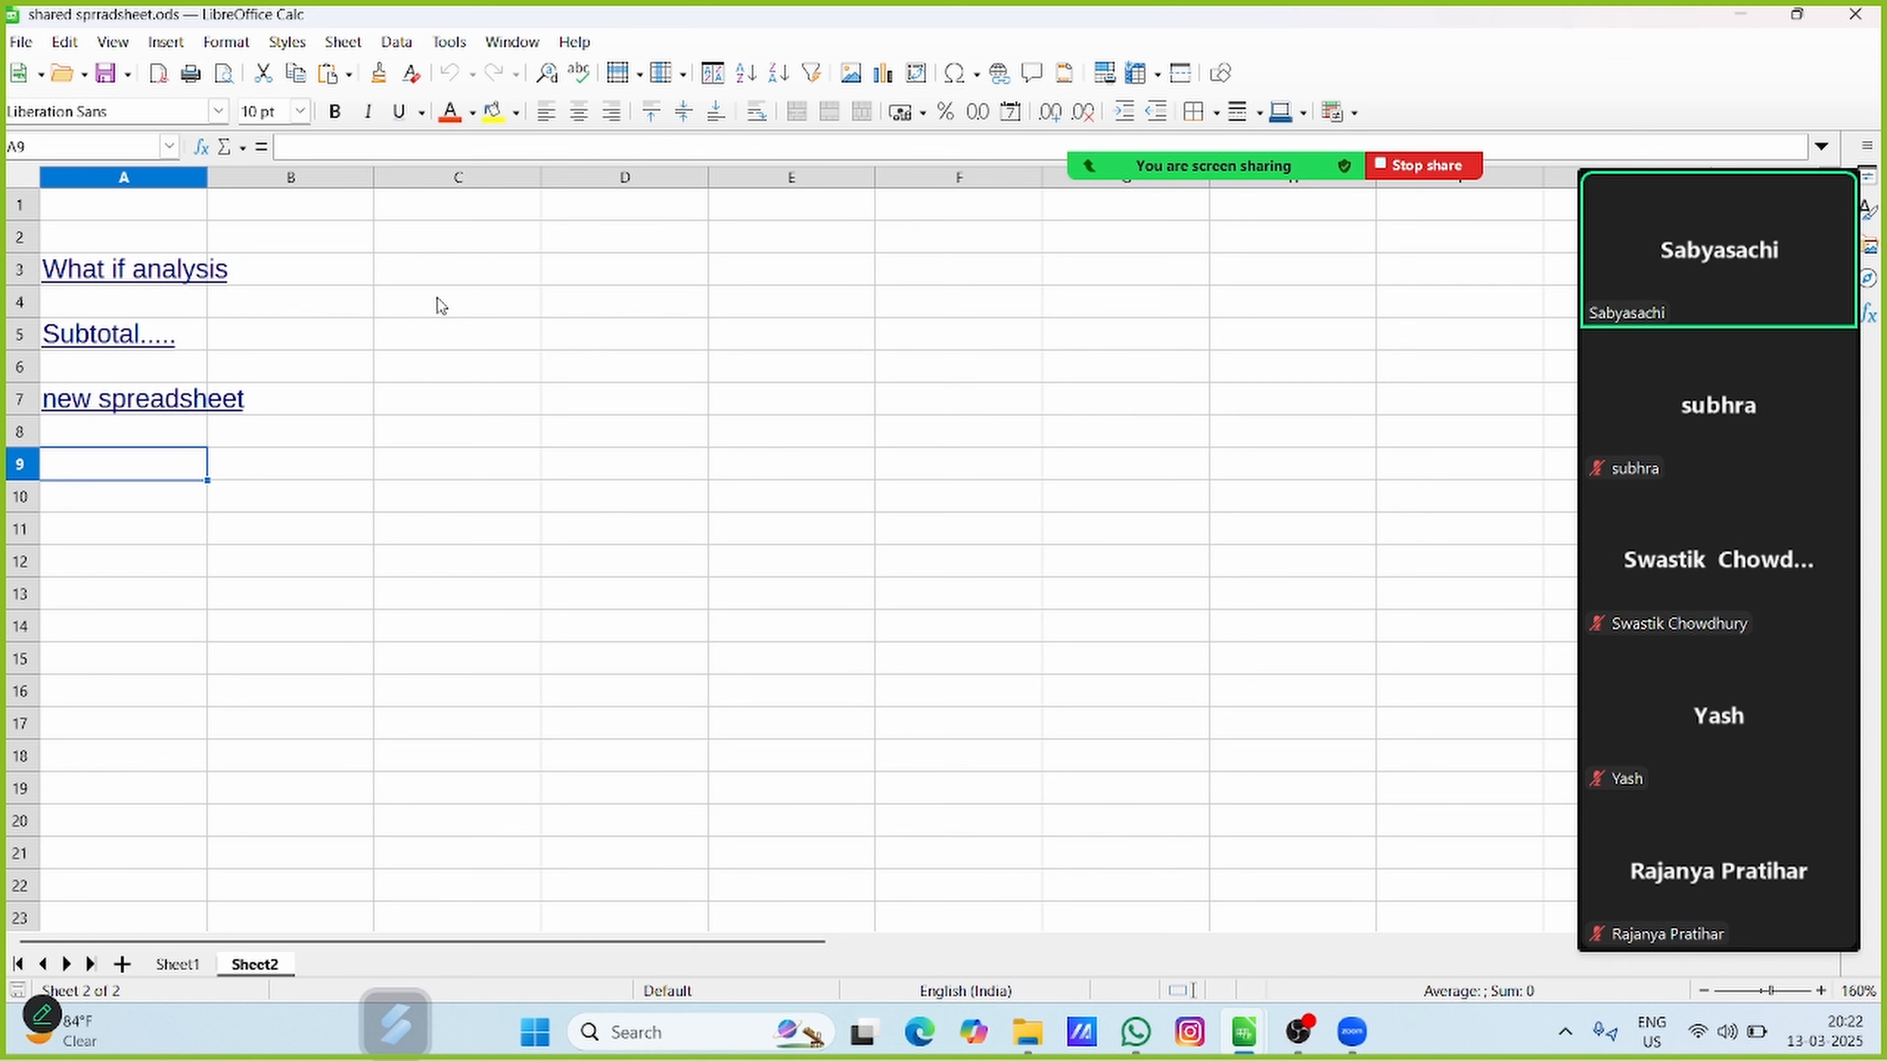
Switch to Sheet1, which holds the result table
left_click(184, 964)
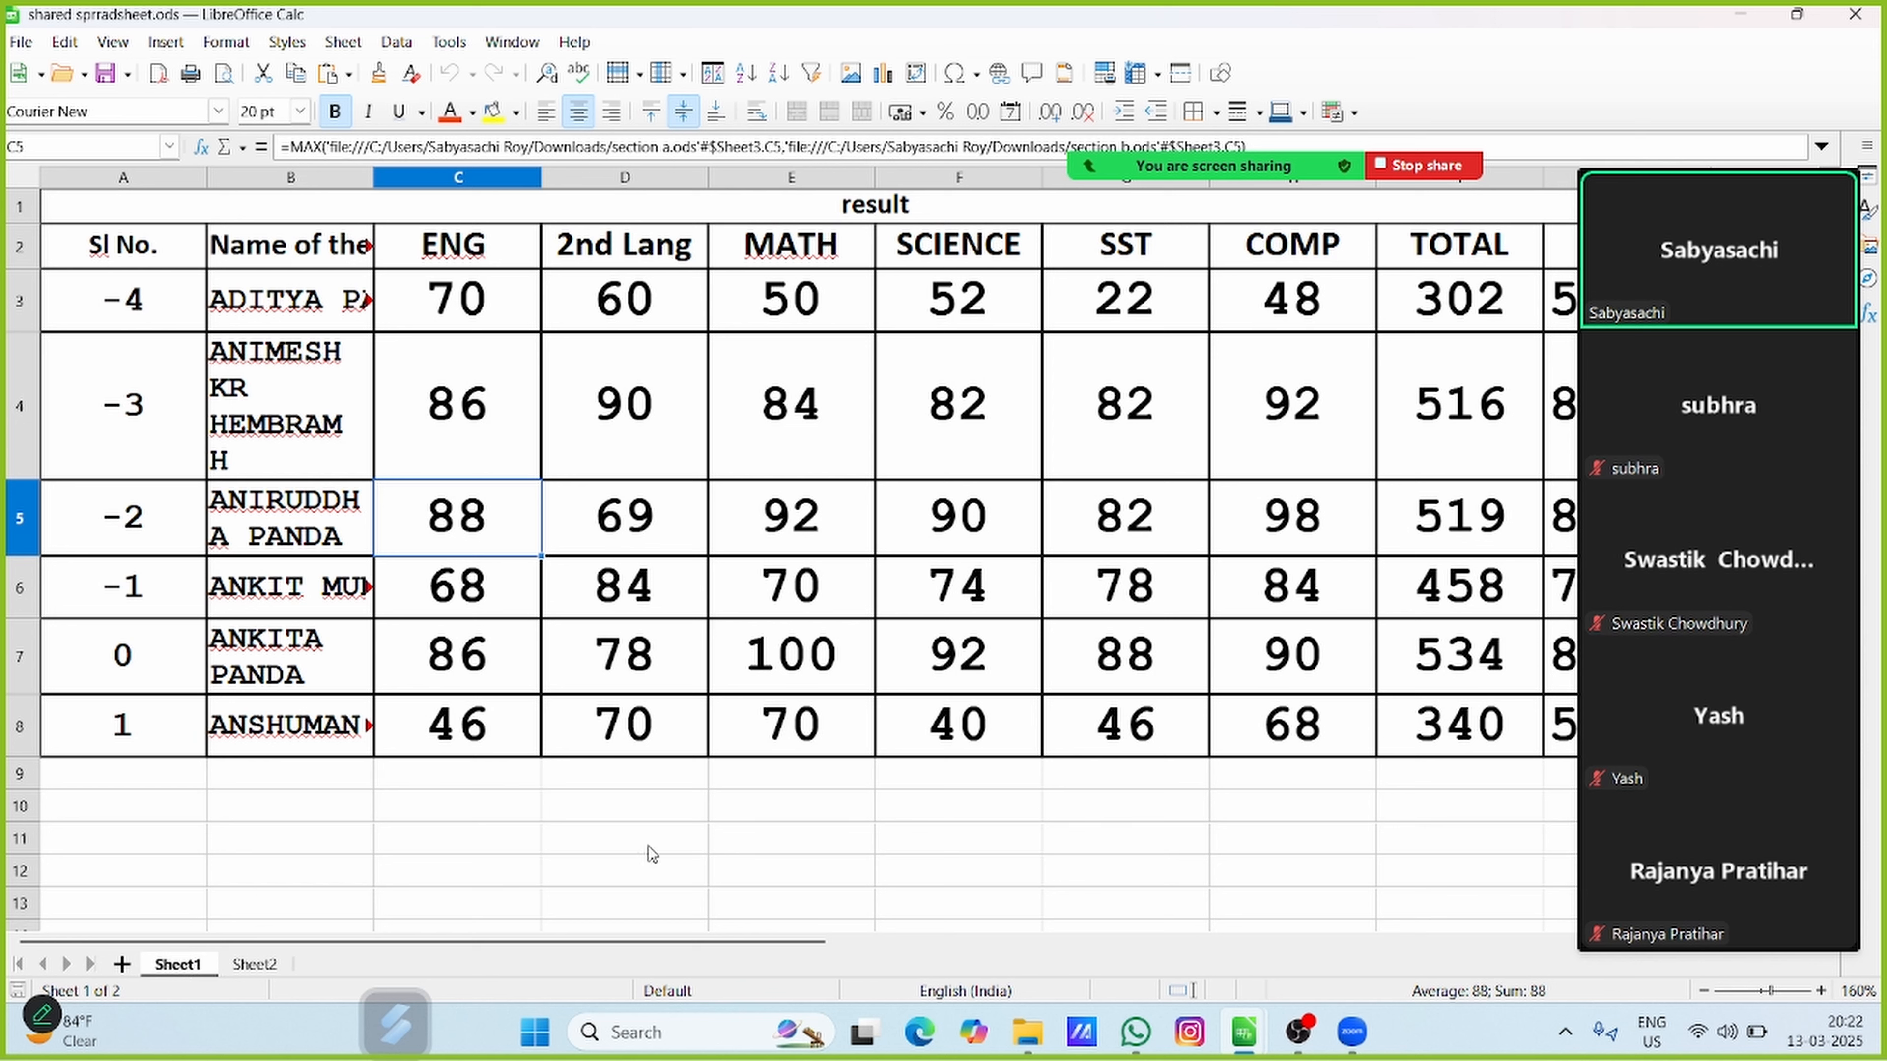
left_click(781, 773)
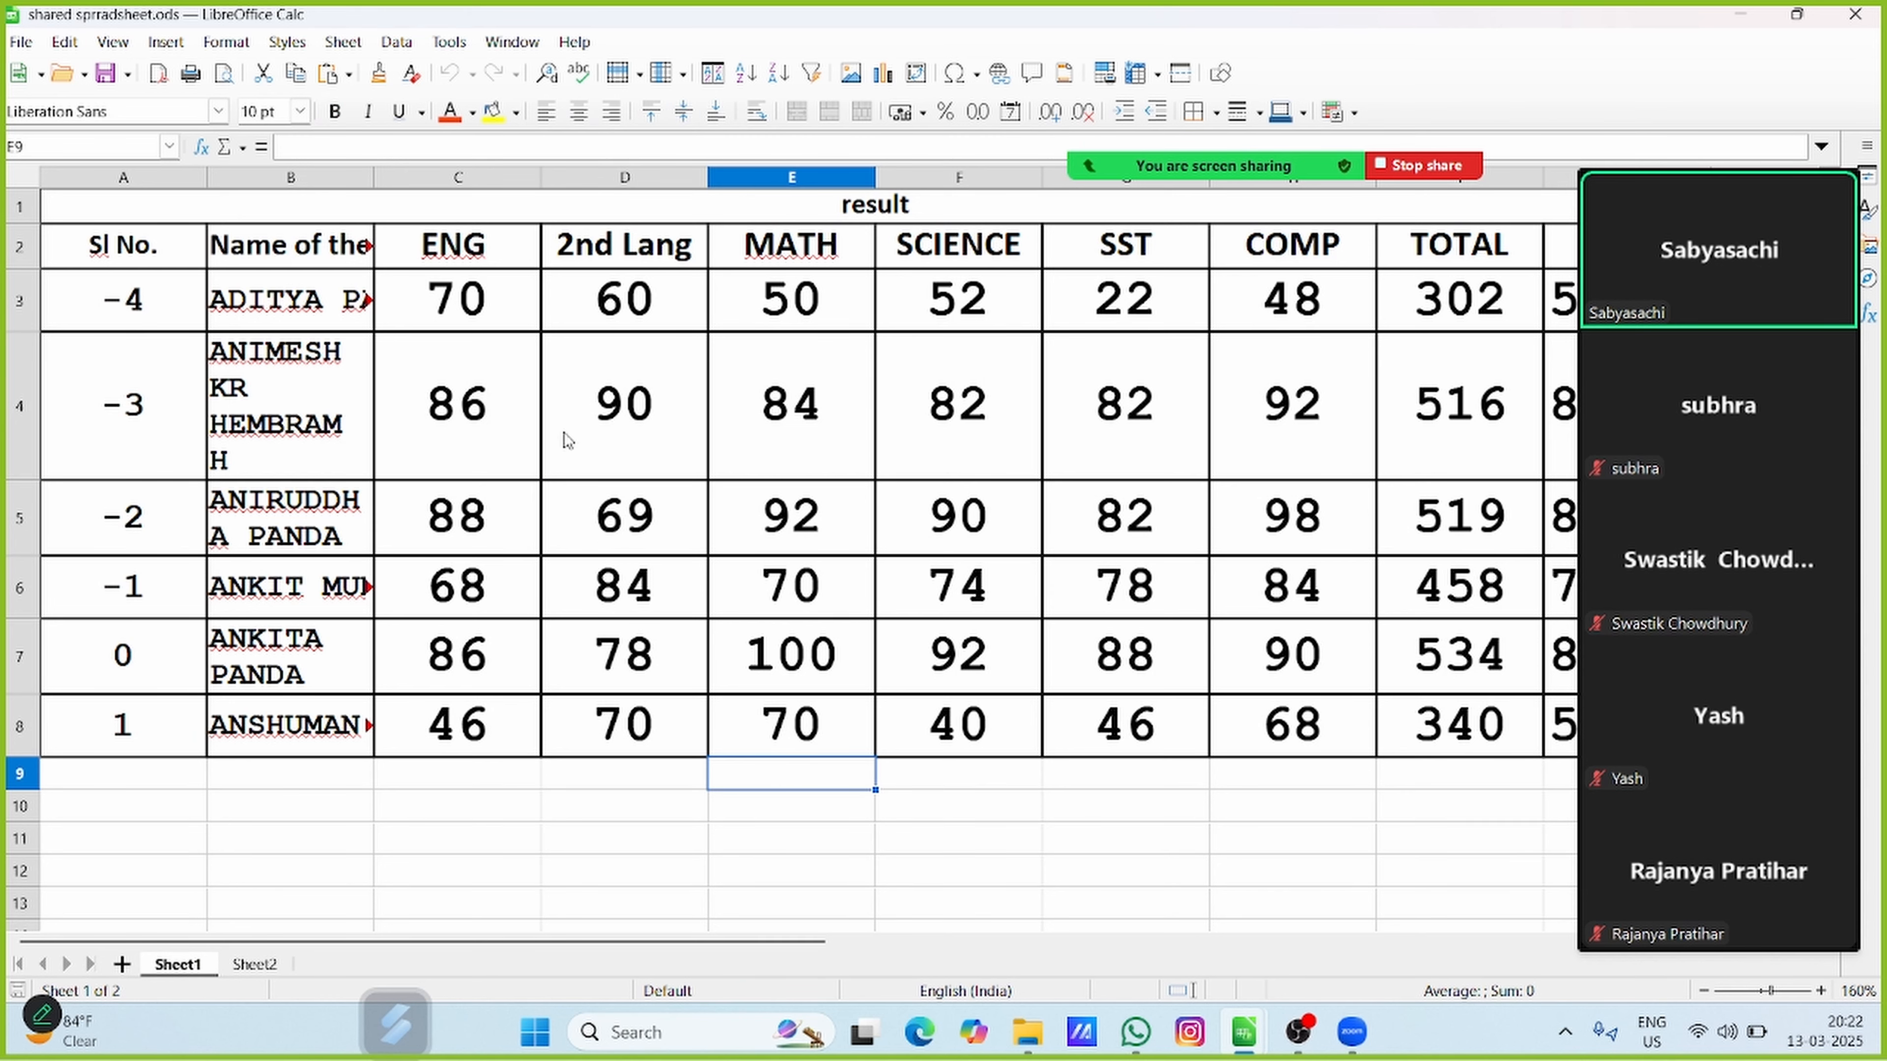
Set the 2nd Lang mark in cell D4 to 88, and undo that entry
left_click(676, 415)
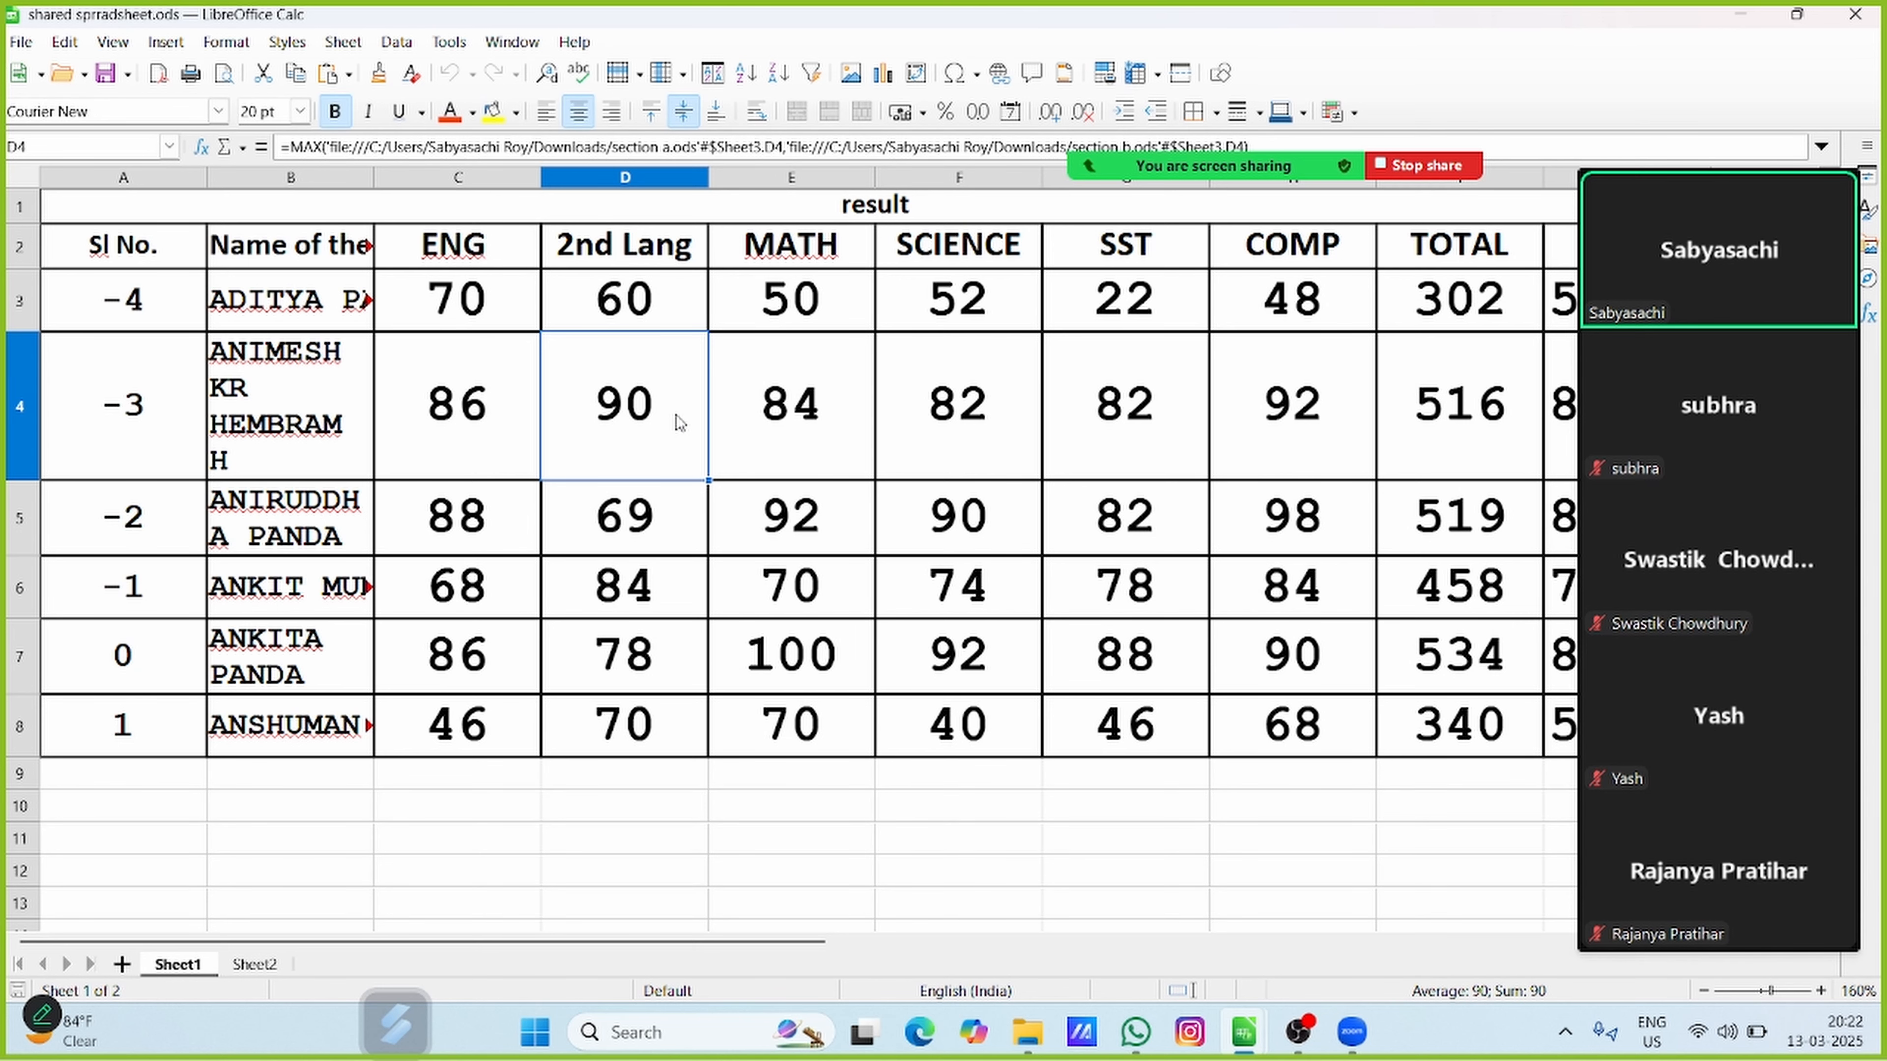
type("88")
key("Return")
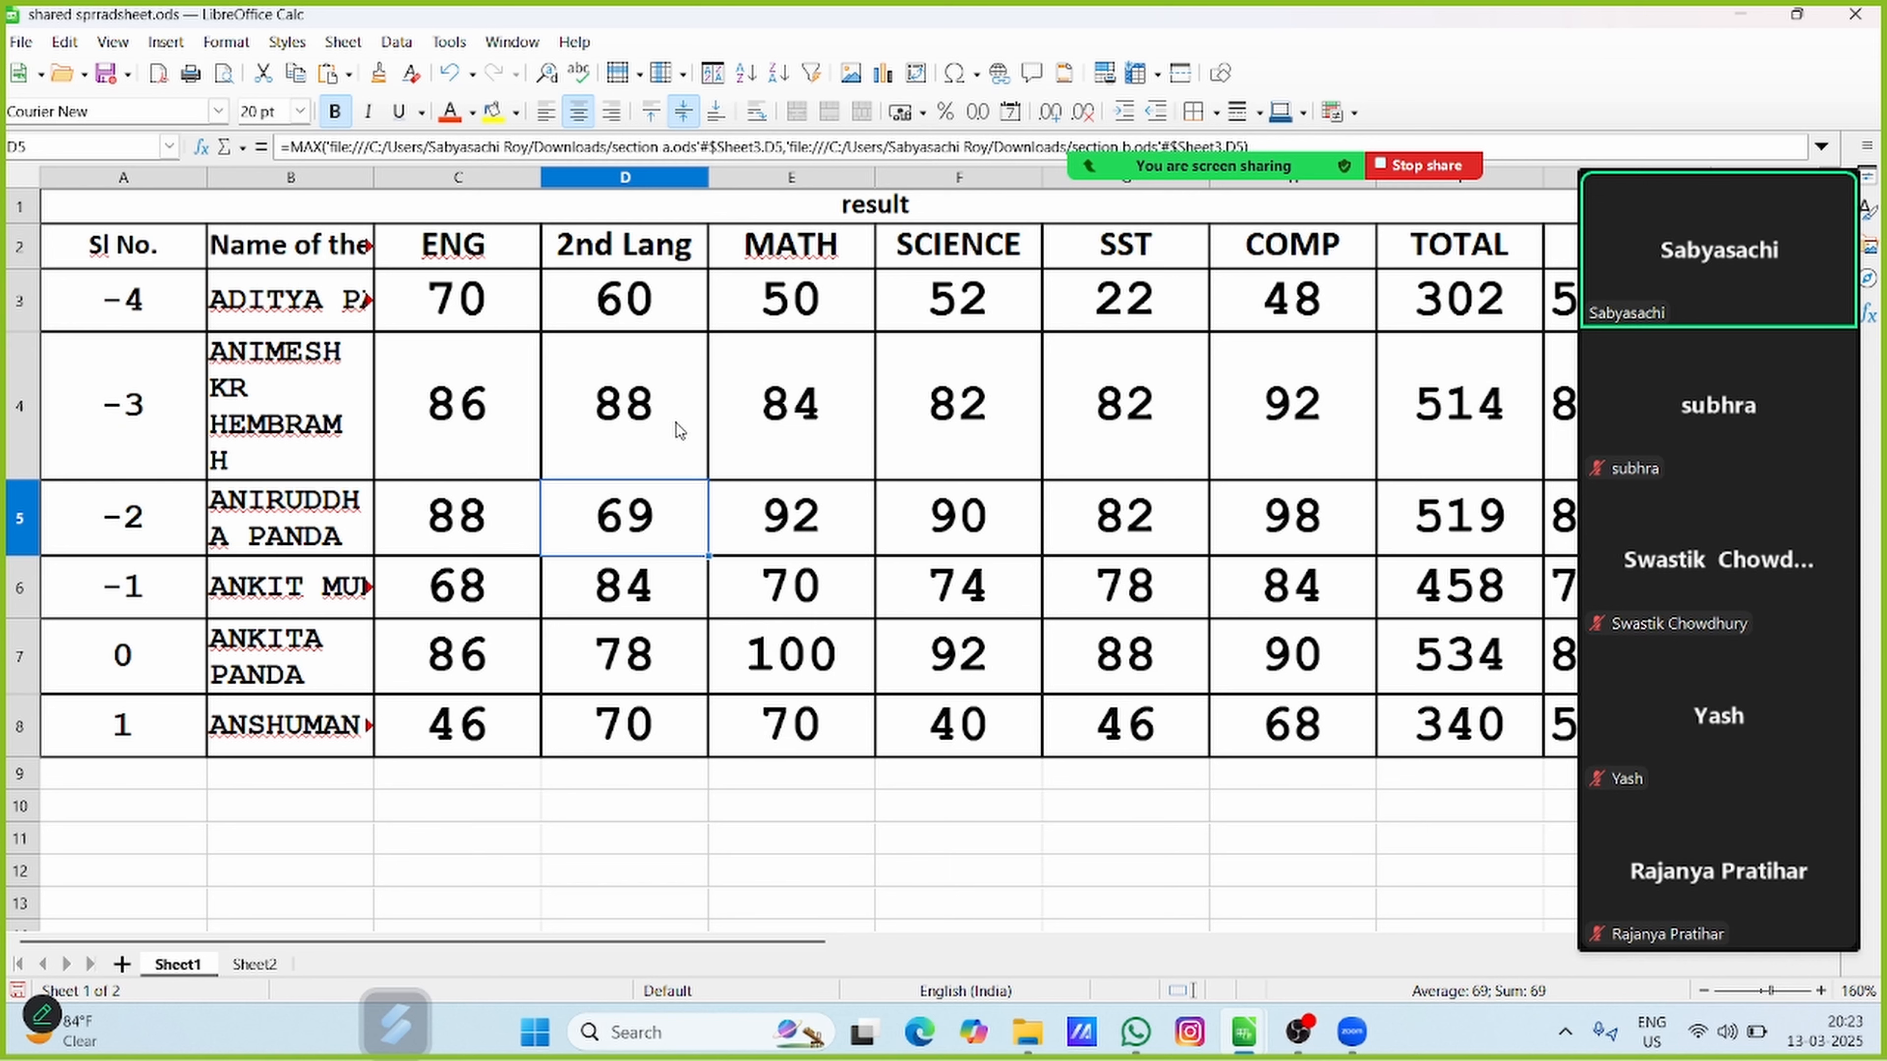
key("ctrl+z")
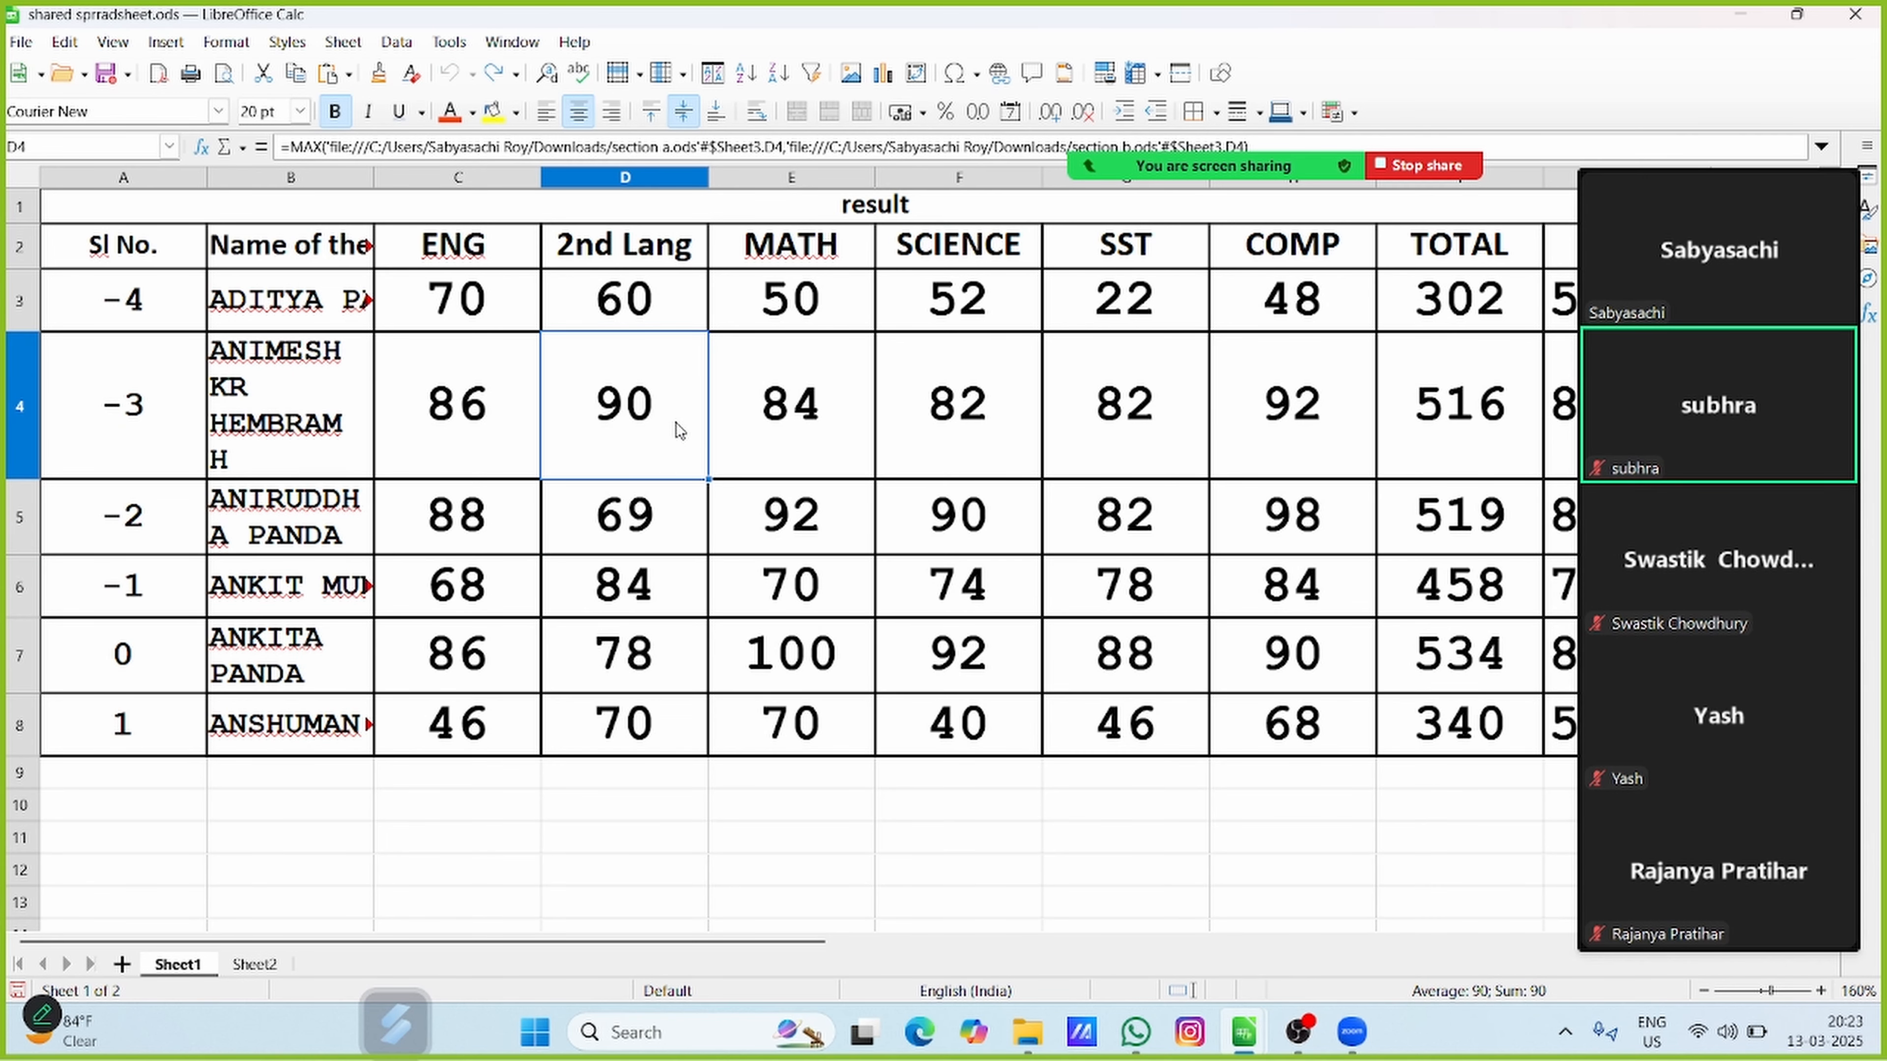
left_click(434, 865)
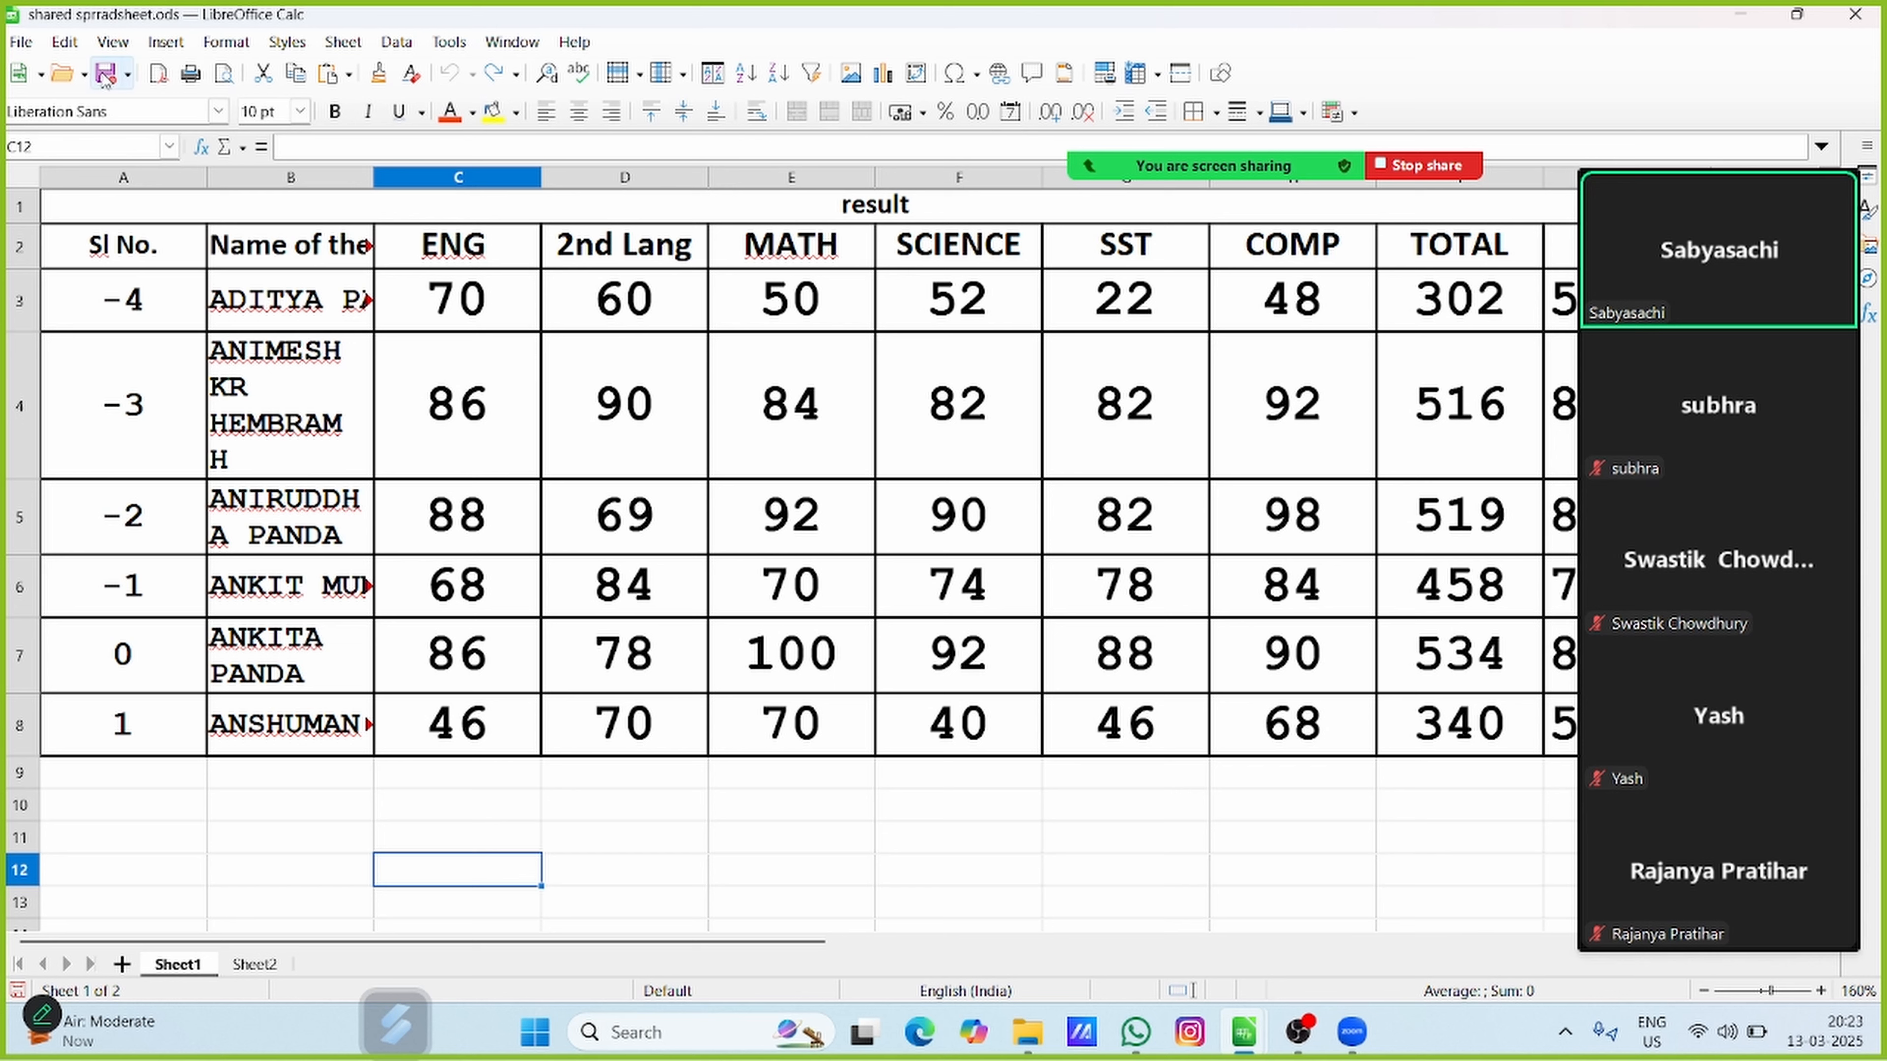
Turn on change recording for the spreadsheet and check which Track Changes commands are available
left_click(65, 41)
mouse_move(113, 42)
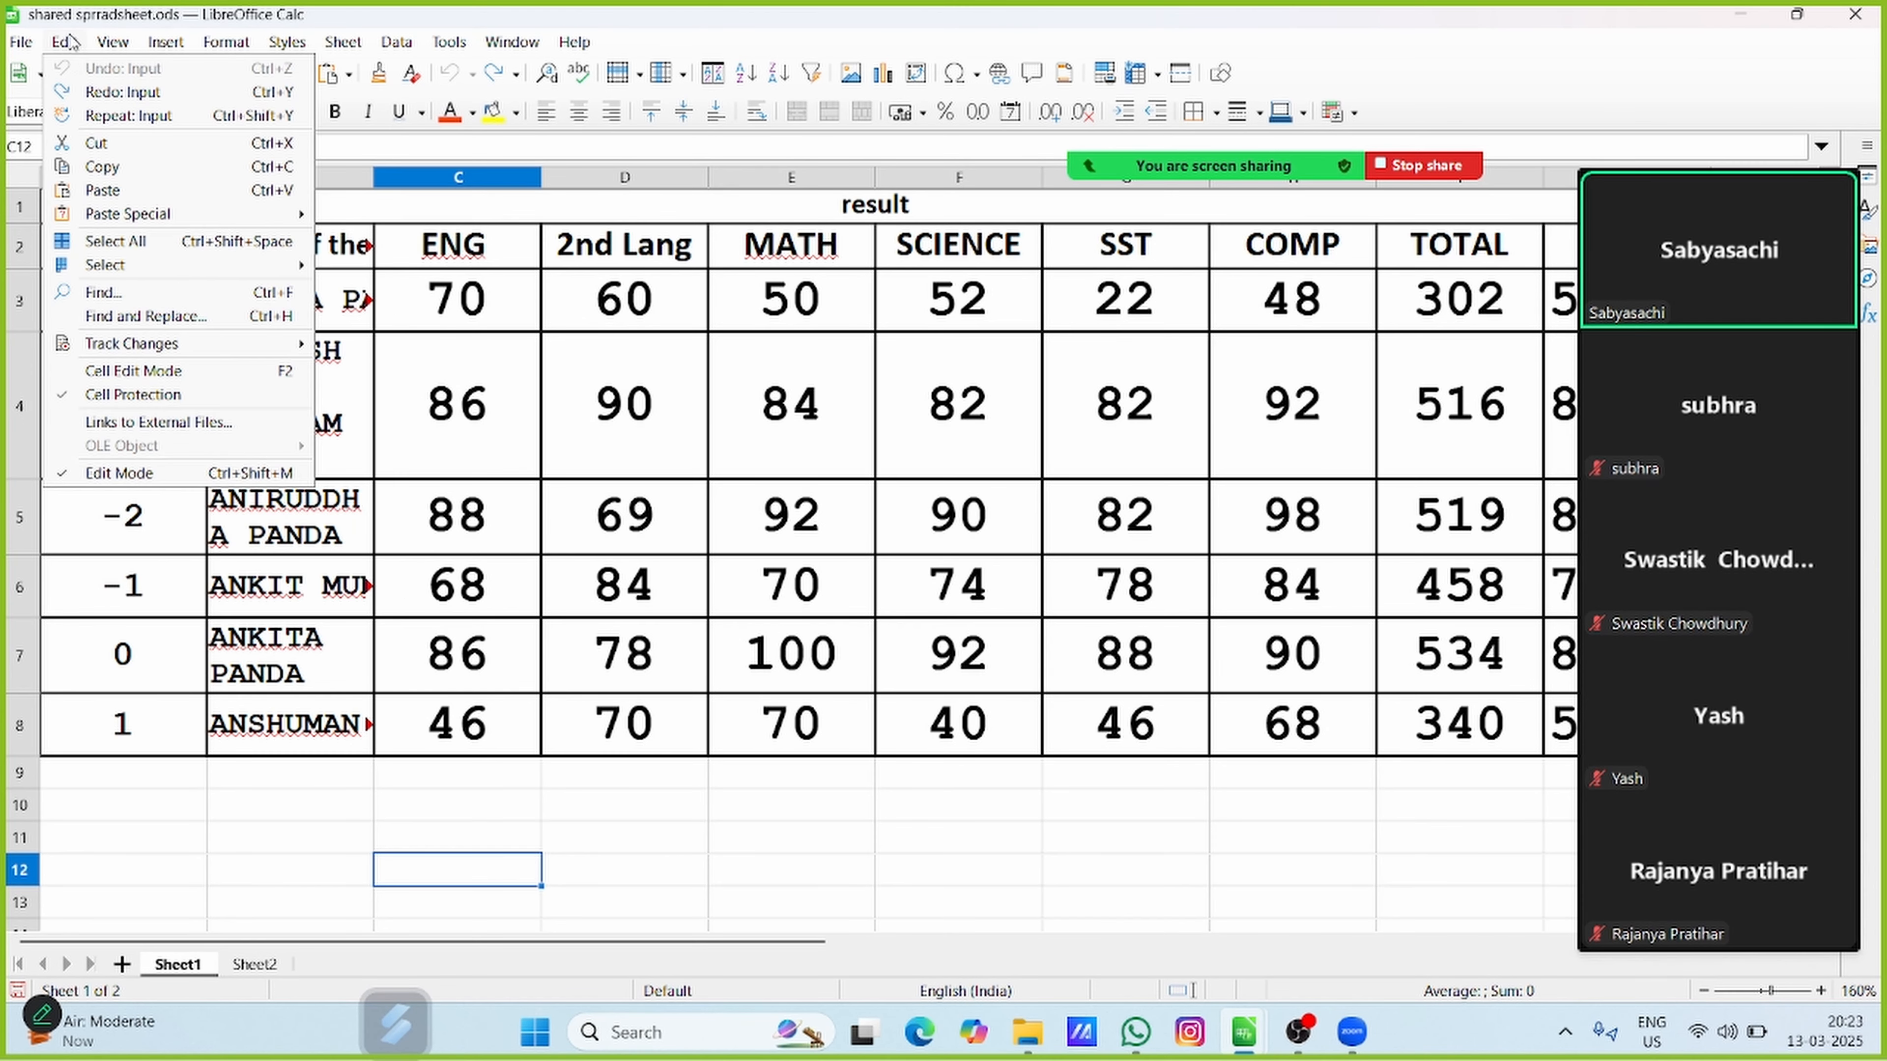
mouse_move(94, 349)
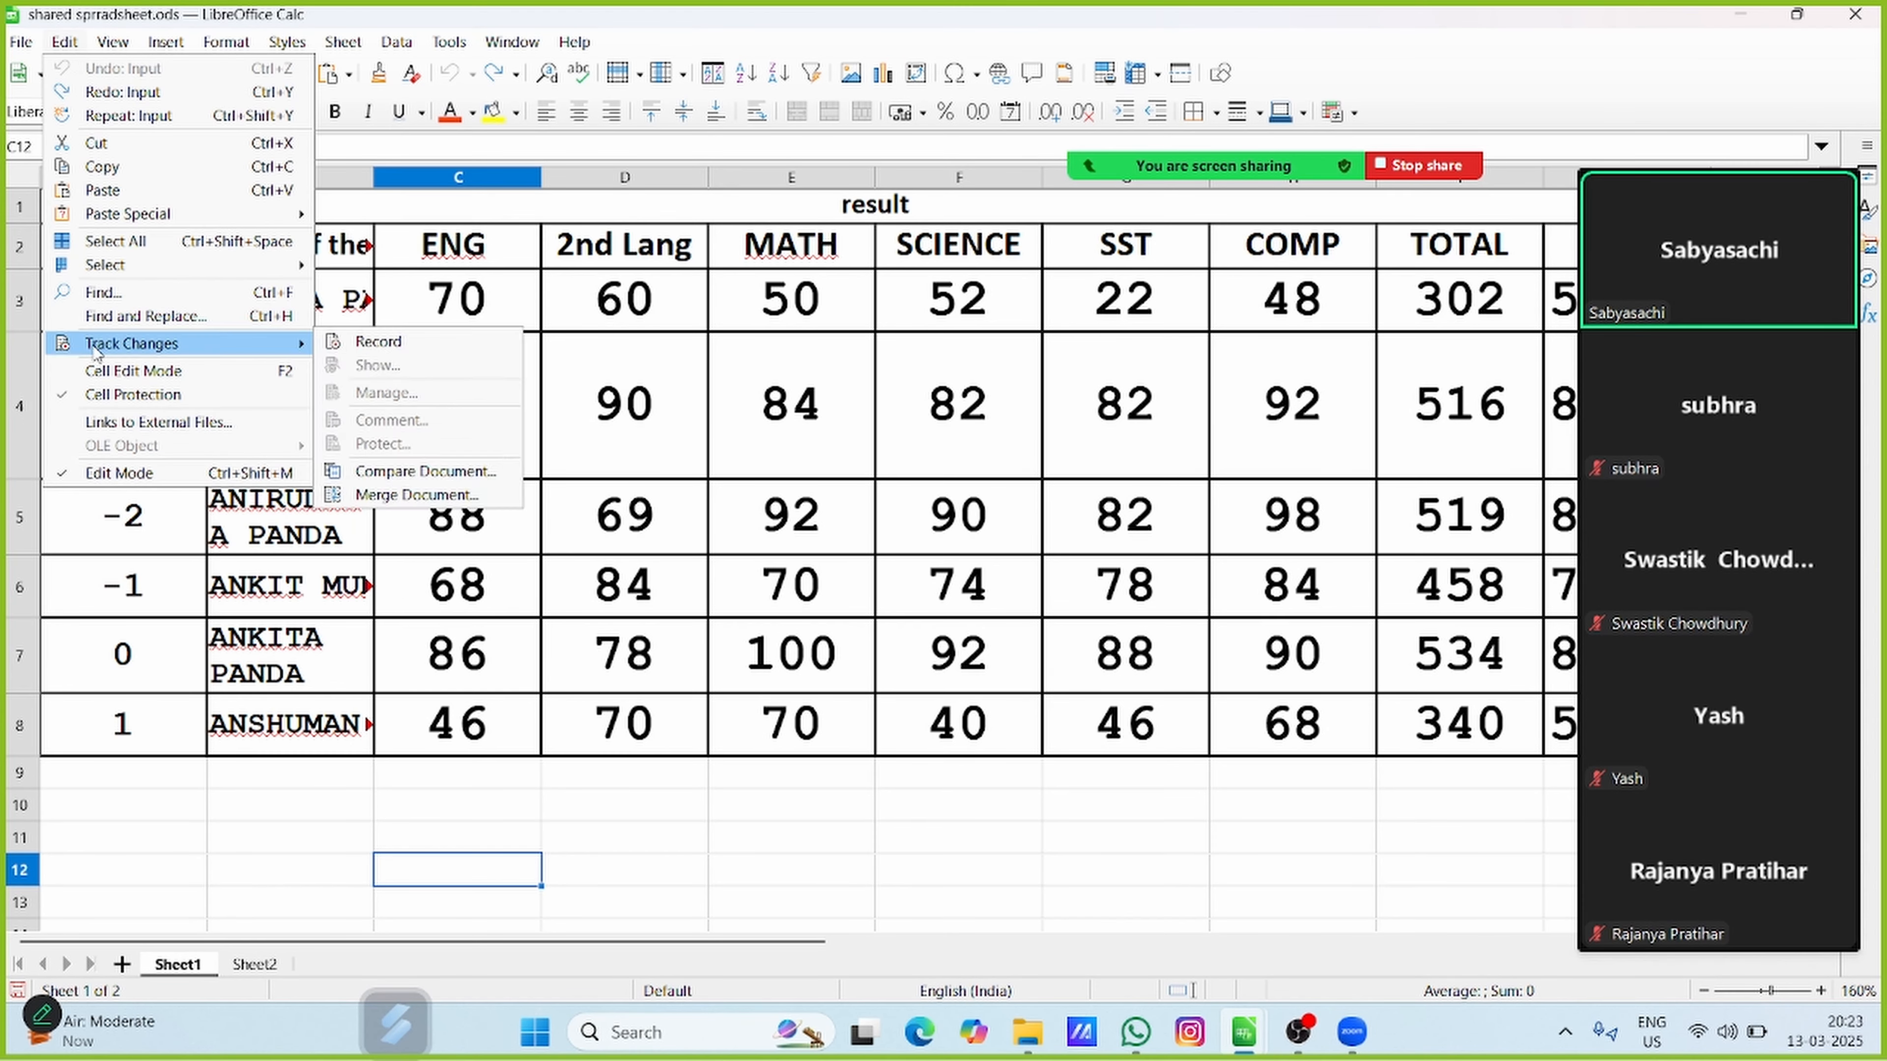
left_click(396, 341)
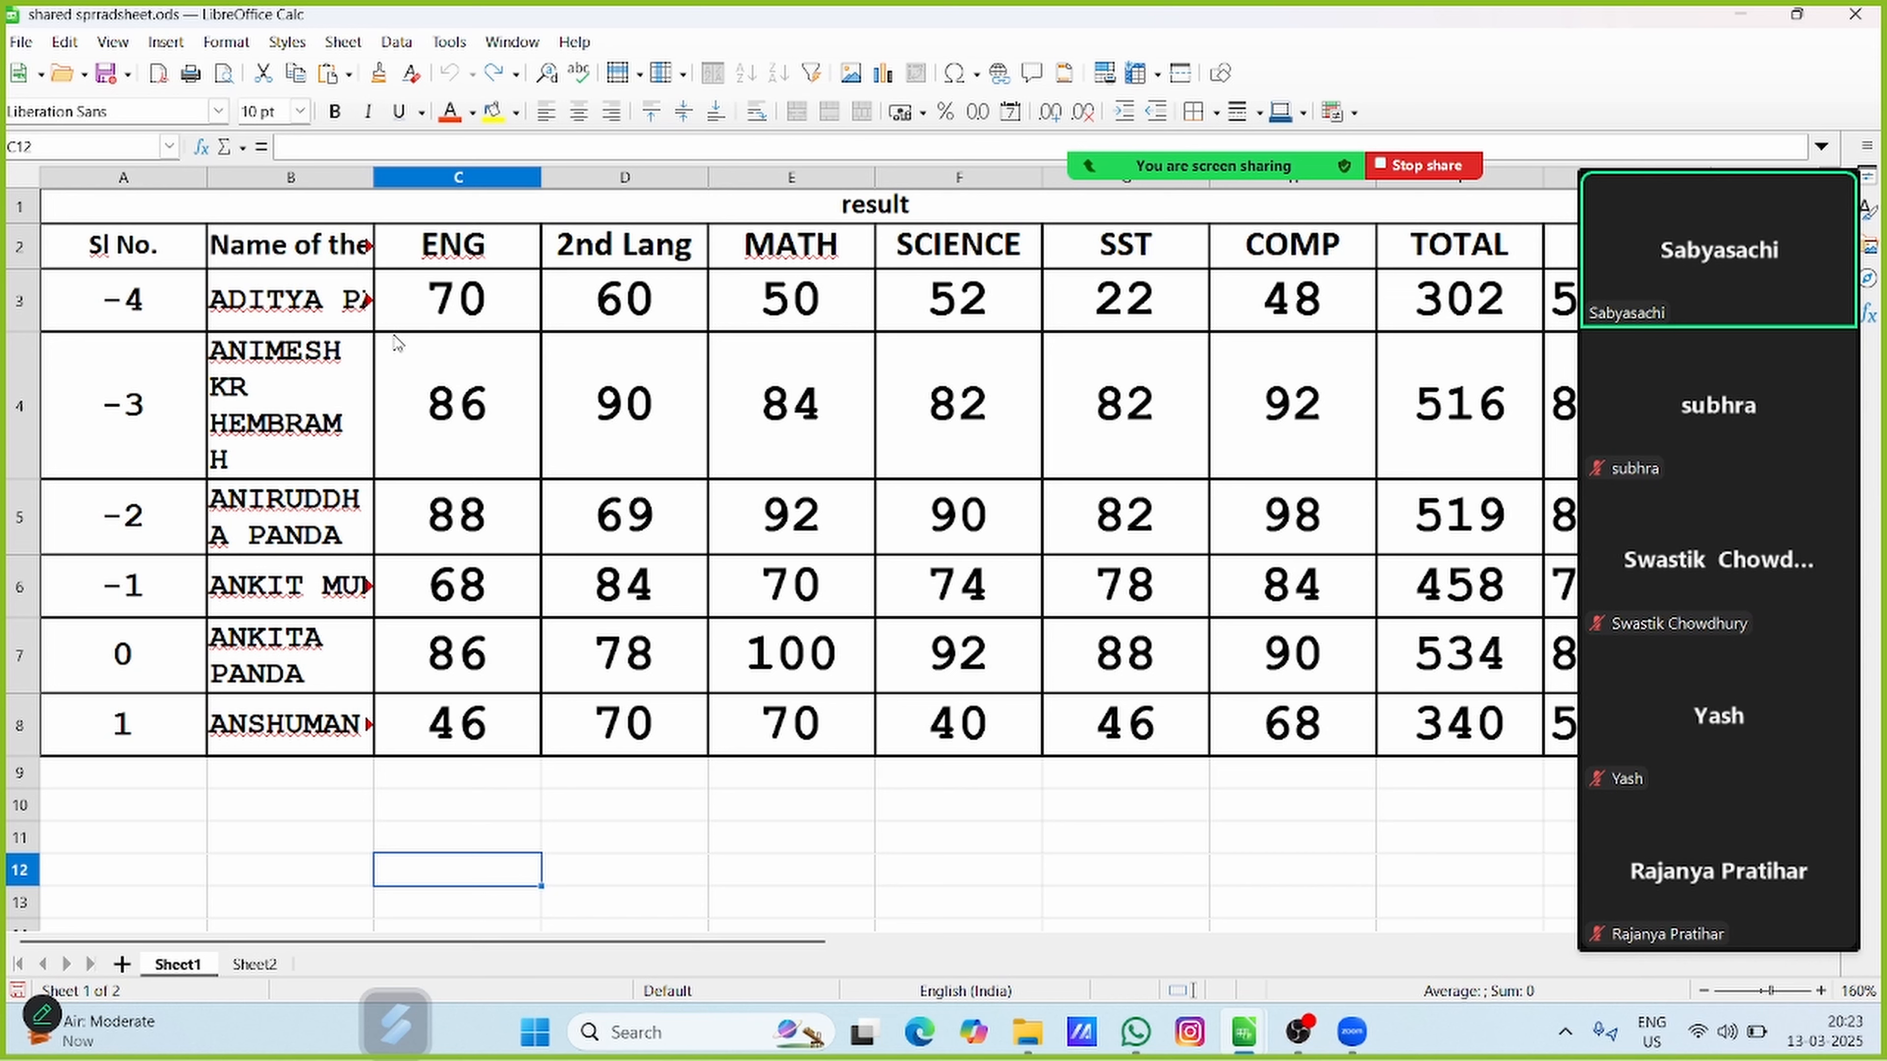
left_click(64, 41)
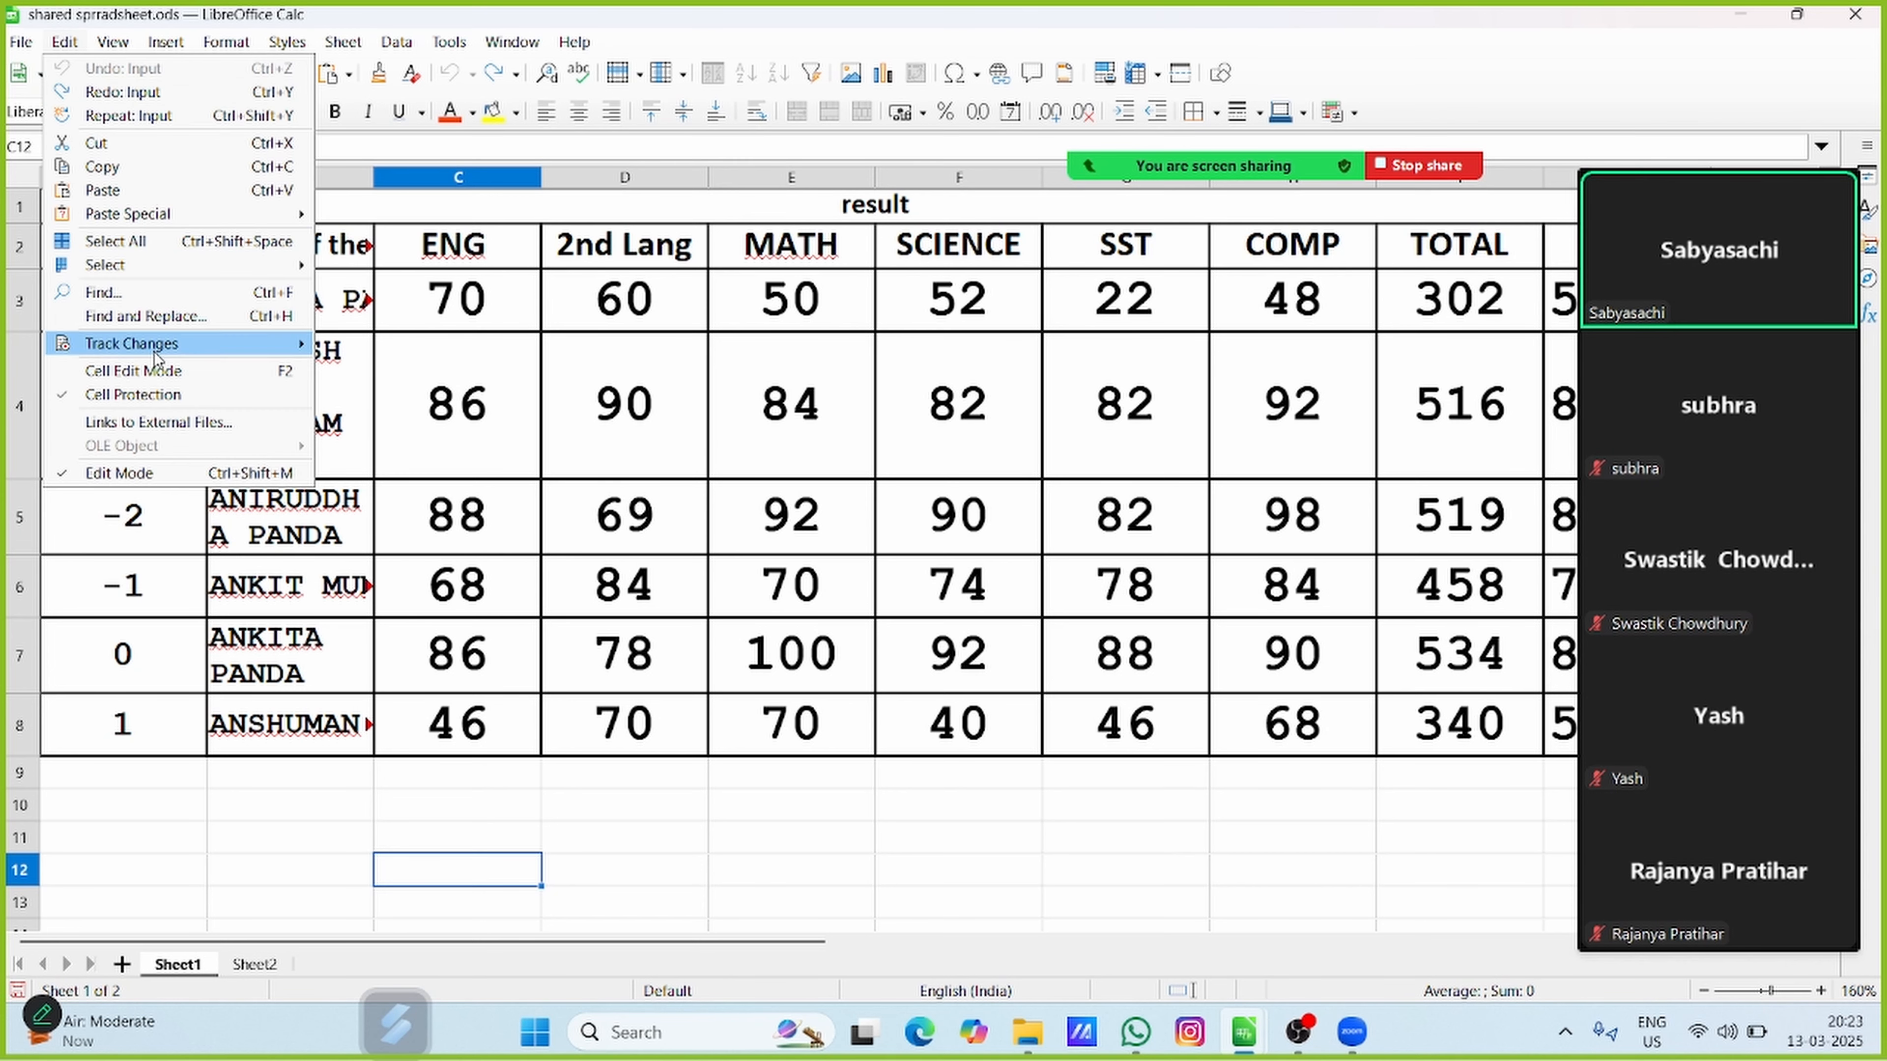
mouse_move(157, 348)
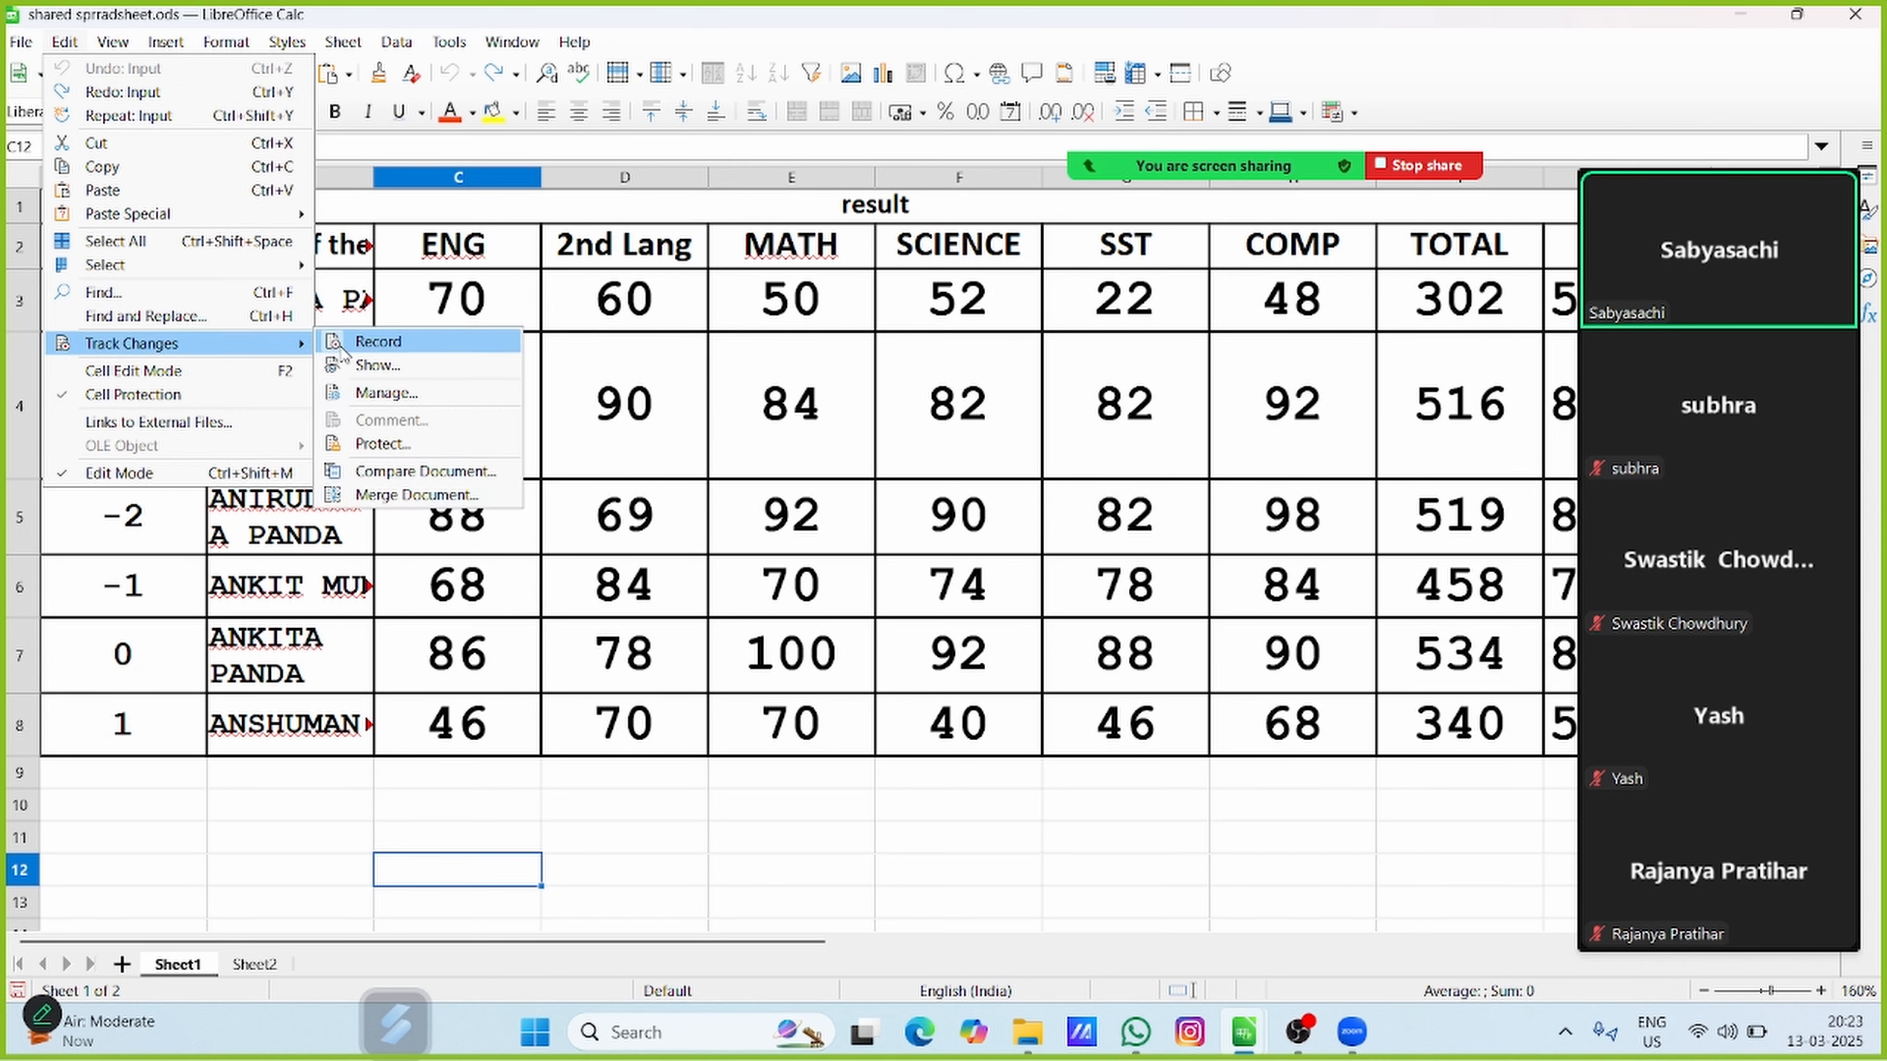
left_click(352, 835)
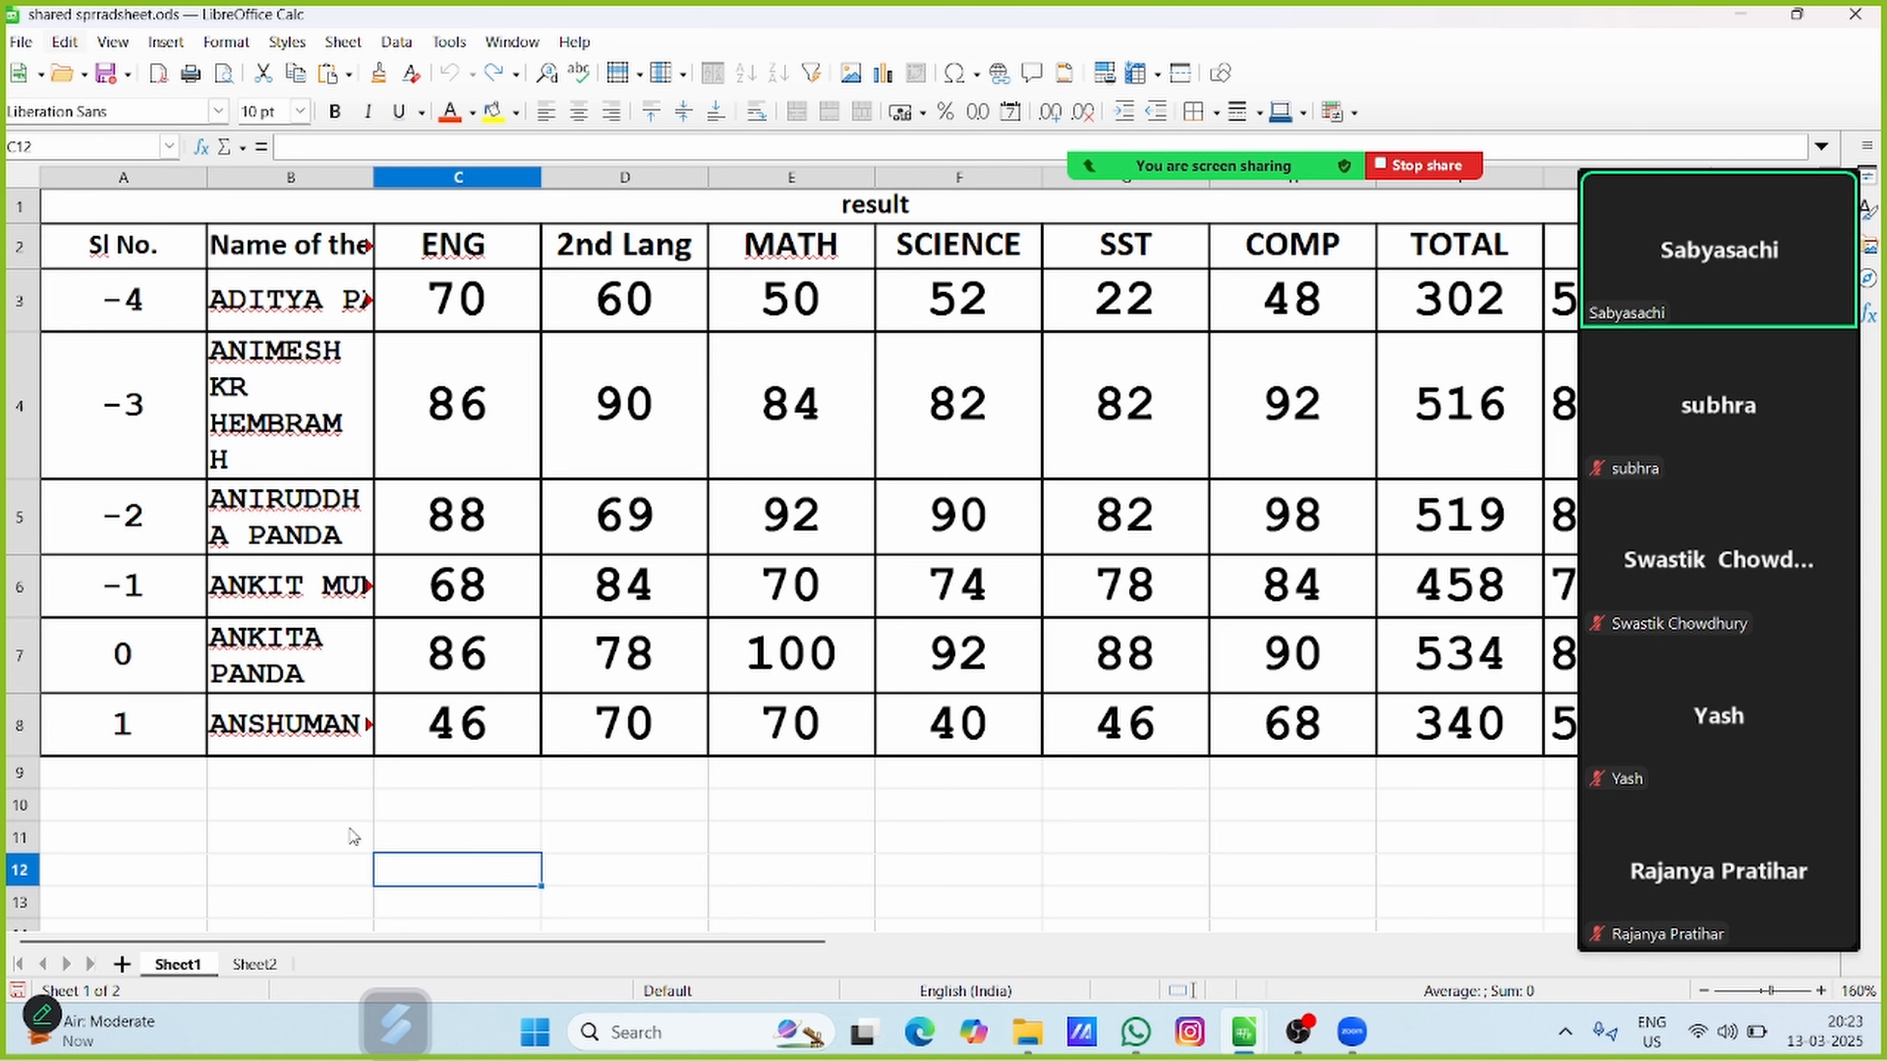
Set the 2nd Lang mark in cell D5 to 65 and display the cell's change note
left_click(664, 494)
type("65")
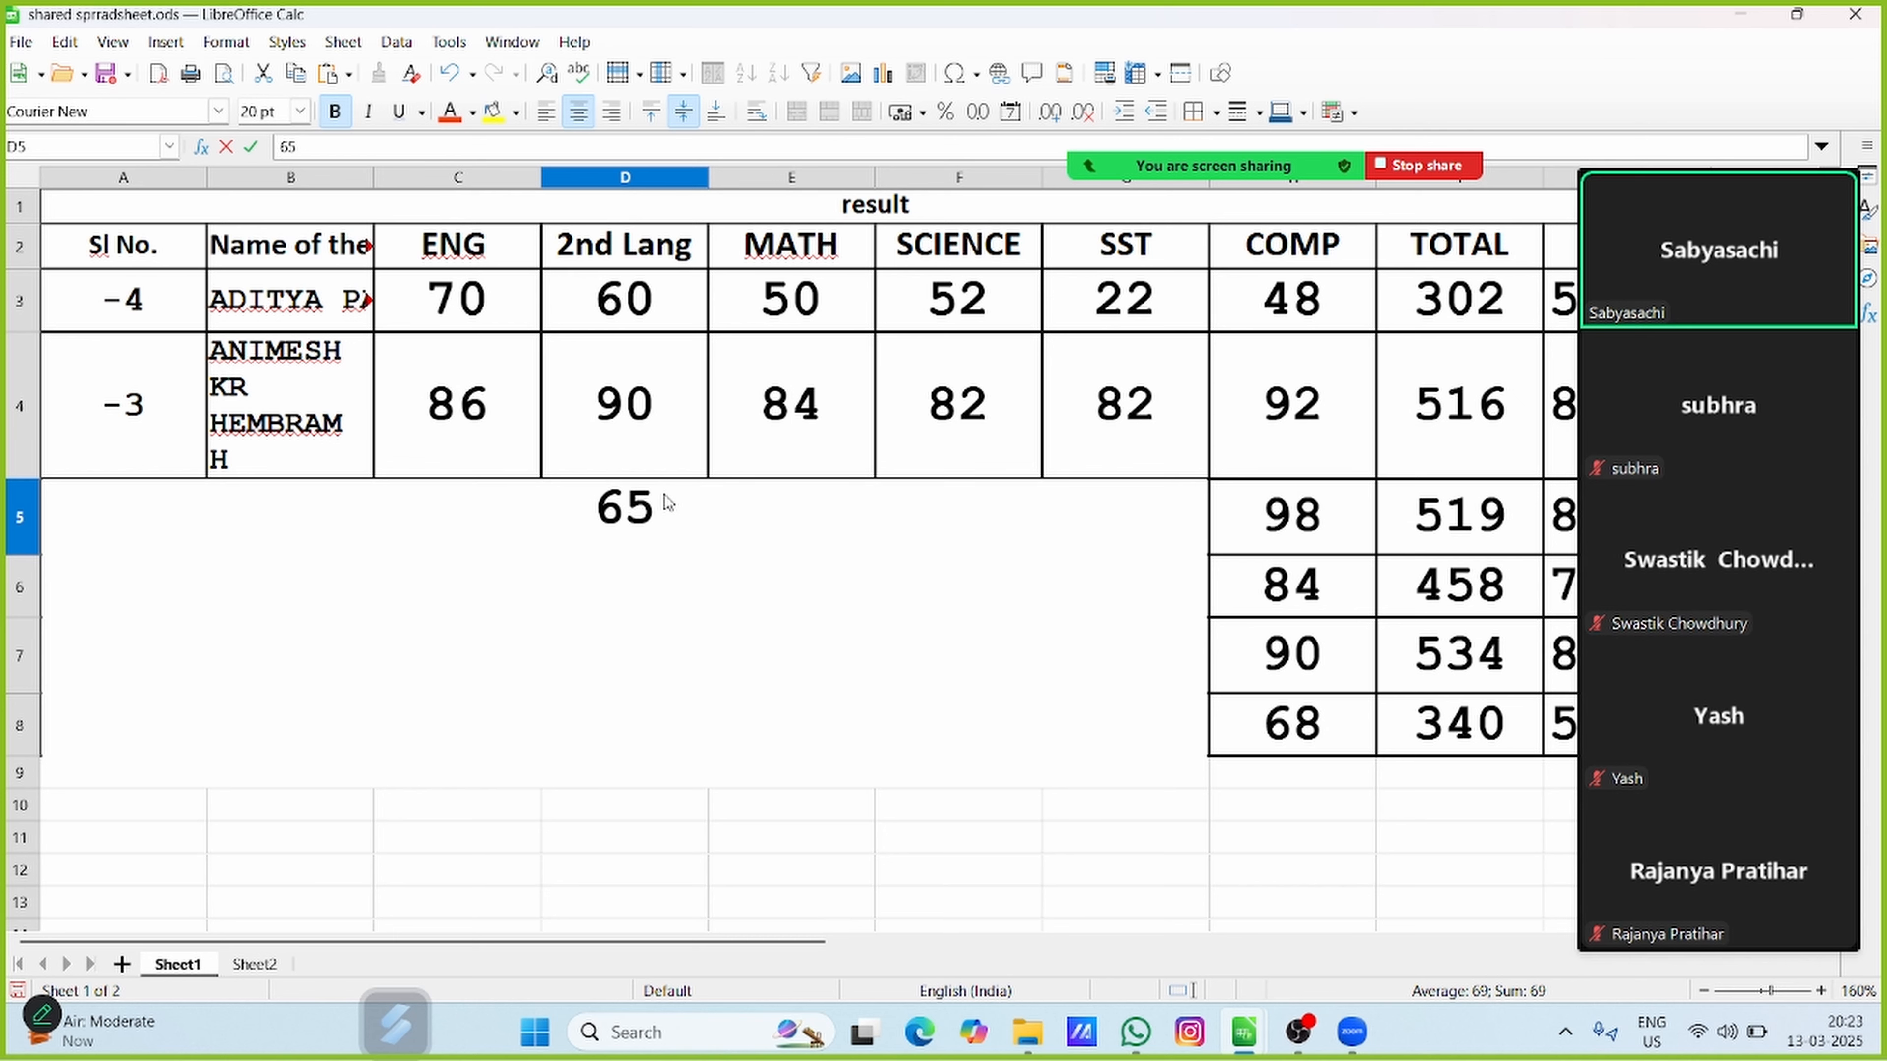
key("Return")
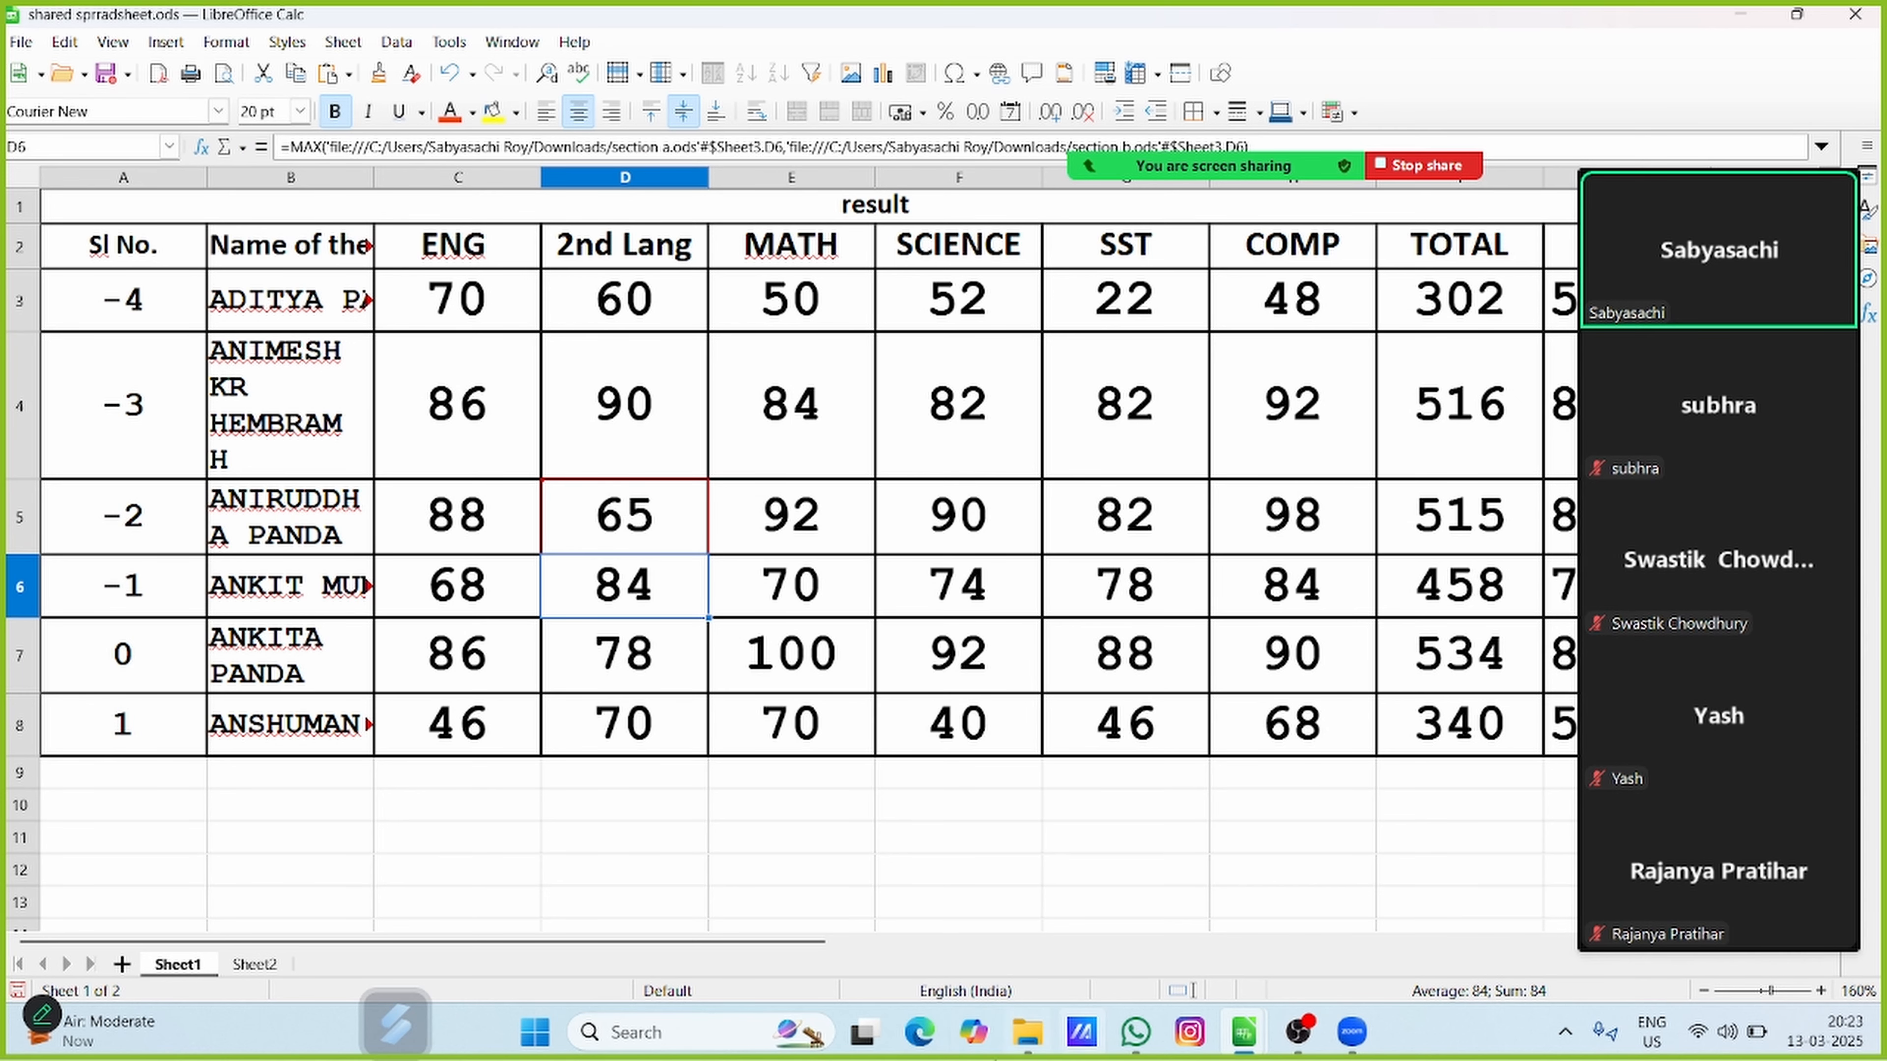
left_click(834, 838)
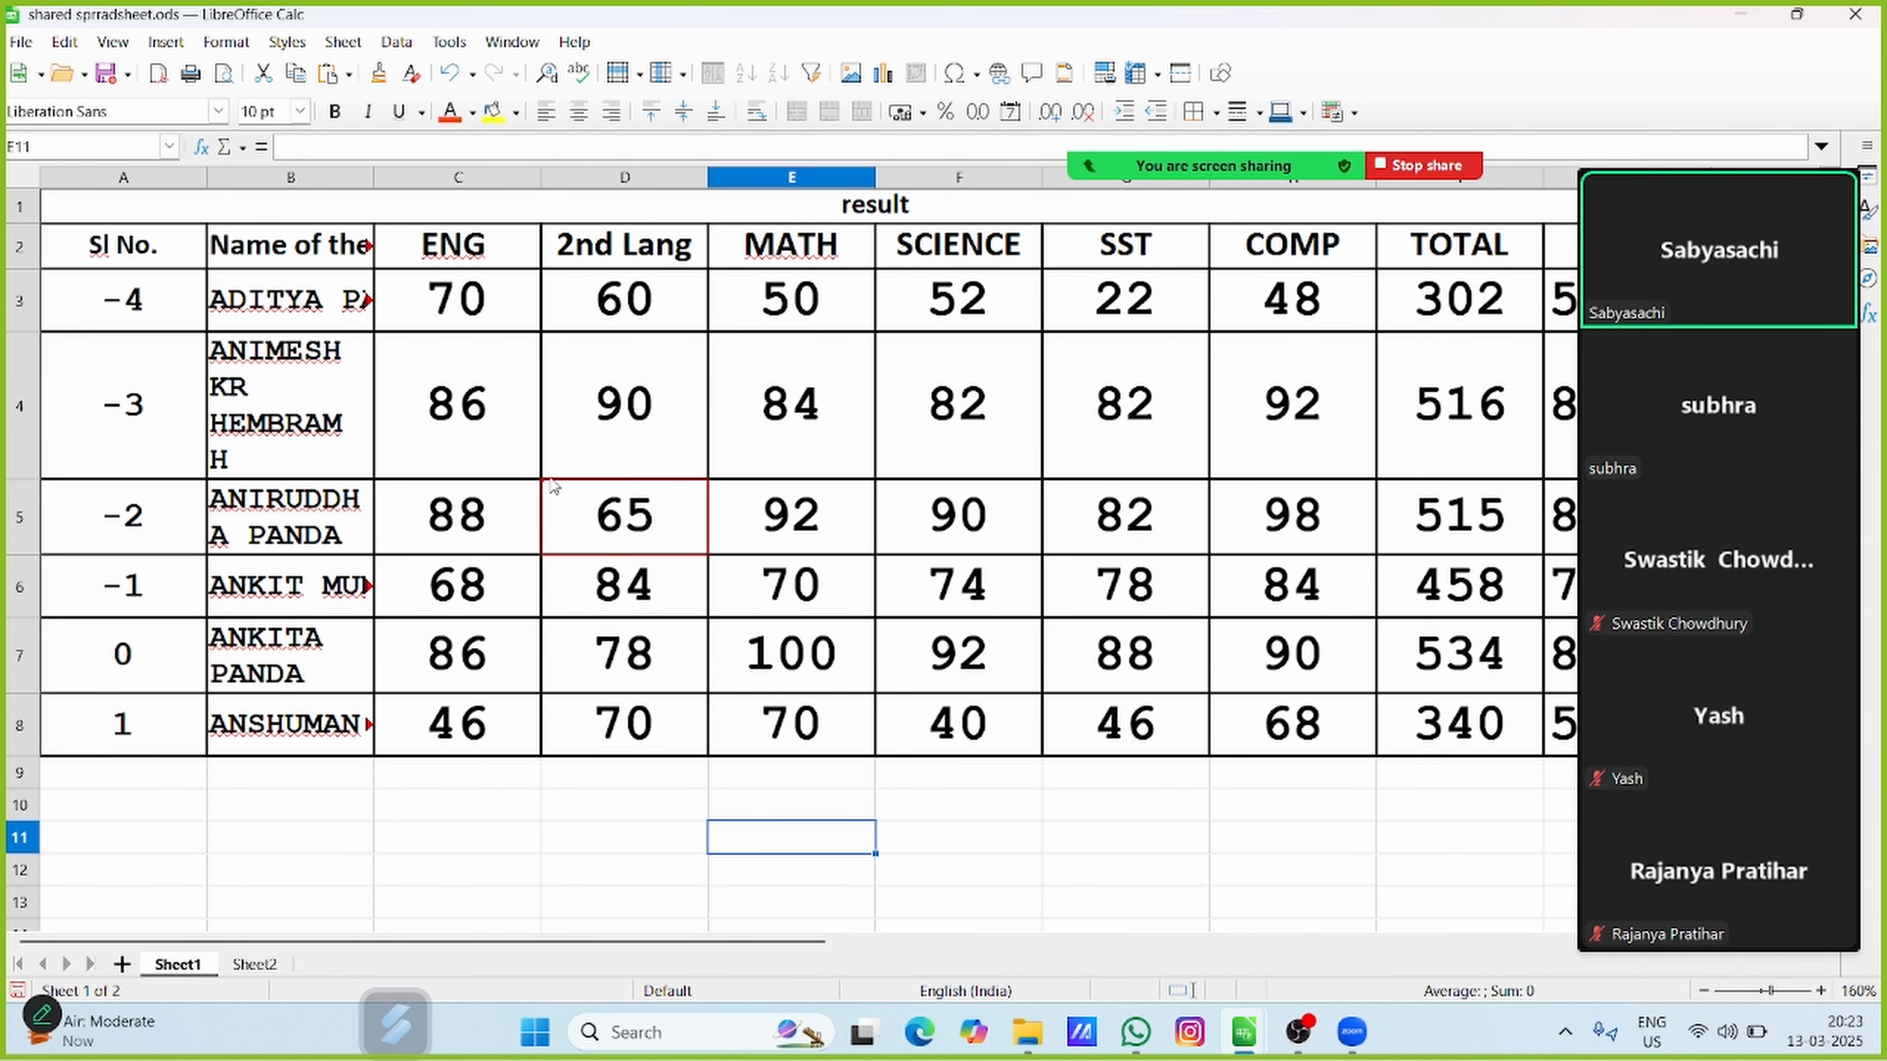
mouse_move(642, 506)
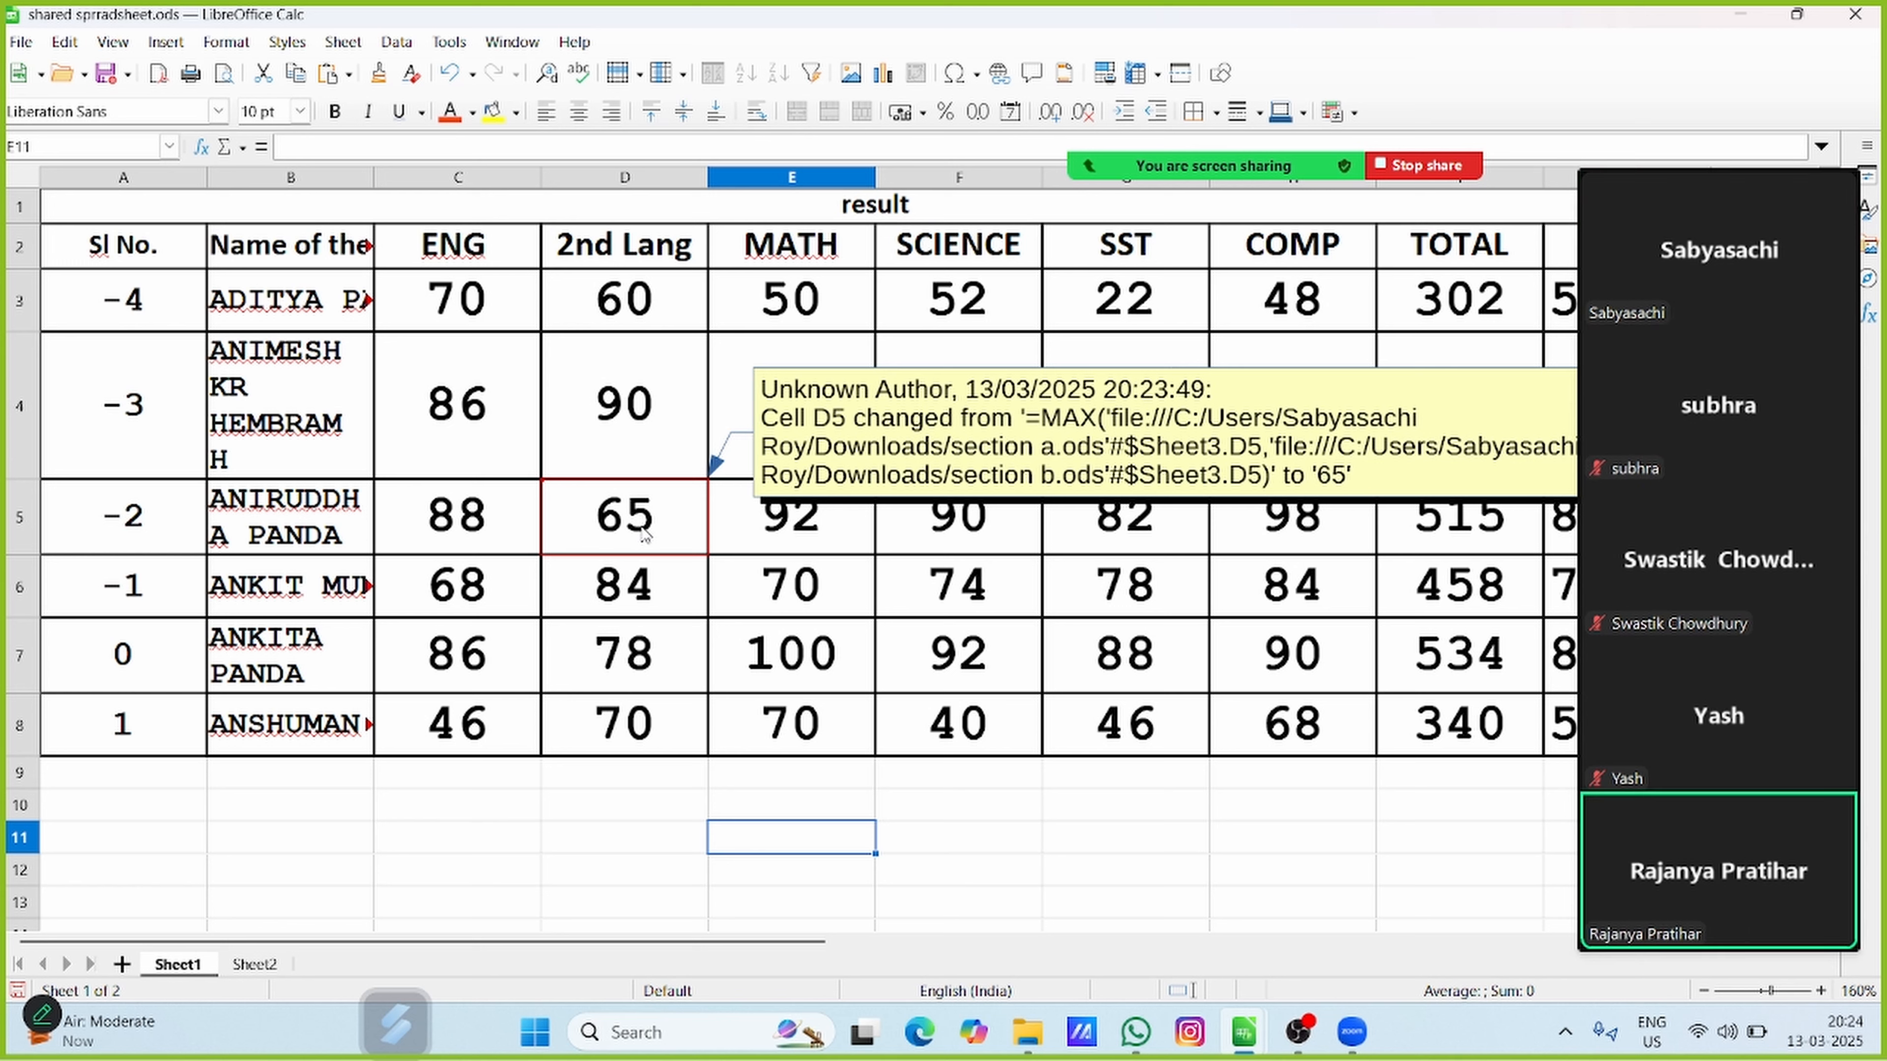
Set the SCIENCE mark in cell F6 to 95 and point out its change marking
left_click(978, 574)
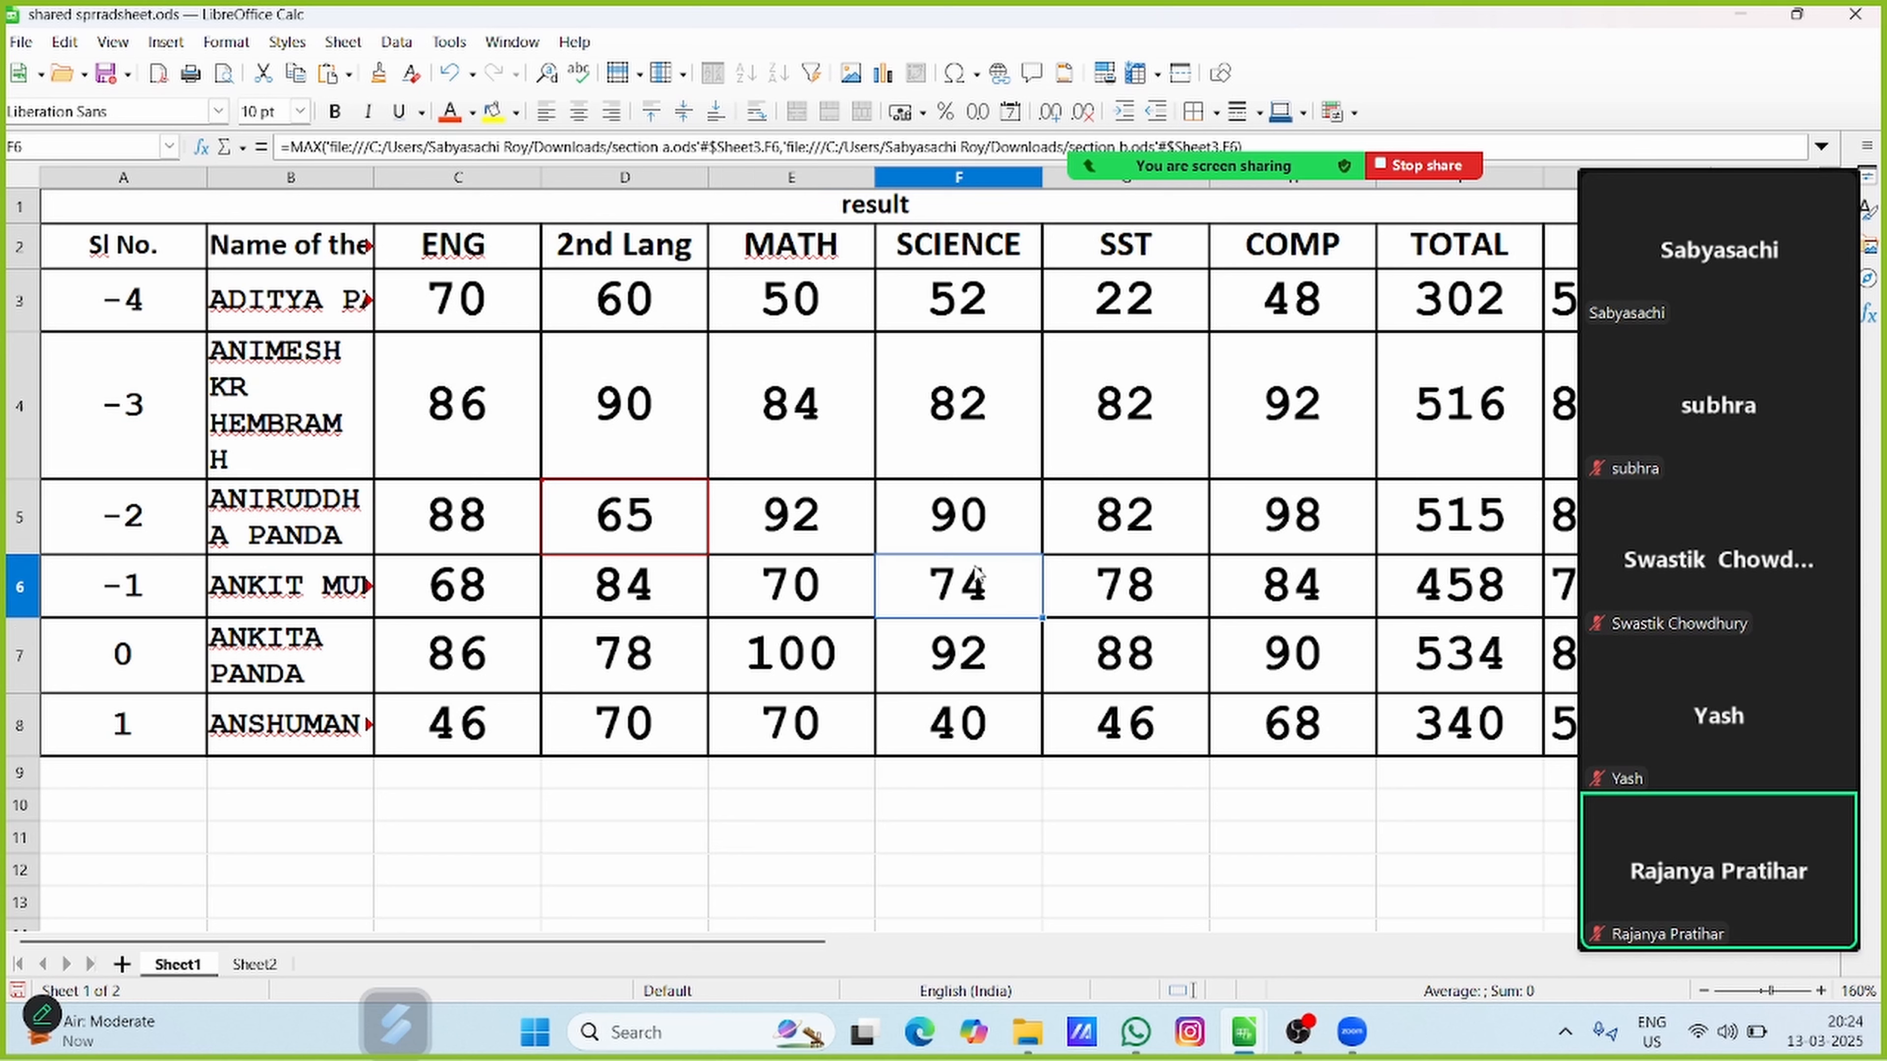
type("95")
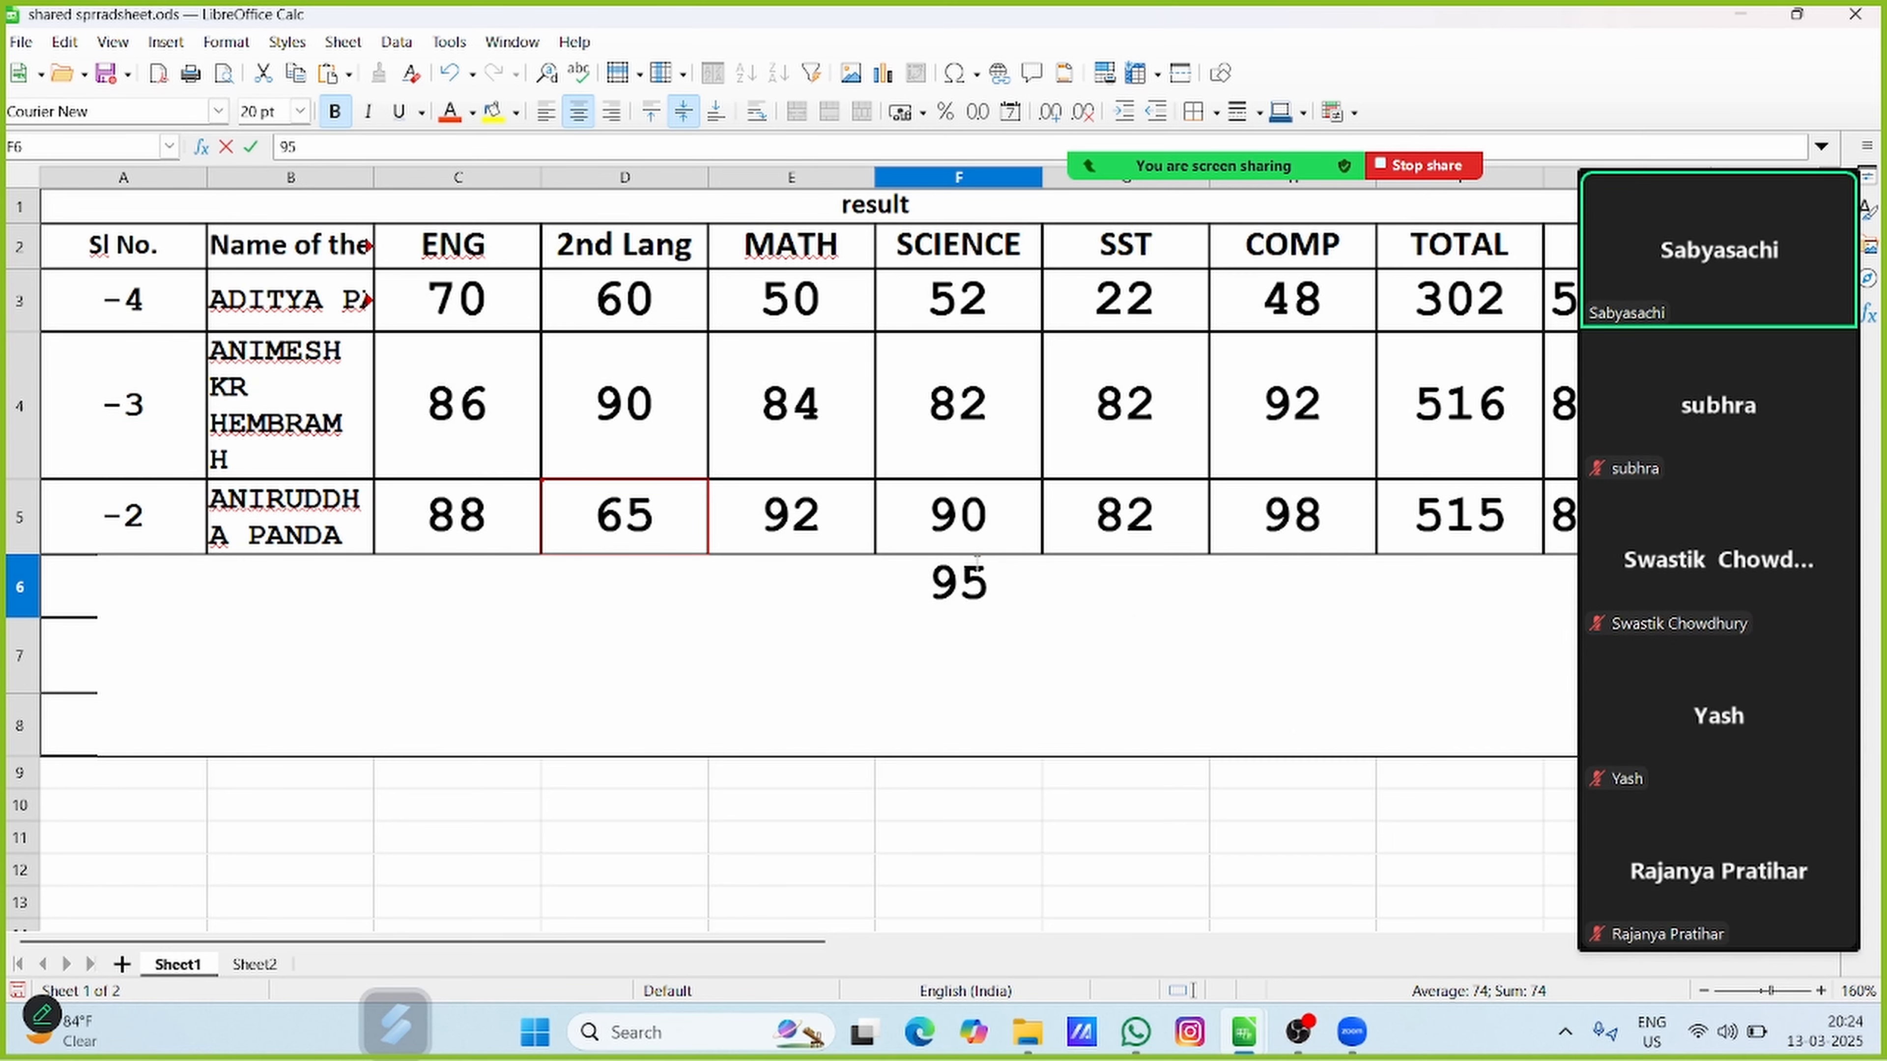
key("Return")
left_click(905, 816)
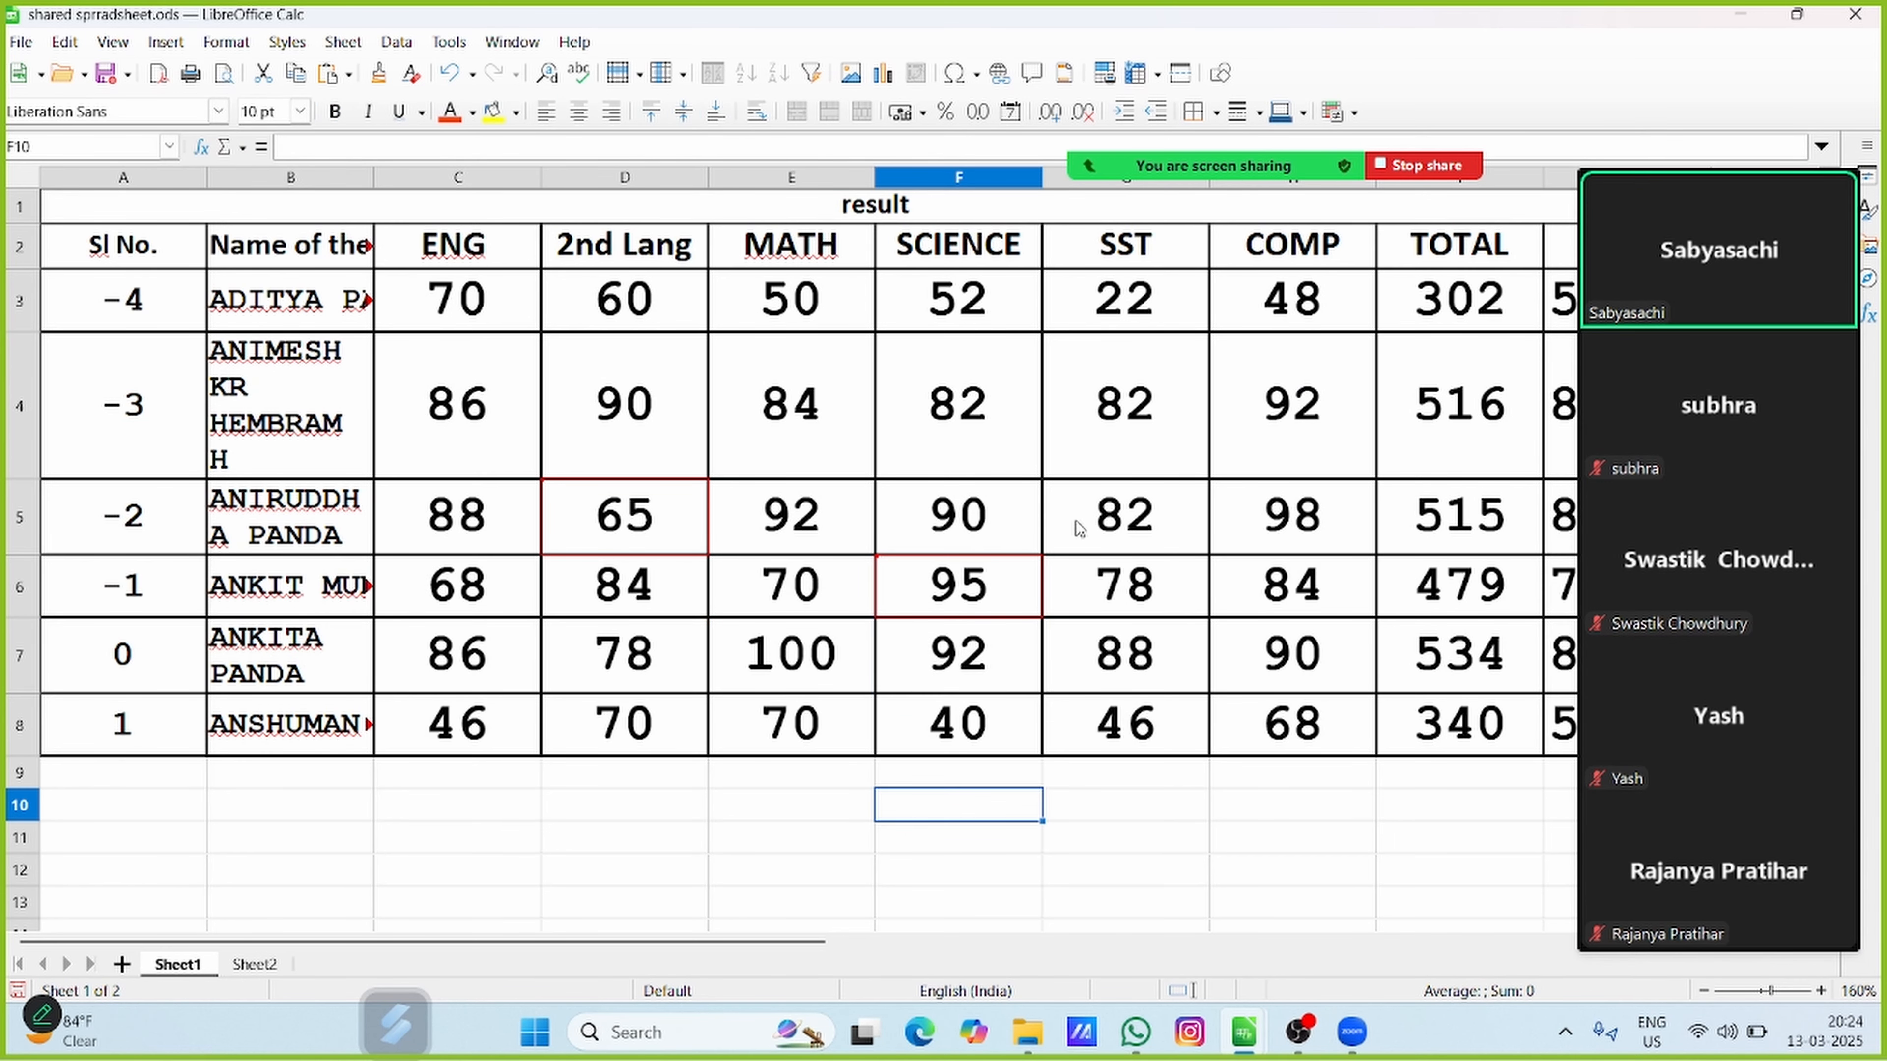
mouse_move(1020, 566)
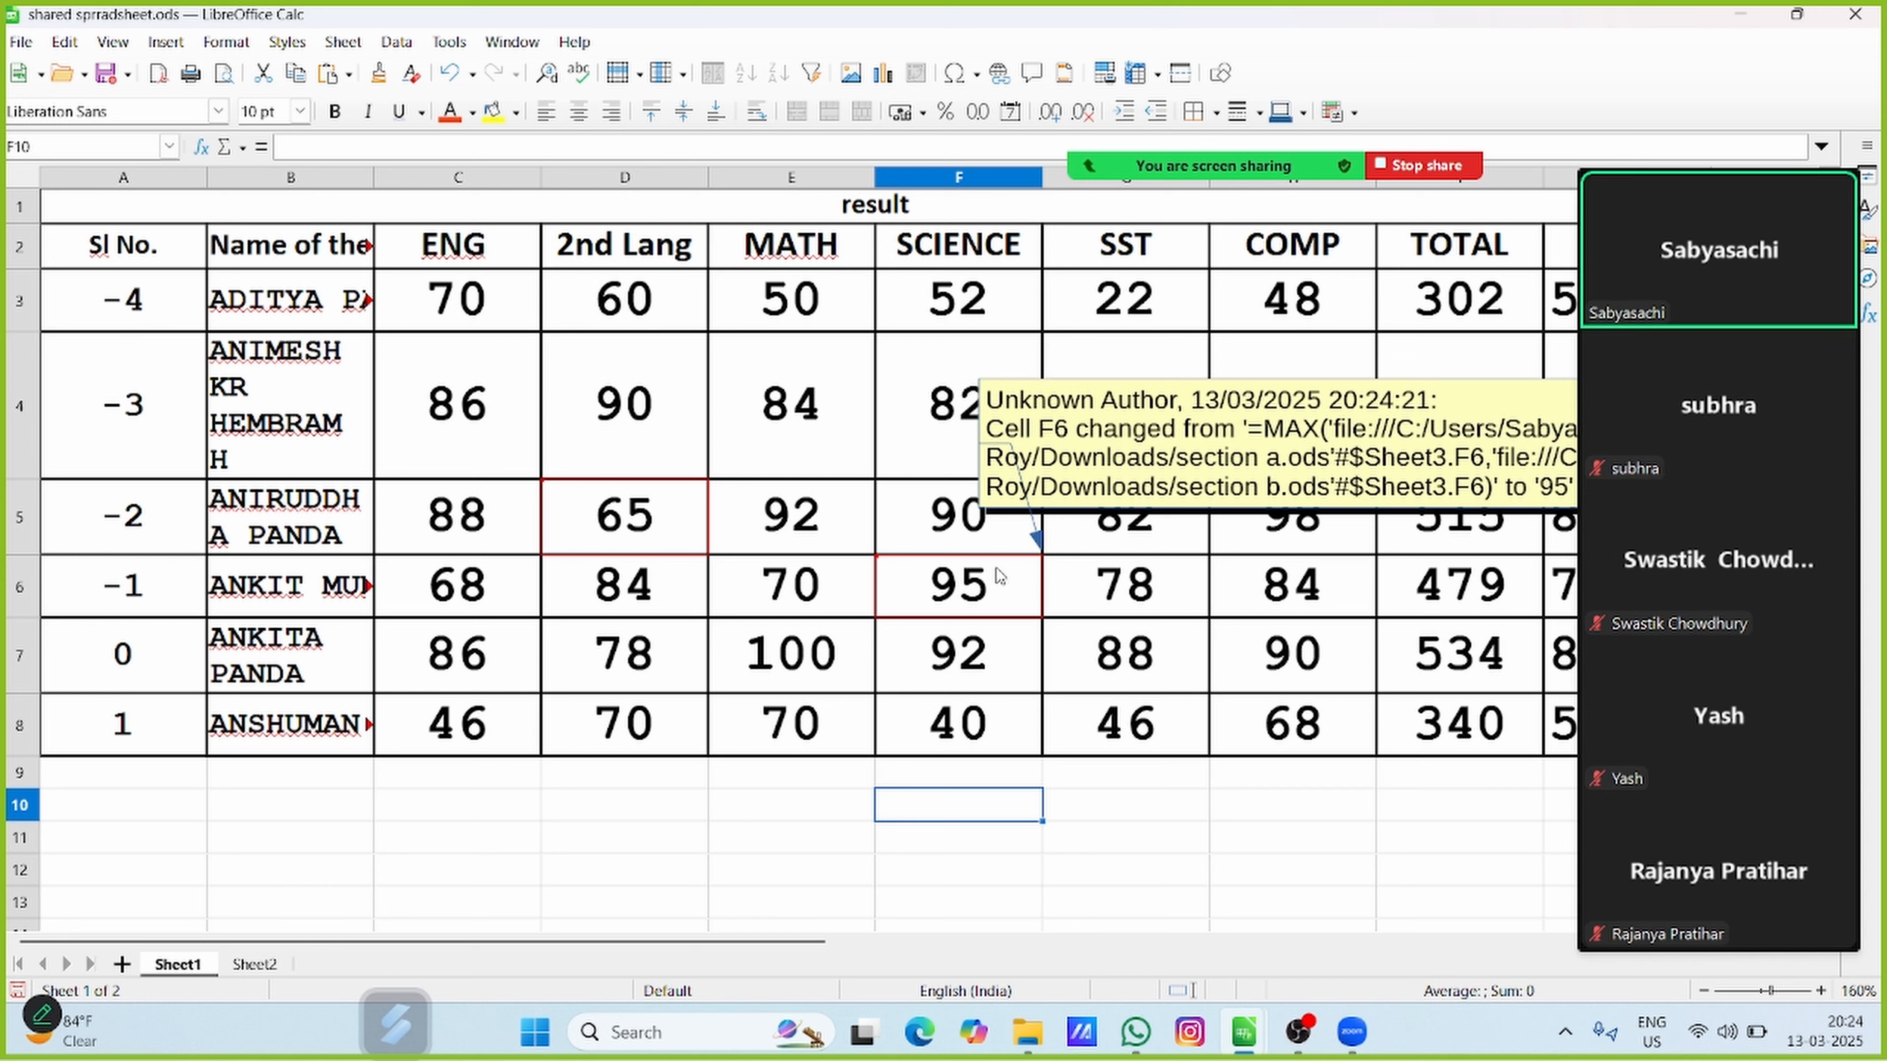
left_click(569, 536)
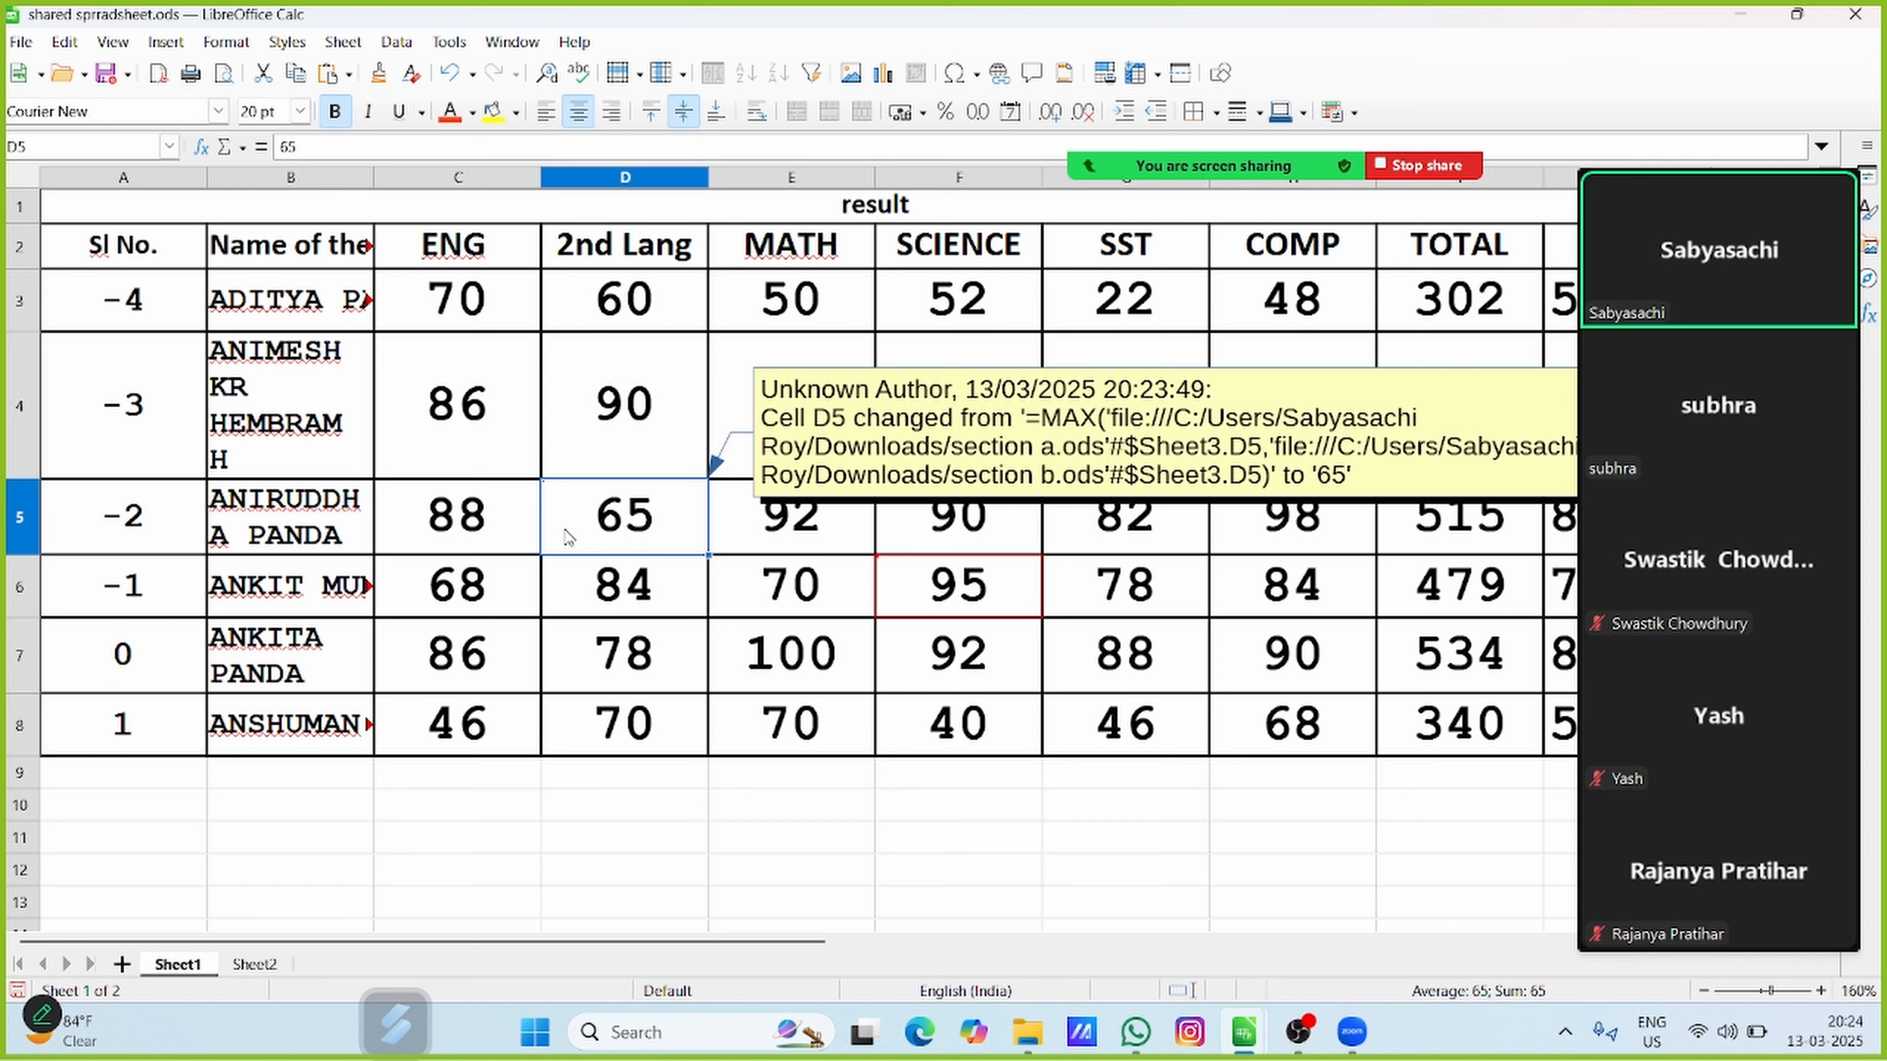
left_click(65, 42)
mouse_move(112, 41)
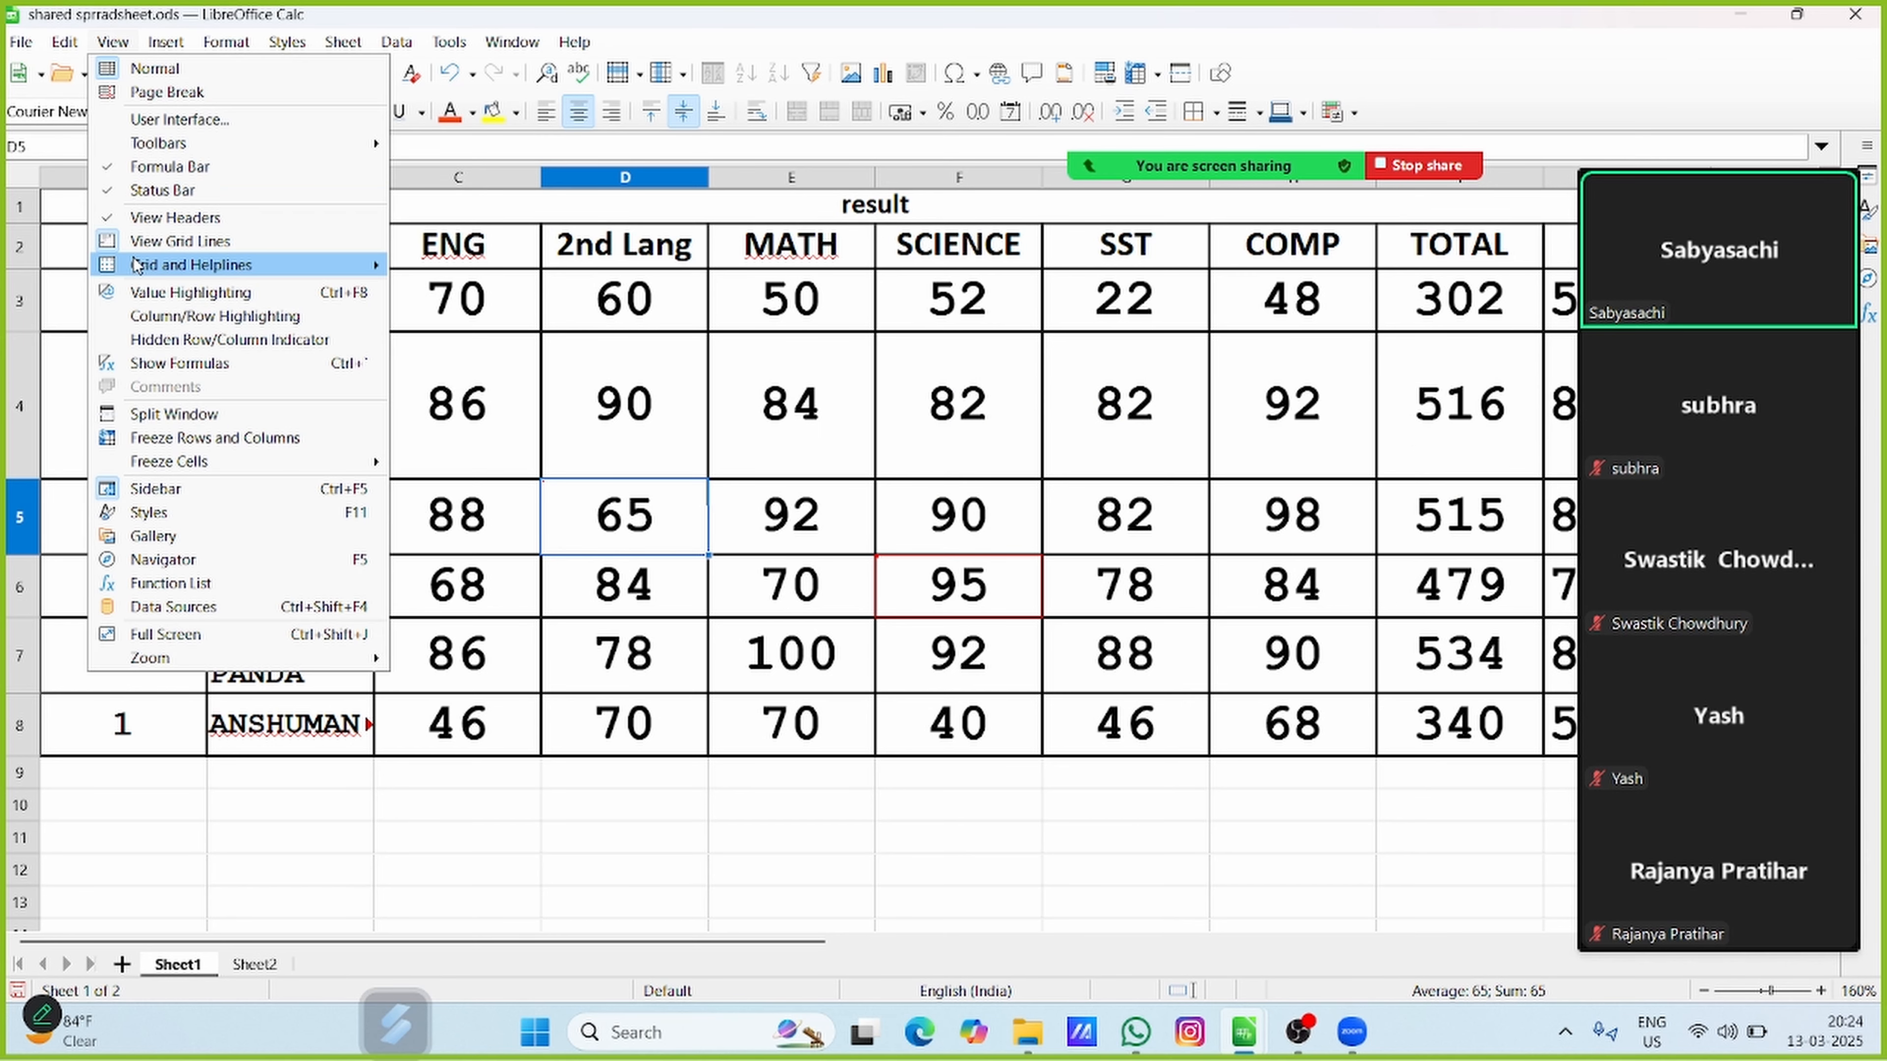
mouse_move(103, 348)
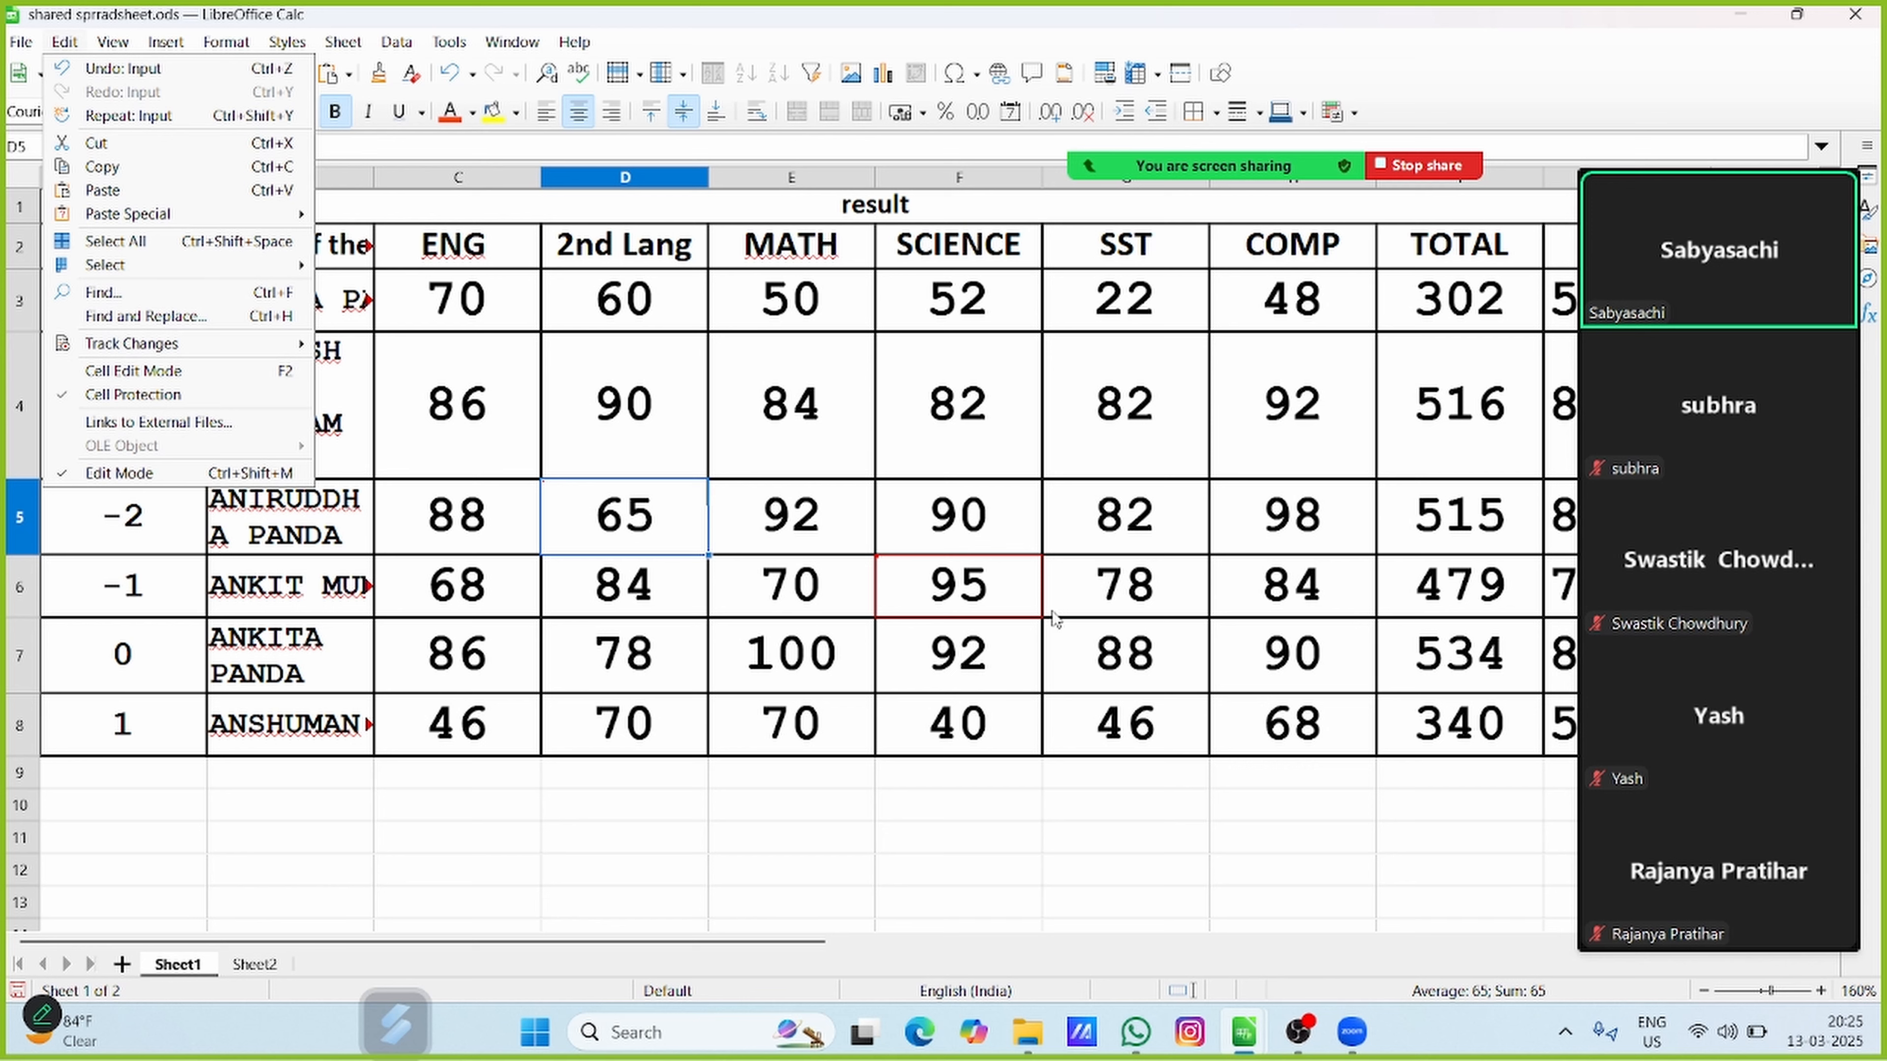
left_click(779, 729)
left_click(615, 651)
Add the comment "track changed to 65" to the tracked change in cell D5
left_click(666, 517)
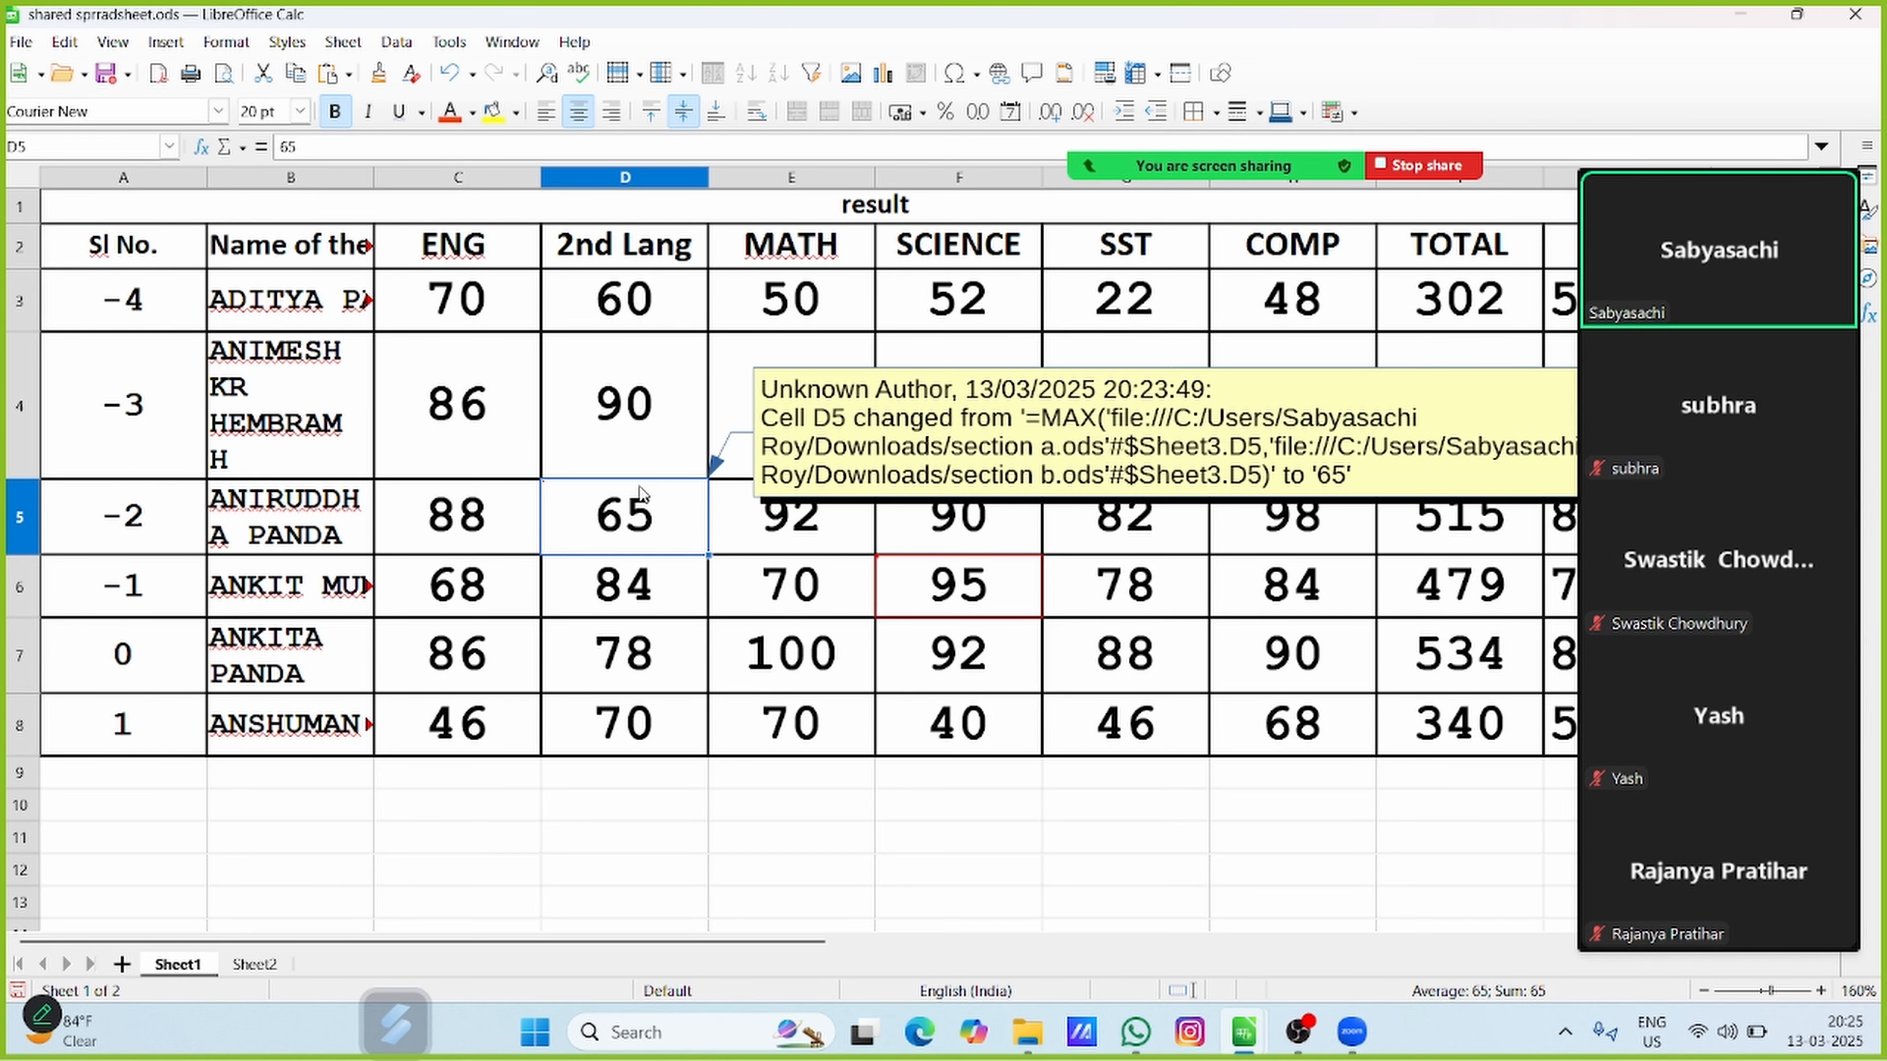
left_click(65, 42)
mouse_move(173, 343)
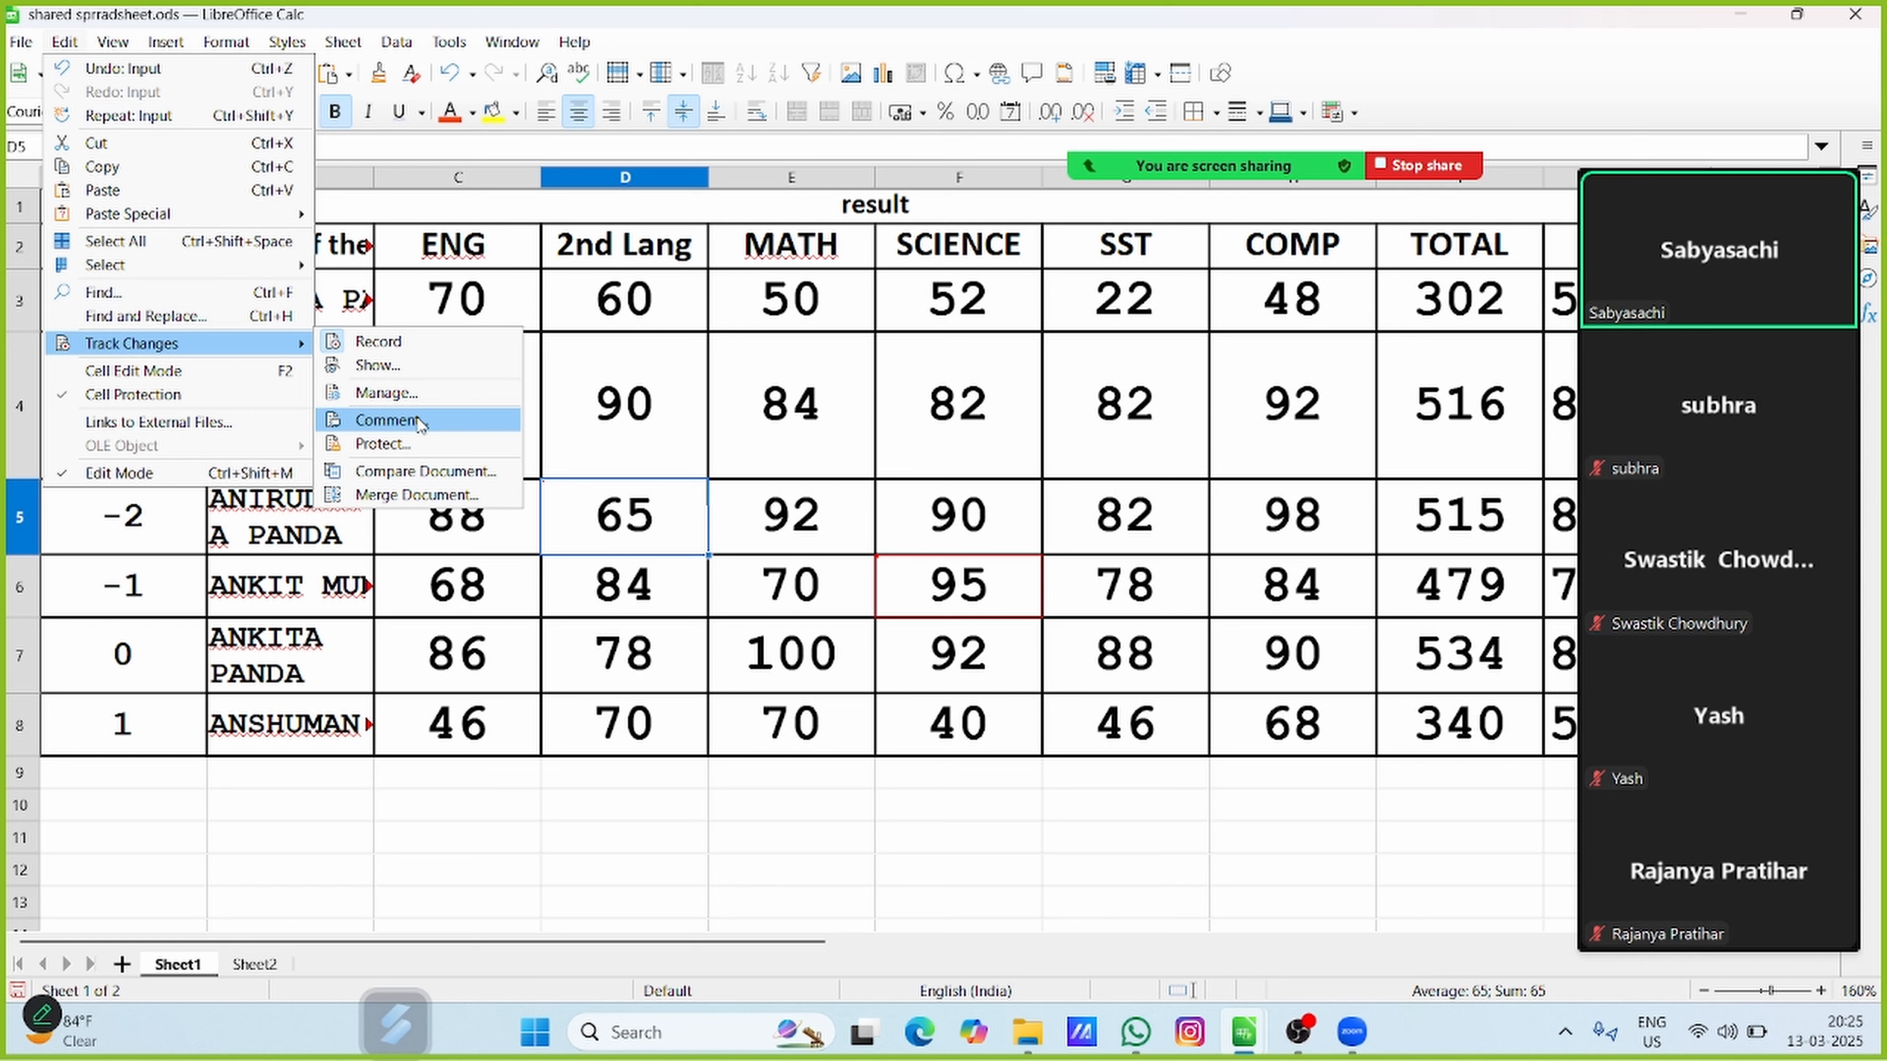
left_click(386, 421)
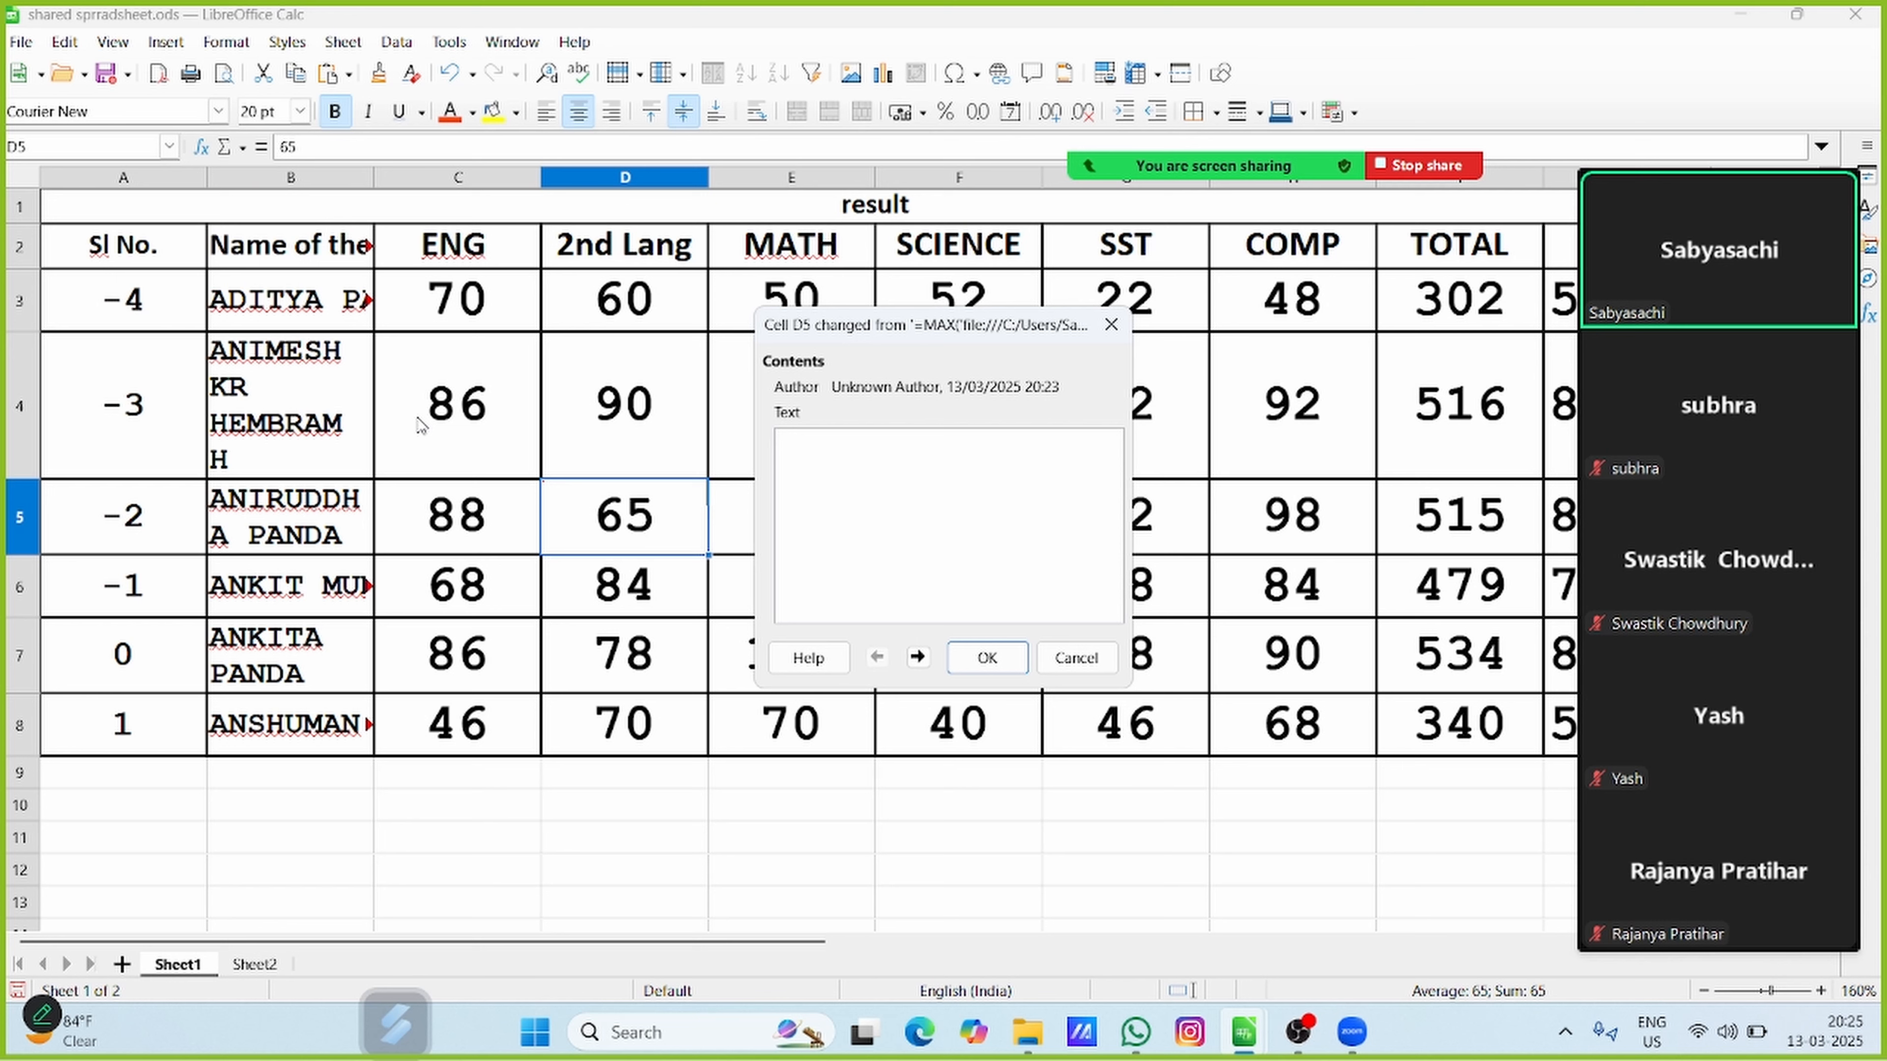
type("track chang")
key("BackSpace")
type("d")
type("65")
left_click(988, 658)
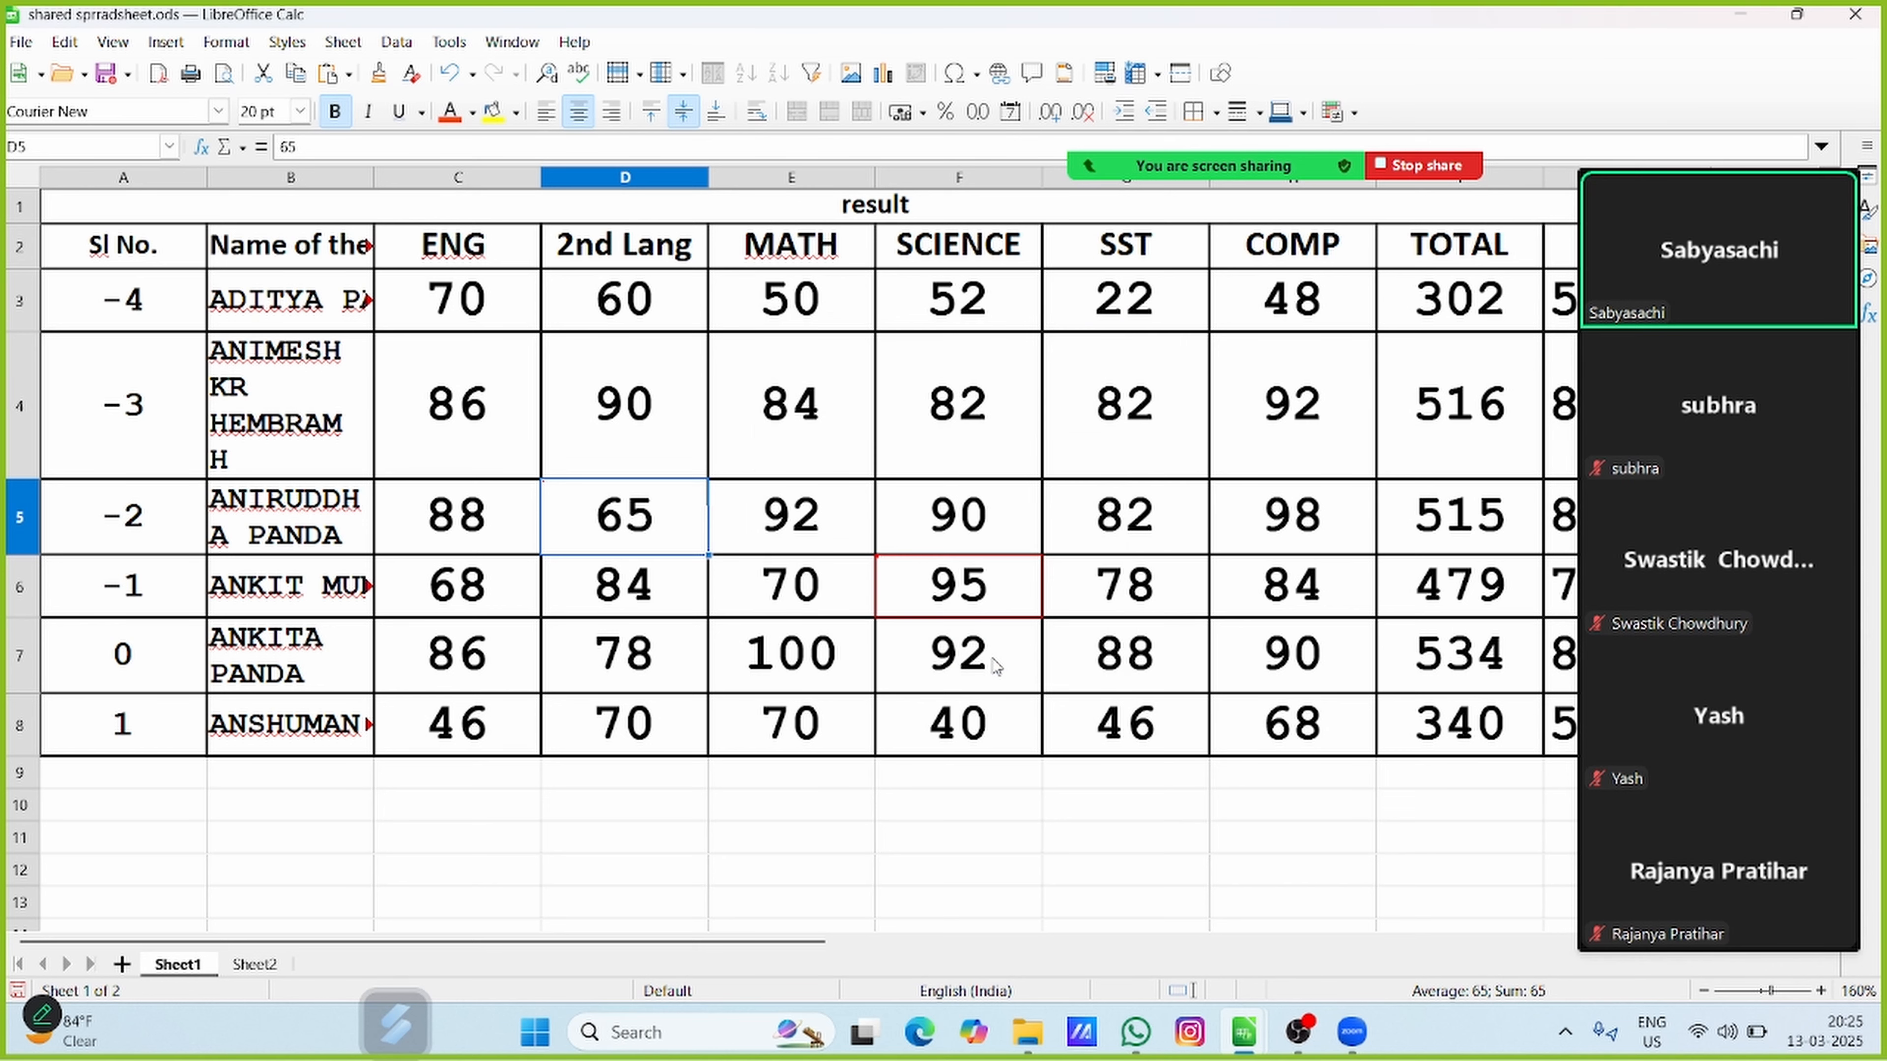
Display the change note of cell D5 to read the comment attached to it
left_click(864, 652)
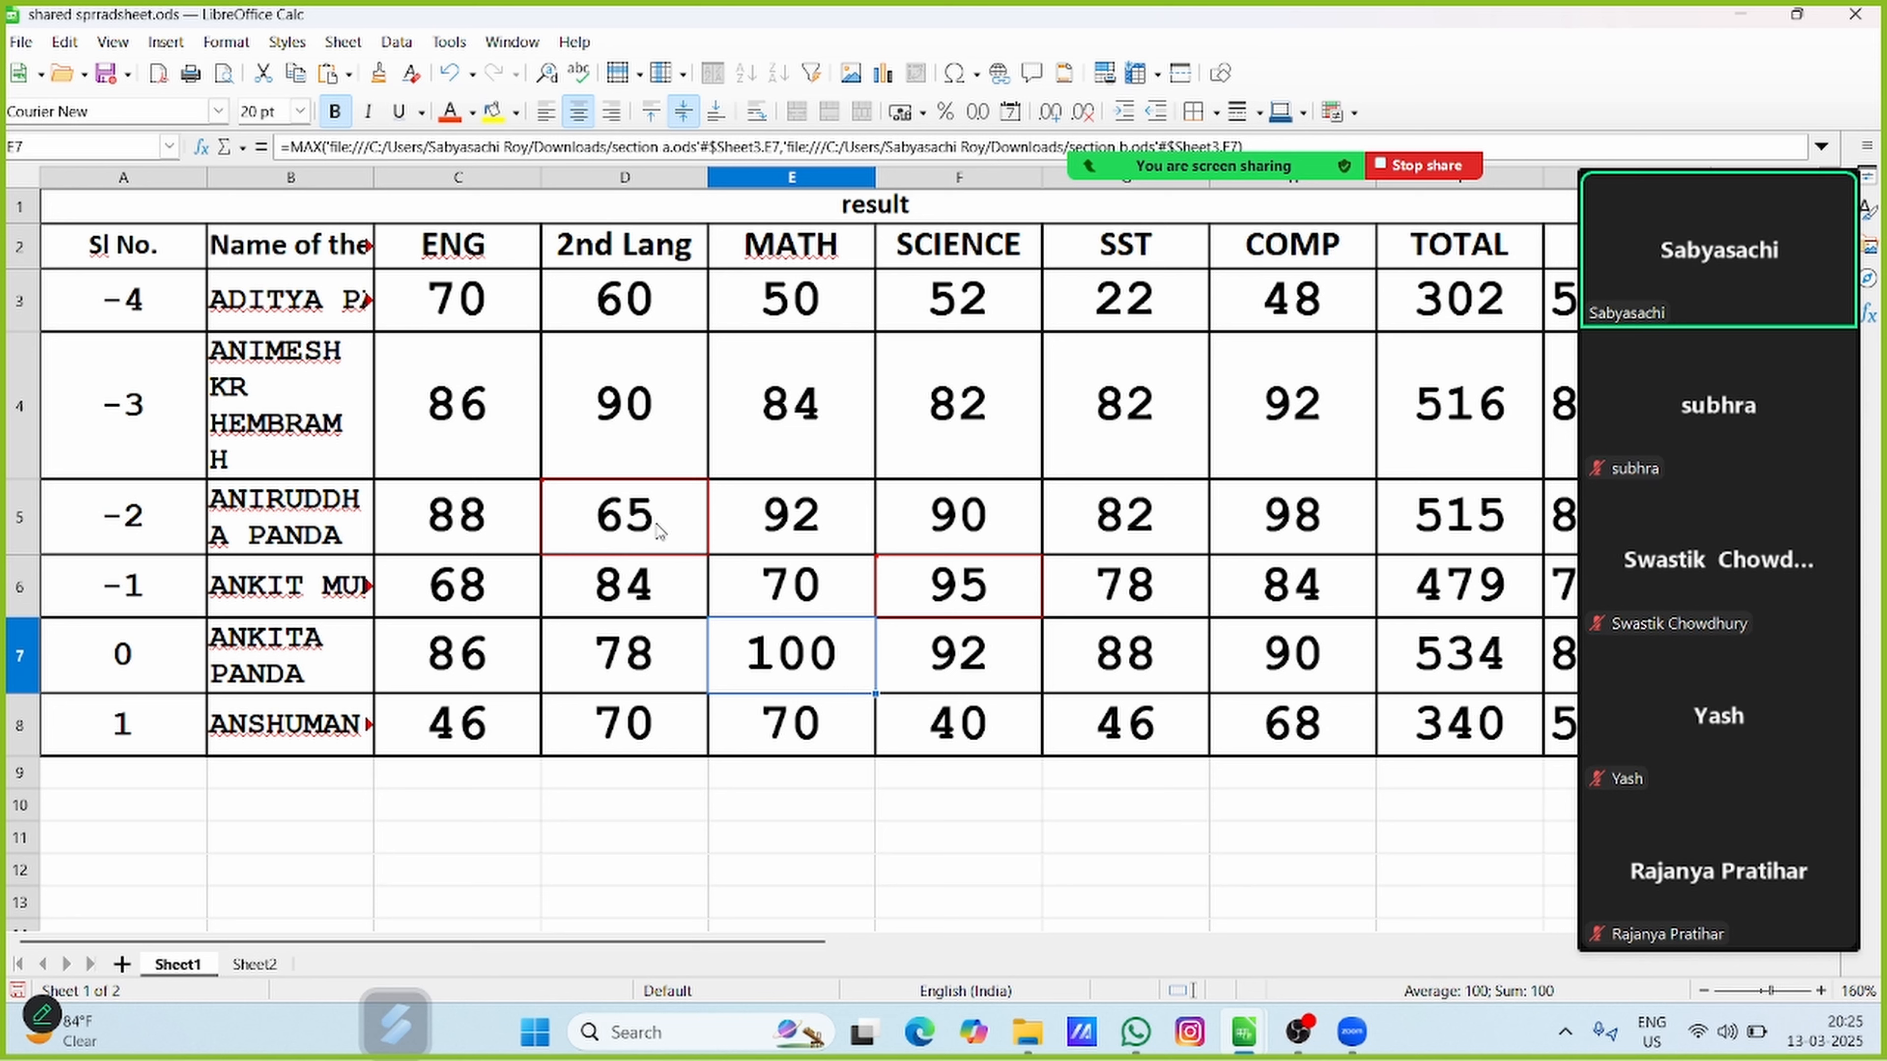
mouse_move(656, 529)
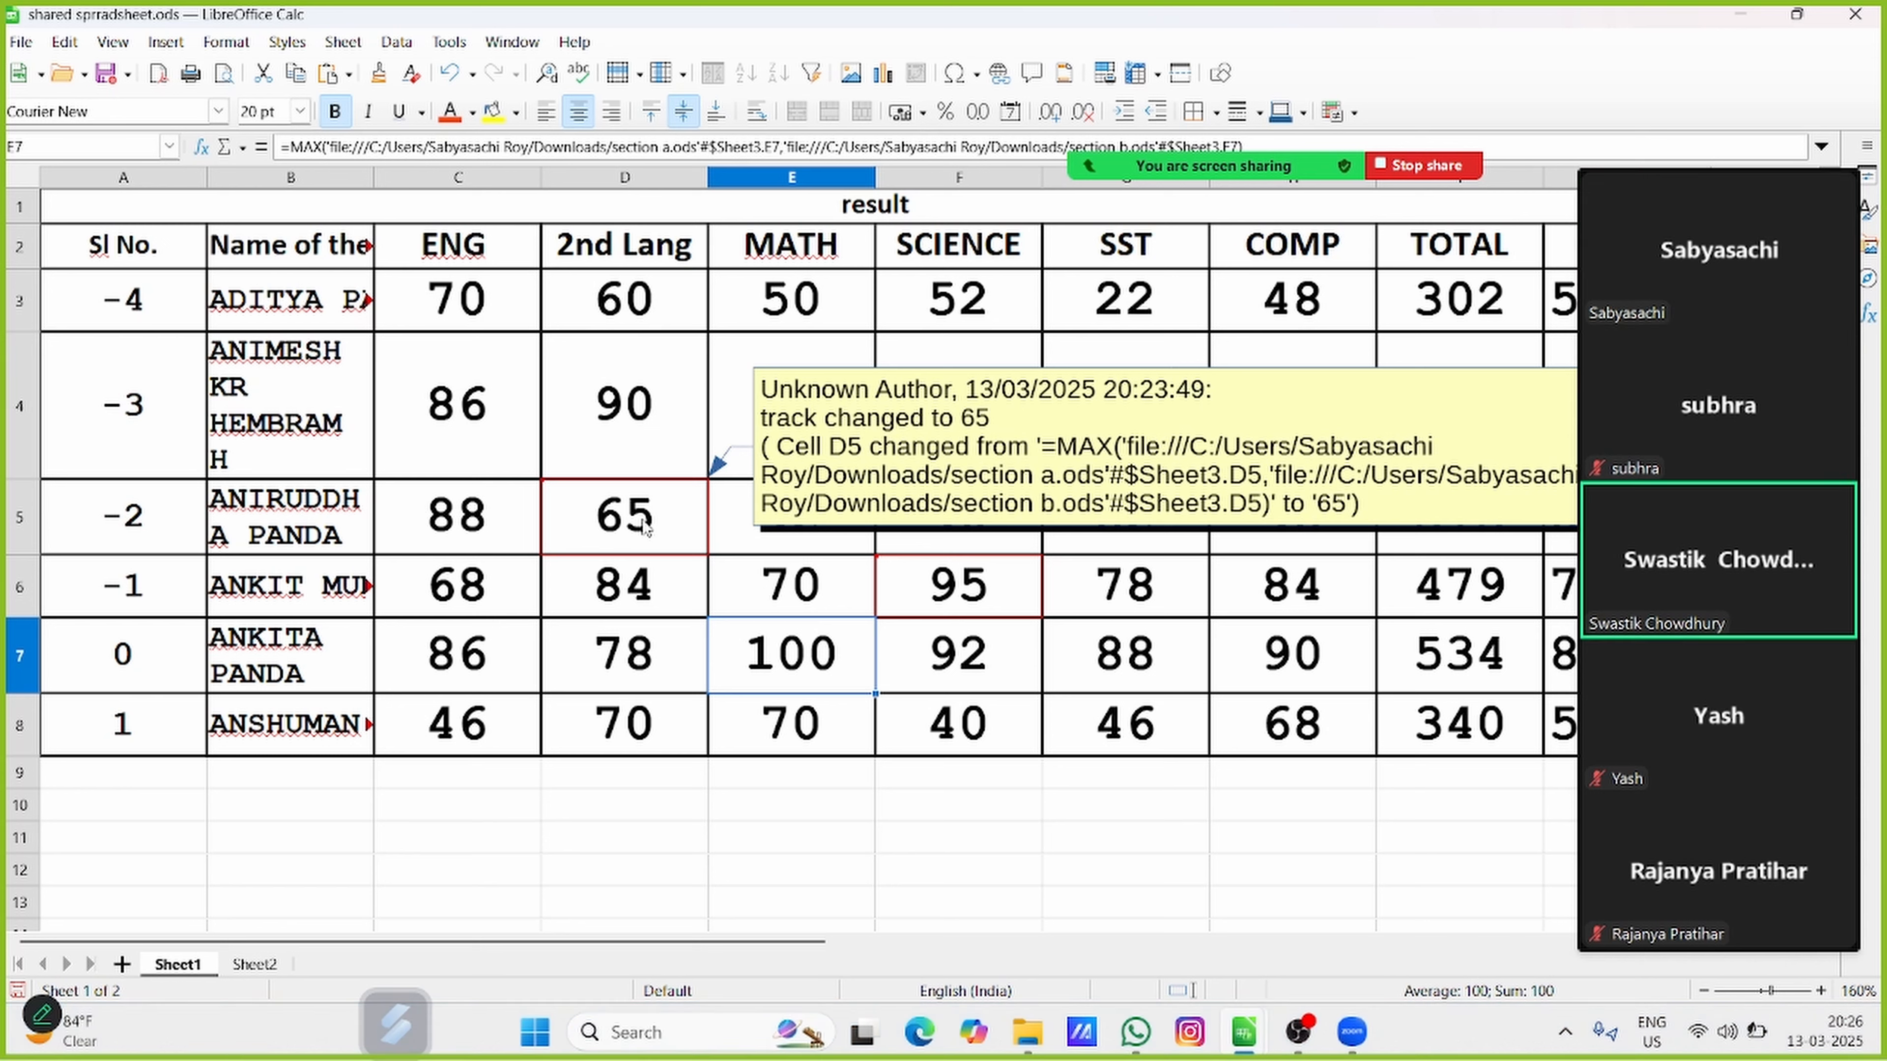
left_click(651, 527)
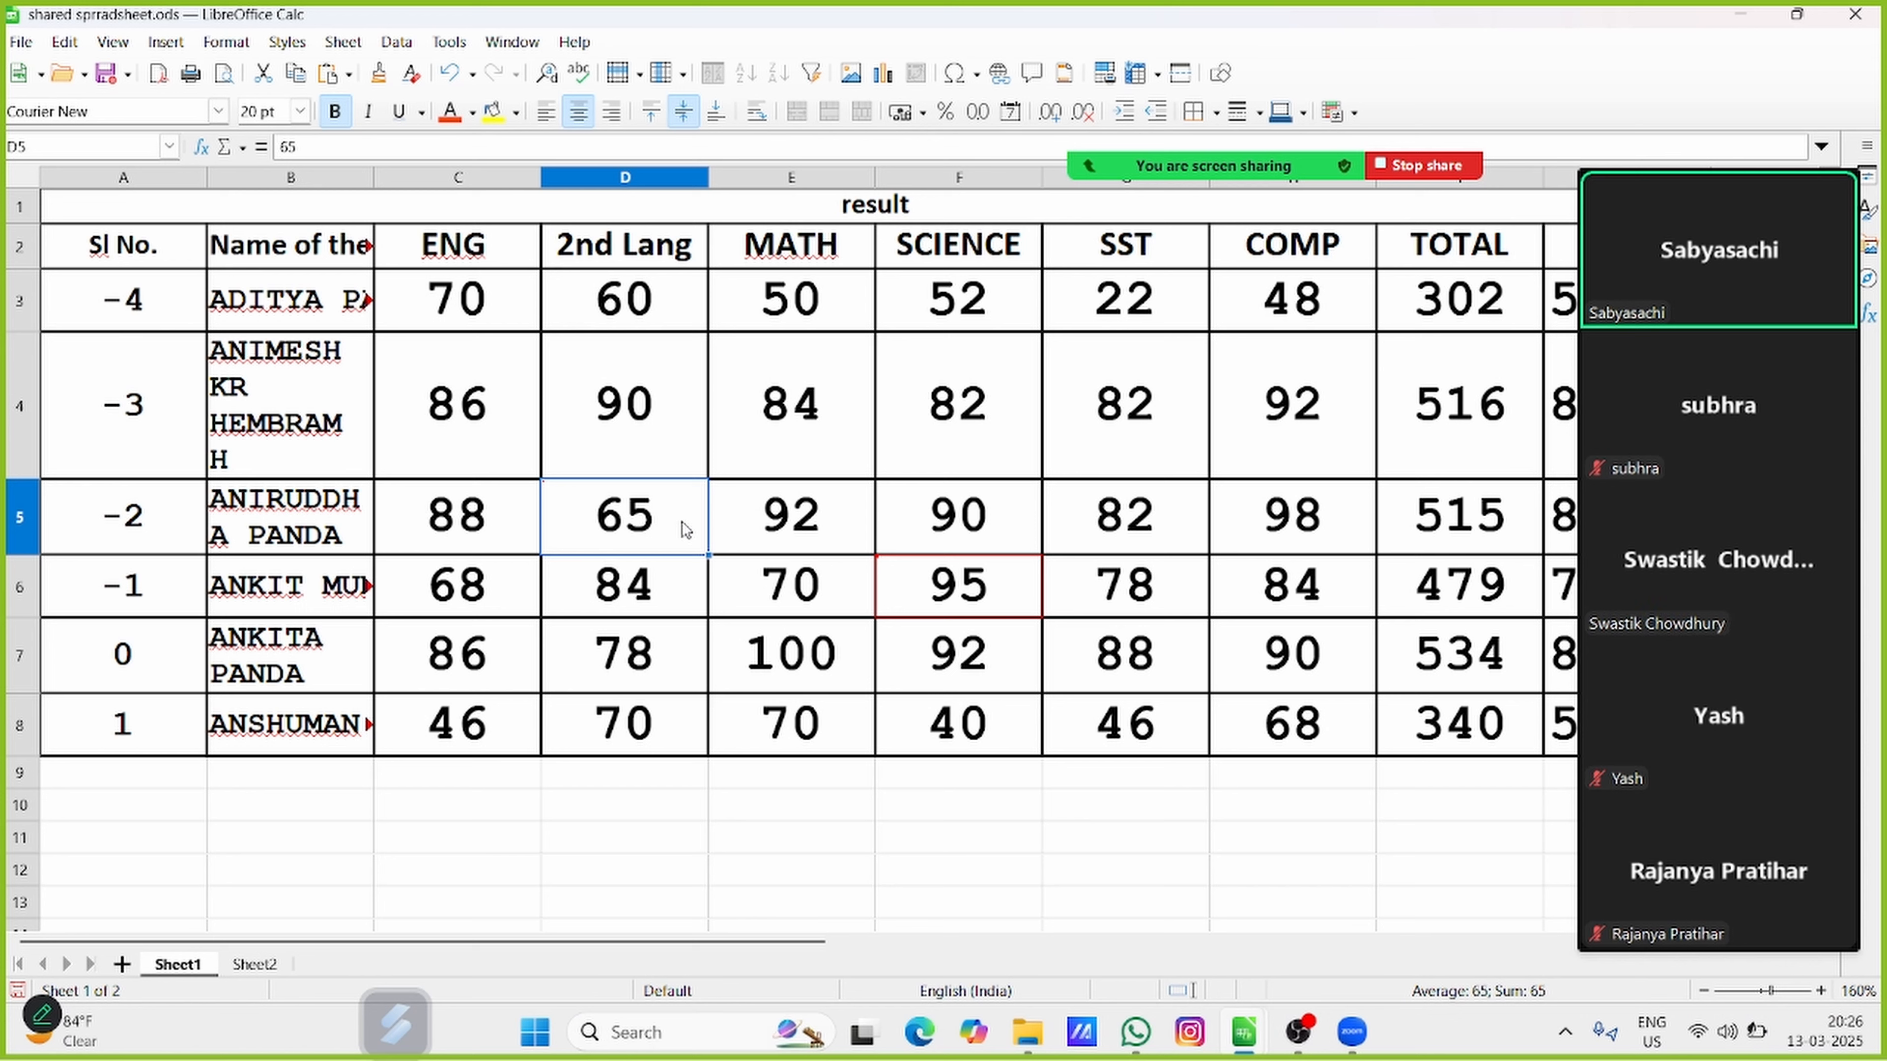
mouse_move(685, 529)
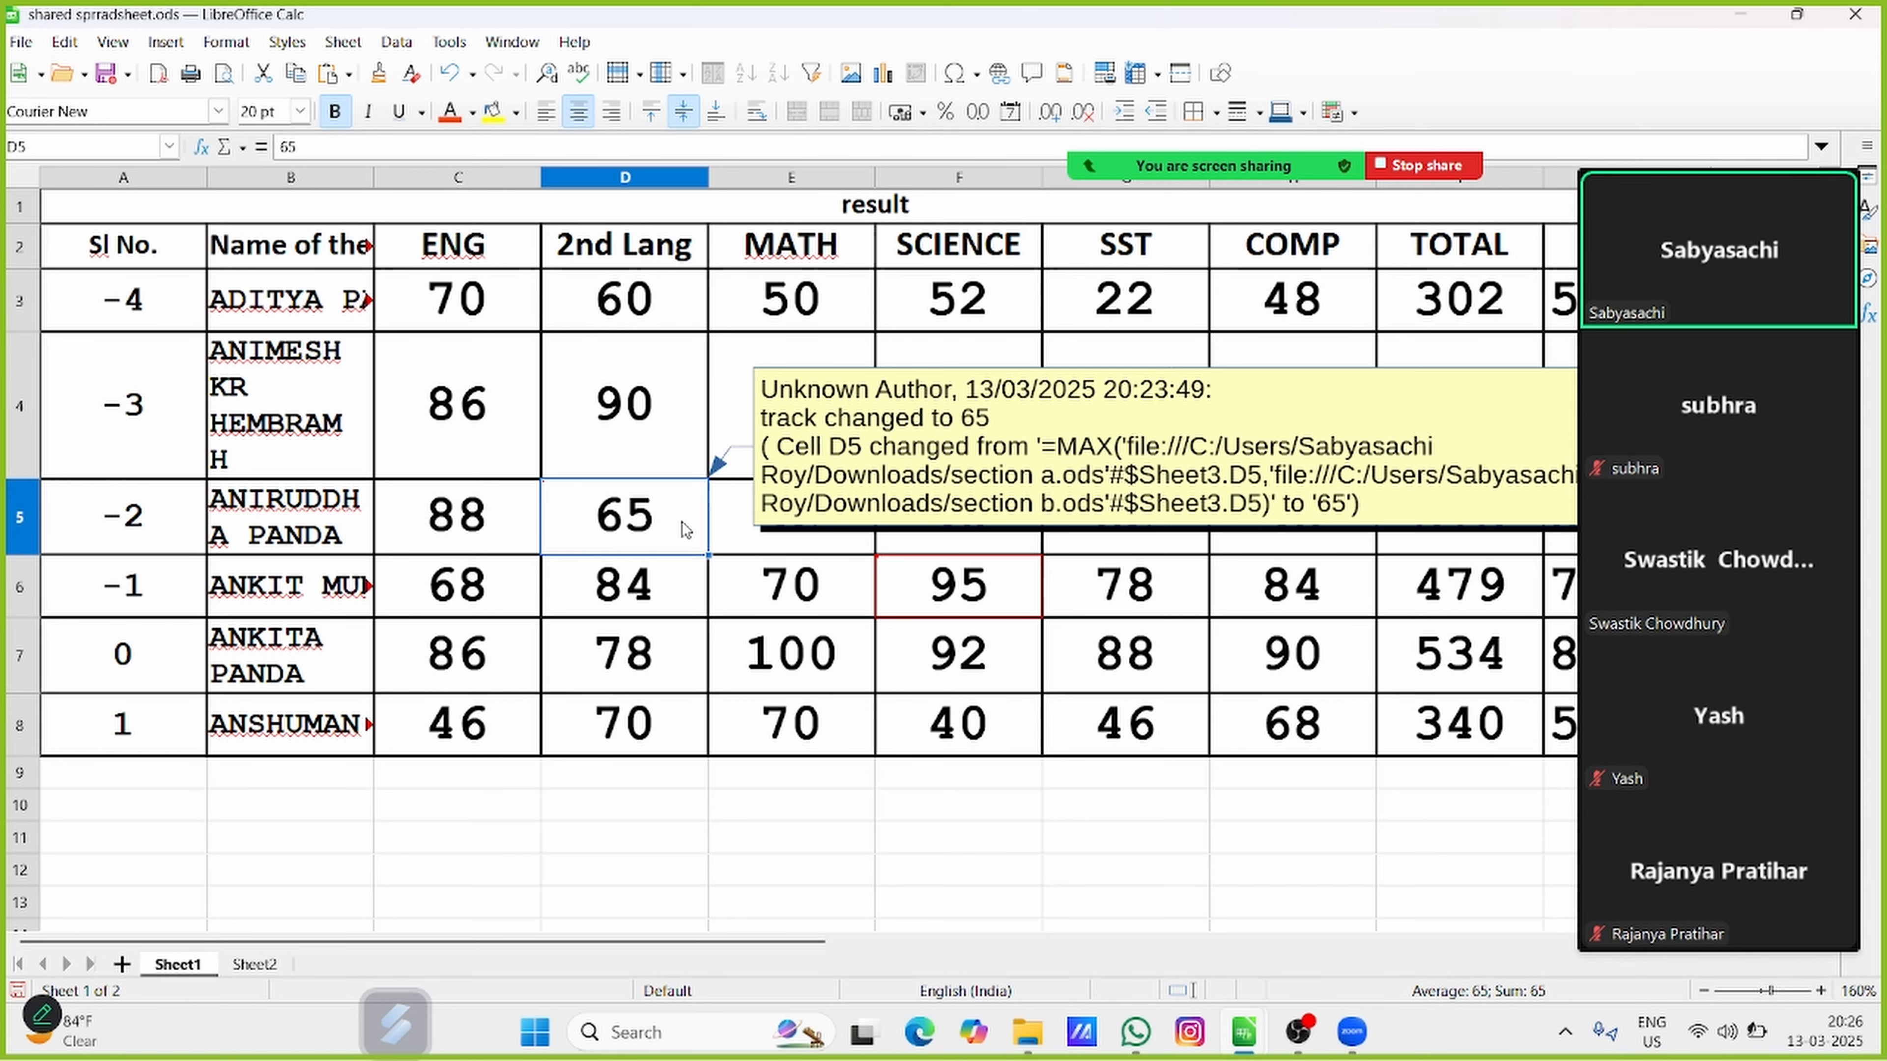
Add the comment "track changed to 95" to the tracked change in cell F6
left_click(1029, 599)
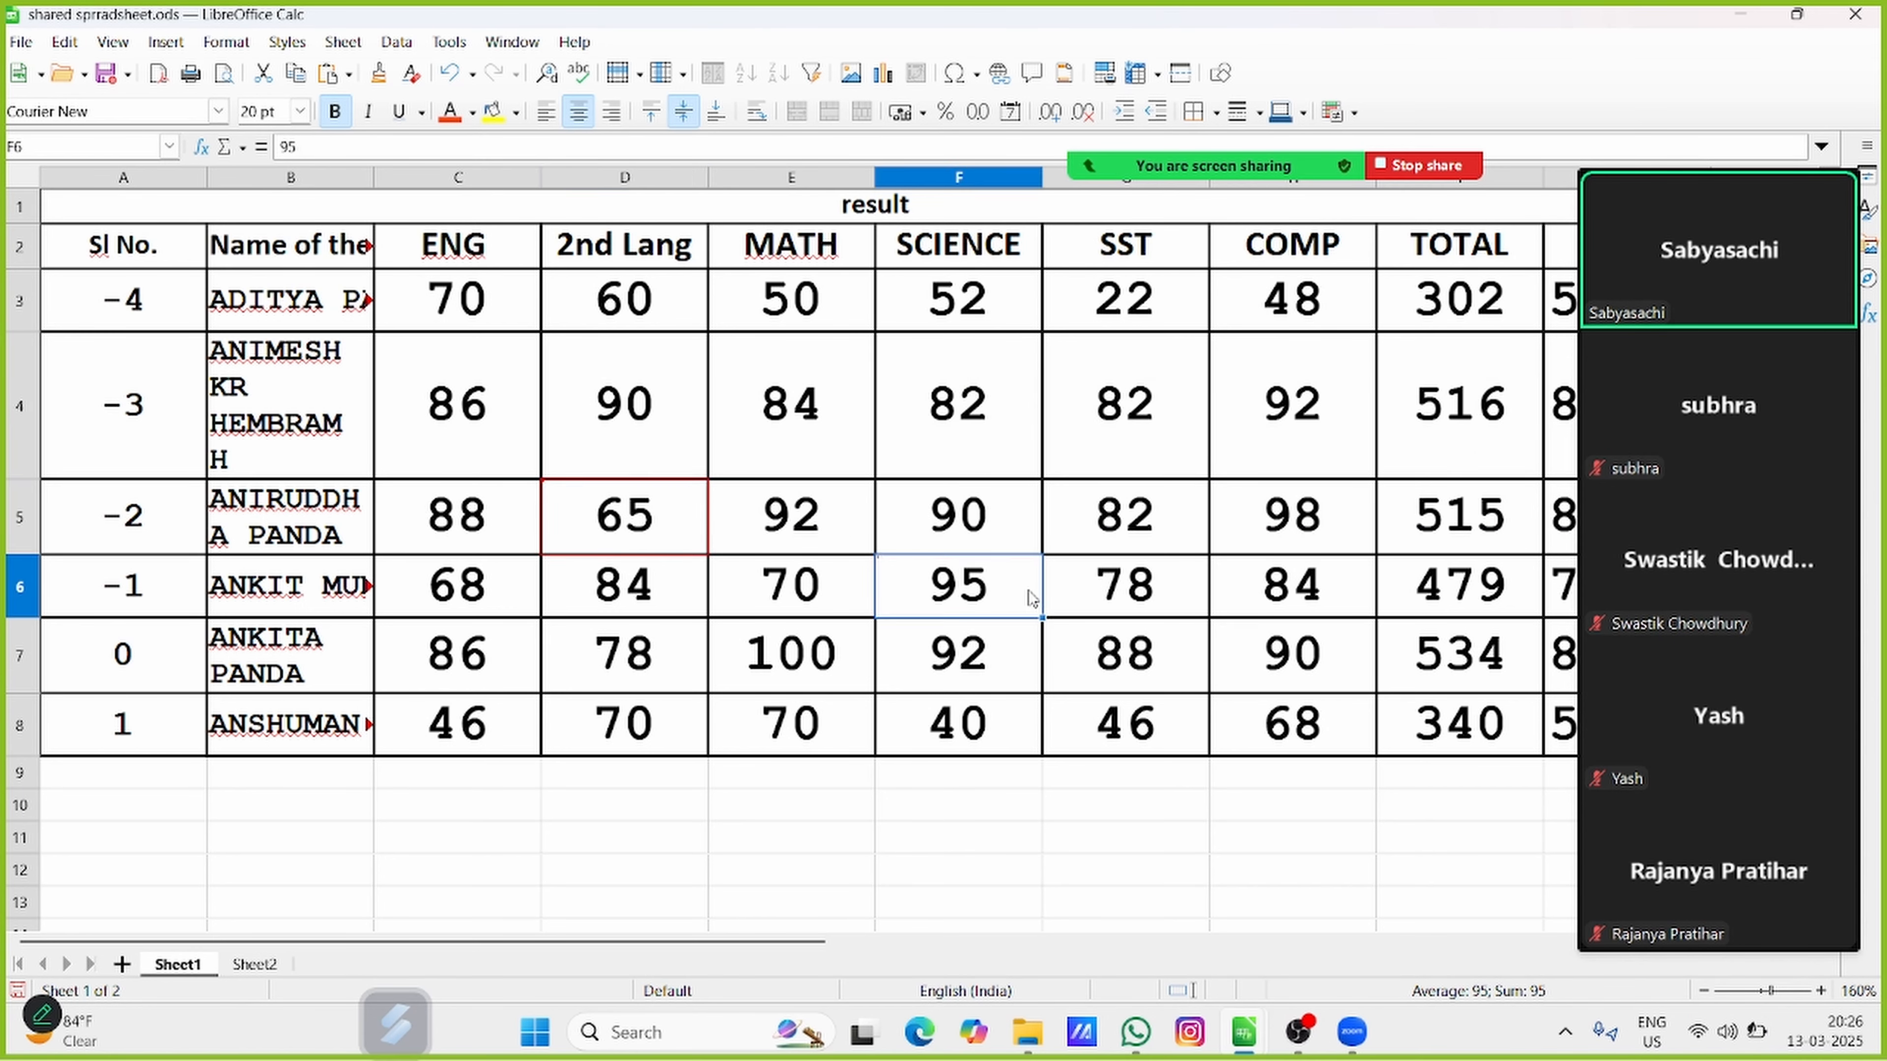
mouse_move(1029, 598)
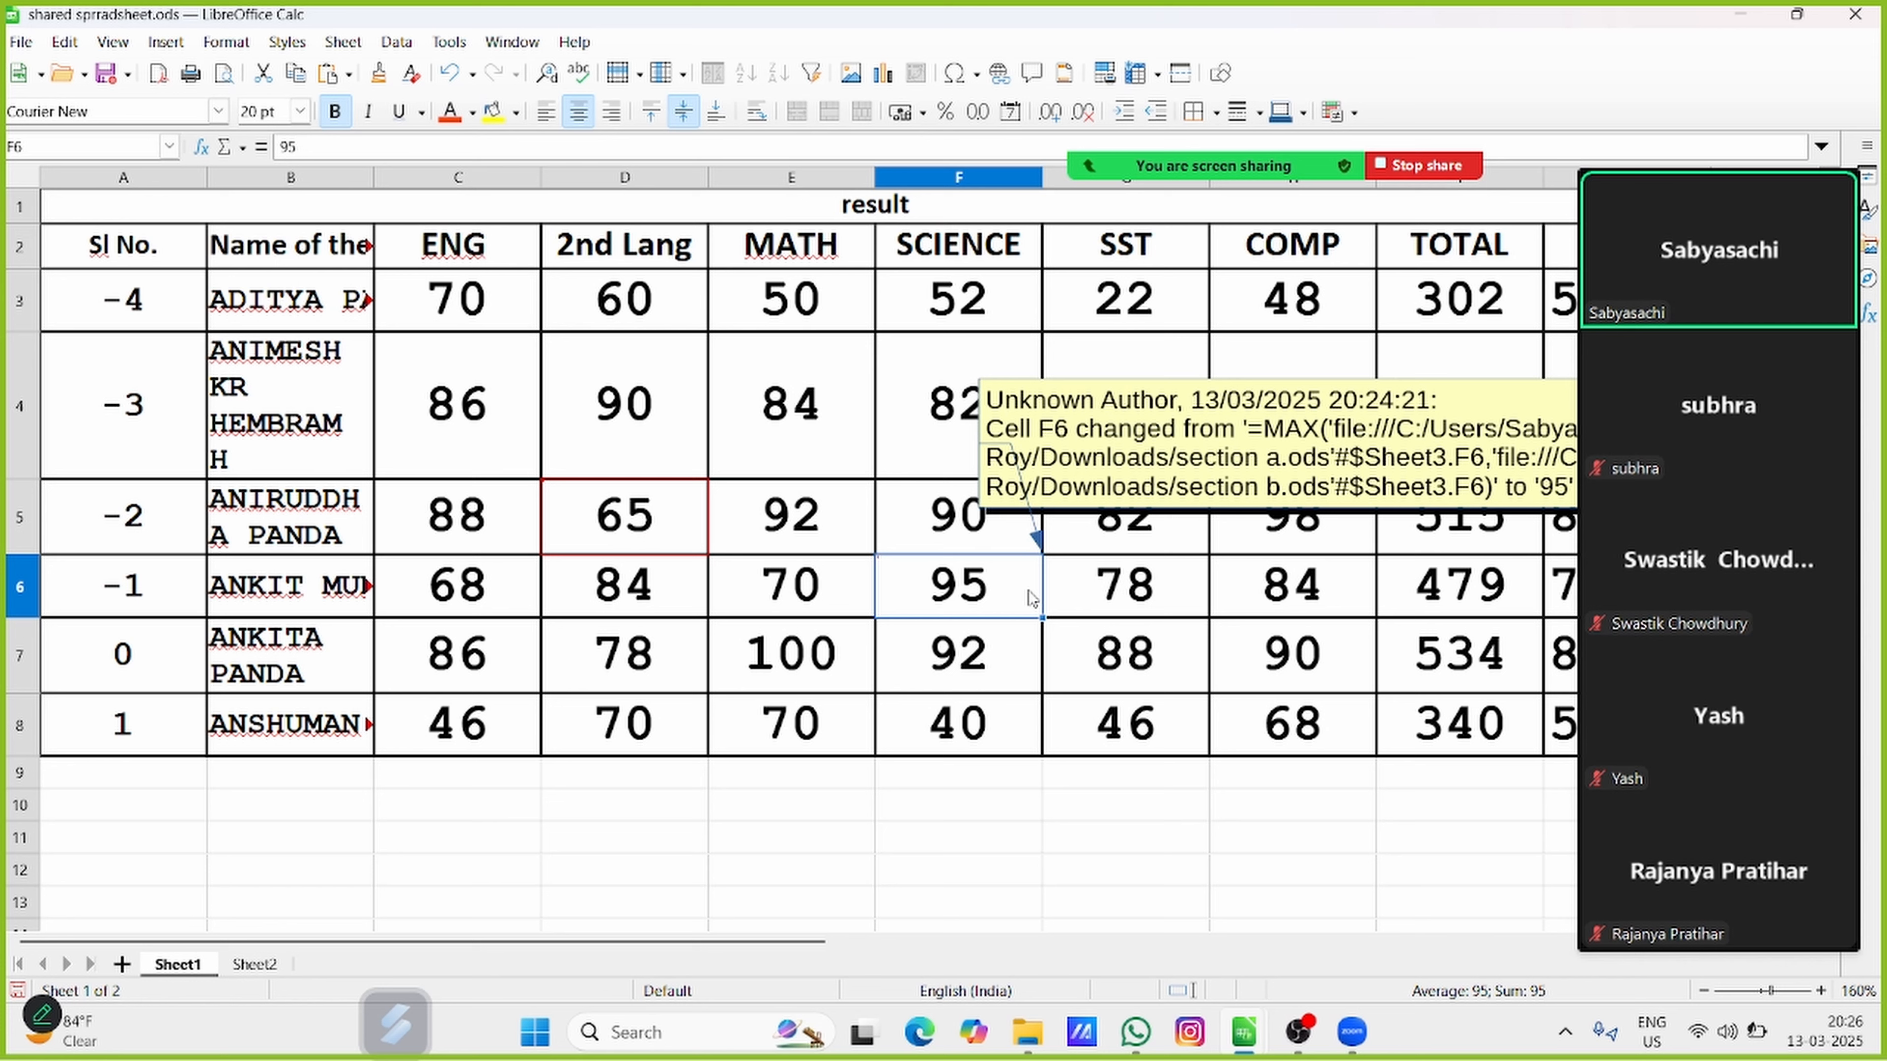
left_click(65, 42)
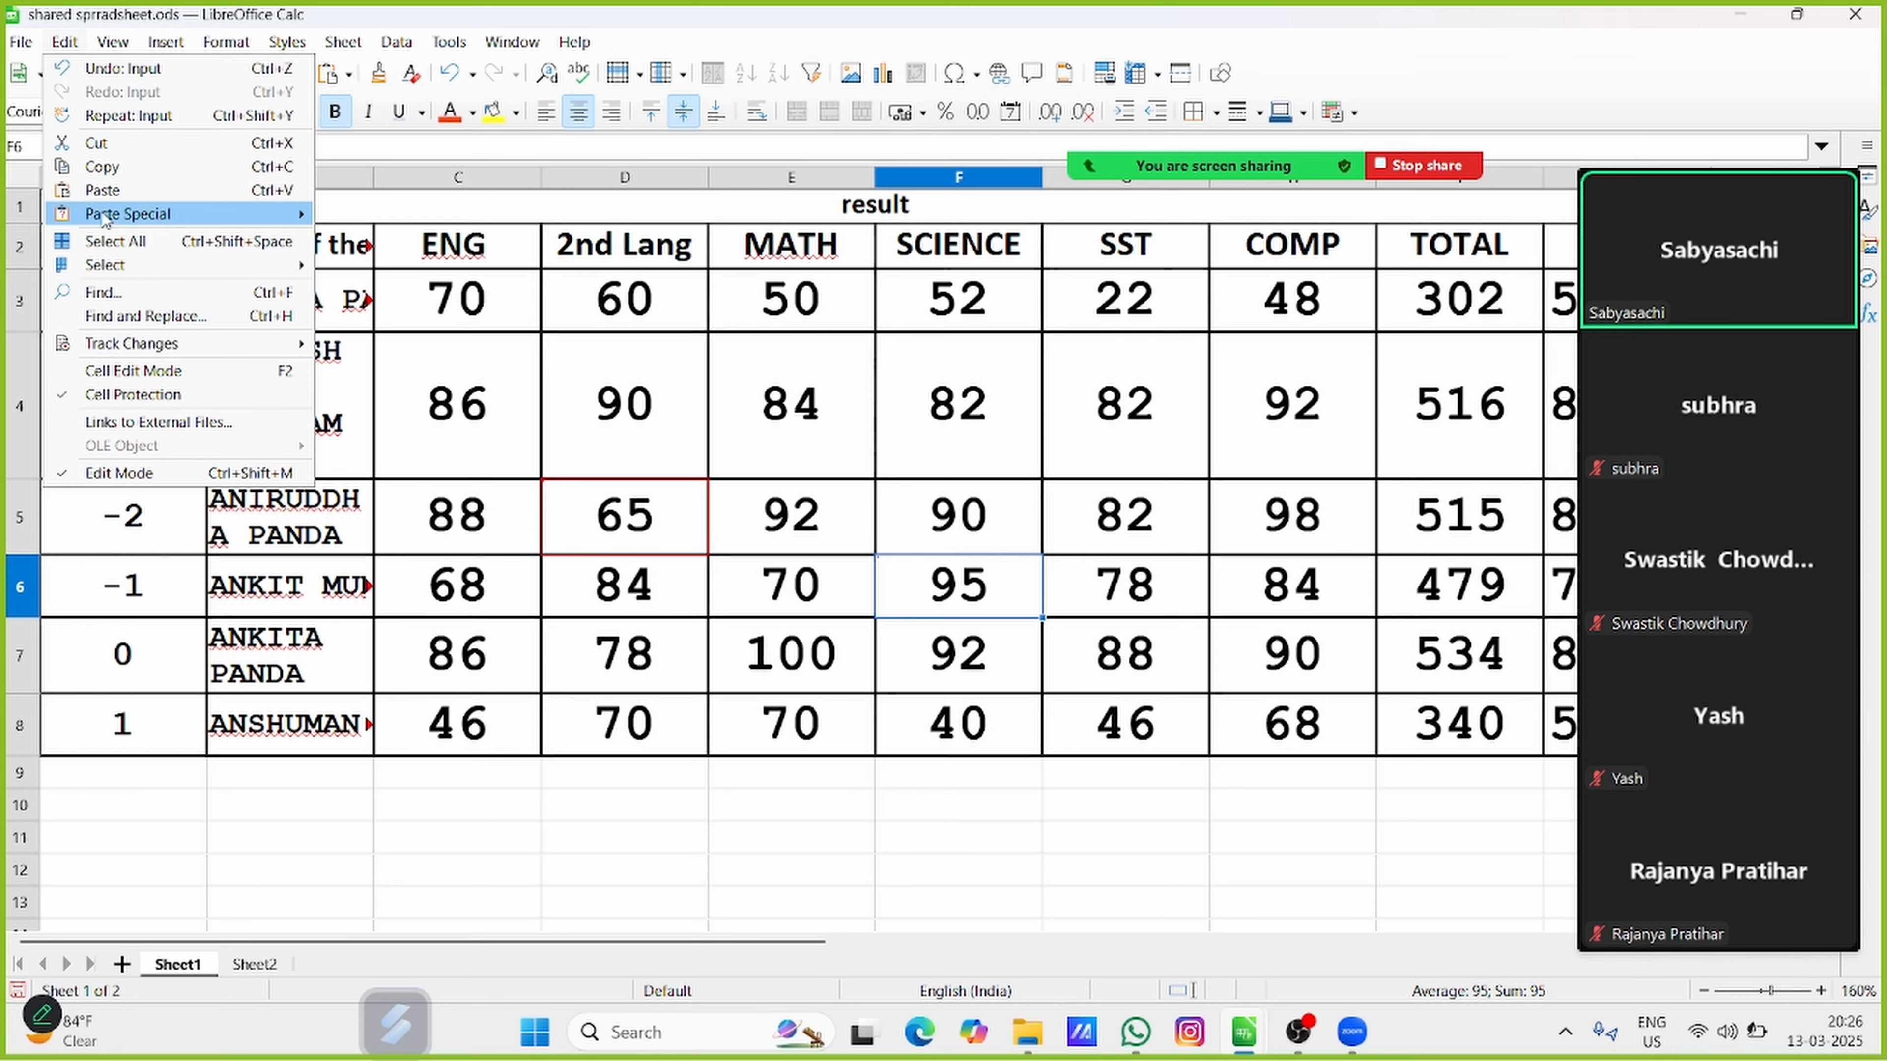
mouse_move(127, 350)
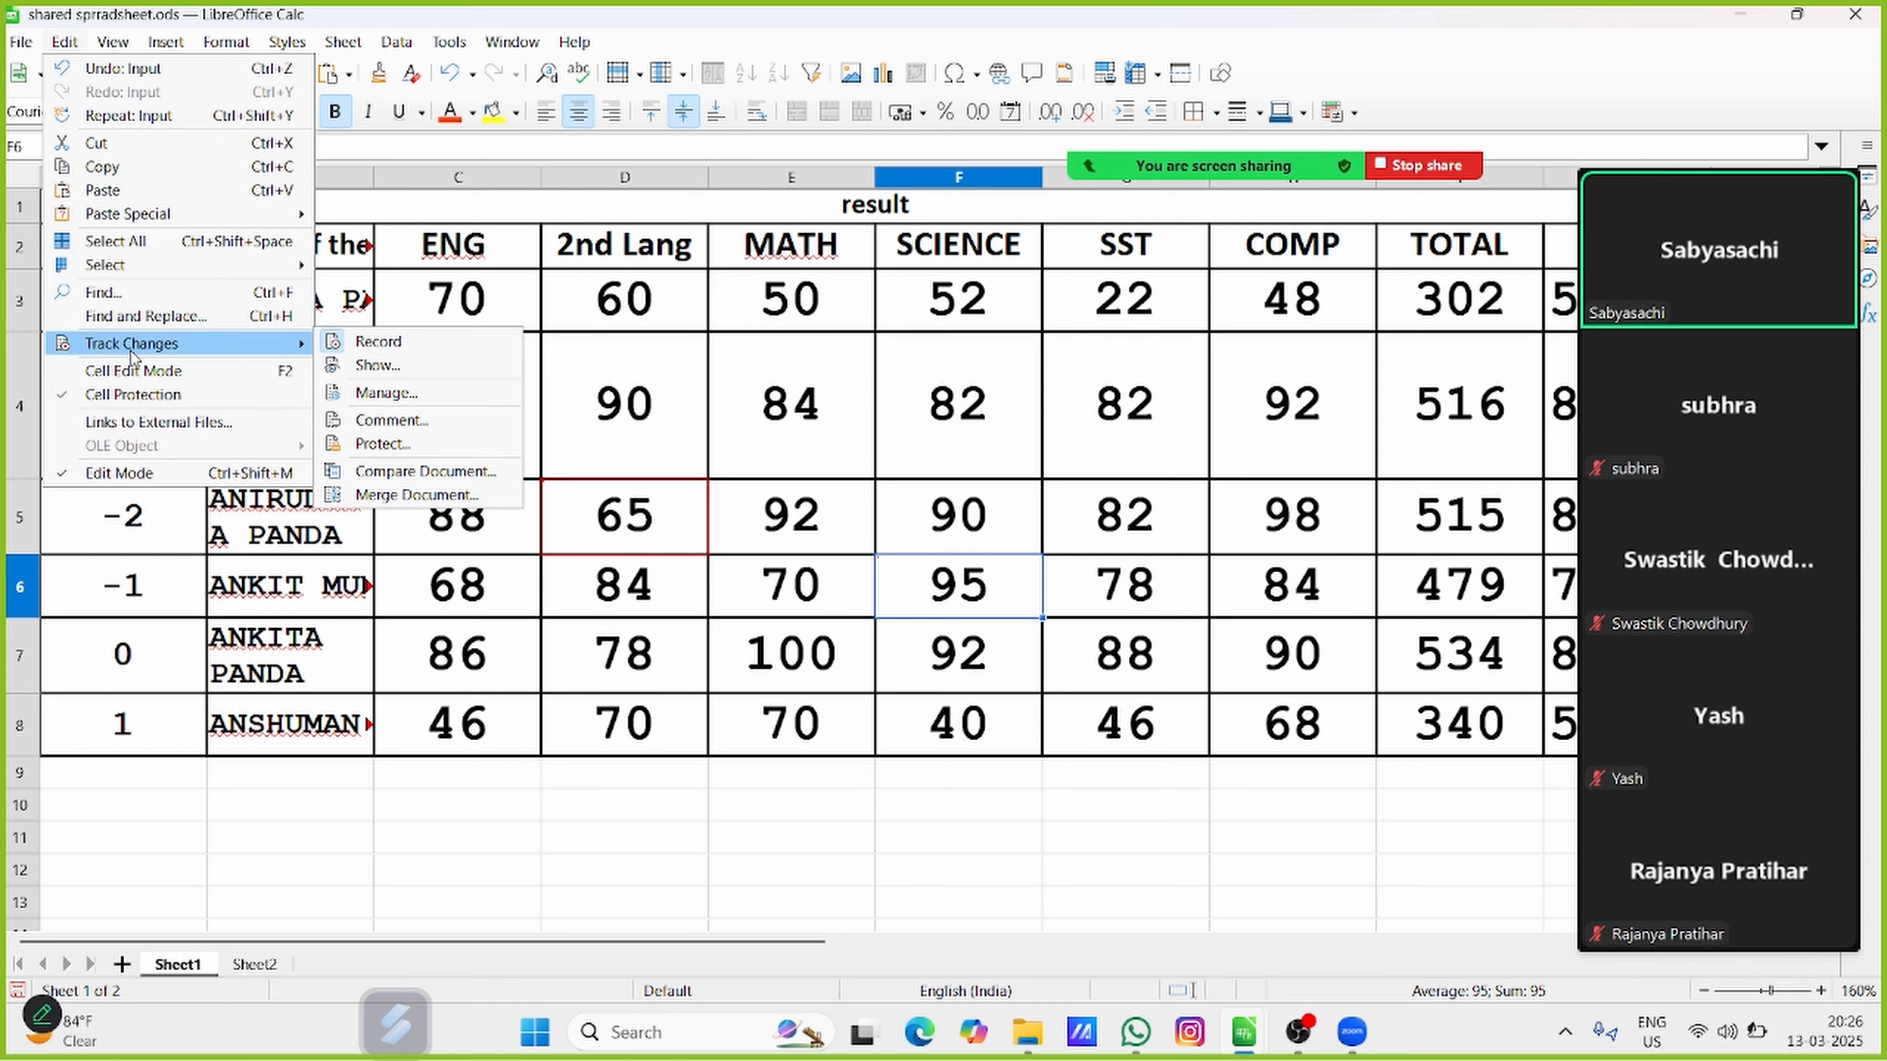
left_click(373, 422)
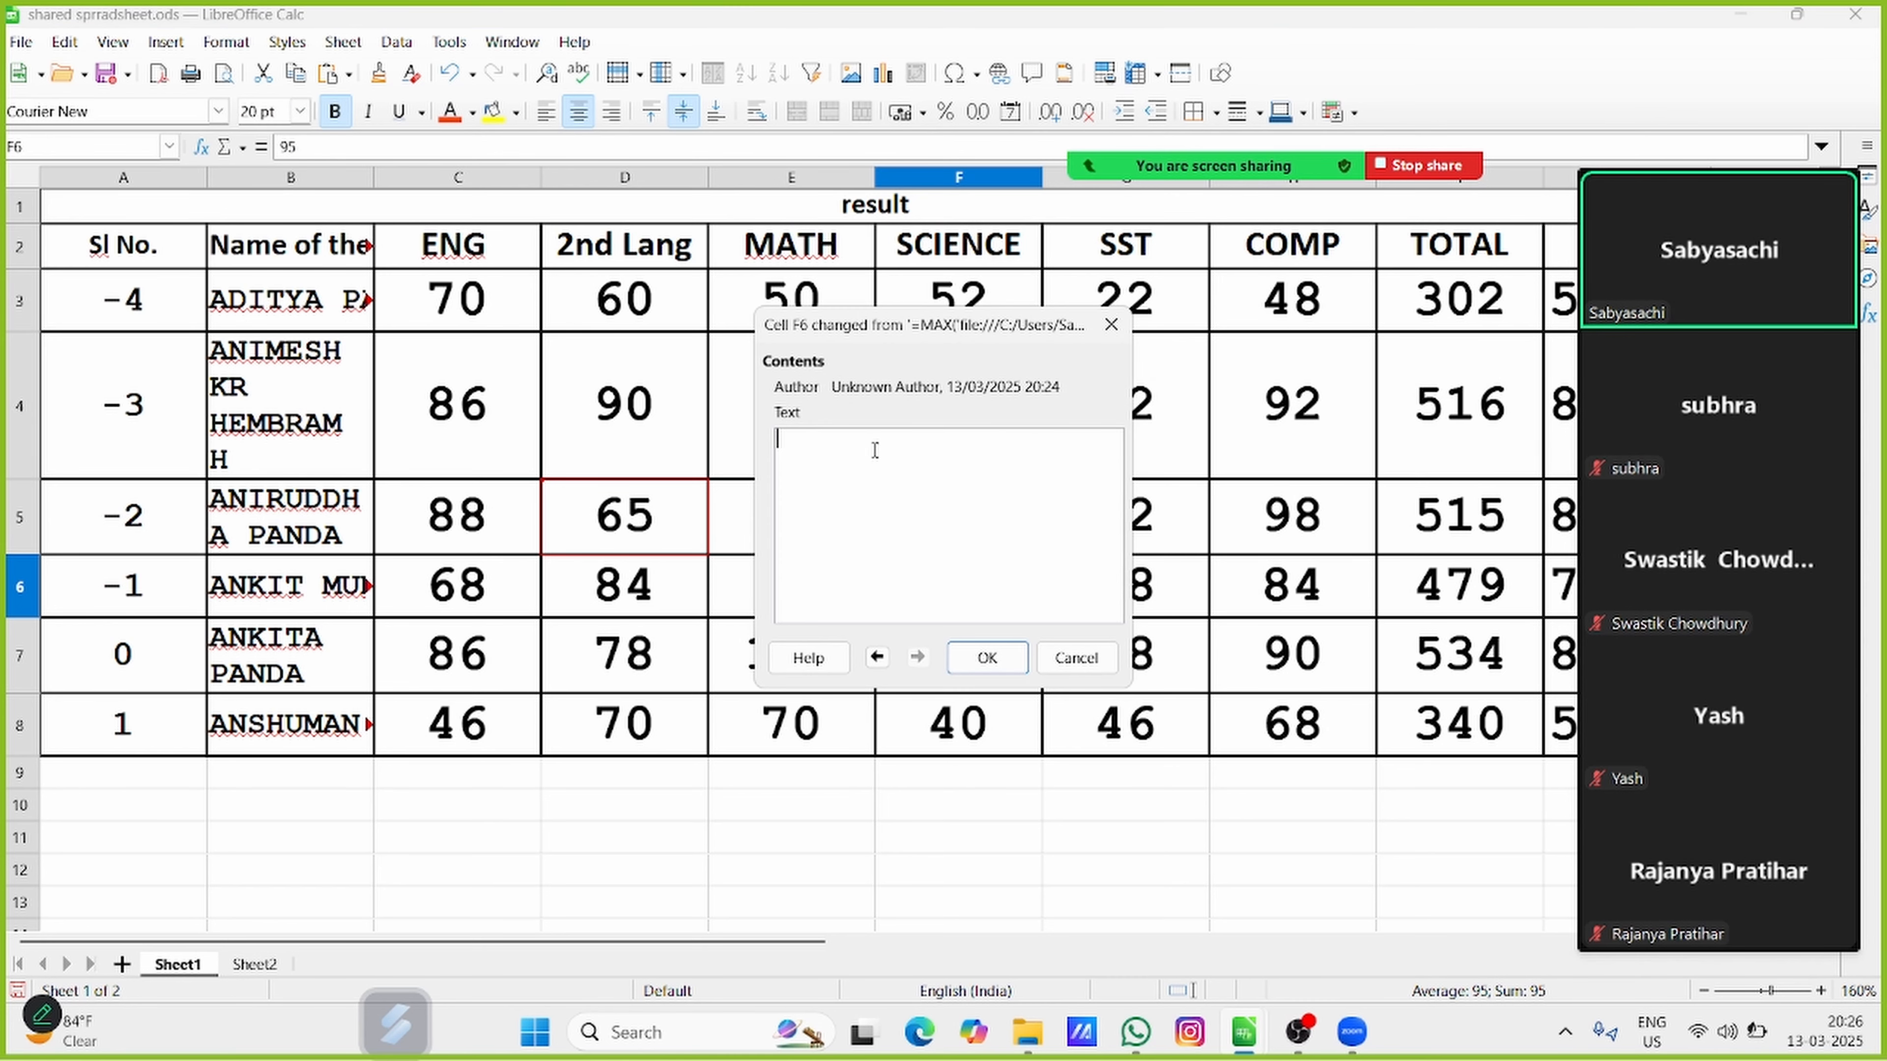
type("track changed to 95")
left_click(988, 658)
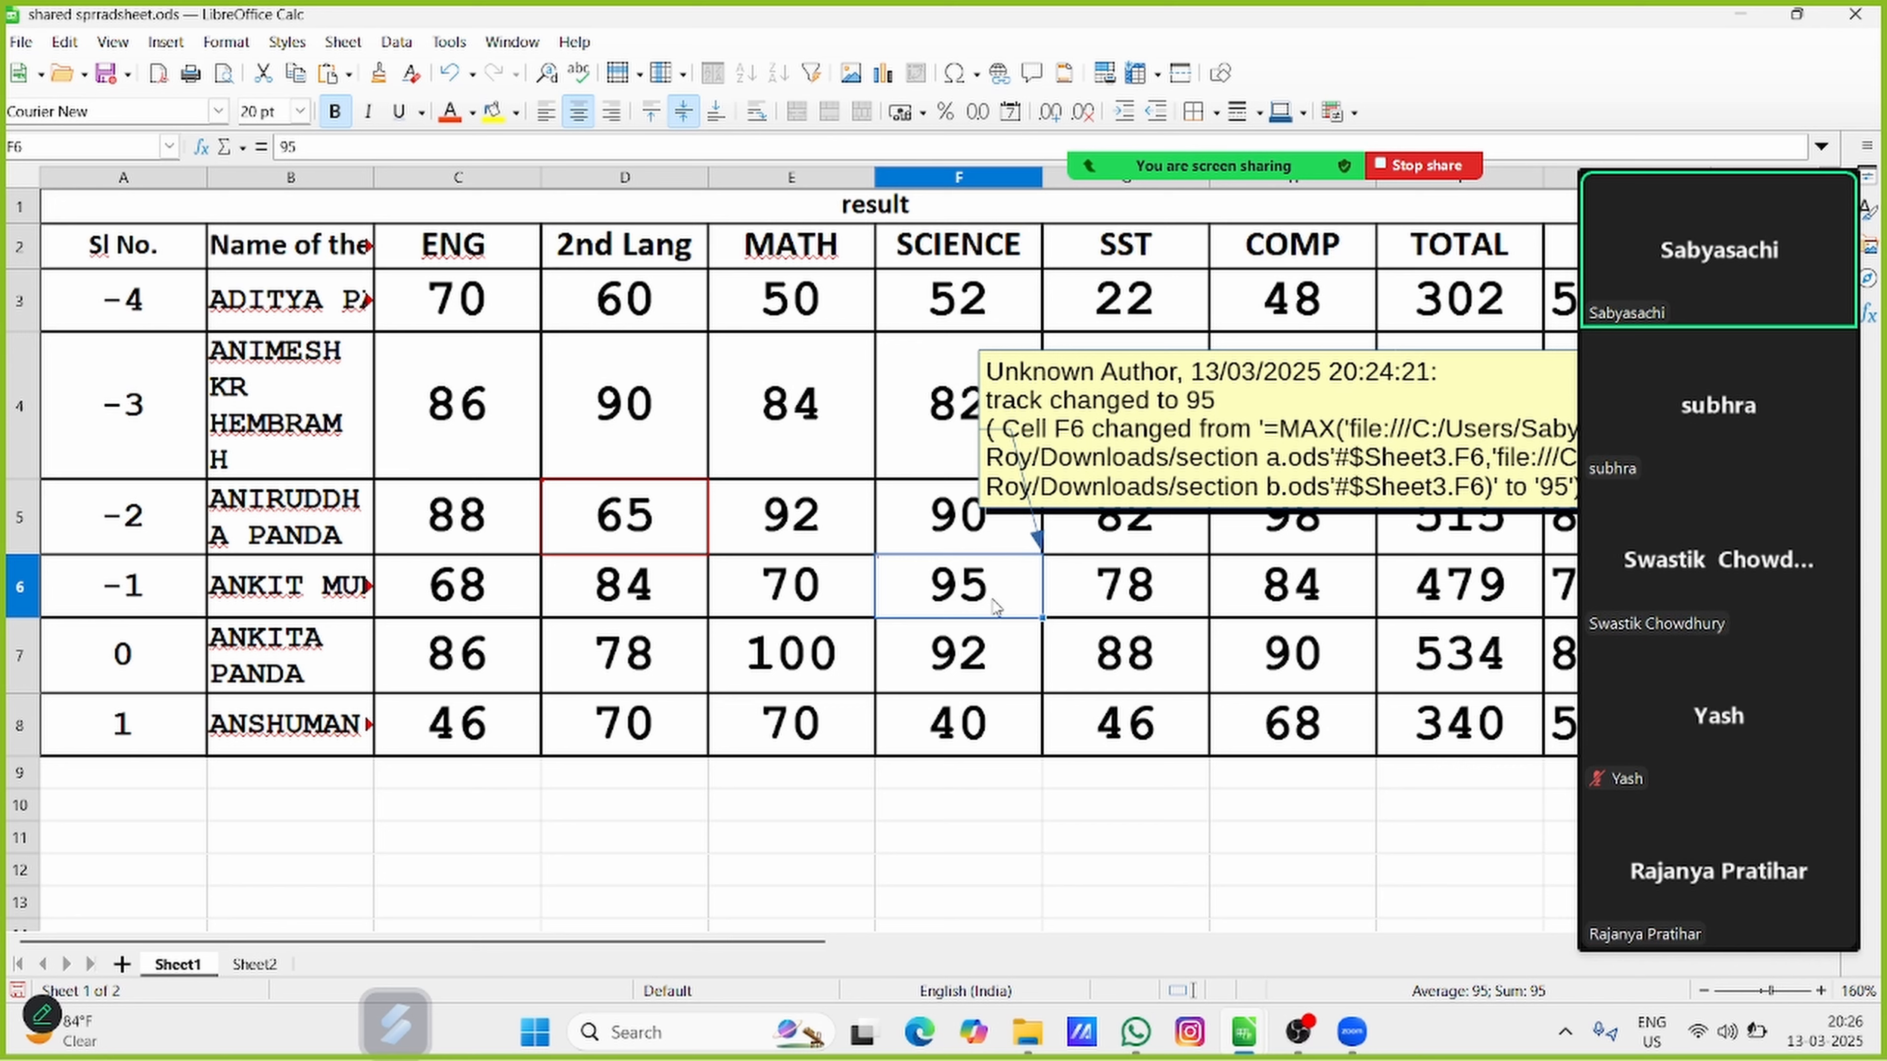
Compare whether the tracked-change comment command is available for unchanged cell E4 and for changed cell D5
left_click(816, 415)
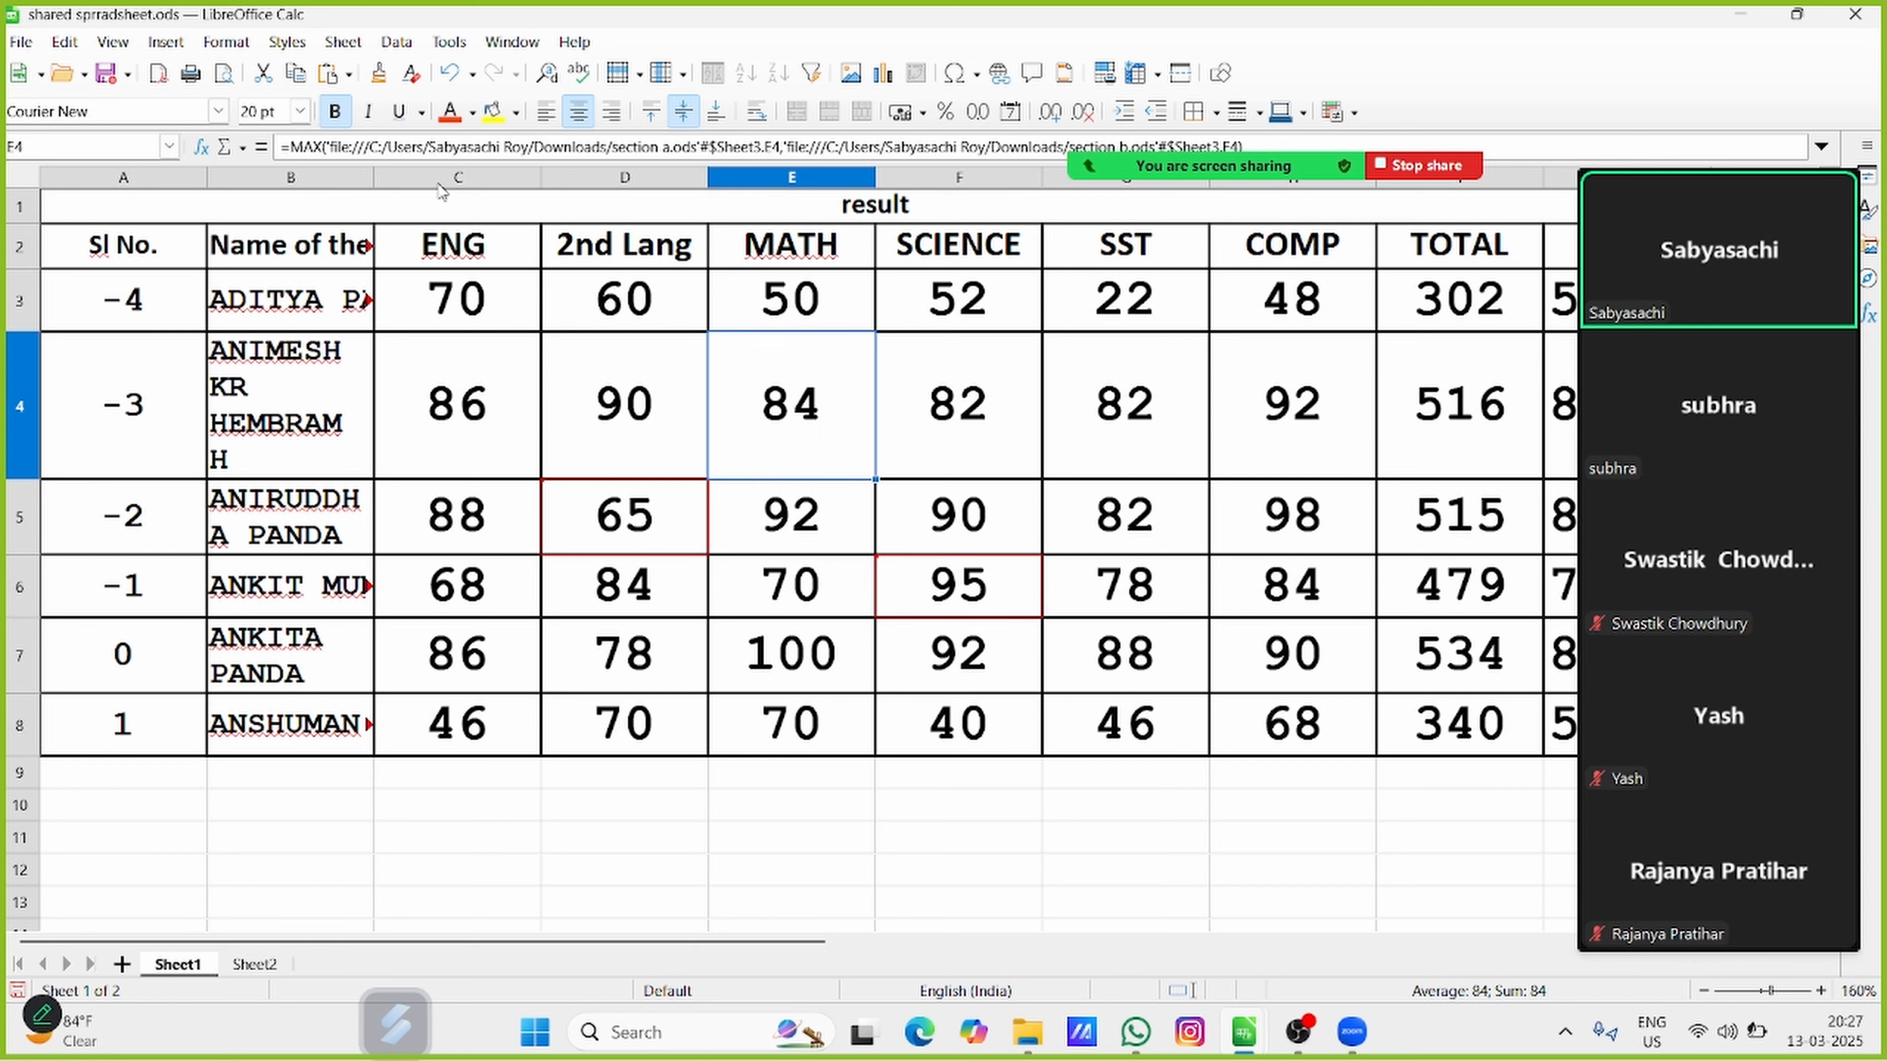
left_click(74, 45)
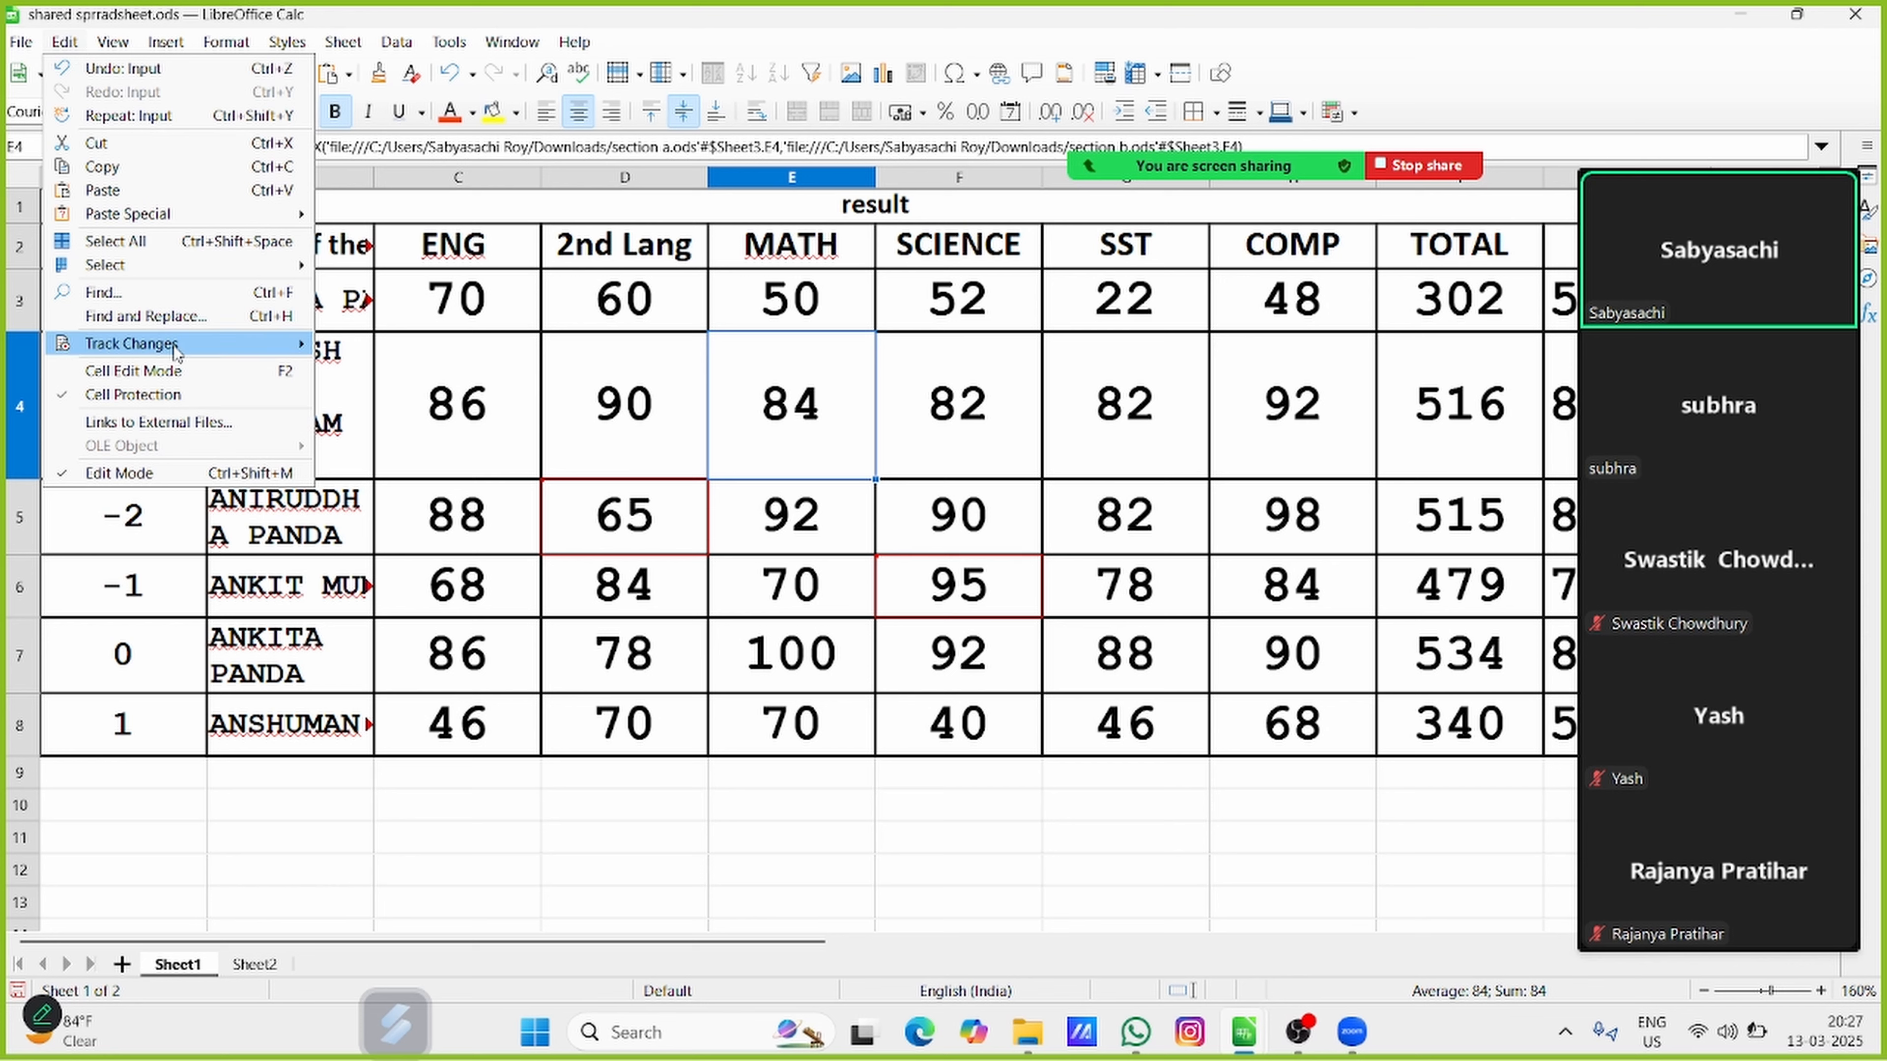
mouse_move(186, 344)
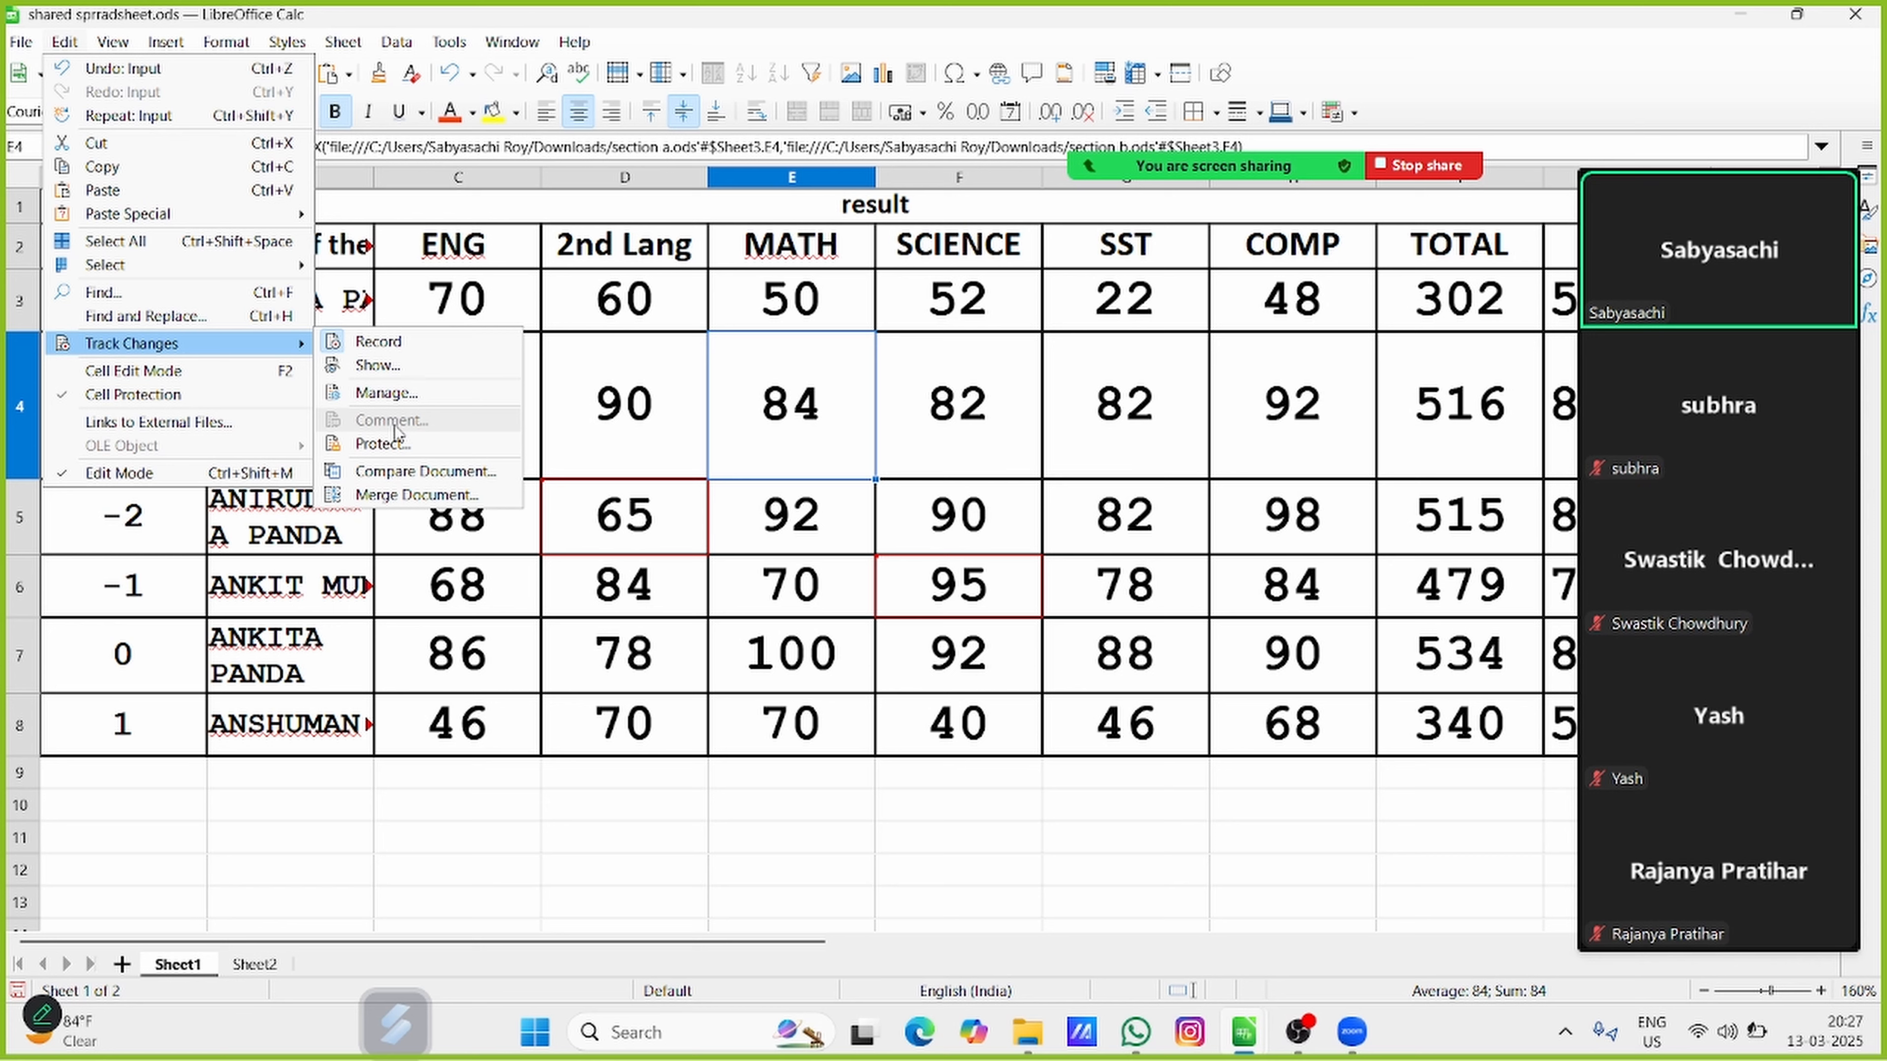
left_click(962, 434)
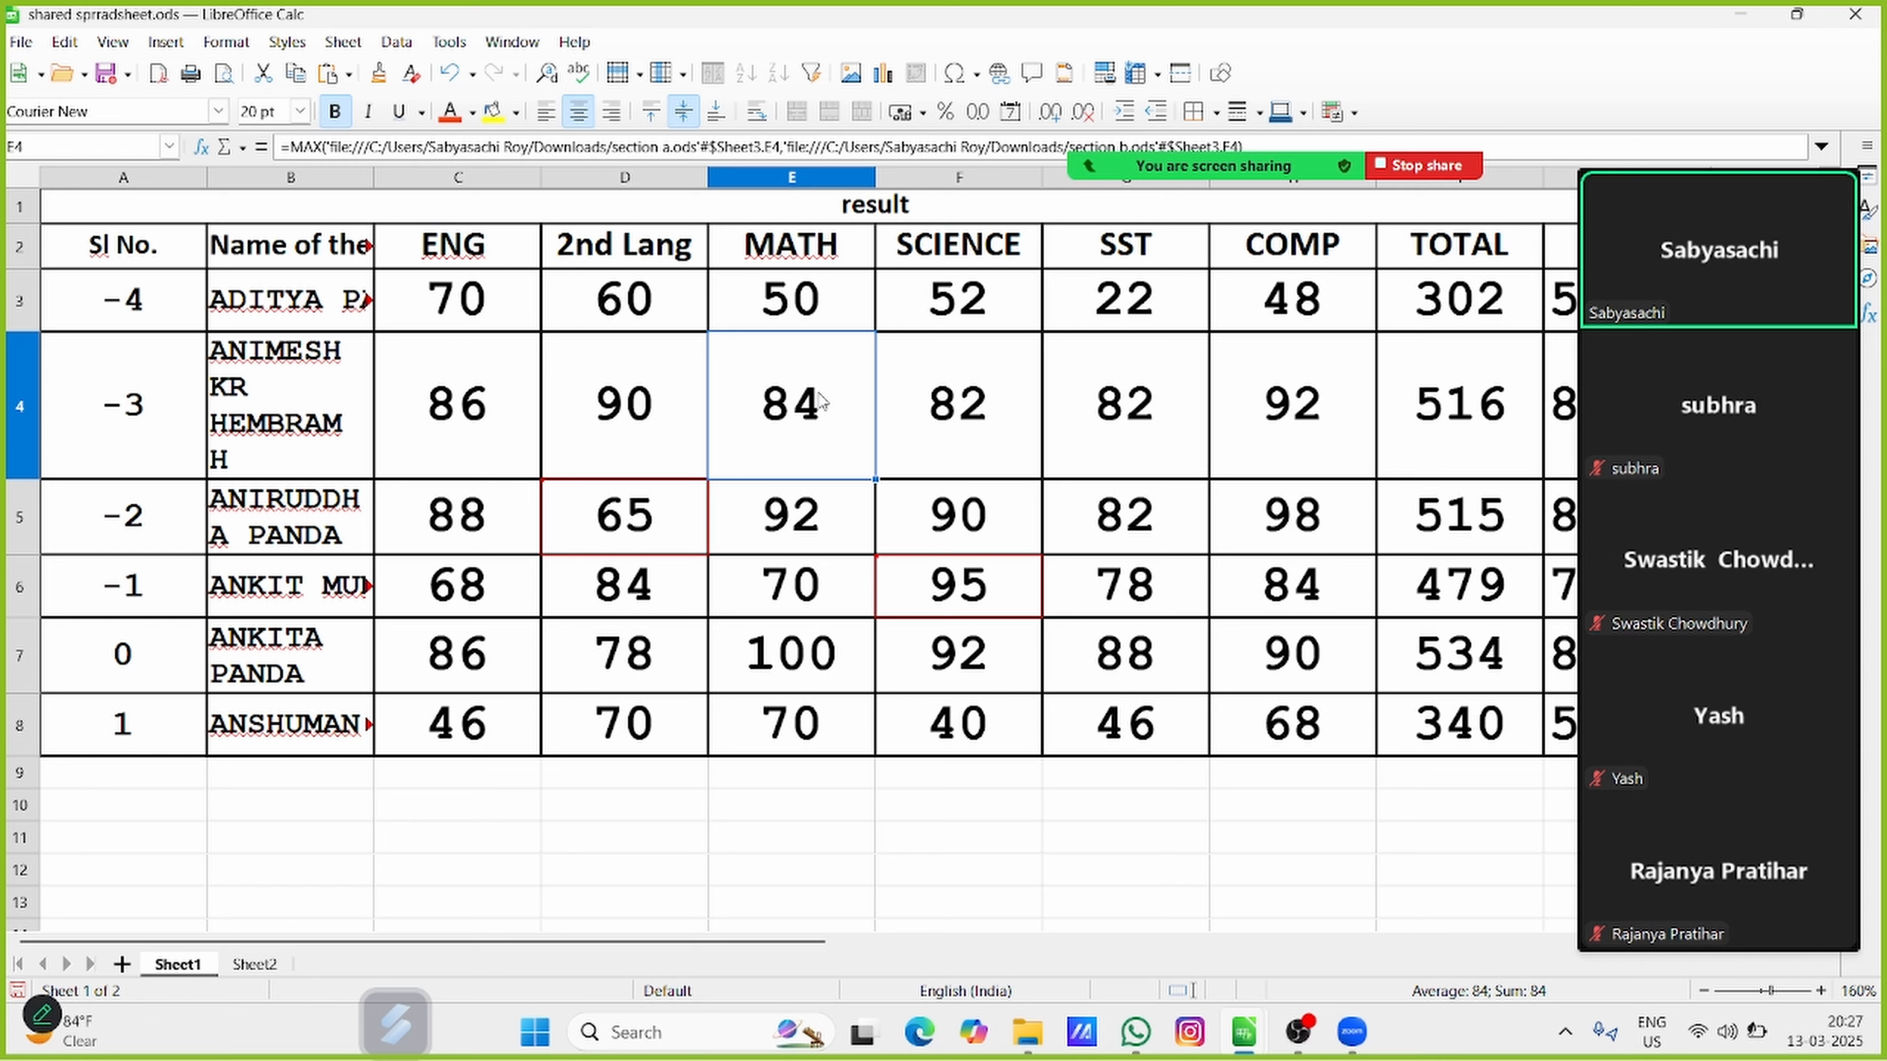
left_click(655, 508)
left_click(946, 599)
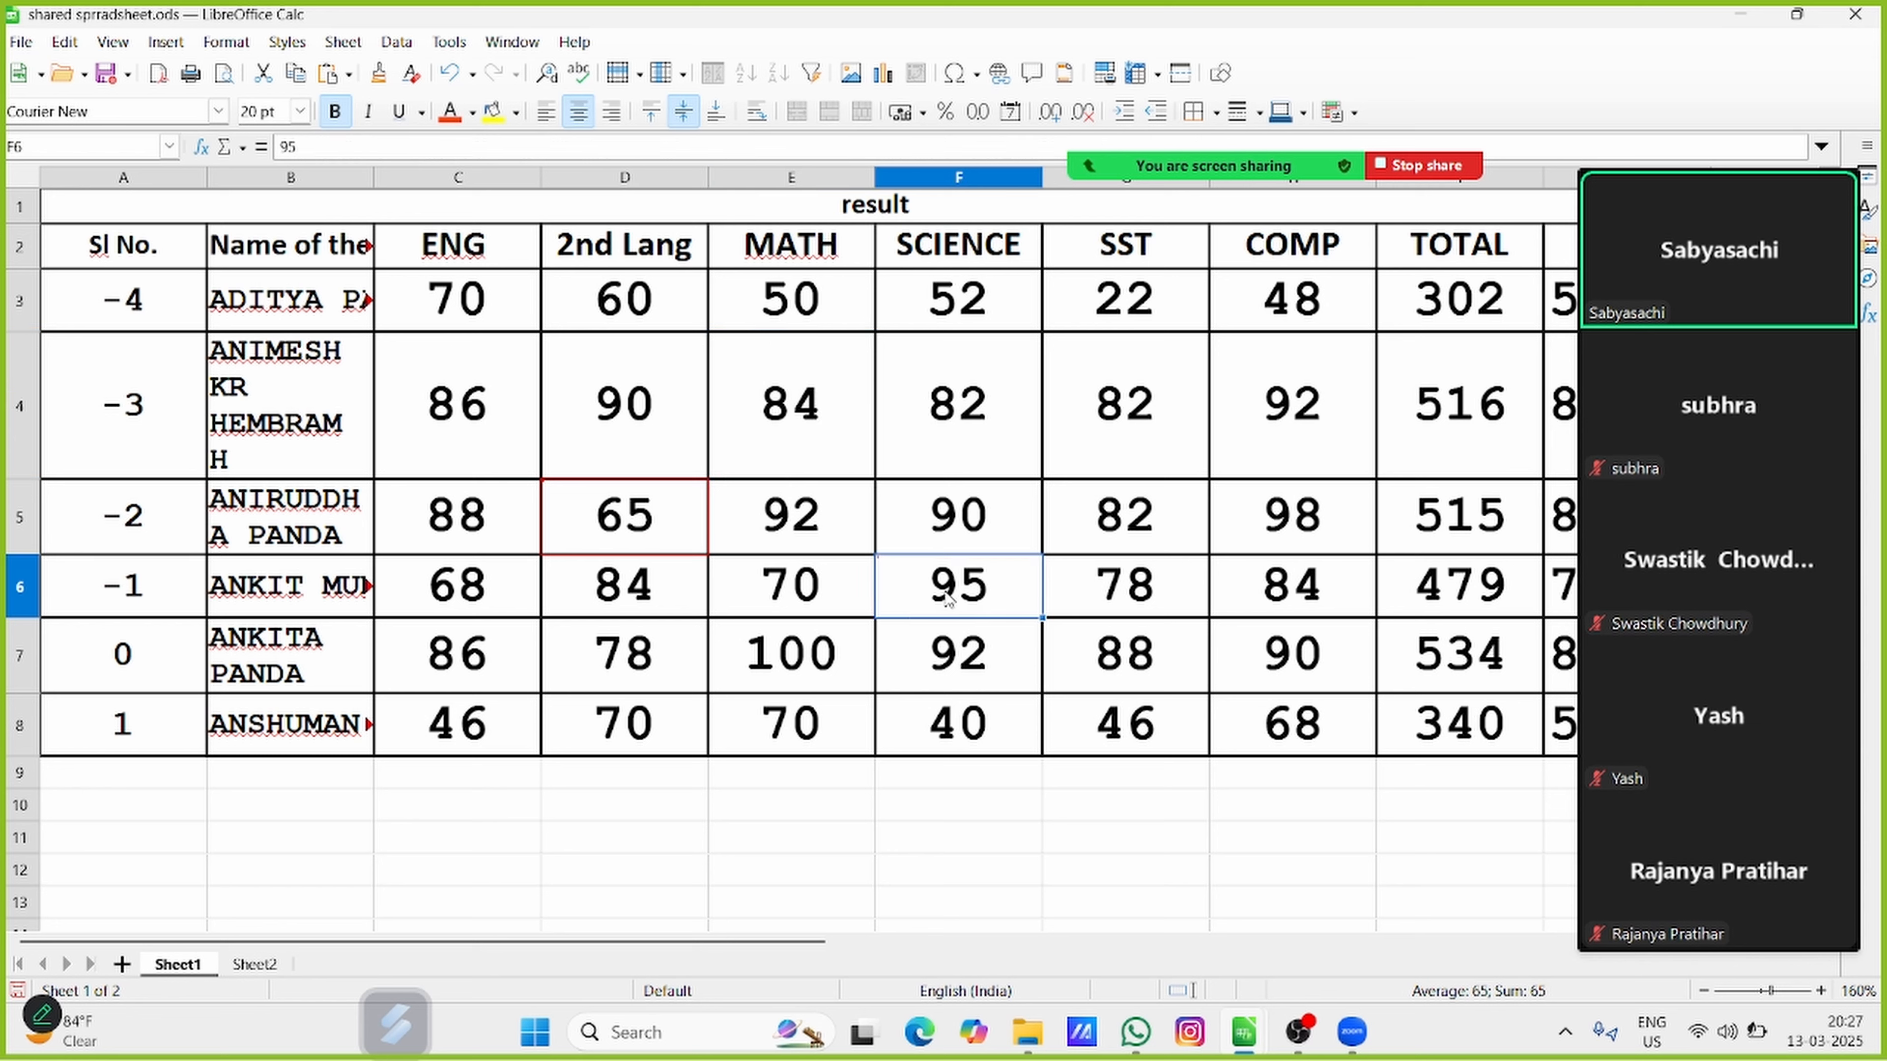
left_click(669, 513)
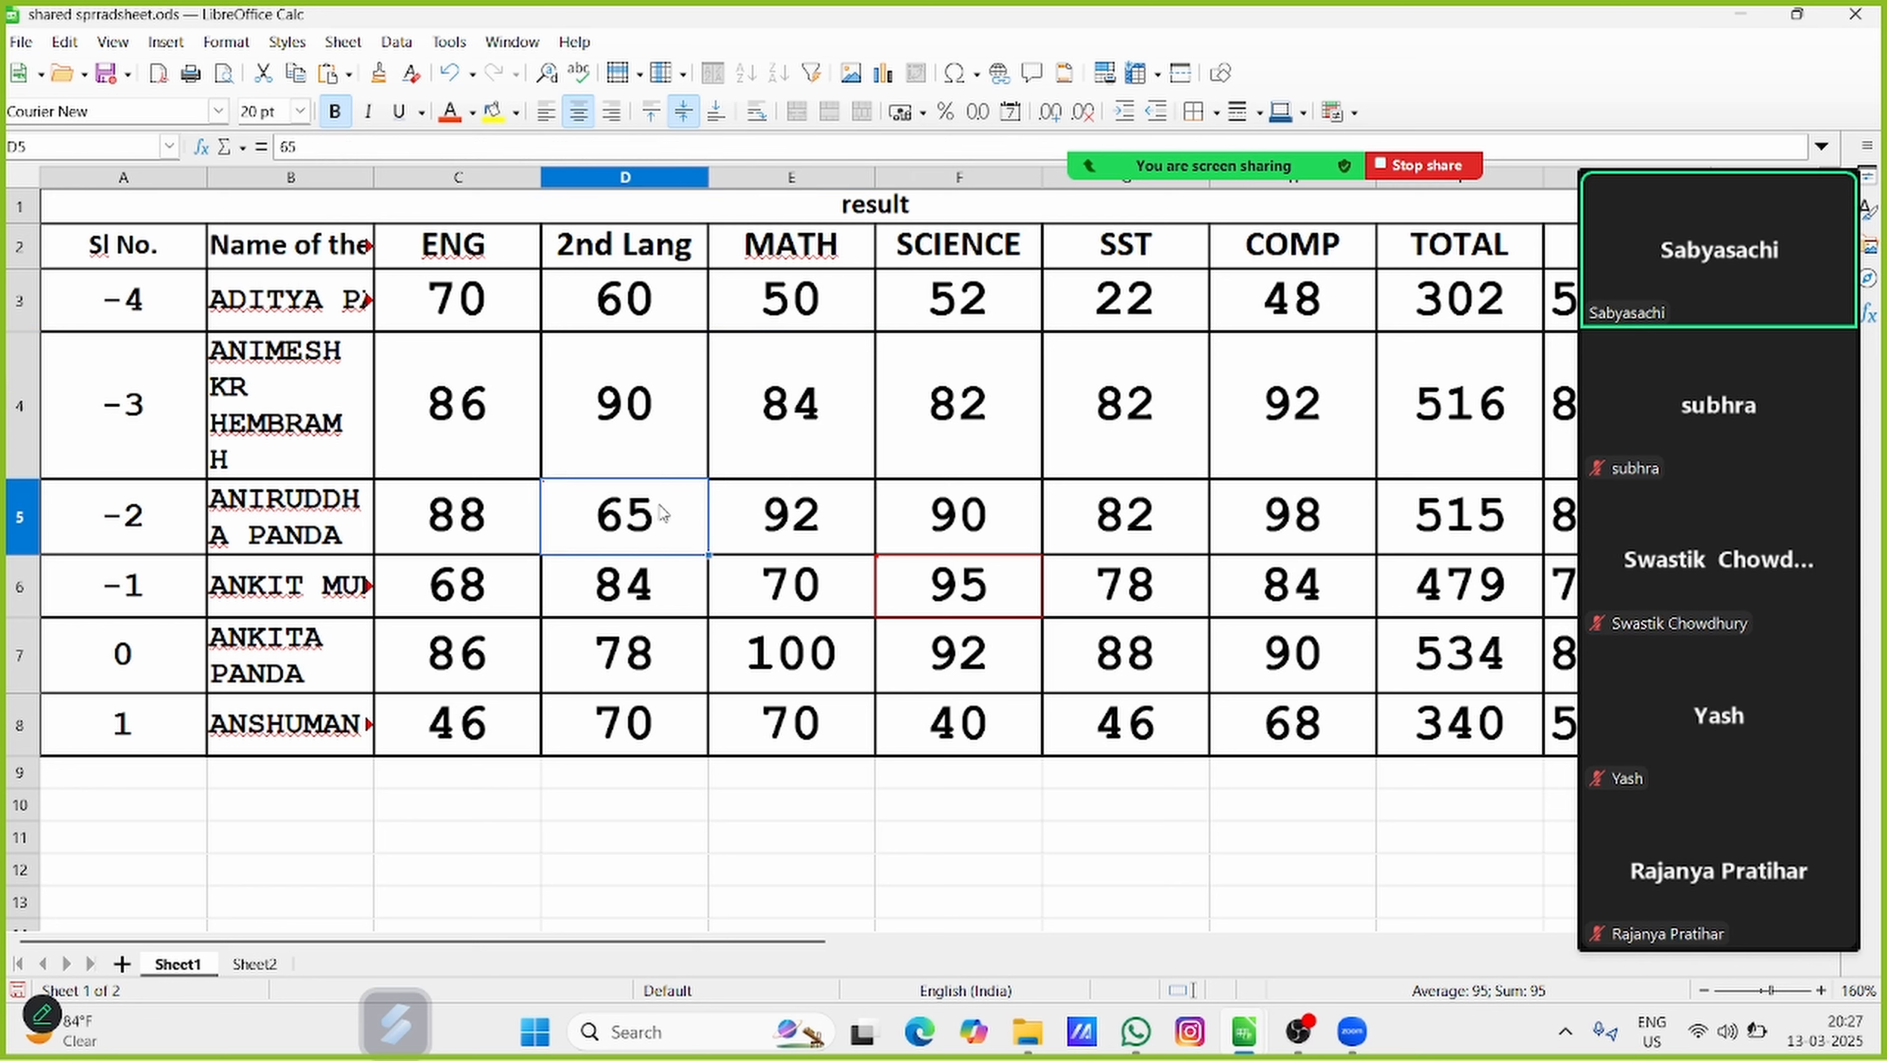
left_click(63, 43)
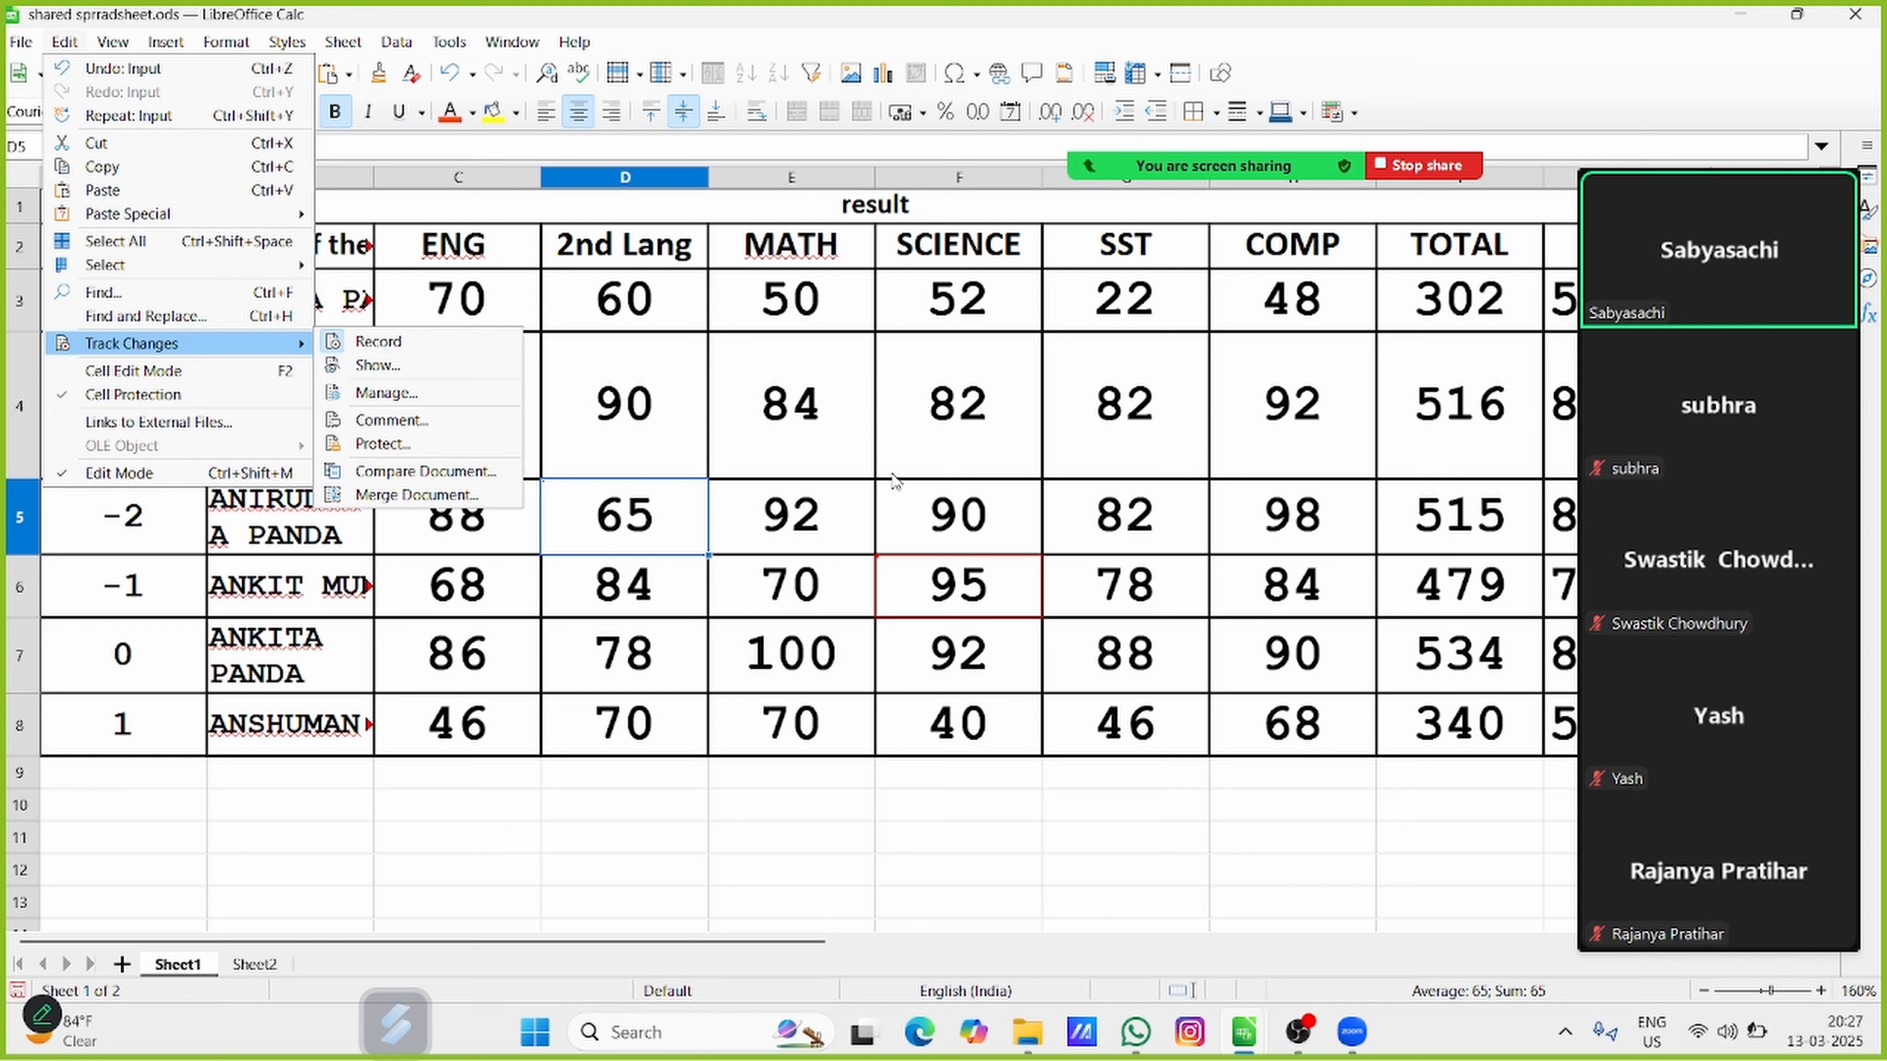
left_click(832, 403)
left_click(831, 403)
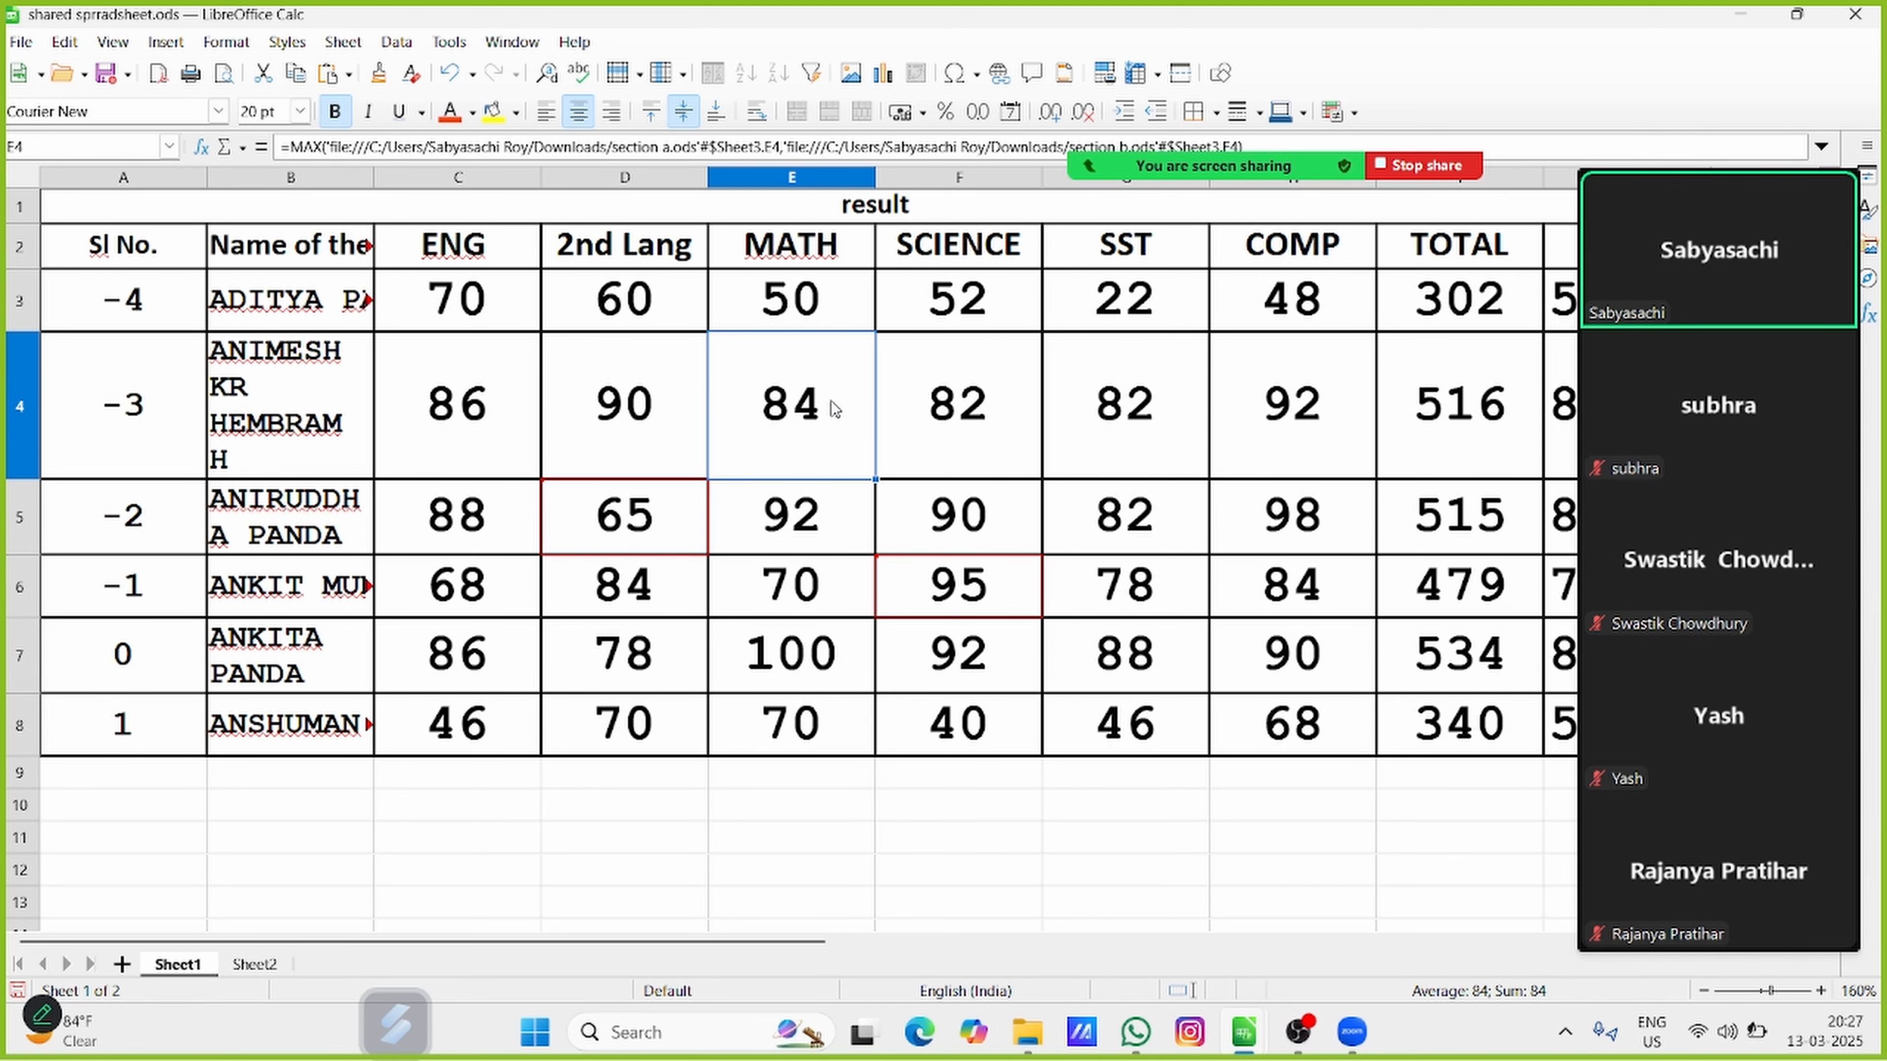
left_click(65, 42)
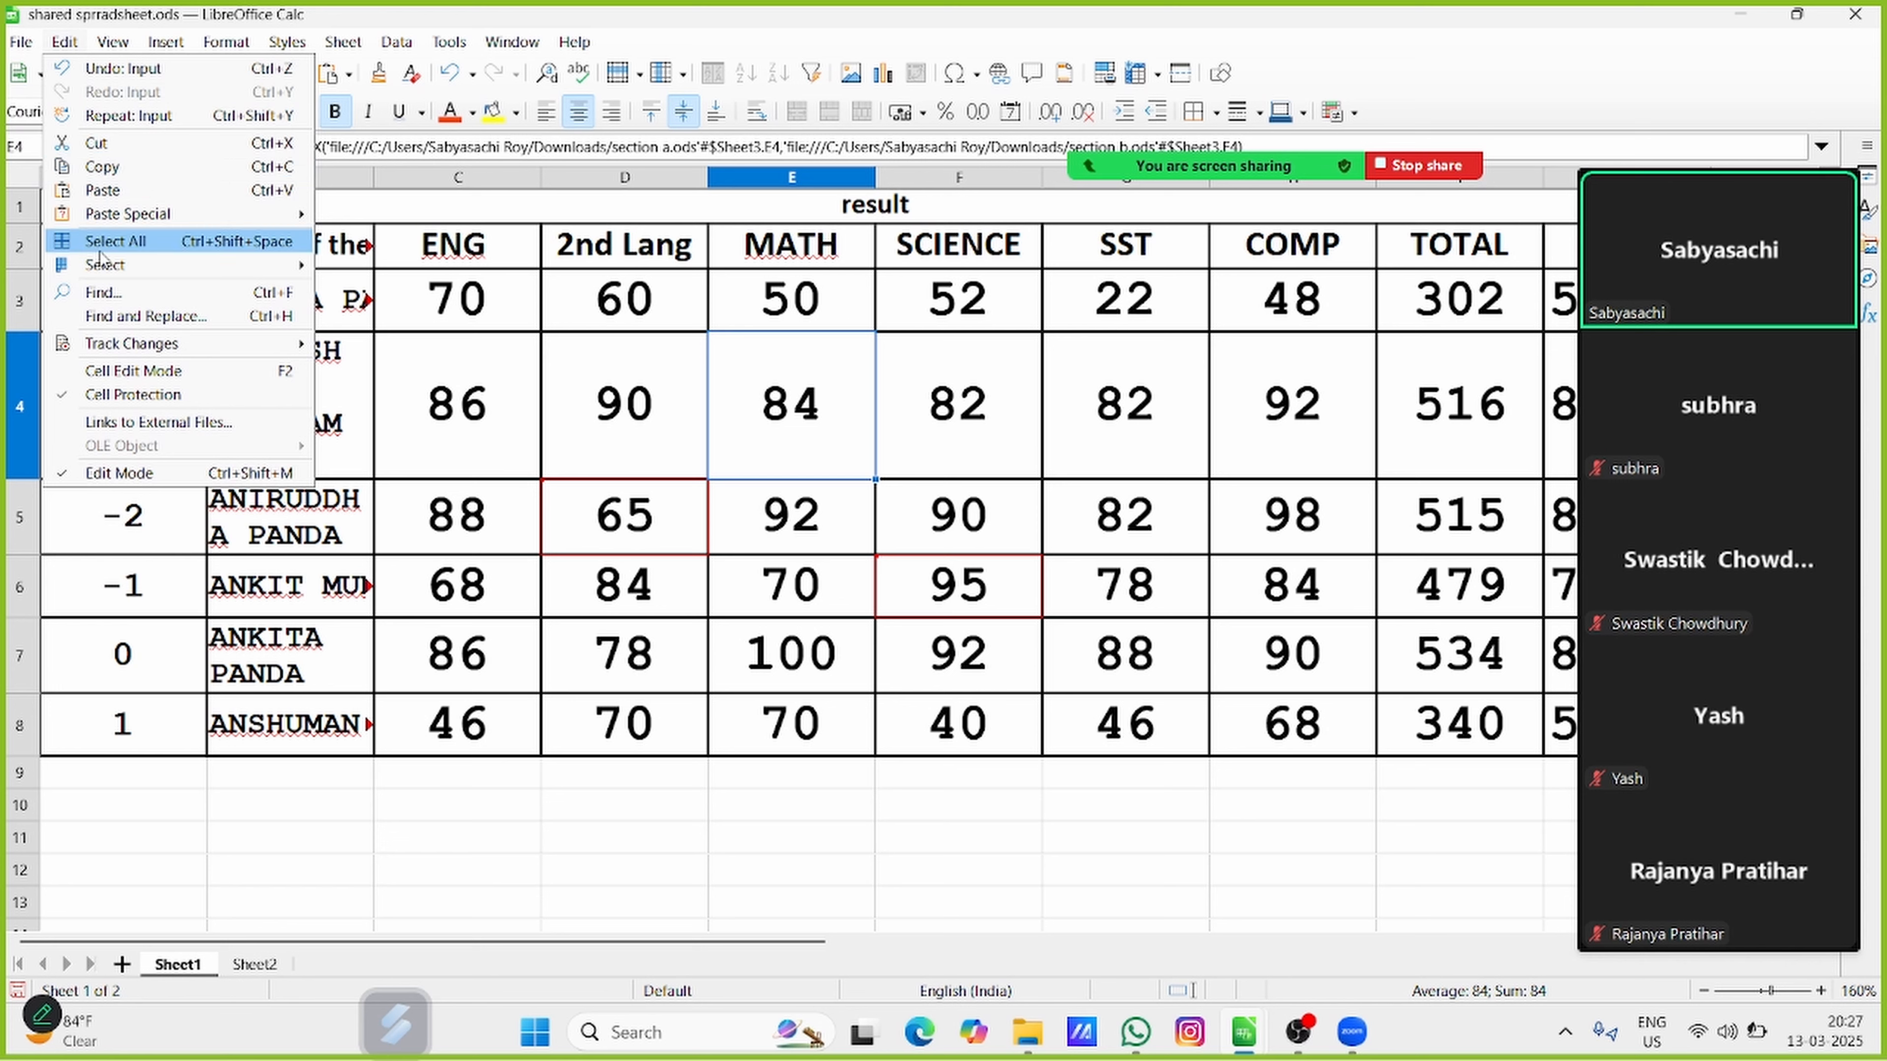
mouse_move(124, 345)
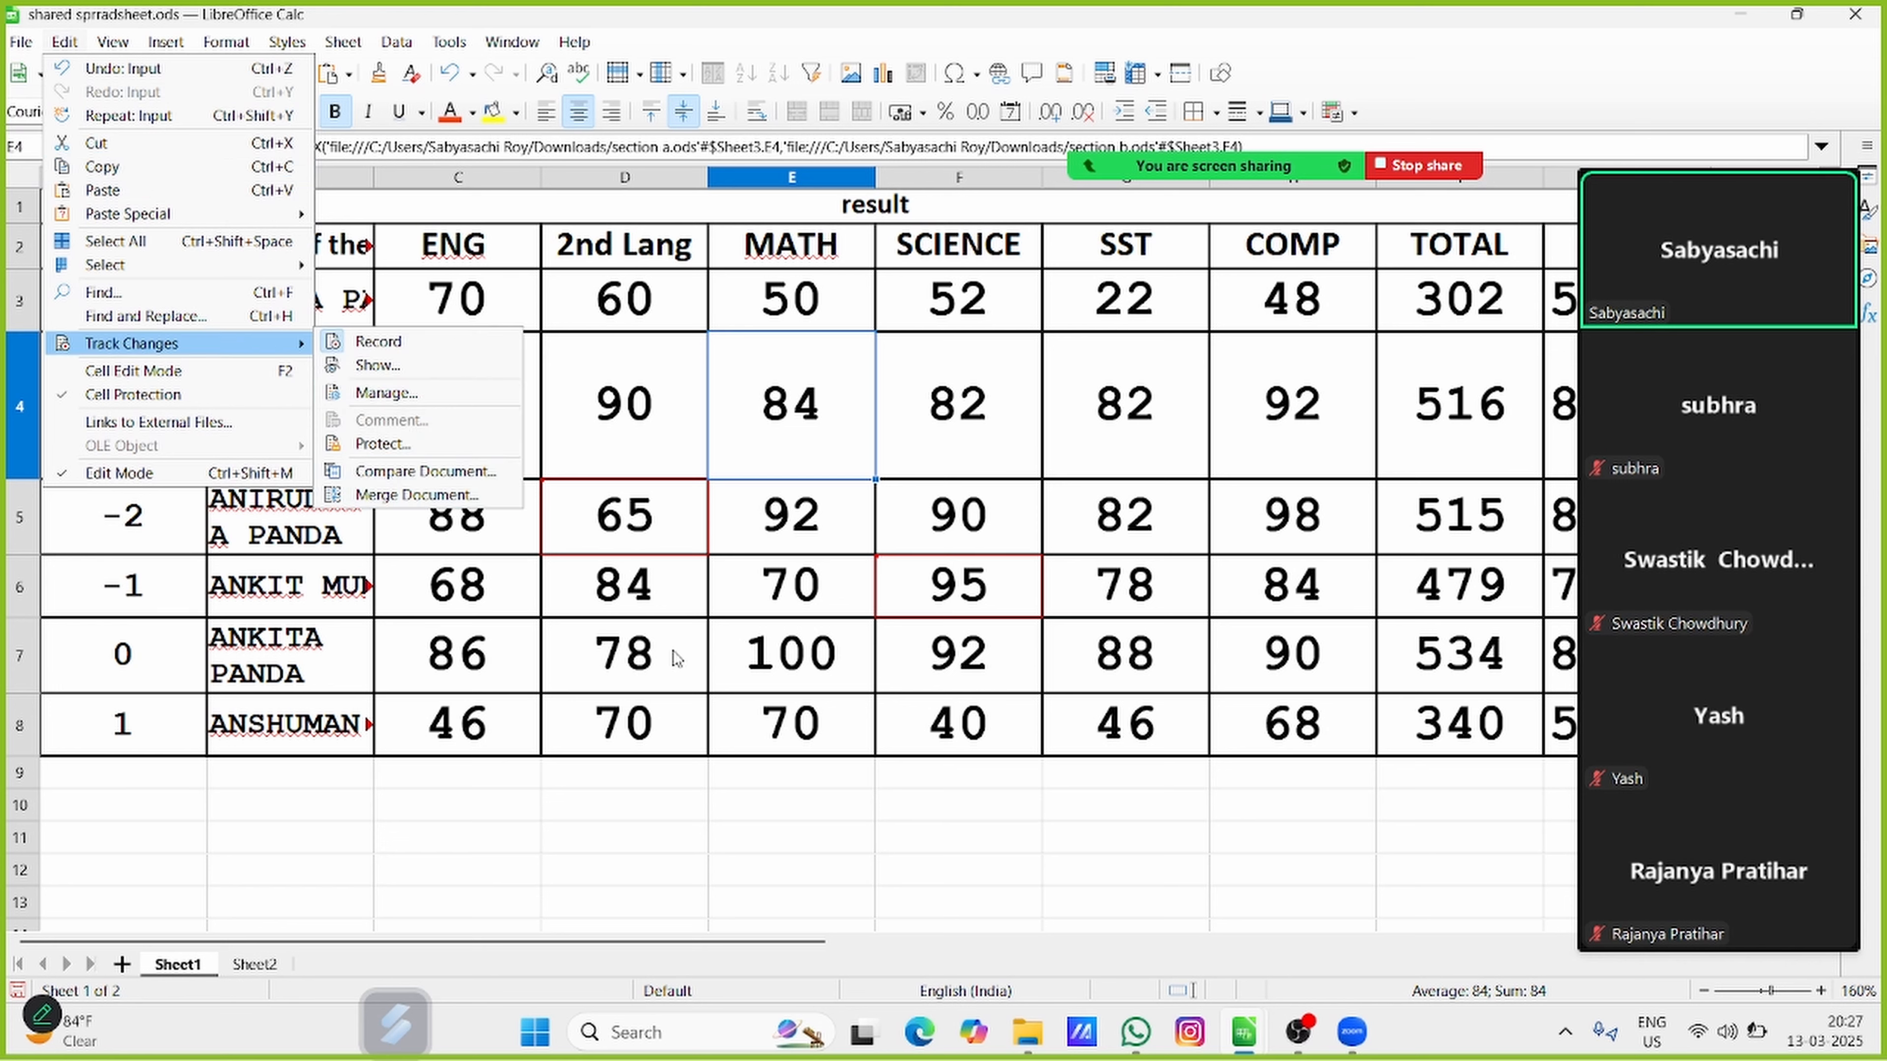
left_click(846, 450)
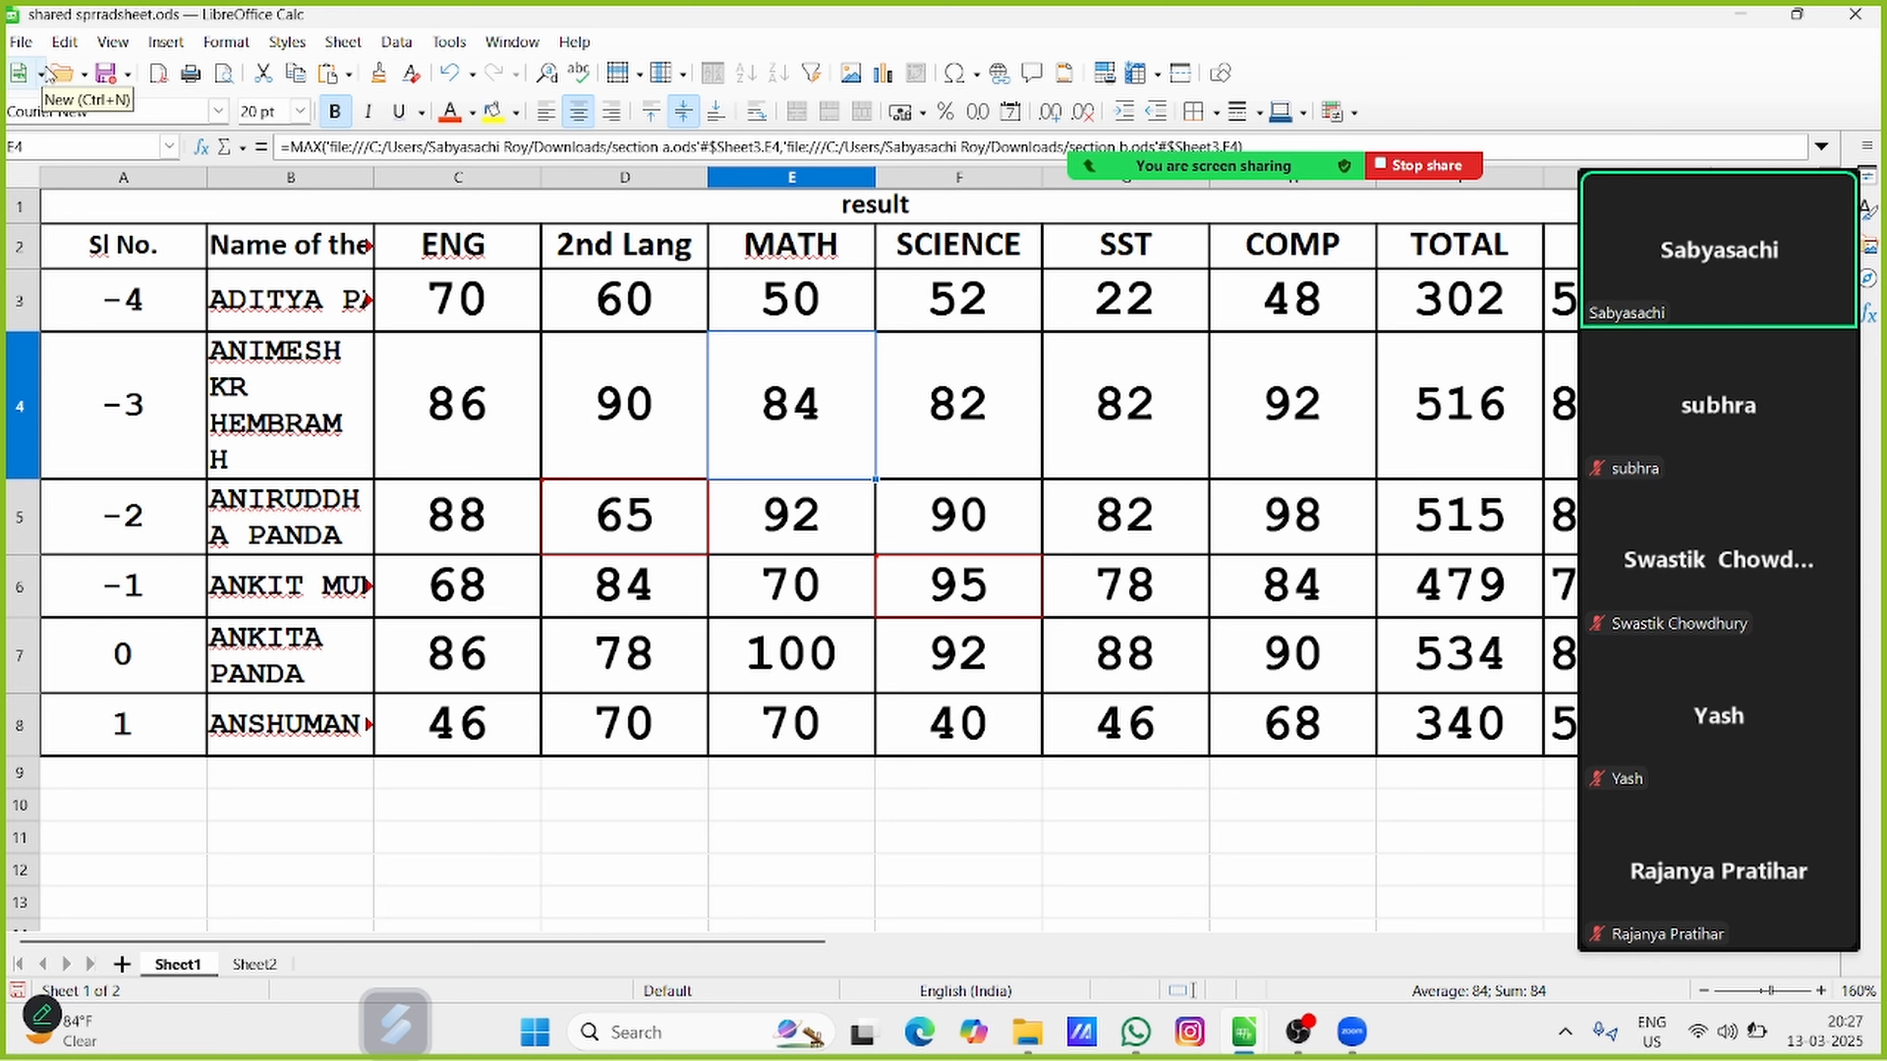
Insert an ordinary cell comment reading "New comment" on MATH cell E4
left_click(167, 43)
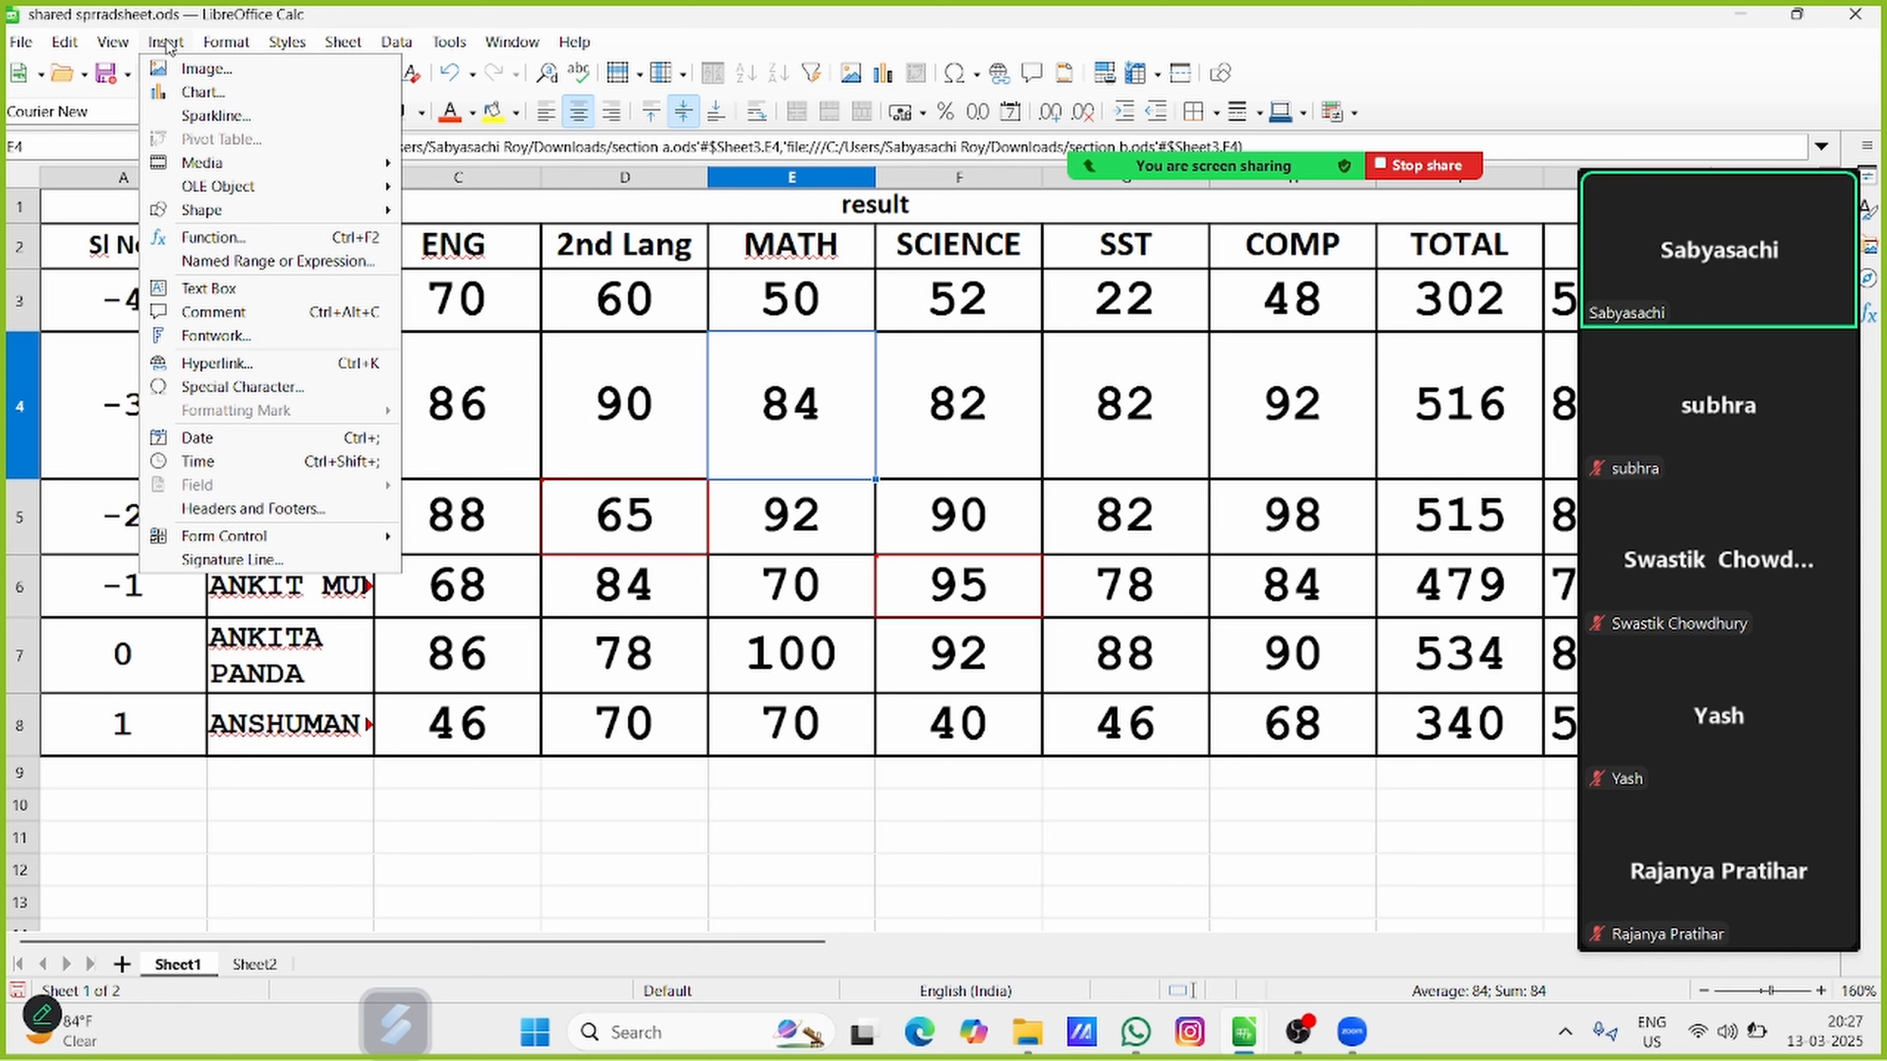
left_click(167, 43)
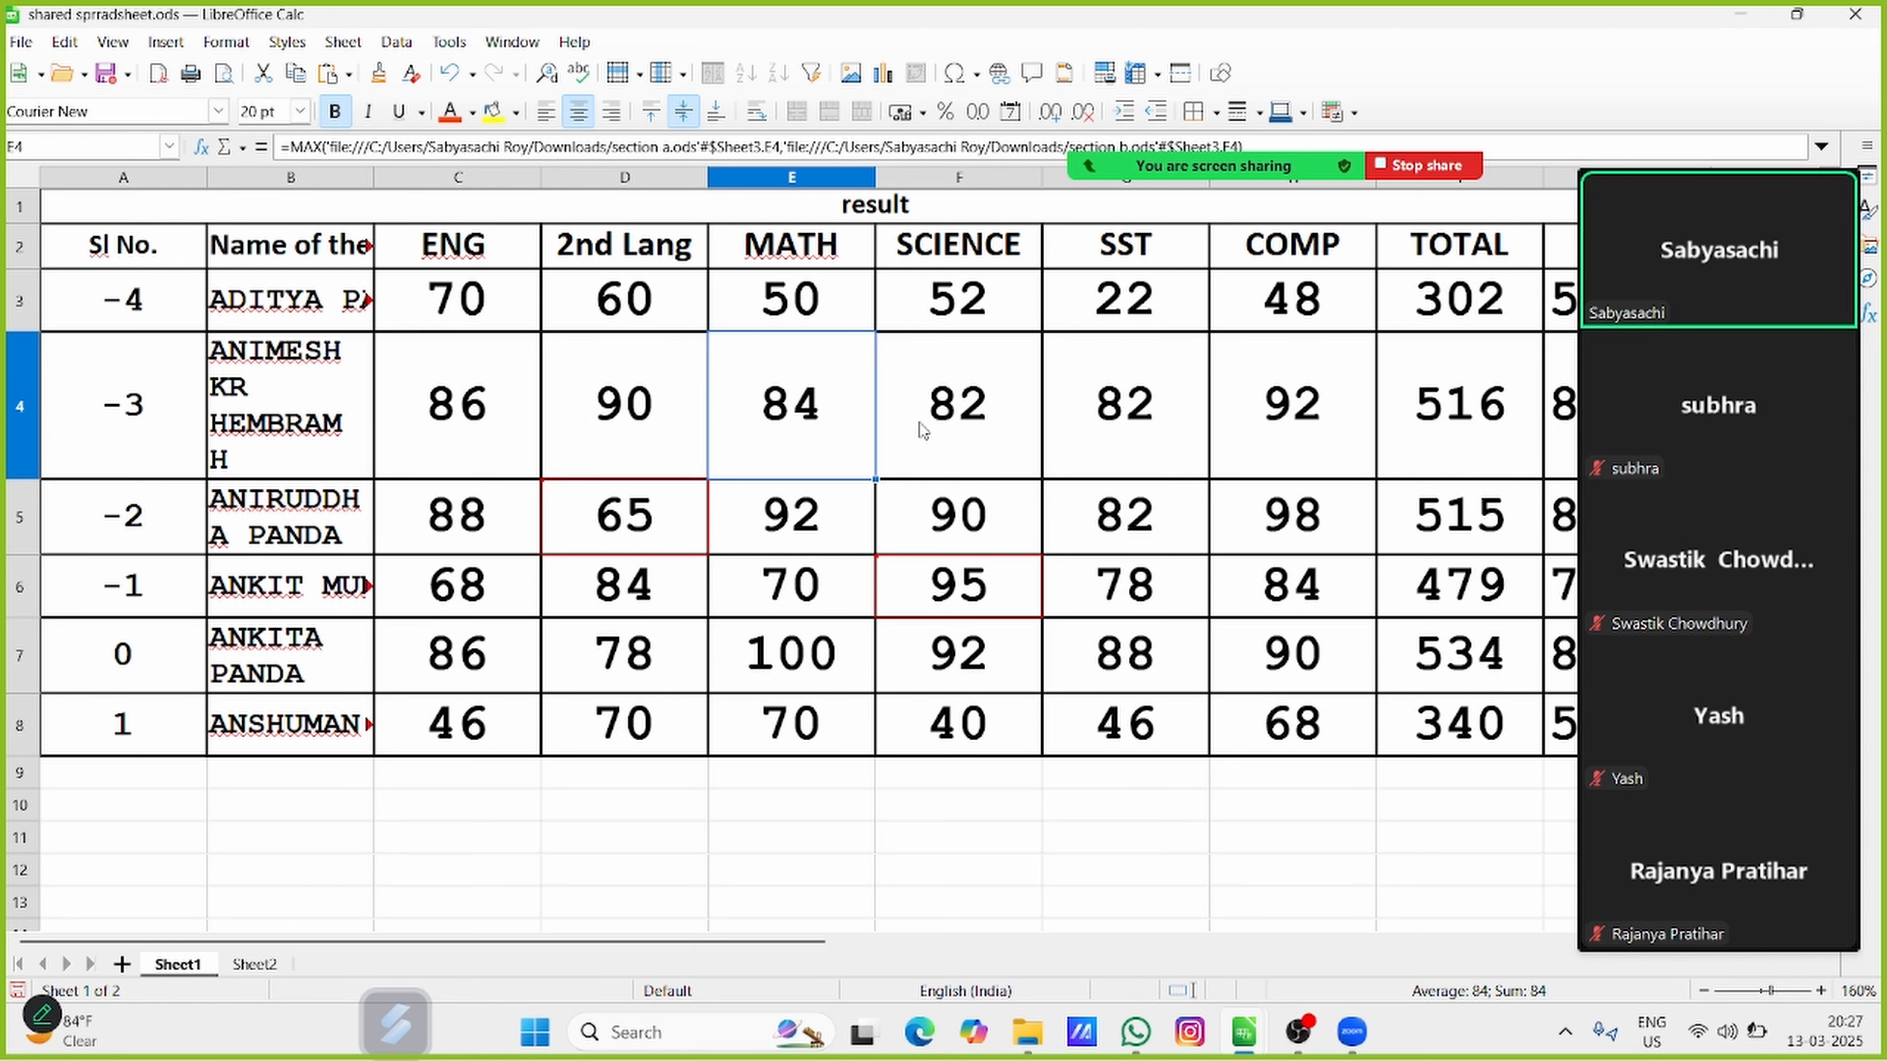
left_click(165, 44)
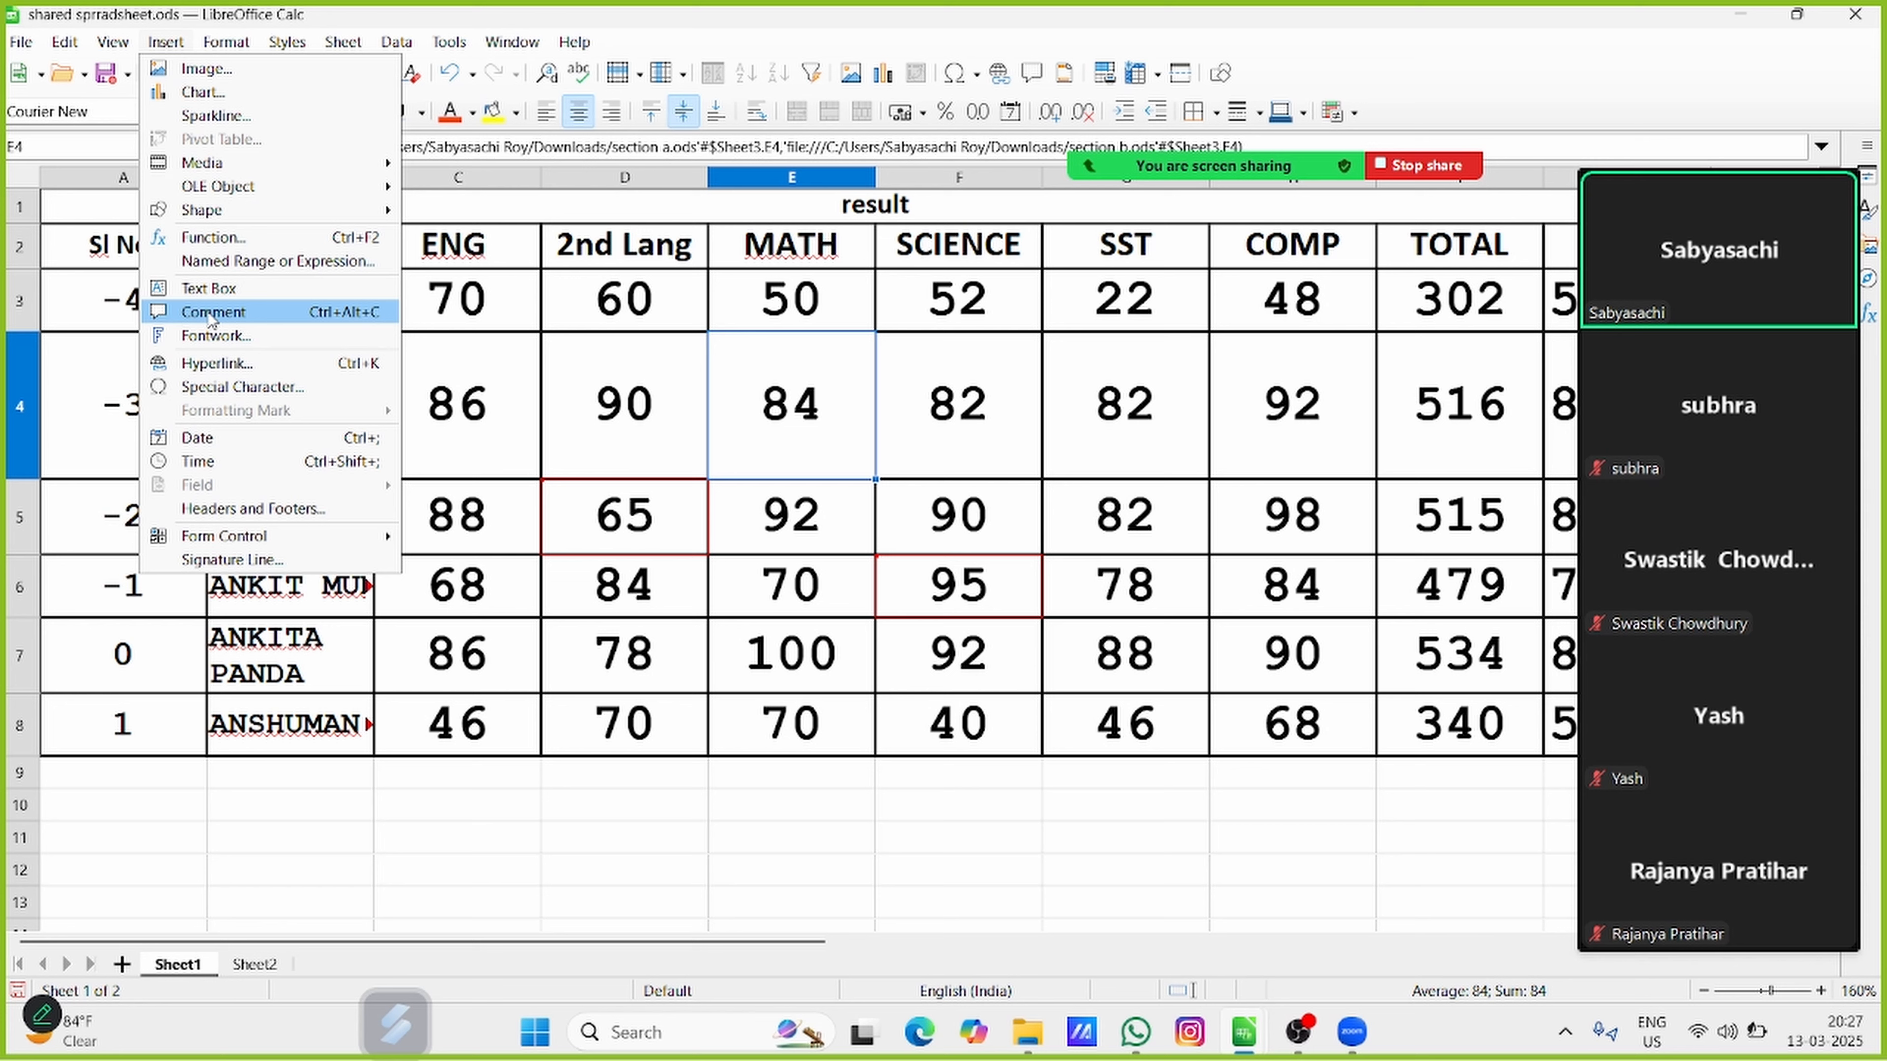
left_click(258, 312)
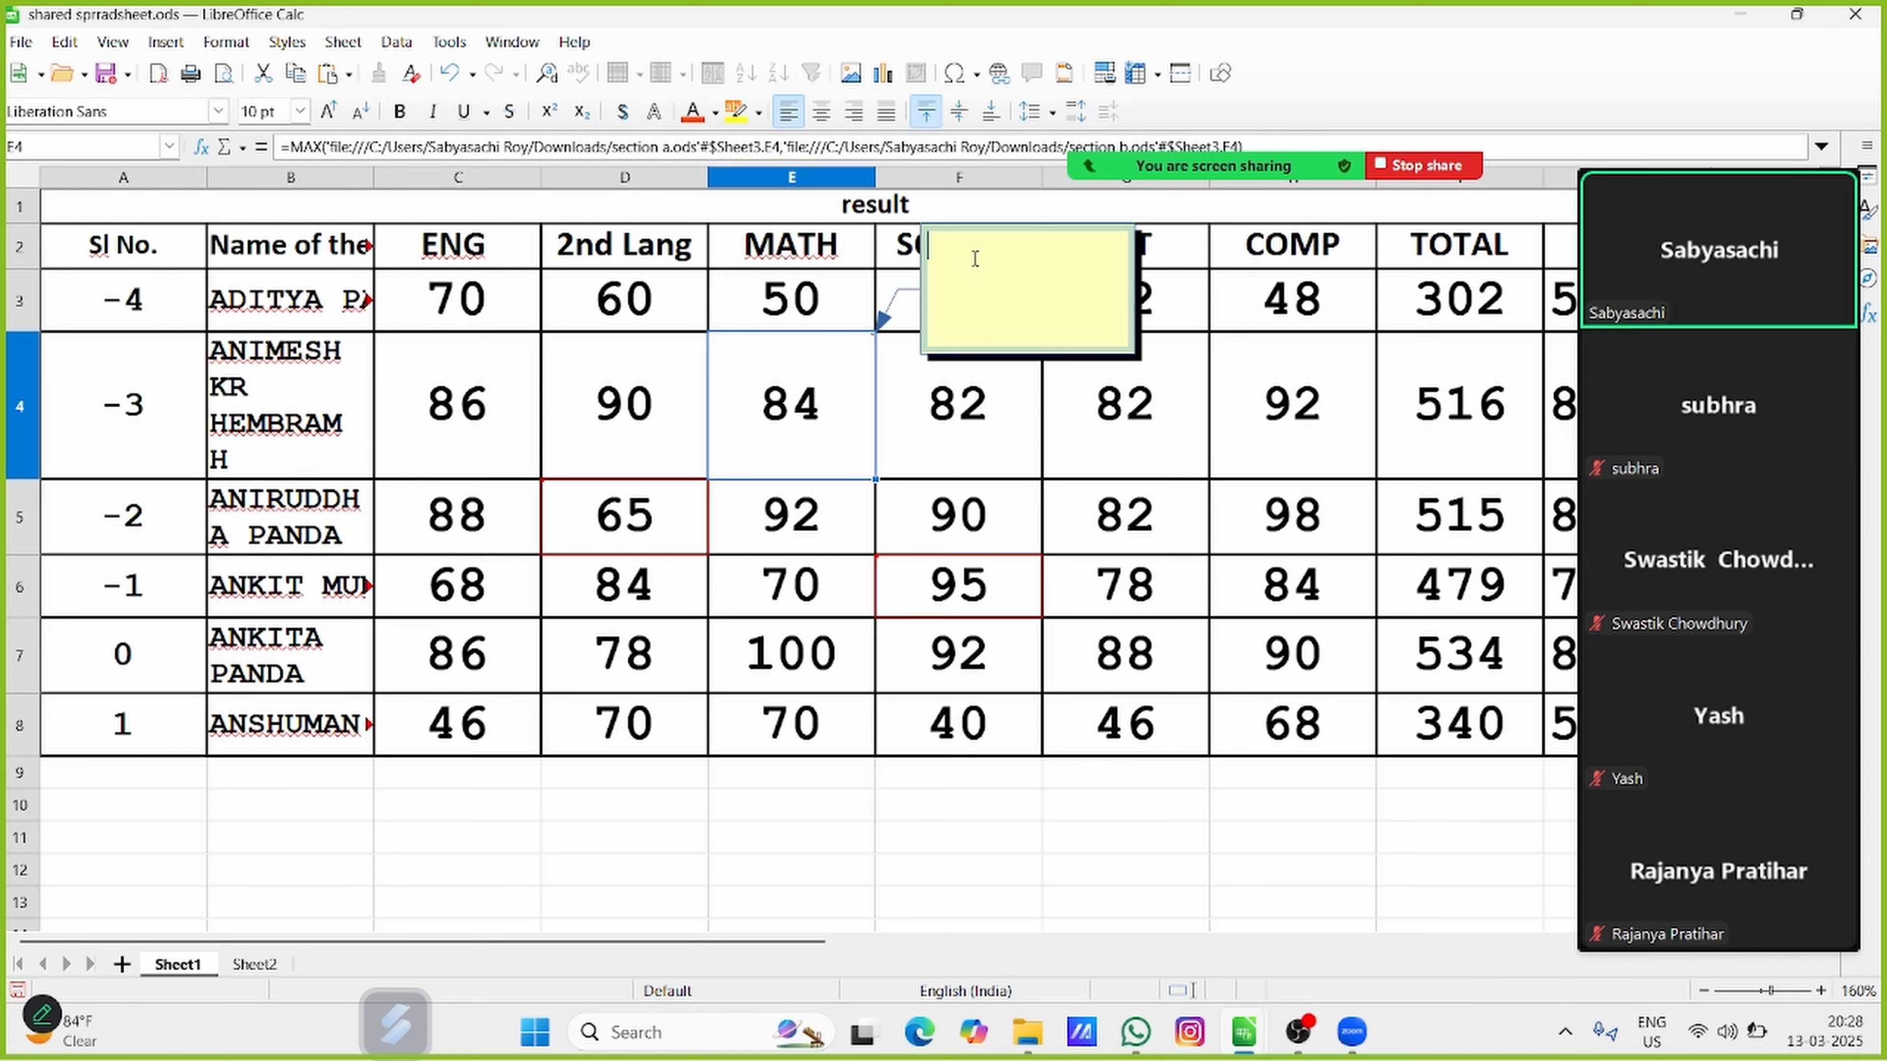
type("New comment")
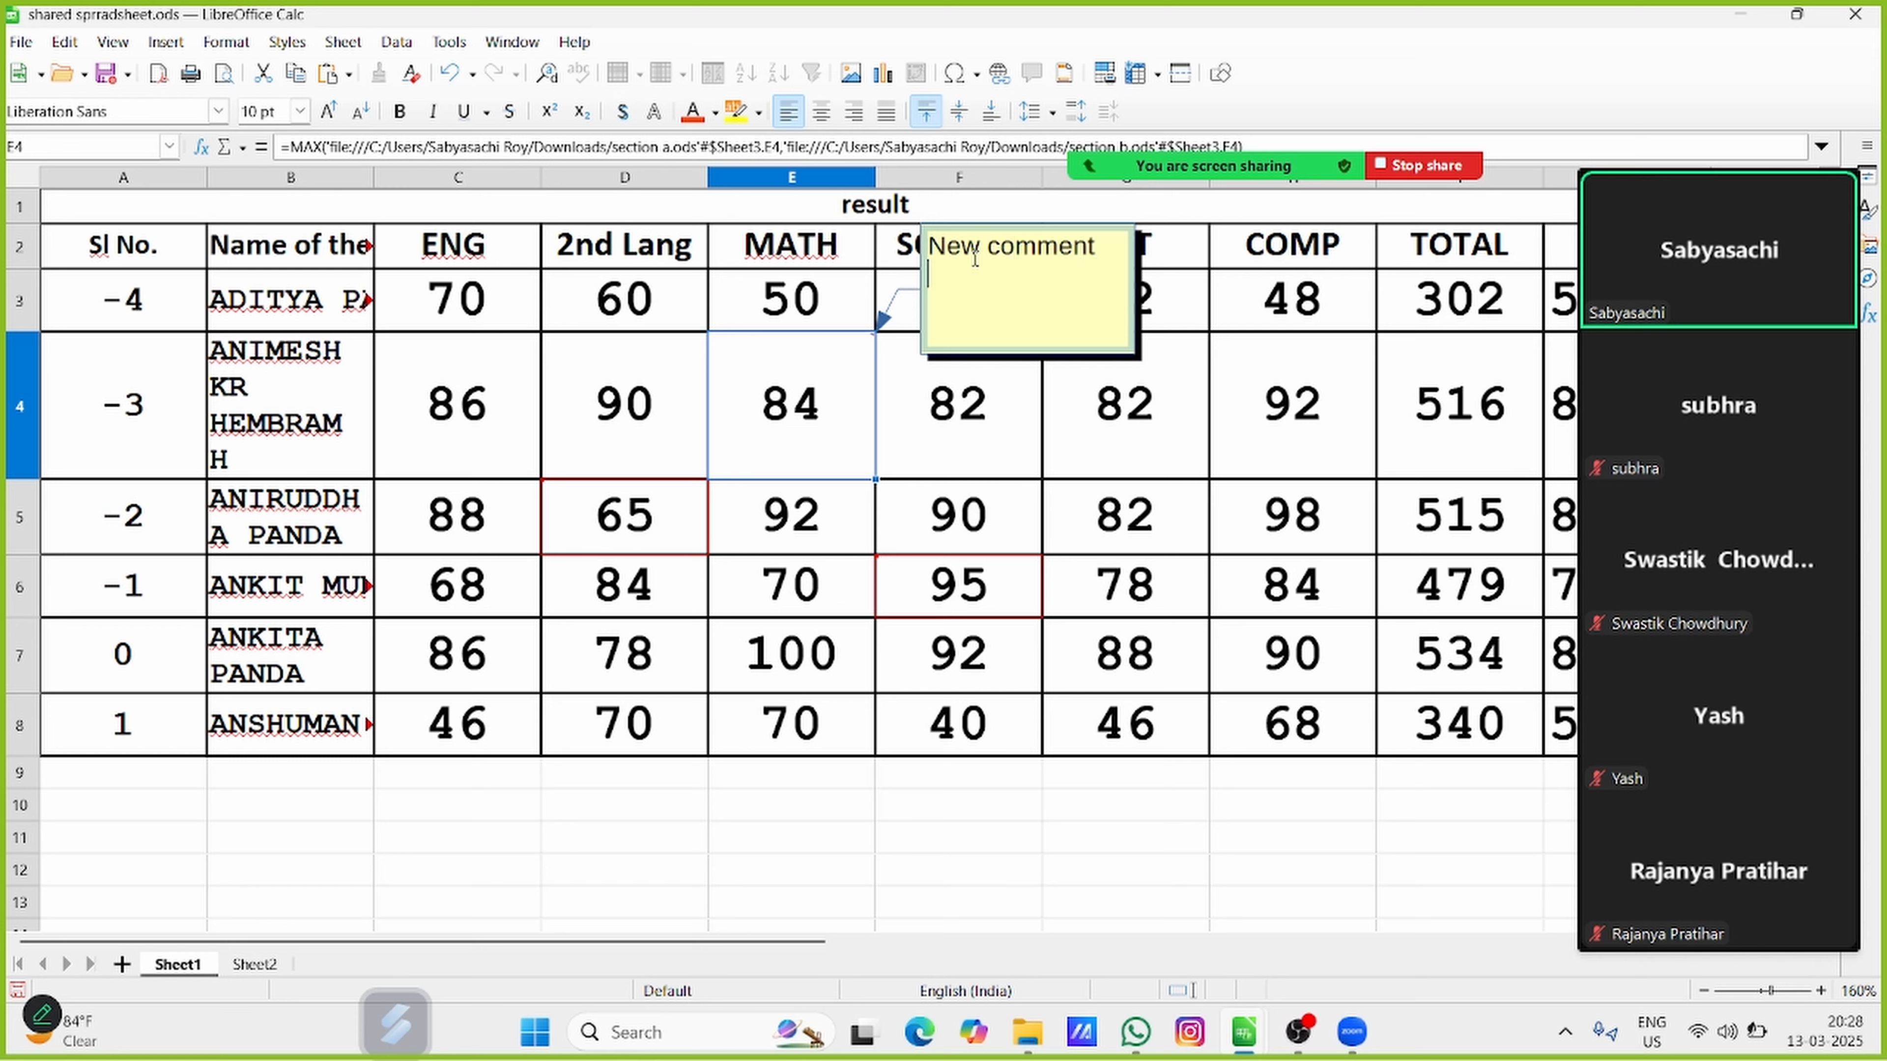
left_click(1109, 863)
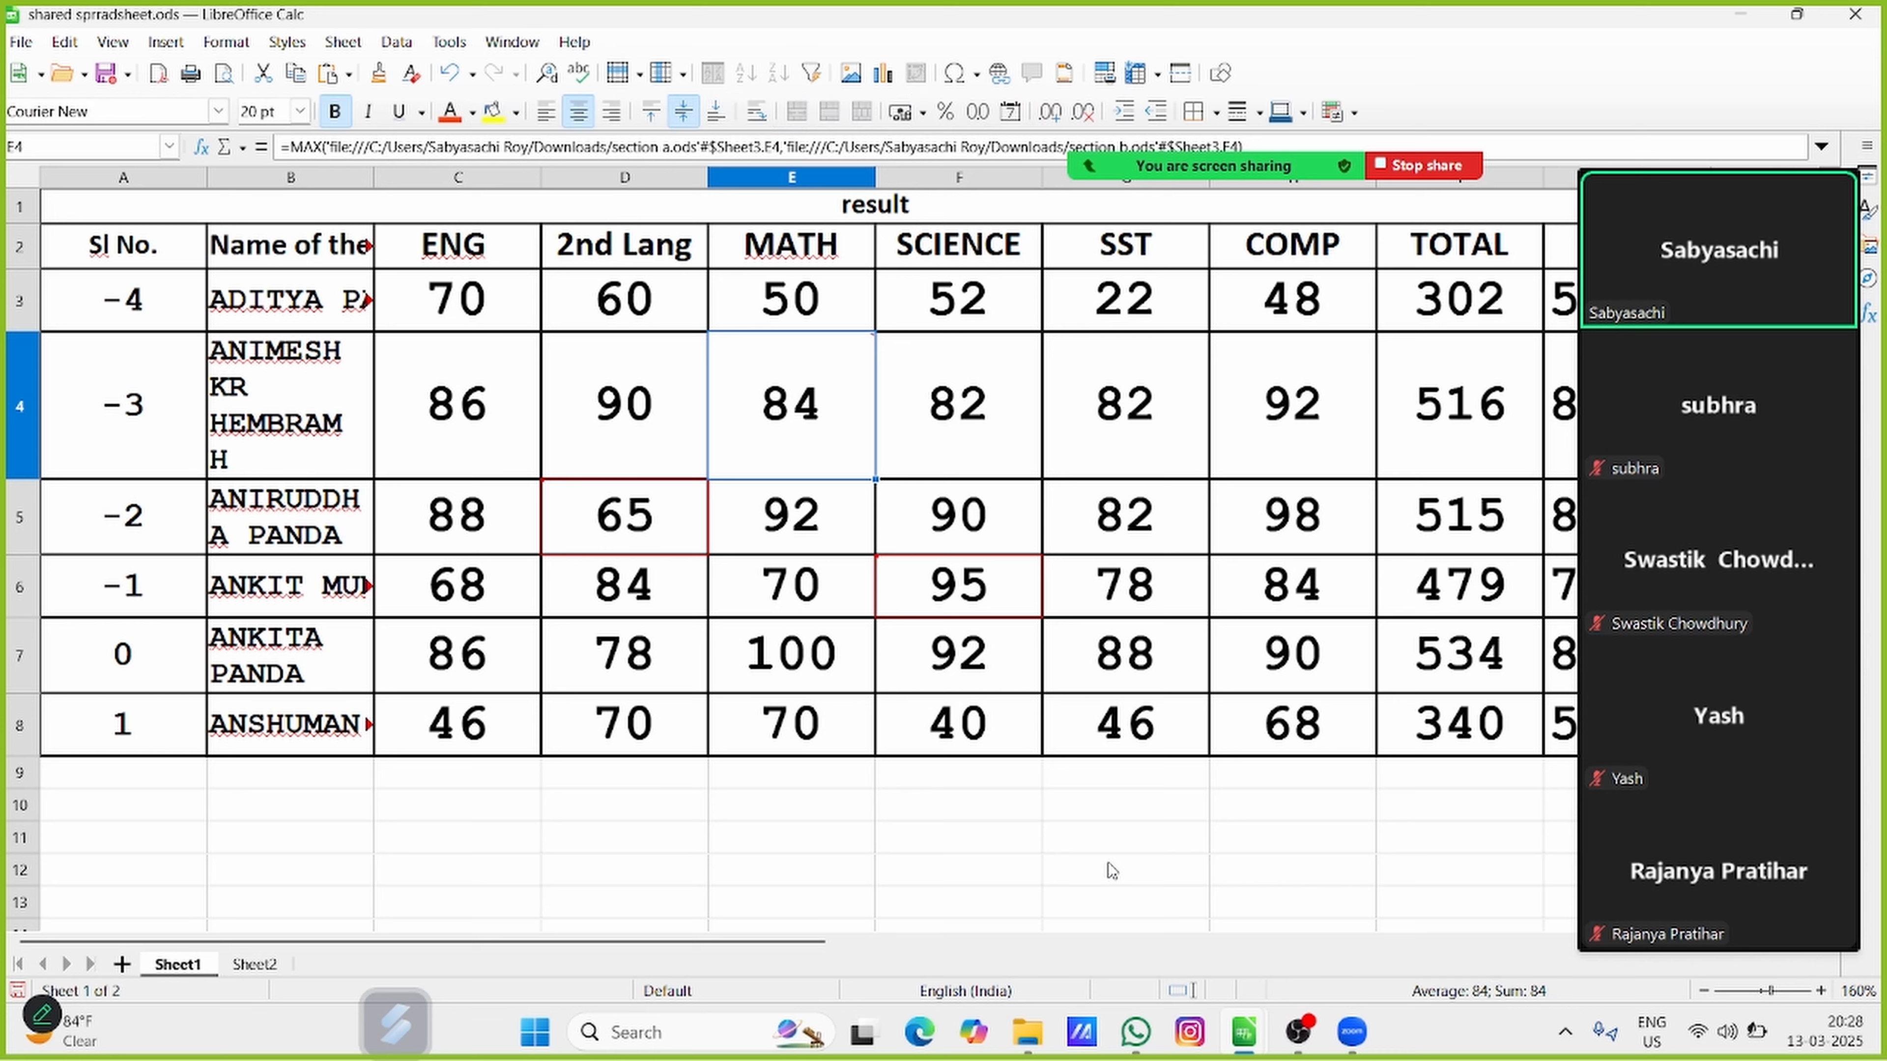
Inspect the comment marker in the corner of cell E4 up close and display its comment
mouse_move(810, 405)
mouse_move(872, 345)
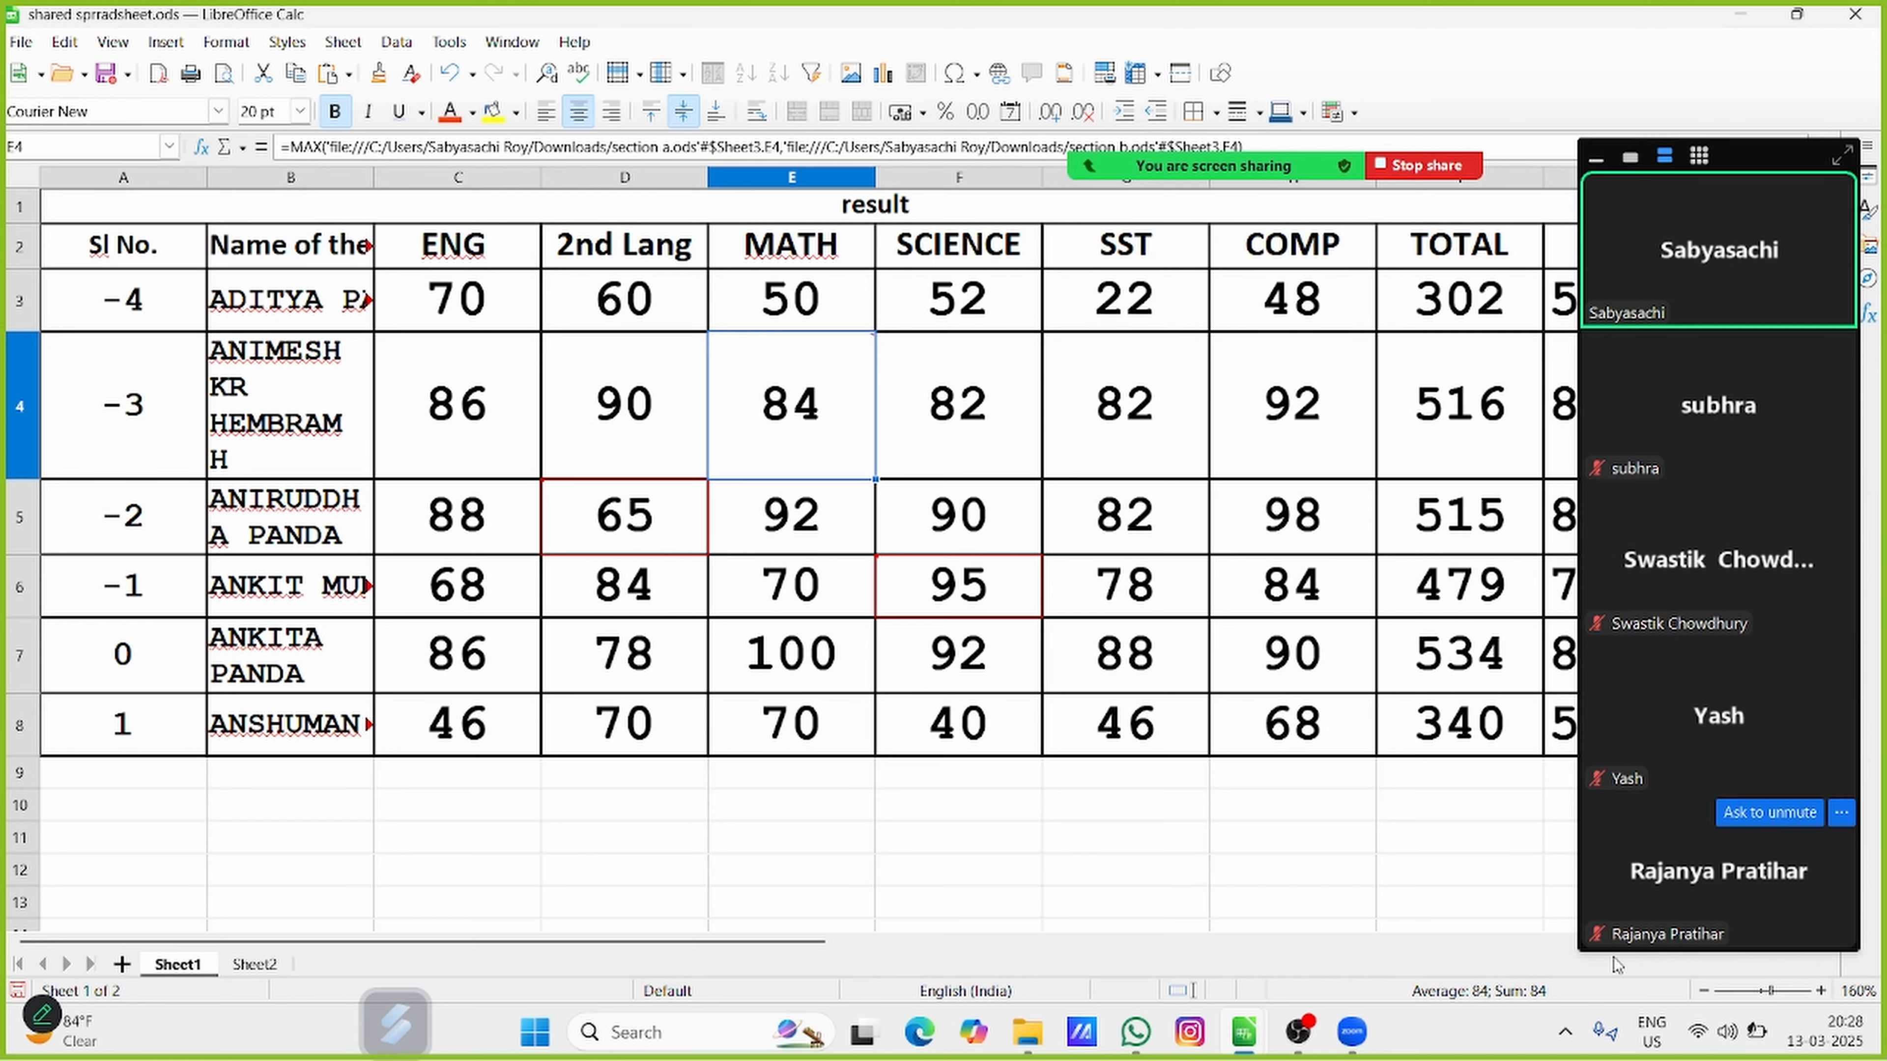
left_click(1821, 990)
left_click(1824, 992)
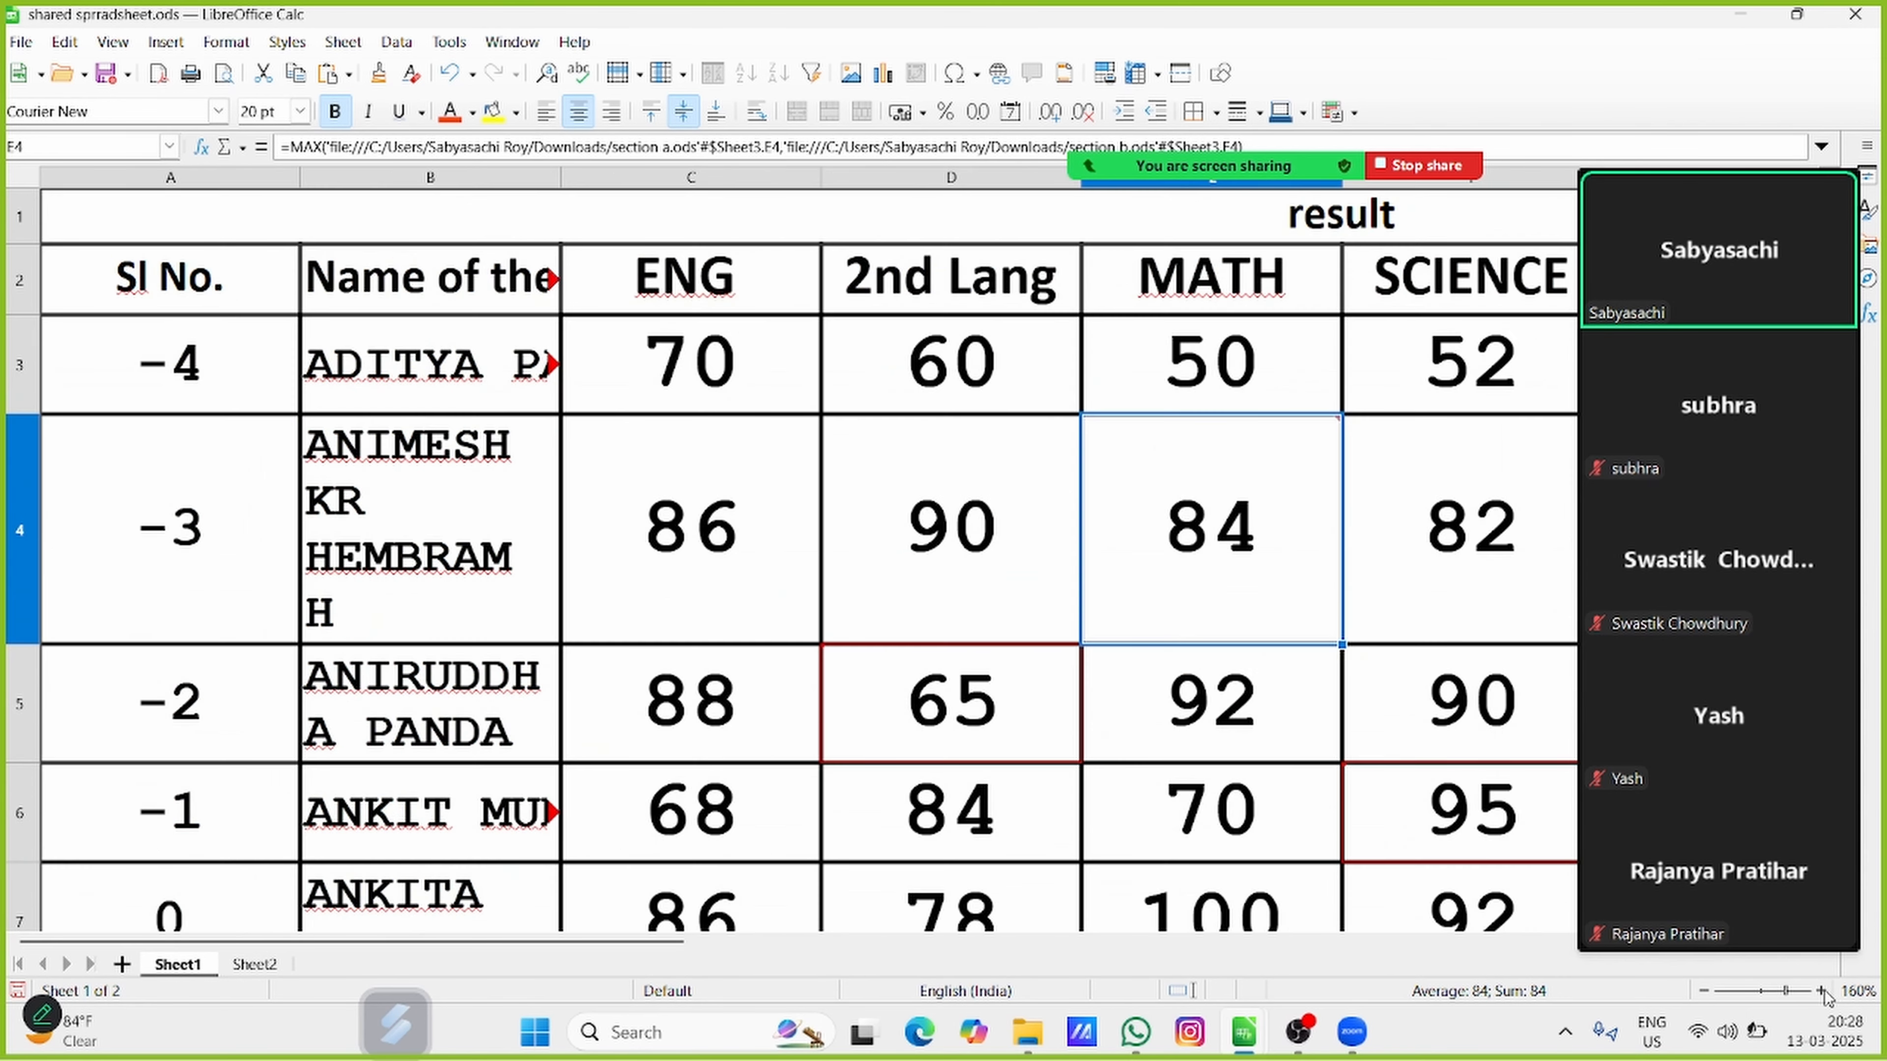
left_click(1823, 992)
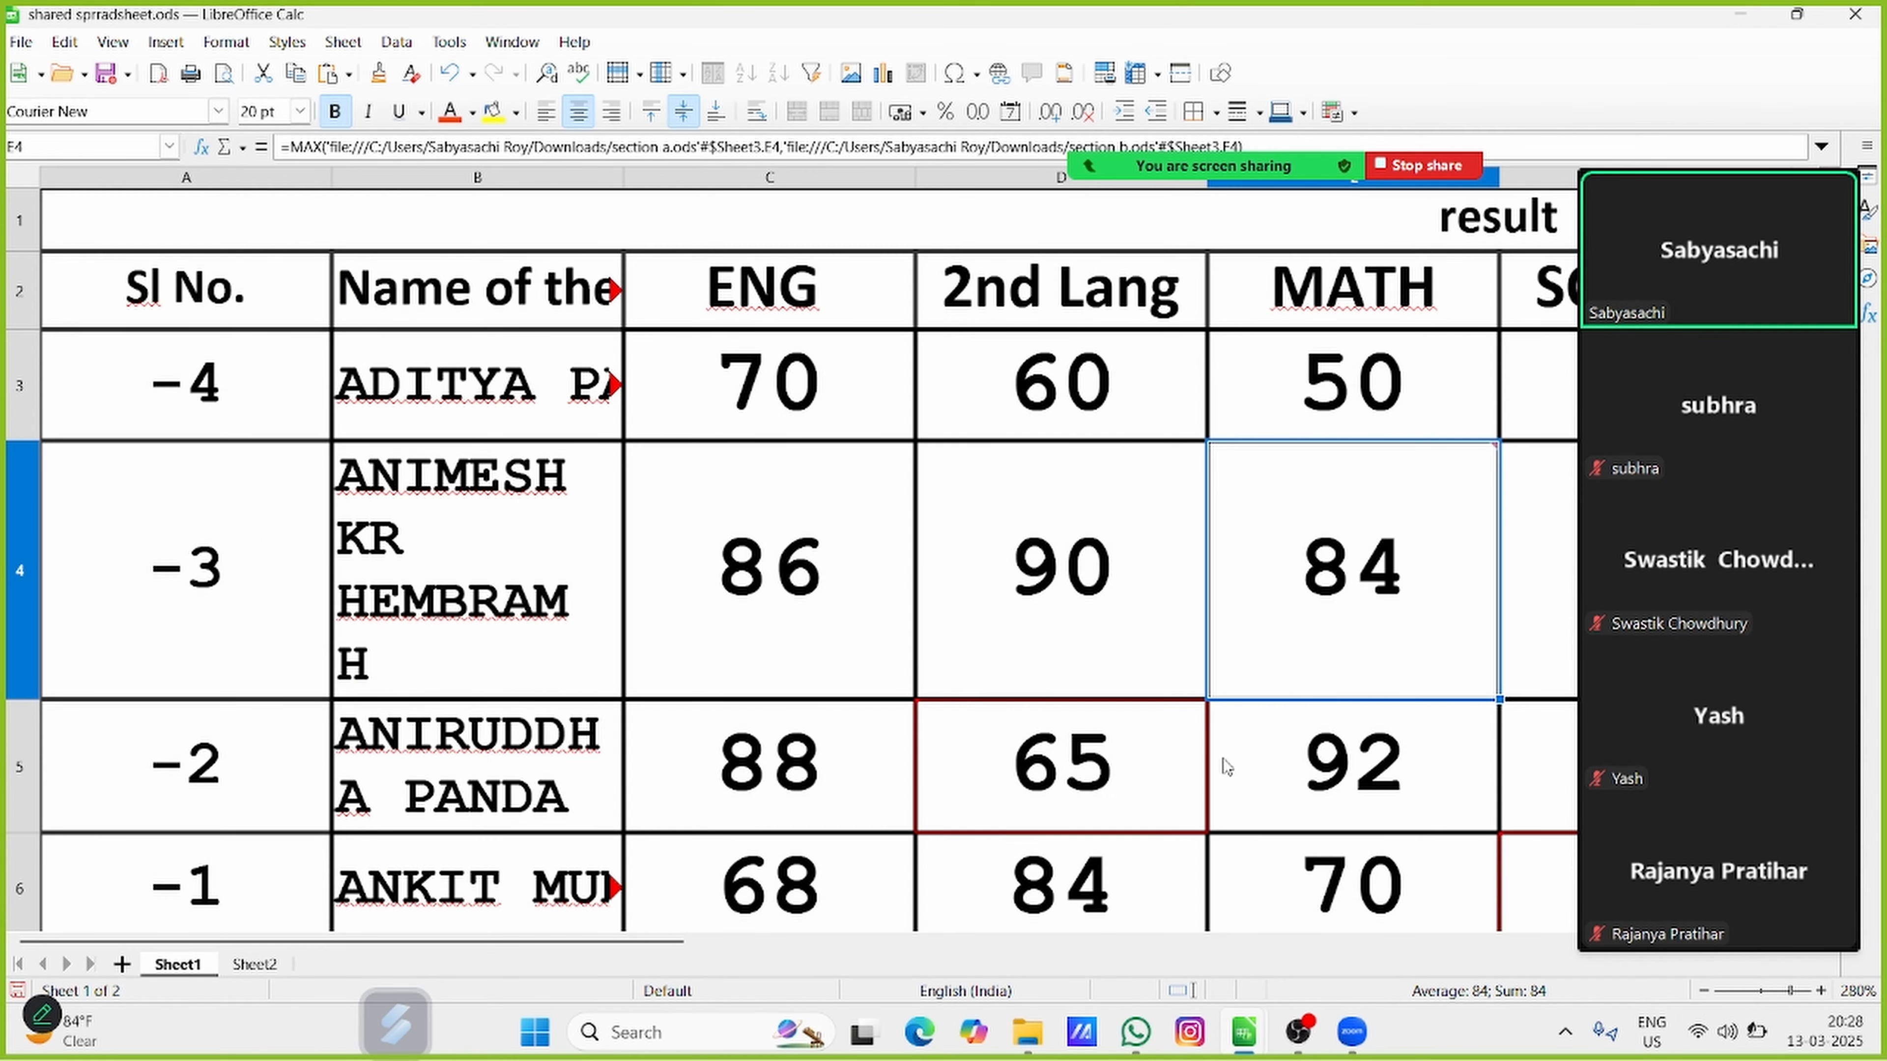
left_click_drag(495, 946, 605, 946)
left_click(1822, 991)
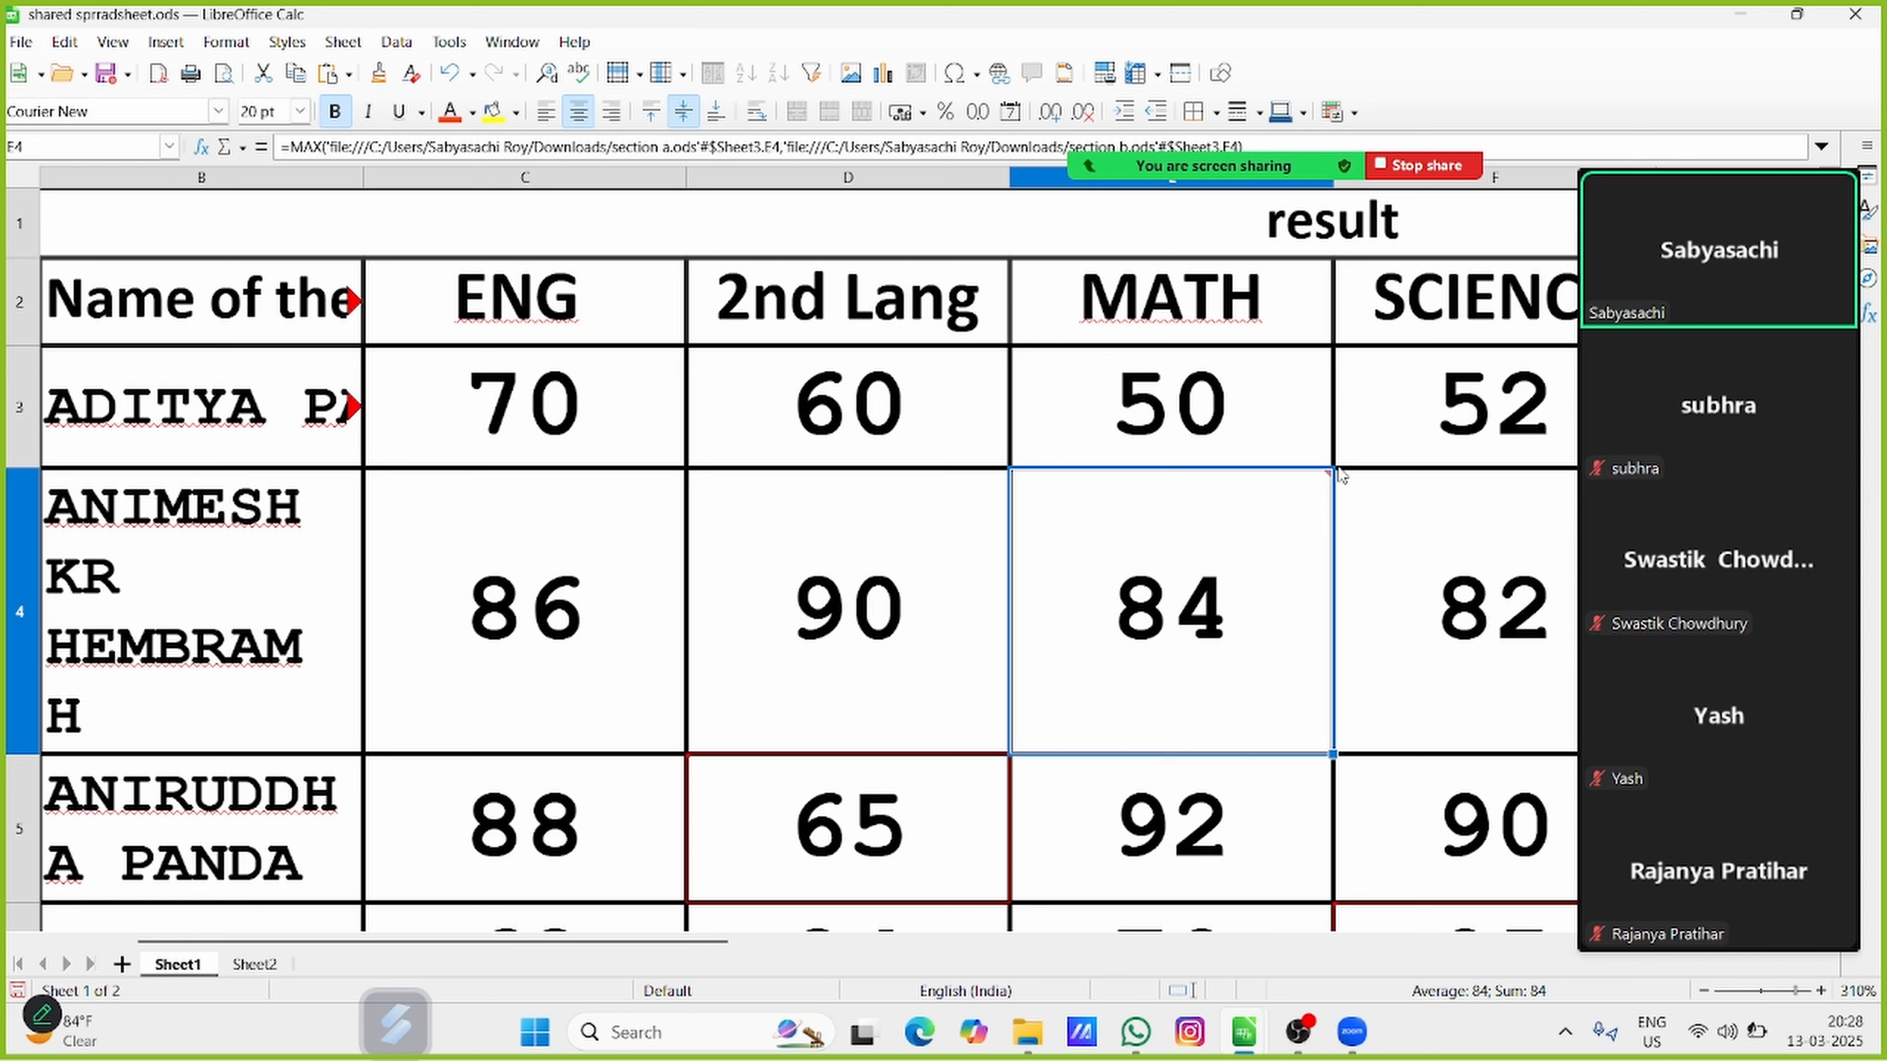
left_click(1460, 584)
left_click(1475, 380)
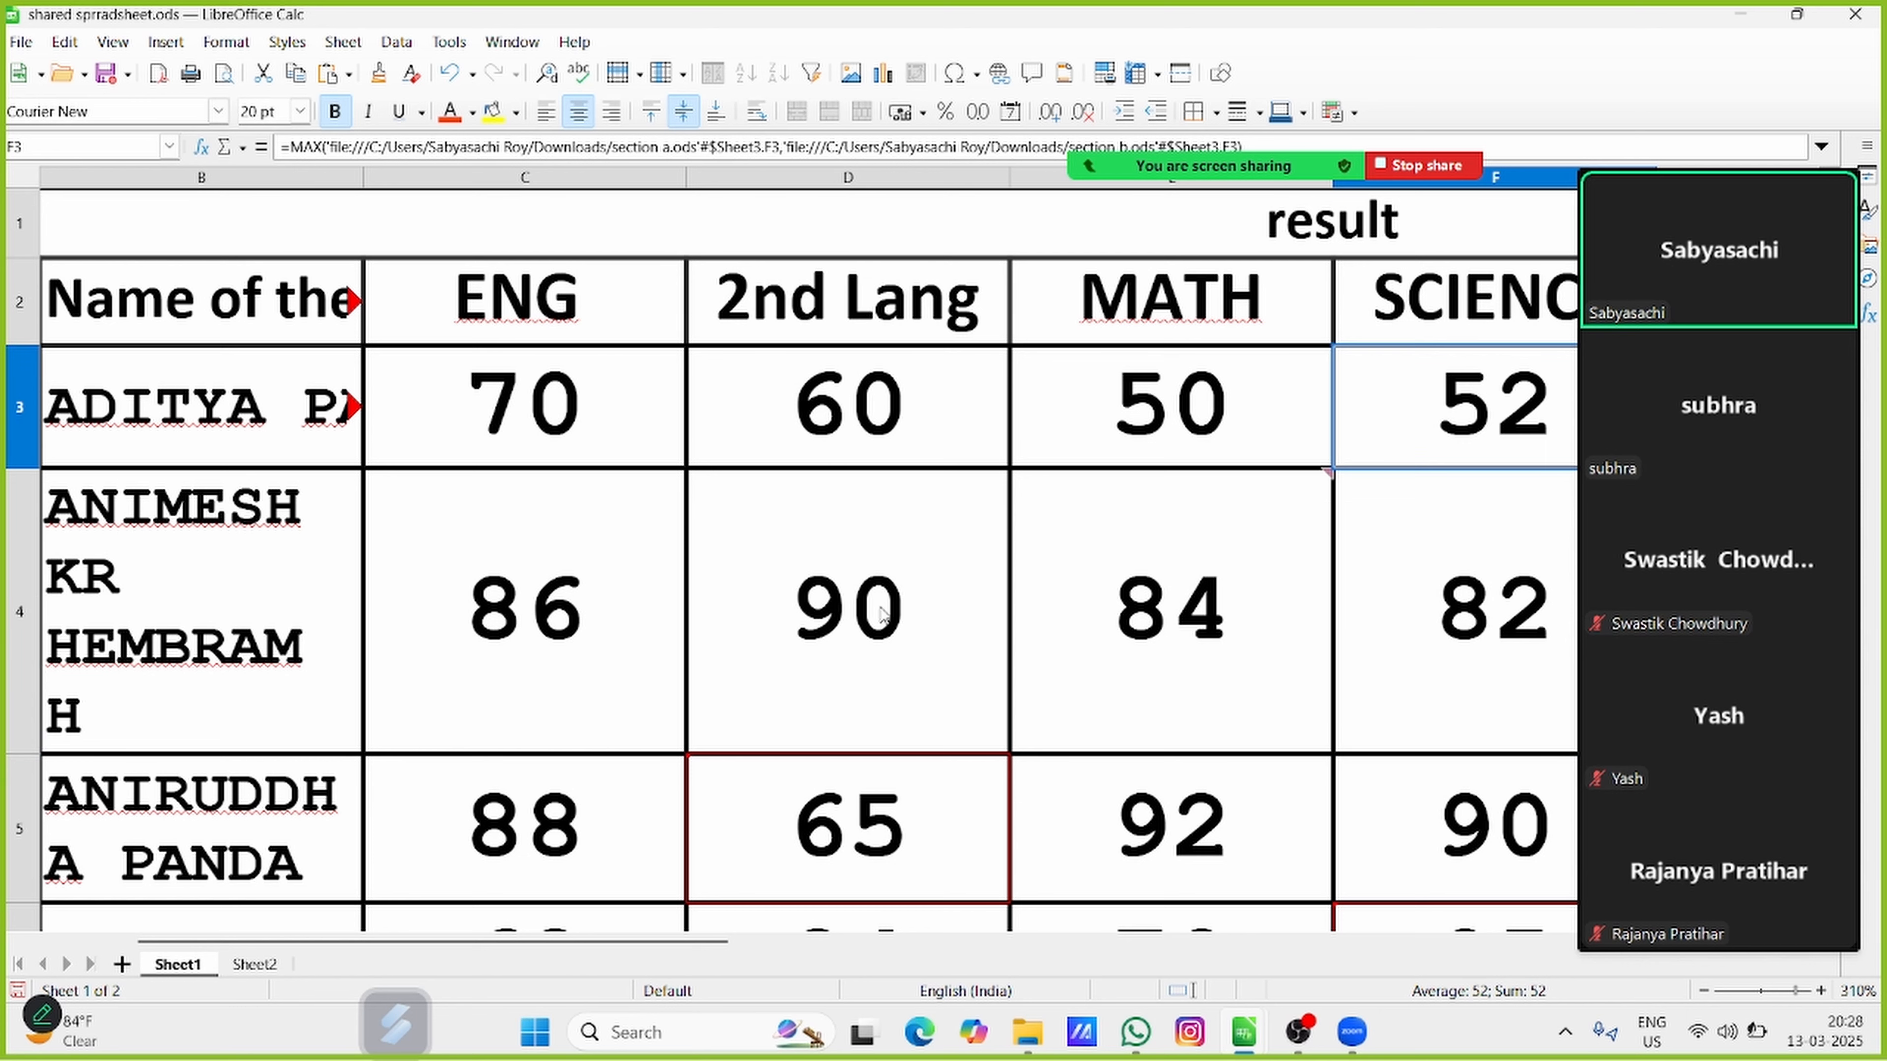
left_click(678, 612)
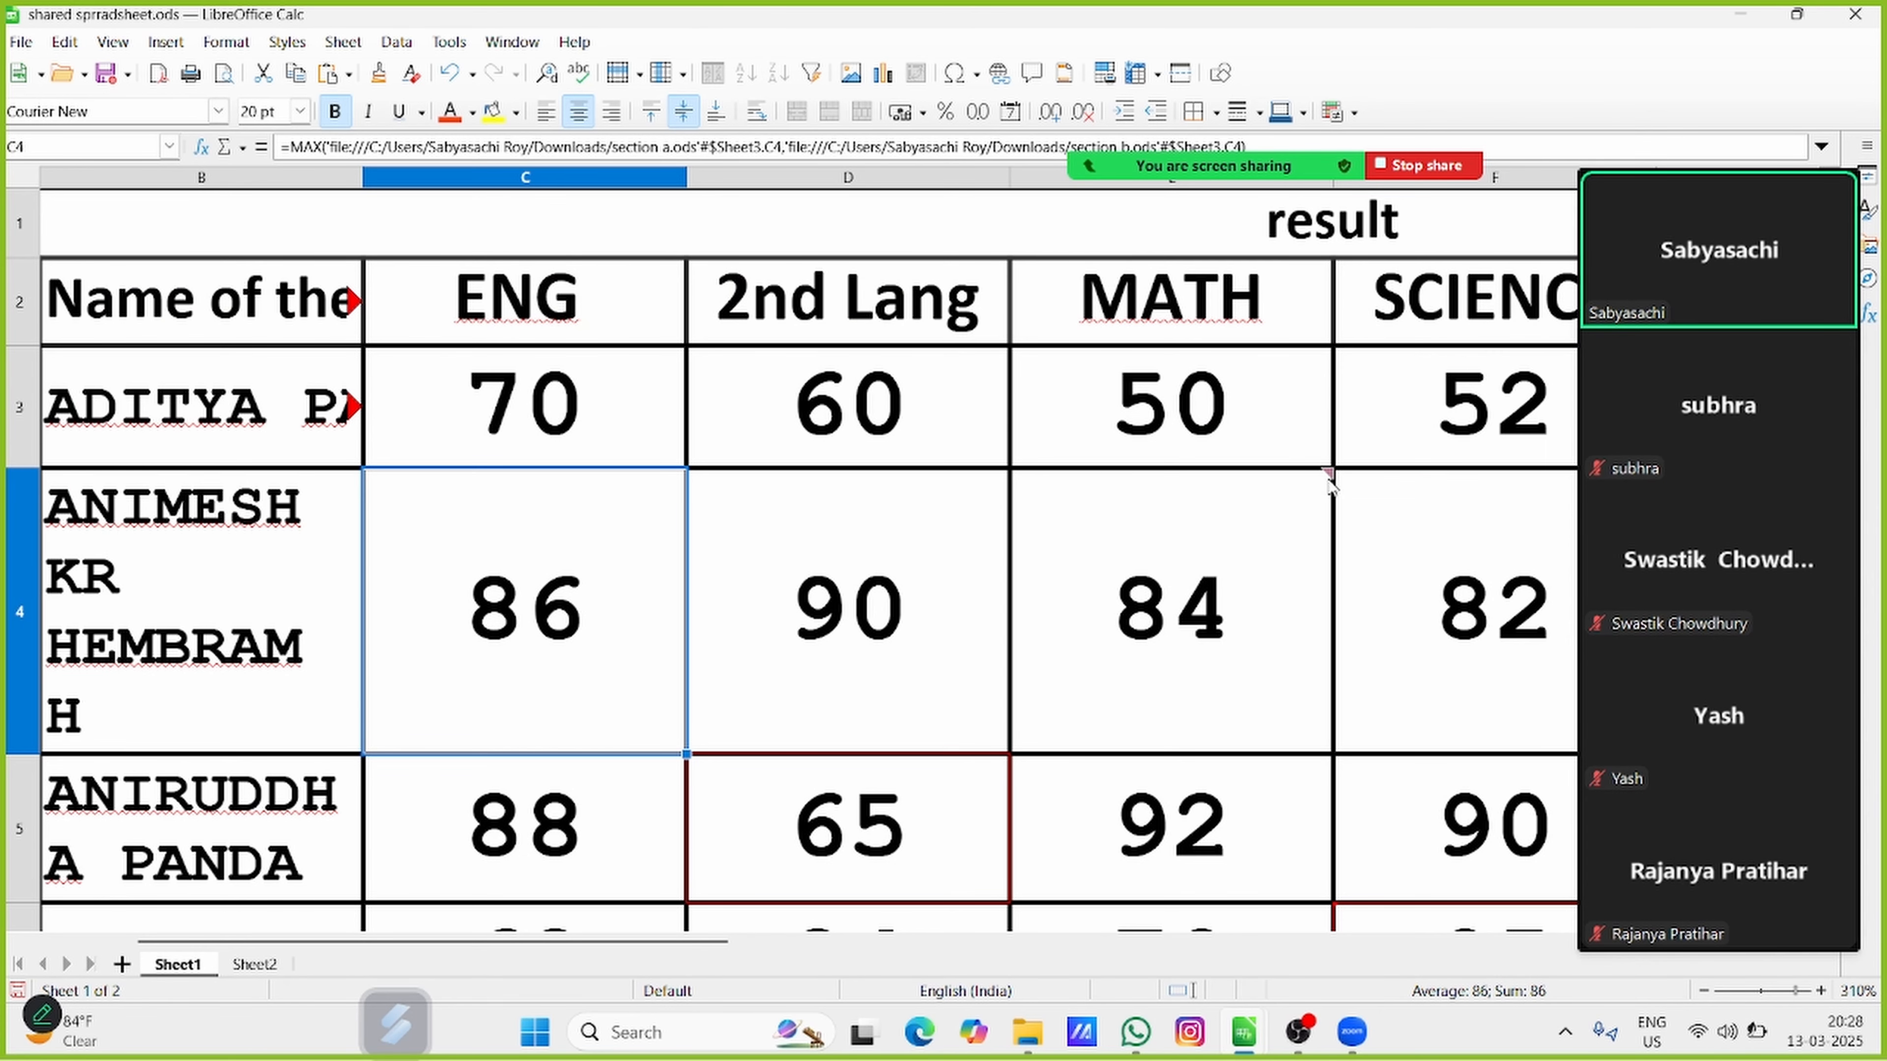
mouse_move(1330, 476)
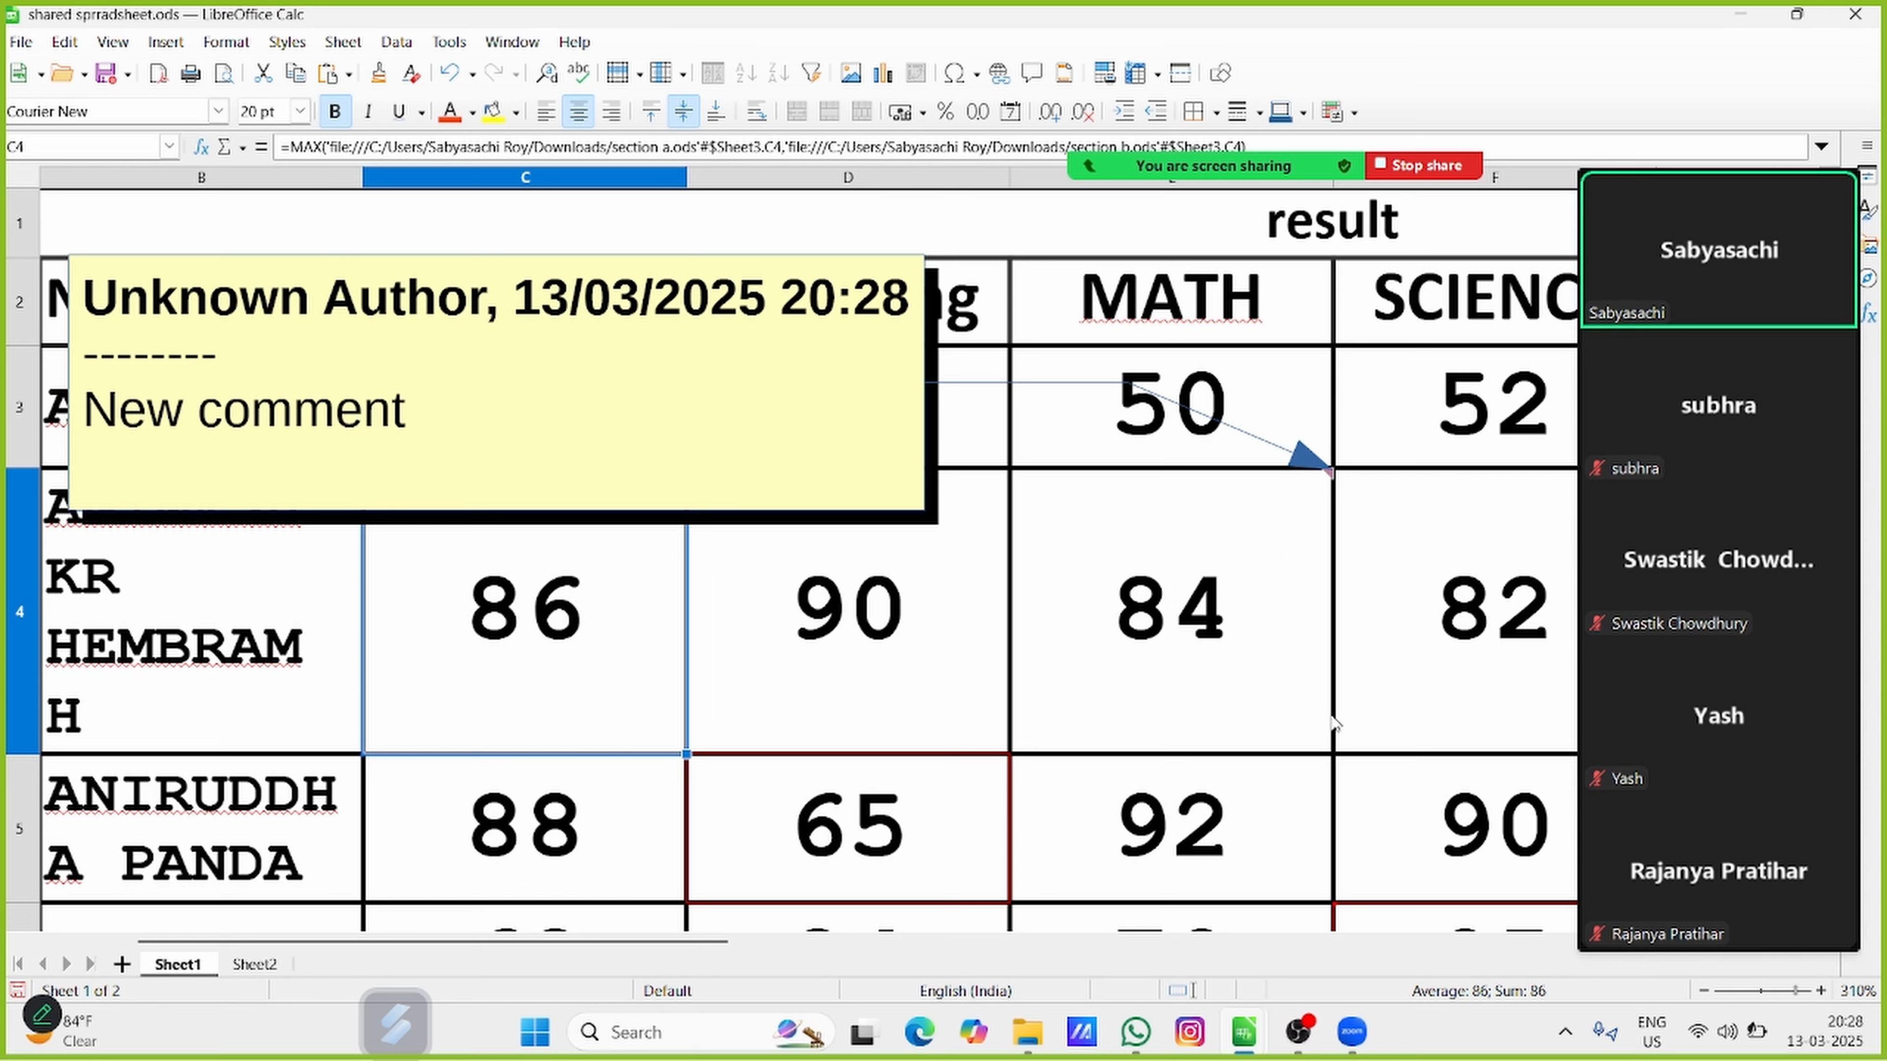
Check which commands are offered for editing, deleting and showing the comment of cell E4
left_click(1222, 568)
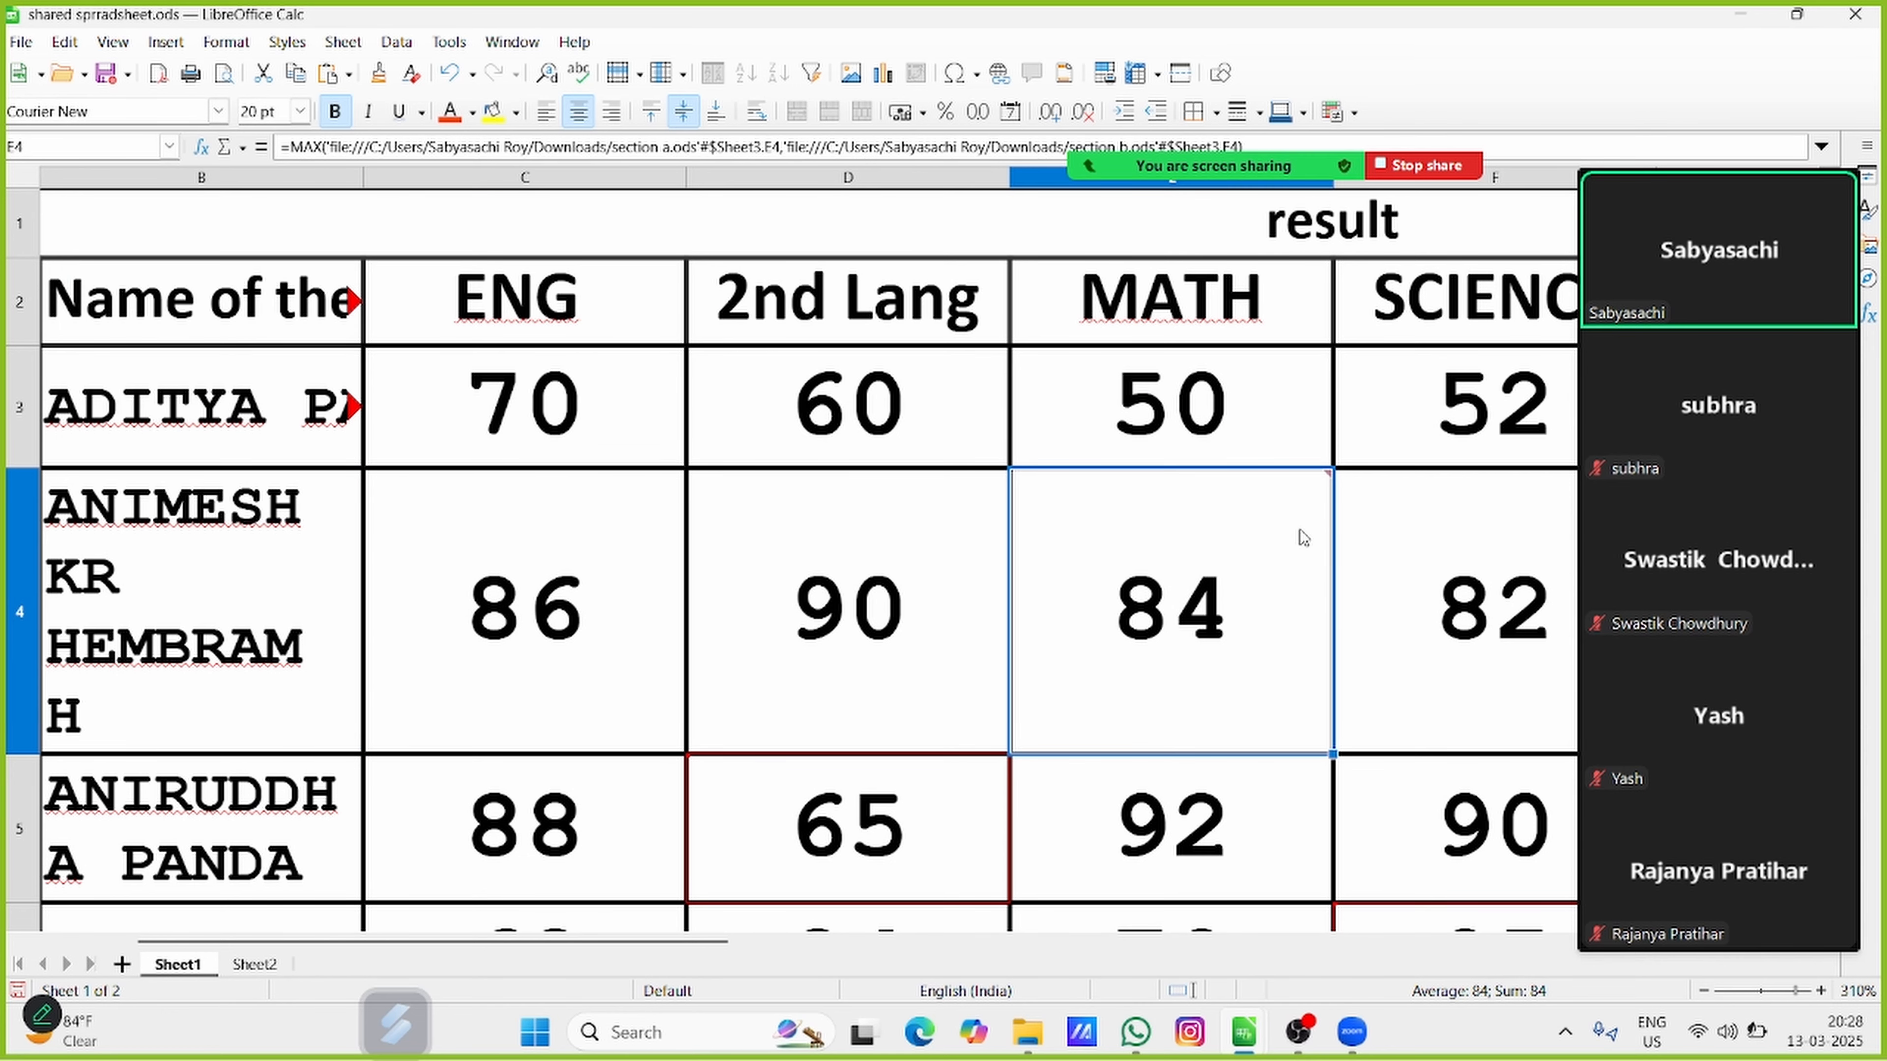
left_click(1704, 992)
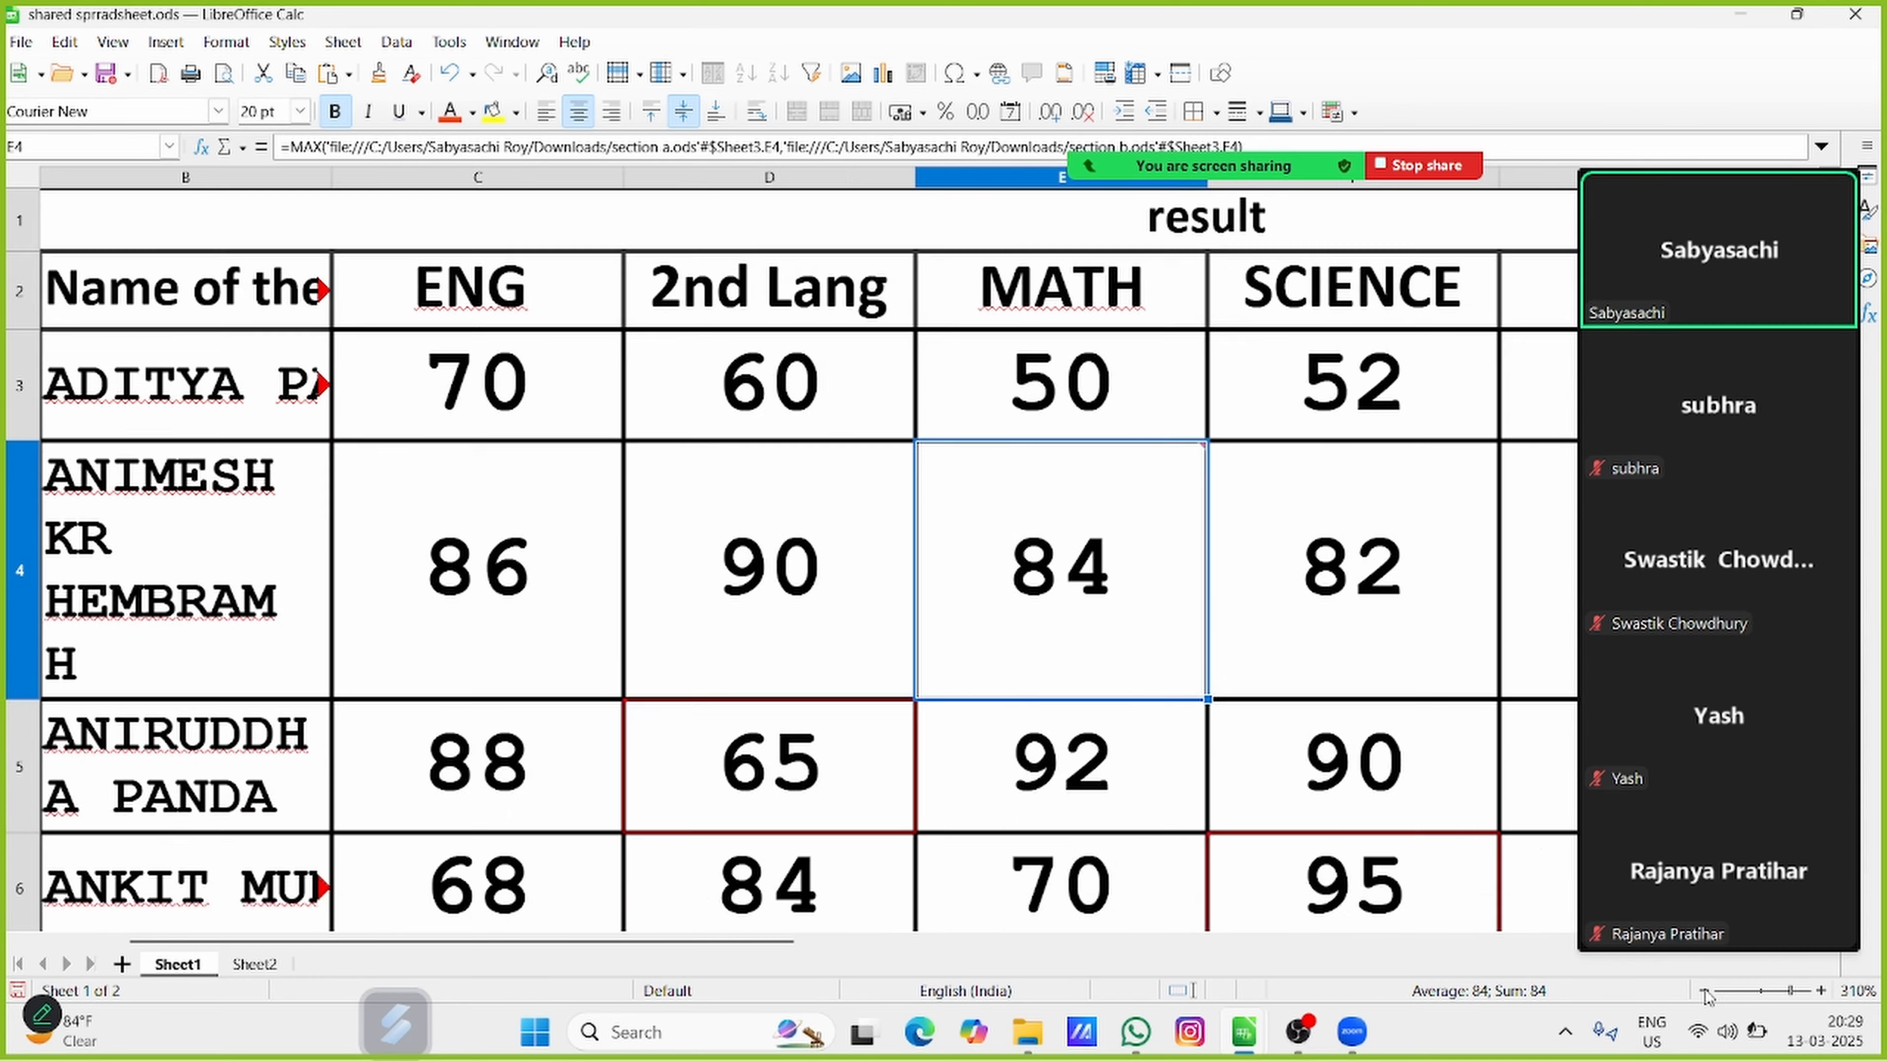
left_click(1704, 991)
left_click(1704, 992)
left_click(1705, 992)
left_click(1704, 991)
left_click(1704, 991)
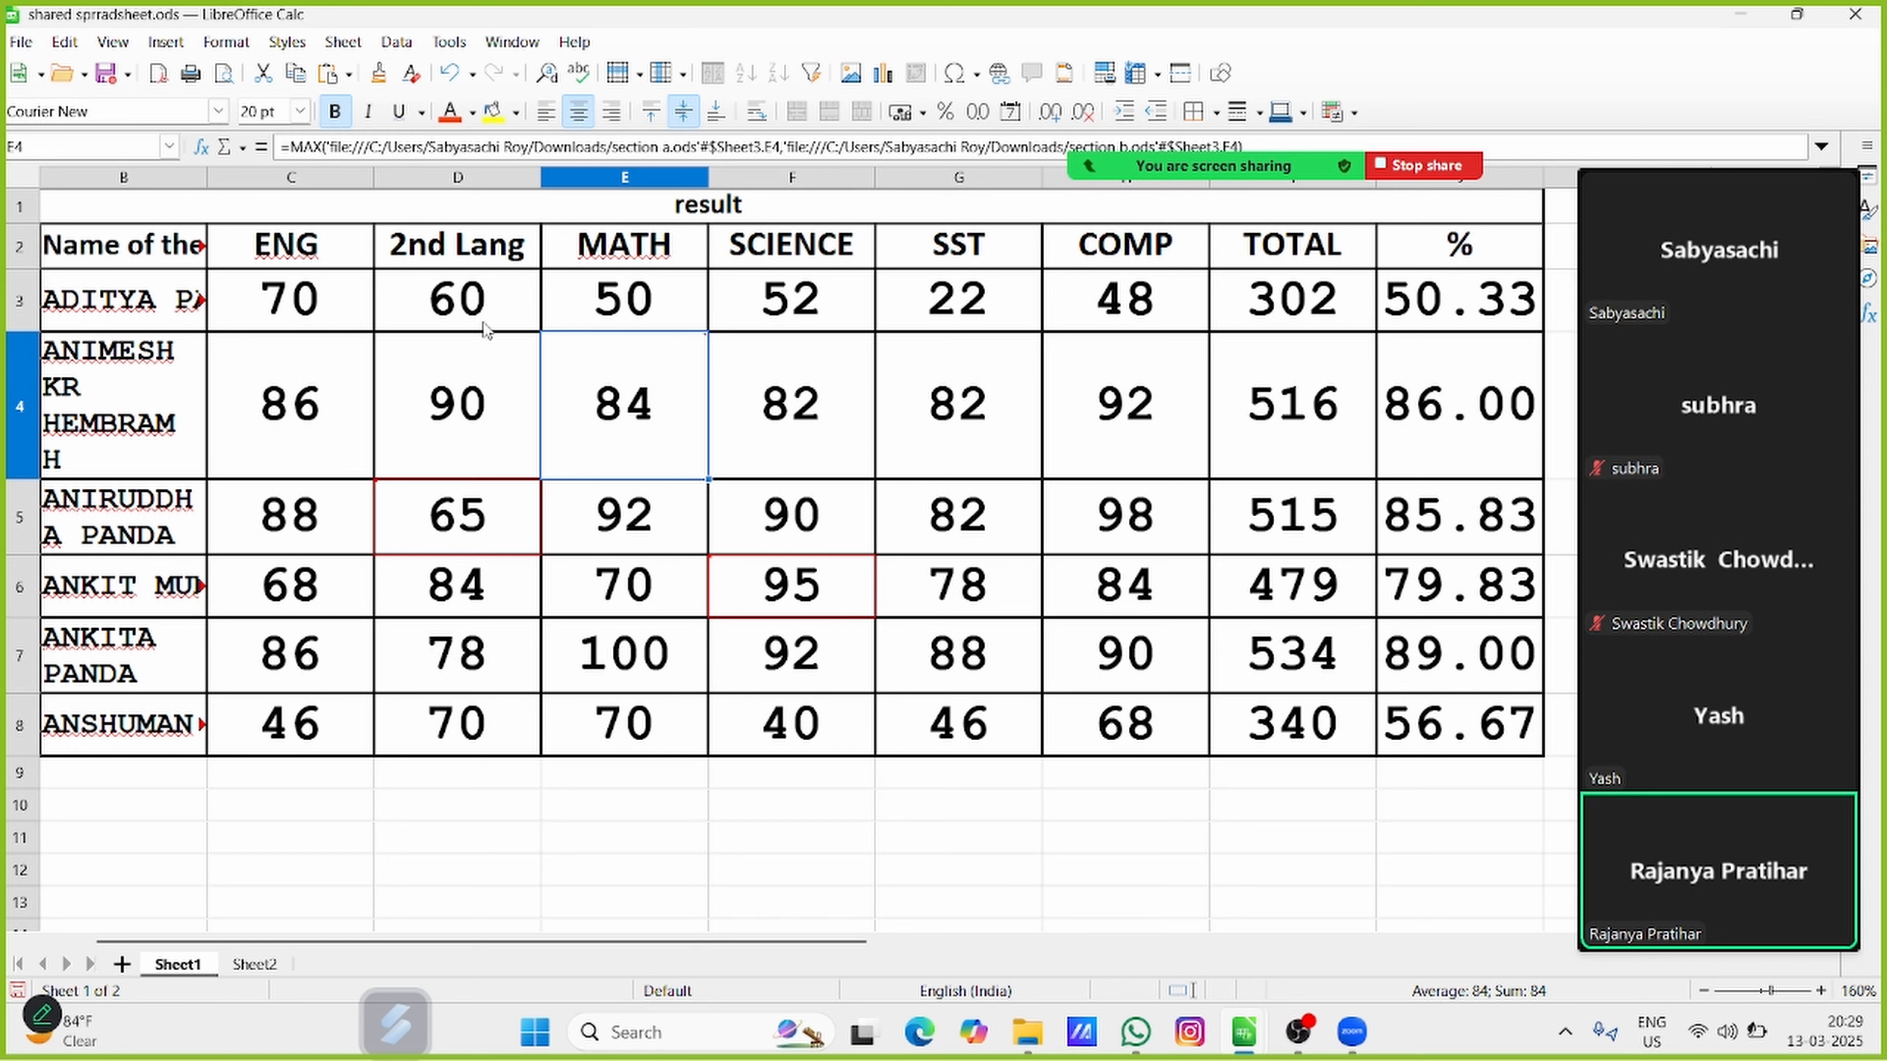
right_click(561, 364)
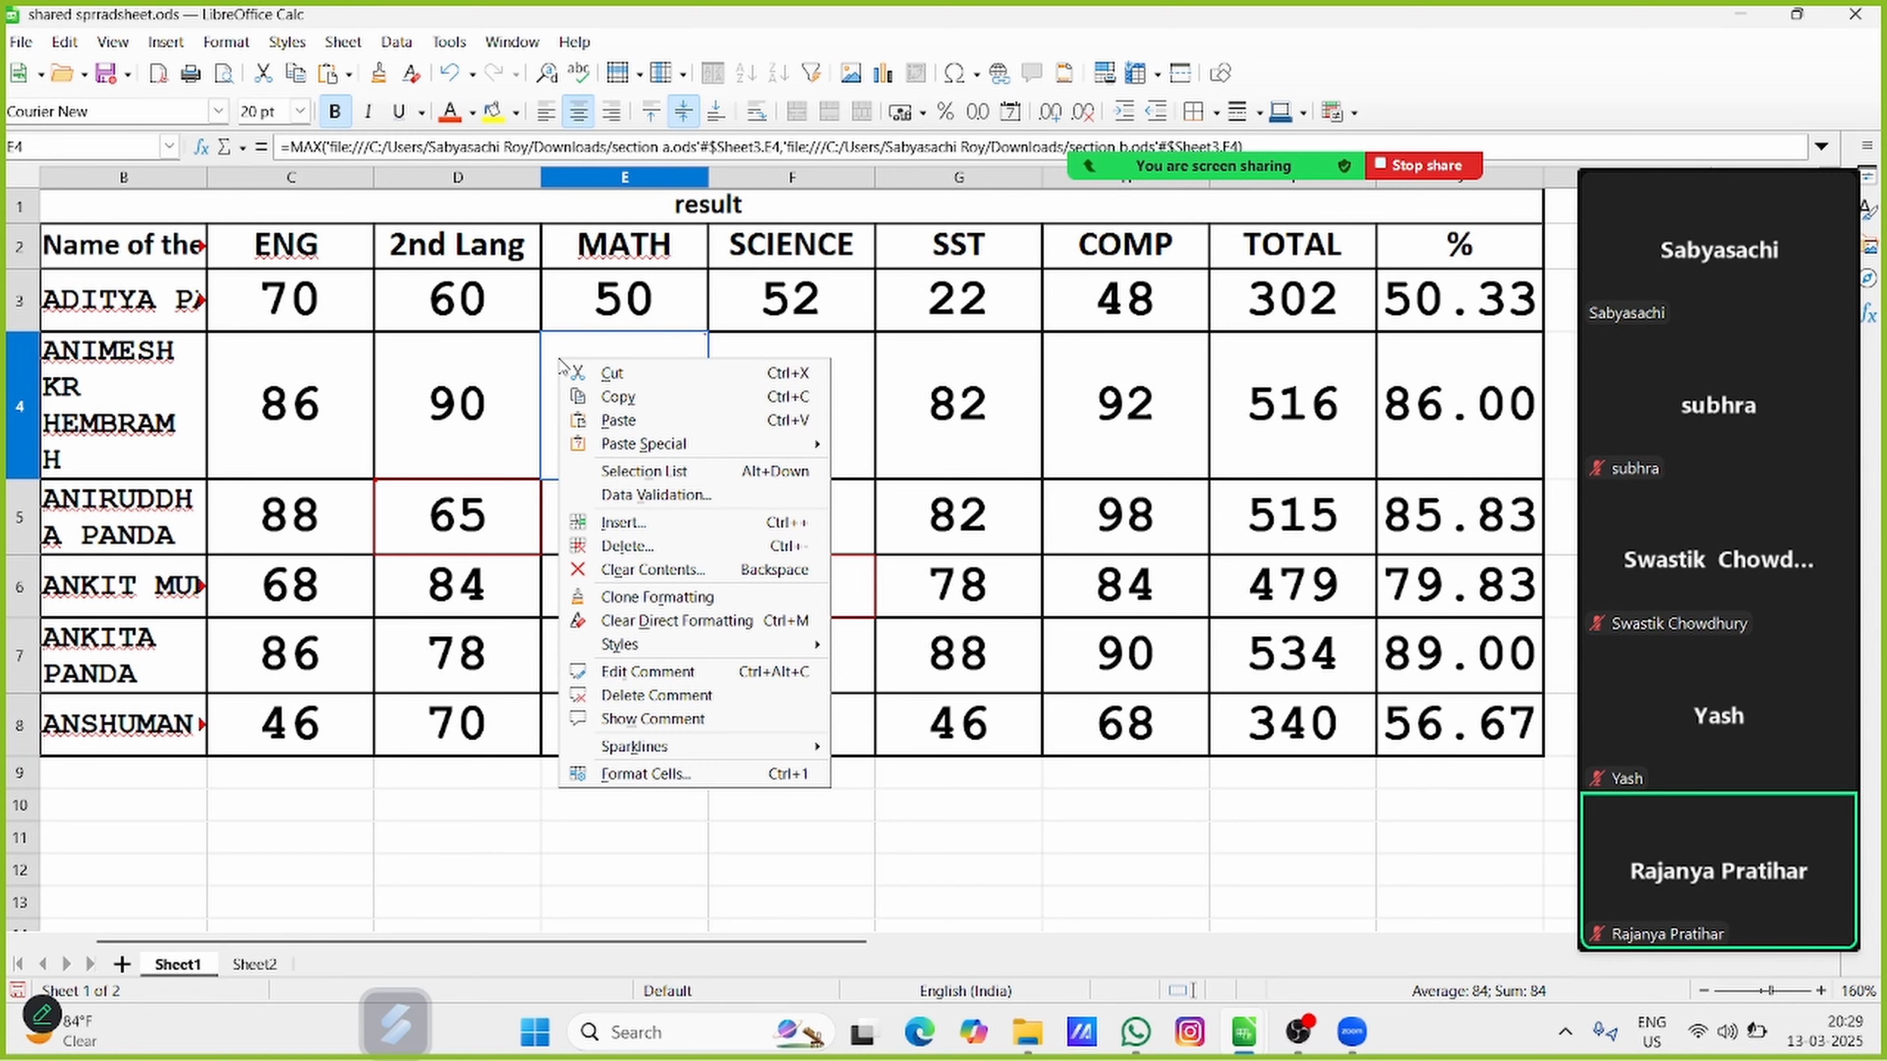
left_click(1068, 856)
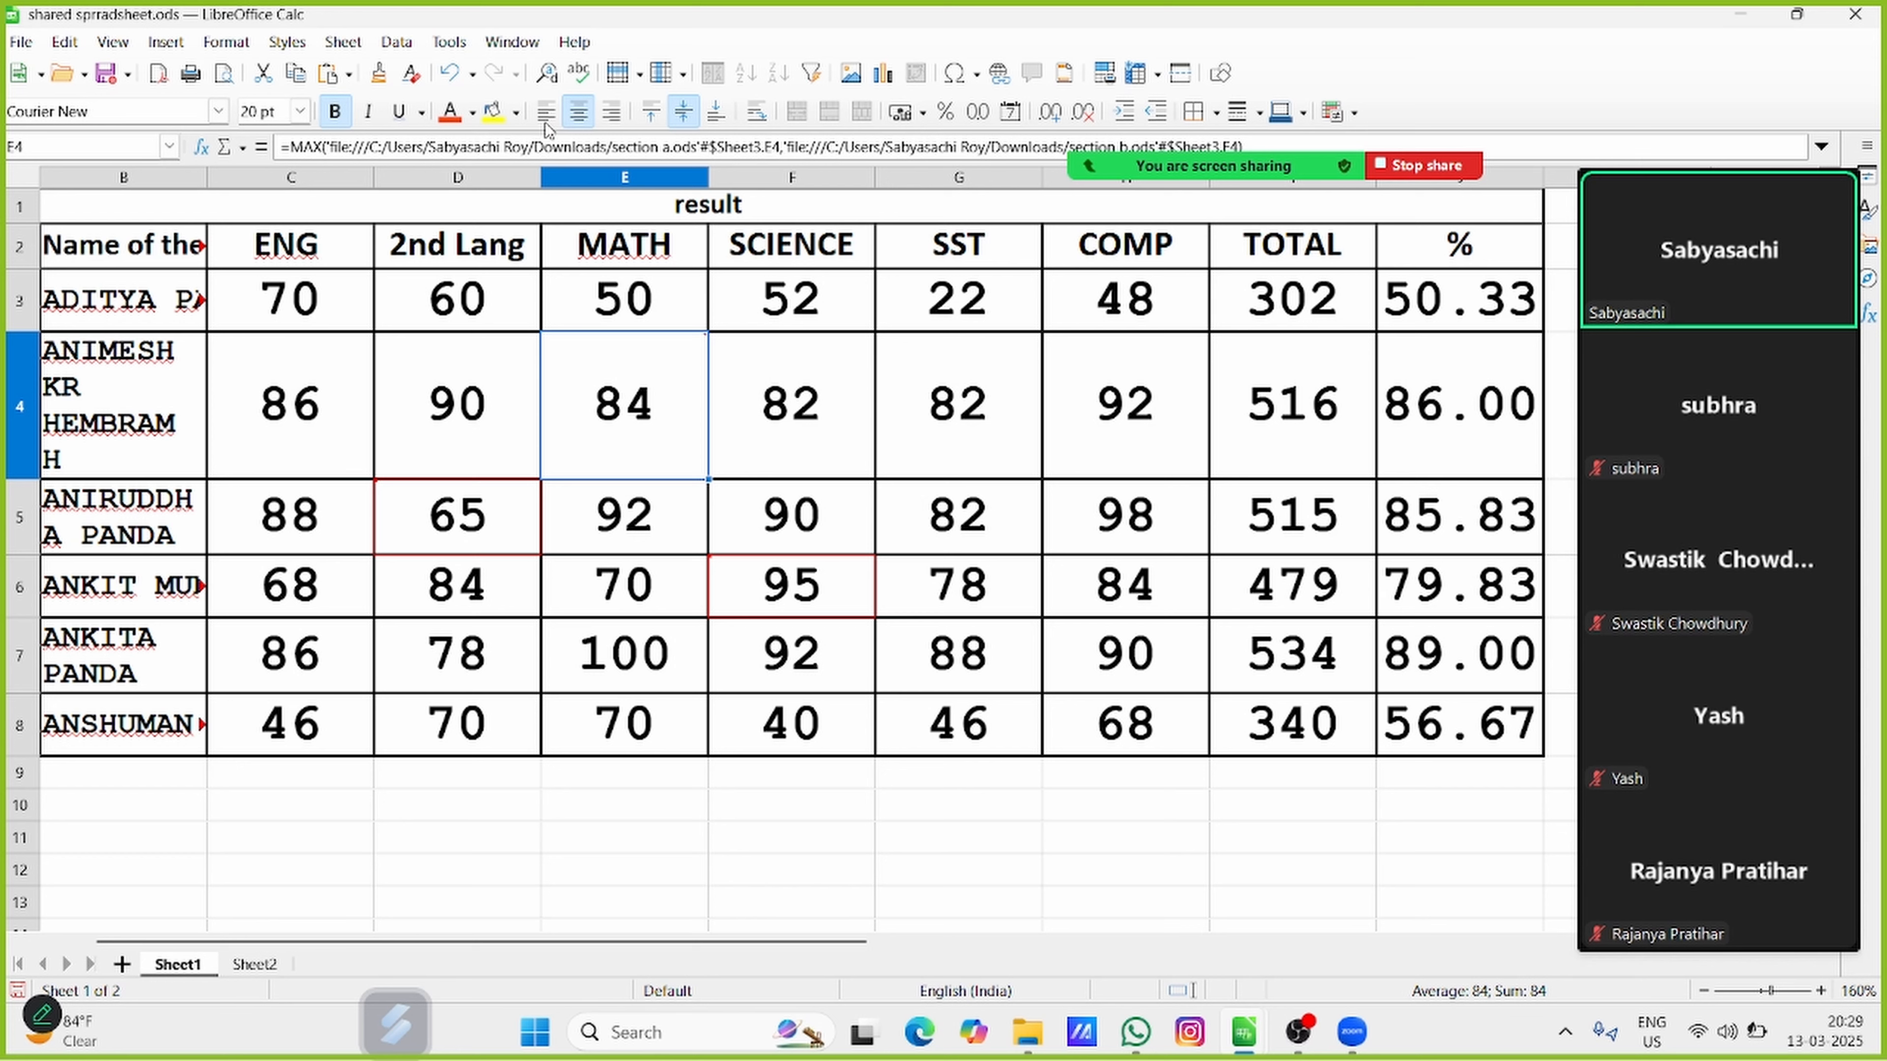
Check whether the command for inserting a comment is available for MATH cell E4
left_click(165, 42)
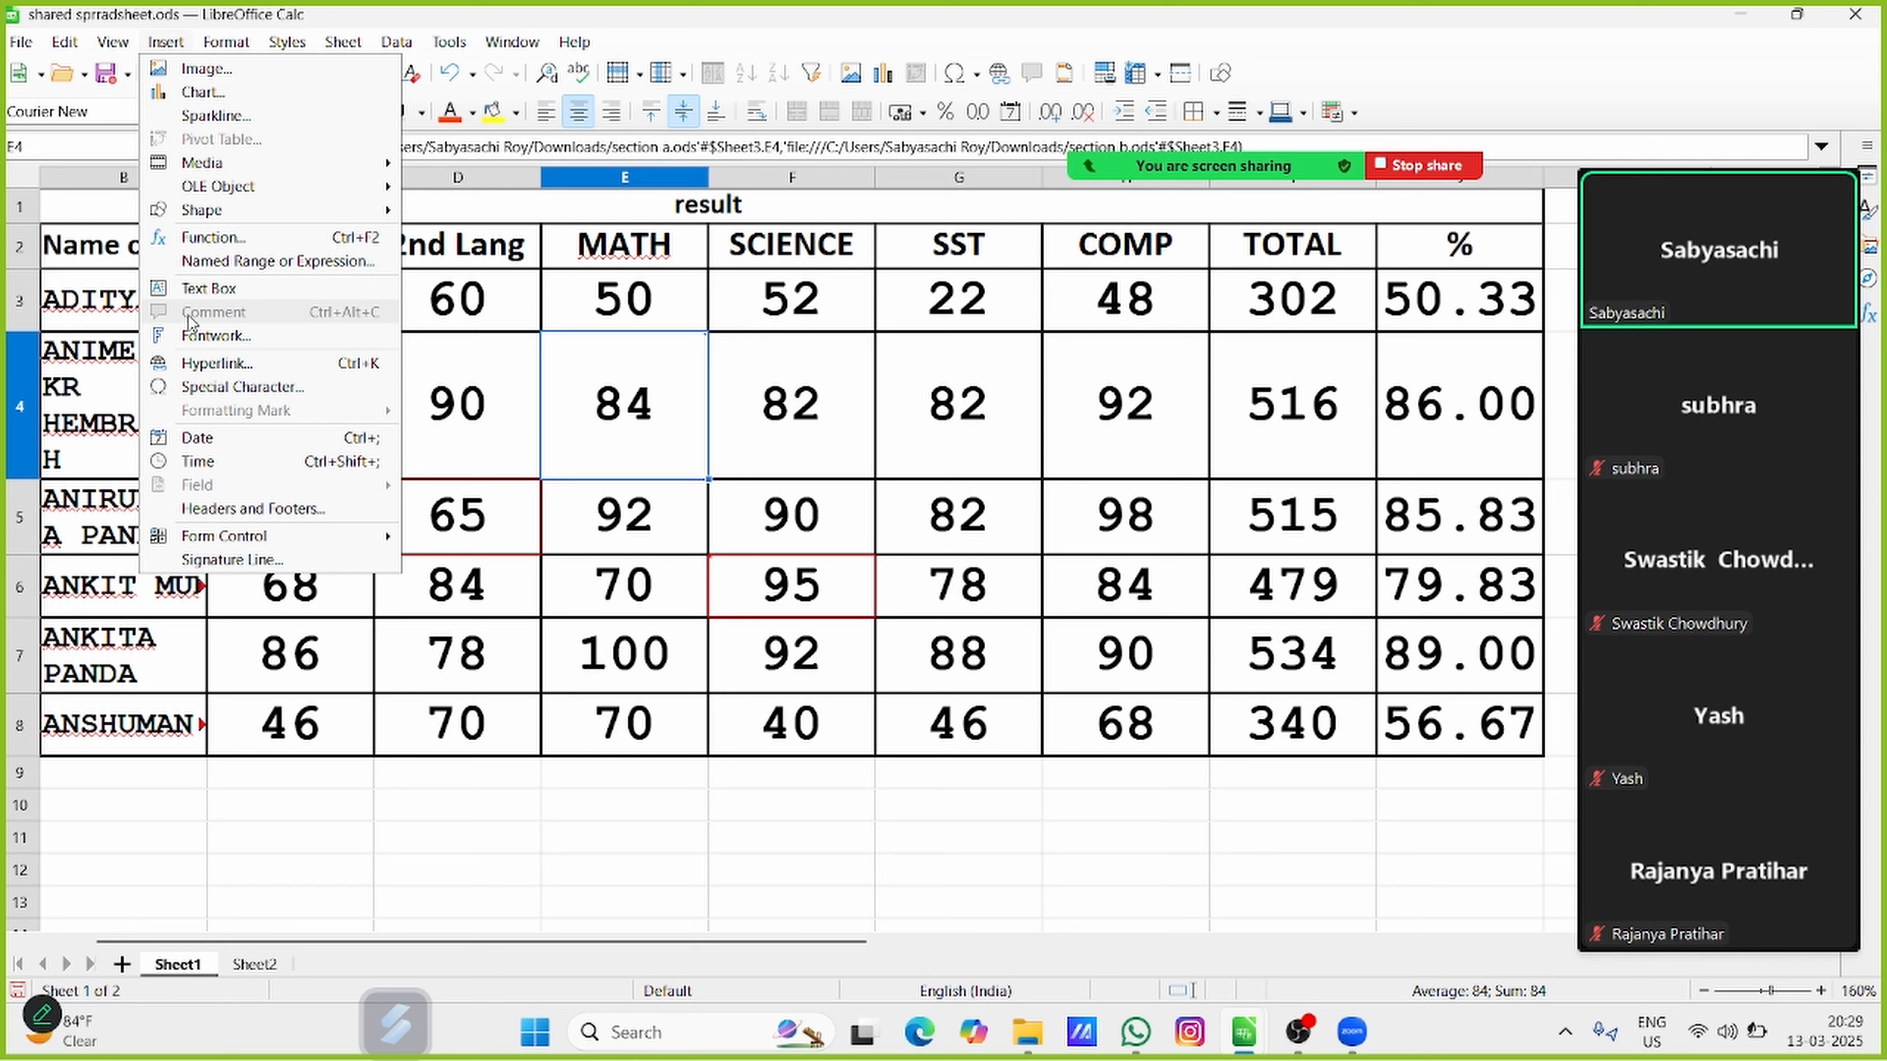
left_click(936, 391)
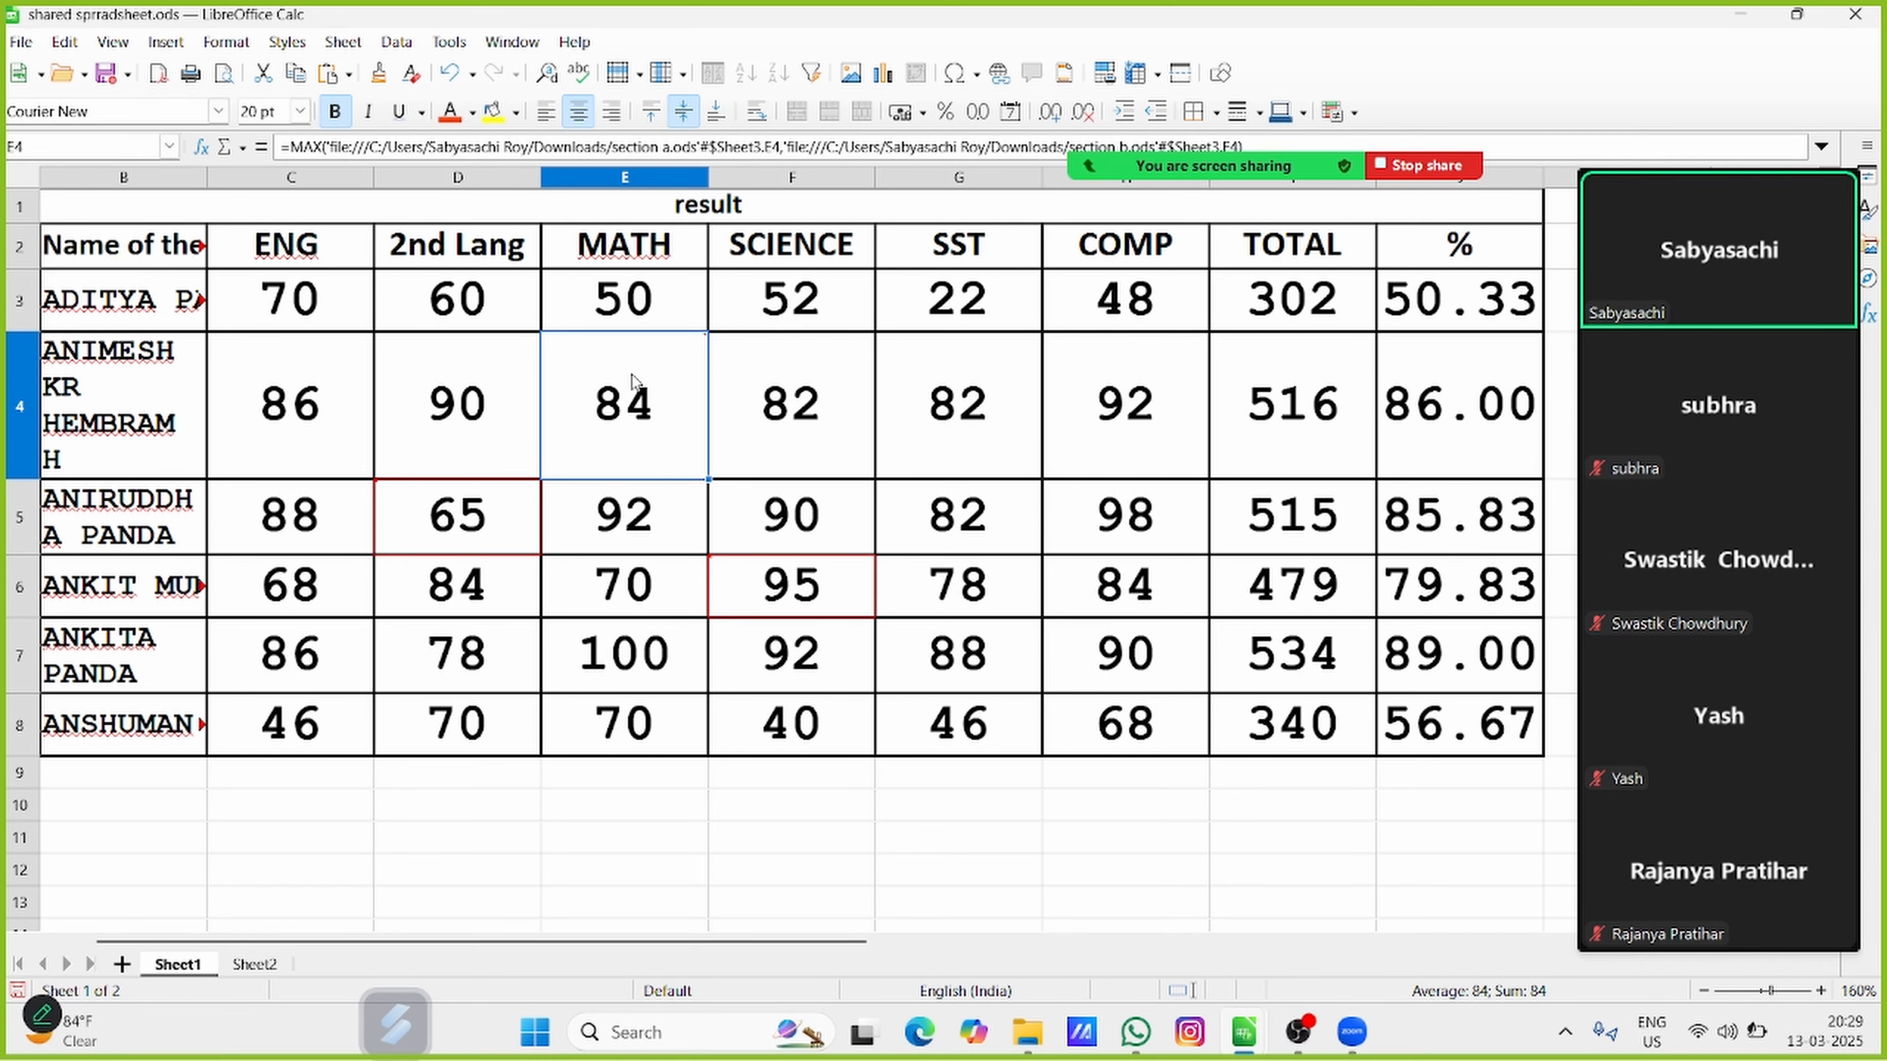
mouse_move(668, 377)
left_click(165, 43)
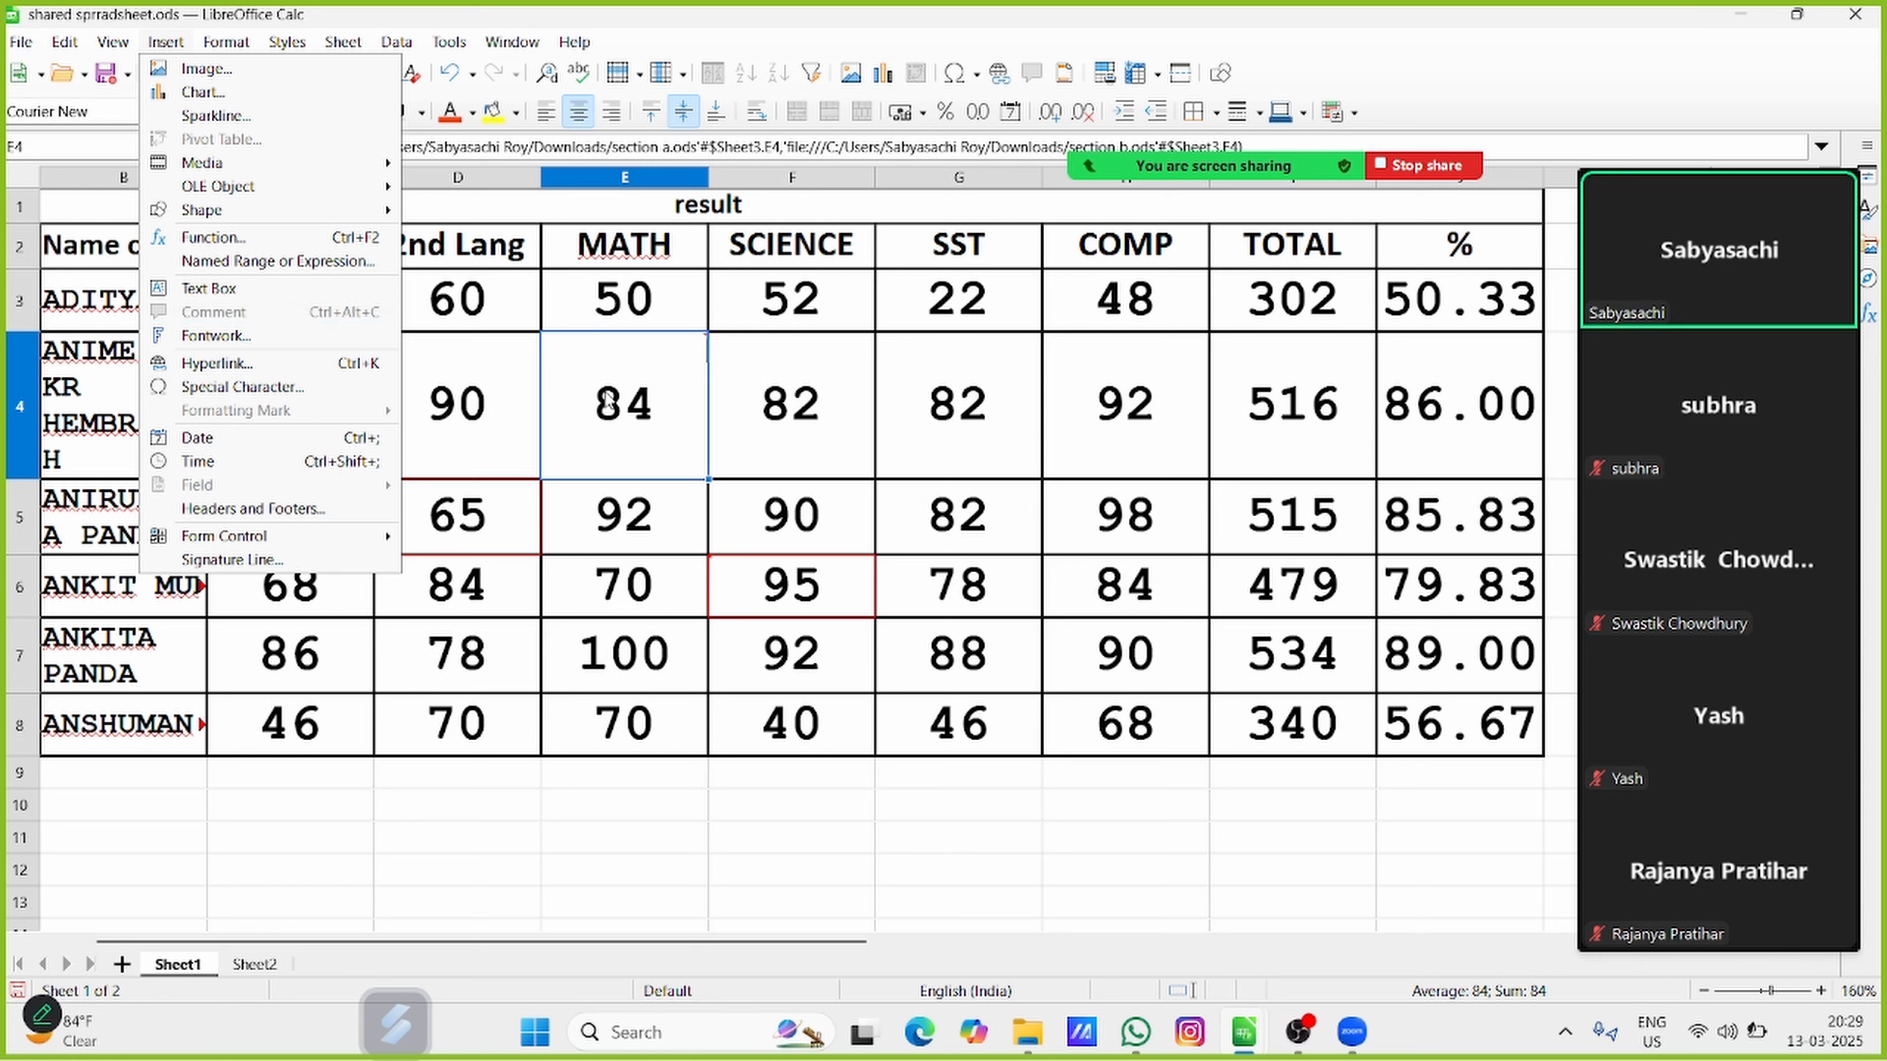
left_click(631, 386)
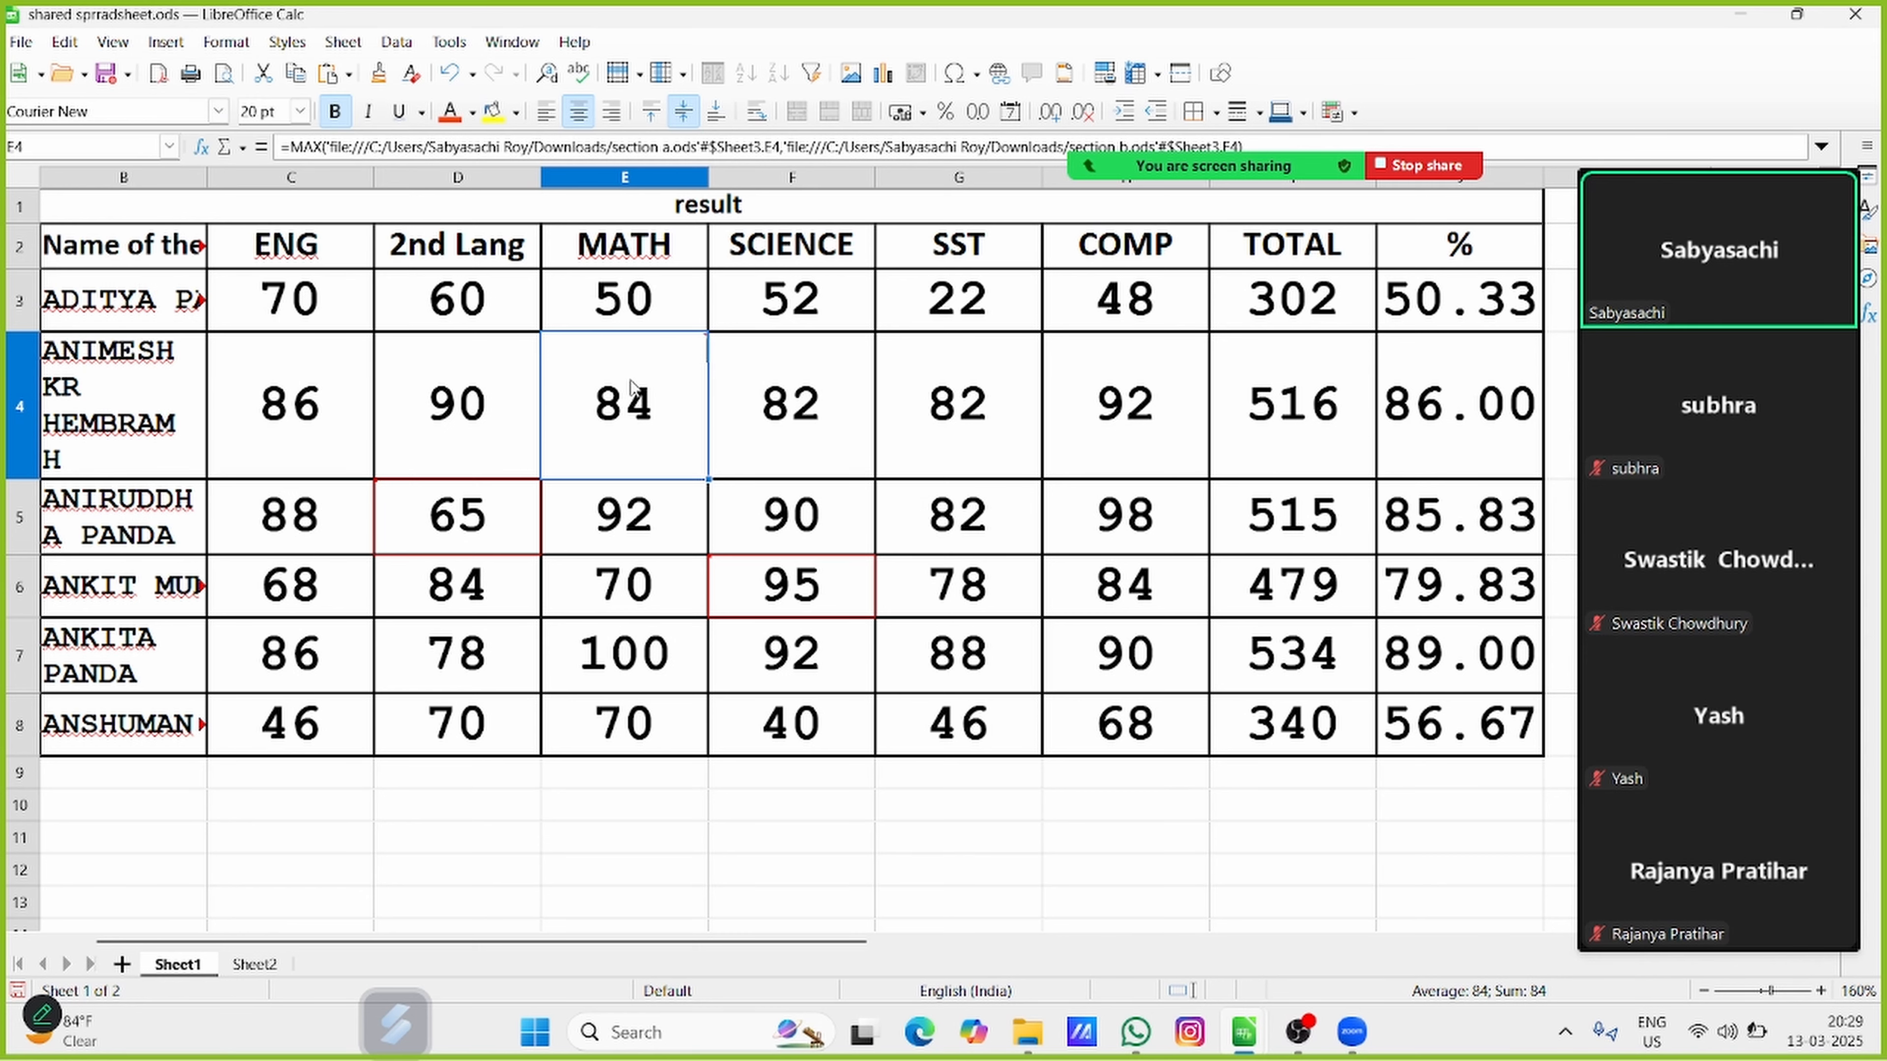
Show the comment of cell E4 on the sheet and hide it again
right_click(635, 398)
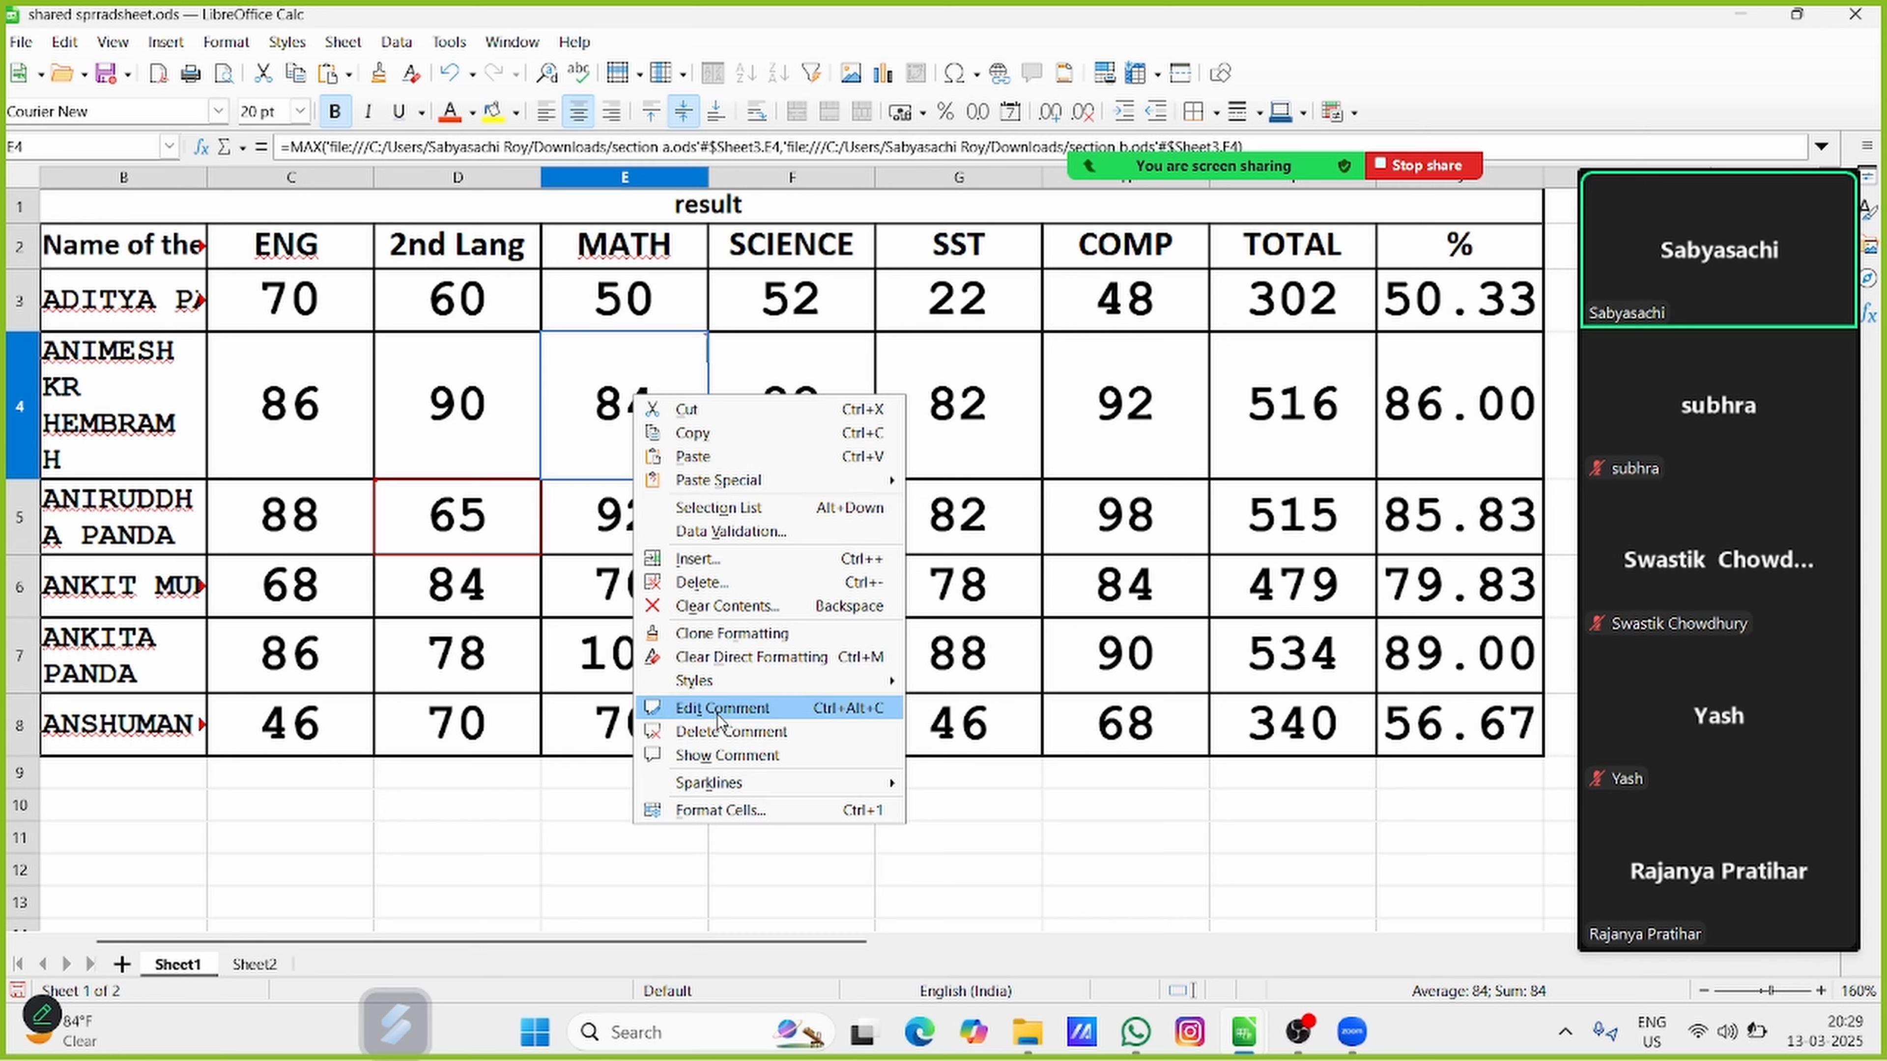
left_click(727, 753)
right_click(609, 326)
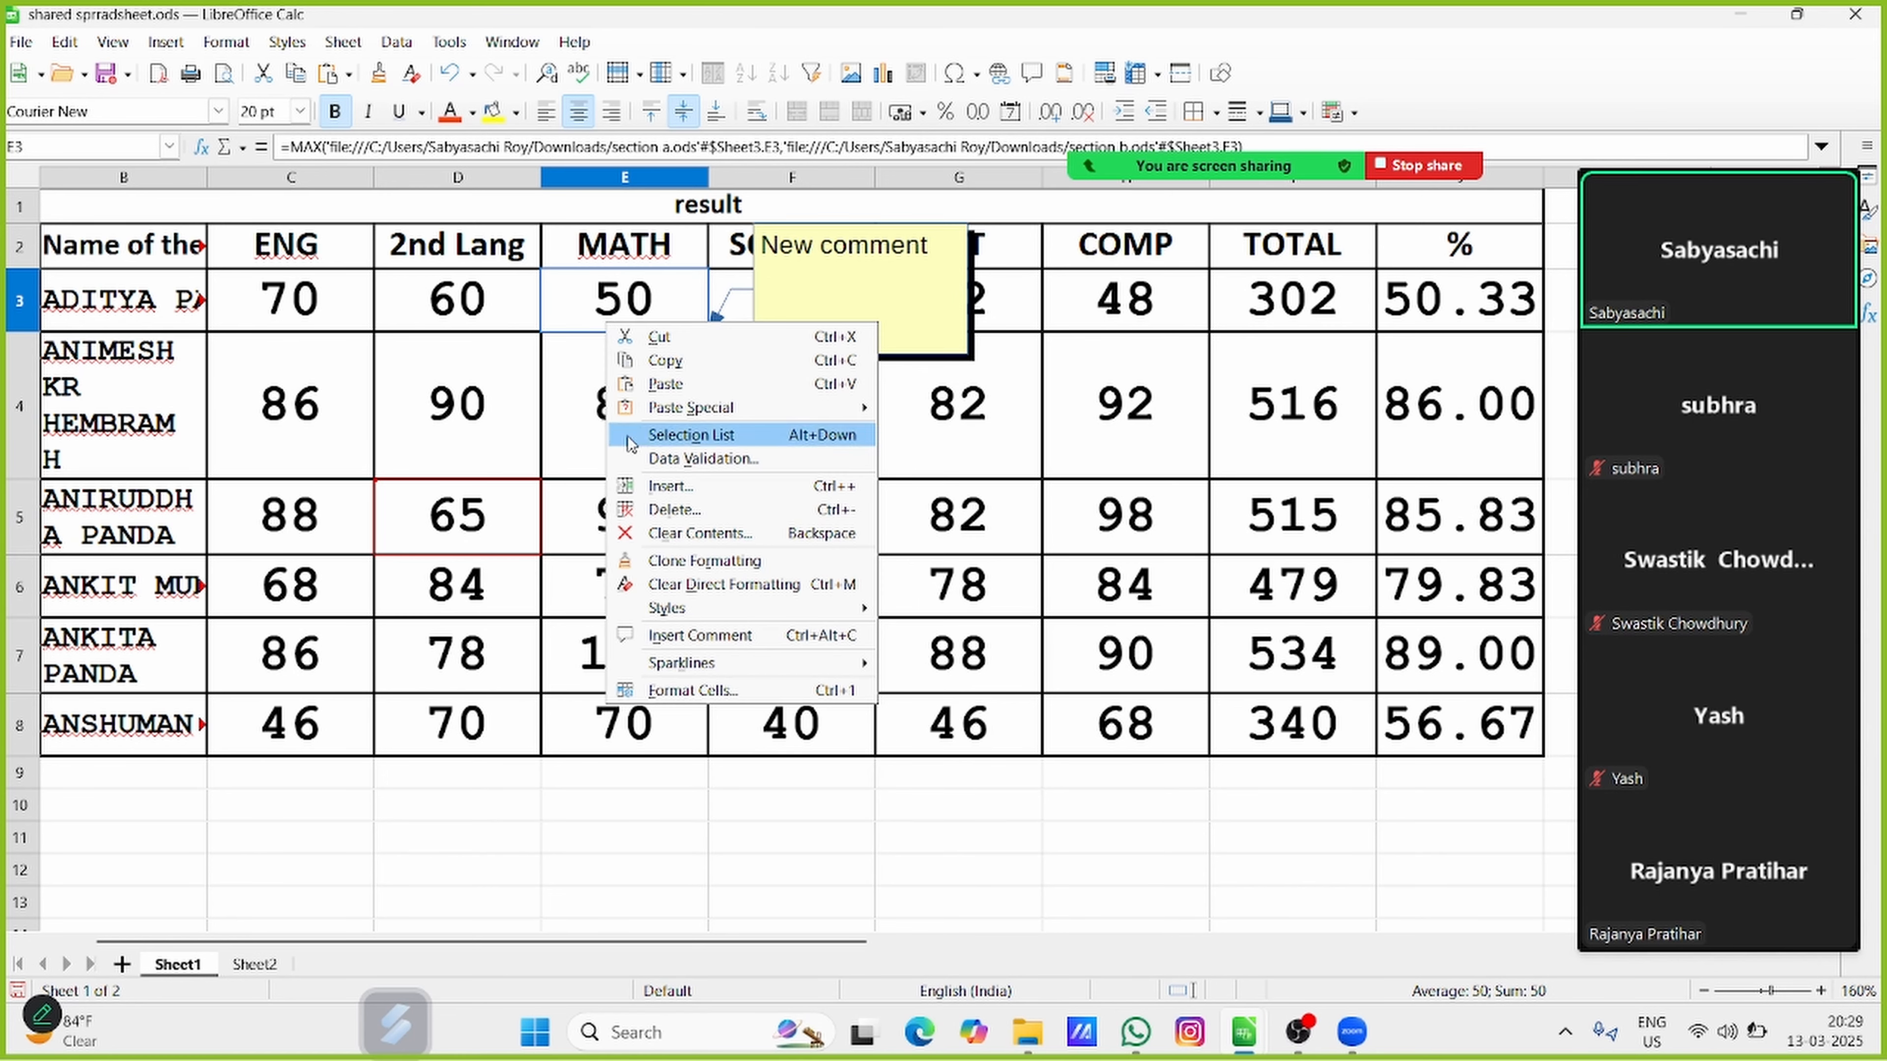
mouse_move(697, 608)
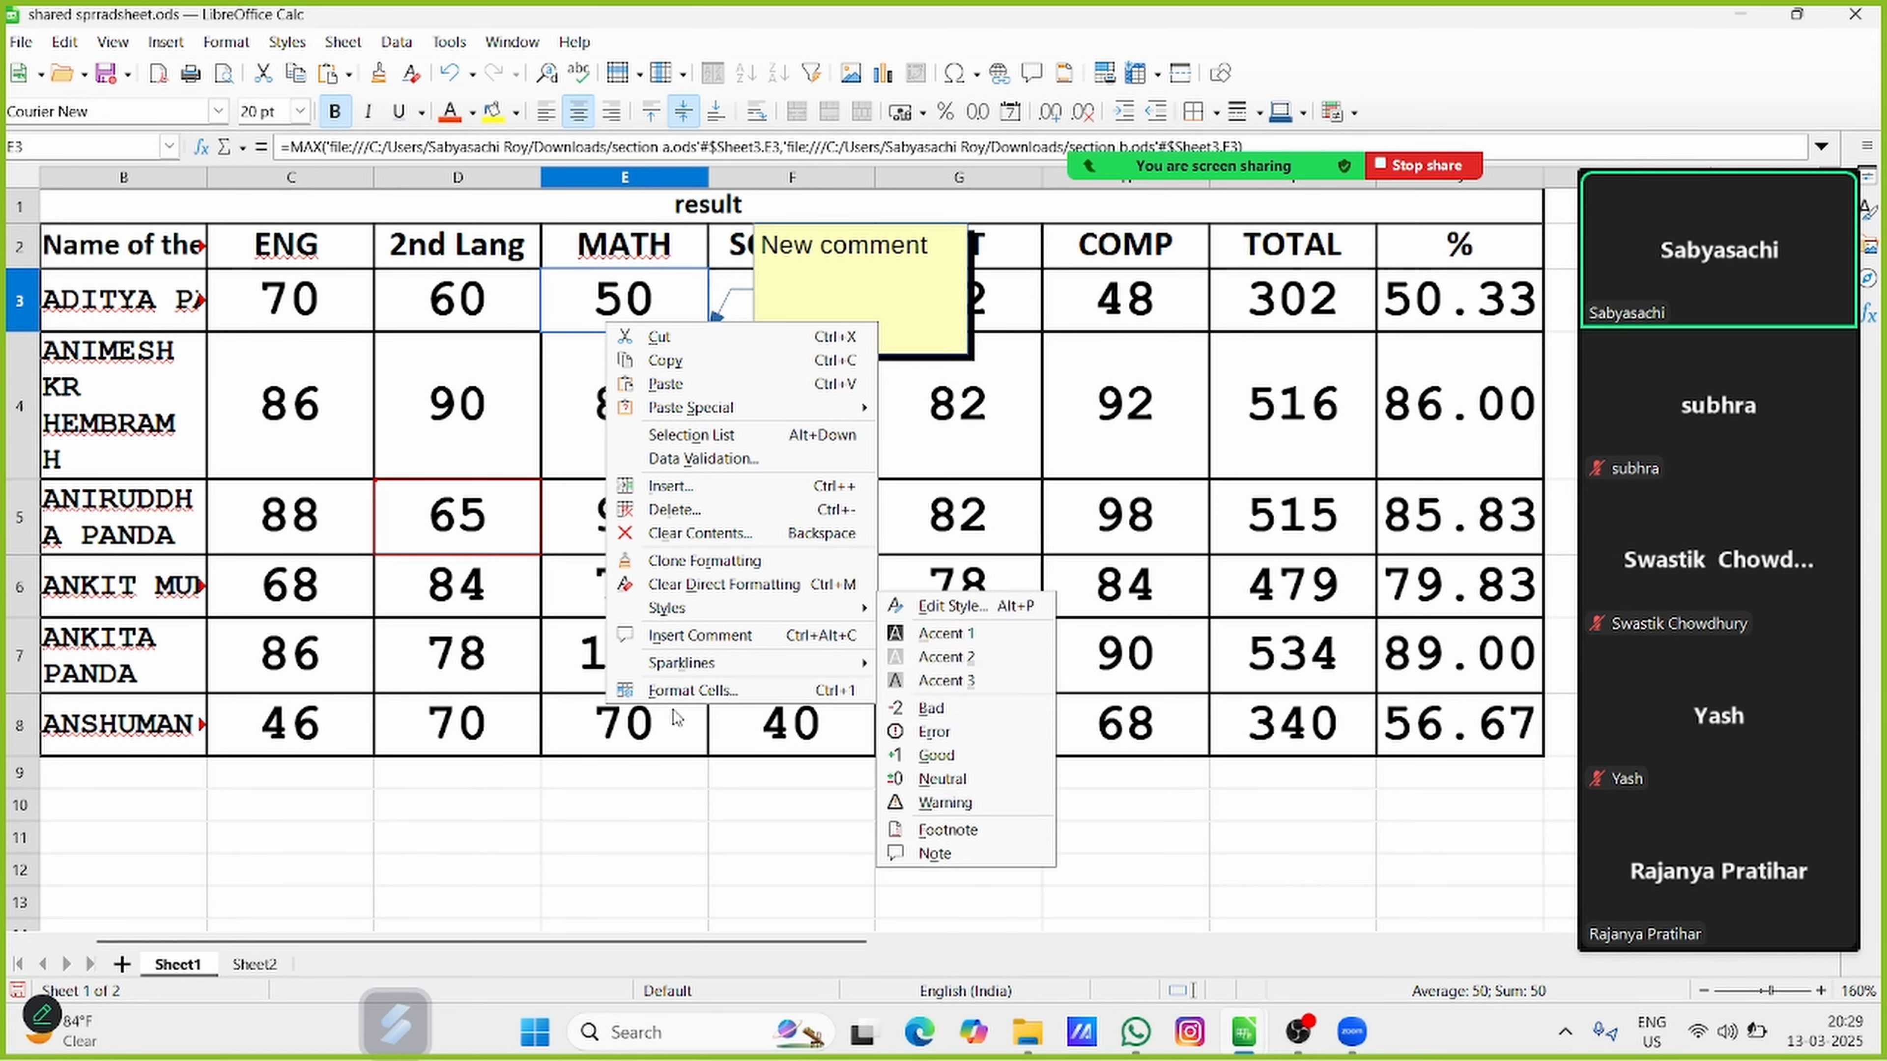
left_click(572, 403)
right_click(639, 398)
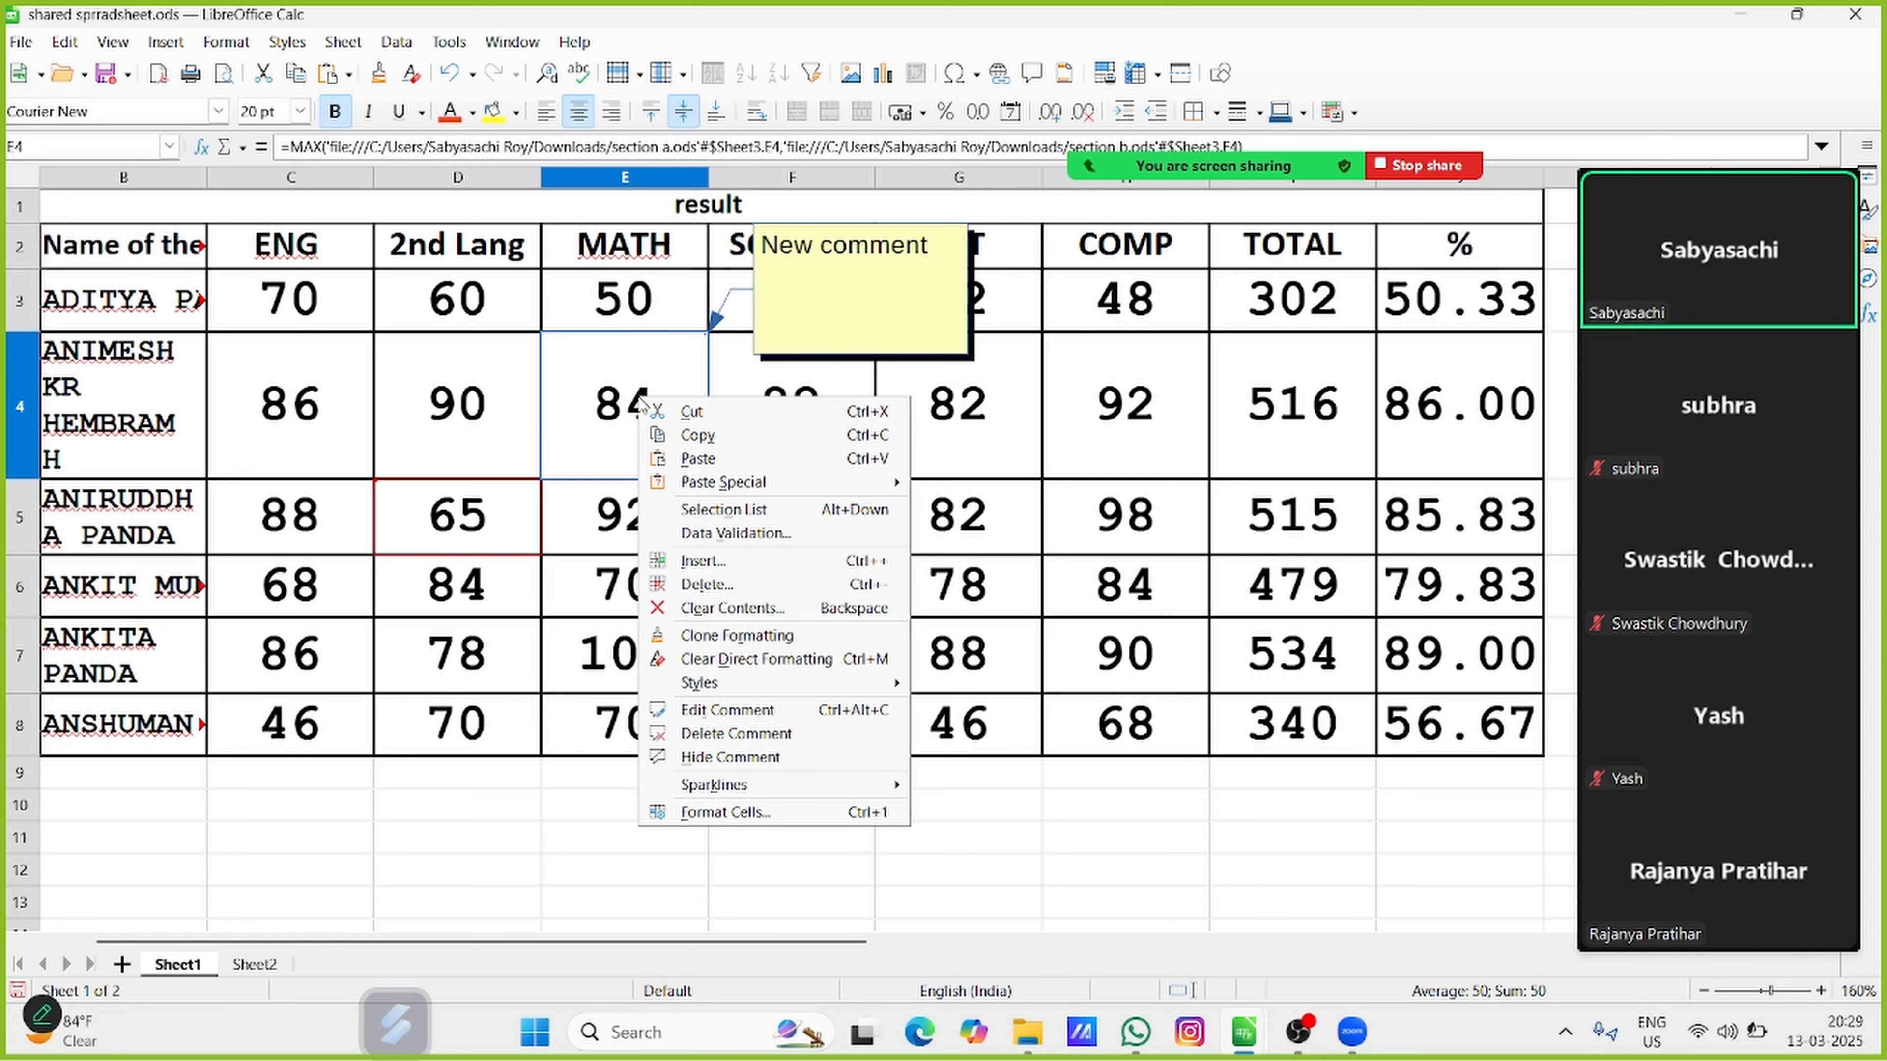
left_click(717, 756)
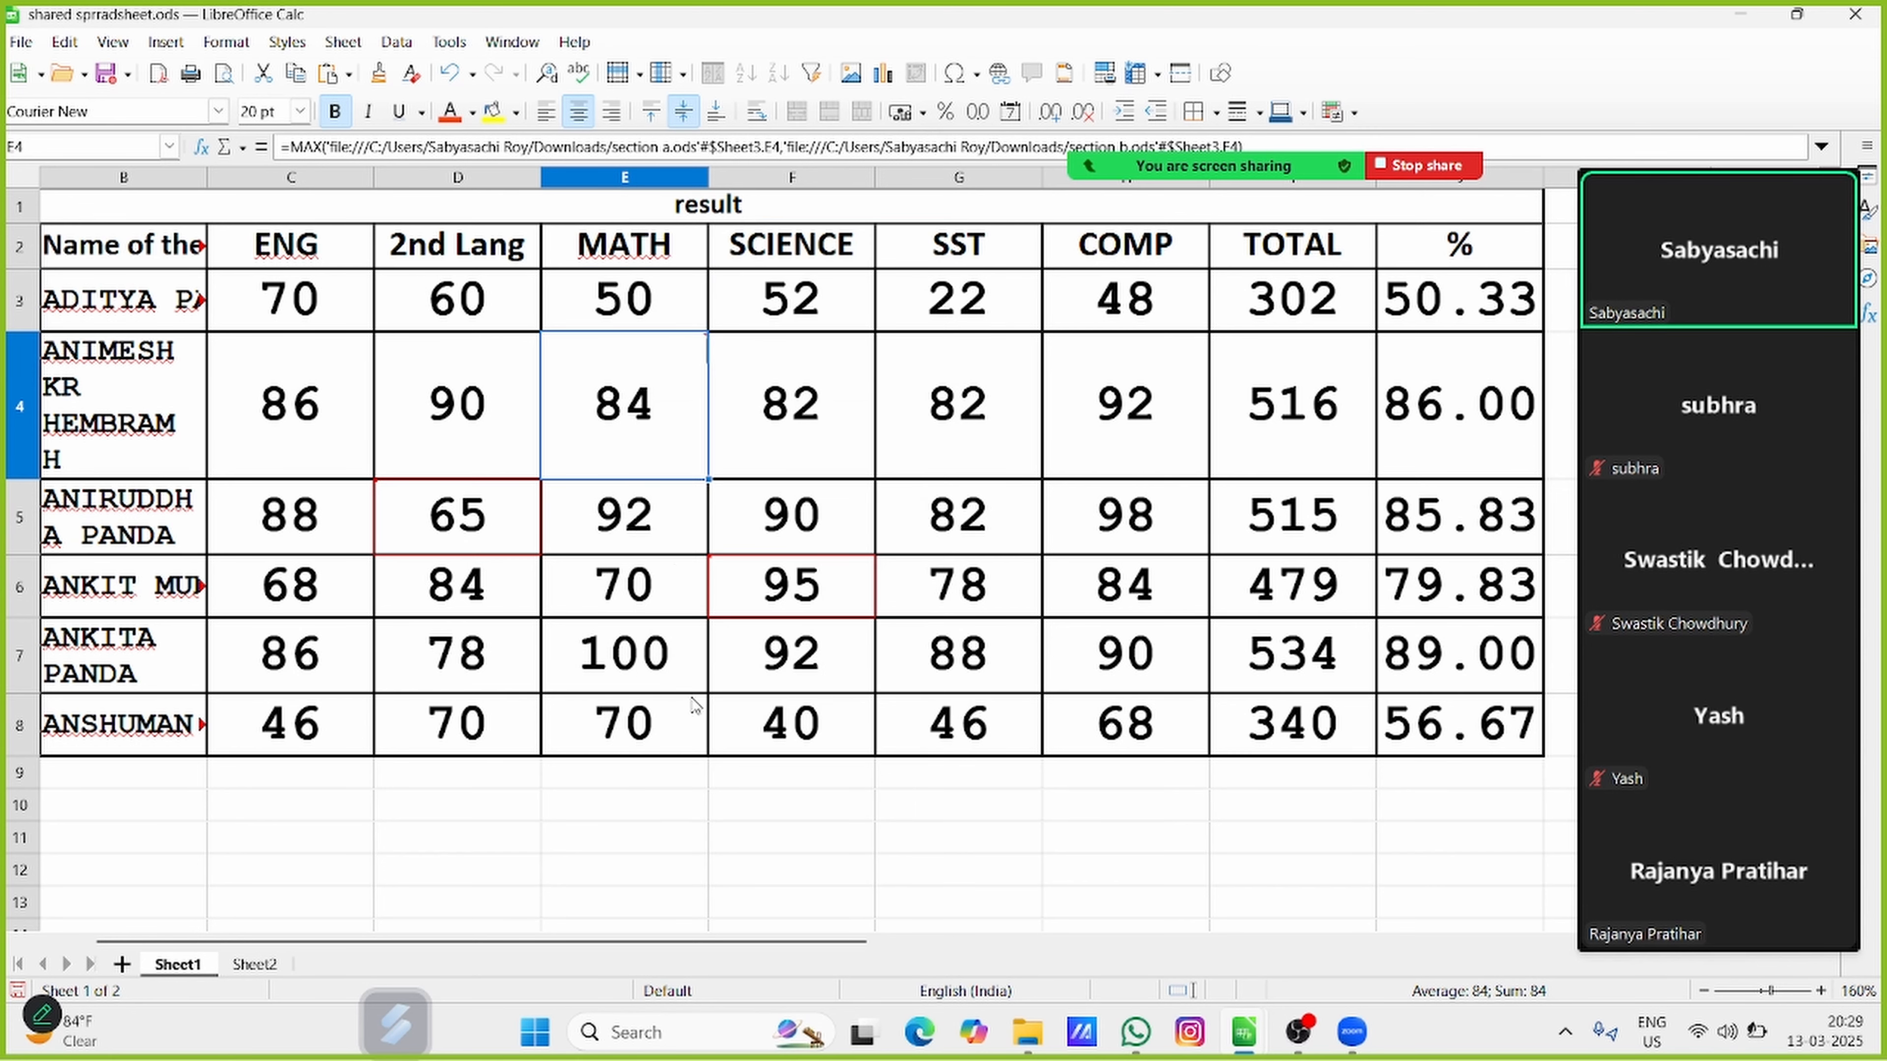
Edit the comment of cell E4, adding "3334" on a line below the existing text
right_click(638, 398)
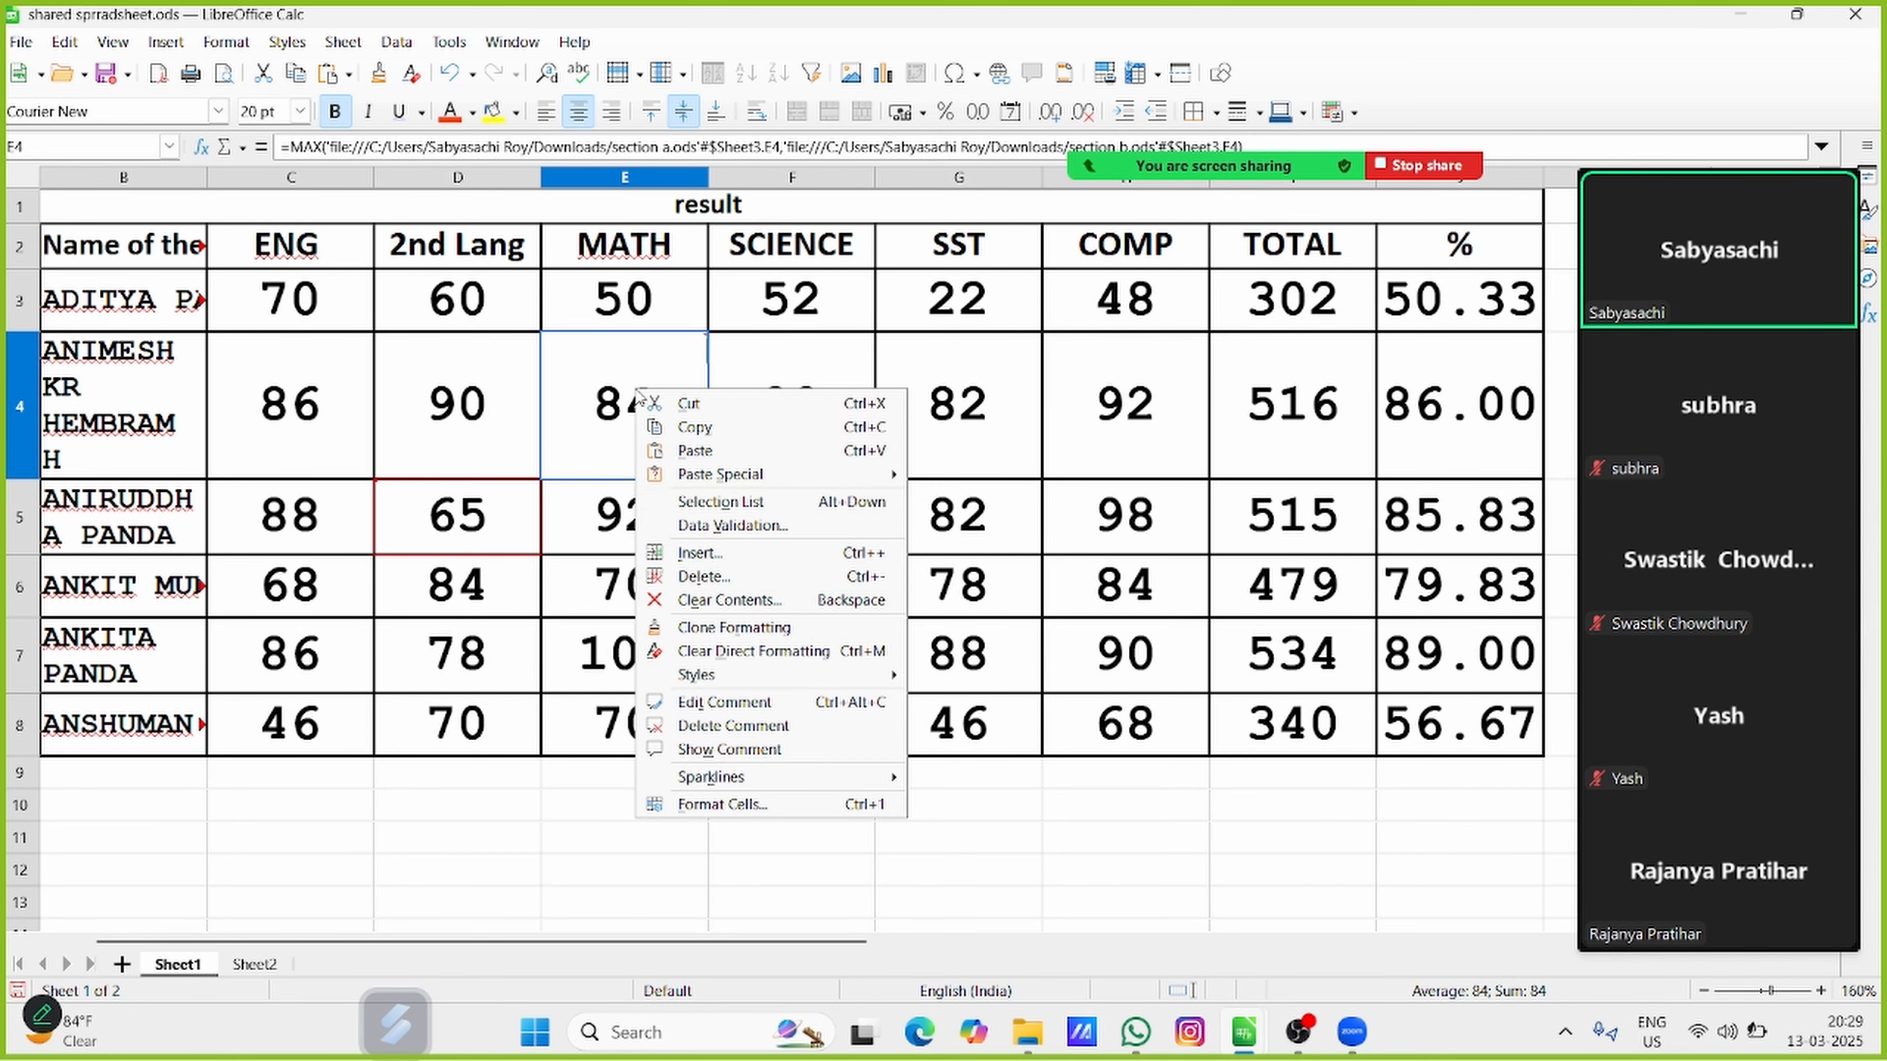
left_click(728, 698)
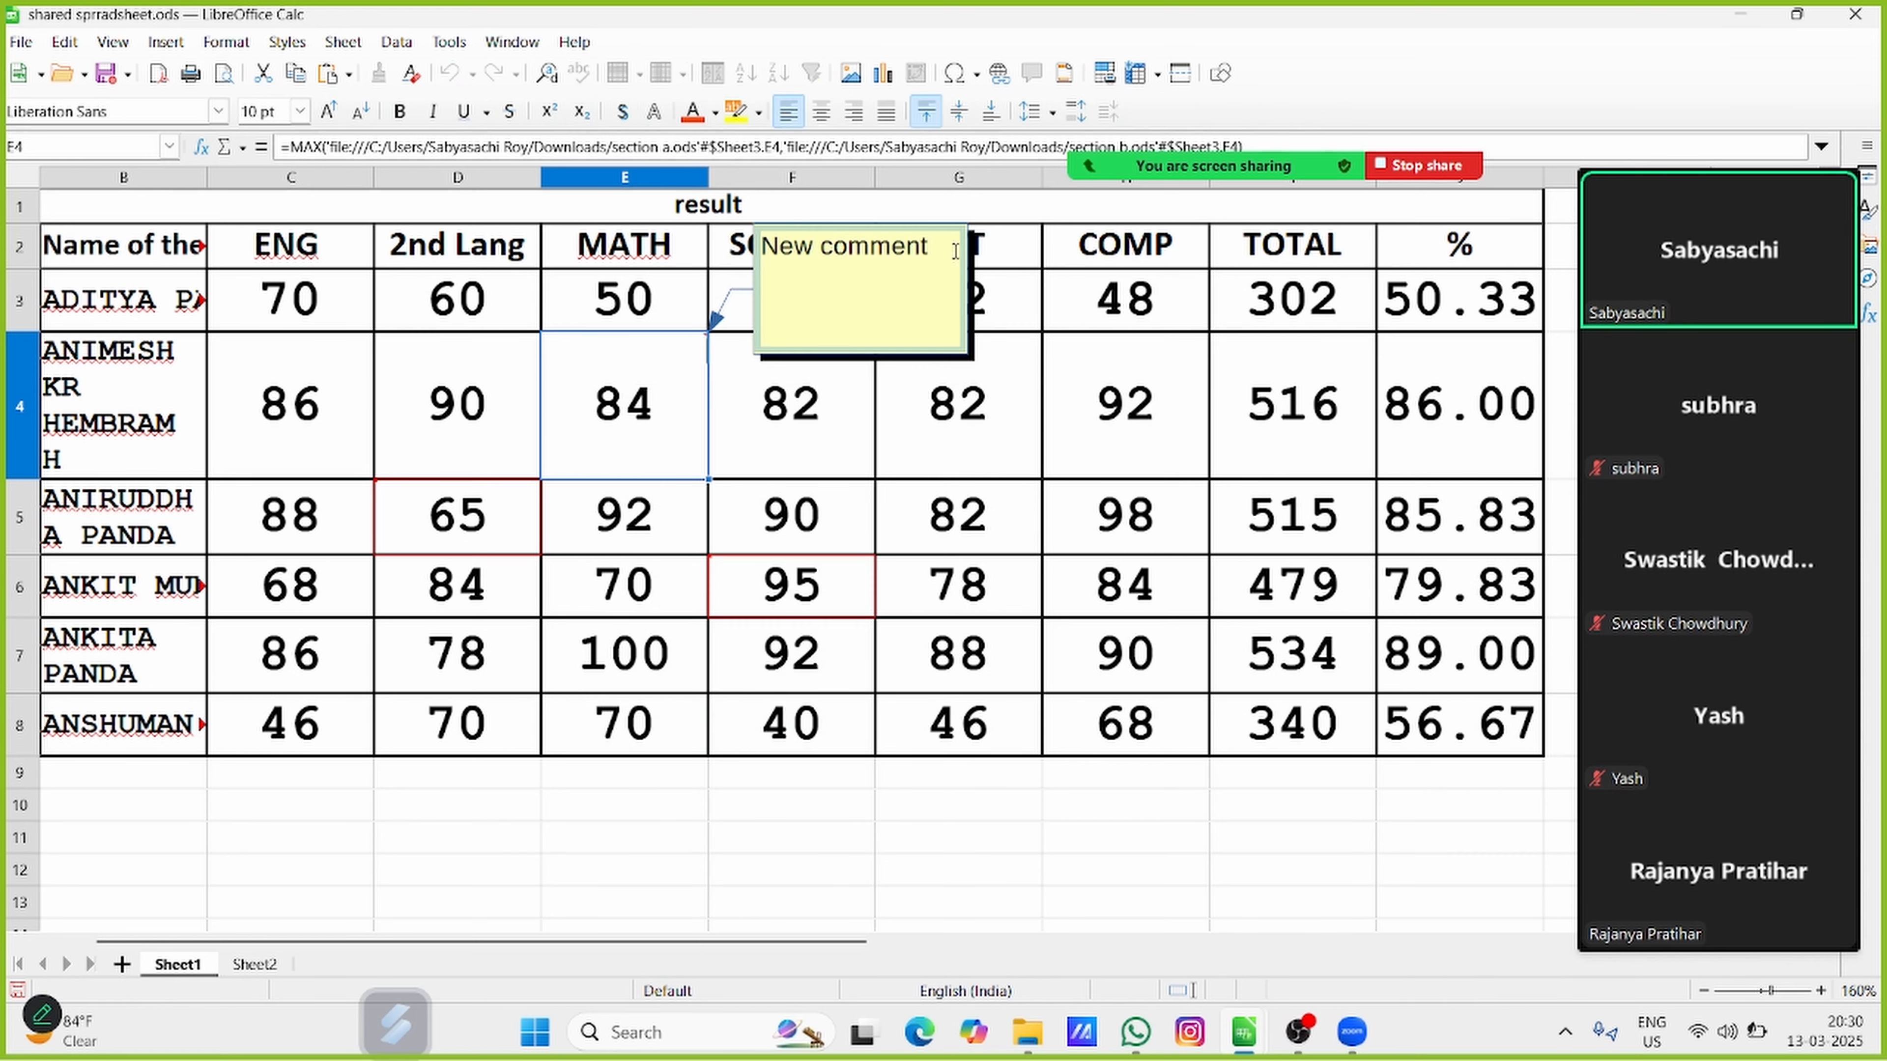
type("33")
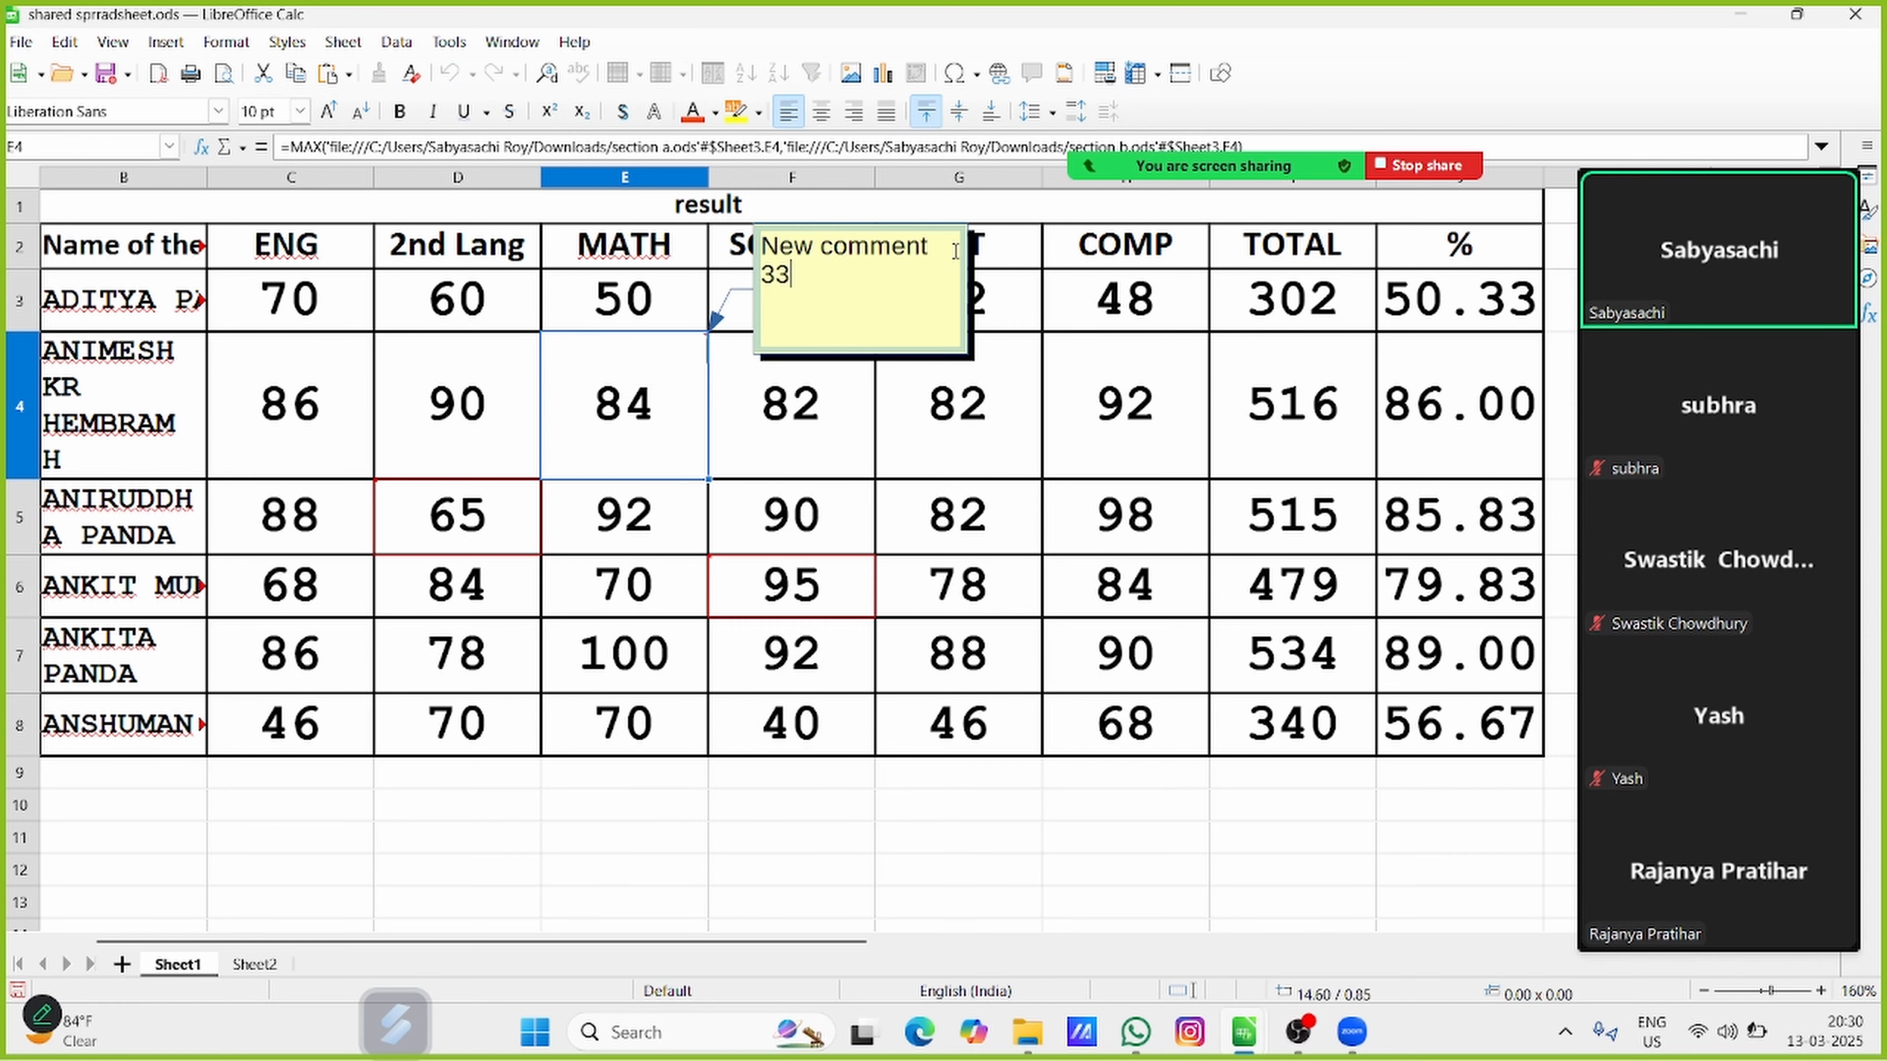
type("34")
key("Return")
left_click(964, 862)
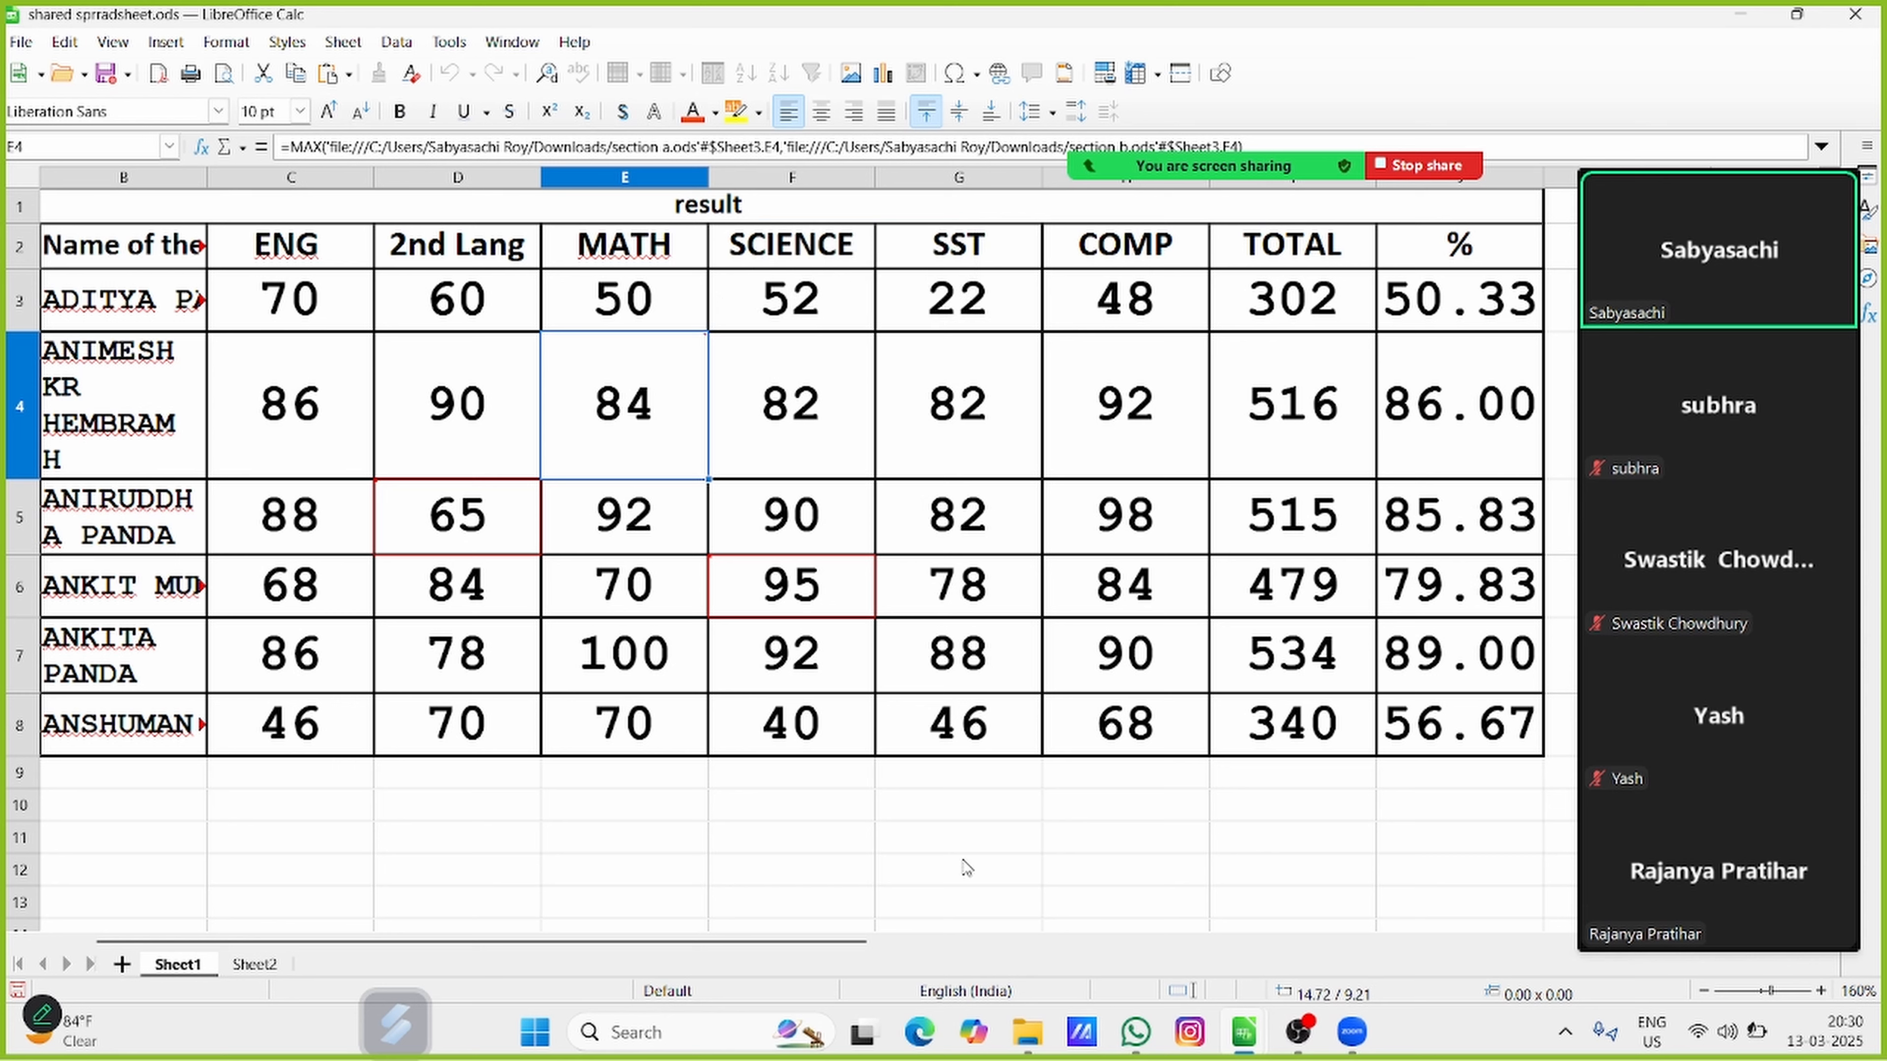
Delete the comment from MATH cell E4
right_click(632, 329)
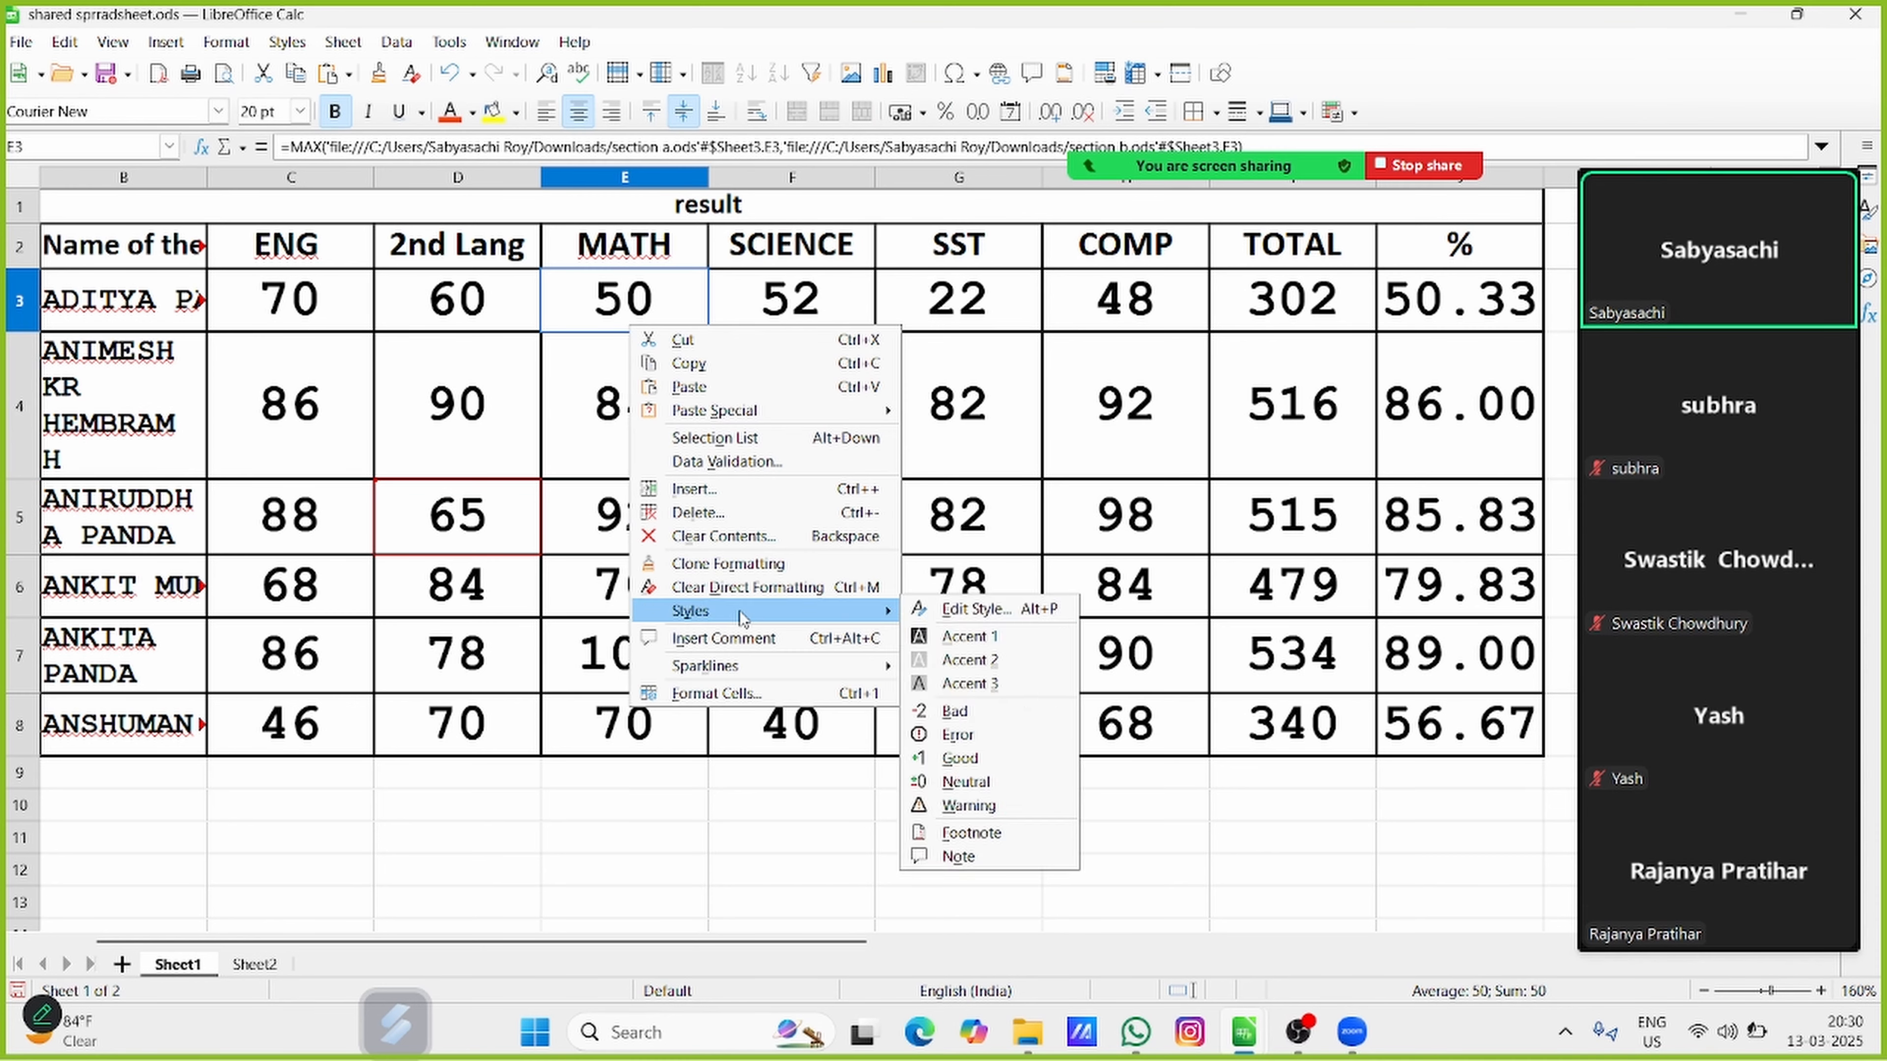
left_click(572, 359)
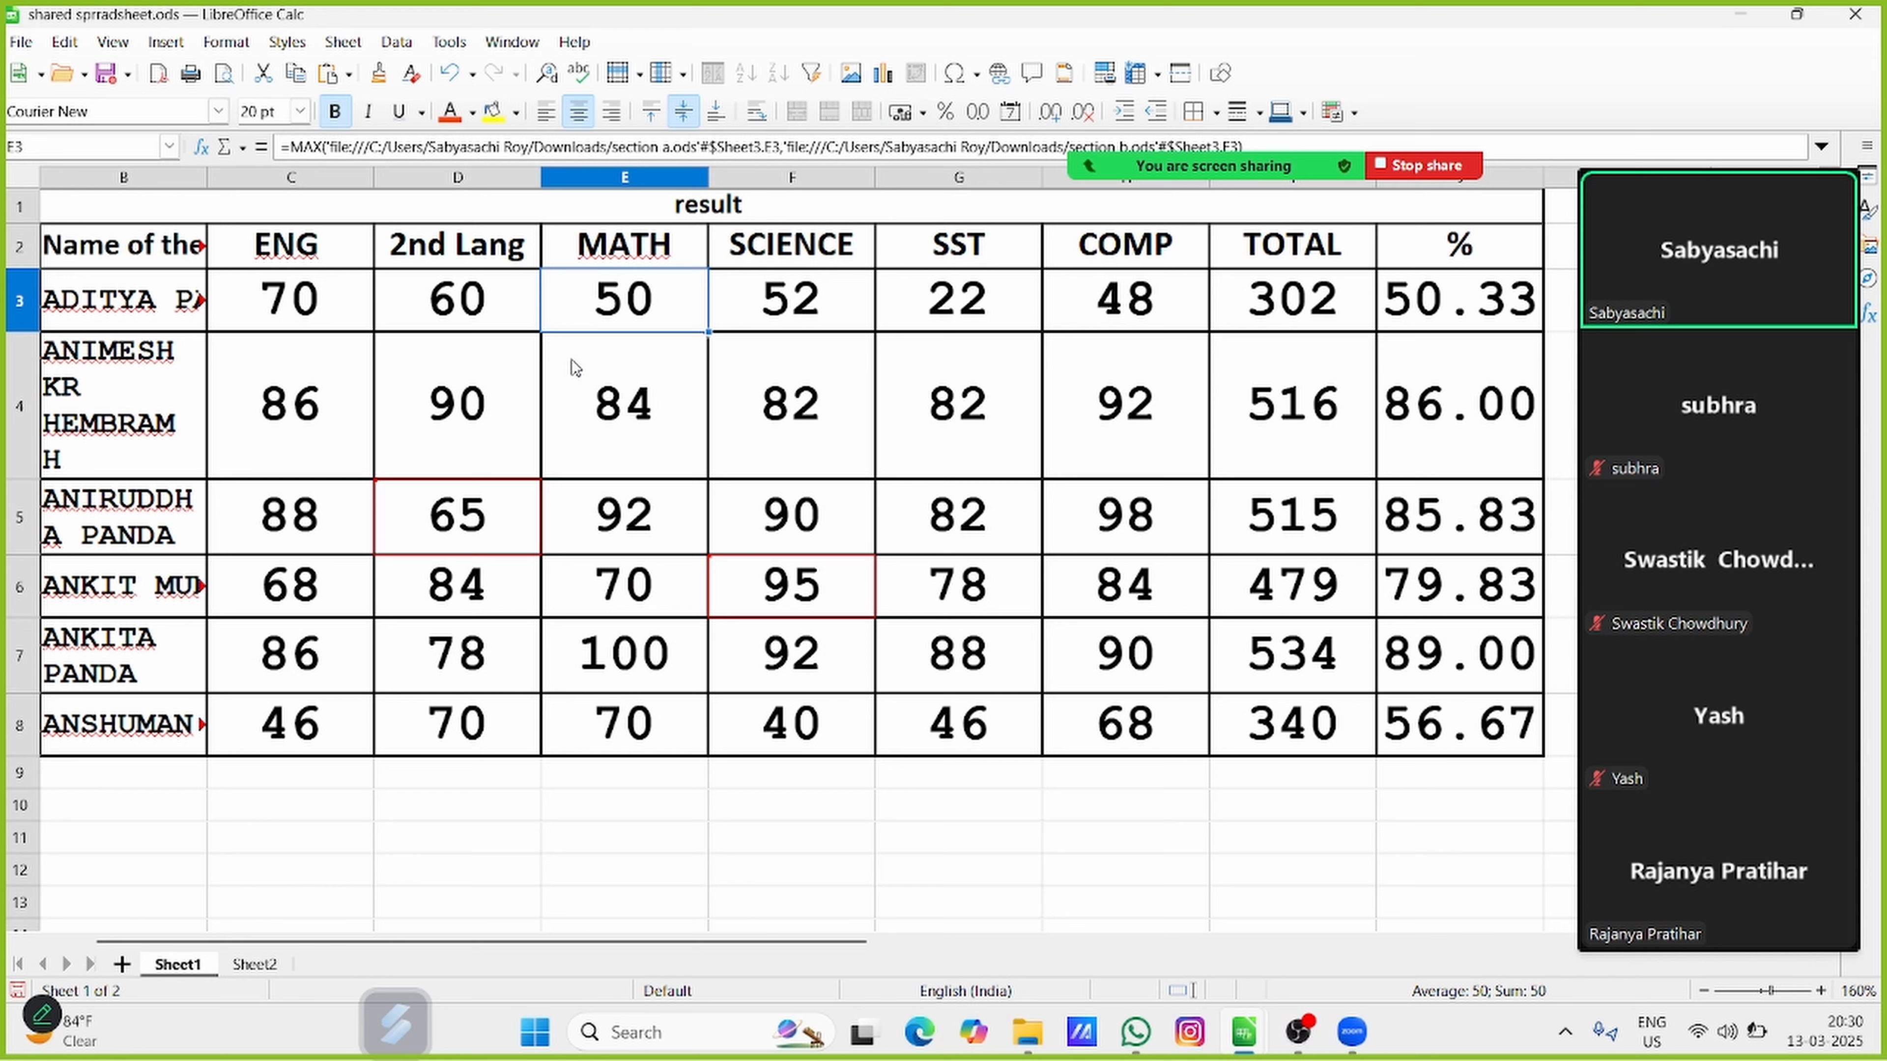
right_click(584, 403)
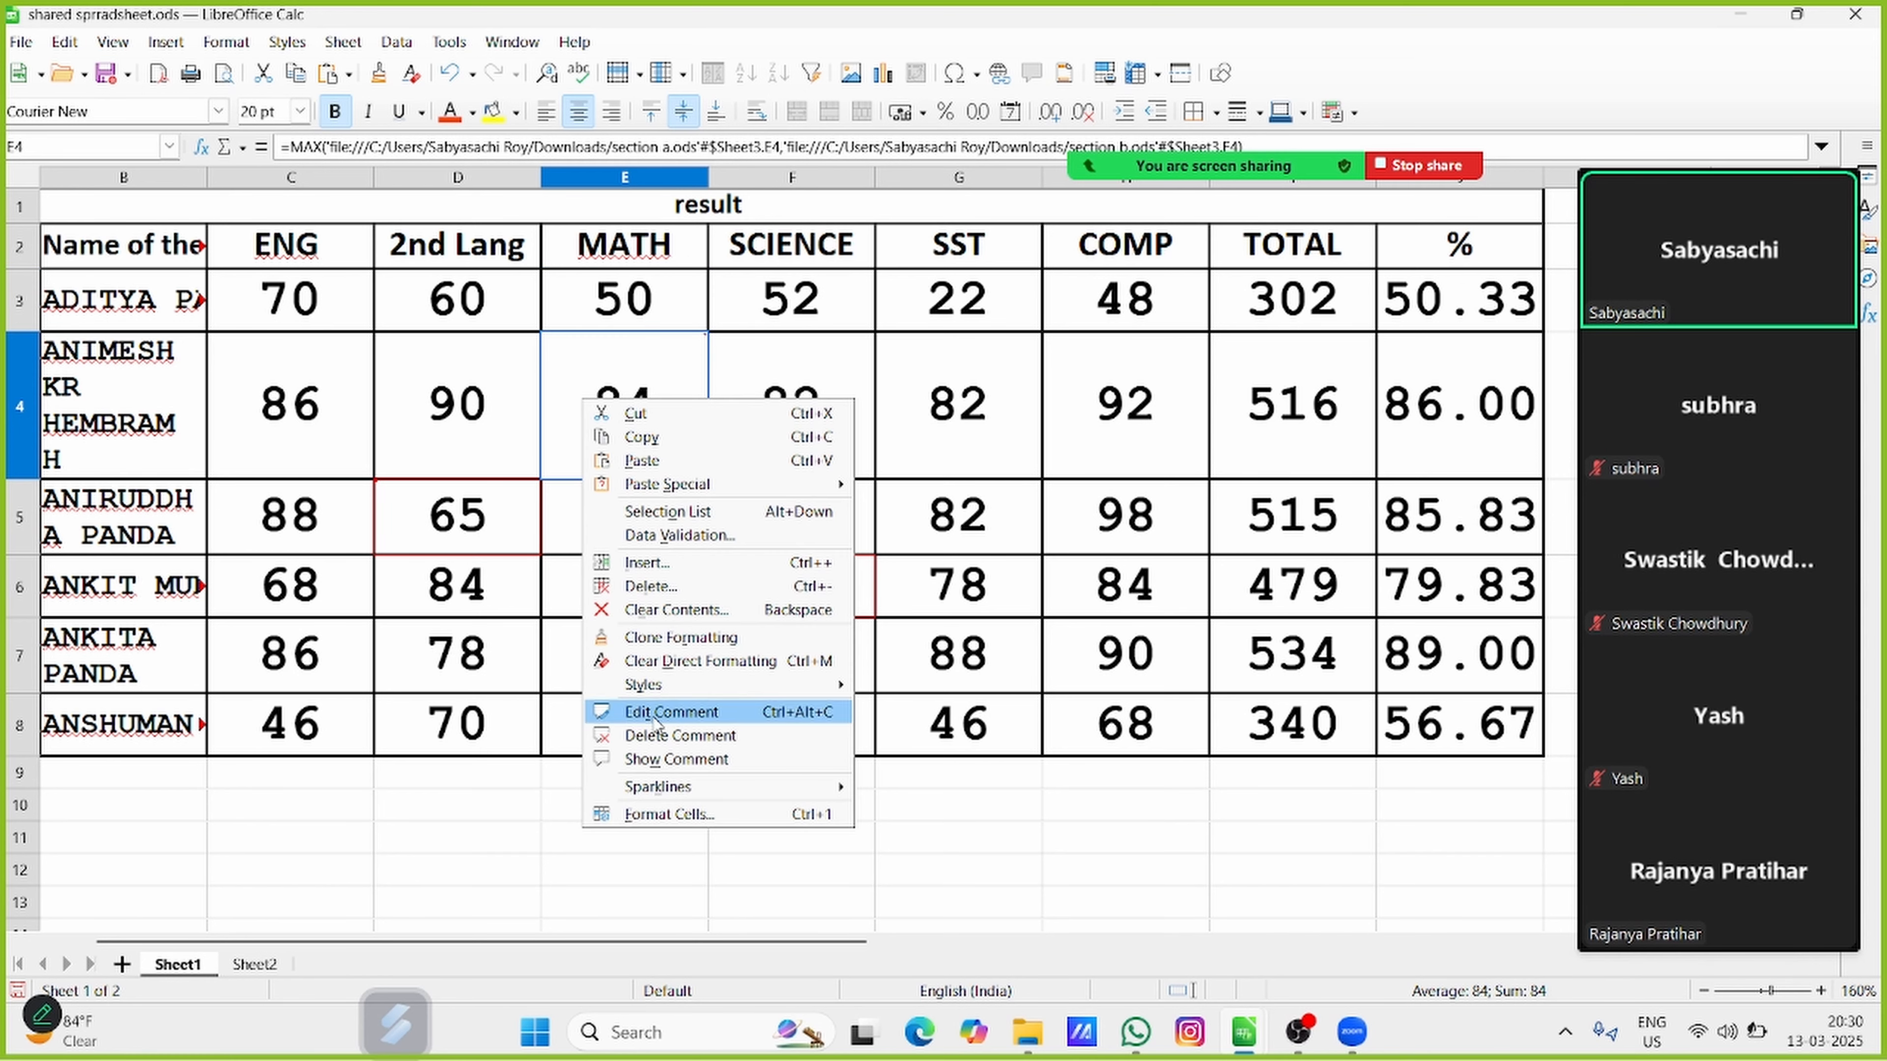
left_click(670, 743)
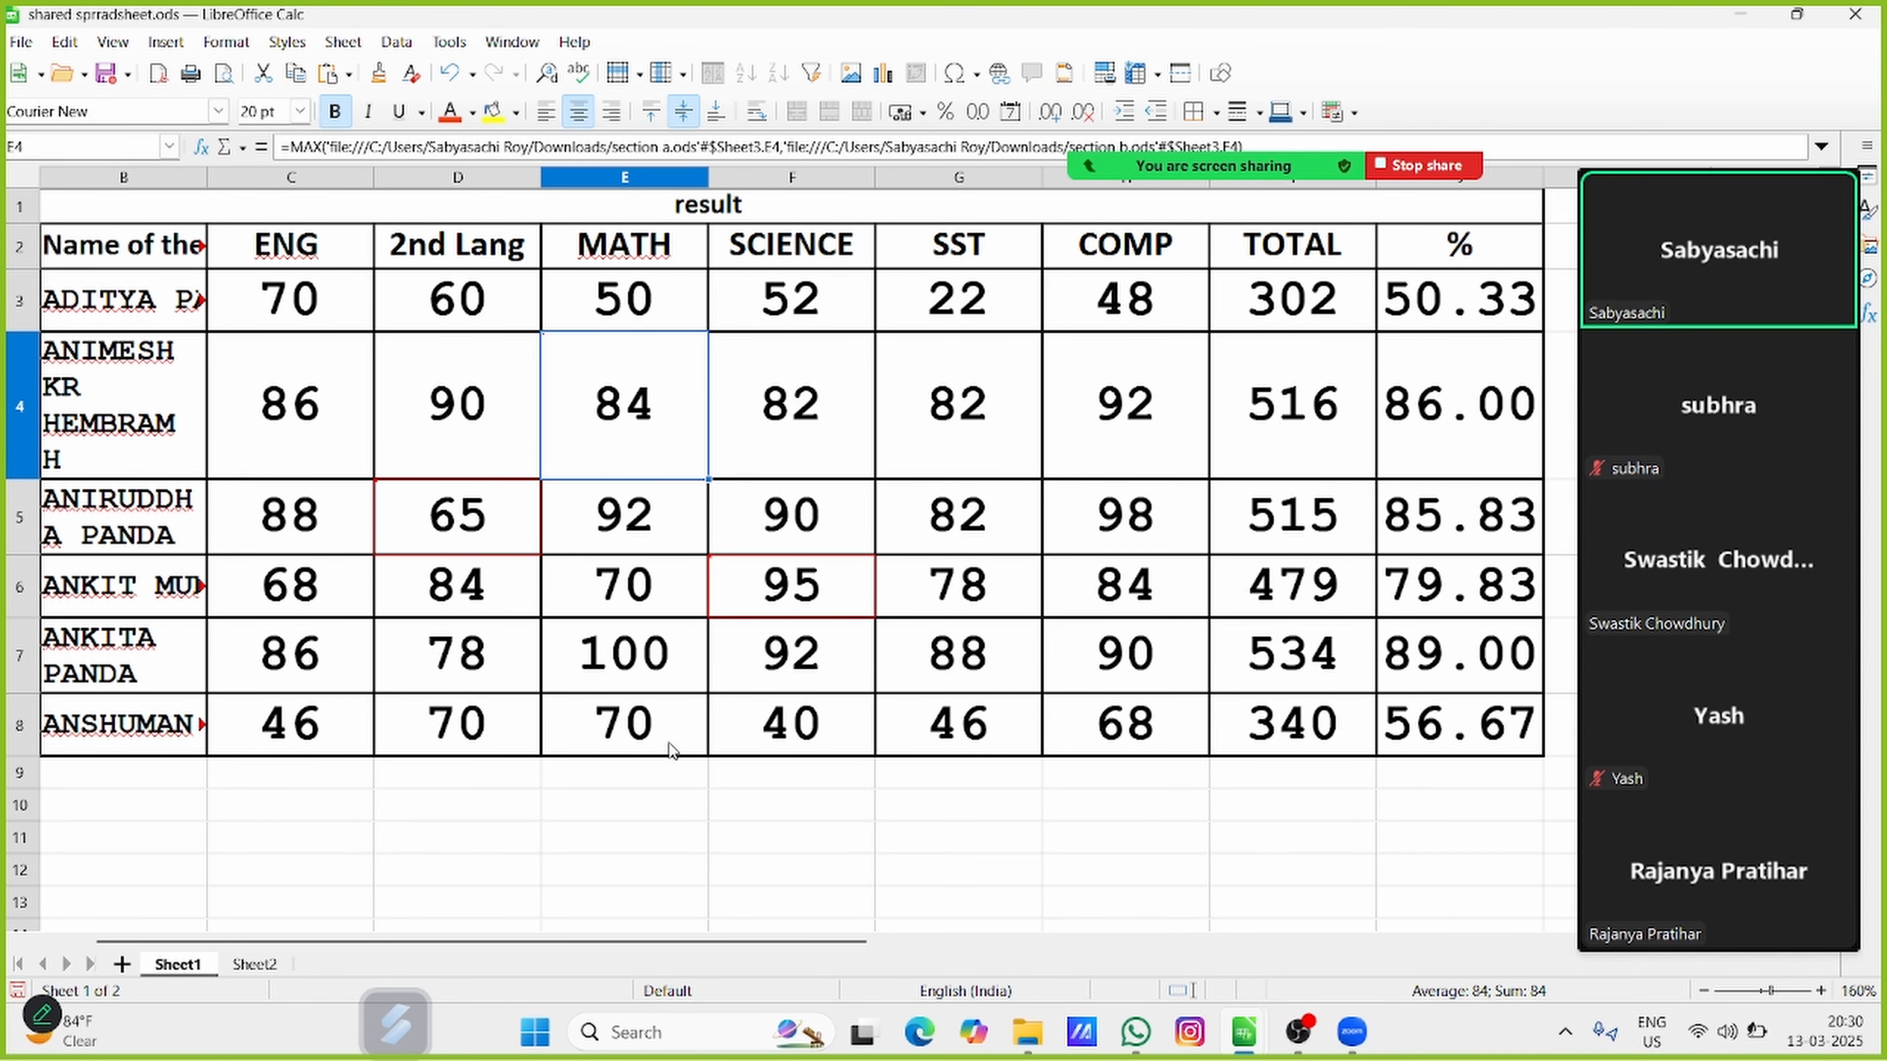
Examine the tracked-change note and border of cell E4, dismissing the meeting time reminder
left_click(811, 358)
left_click(588, 400)
mouse_move(648, 428)
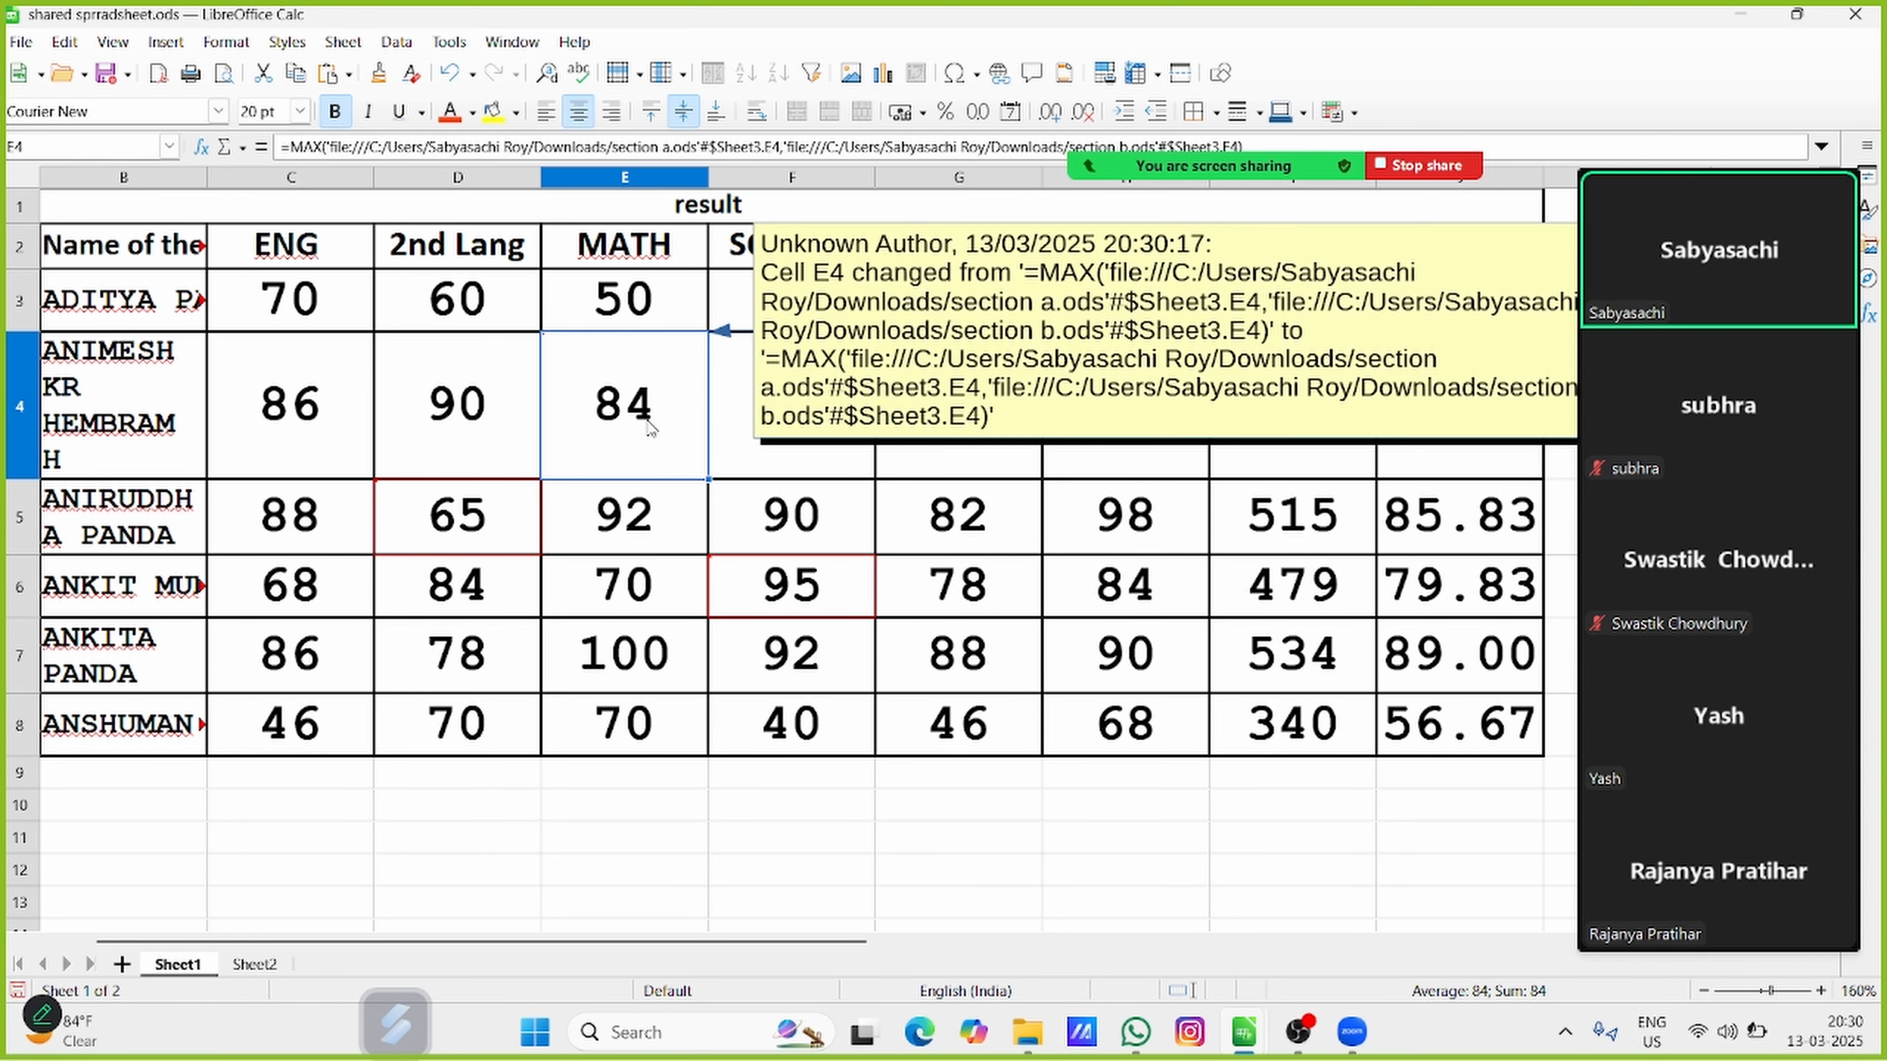
left_click(724, 808)
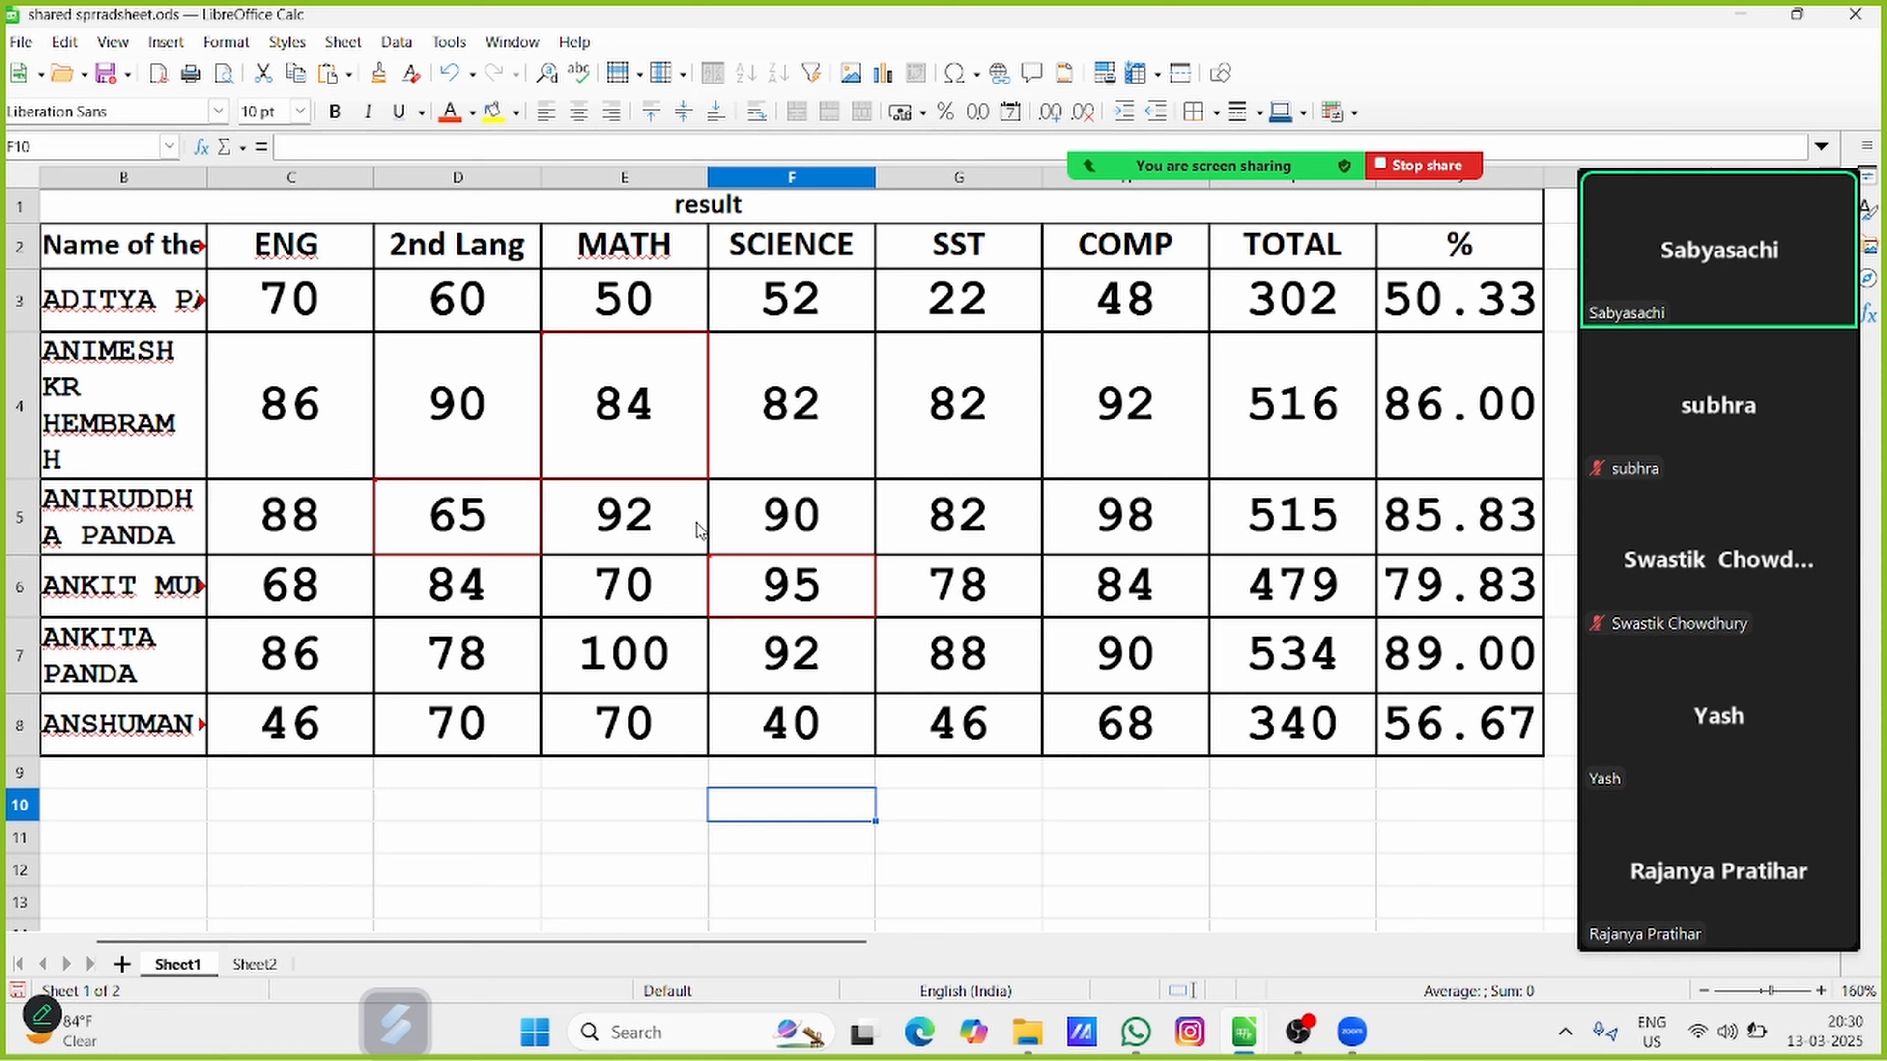
left_click(653, 402)
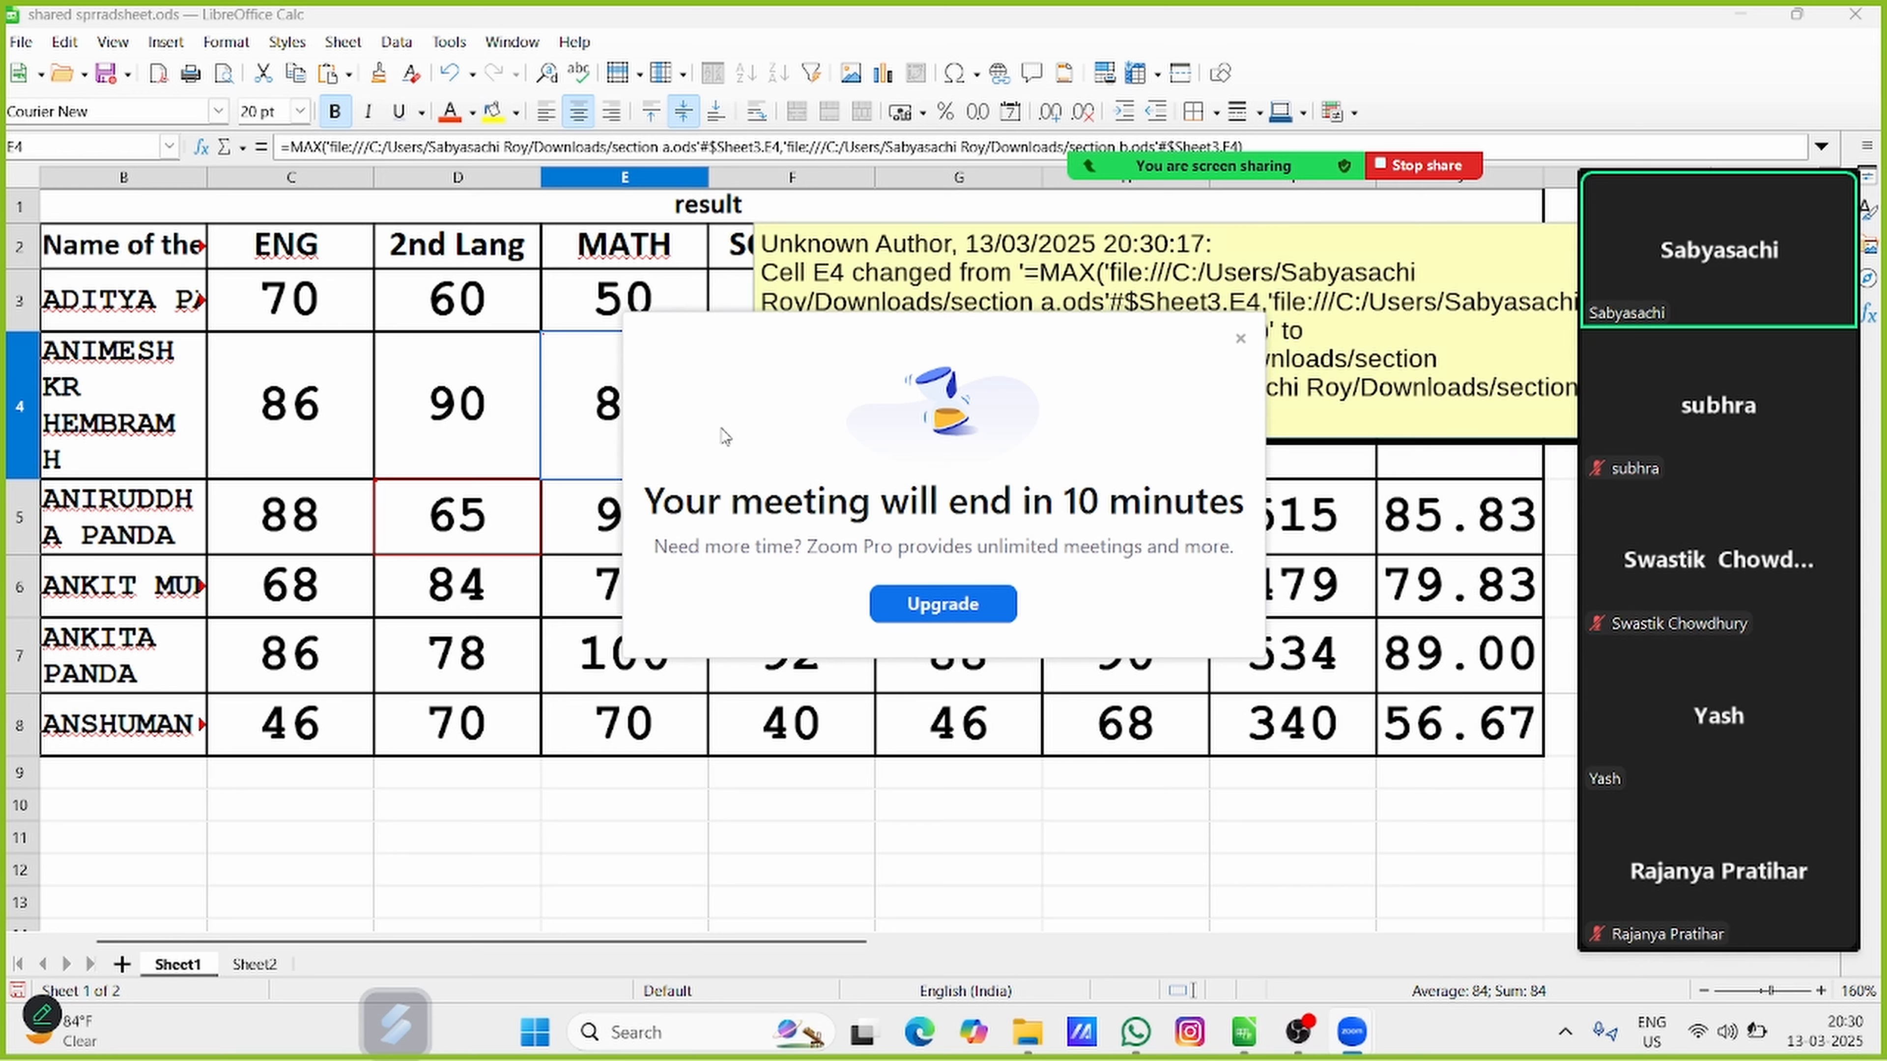
left_click(1240, 338)
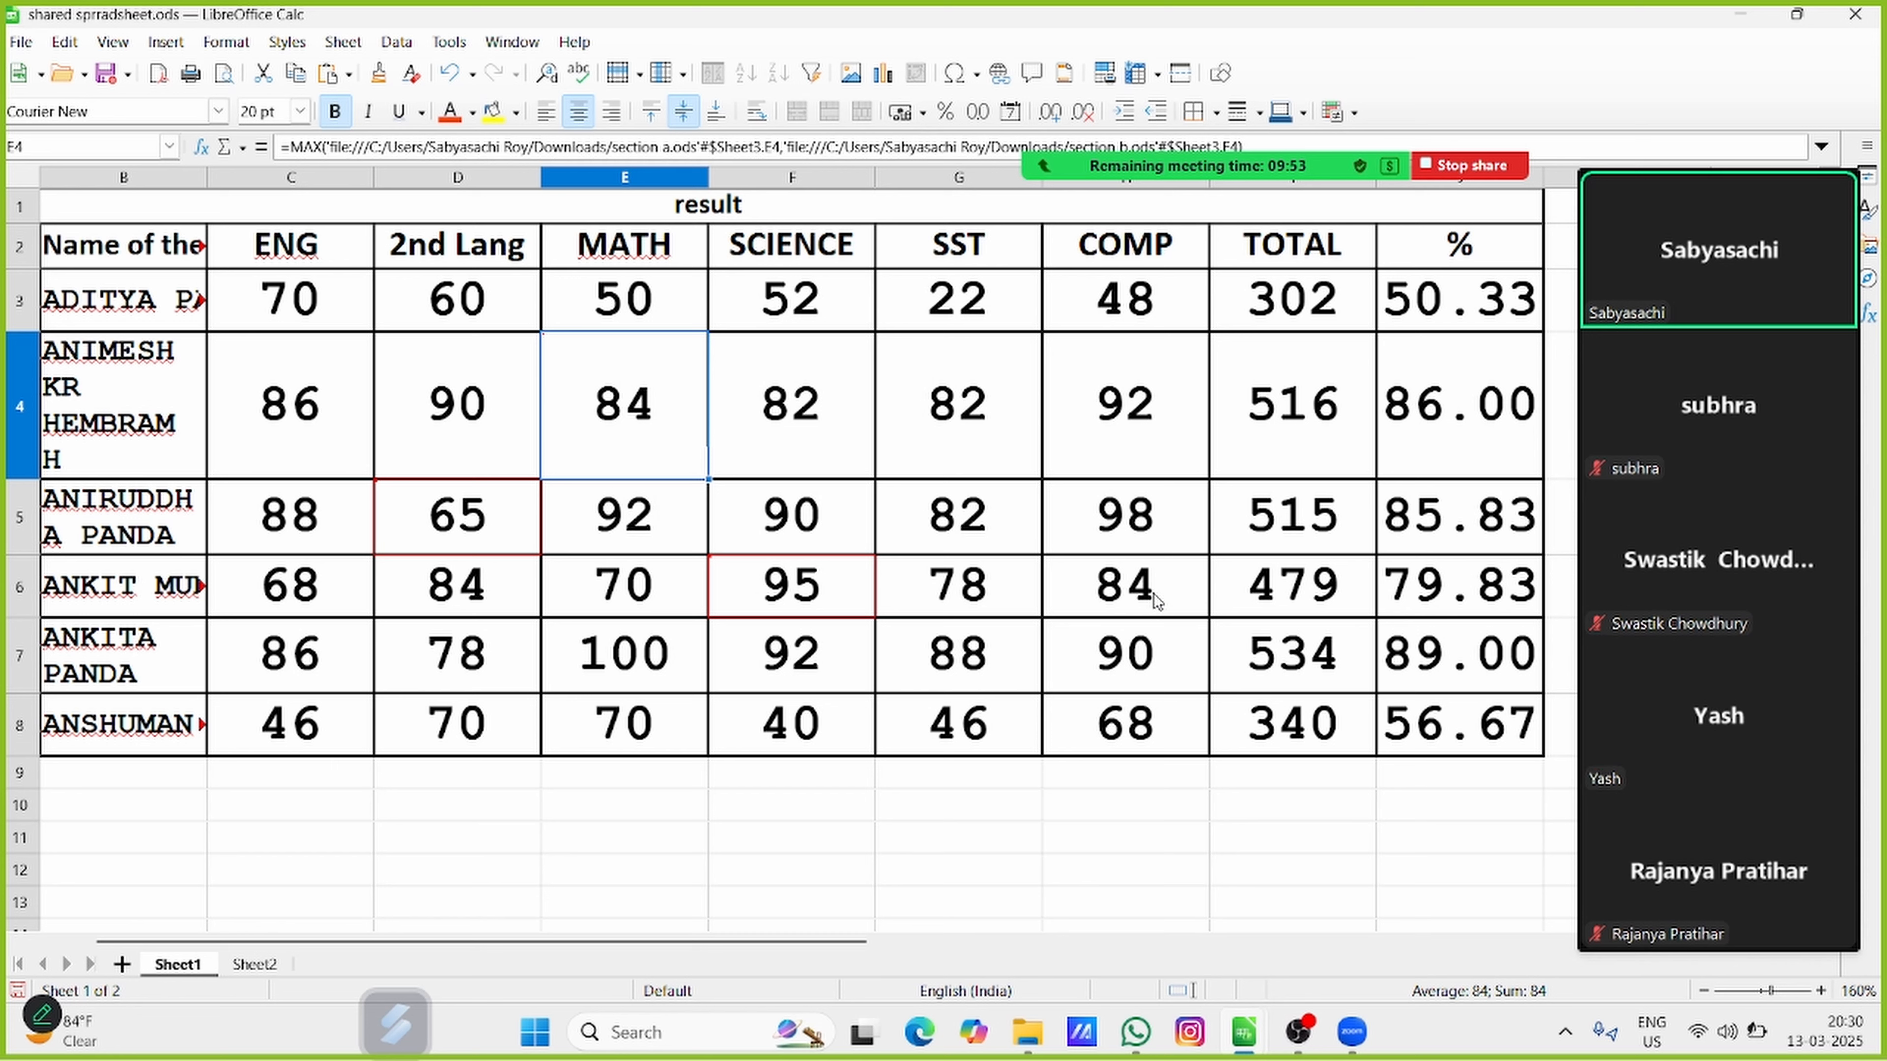
left_click(831, 855)
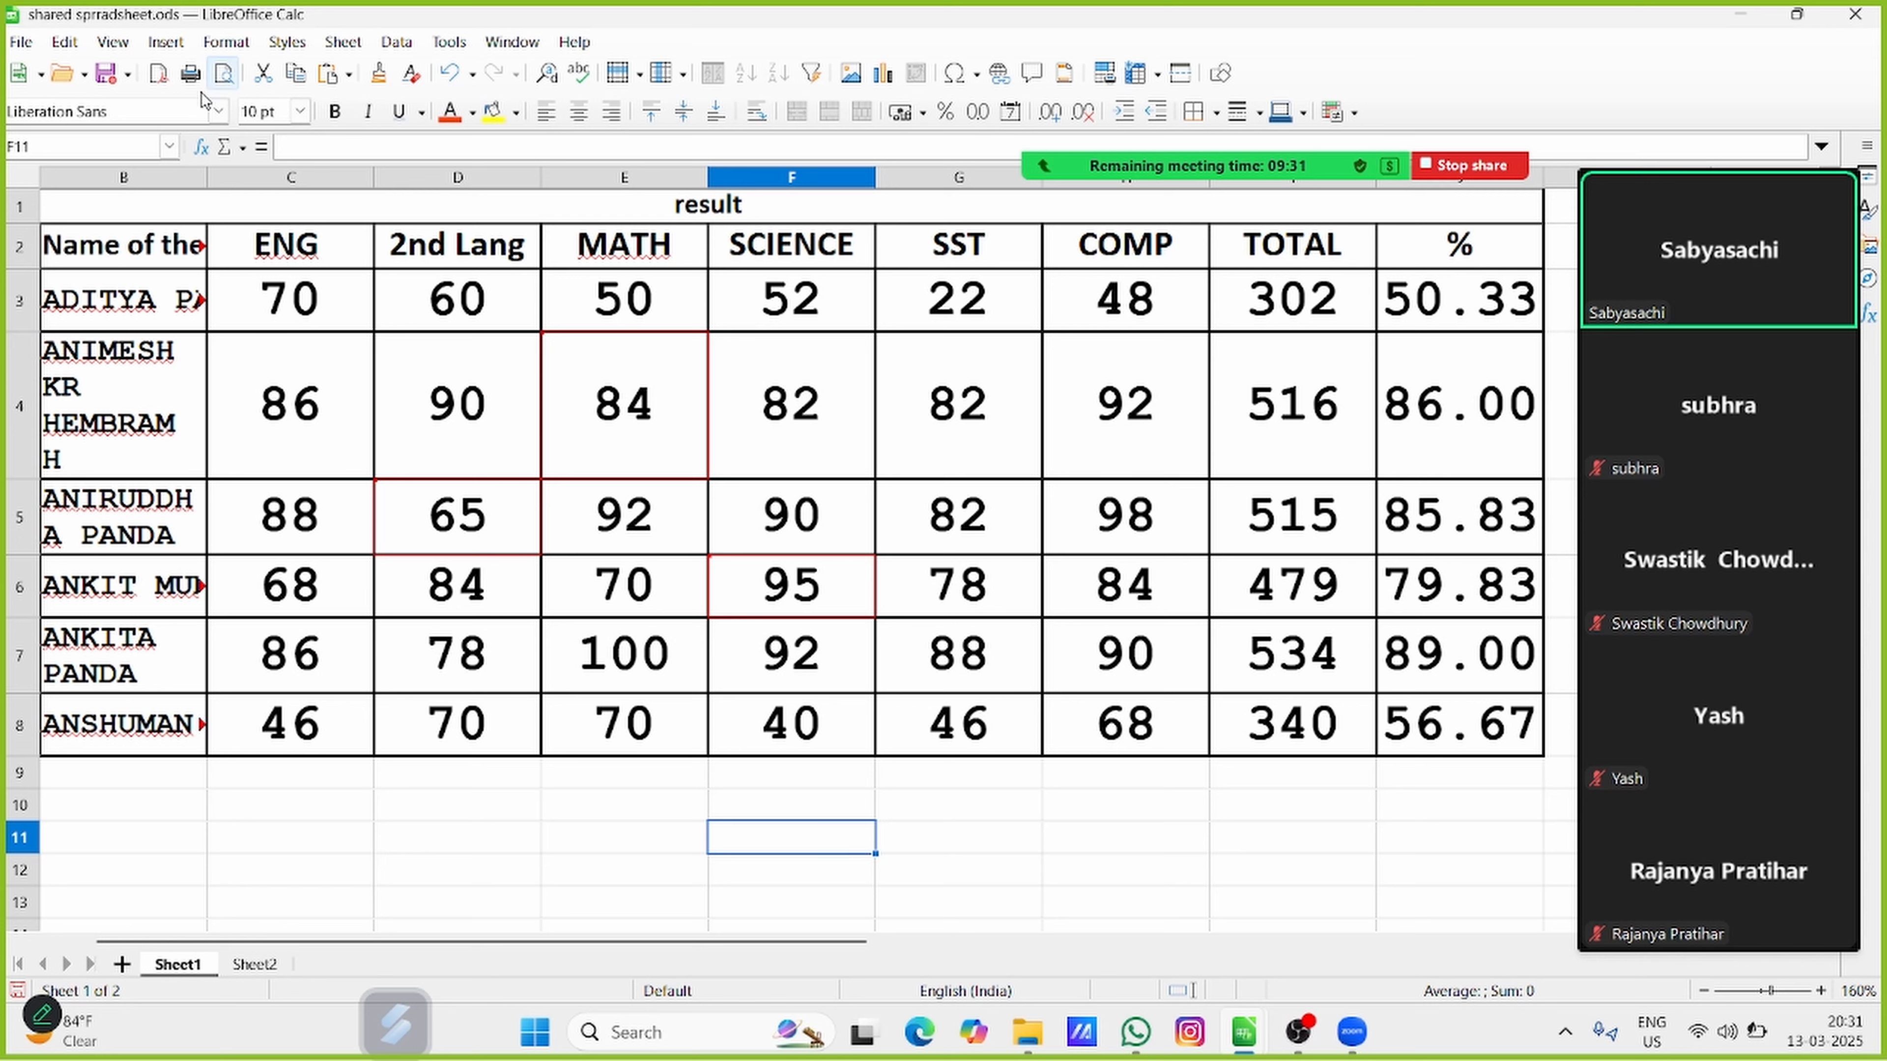
Open the list of tracked changes and compare its entries with the marked cells D5, F6 and E4 on the sheet
left_click(65, 42)
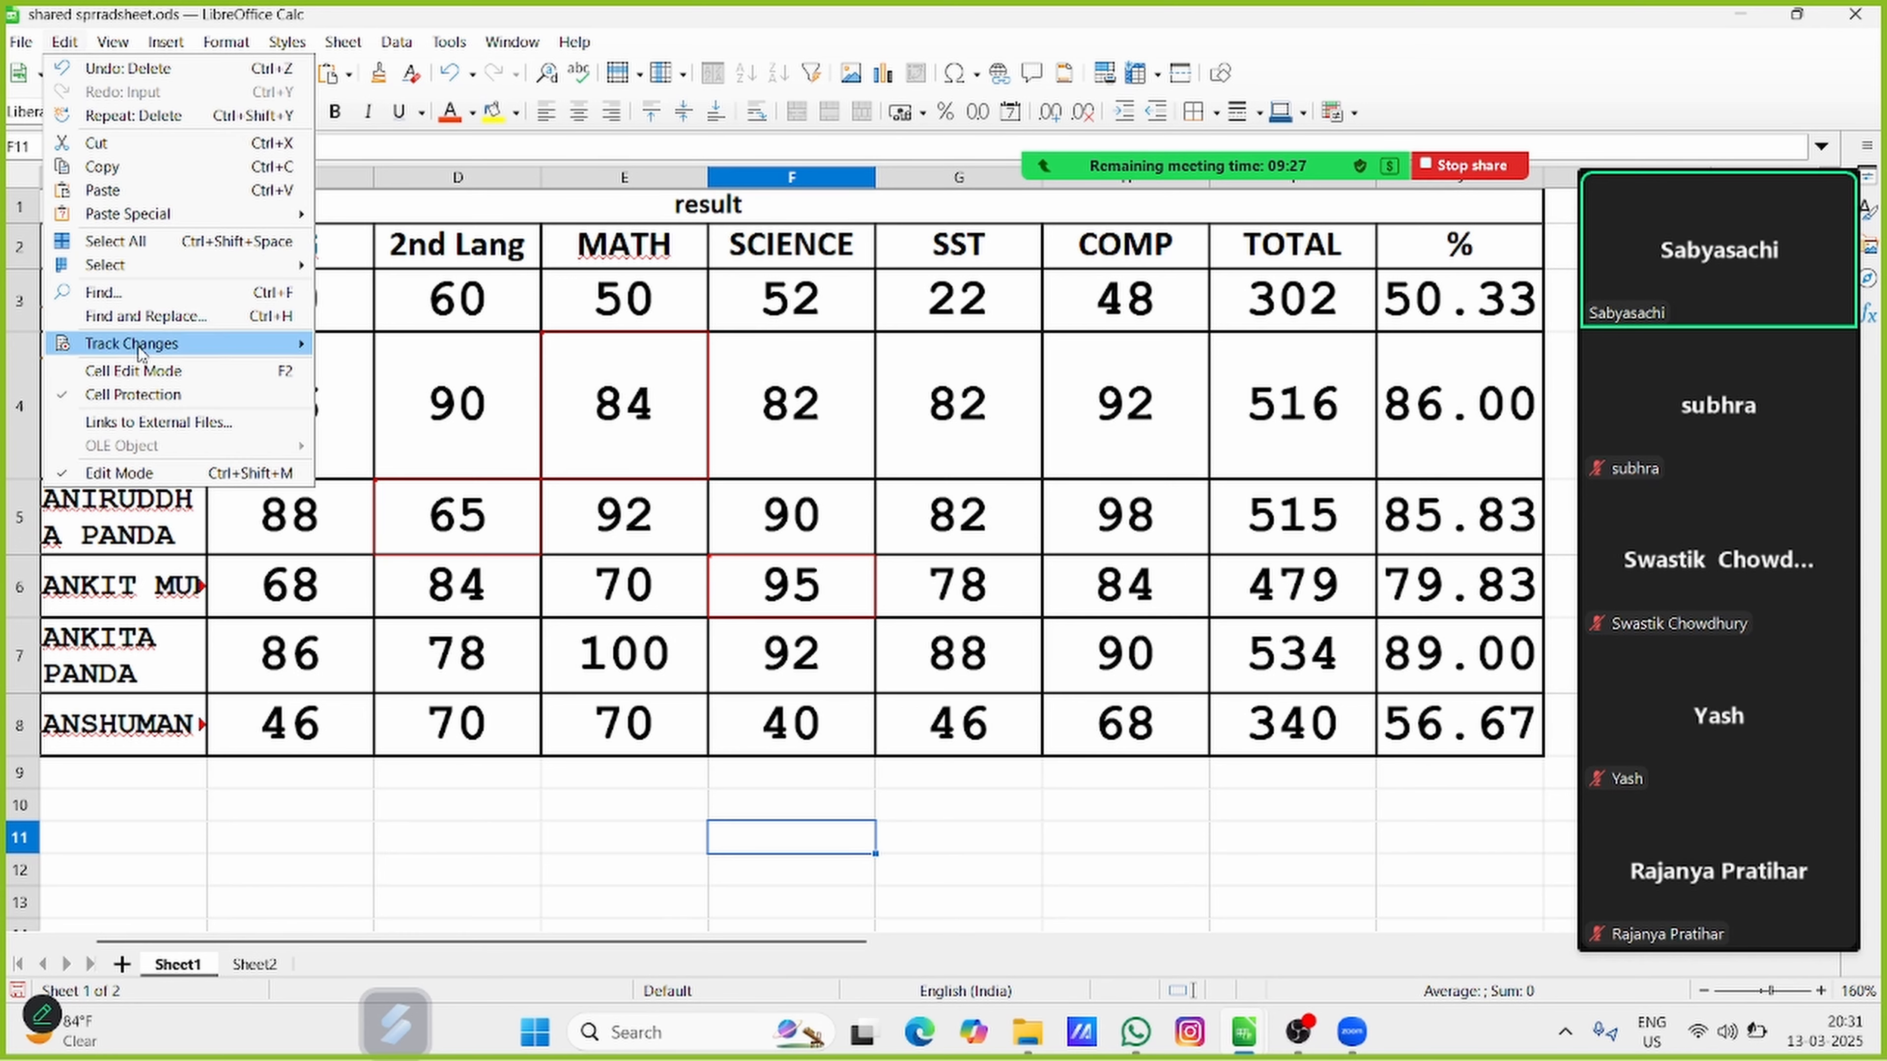
mouse_move(139, 351)
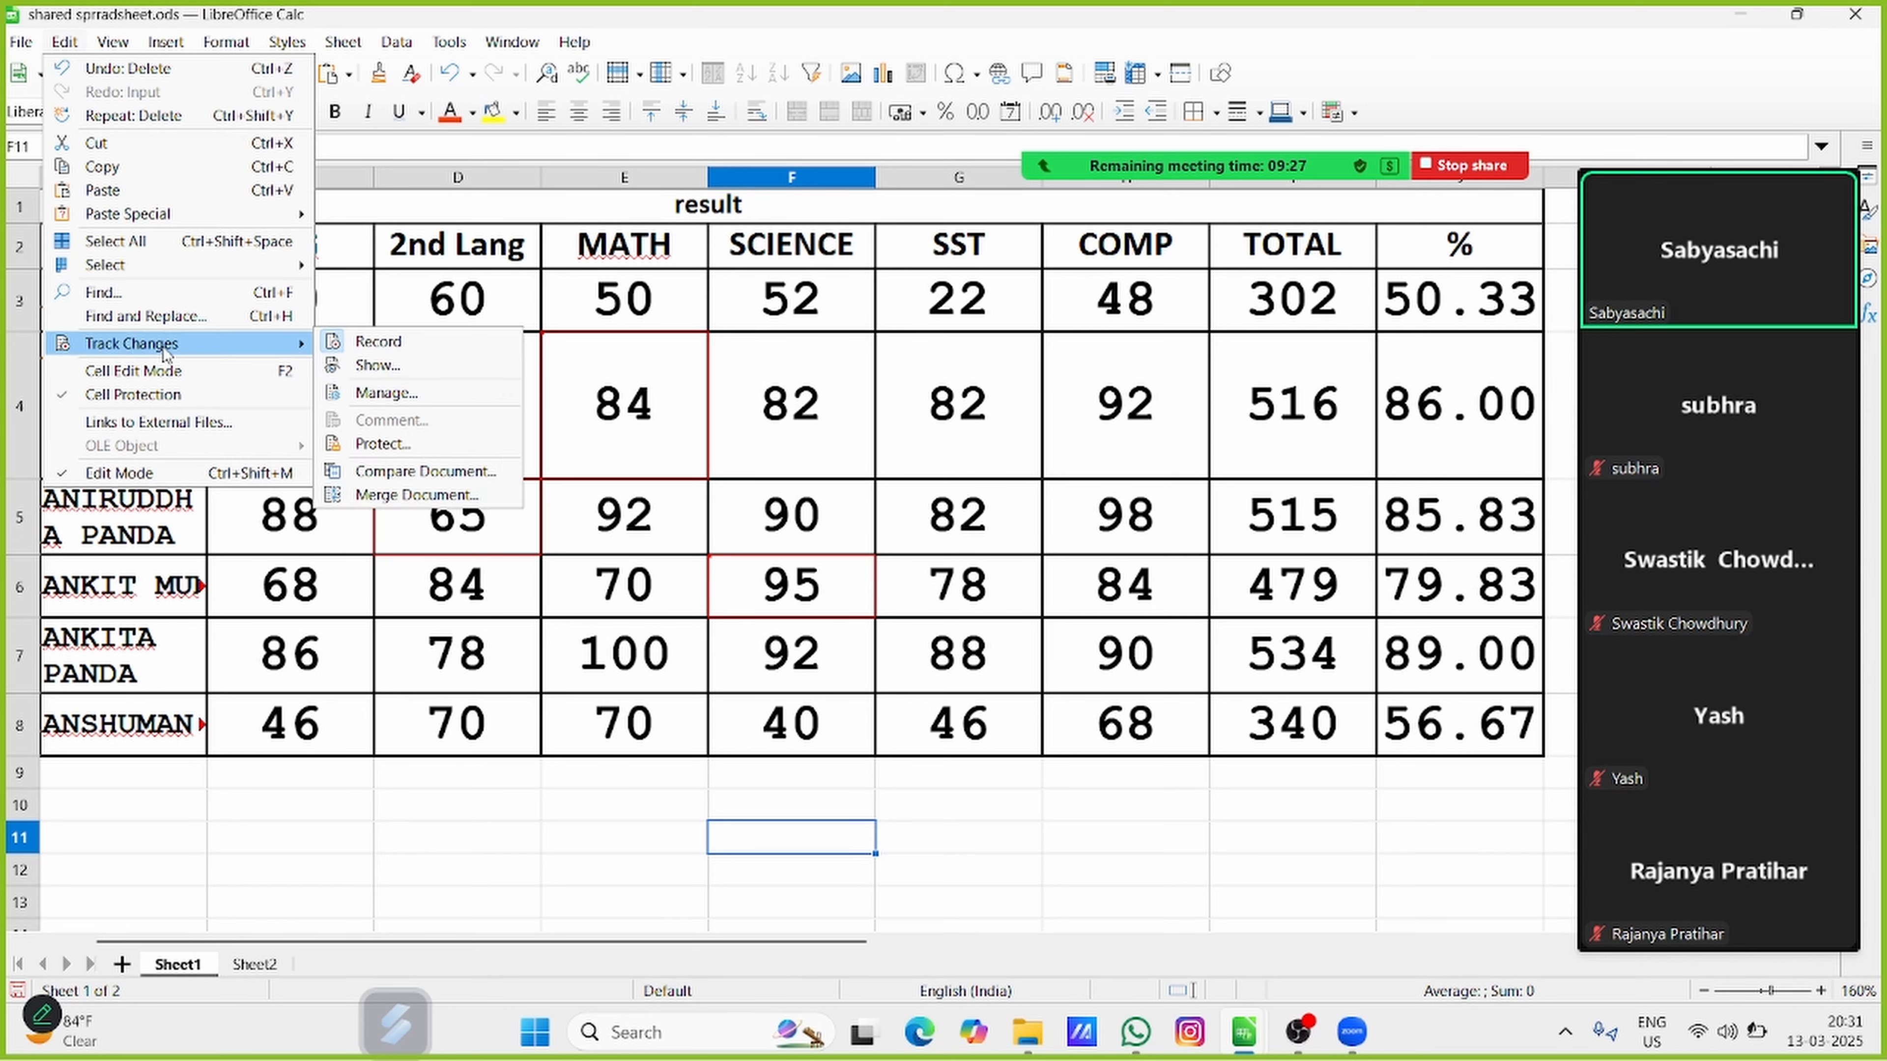
left_click(369, 395)
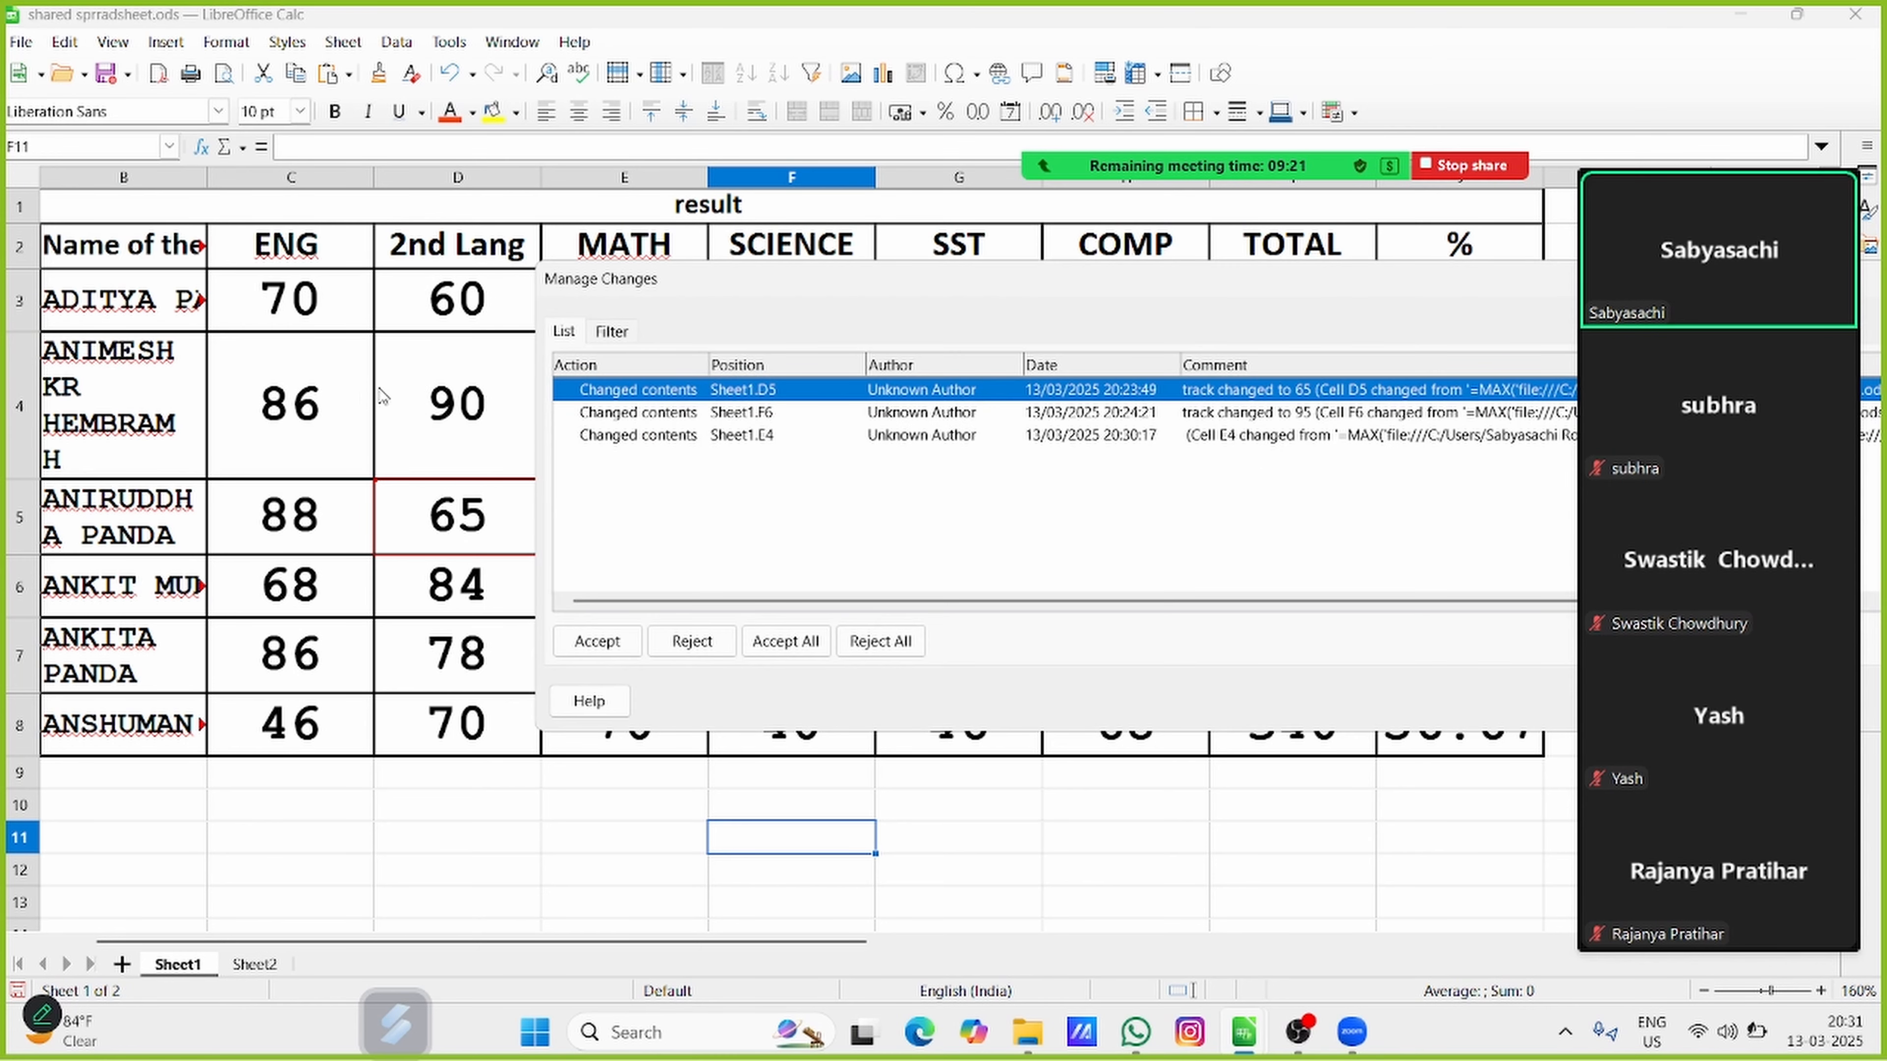
left_click(855, 249)
left_click_drag(845, 292, 773, 369)
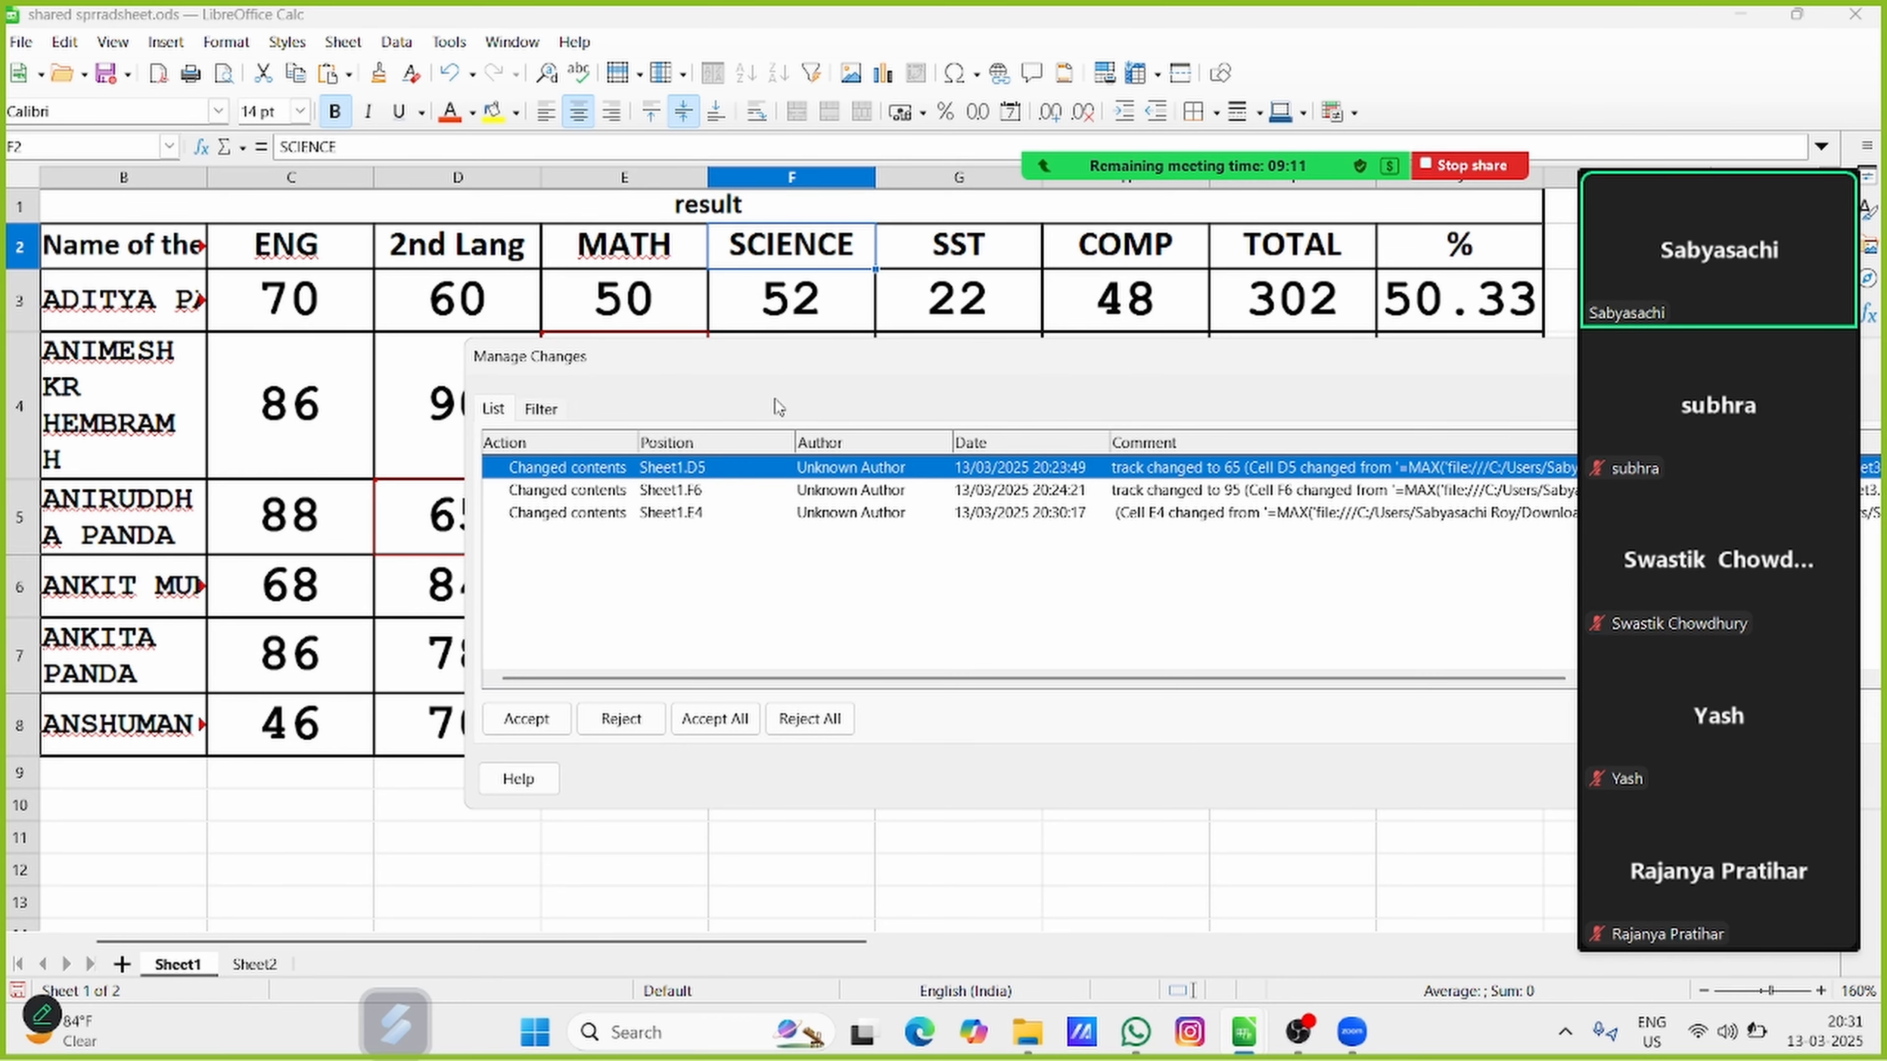
left_click_drag(596, 368, 314, 661)
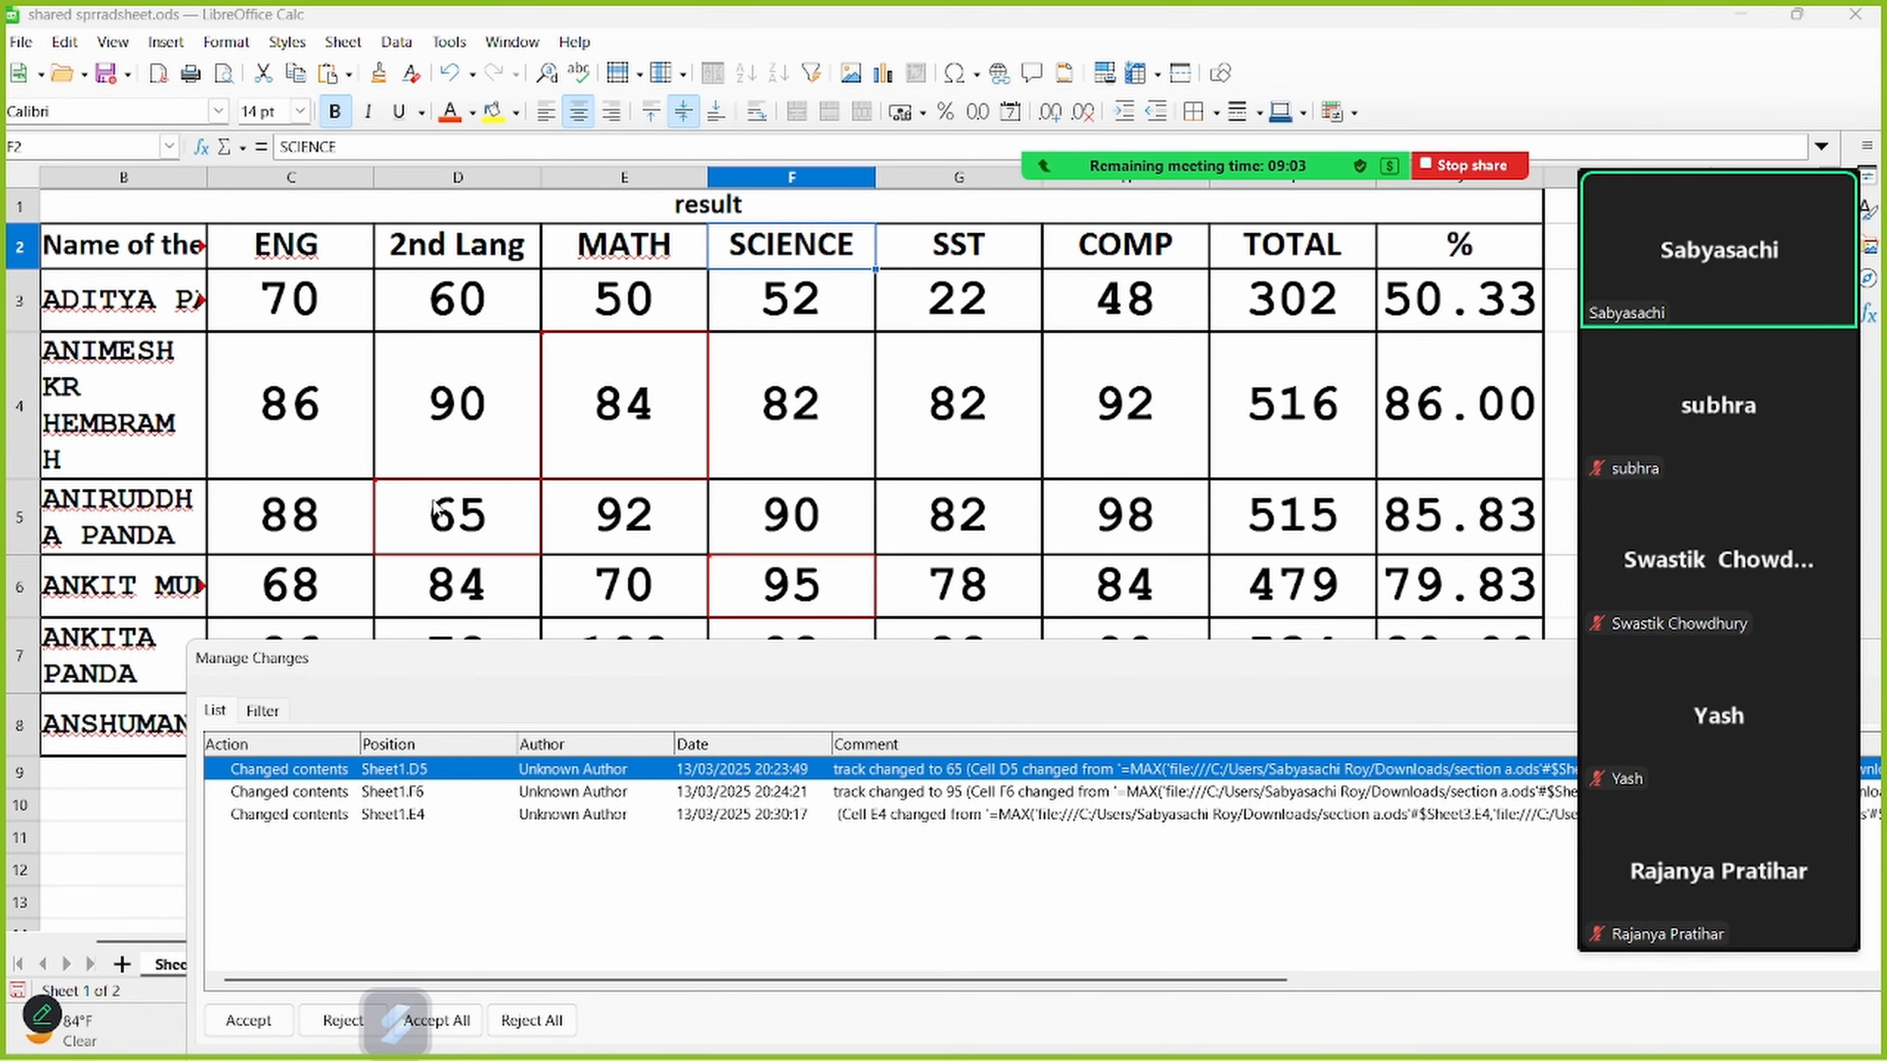
mouse_move(418, 535)
mouse_move(804, 579)
mouse_move(624, 405)
left_click_drag(613, 670, 550, 250)
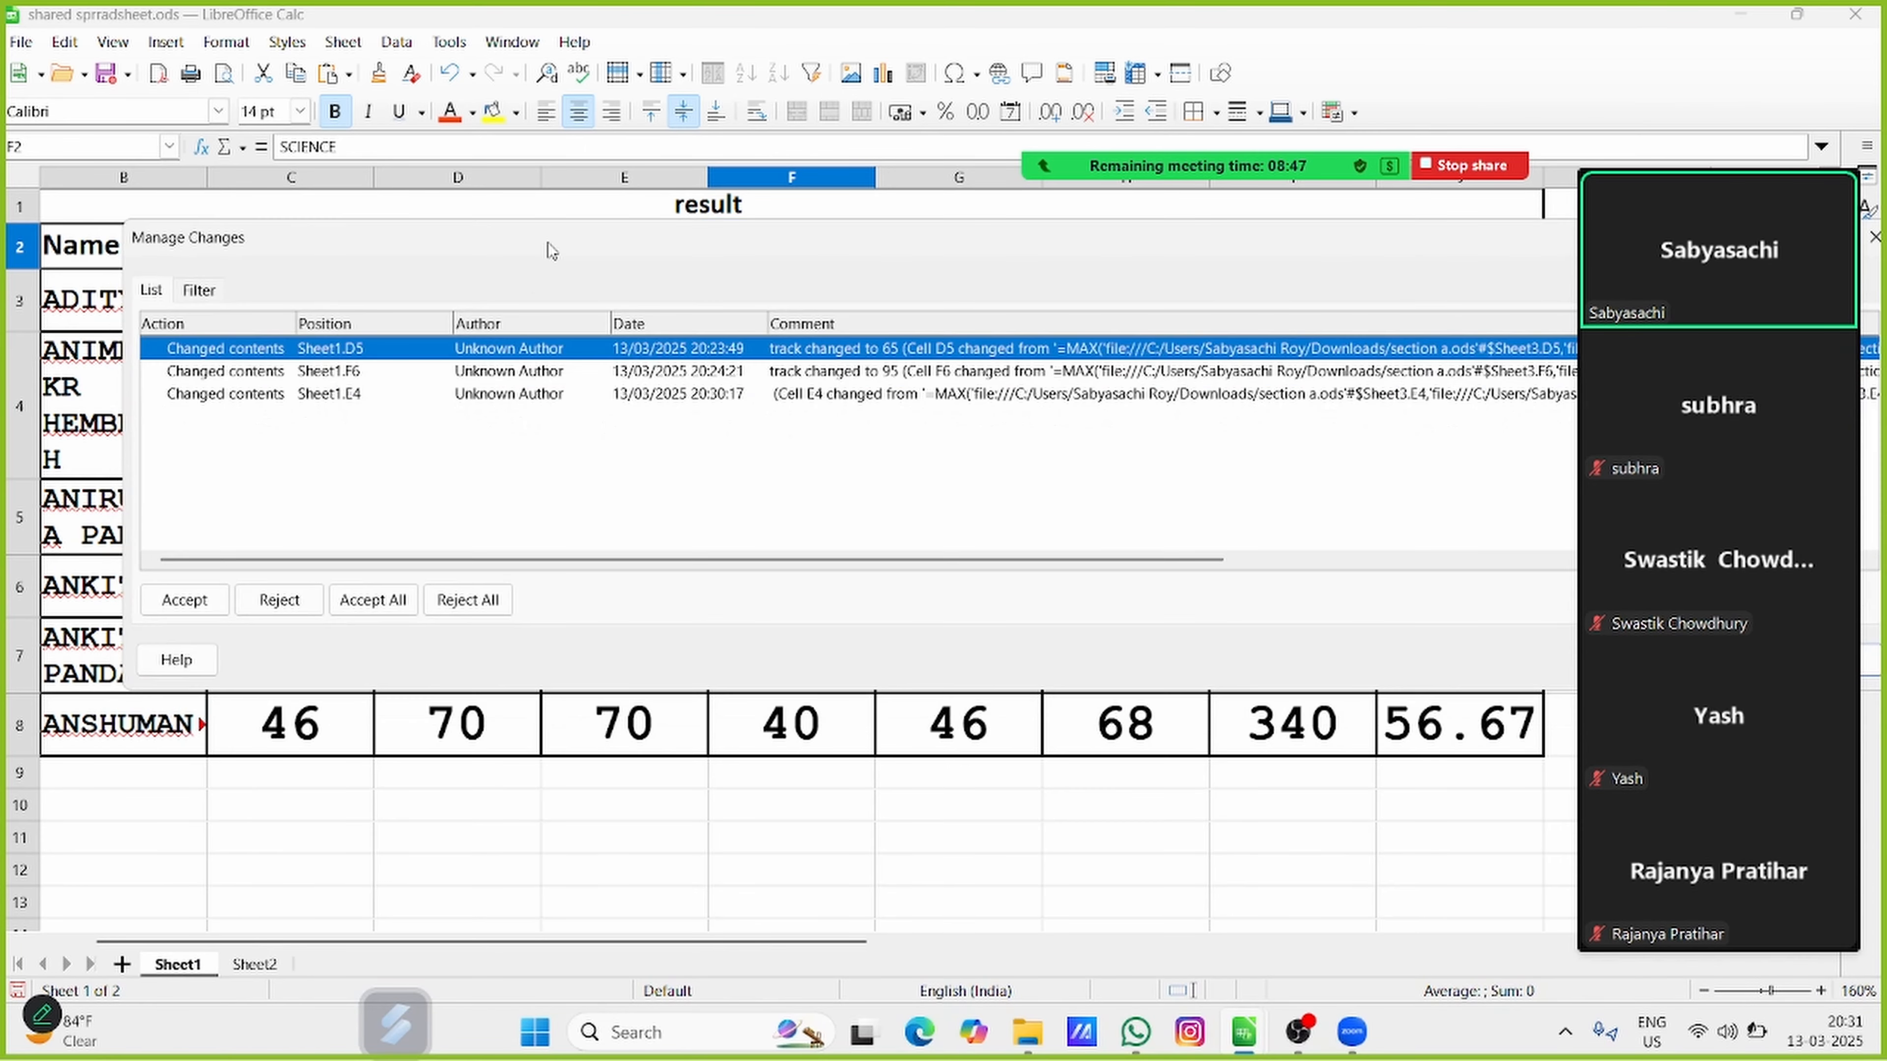
Select the tracked-change entries for F6, E4 and D5 in turn to locate each changed cell on the sheet
left_click(316, 371)
left_click(312, 400)
left_click(314, 370)
left_click(314, 352)
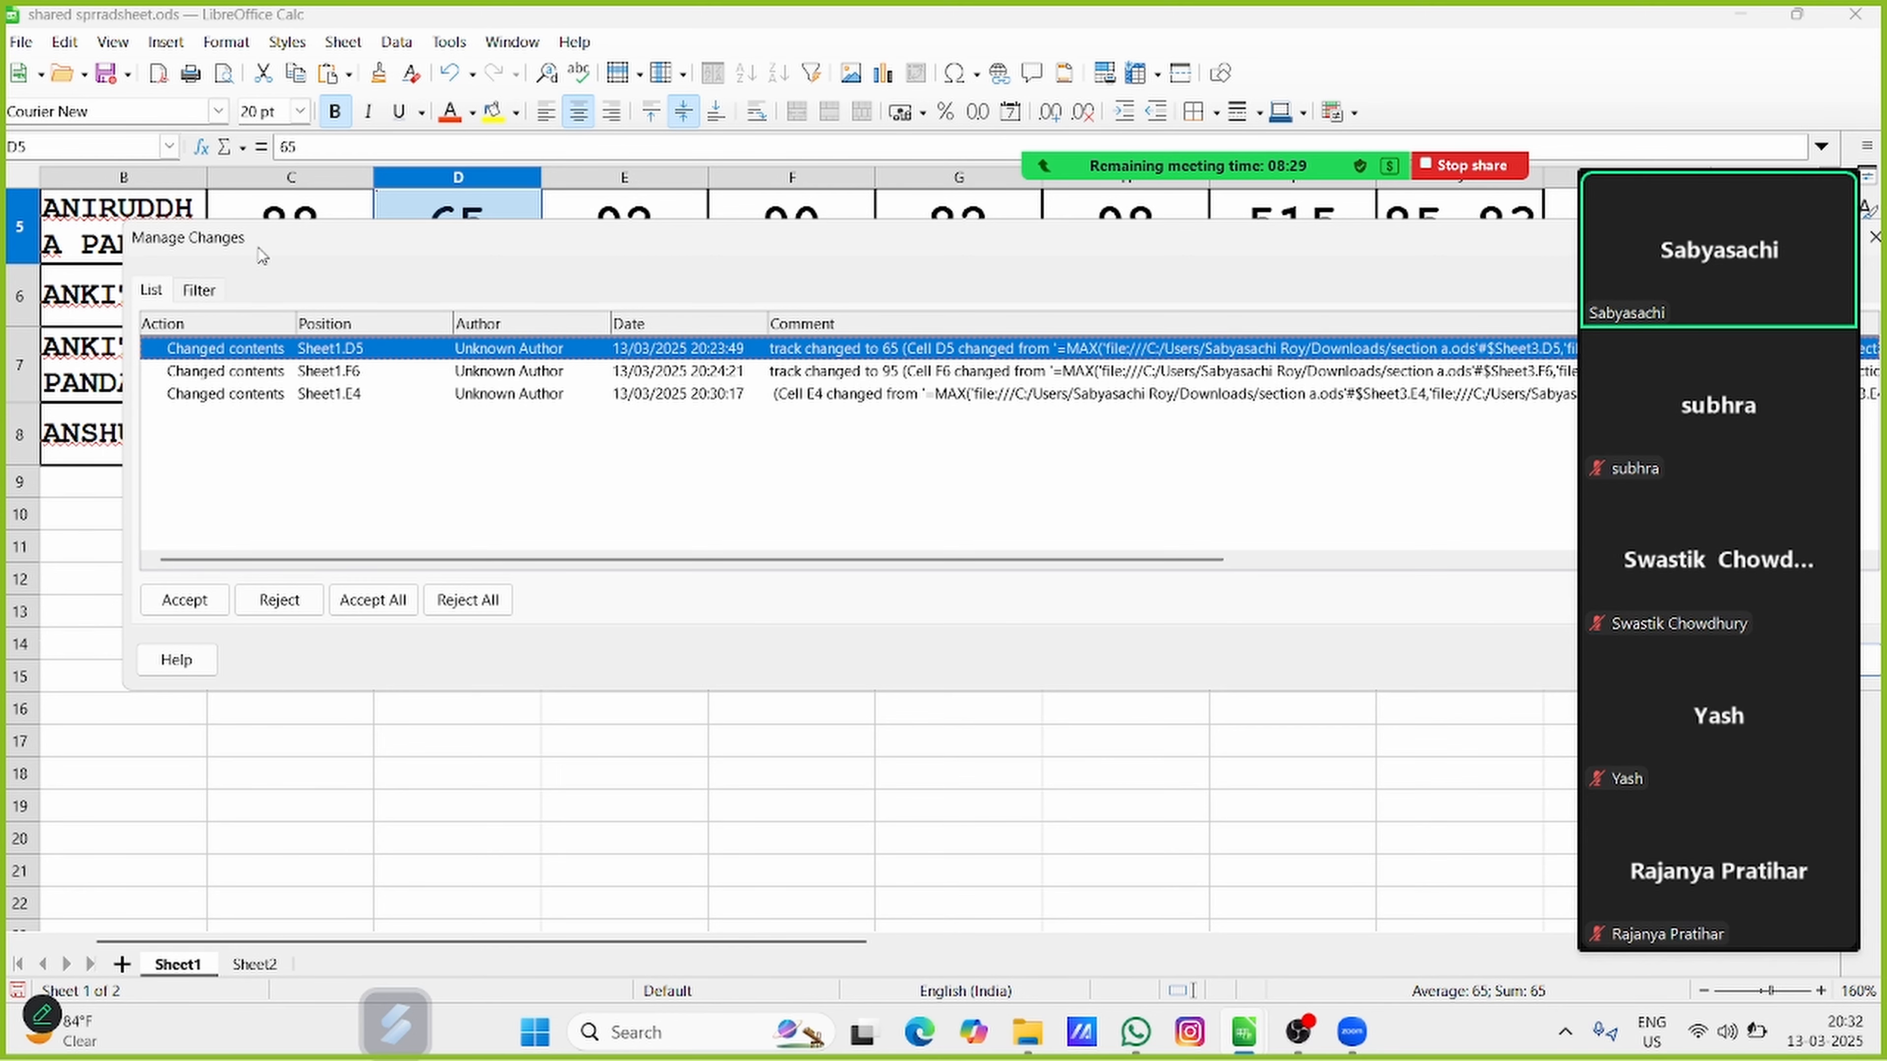
left_click_drag(263, 254, 230, 433)
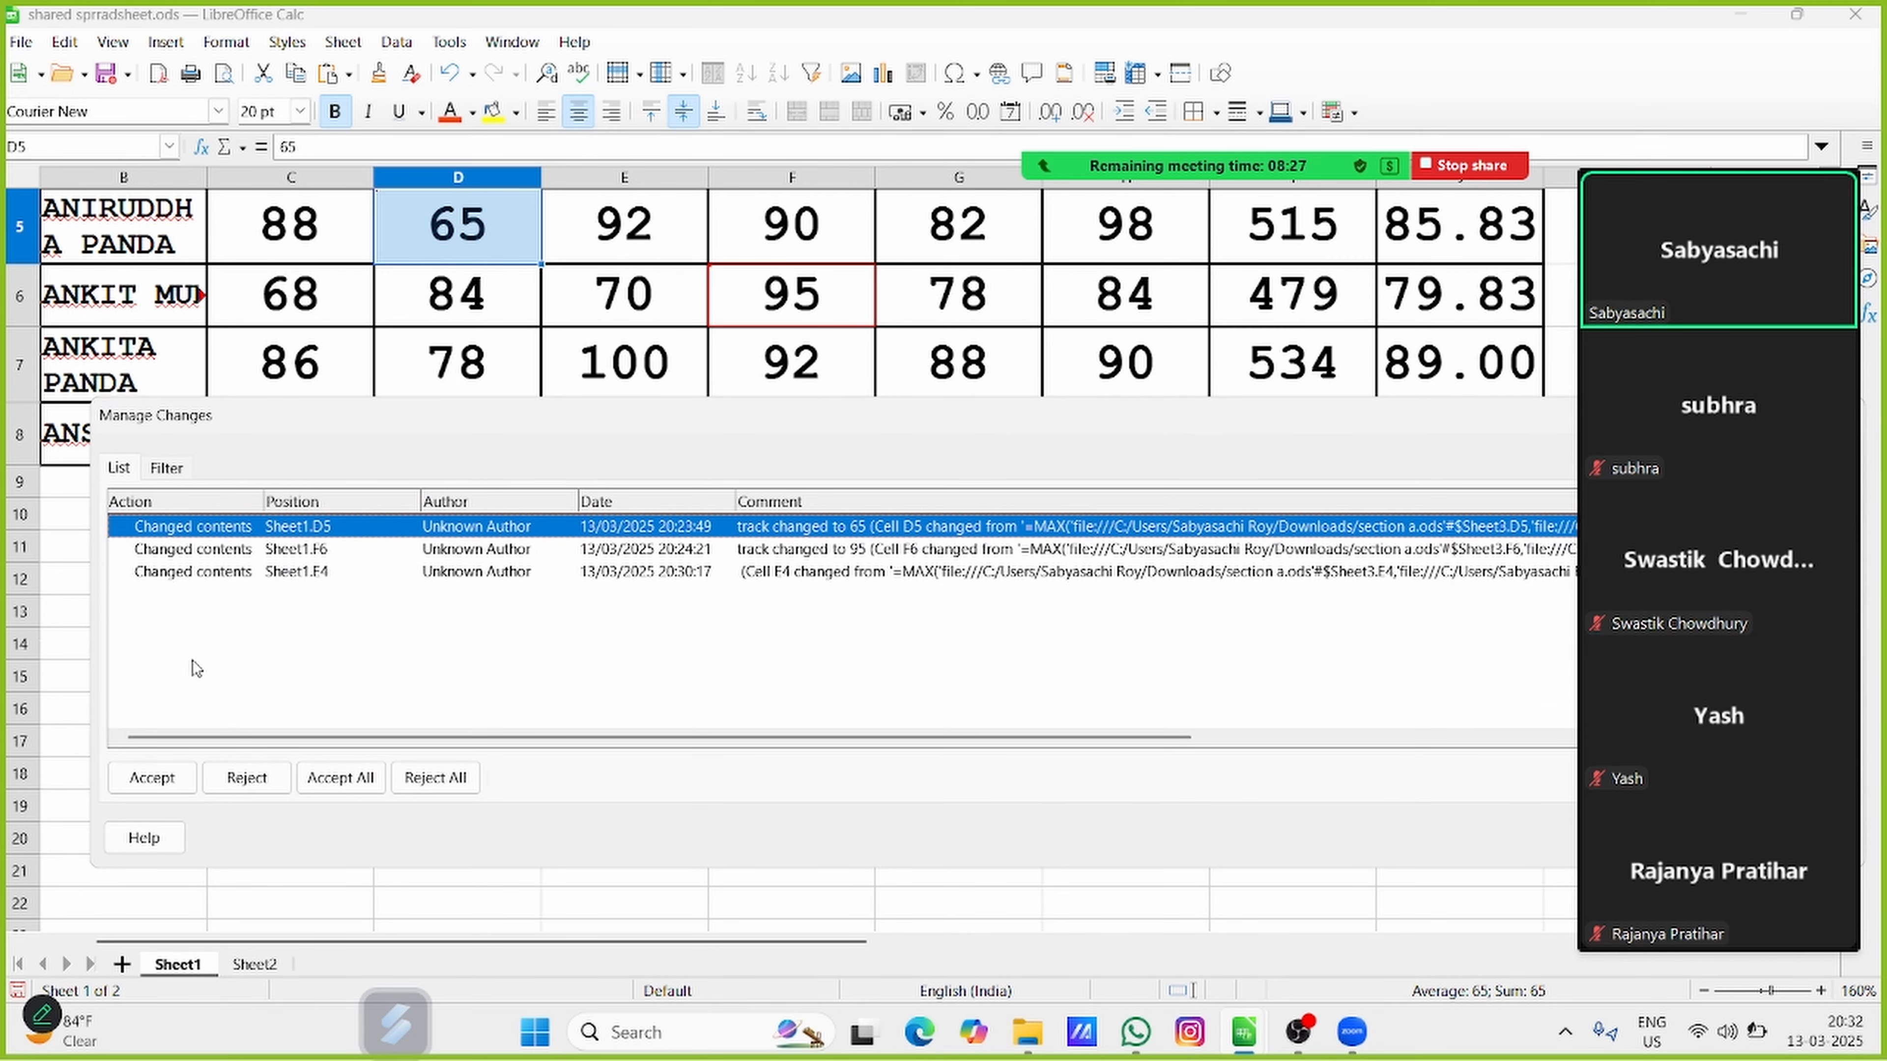
left_click(287, 571)
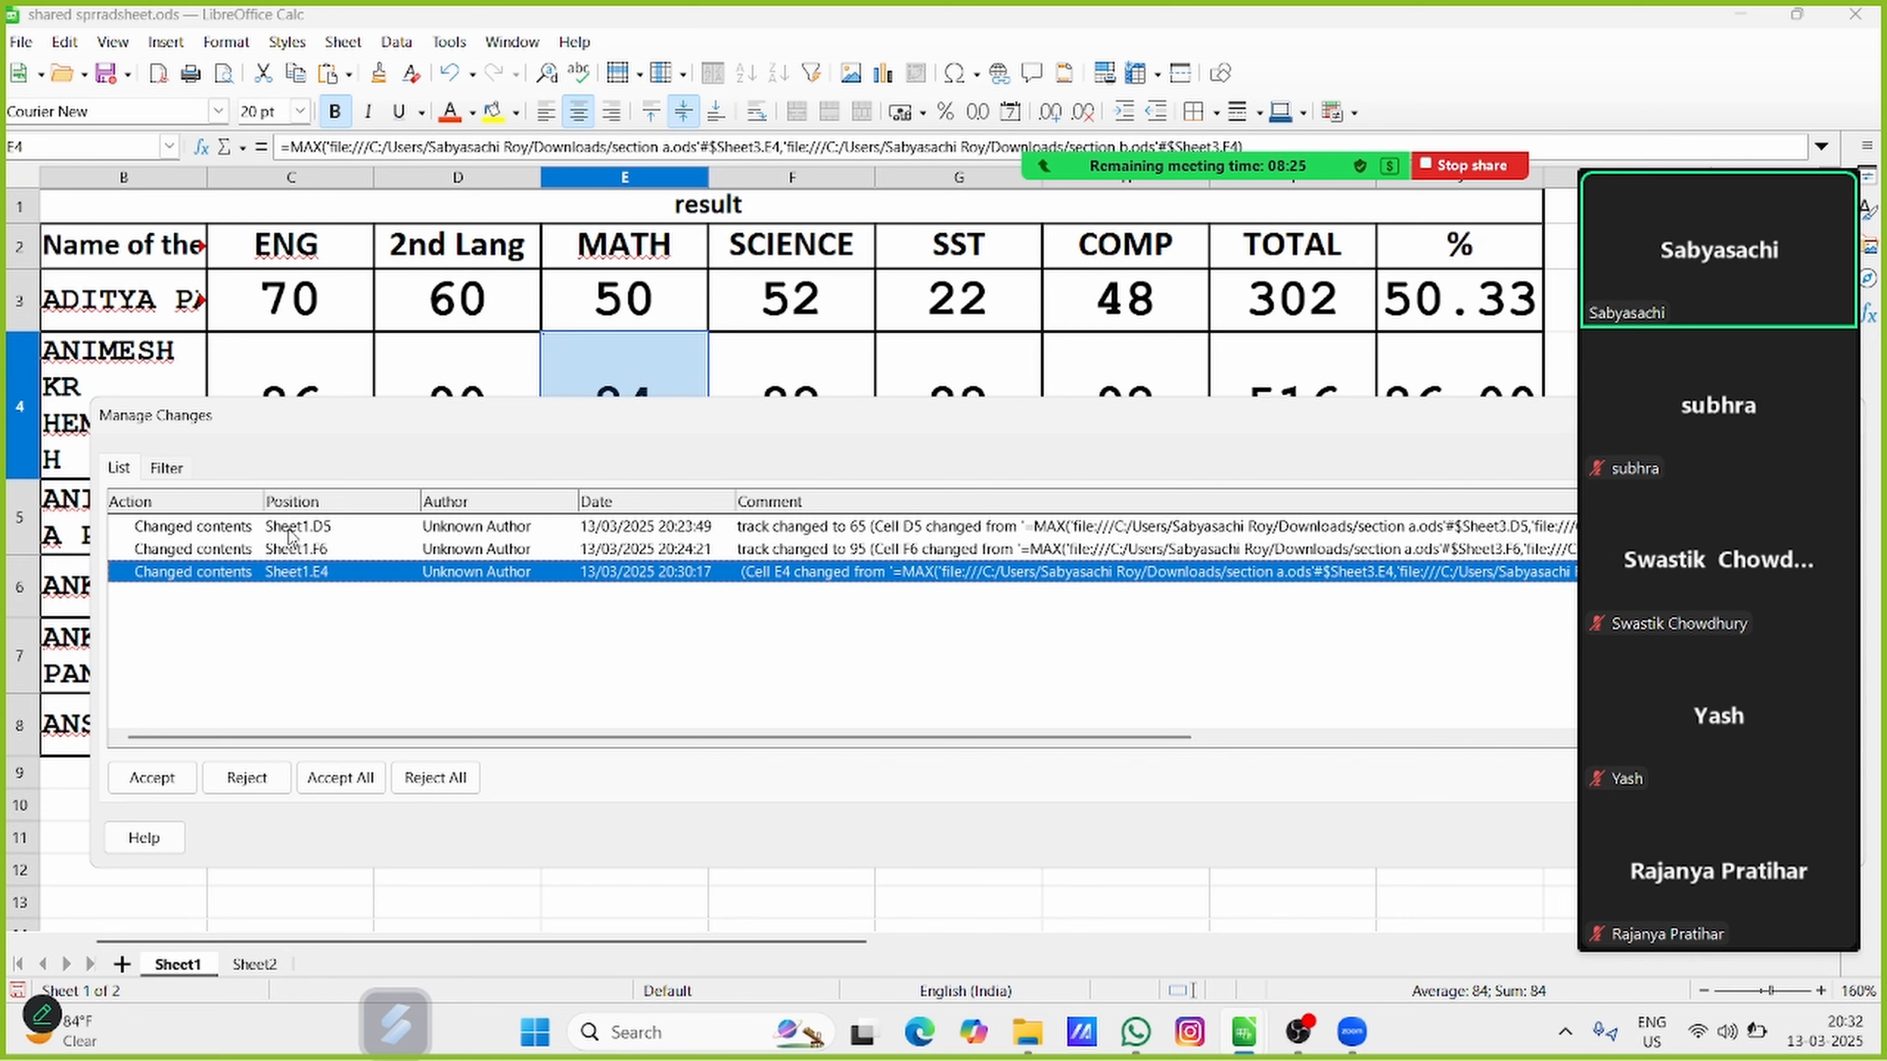
Accept the tracked change in cell D5 and check the cell's border on the sheet
left_click(293, 528)
left_click(180, 779)
left_click_drag(281, 414, 849, 388)
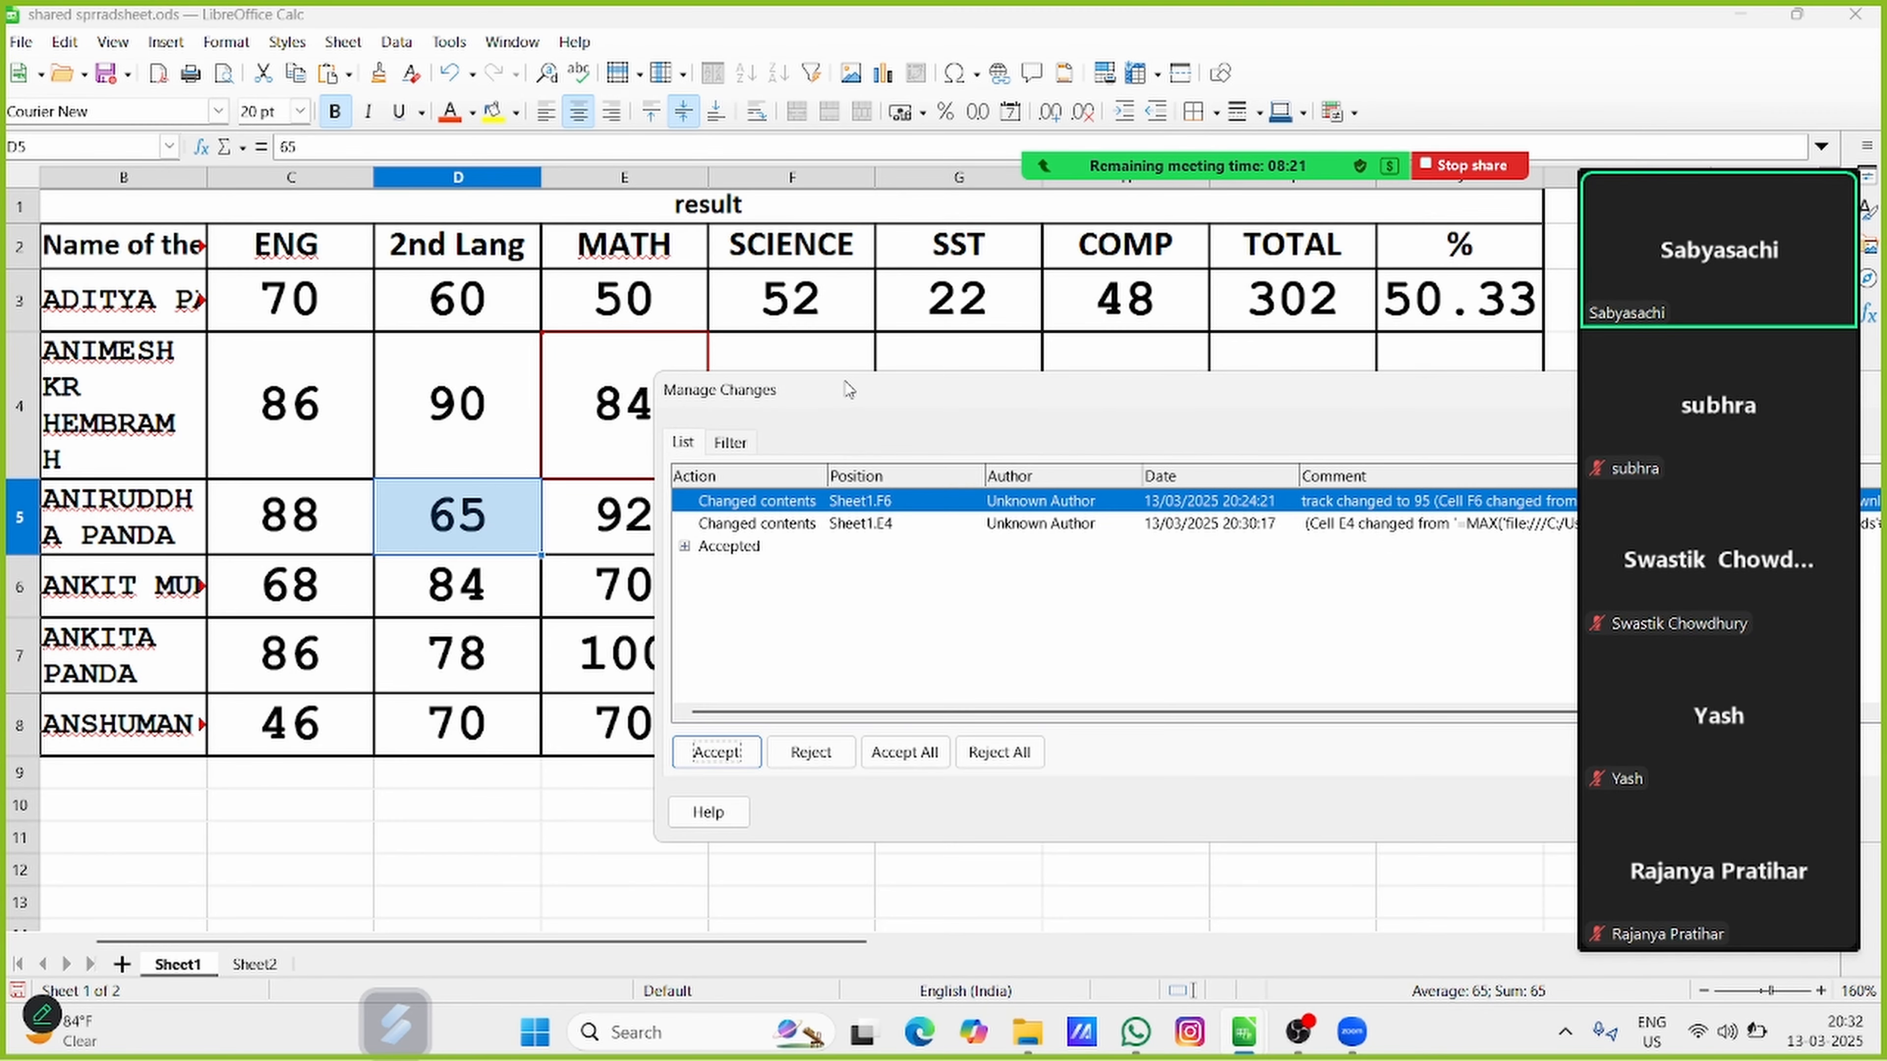
left_click(477, 652)
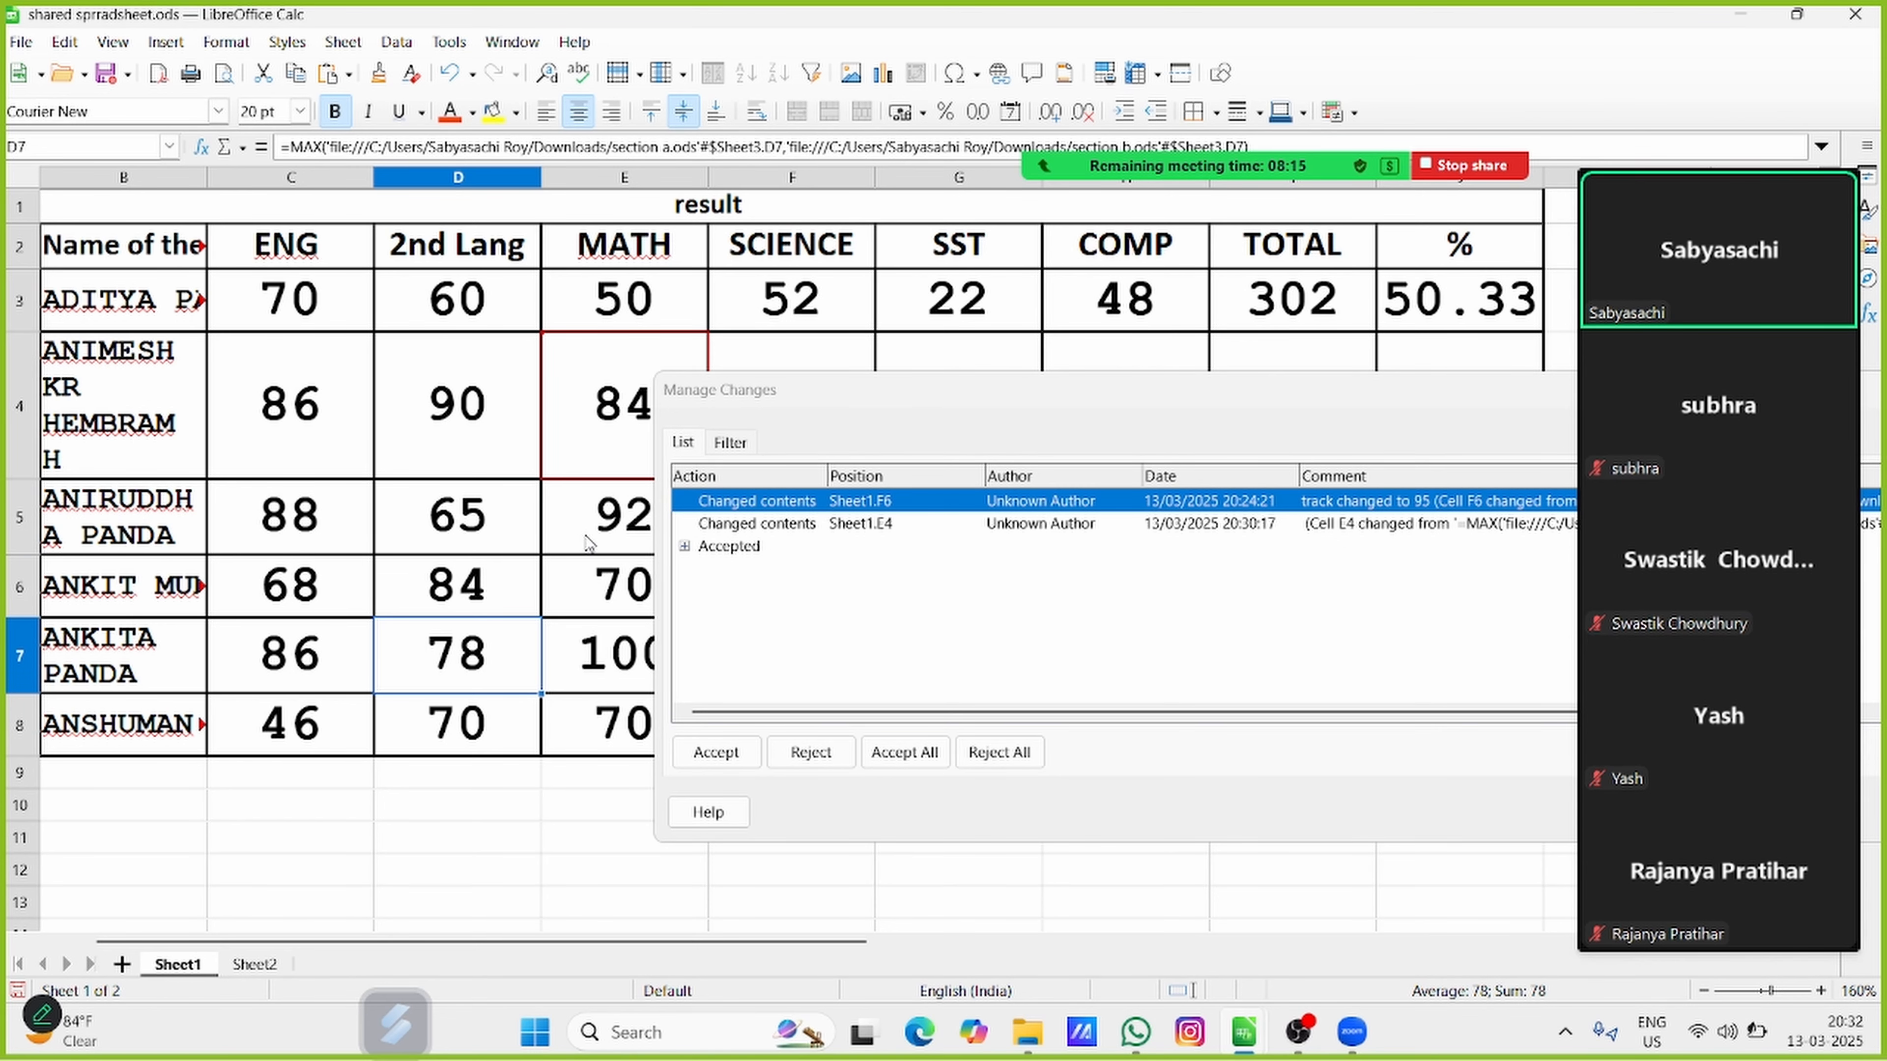
Reject the tracked change in cell F6 and accept the one in E4, closing the change list
left_click_drag(368, 520, 313, 666)
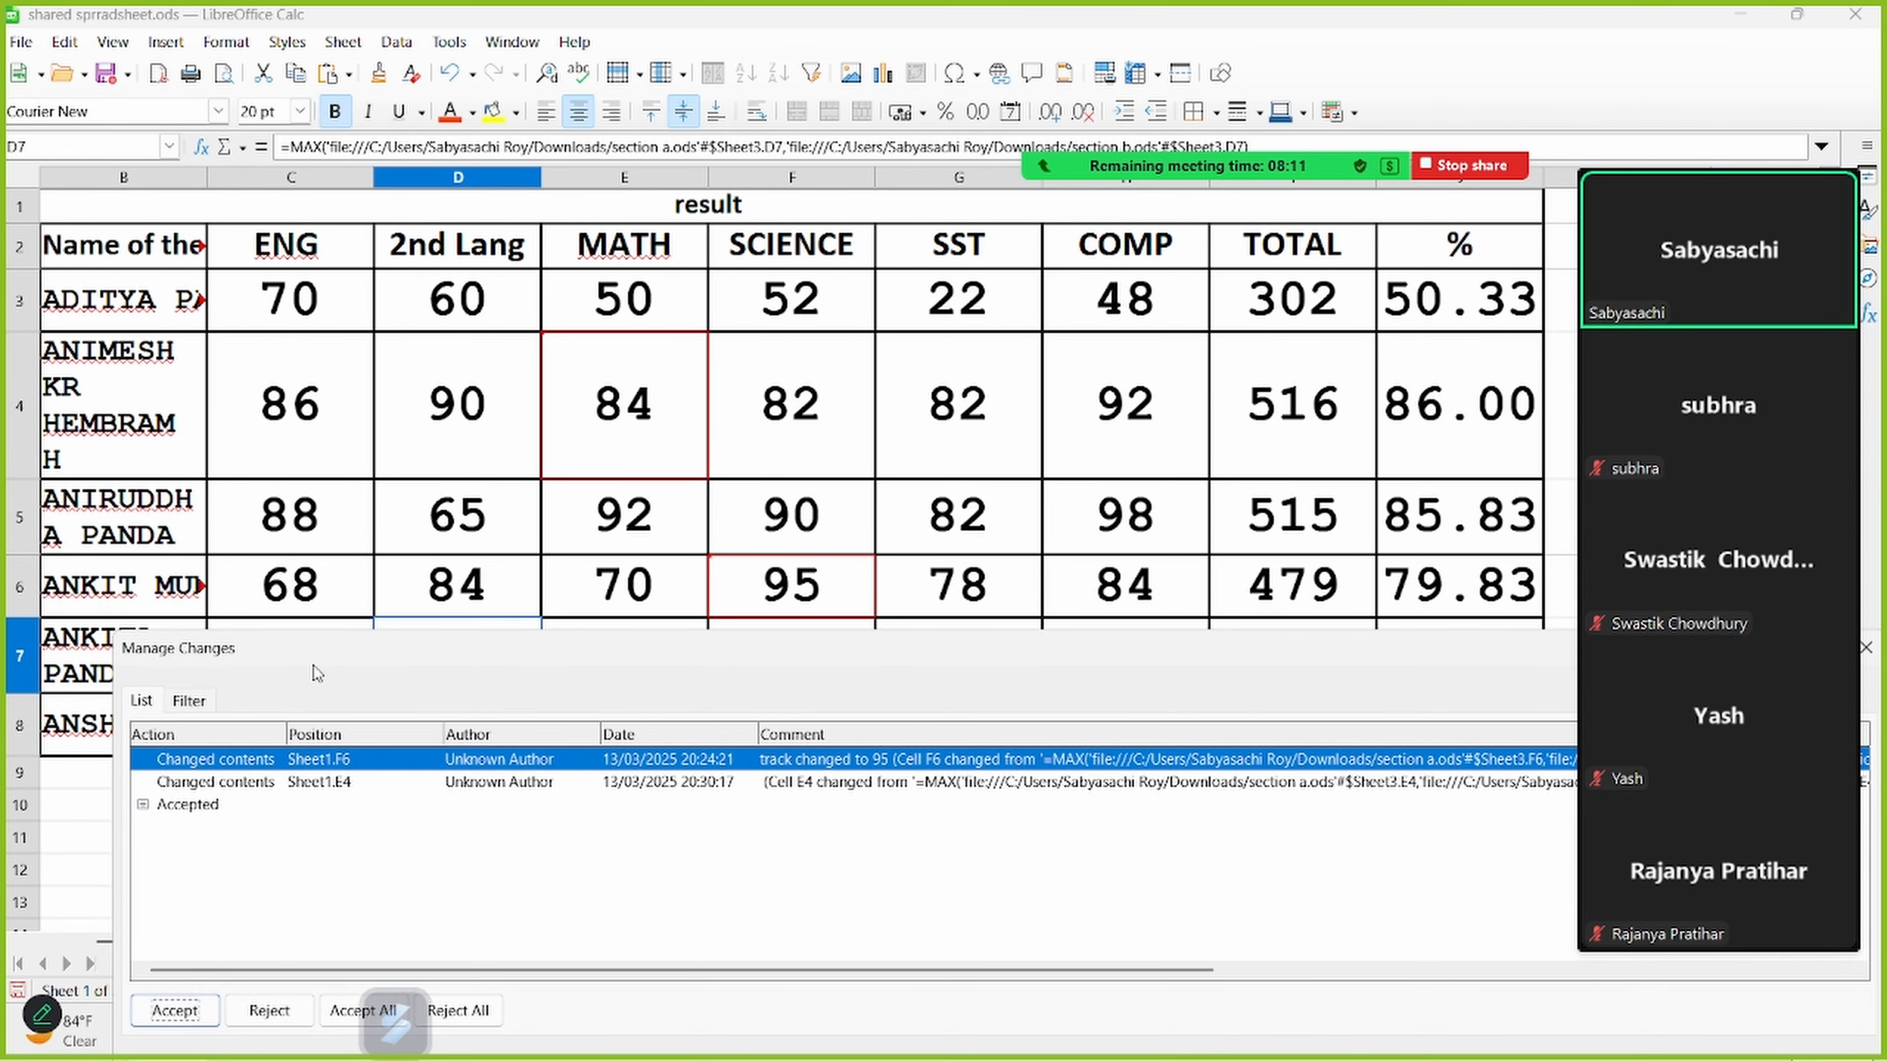
left_click(270, 1012)
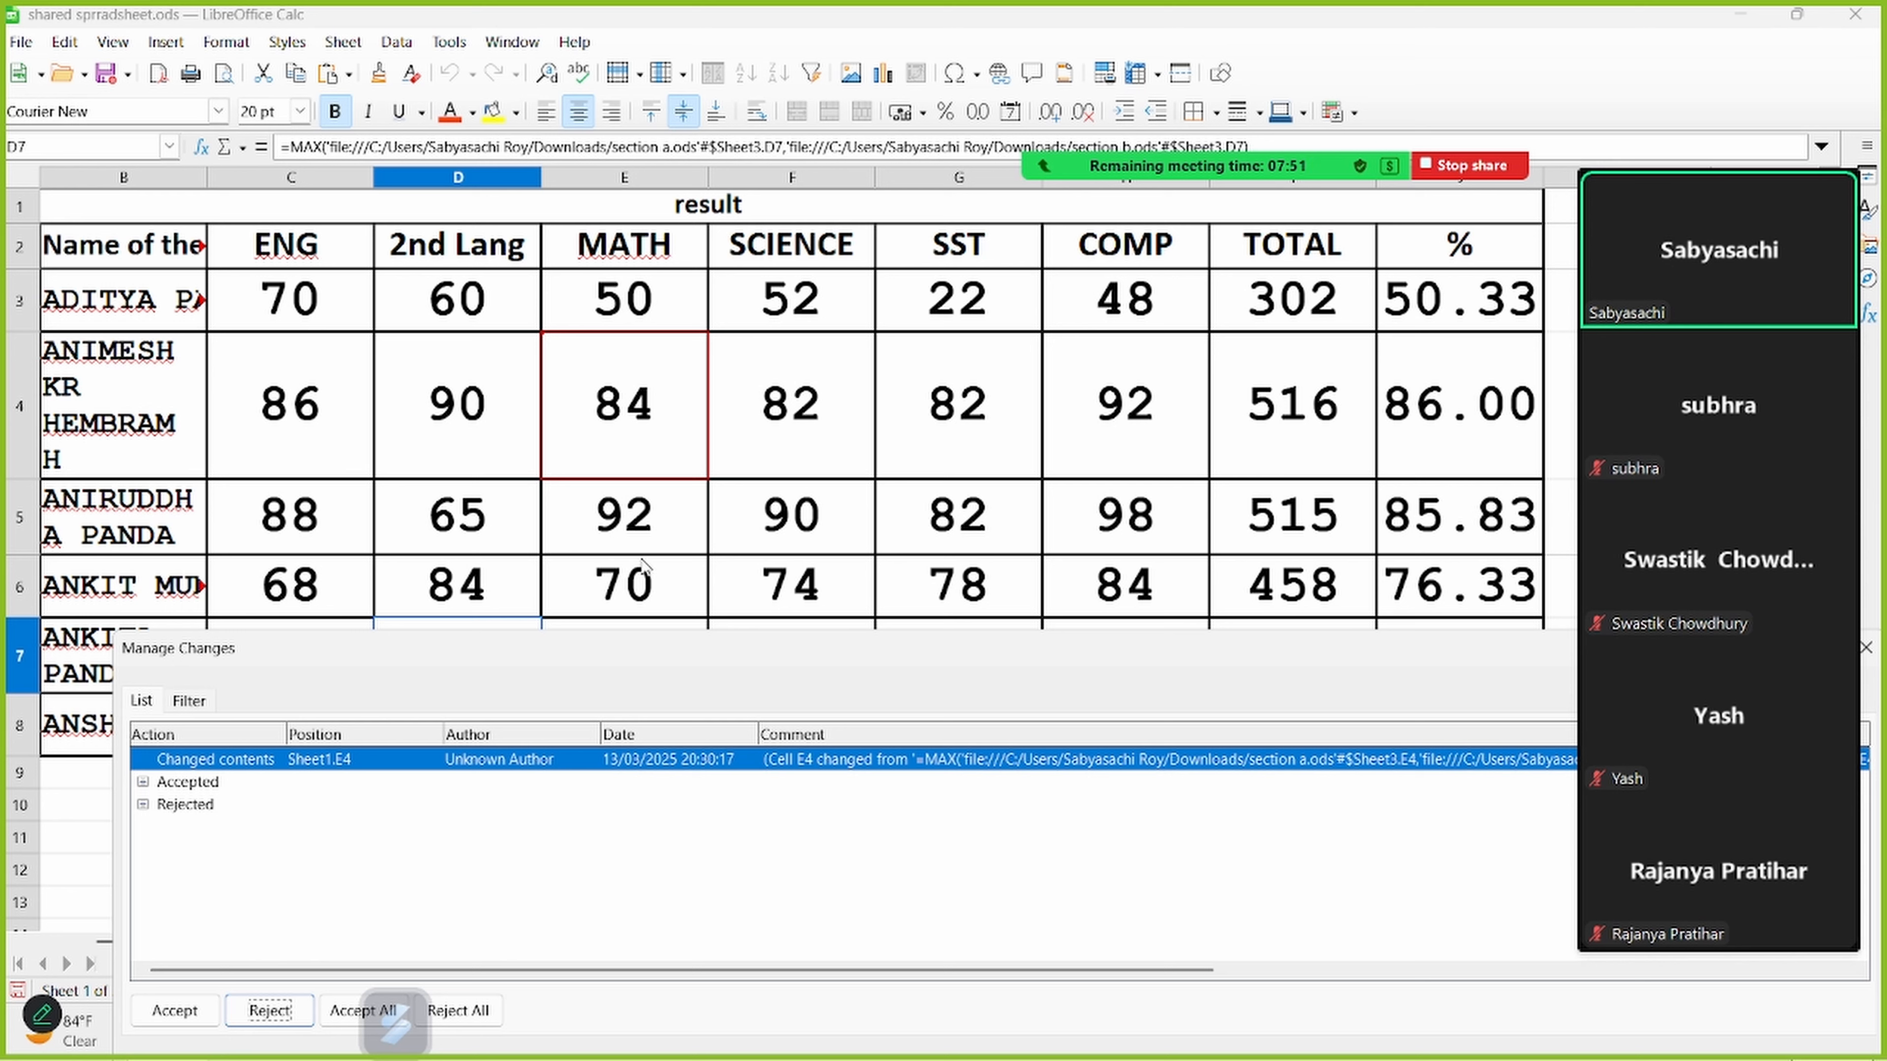
left_click(175, 1011)
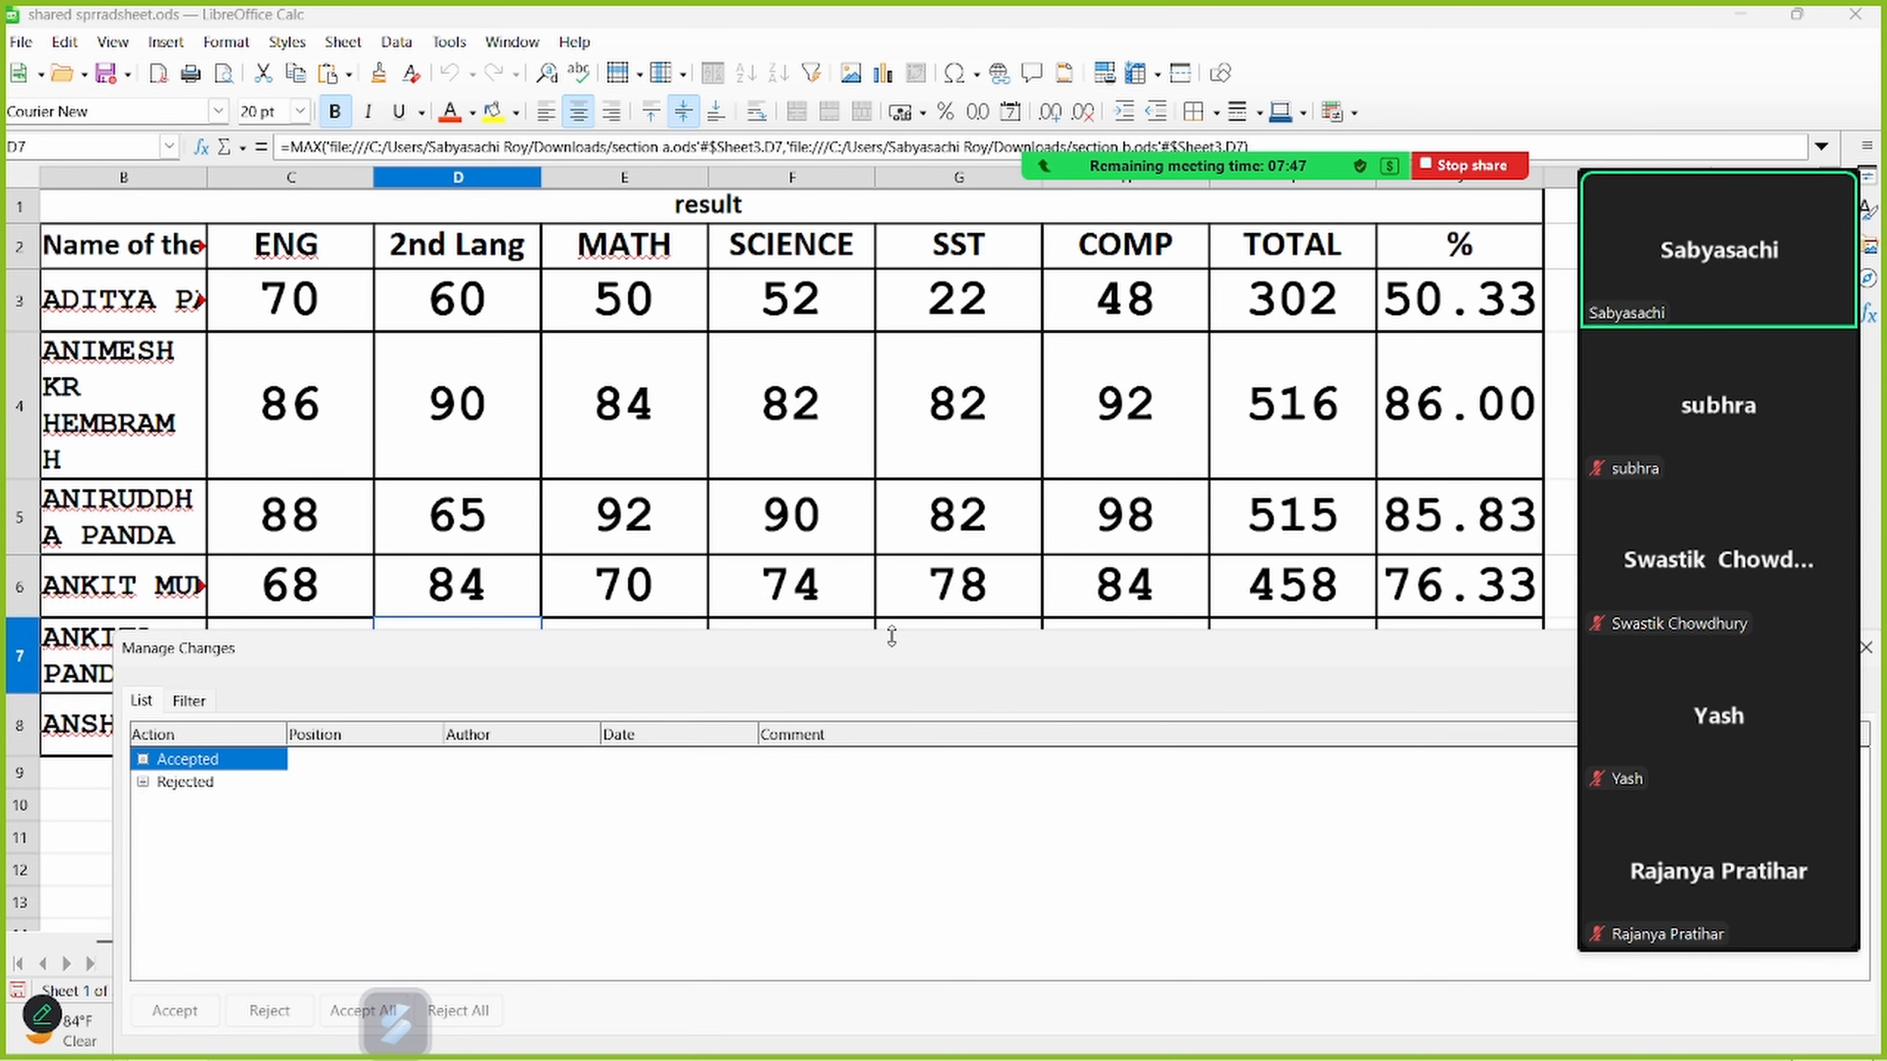
left_click_drag(891, 636, 664, 425)
left_click(1353, 847)
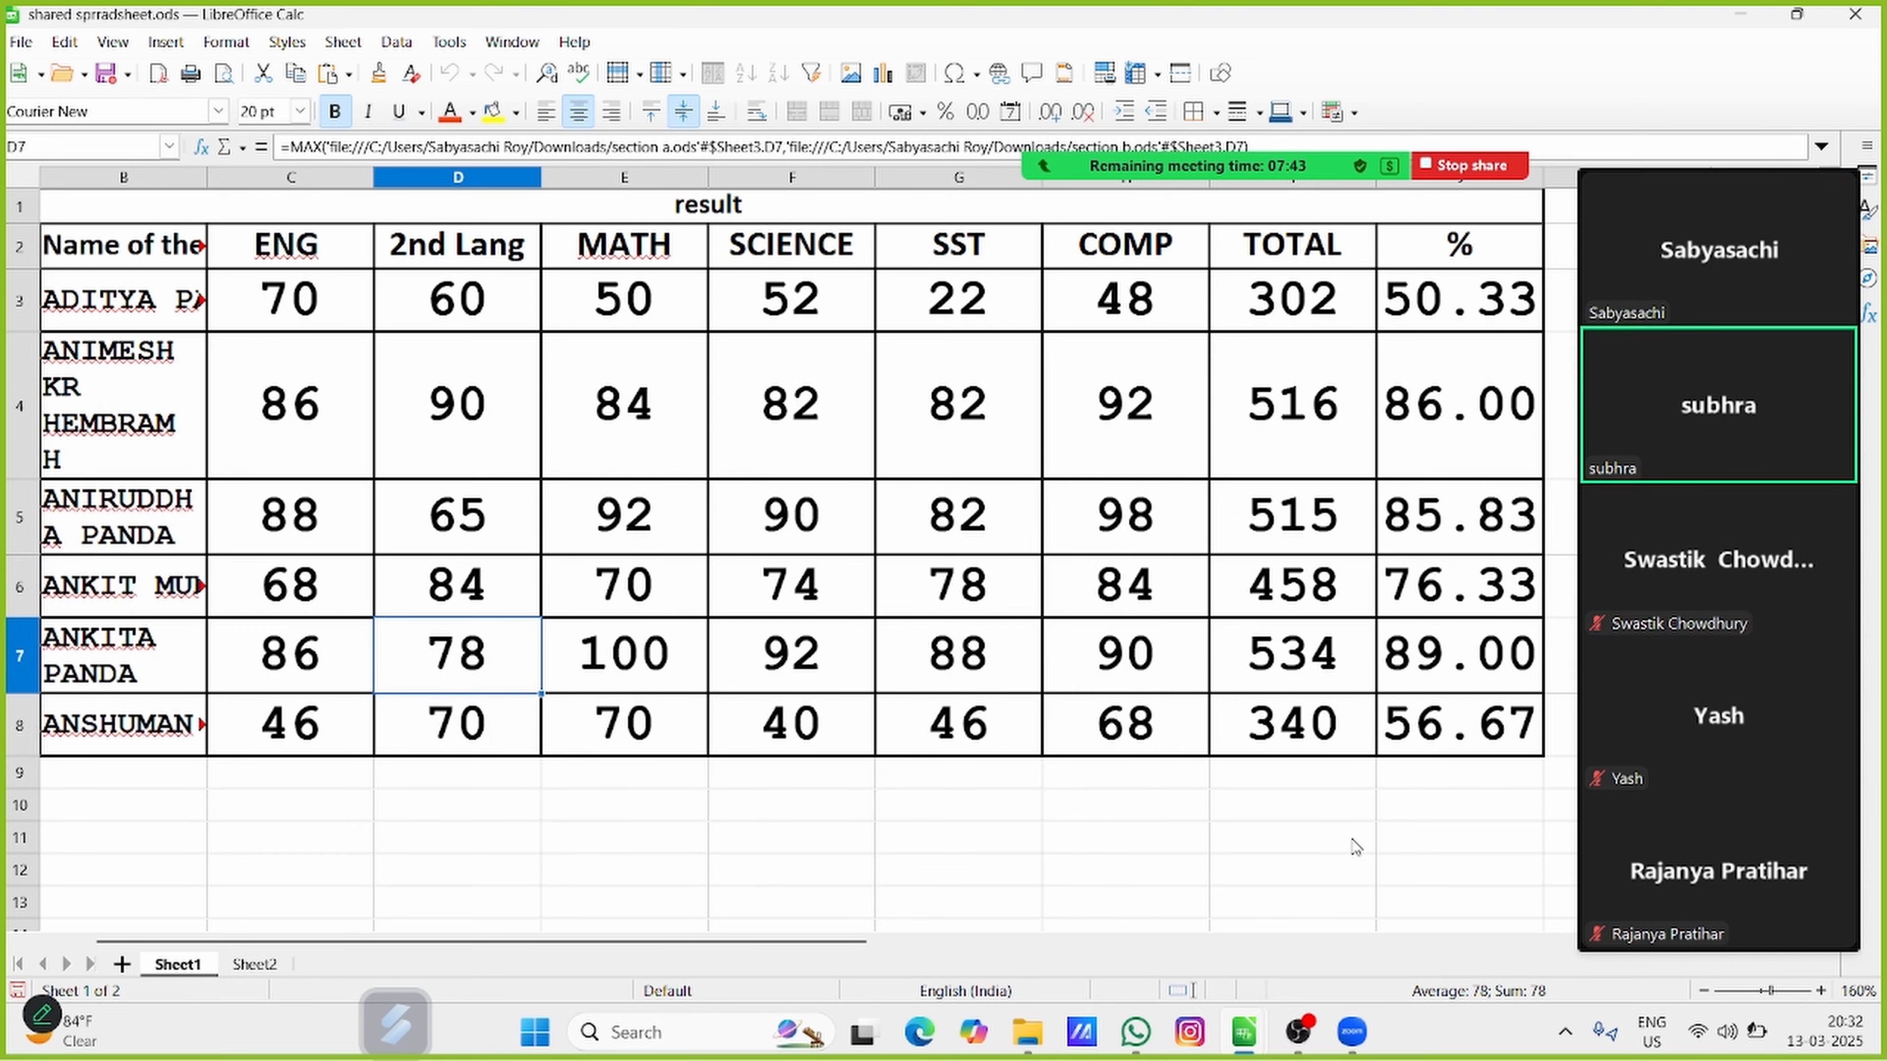
Enter new marks as tracked changes: 45 in E5, 56 in F4 and 89 in G5
left_click(616, 528)
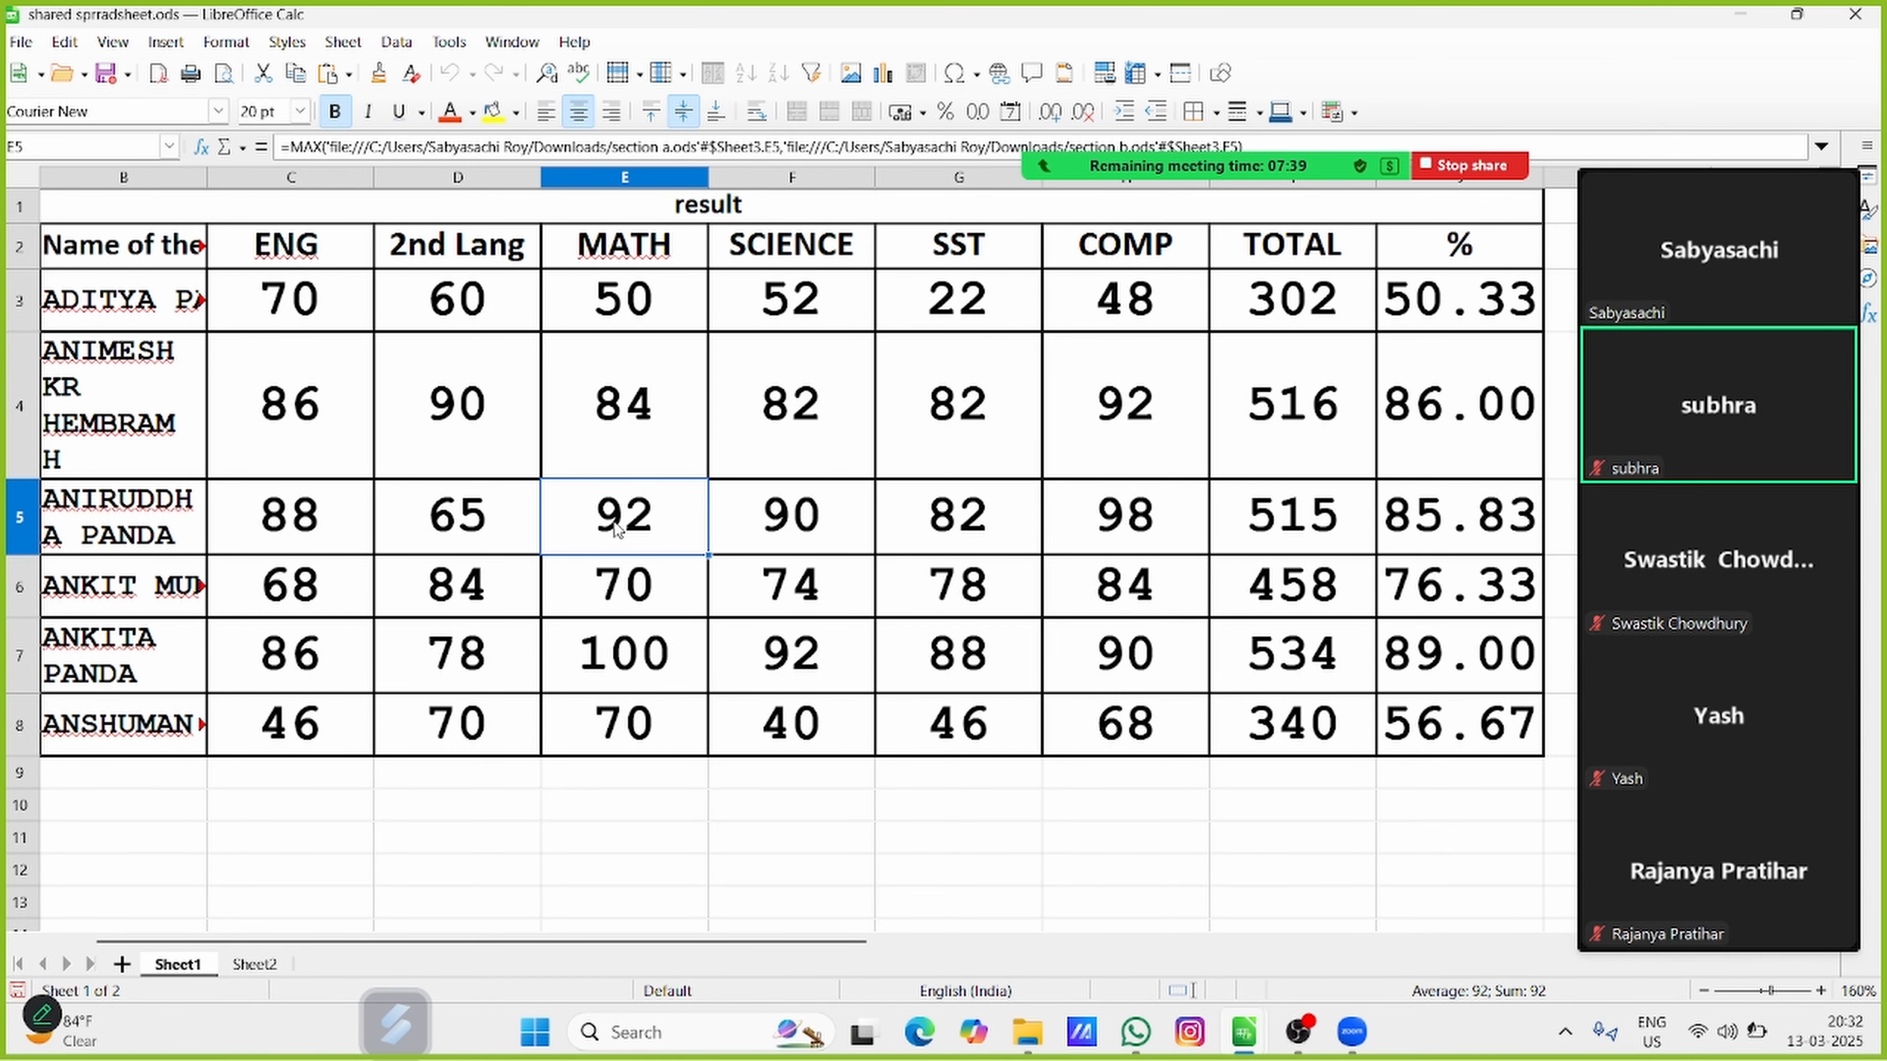
type("45")
left_click(858, 375)
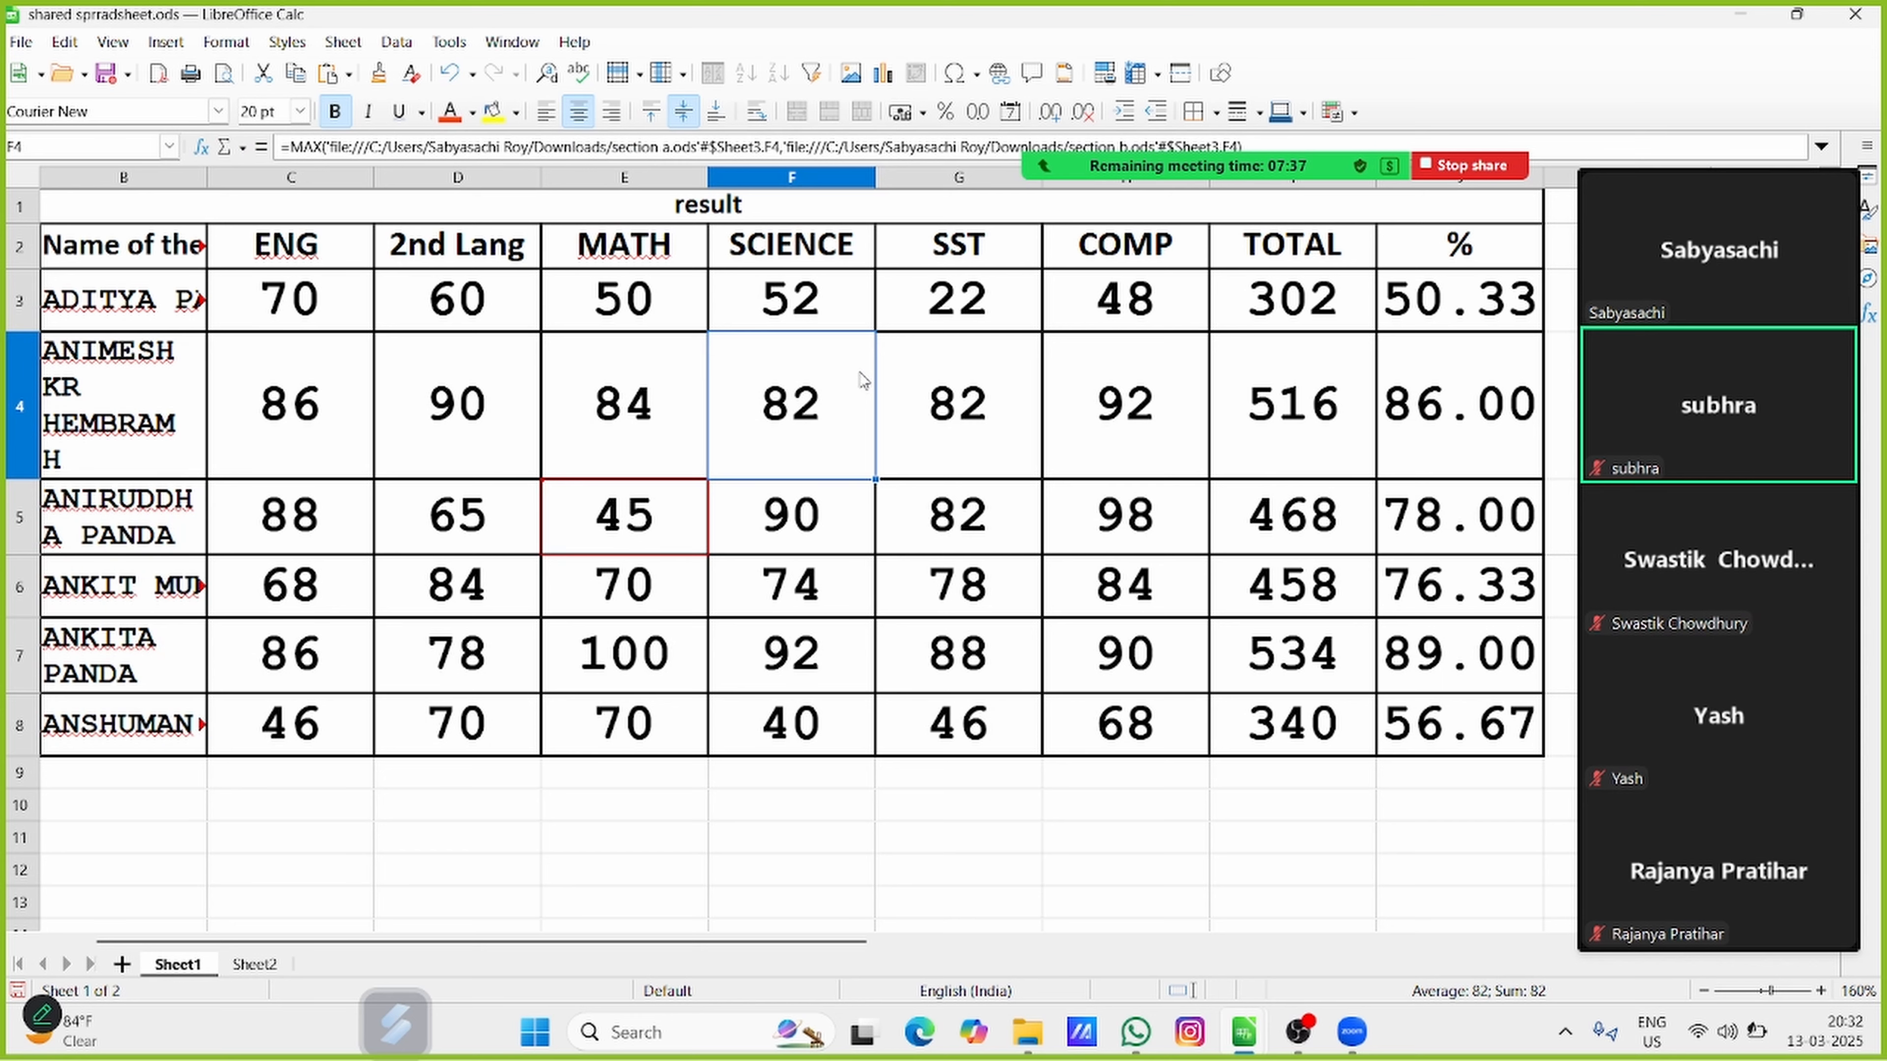
type("56")
left_click(869, 838)
left_click(960, 515)
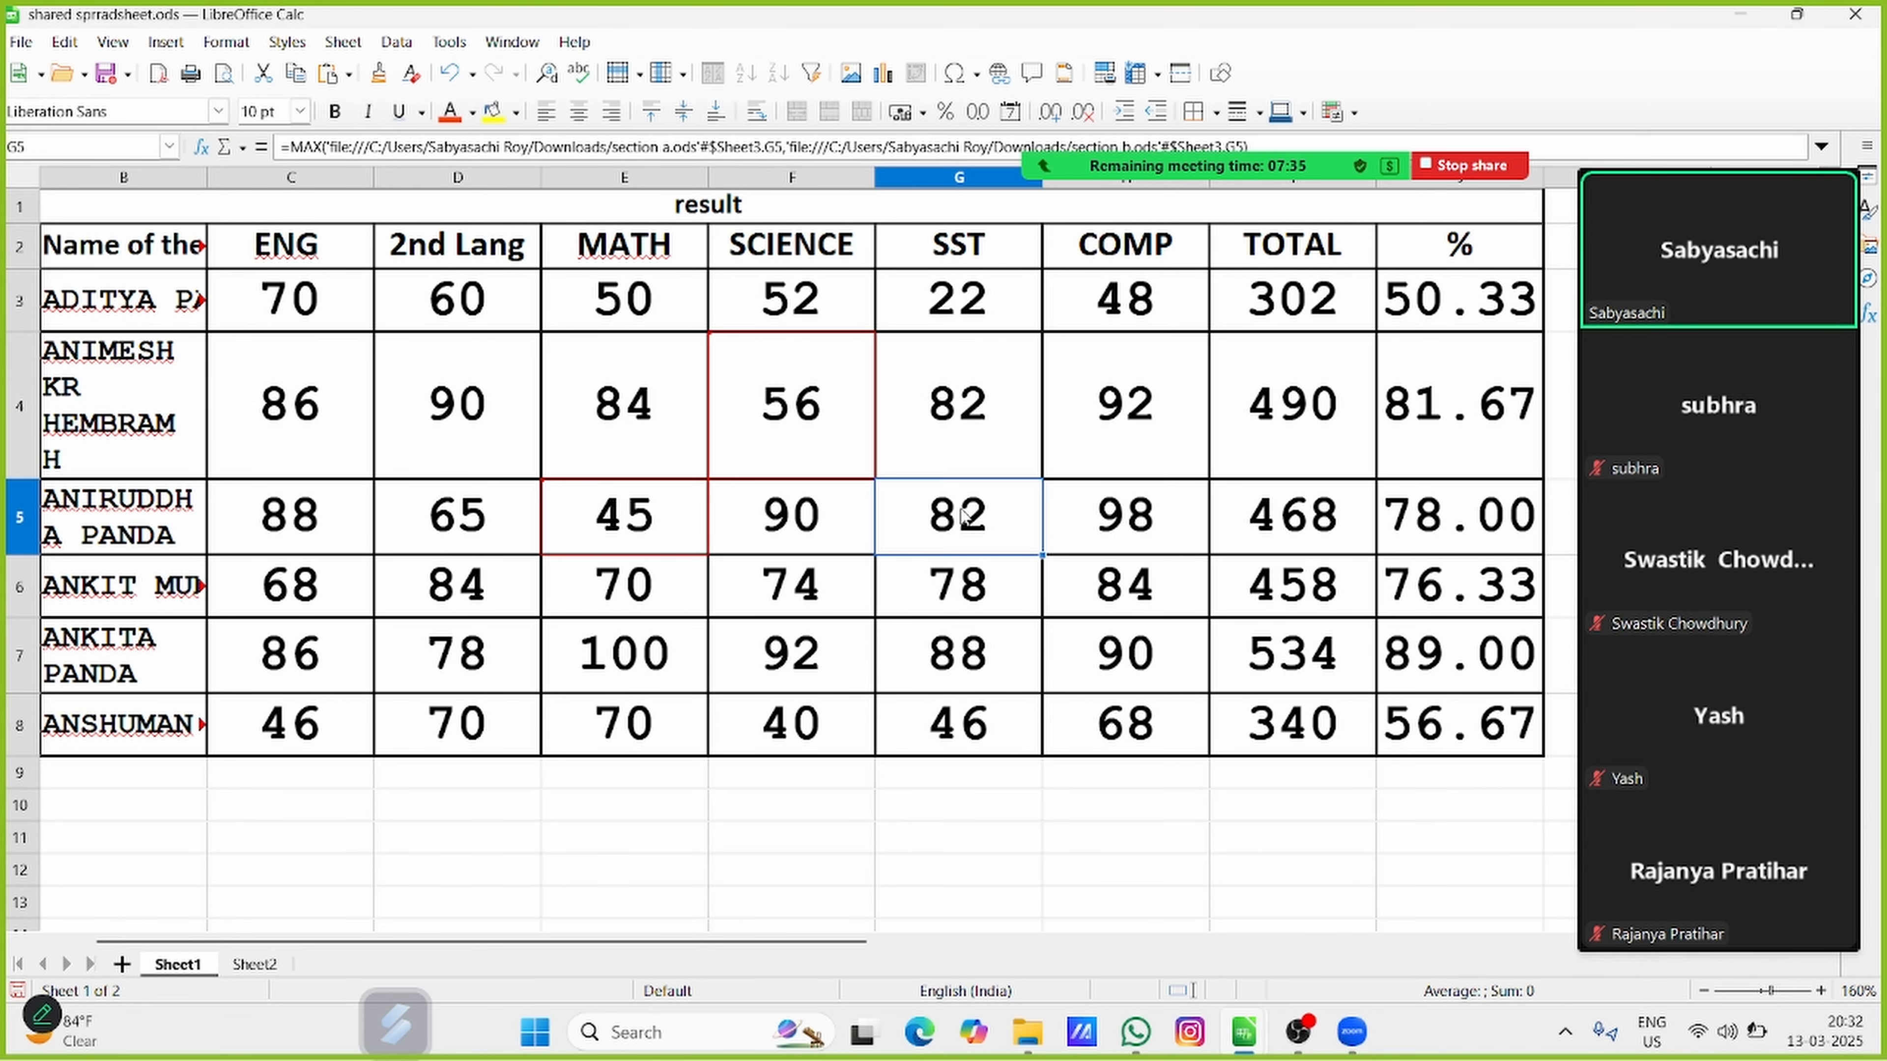
type("89")
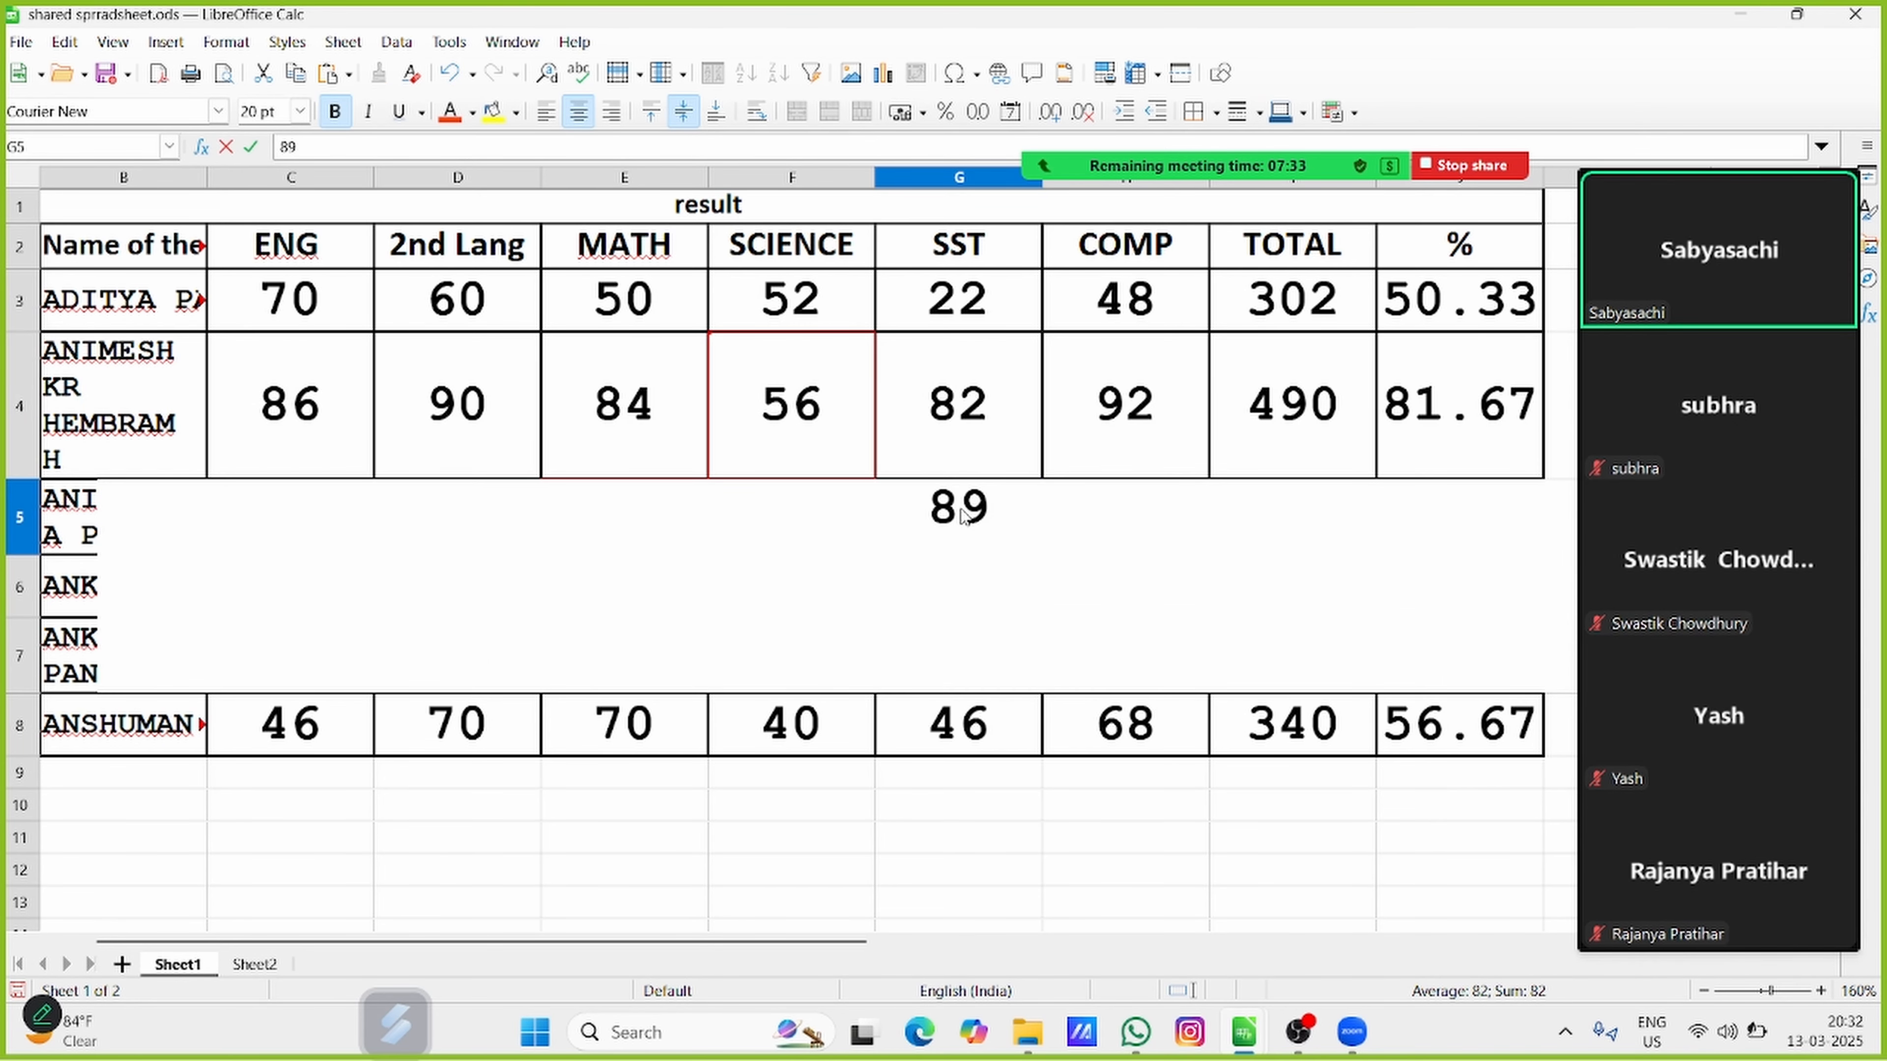
key("Return")
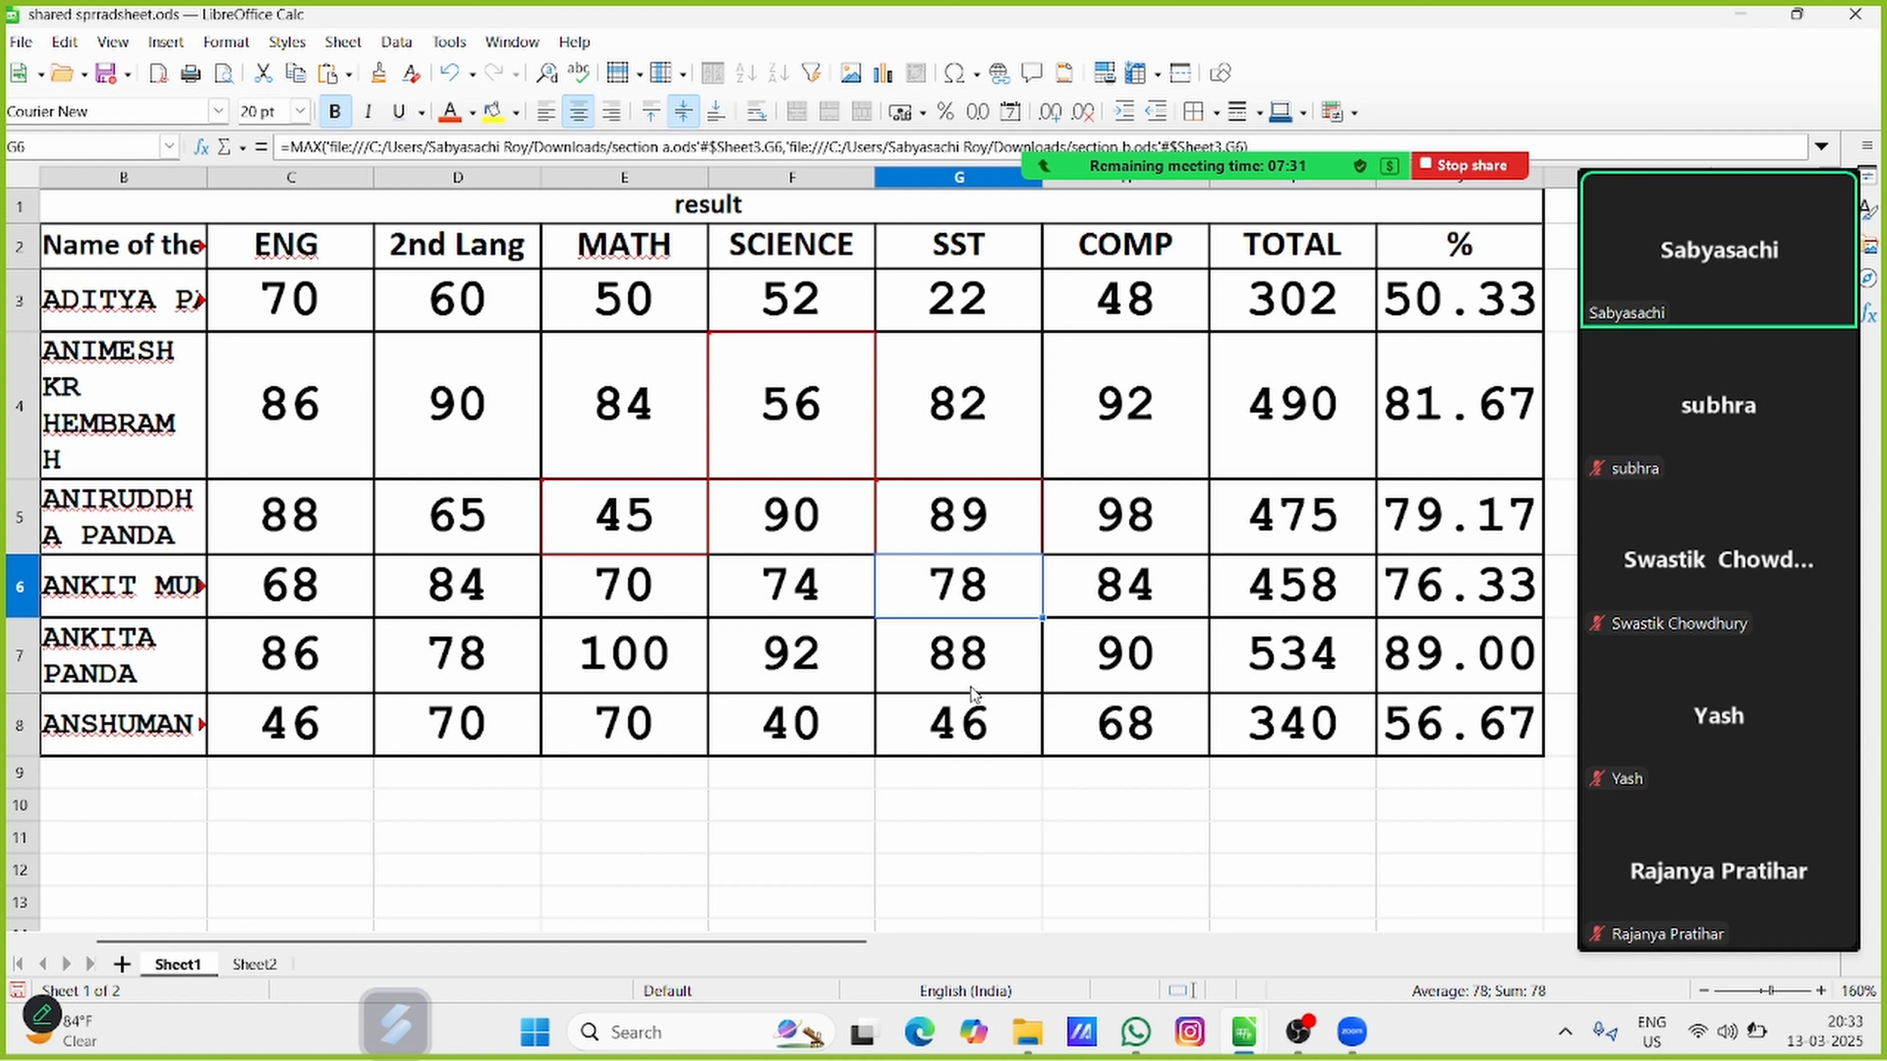
Accept all pending tracked changes at once and close the change list
left_click(66, 42)
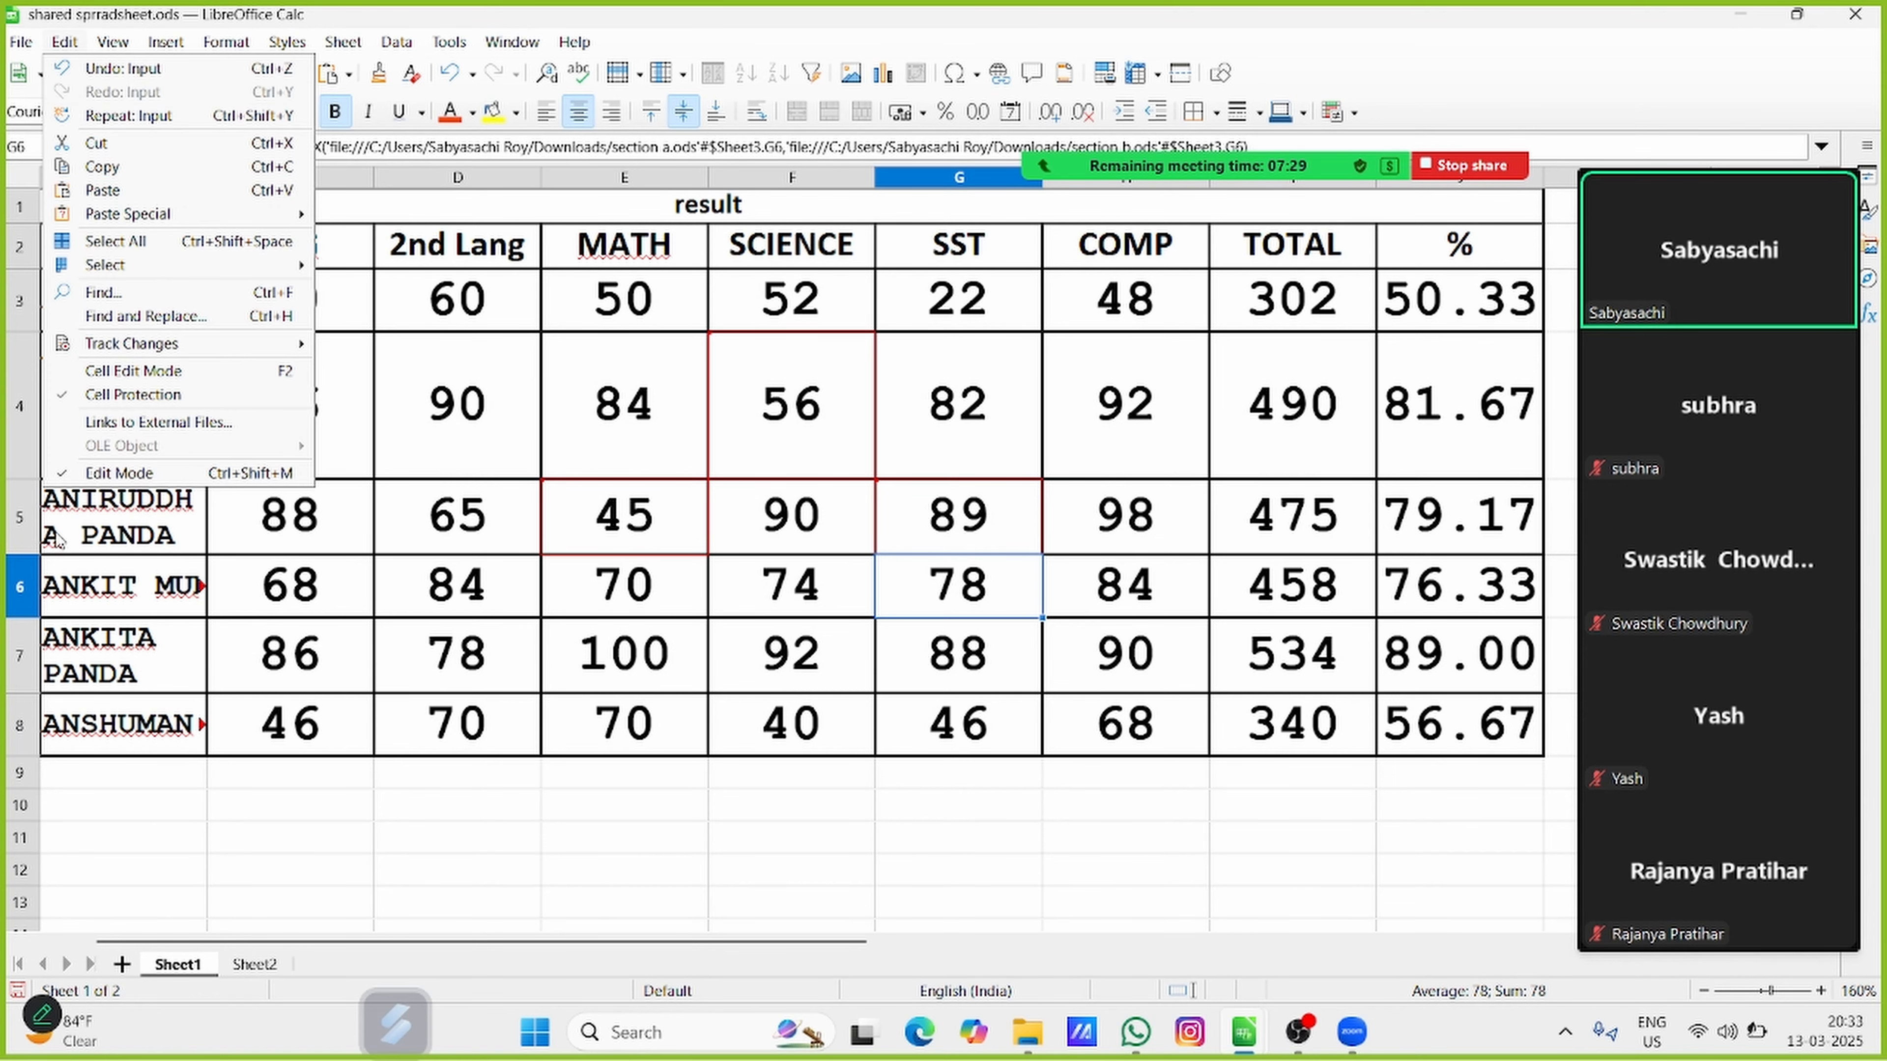
mouse_move(171, 345)
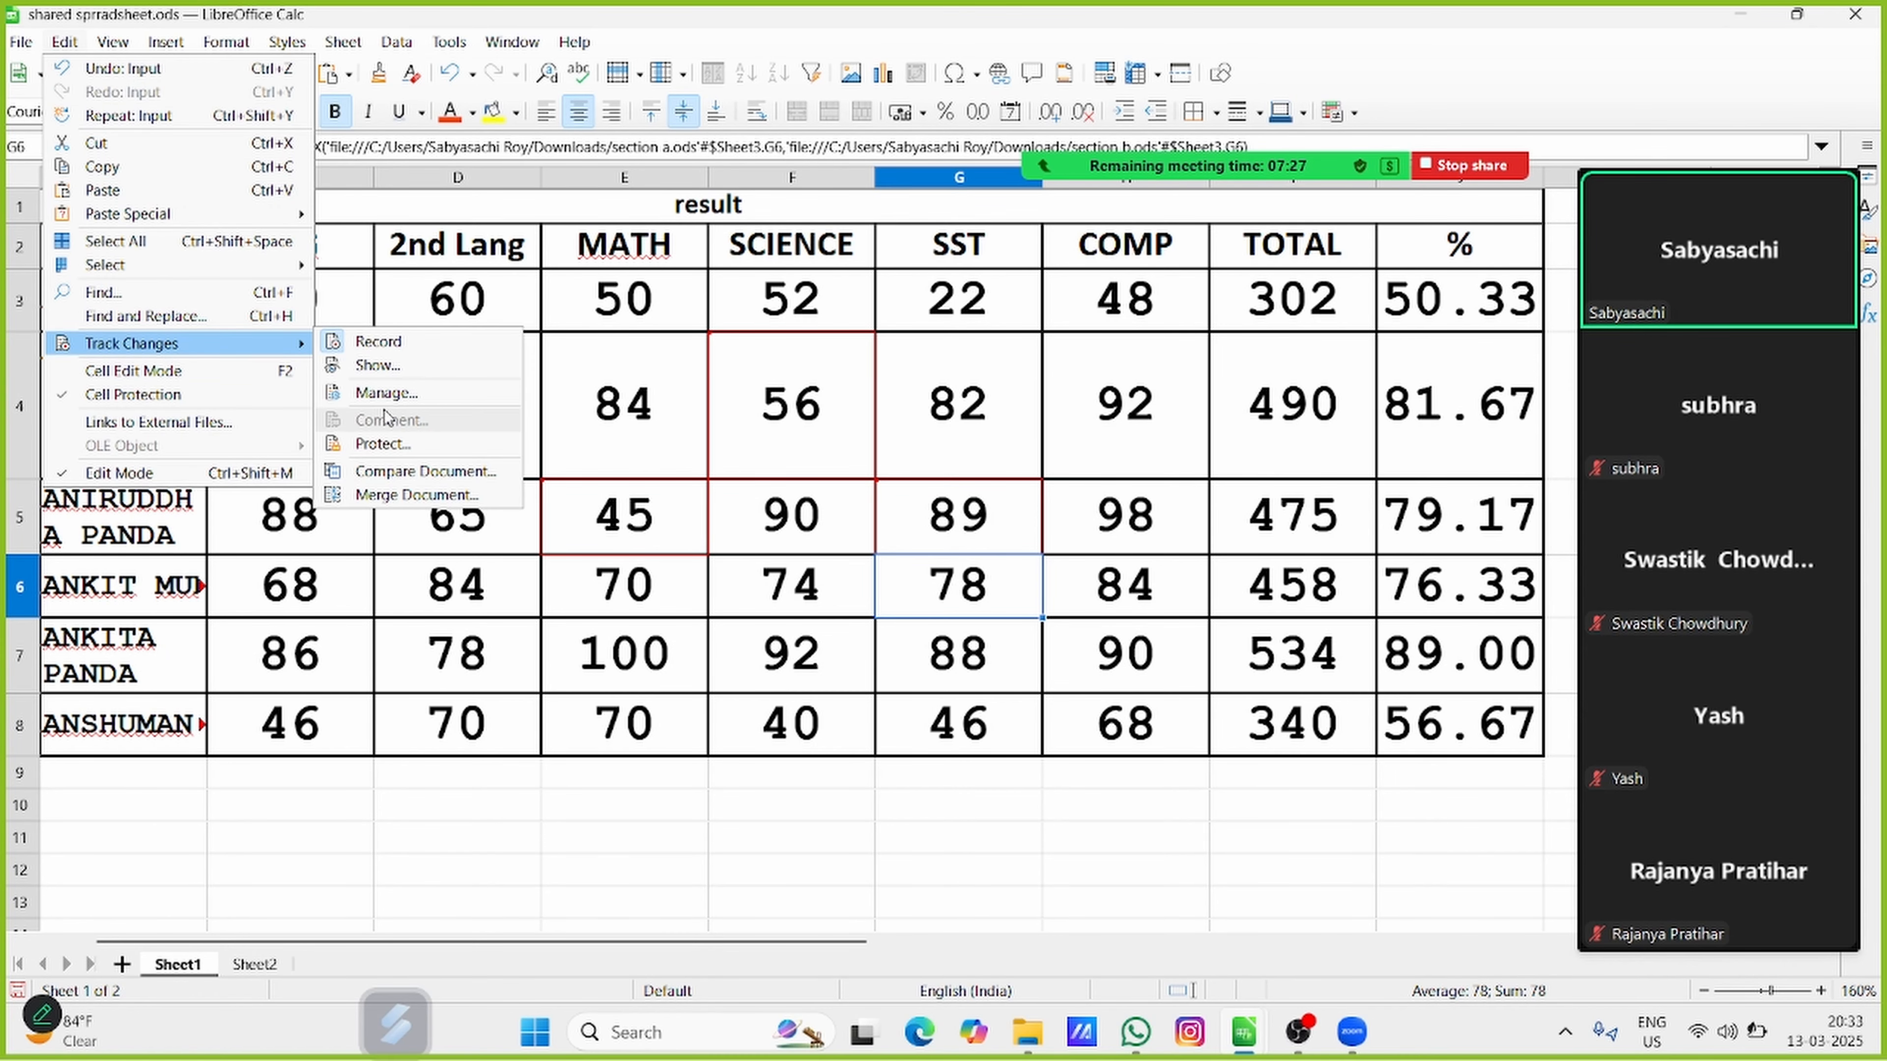
left_click(386, 392)
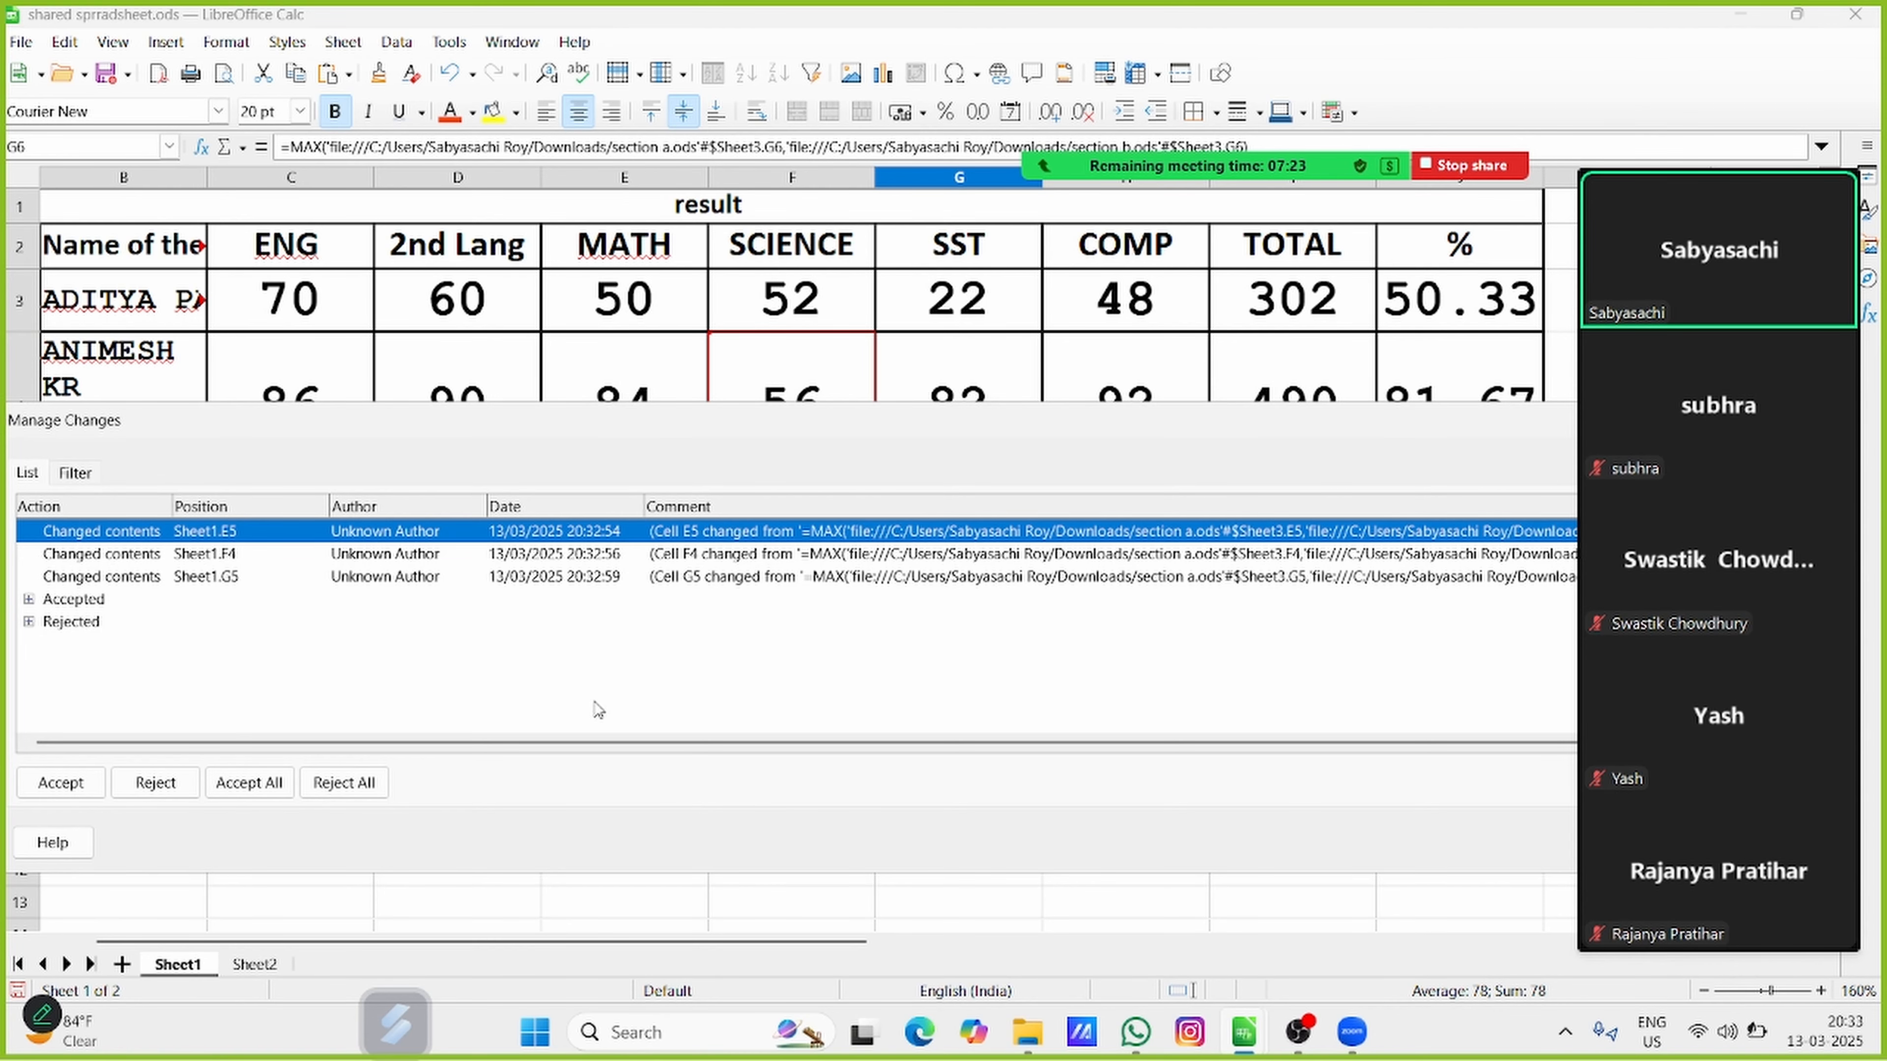
left_click_drag(393, 443, 475, 696)
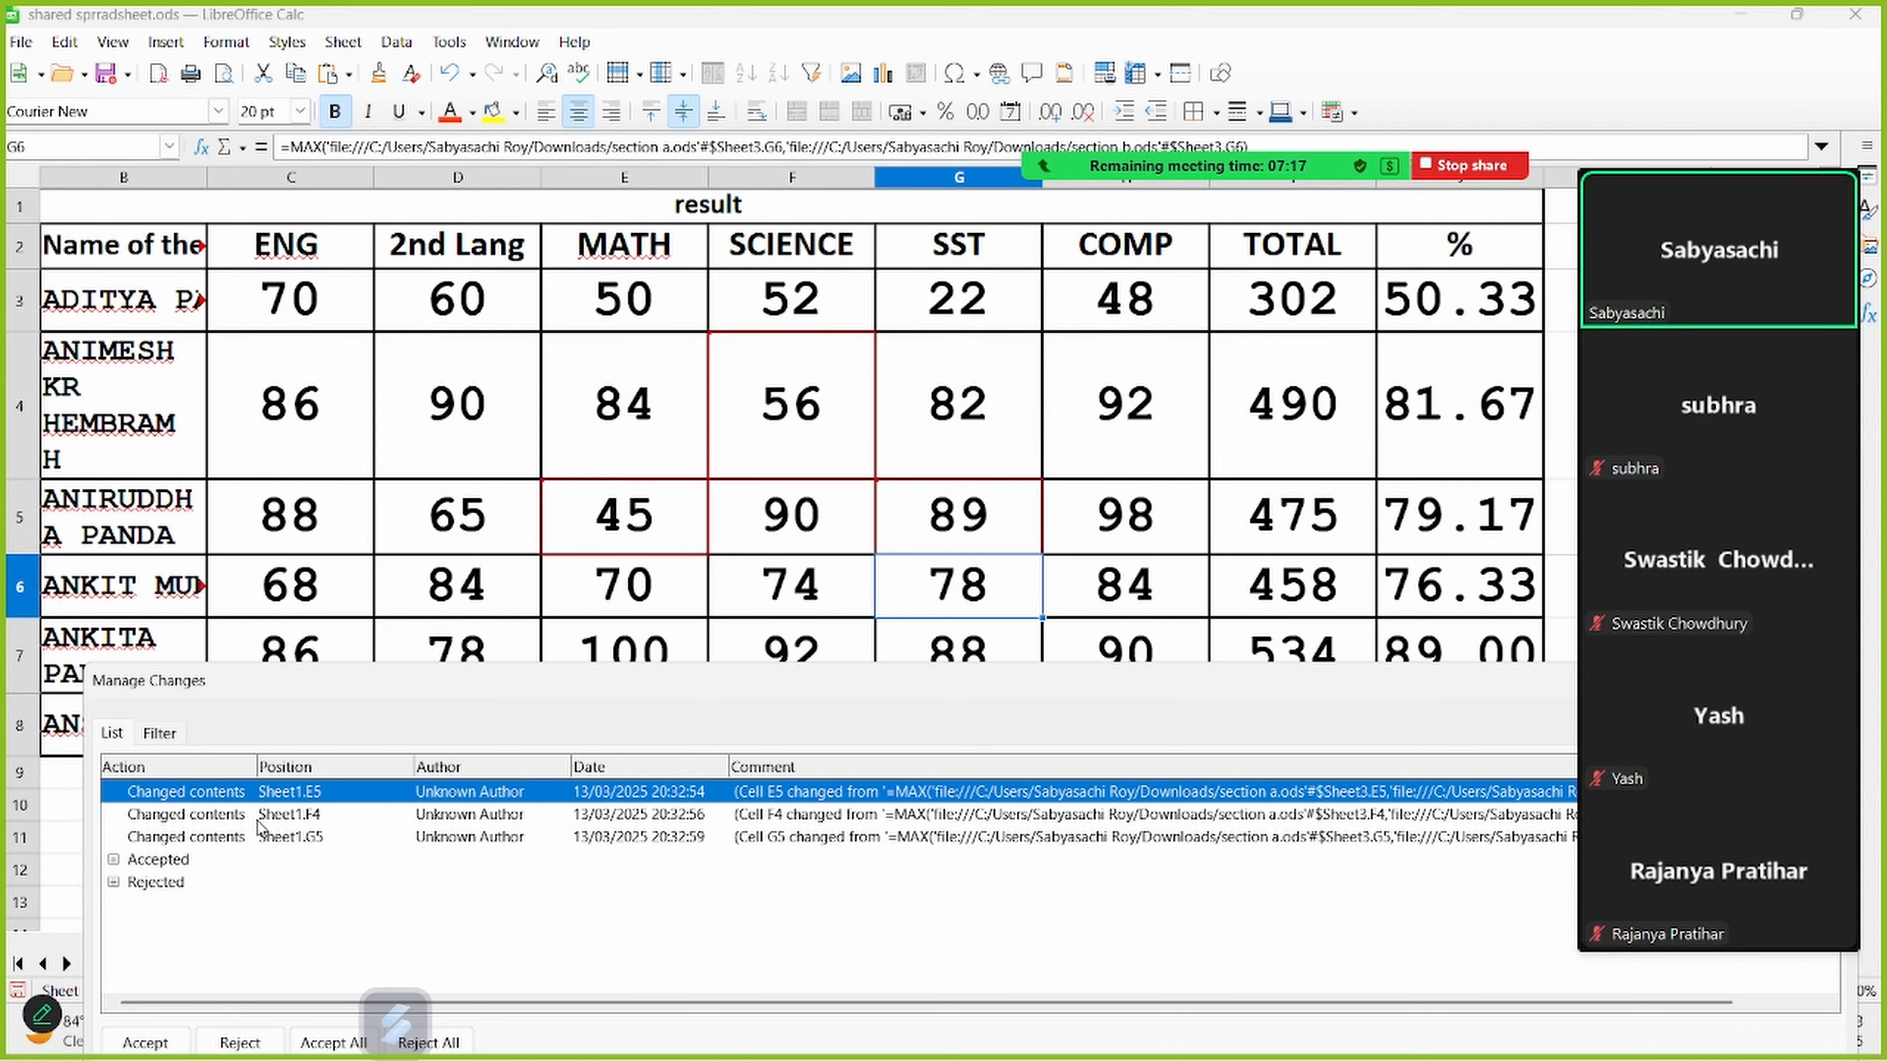
left_click(334, 1043)
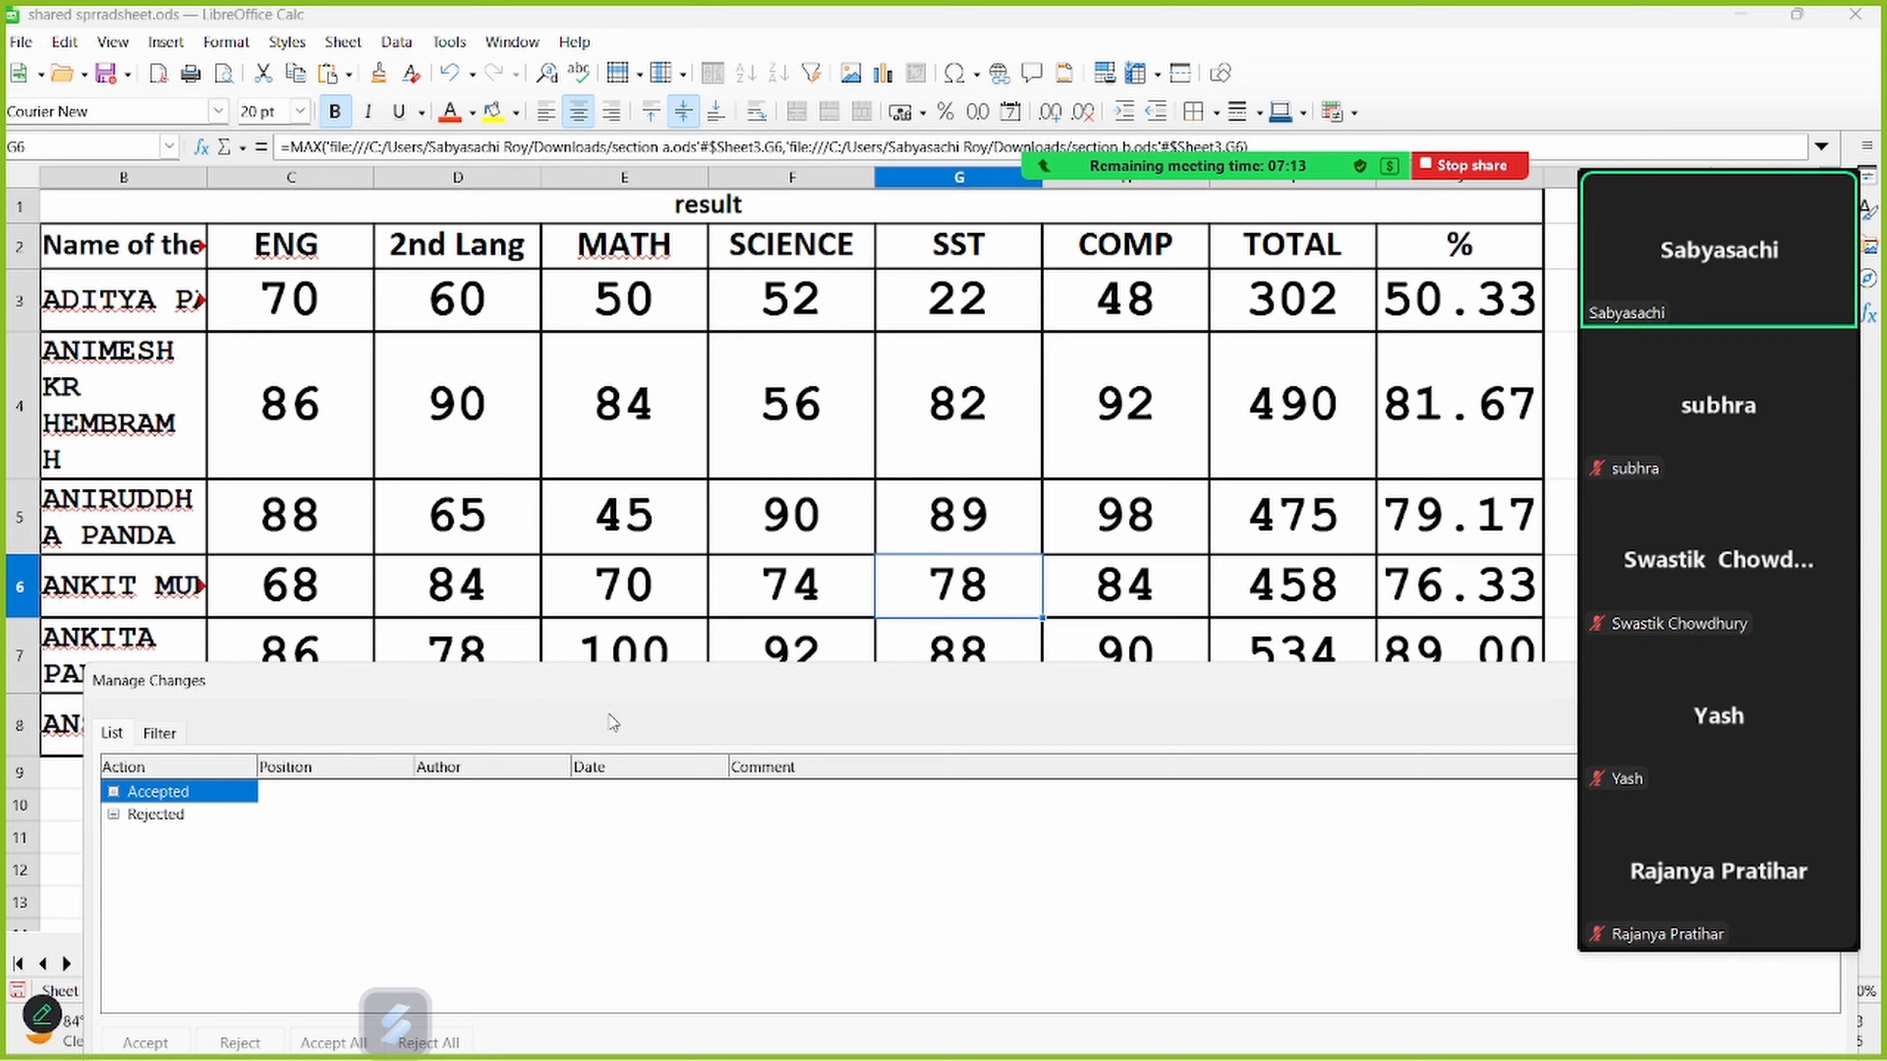
left_click_drag(562, 672, 2, 143)
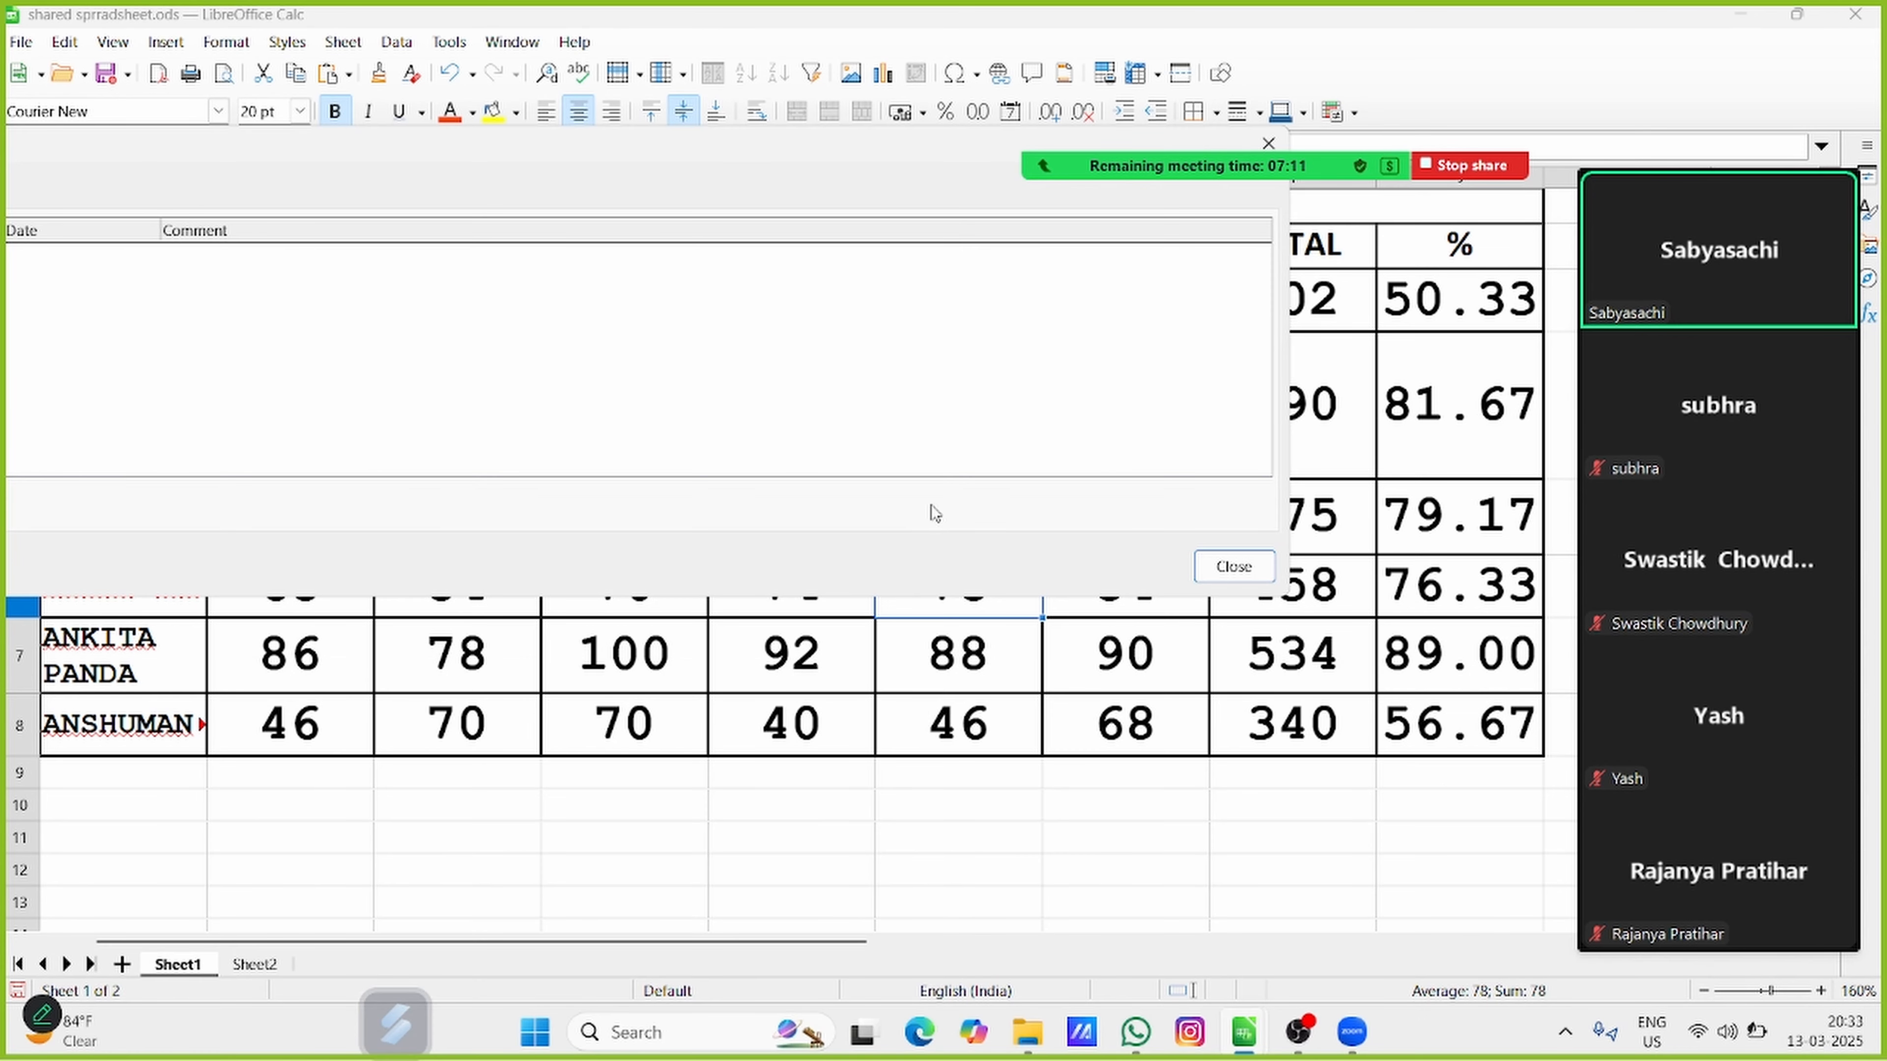
left_click(1244, 568)
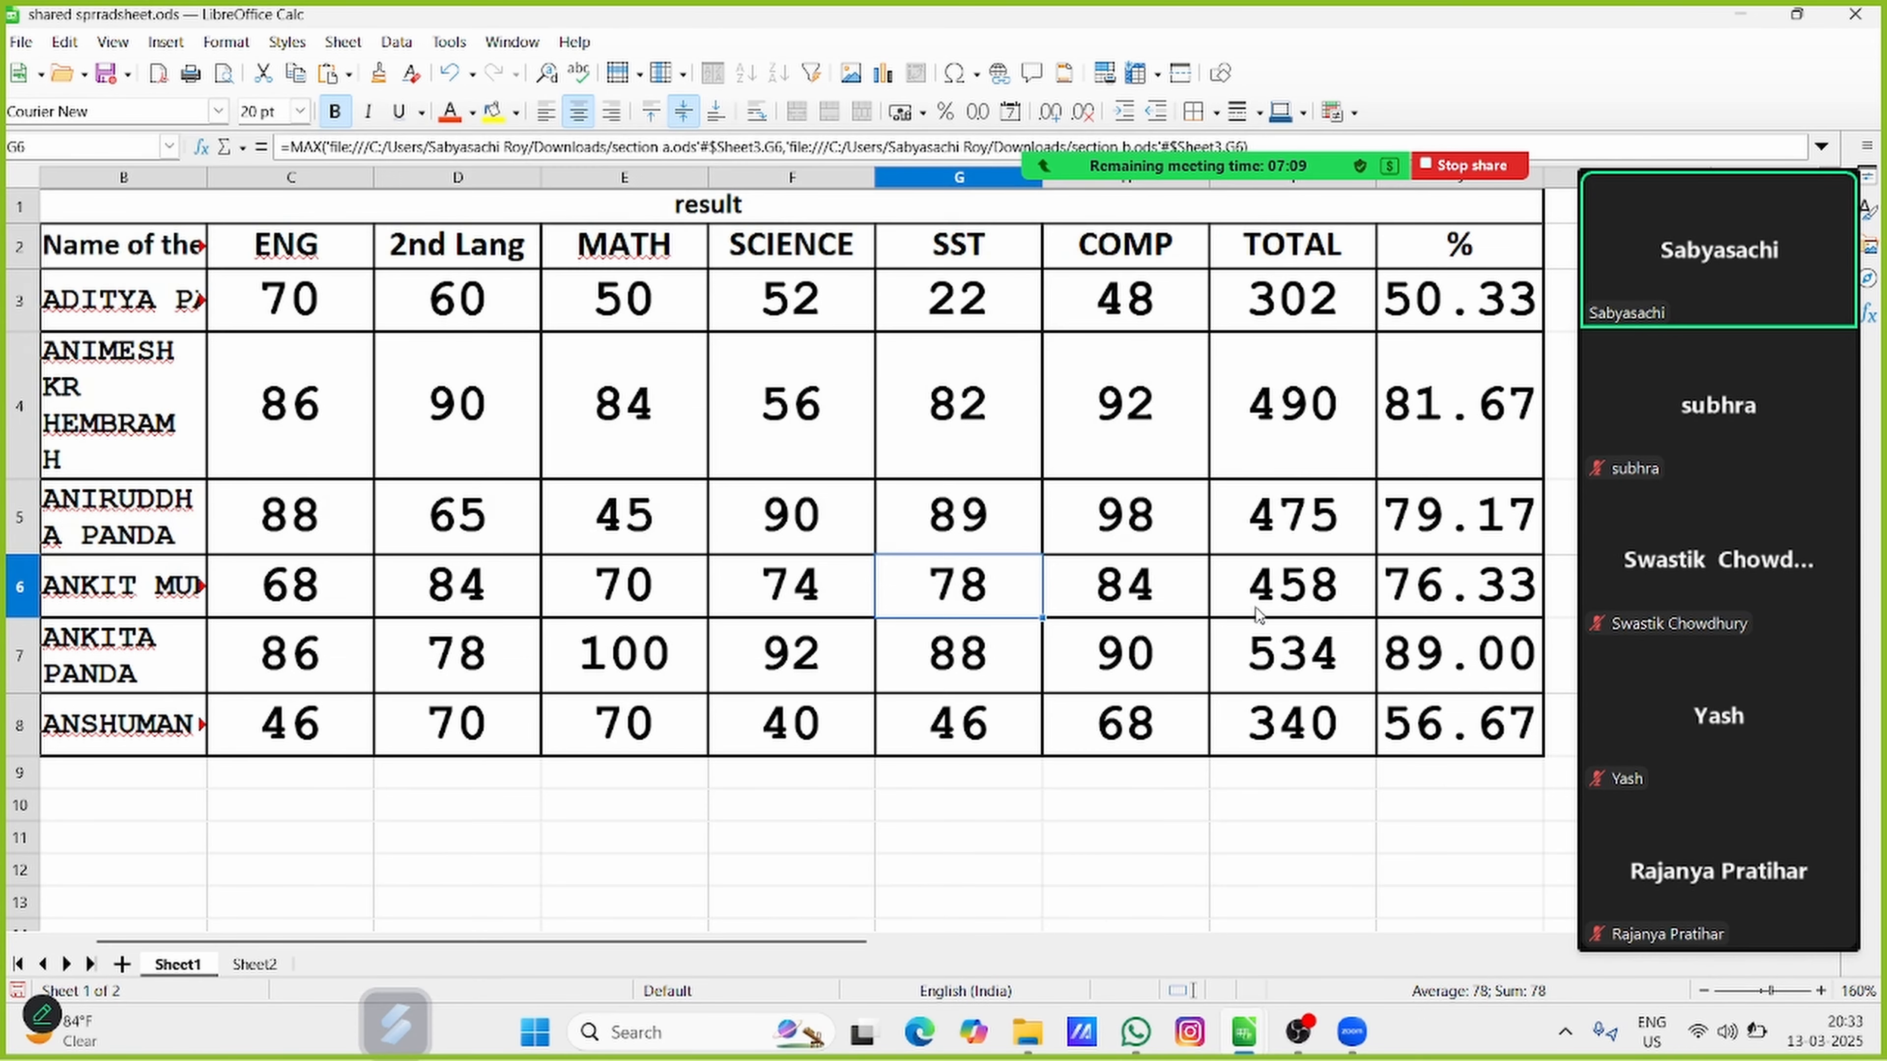
Change the marks in row 8 to 89 in C8, 45 in D8 and 12 in E8
left_click(318, 741)
type("89")
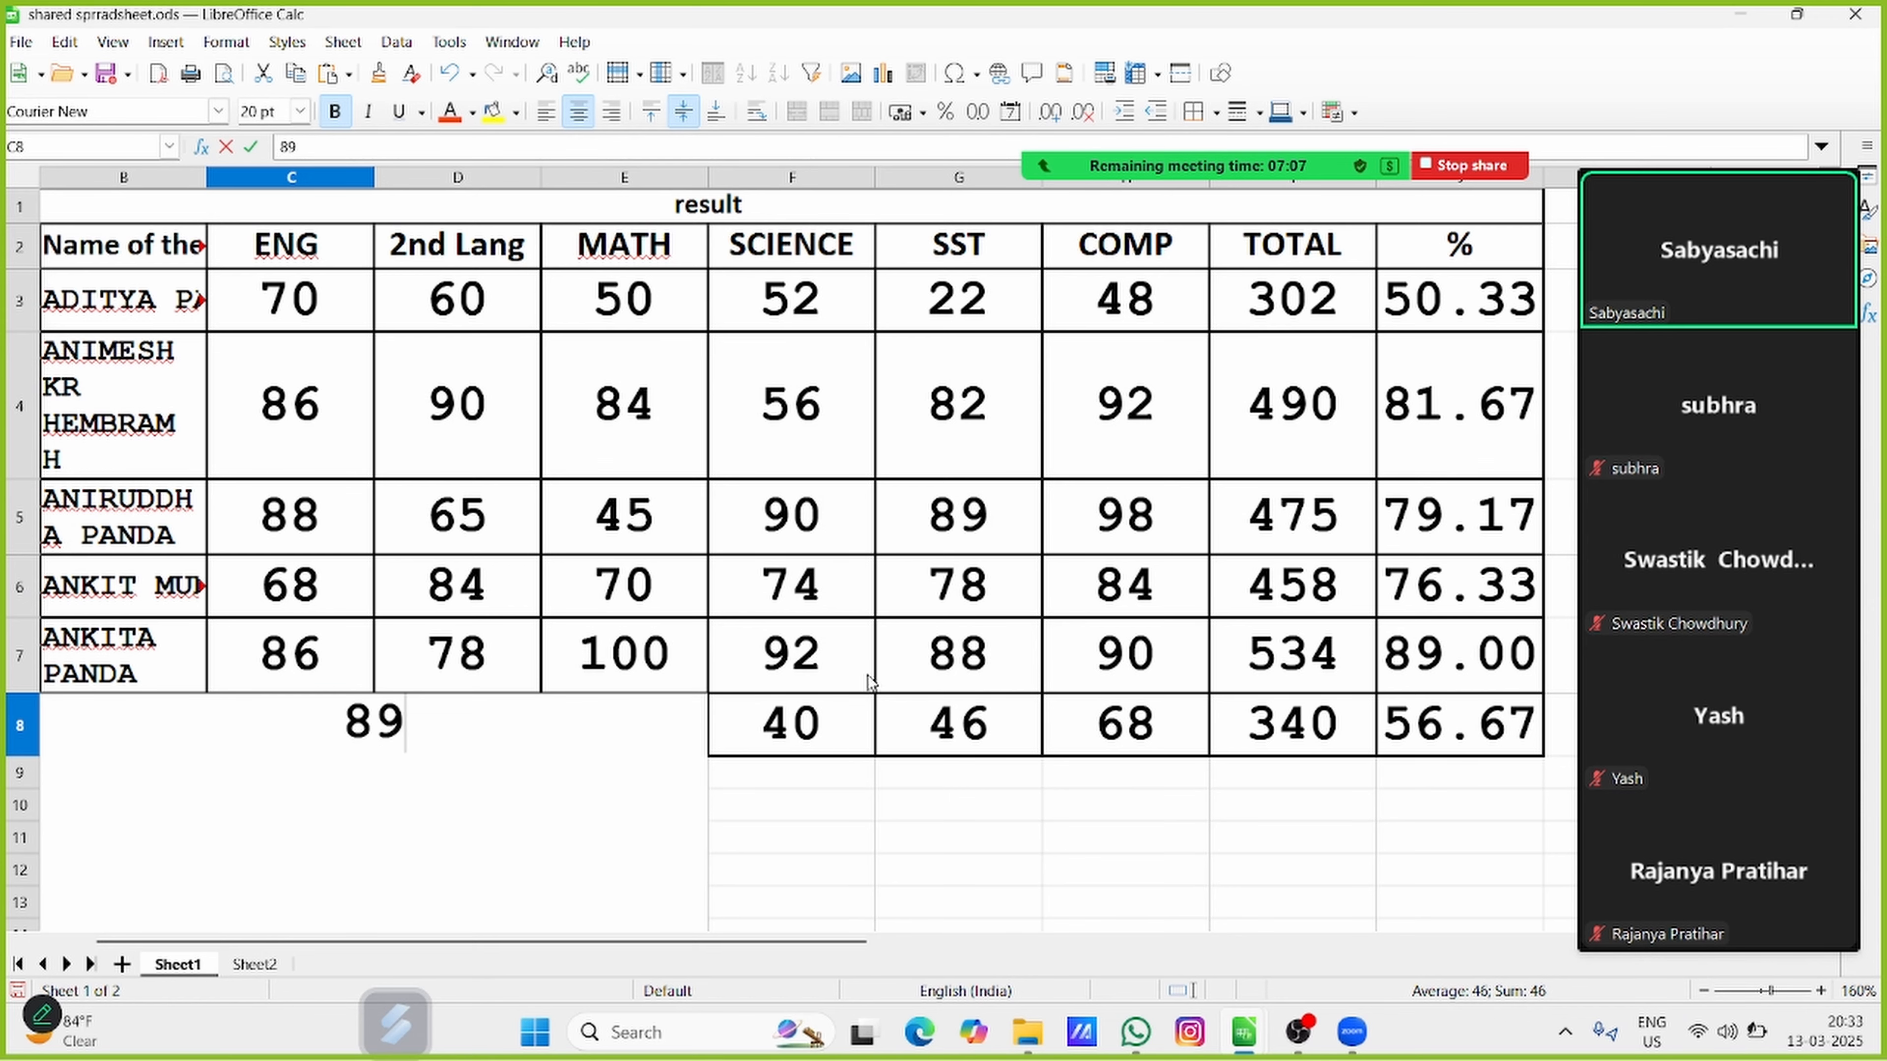
left_click(1003, 818)
left_click(508, 739)
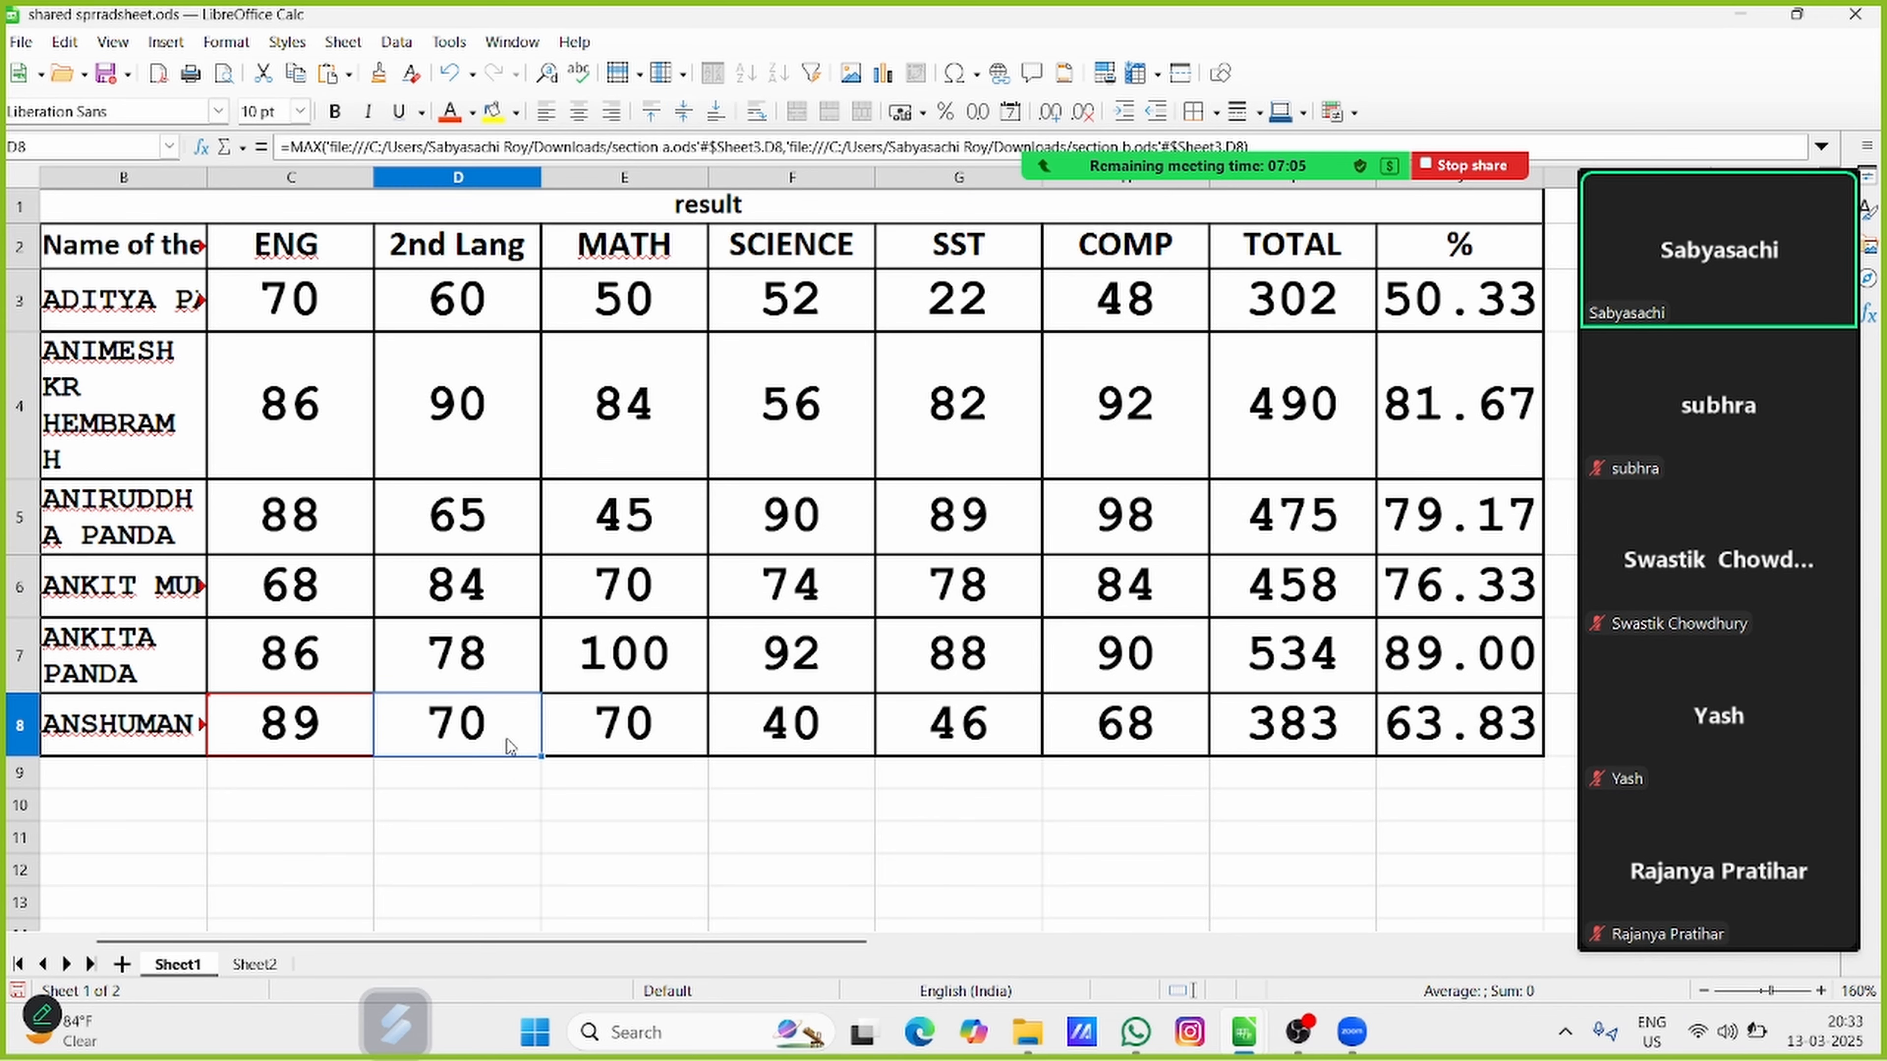
type("45")
left_click(1125, 925)
left_click(586, 689)
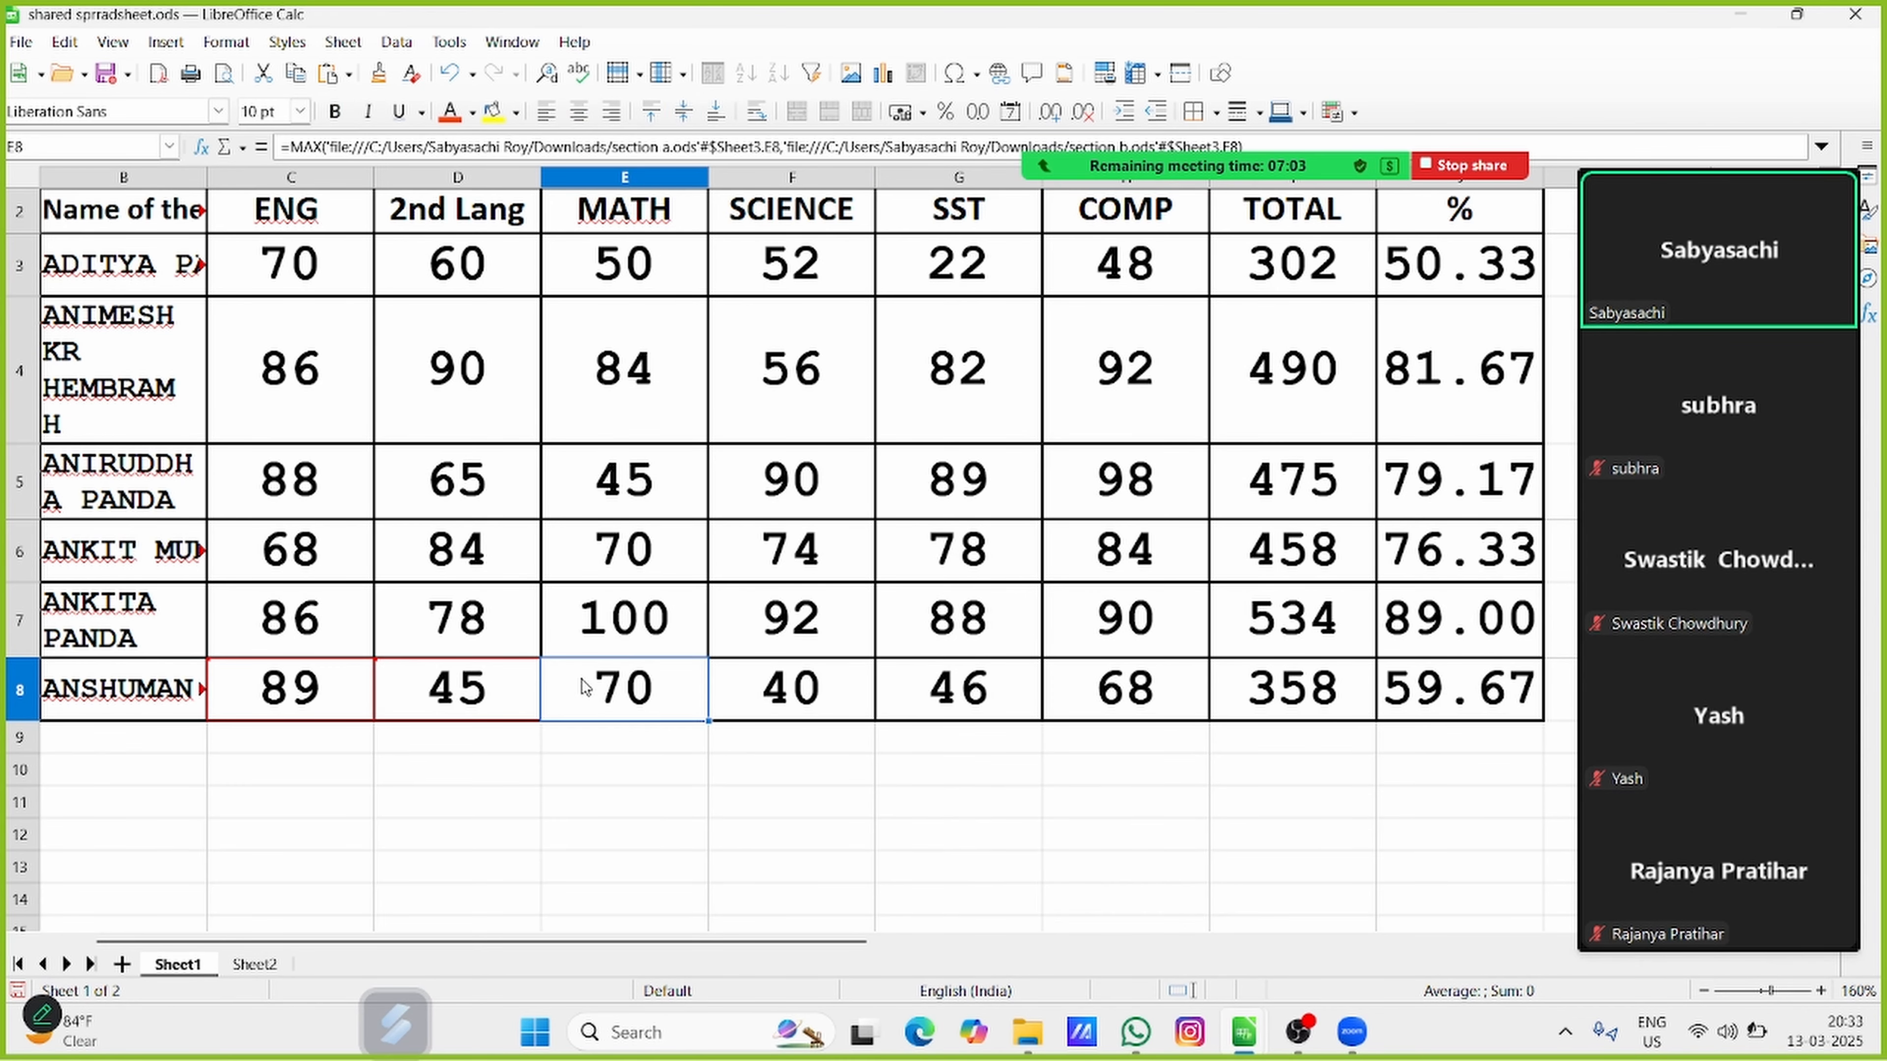
type("12")
left_click(1420, 829)
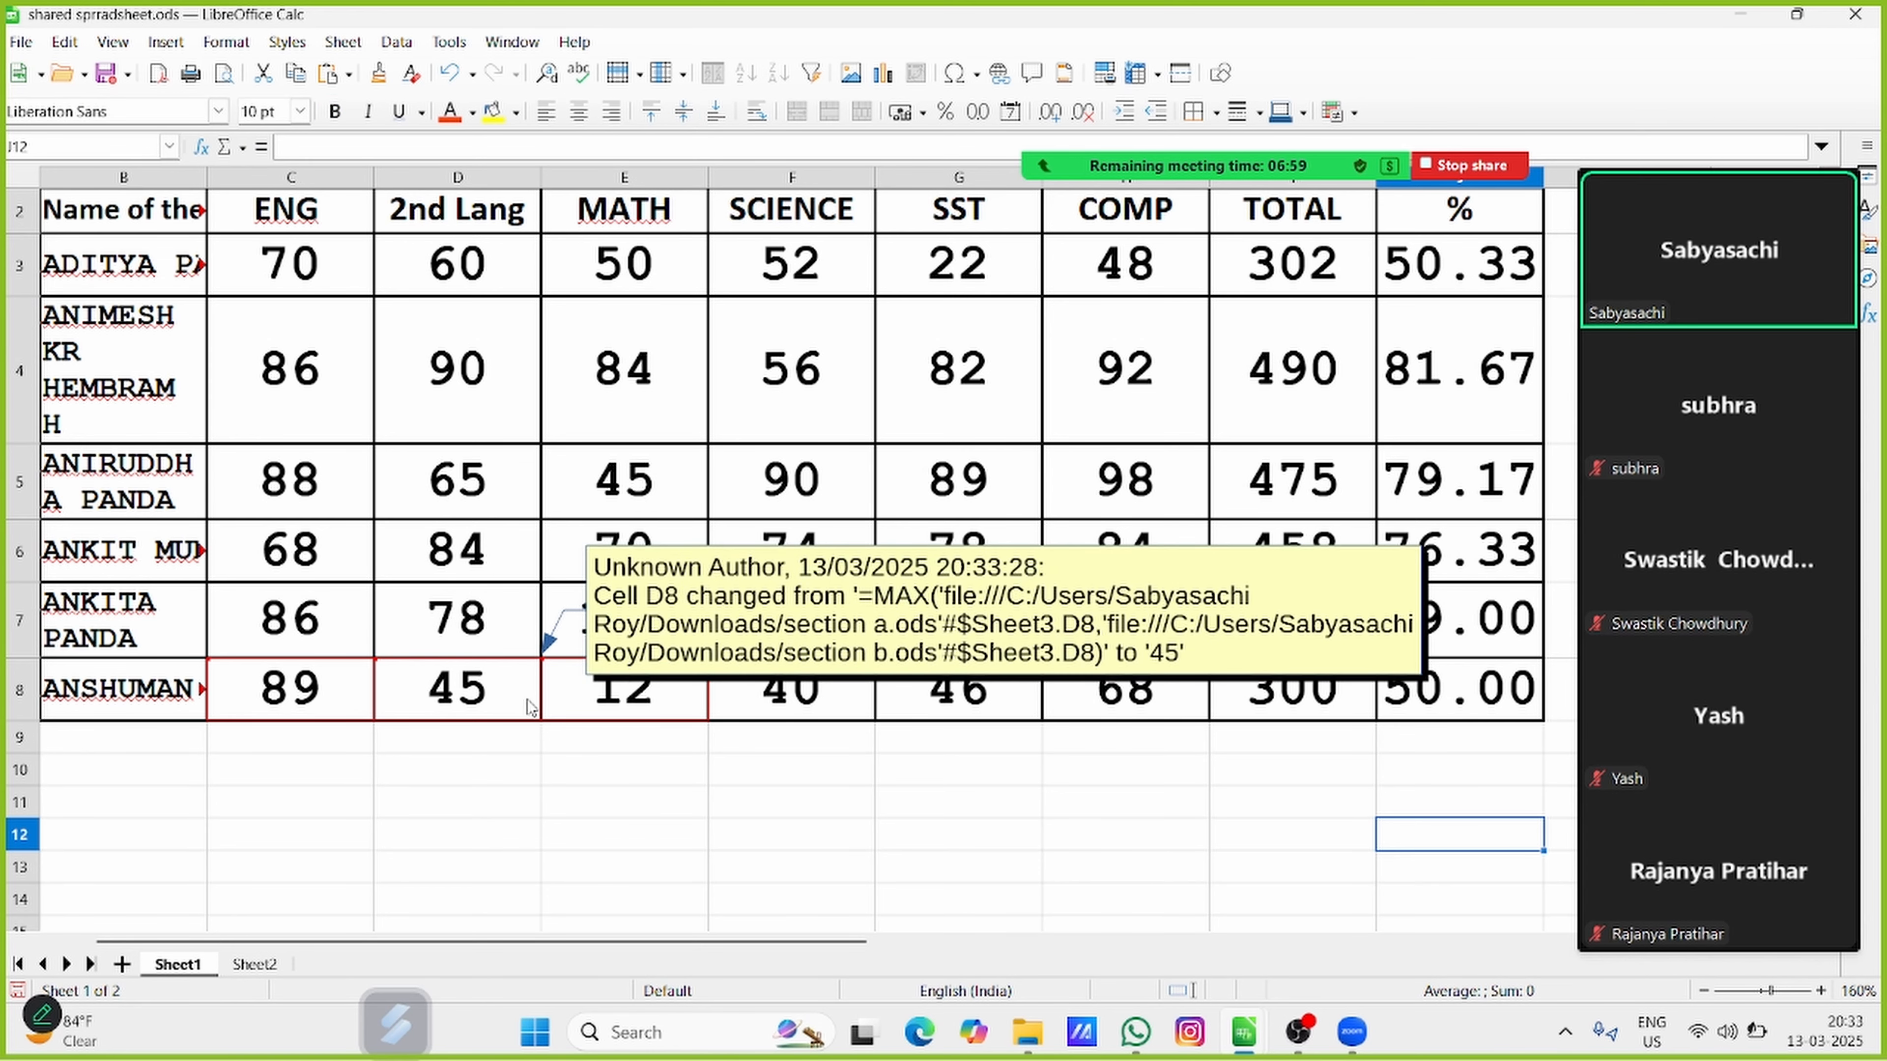
Reject all pending tracked changes in row 8 at once through the change manager
left_click(65, 42)
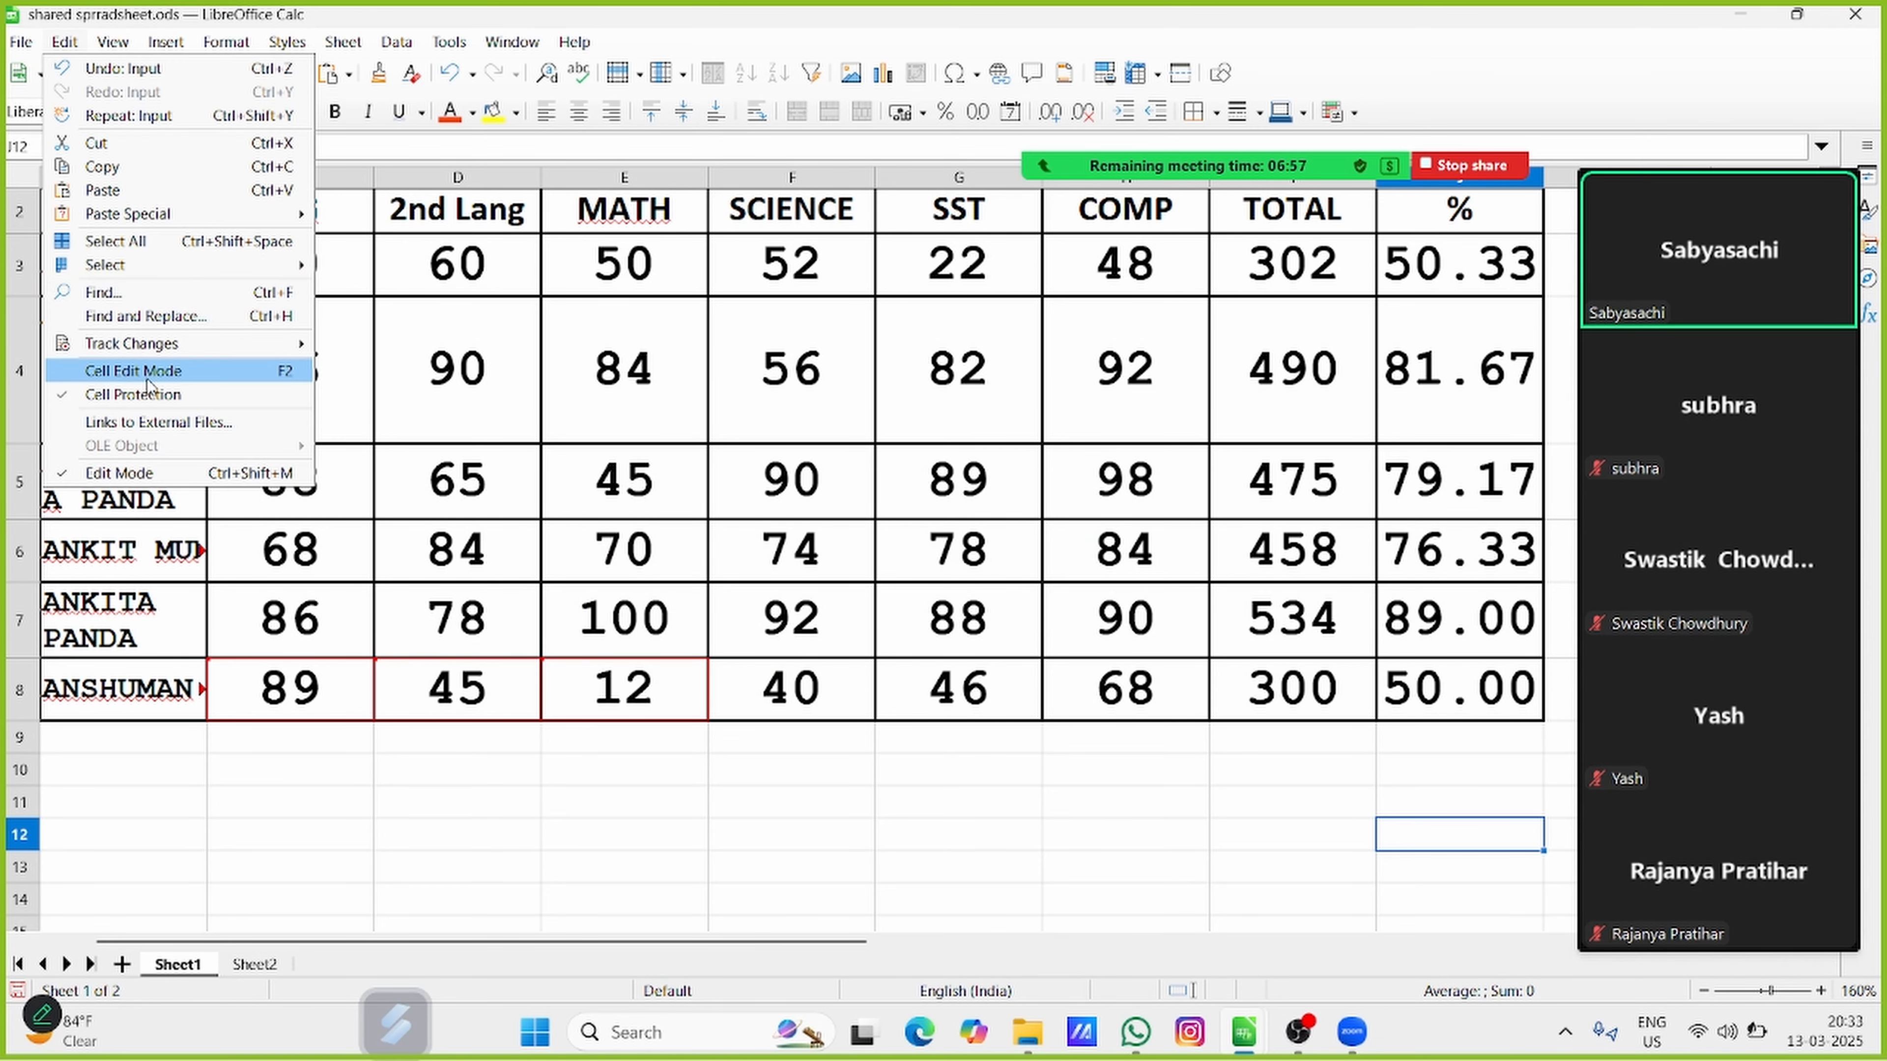
mouse_move(175, 345)
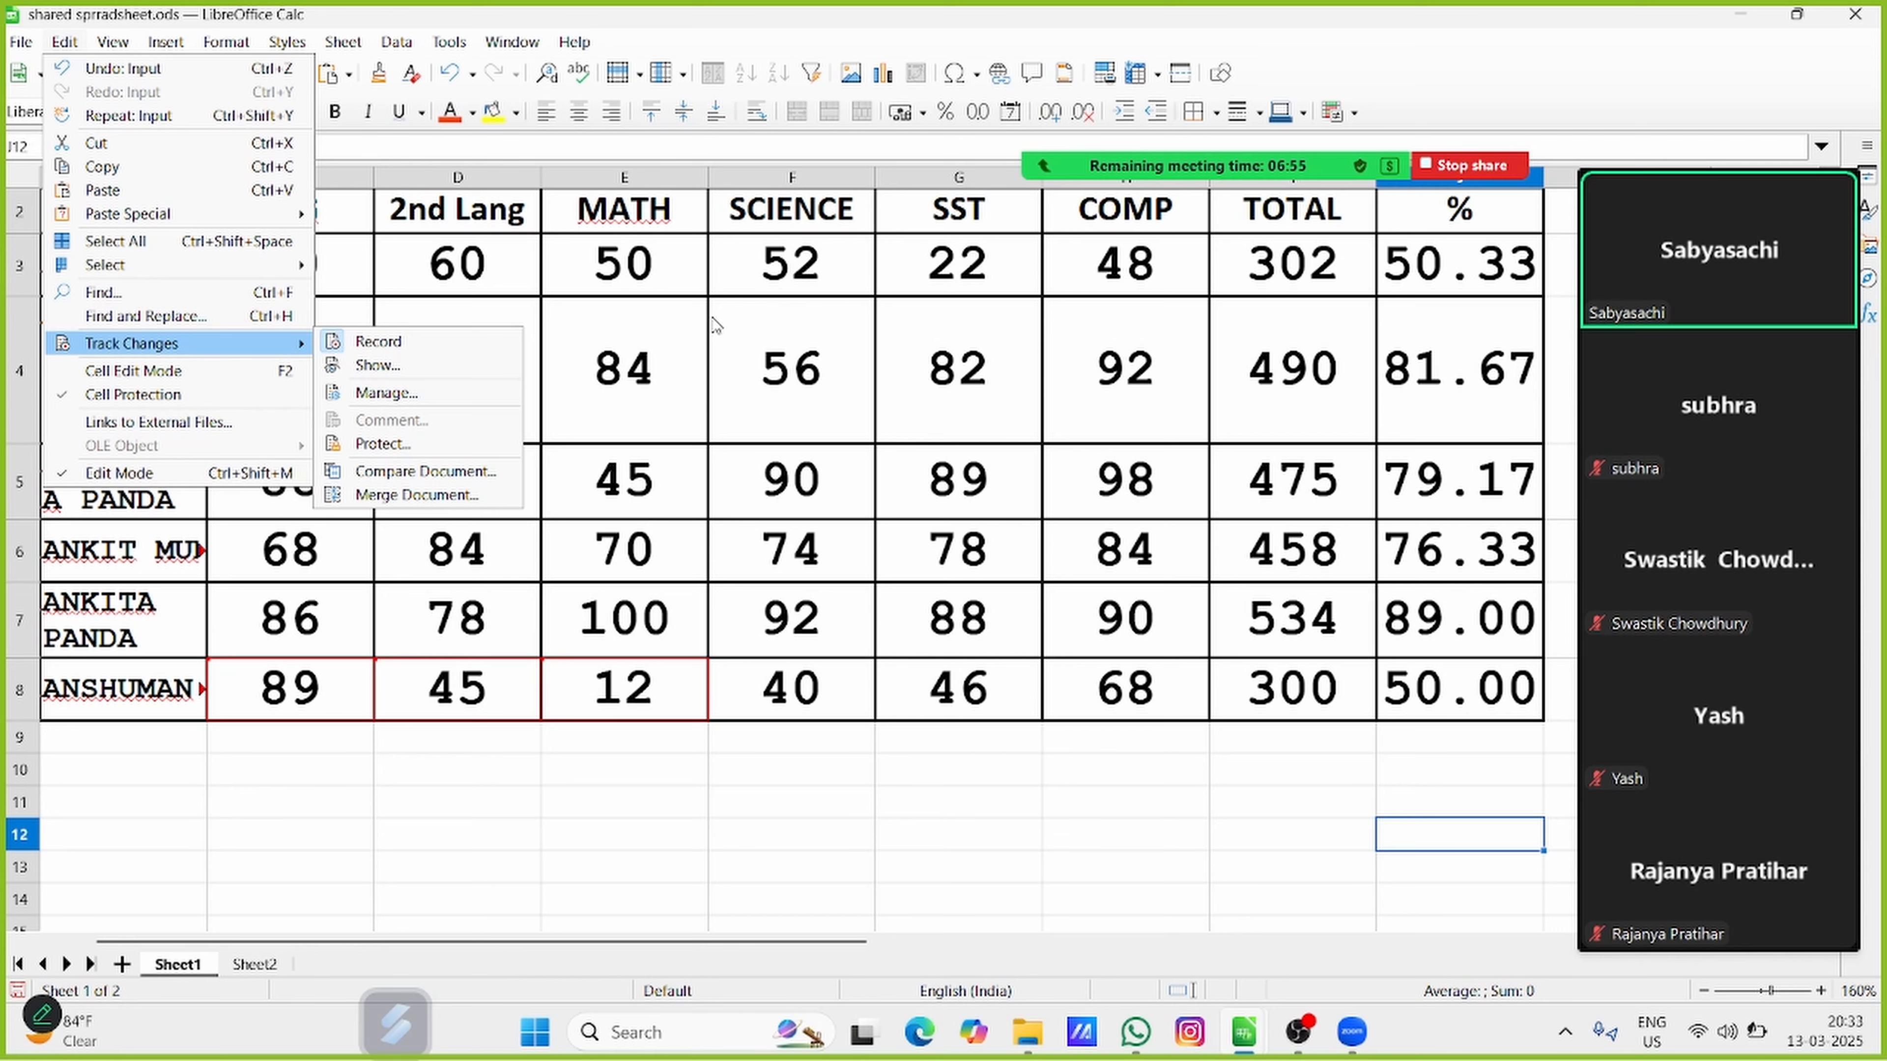
left_click(462, 397)
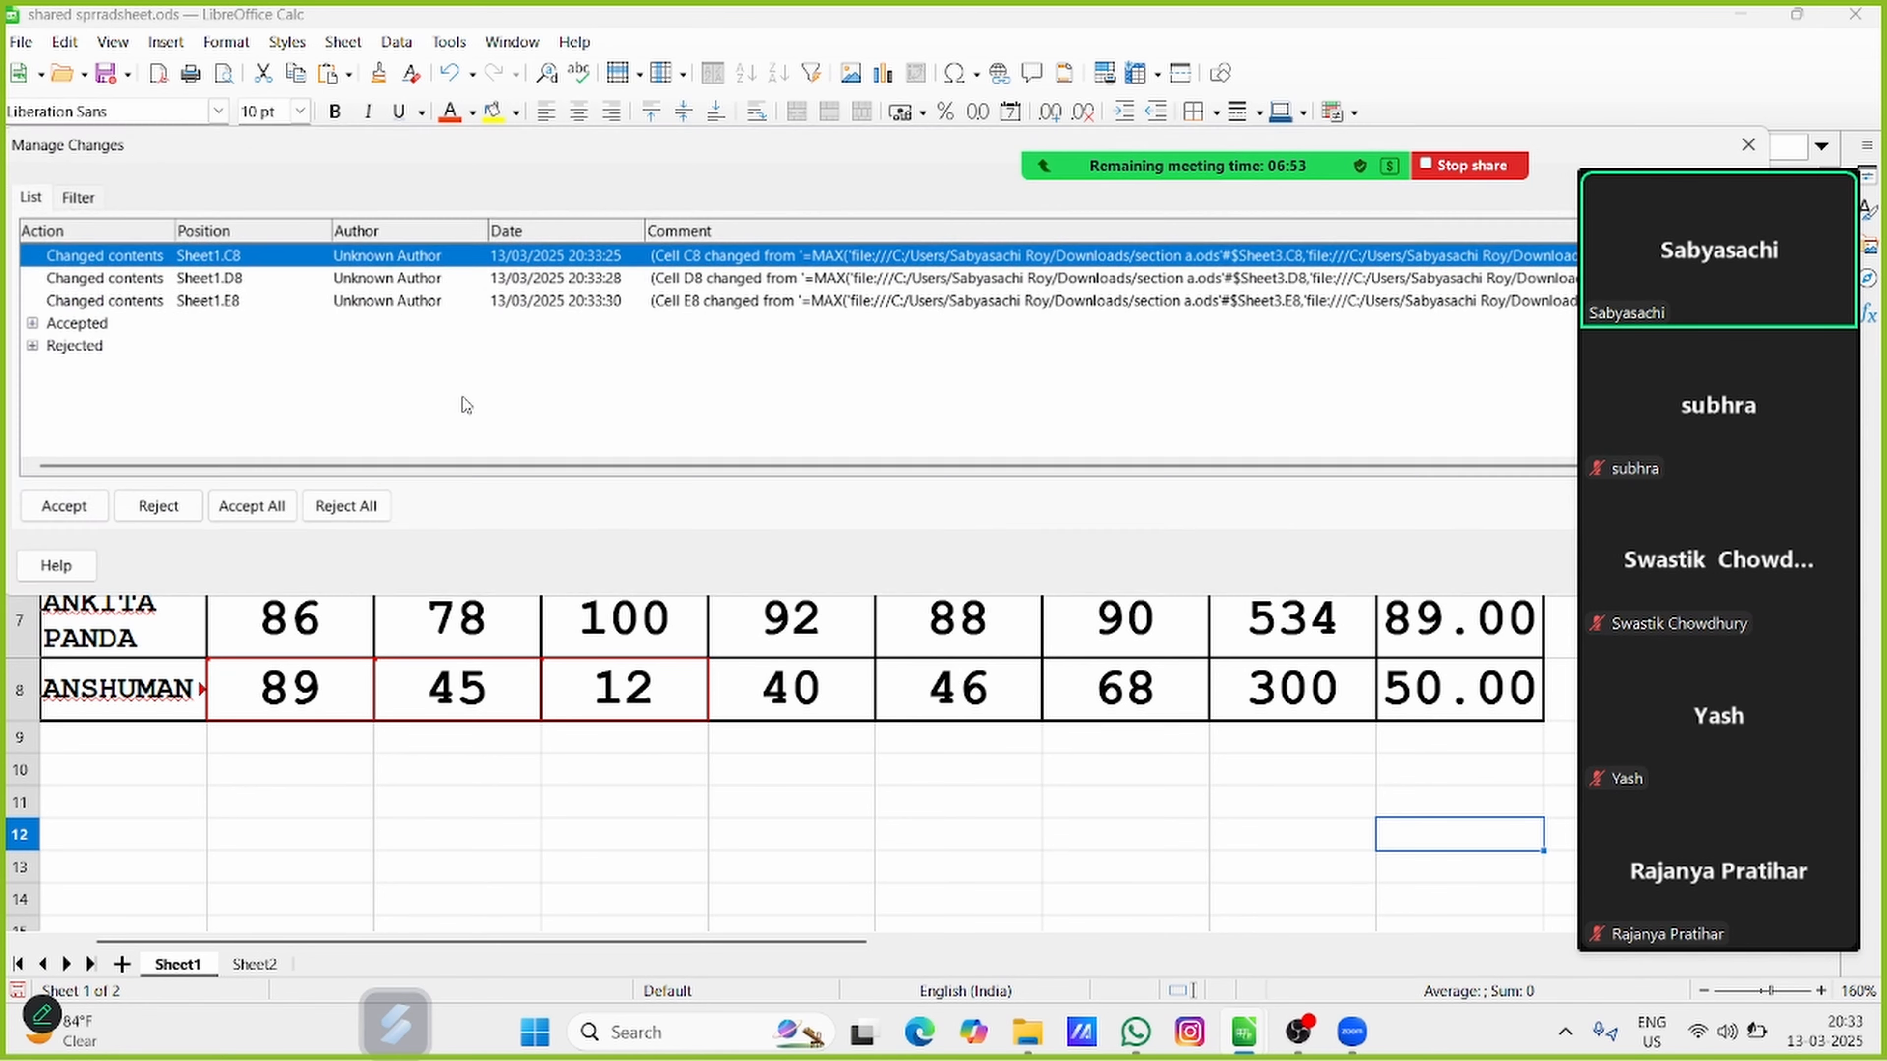
left_click(340, 513)
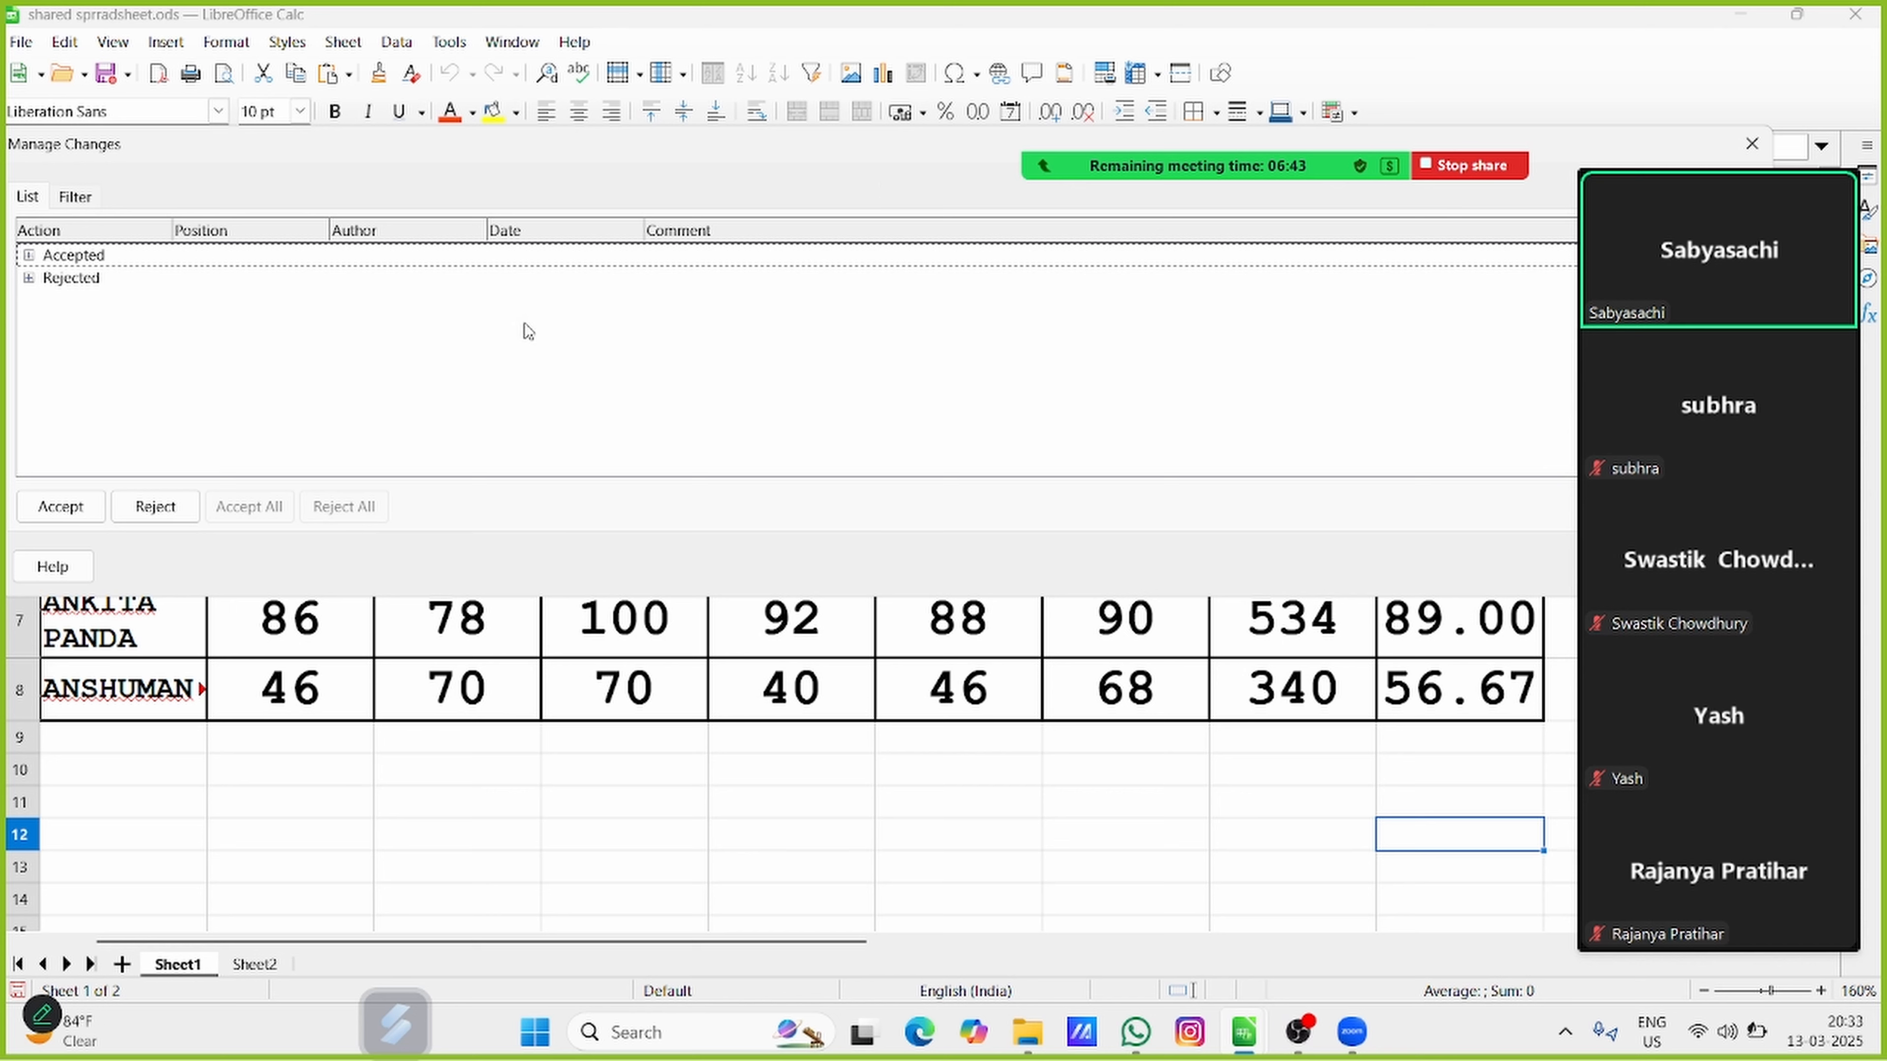
Close the change list, reopen it to check the accepted and rejected entries, and close it again
mouse_move(1676, 217)
left_click(1750, 149)
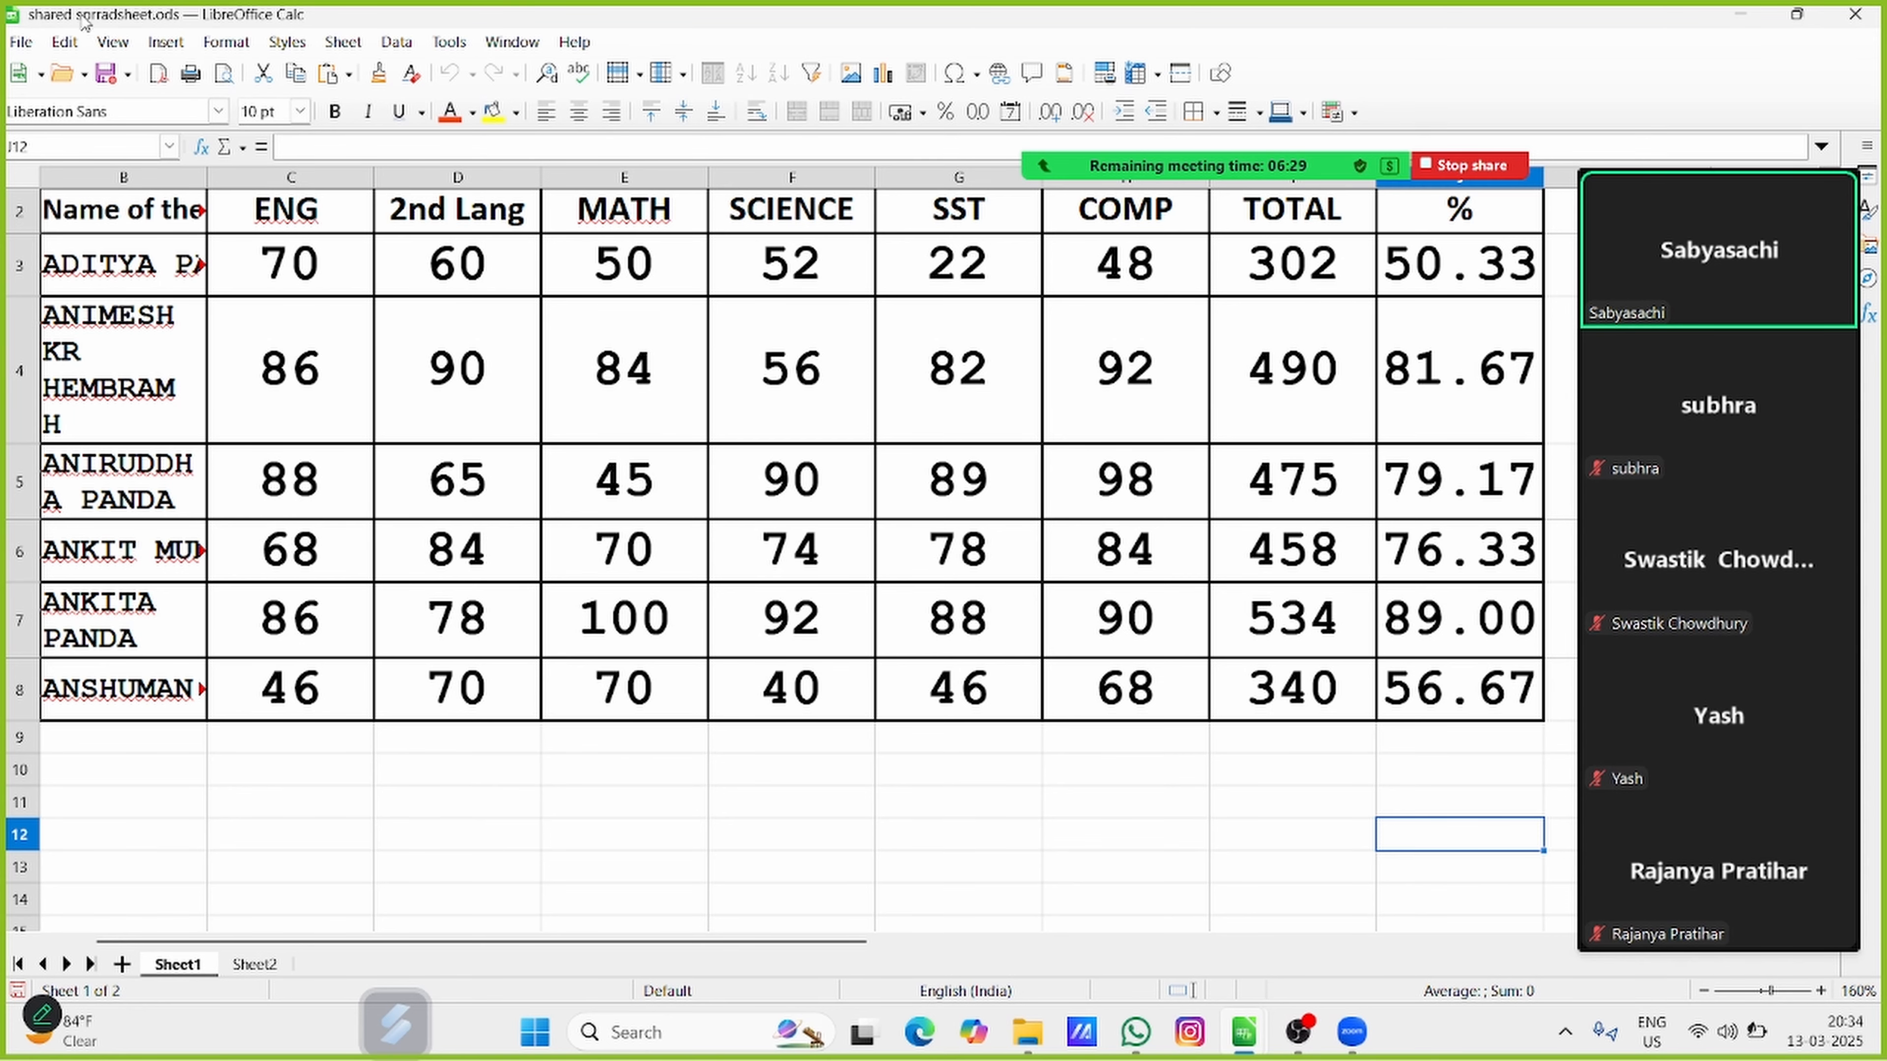
left_click(72, 43)
mouse_move(185, 344)
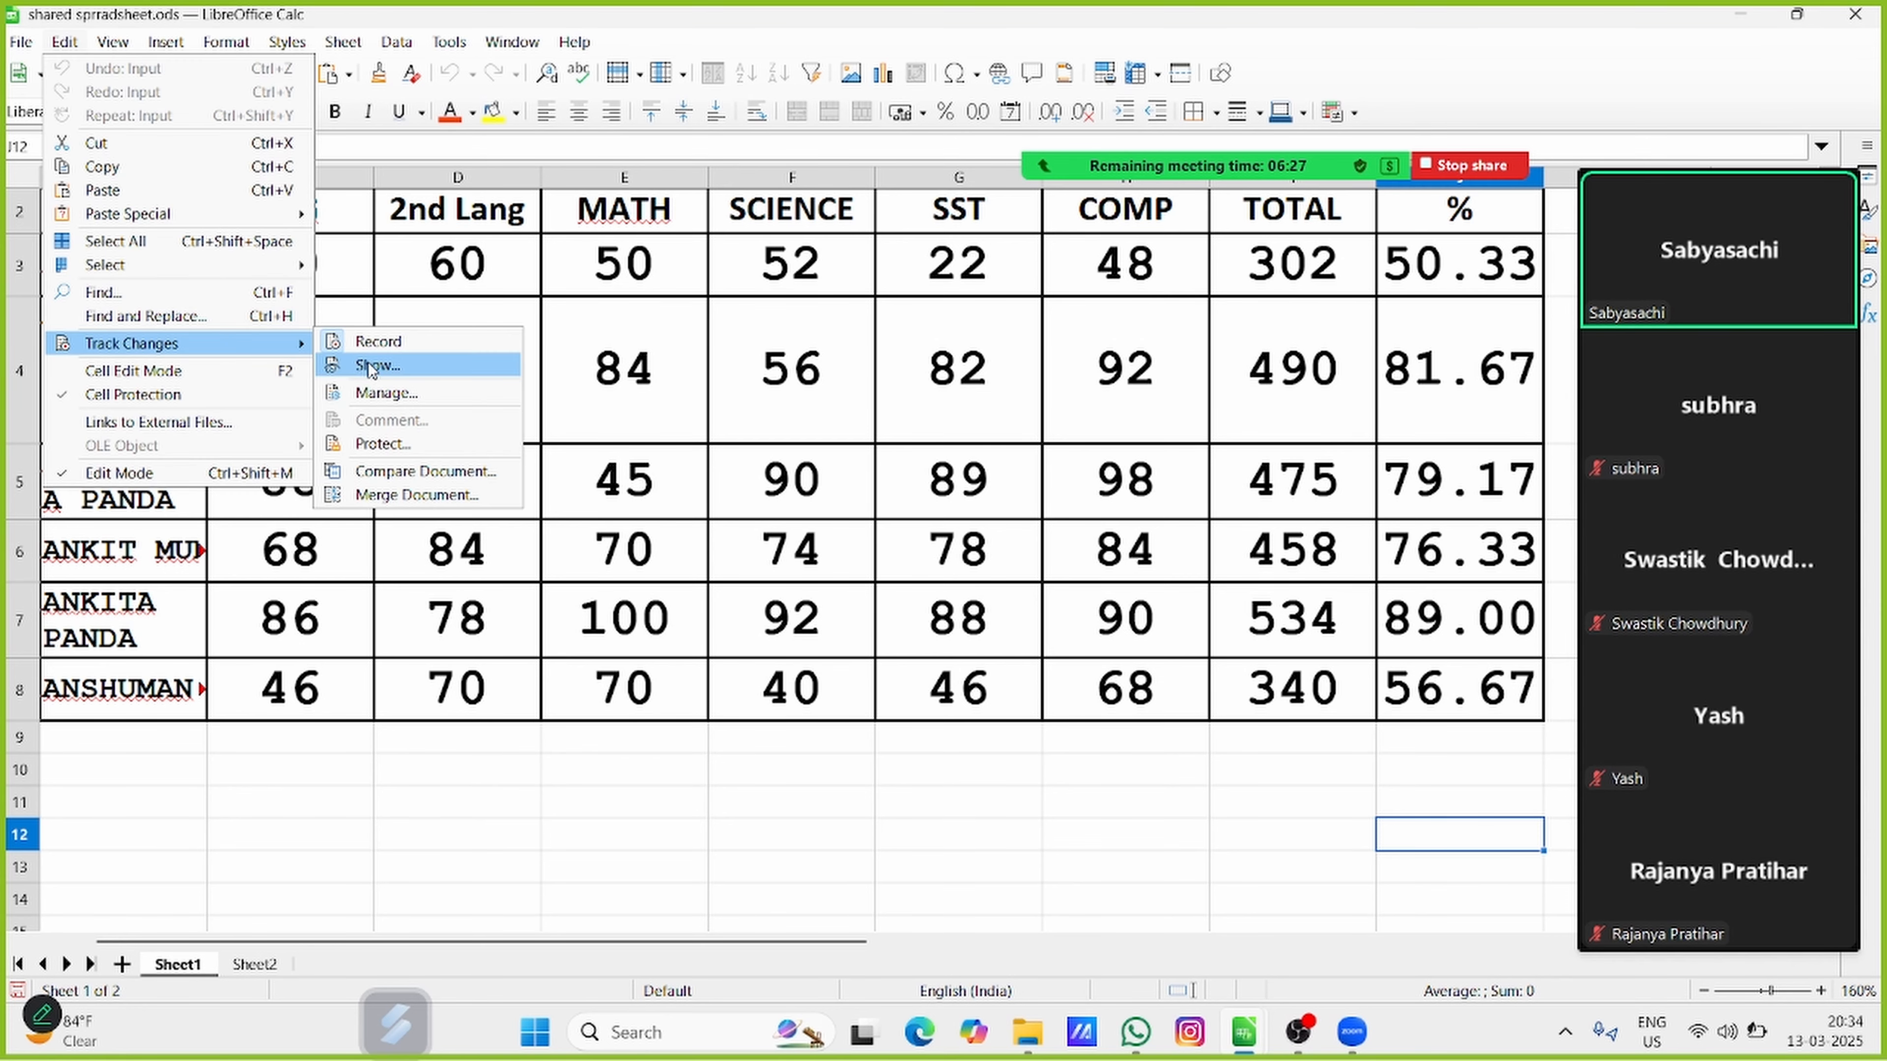
left_click(383, 391)
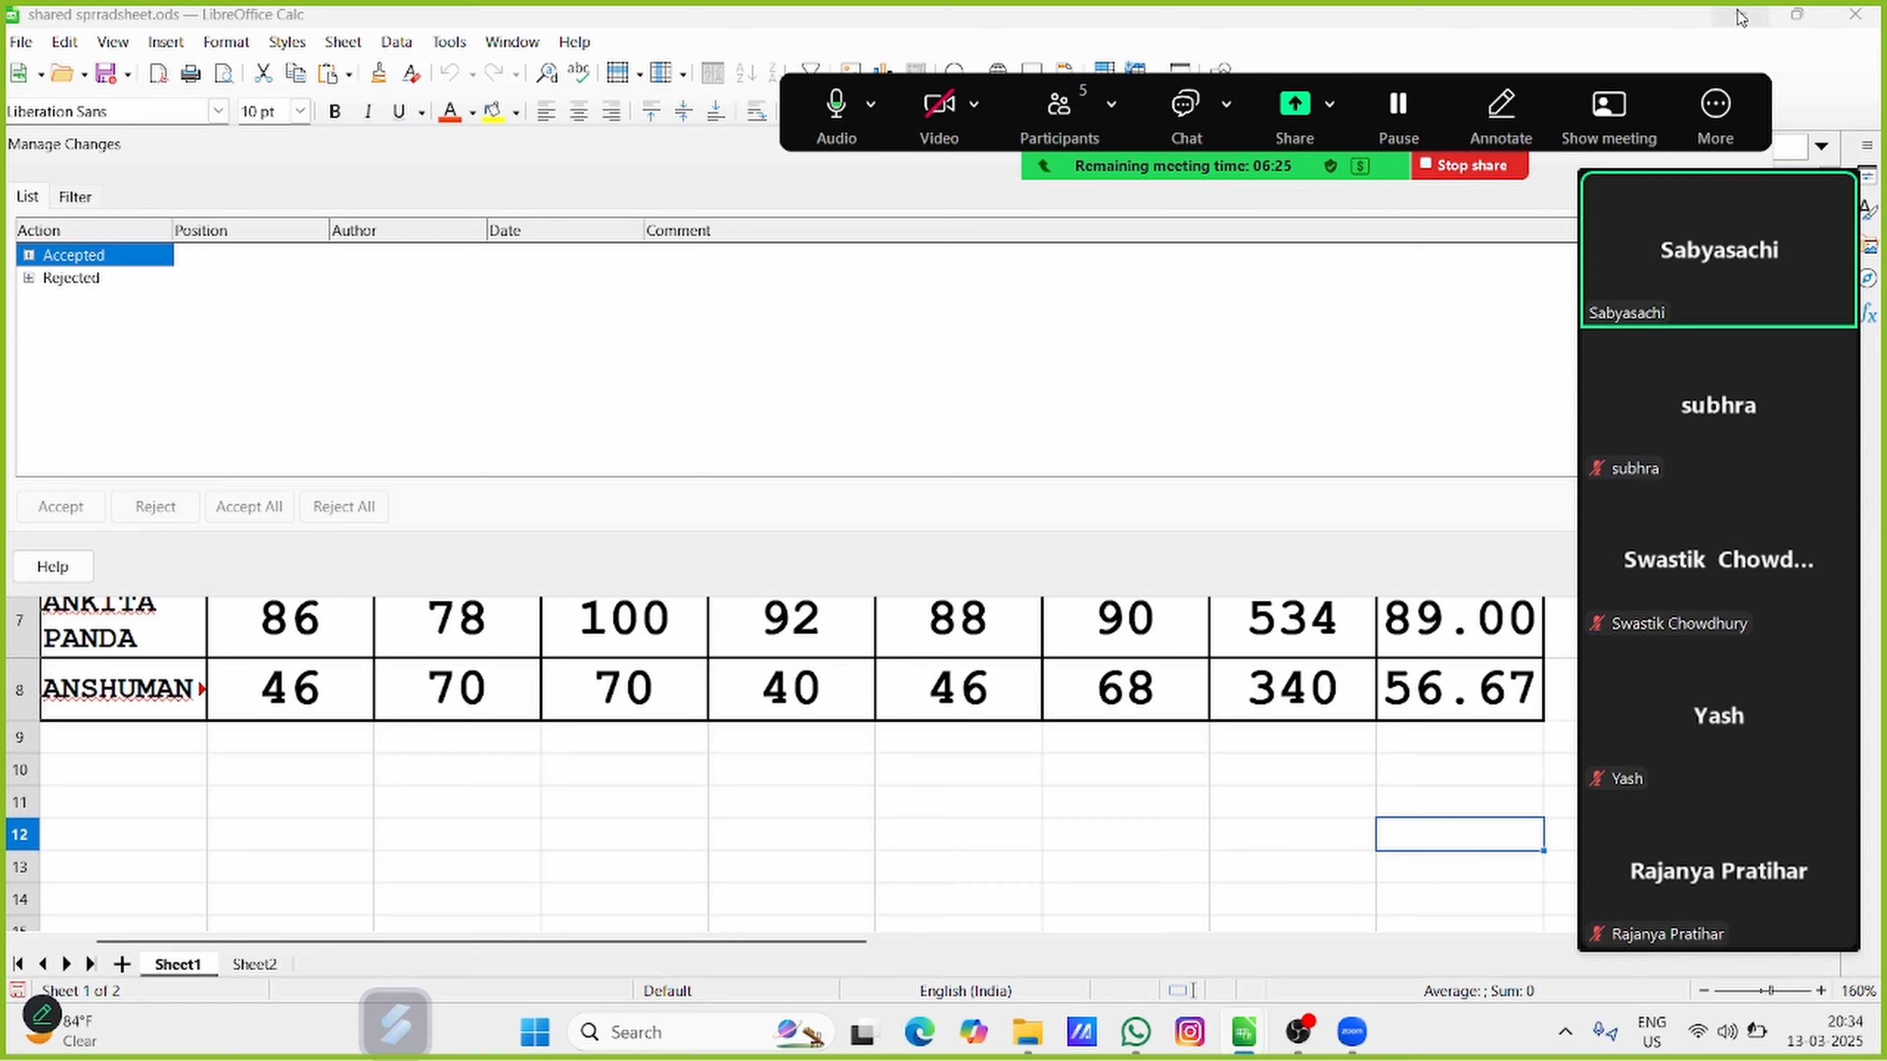
left_click(1752, 143)
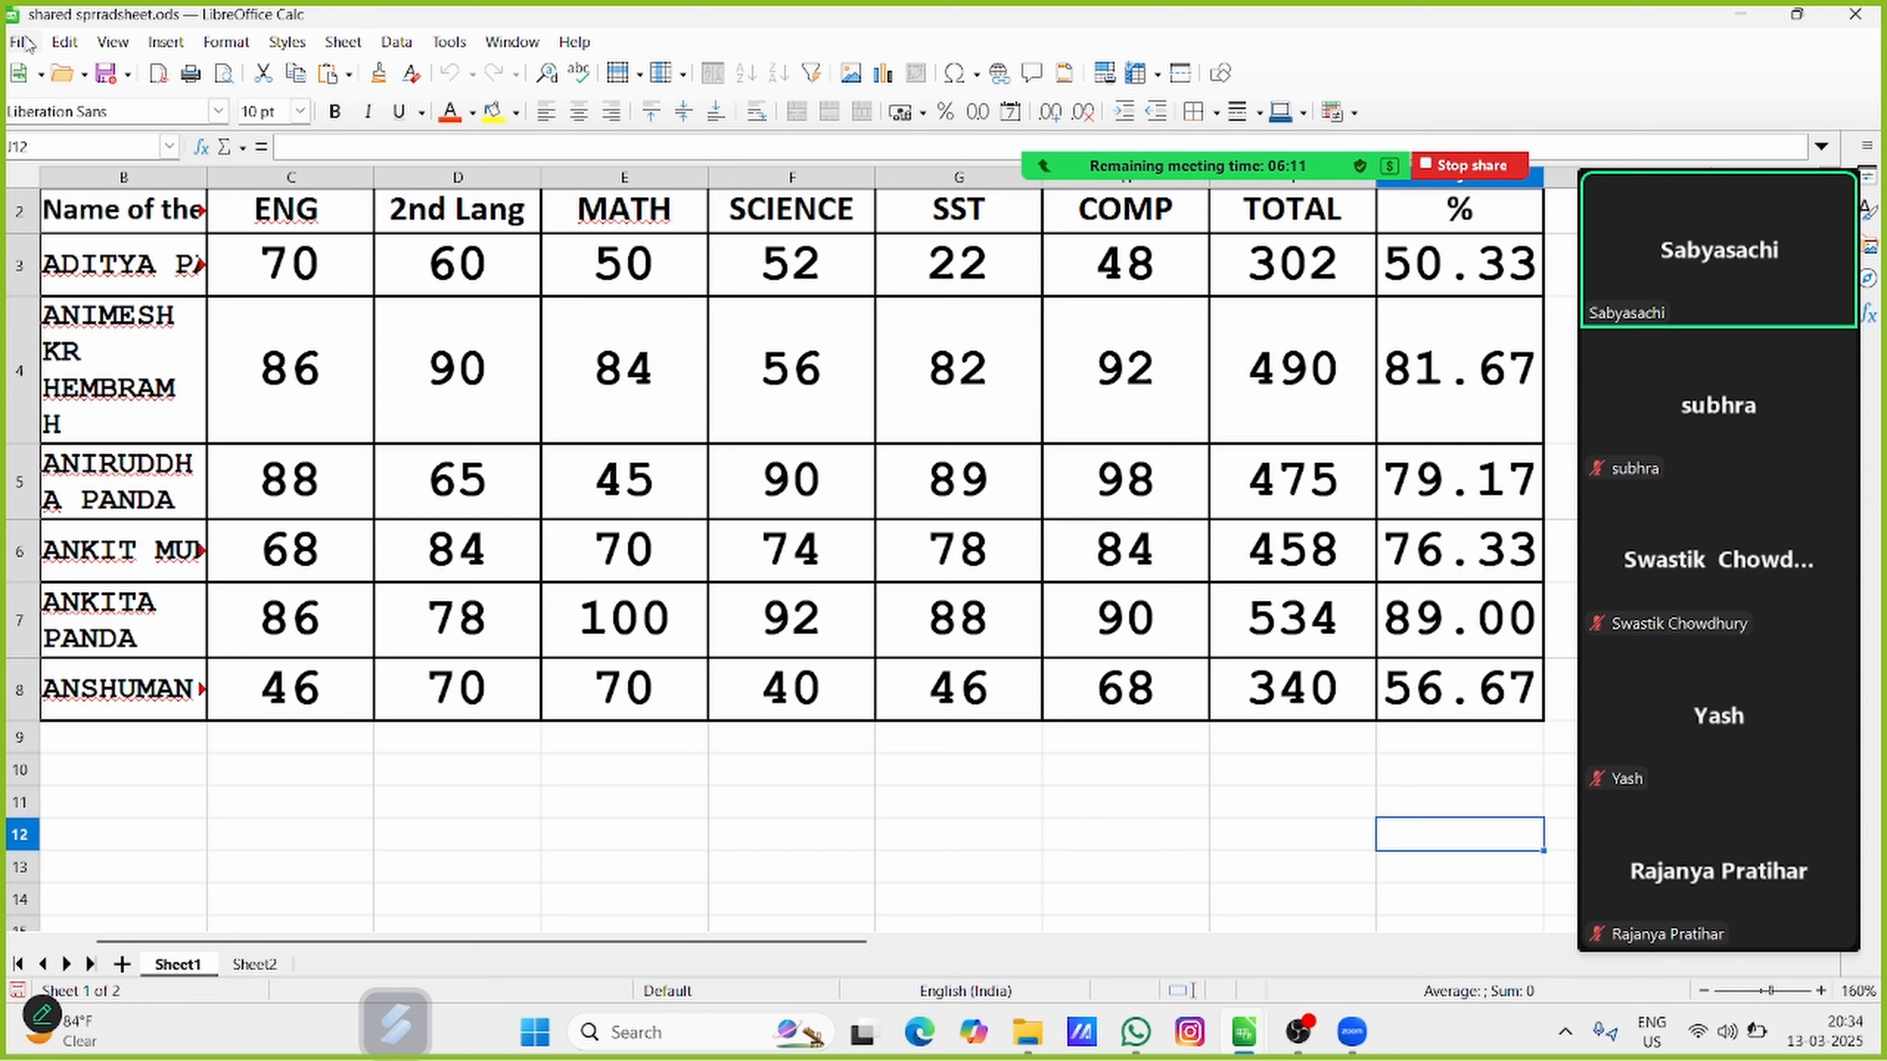
View the password settings for protecting the tracked-change records, and close them without setting a password
left_click(64, 42)
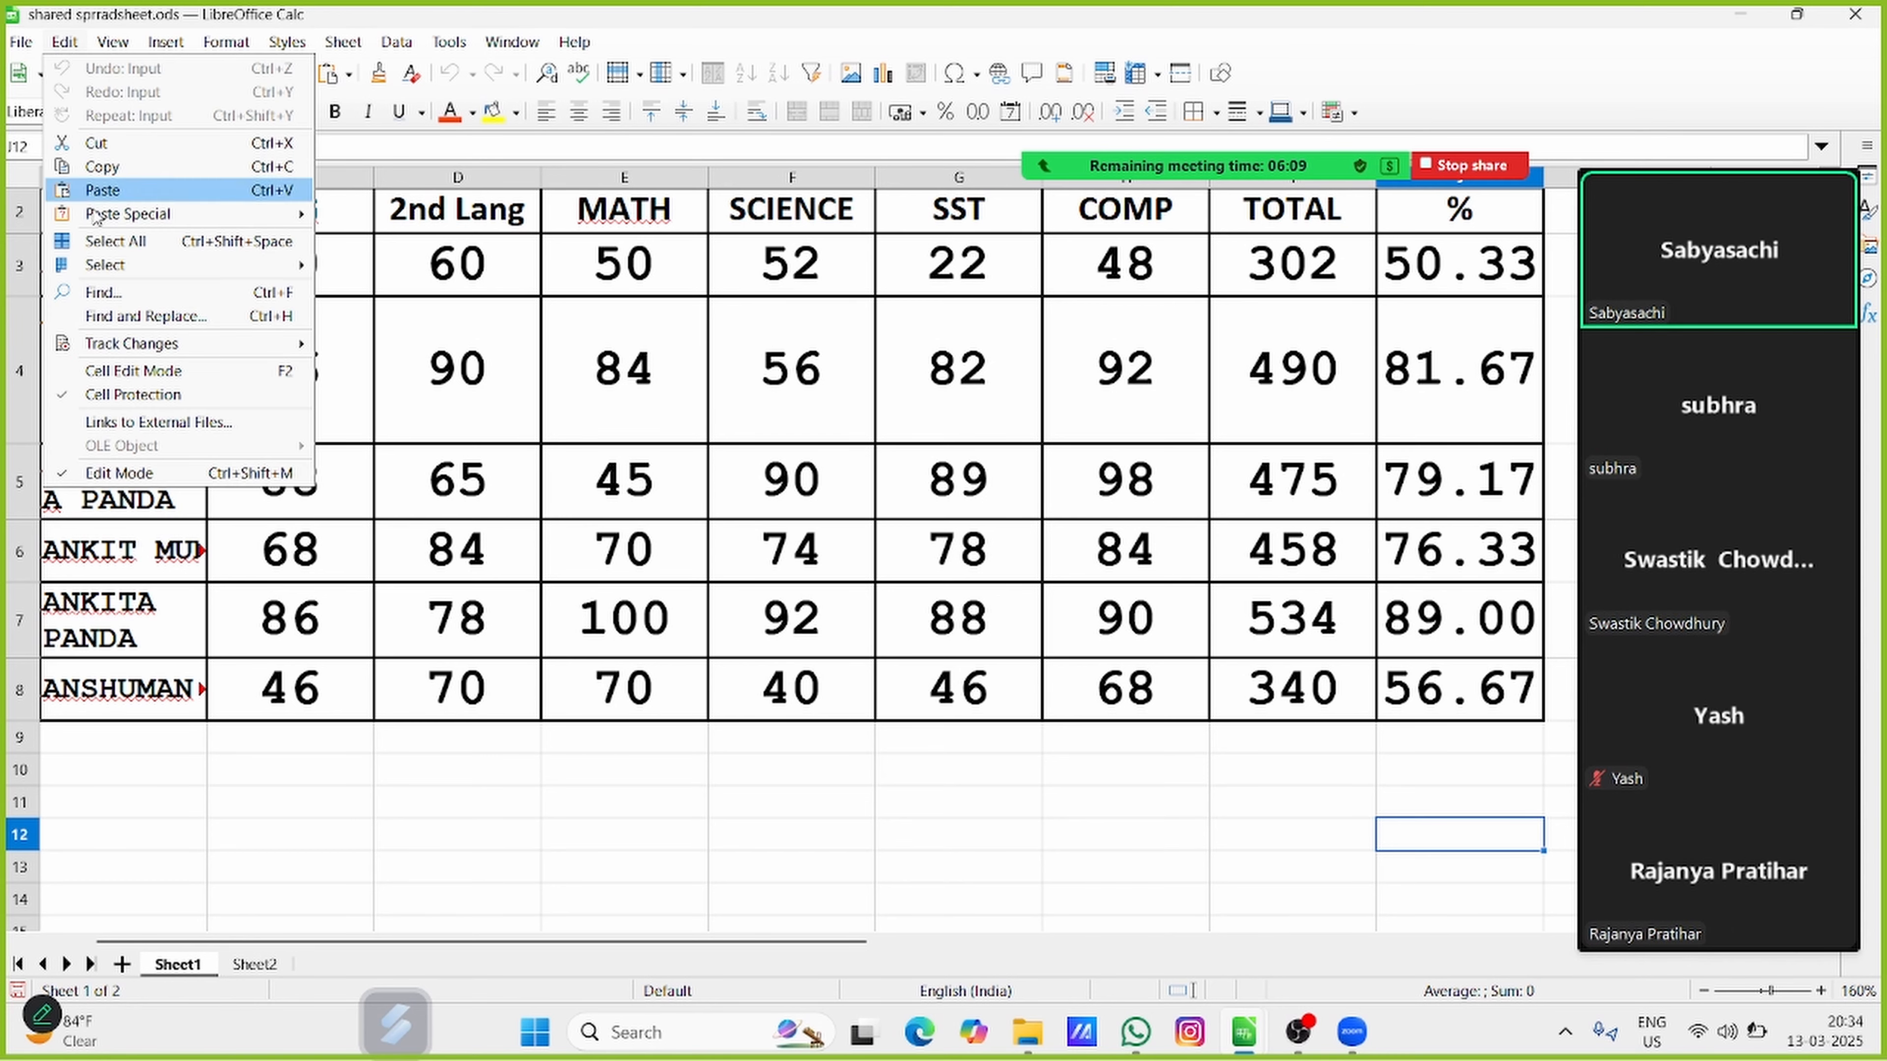
mouse_move(128, 339)
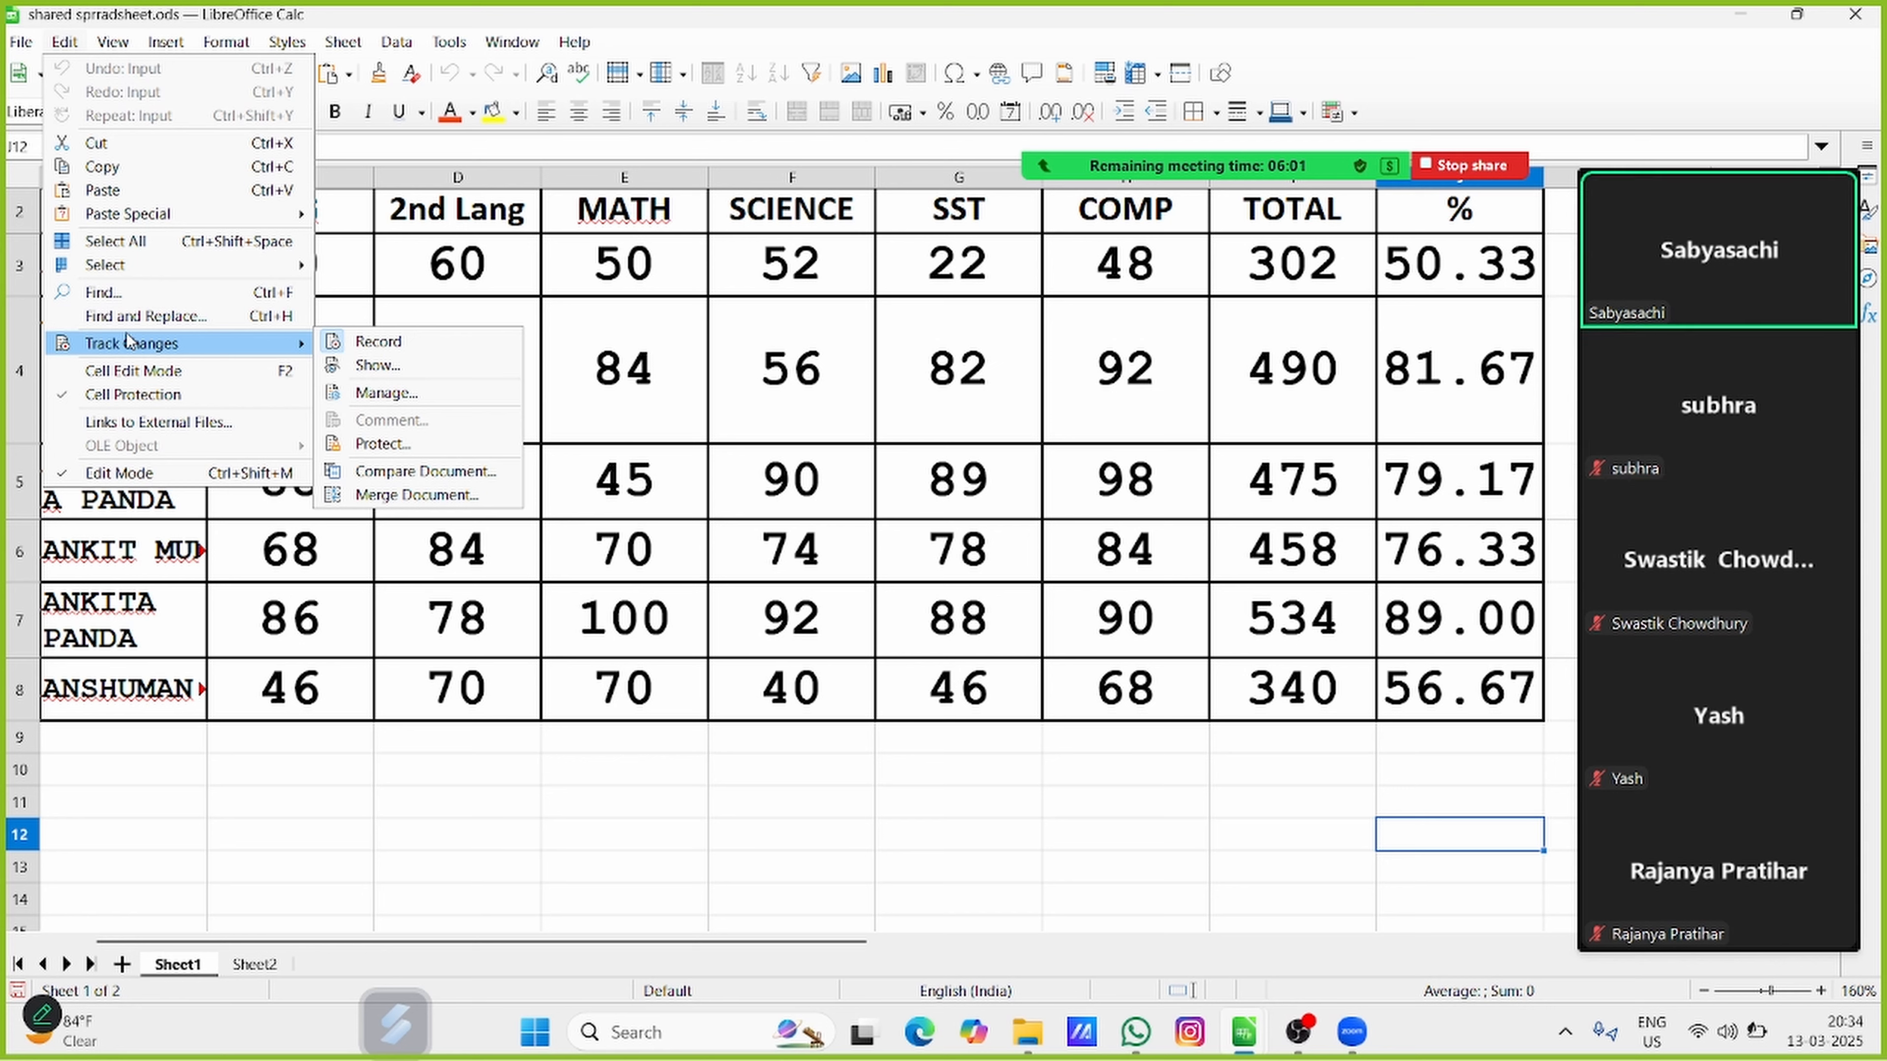
left_click(442, 456)
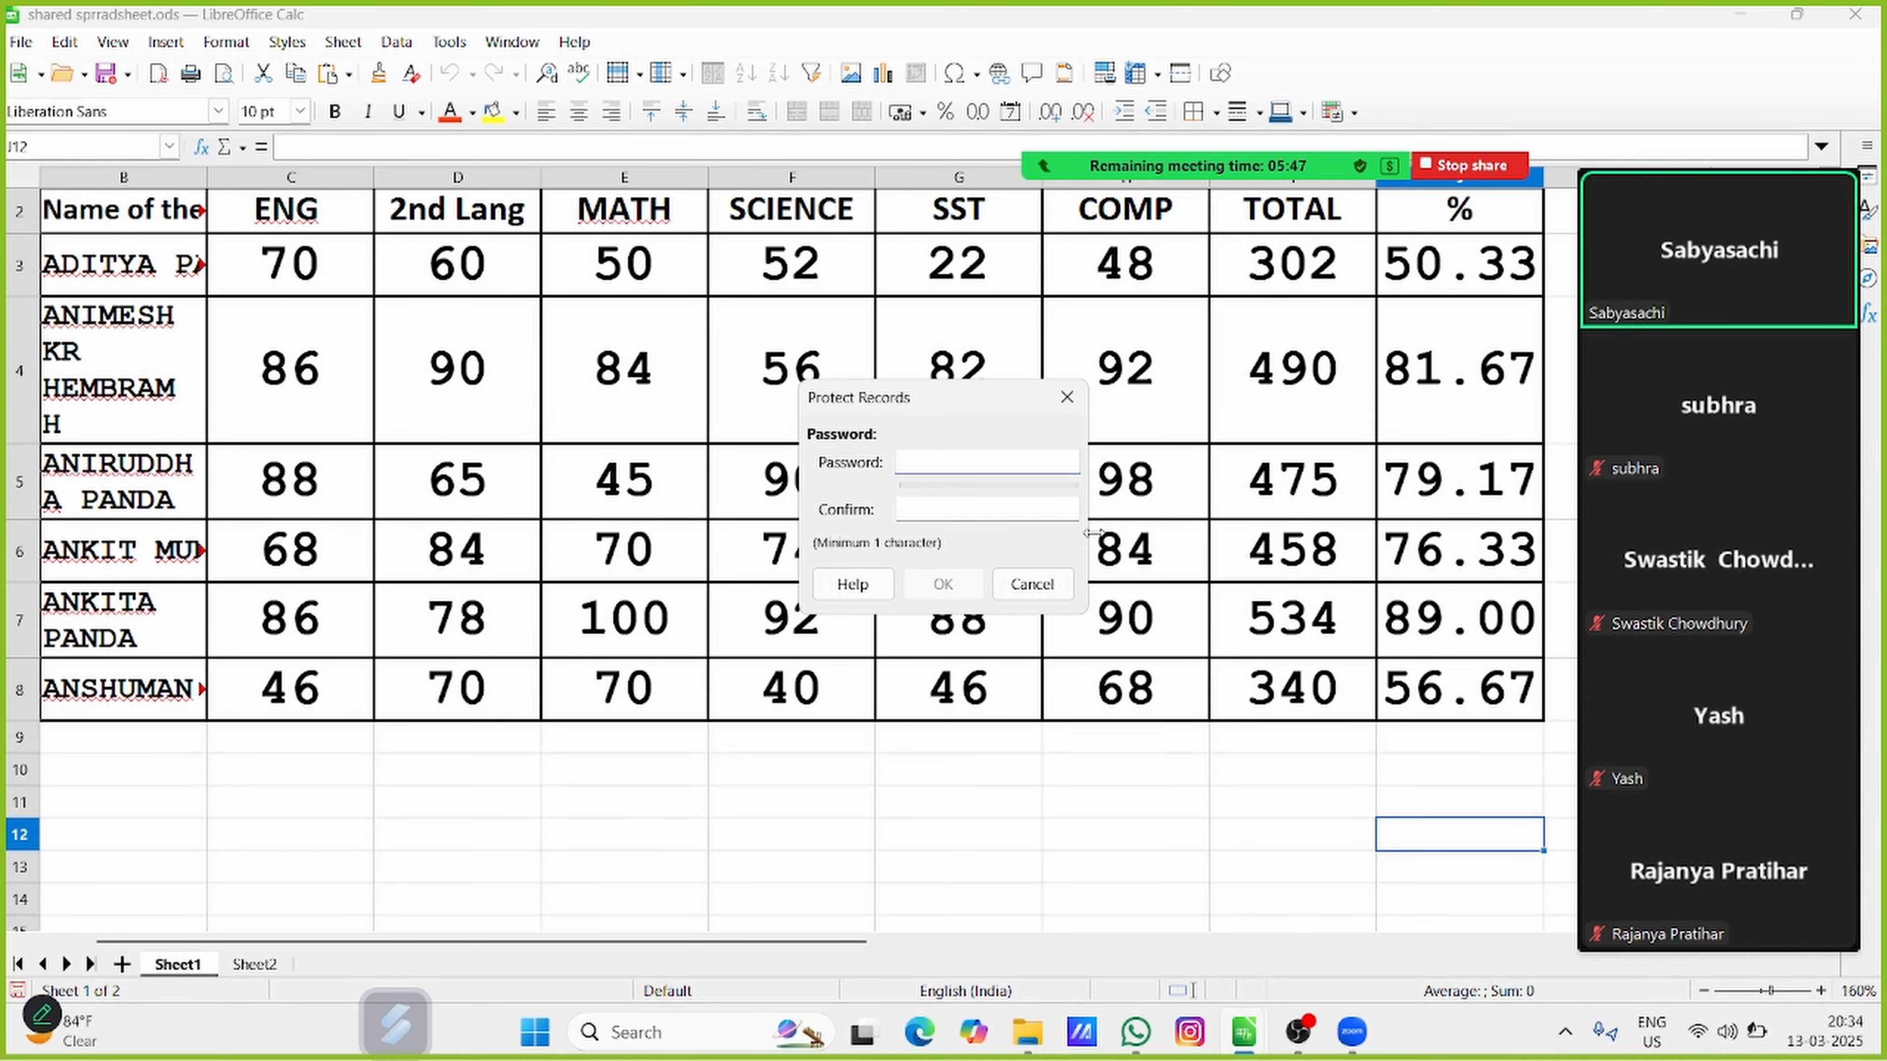
left_click(961, 505)
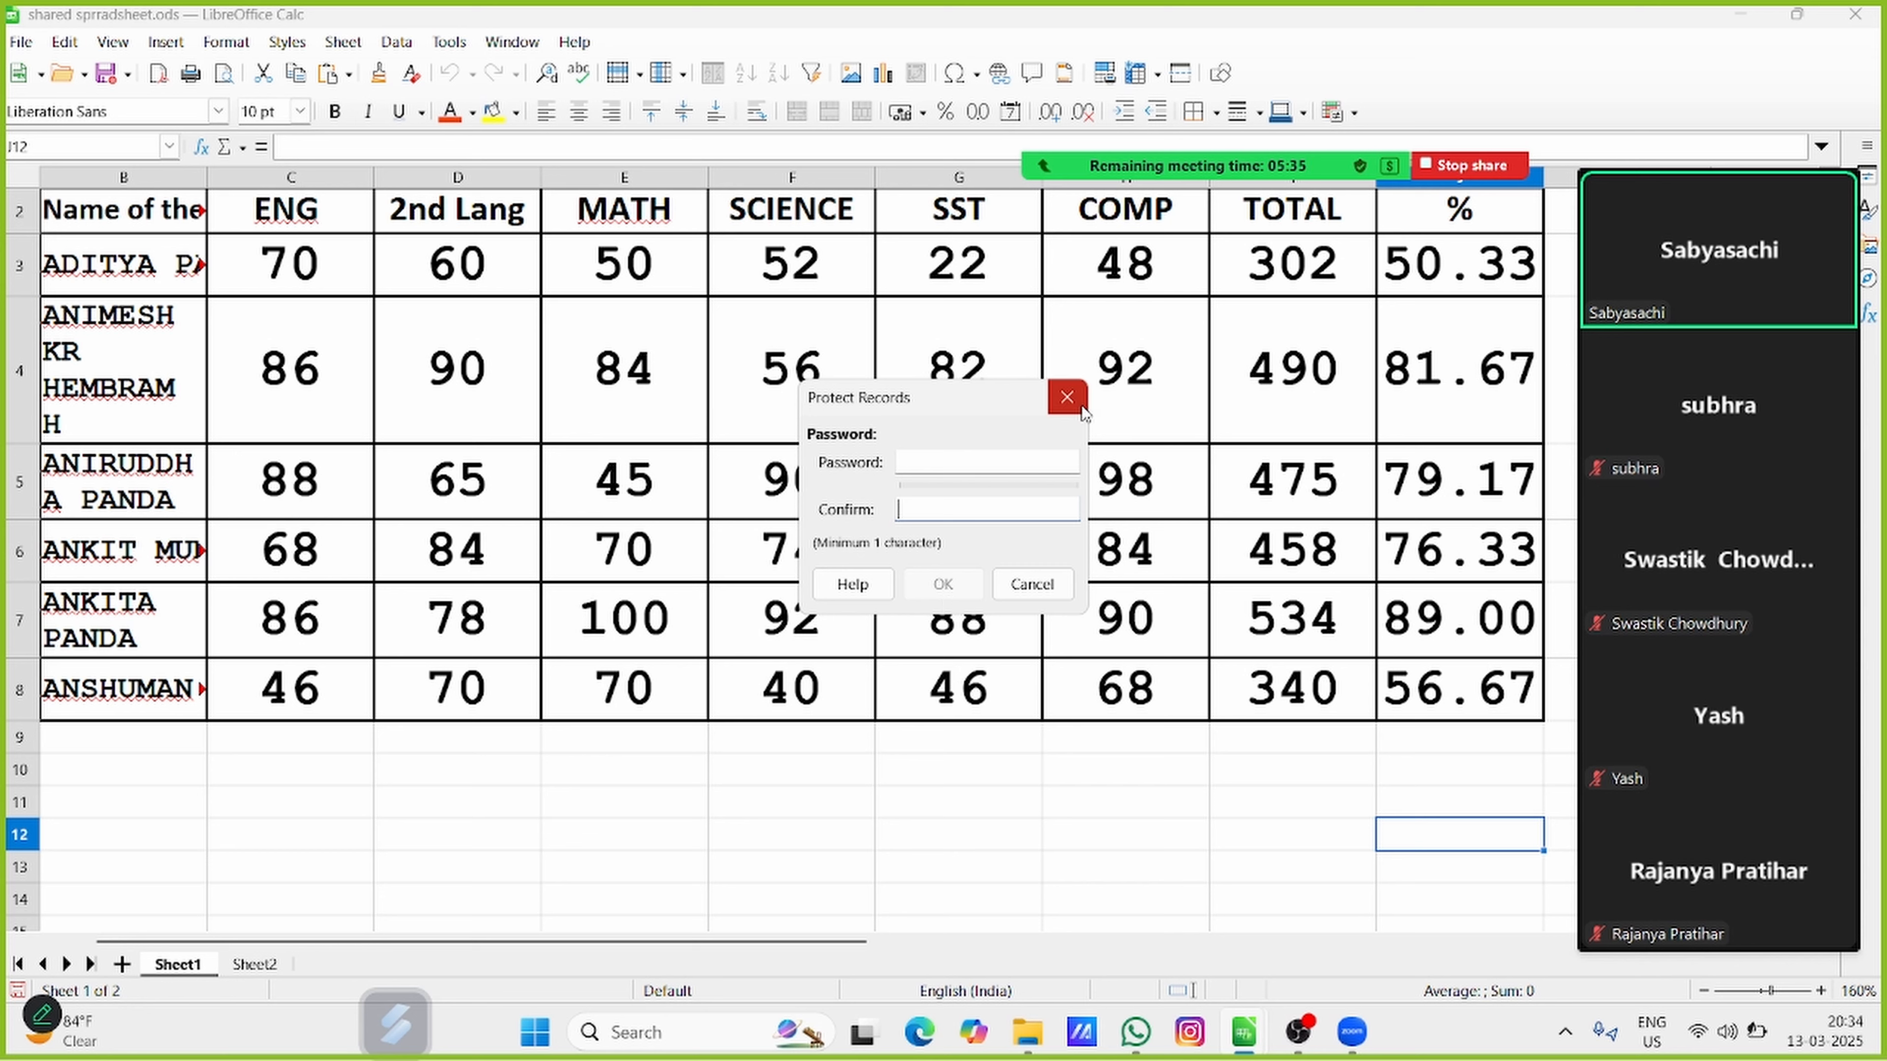
left_click(1070, 399)
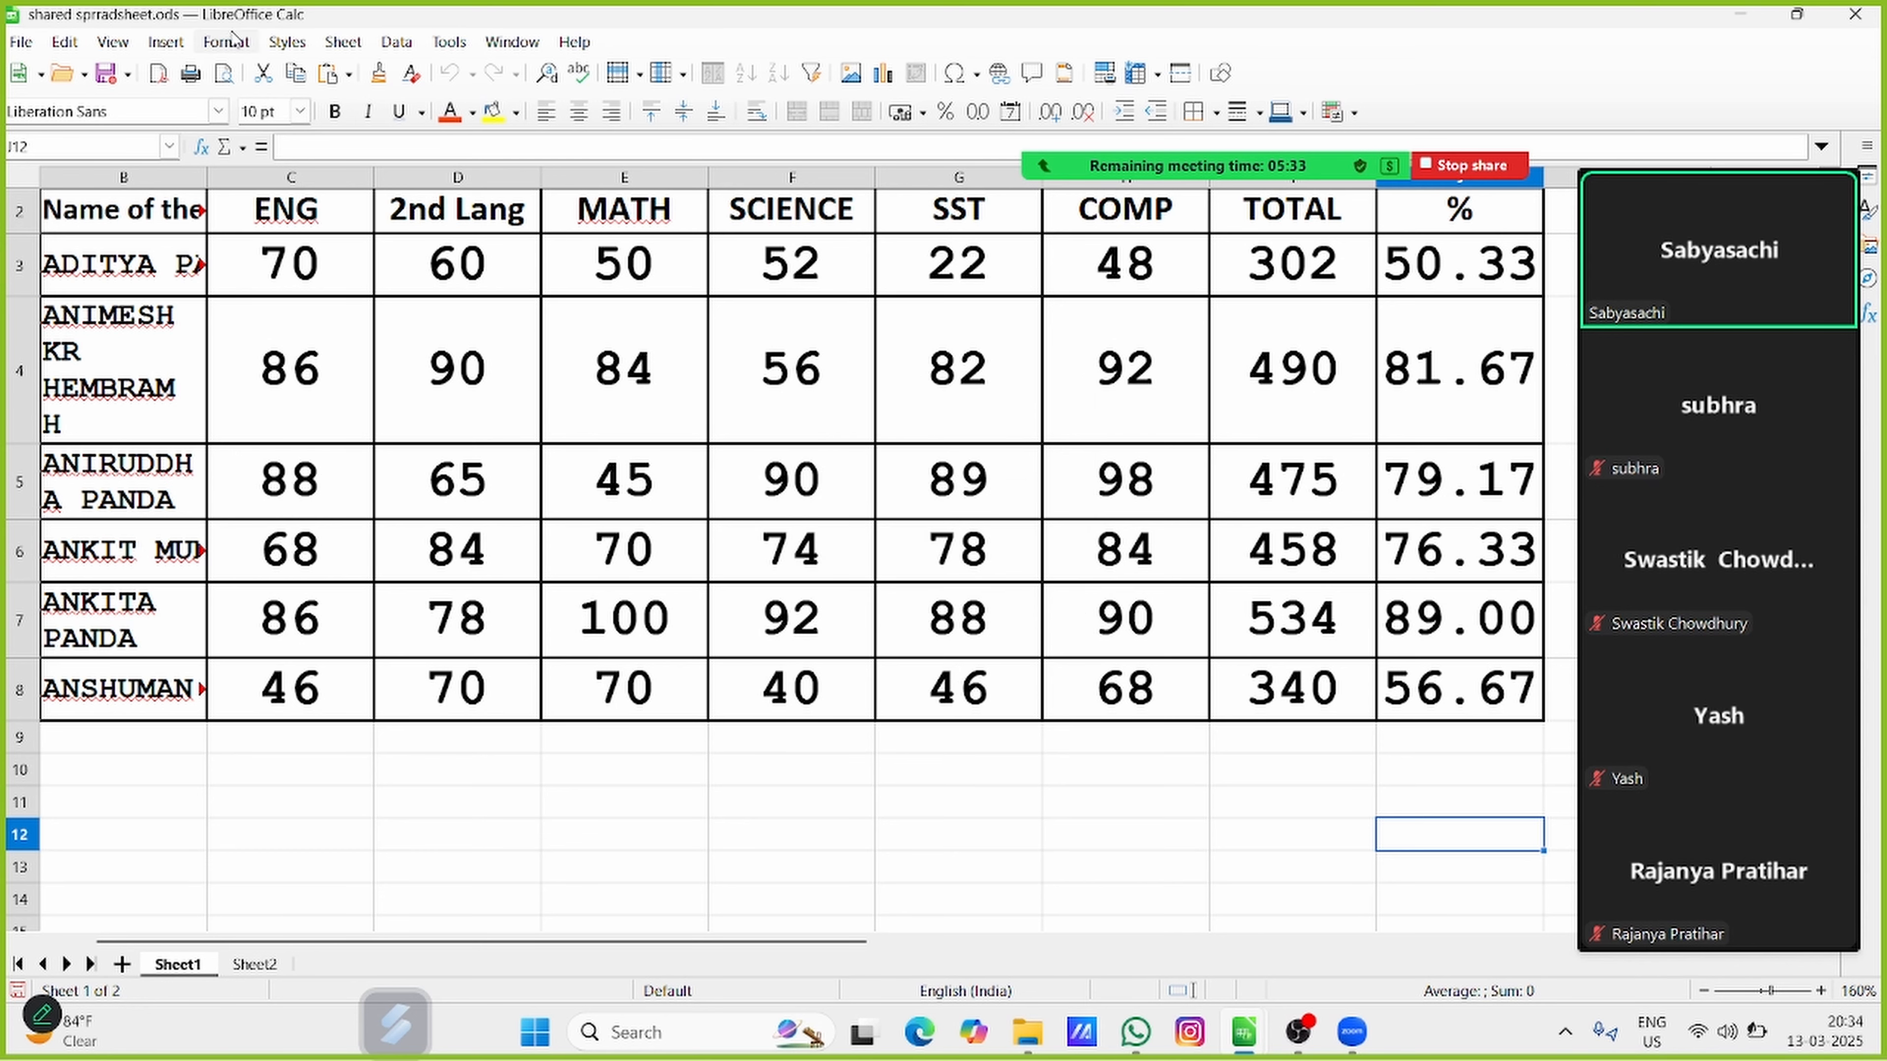
Compare the spreadsheet with the section a file in Downloads, agreeing to exit change recording mode
left_click(65, 42)
mouse_move(232, 342)
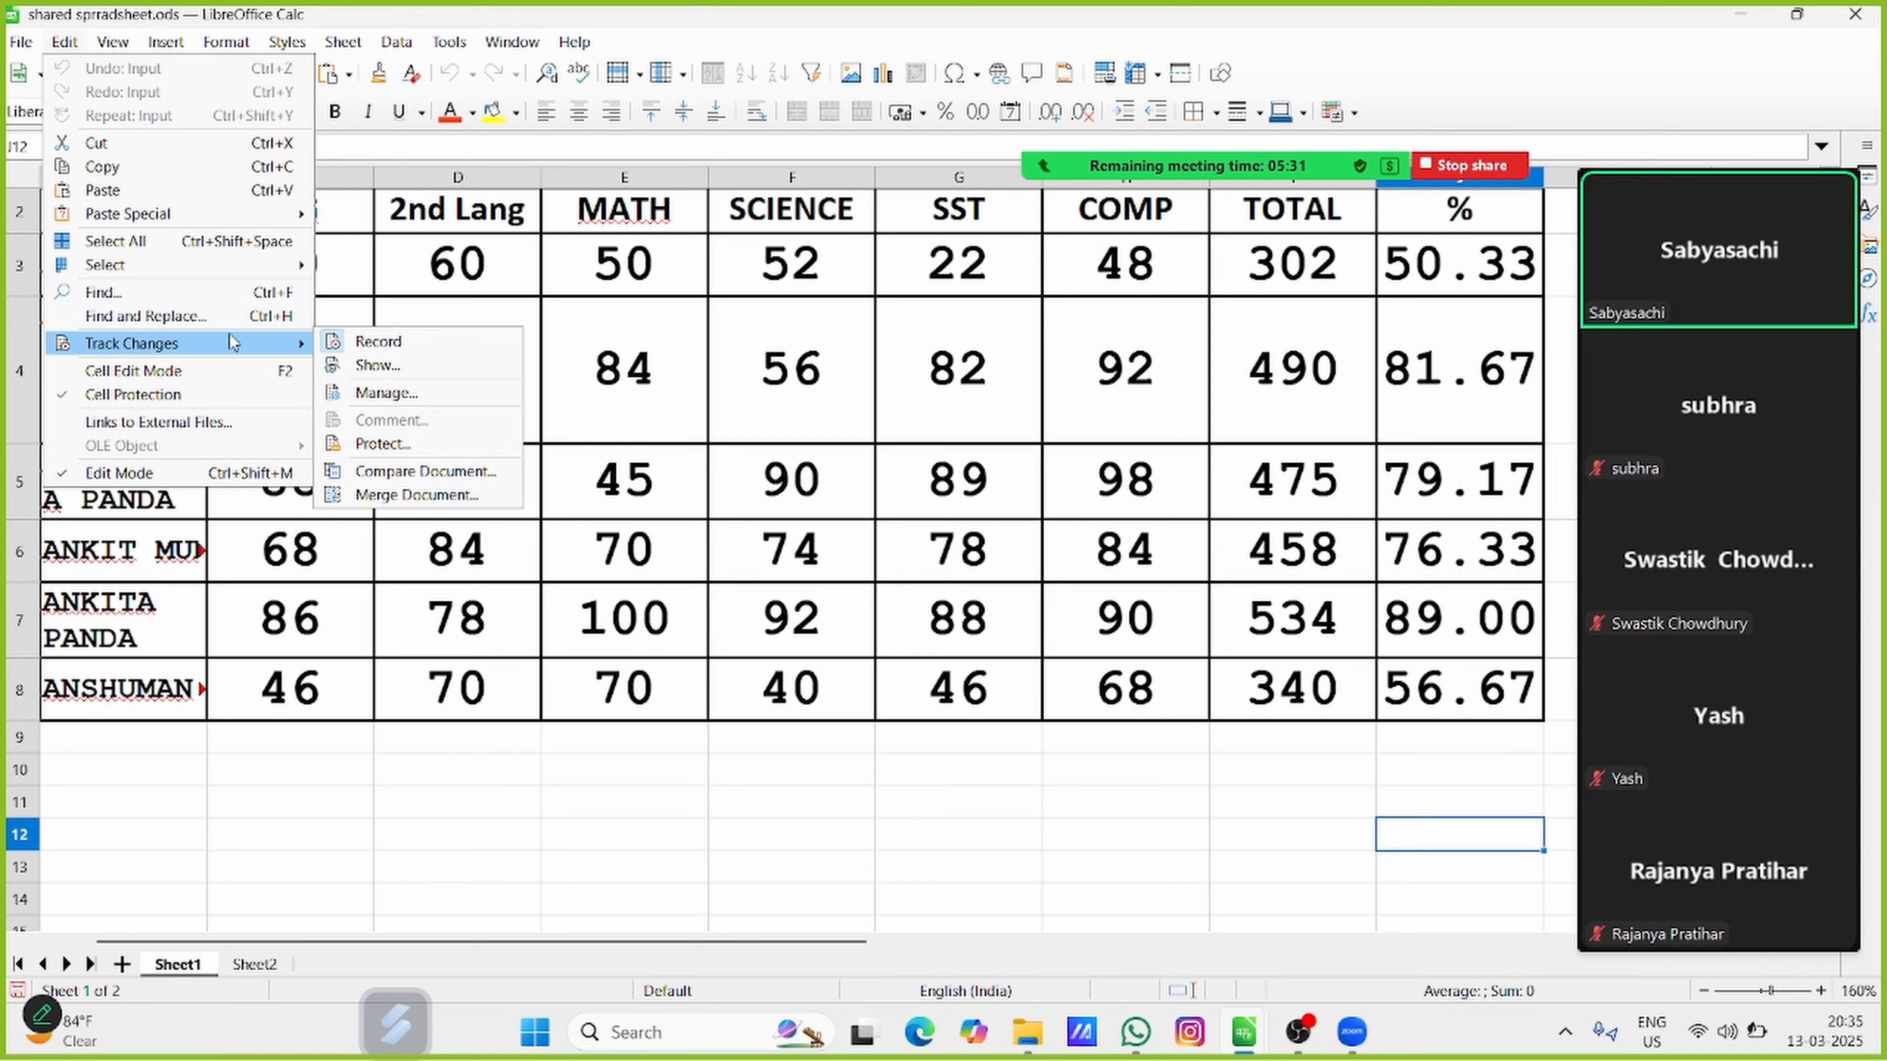
left_click(424, 471)
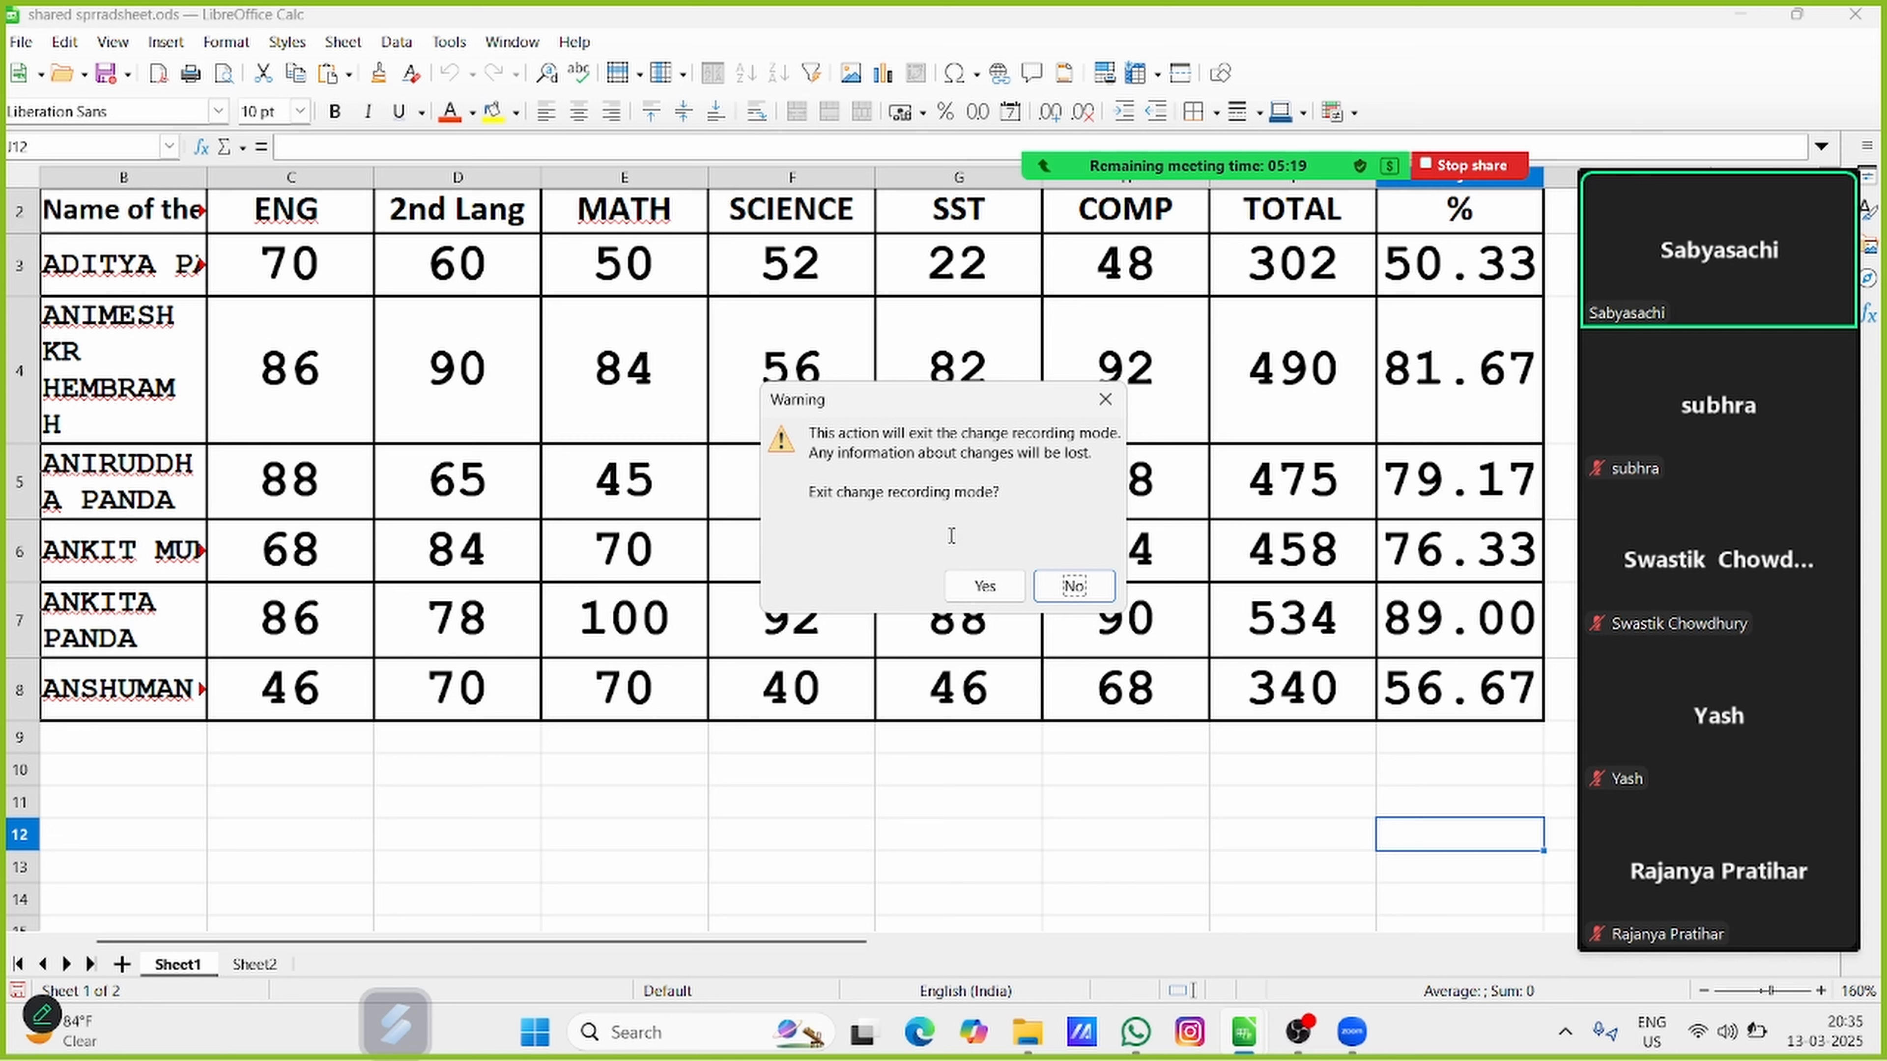
left_click(985, 586)
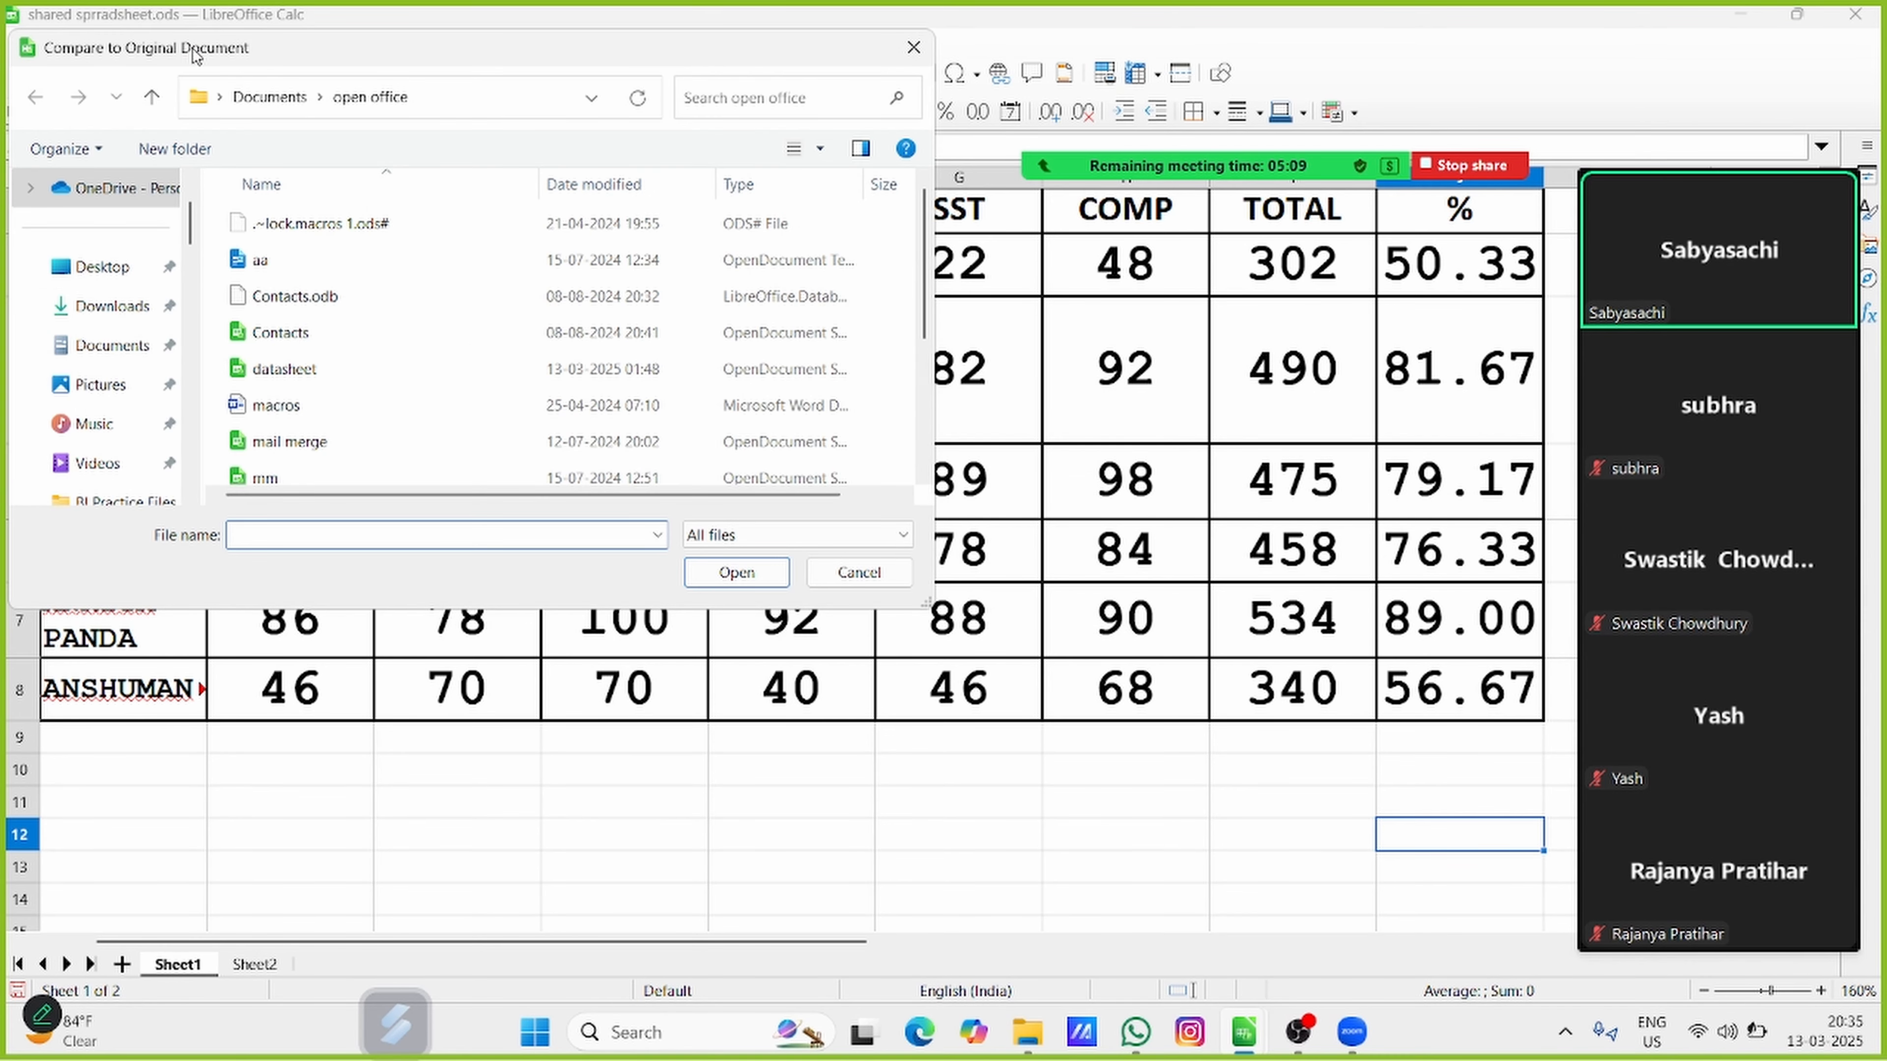
left_click(382, 9)
left_click_drag(358, 48, 501, 144)
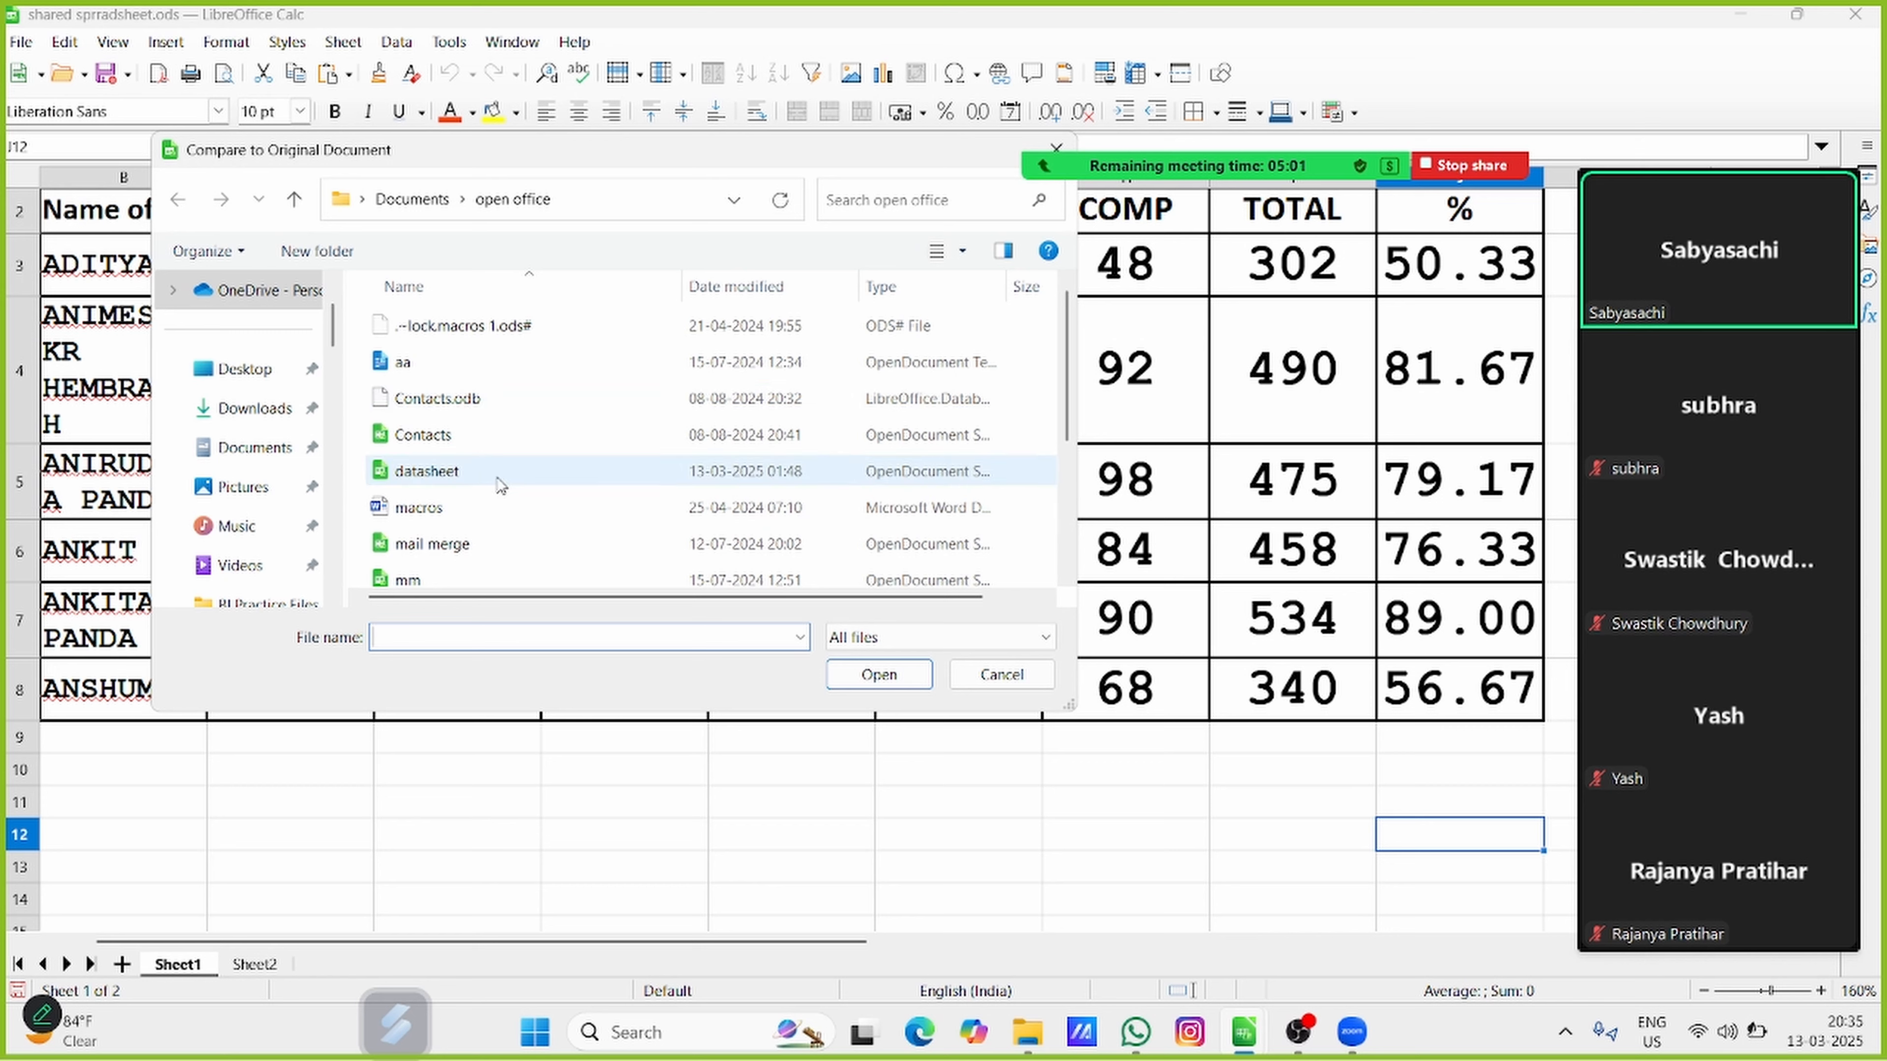
left_click(251, 409)
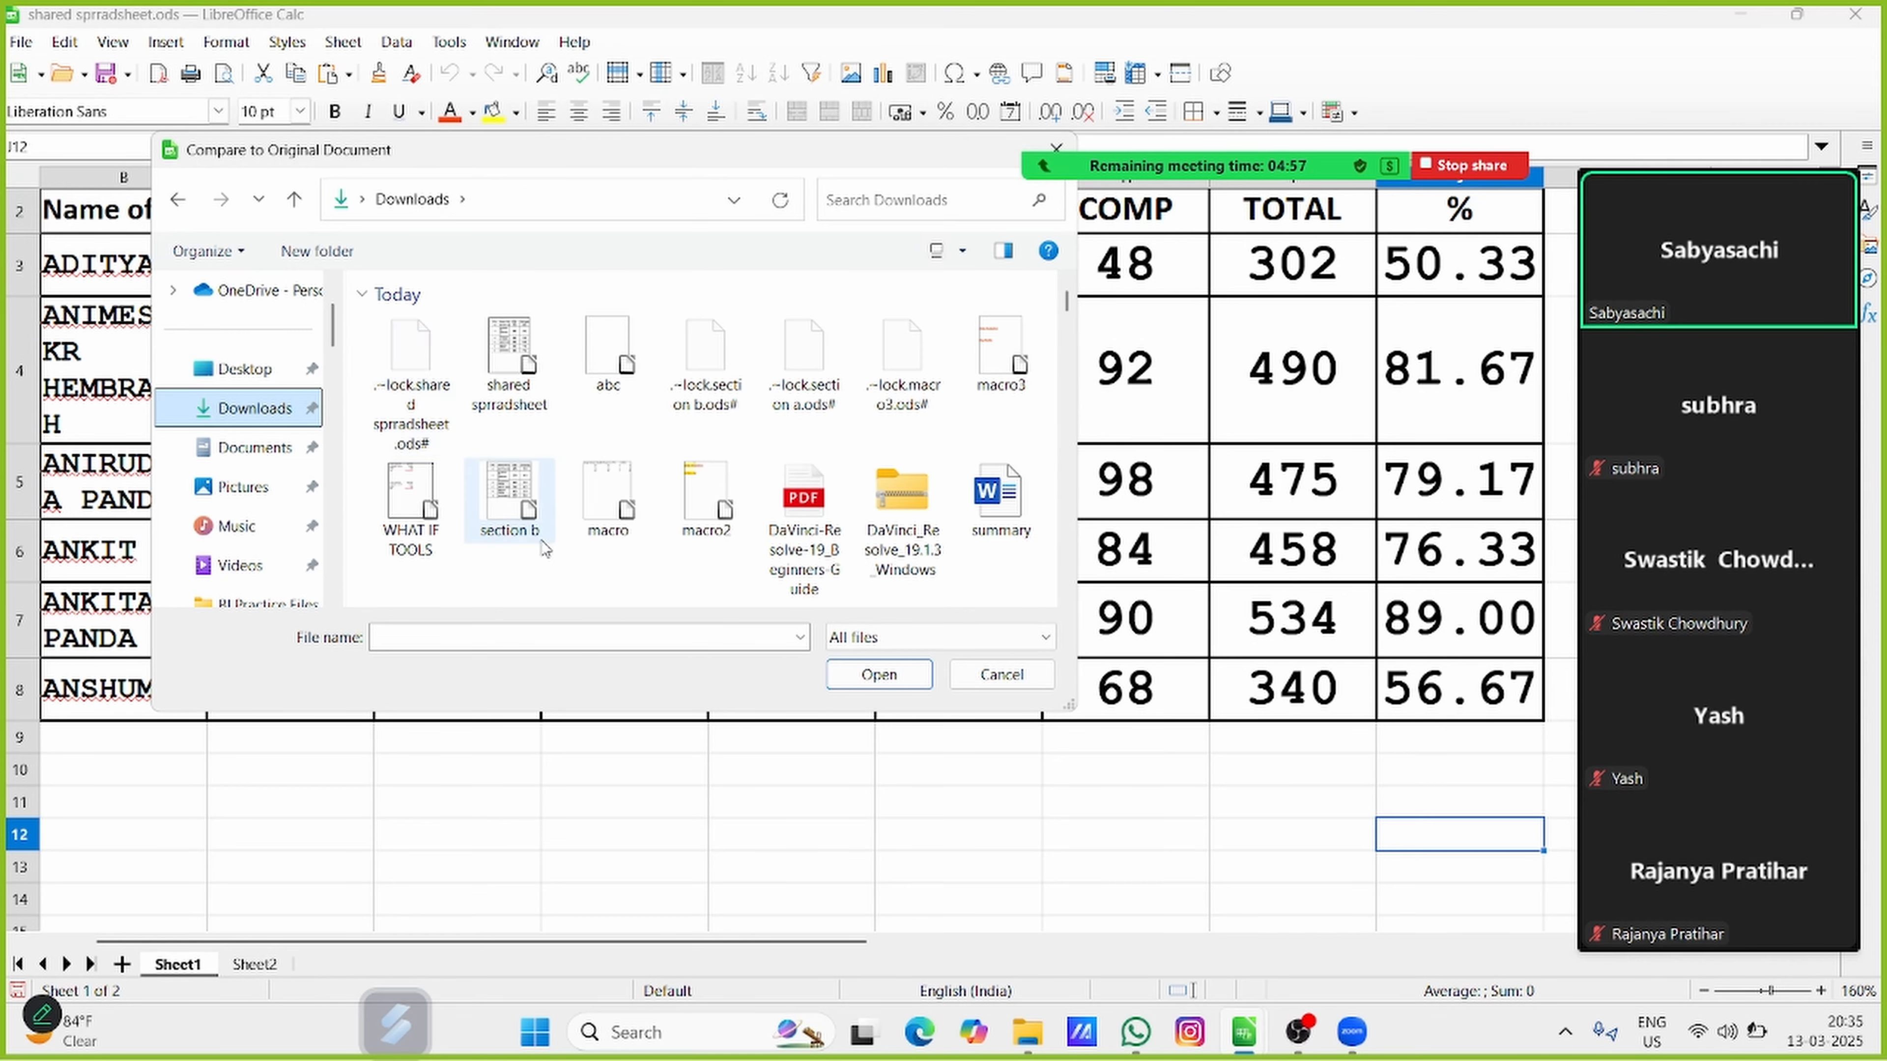
left_click(511, 497)
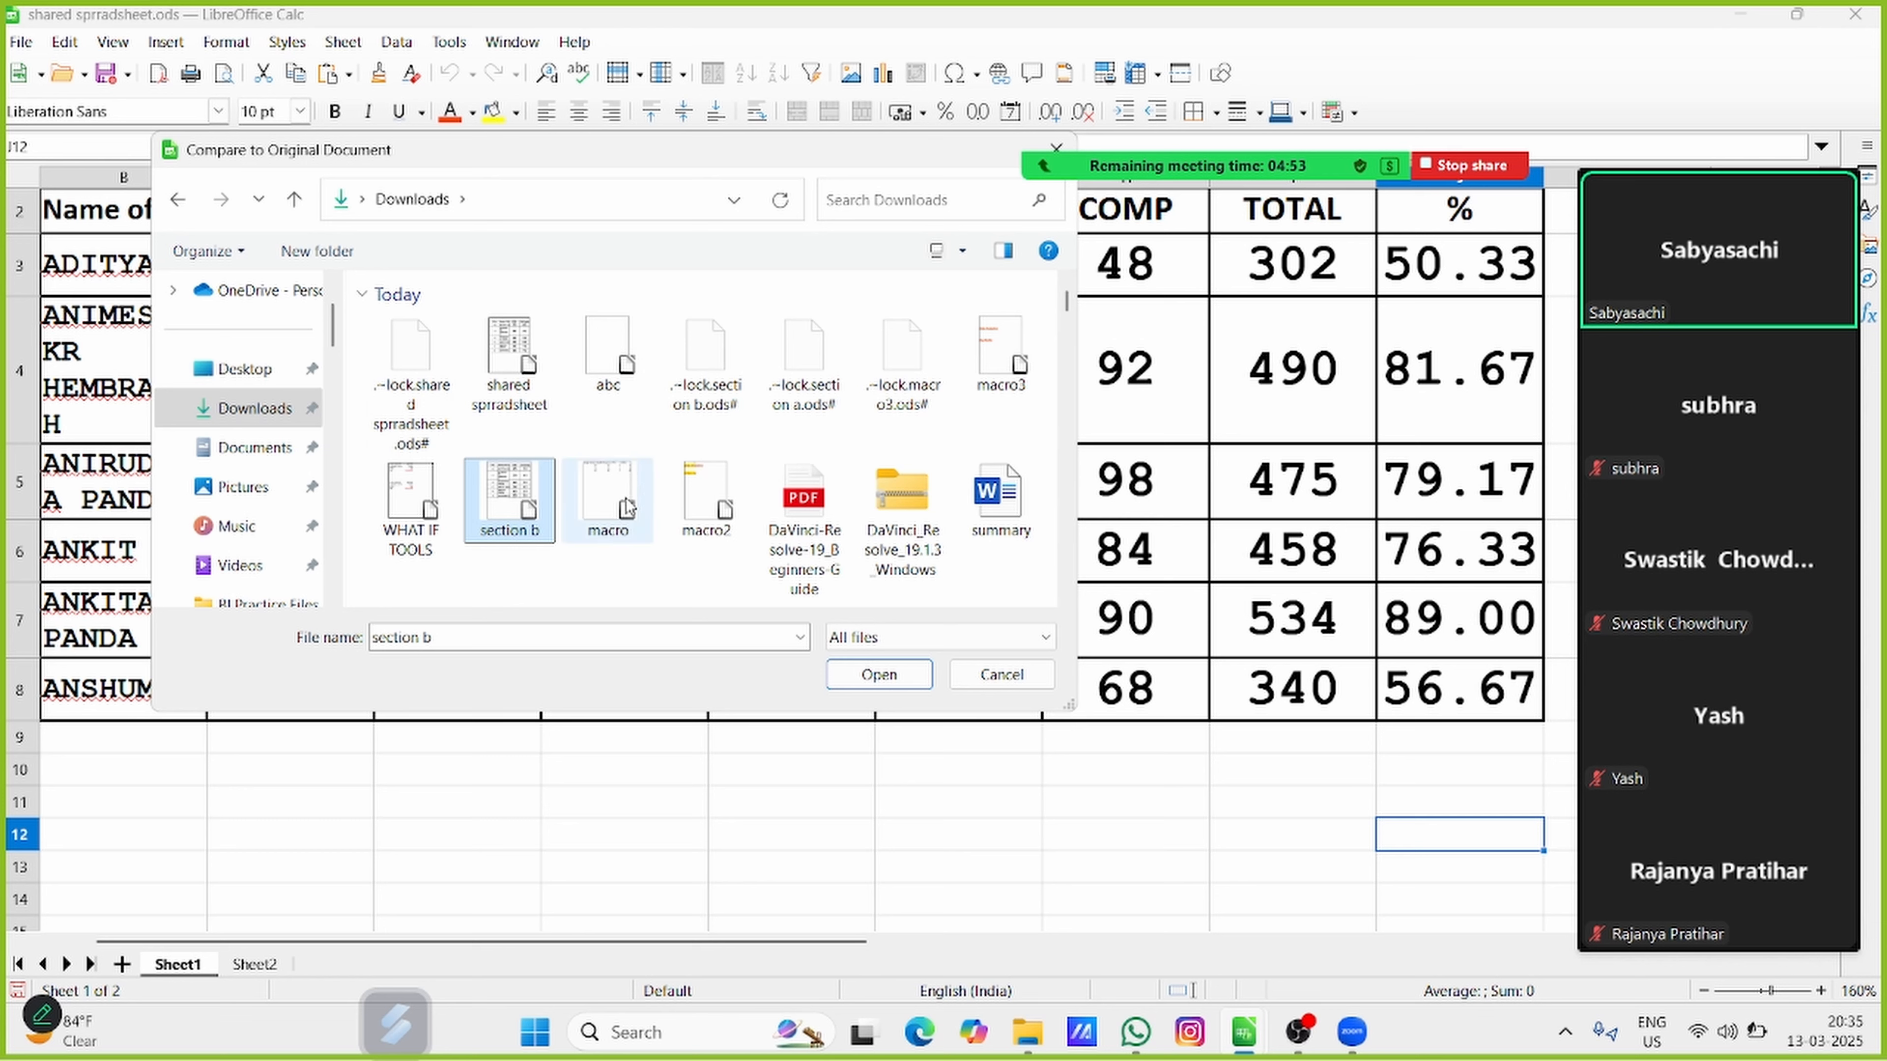
scroll(705, 487, "down", 2)
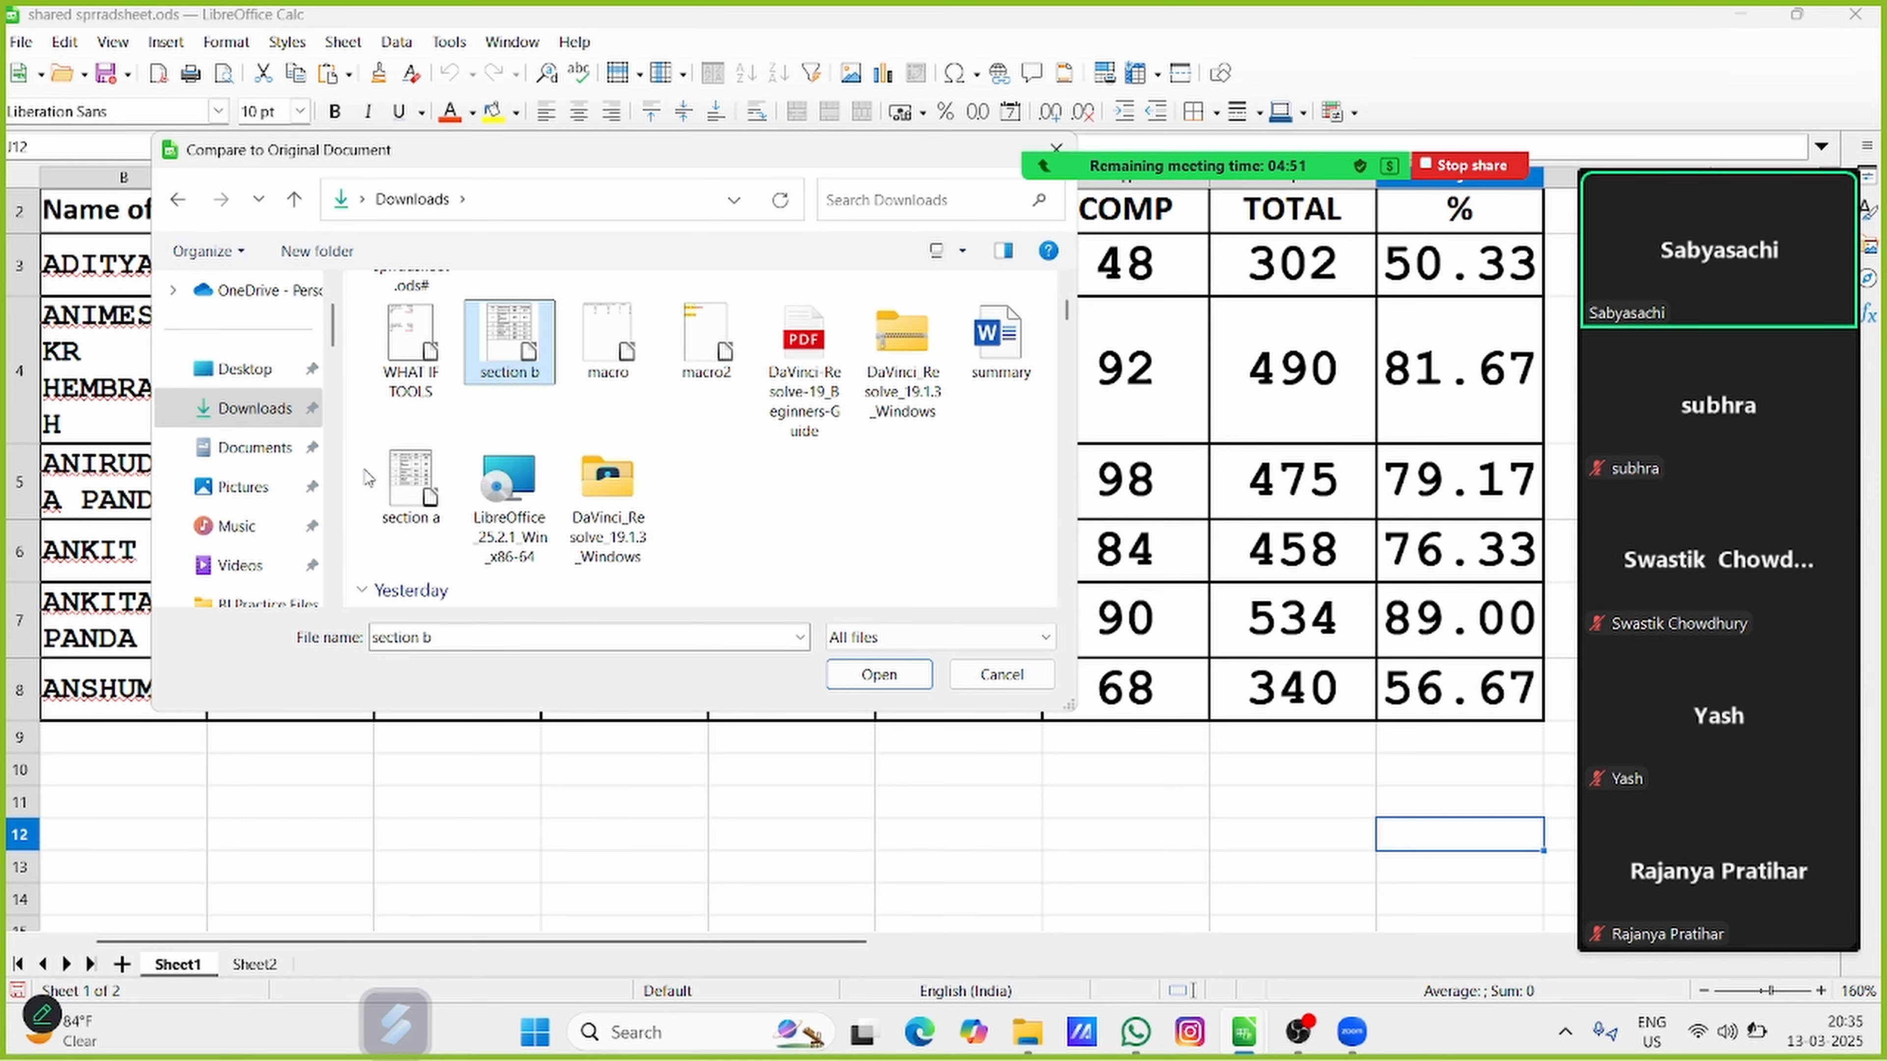
left_click(411, 483)
left_click(902, 682)
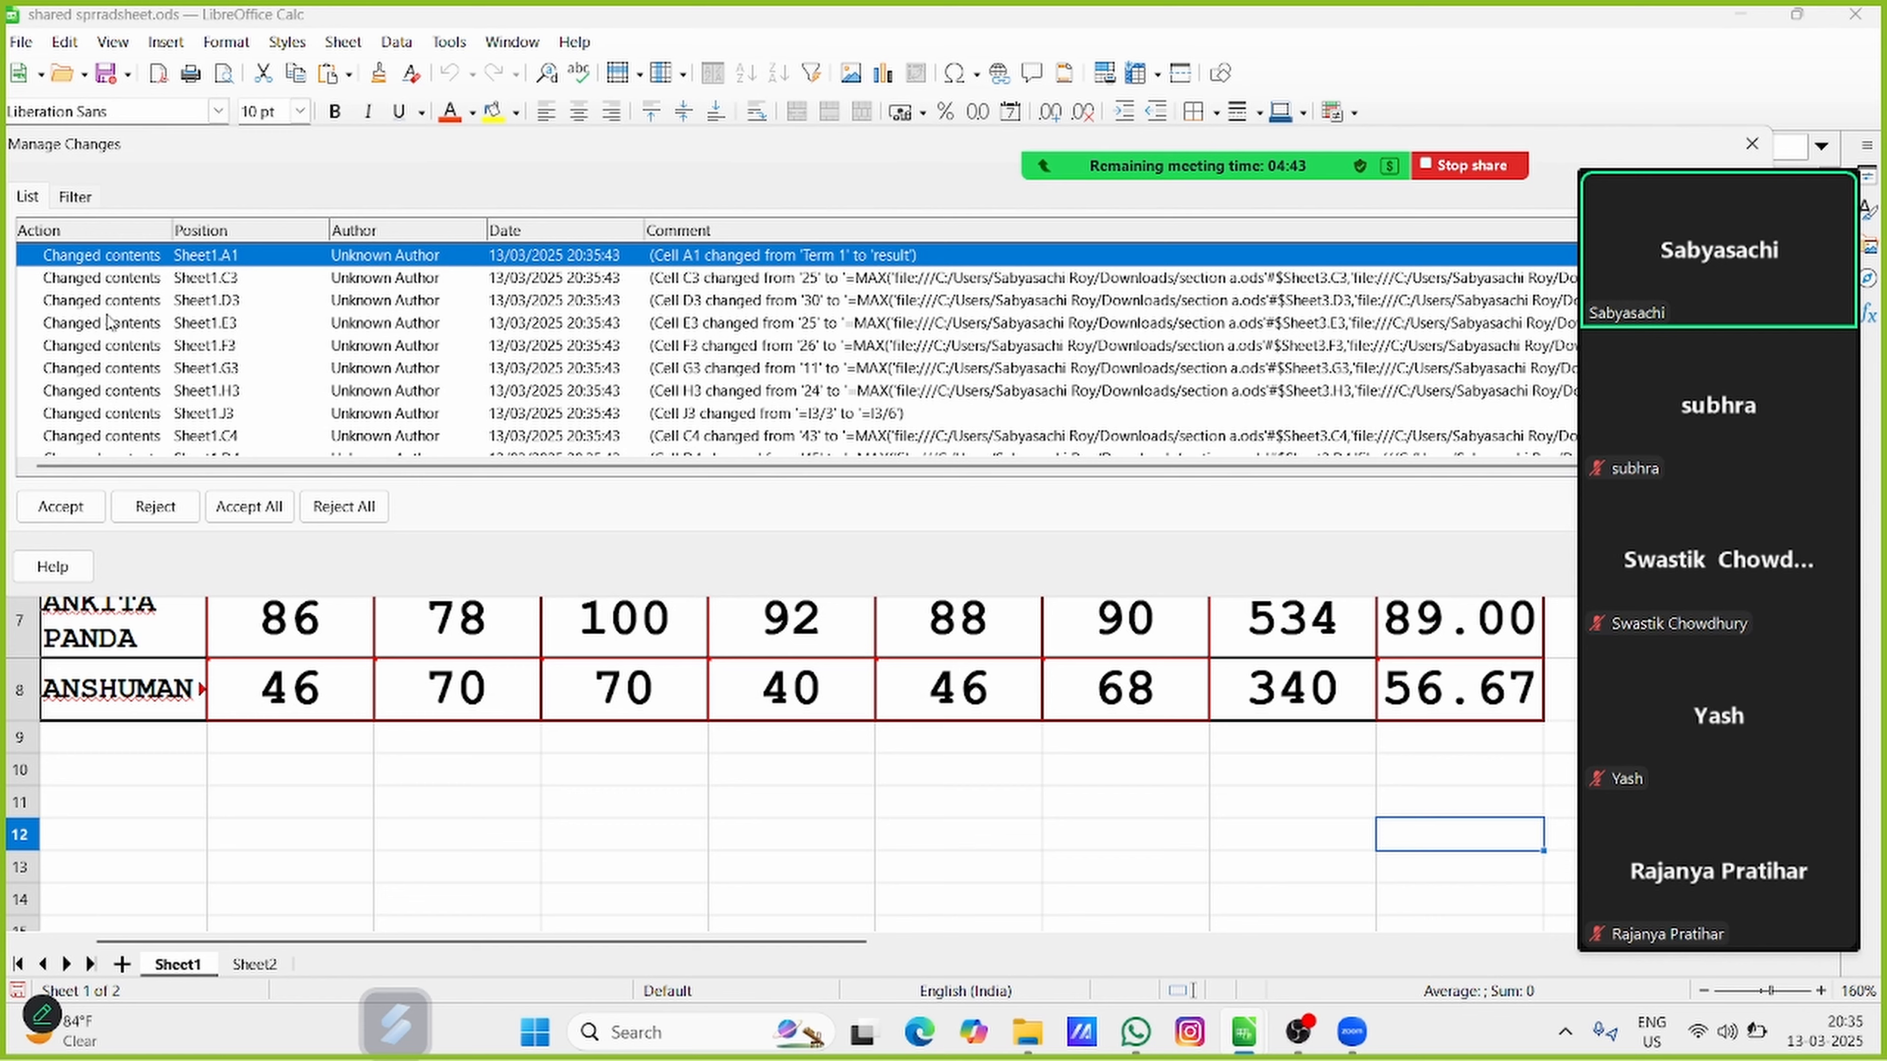
Examine the listed differences and the marked cells in the result table, including the change note on D5
scroll(187, 351, "down", 9)
scroll(187, 351, "down", 6)
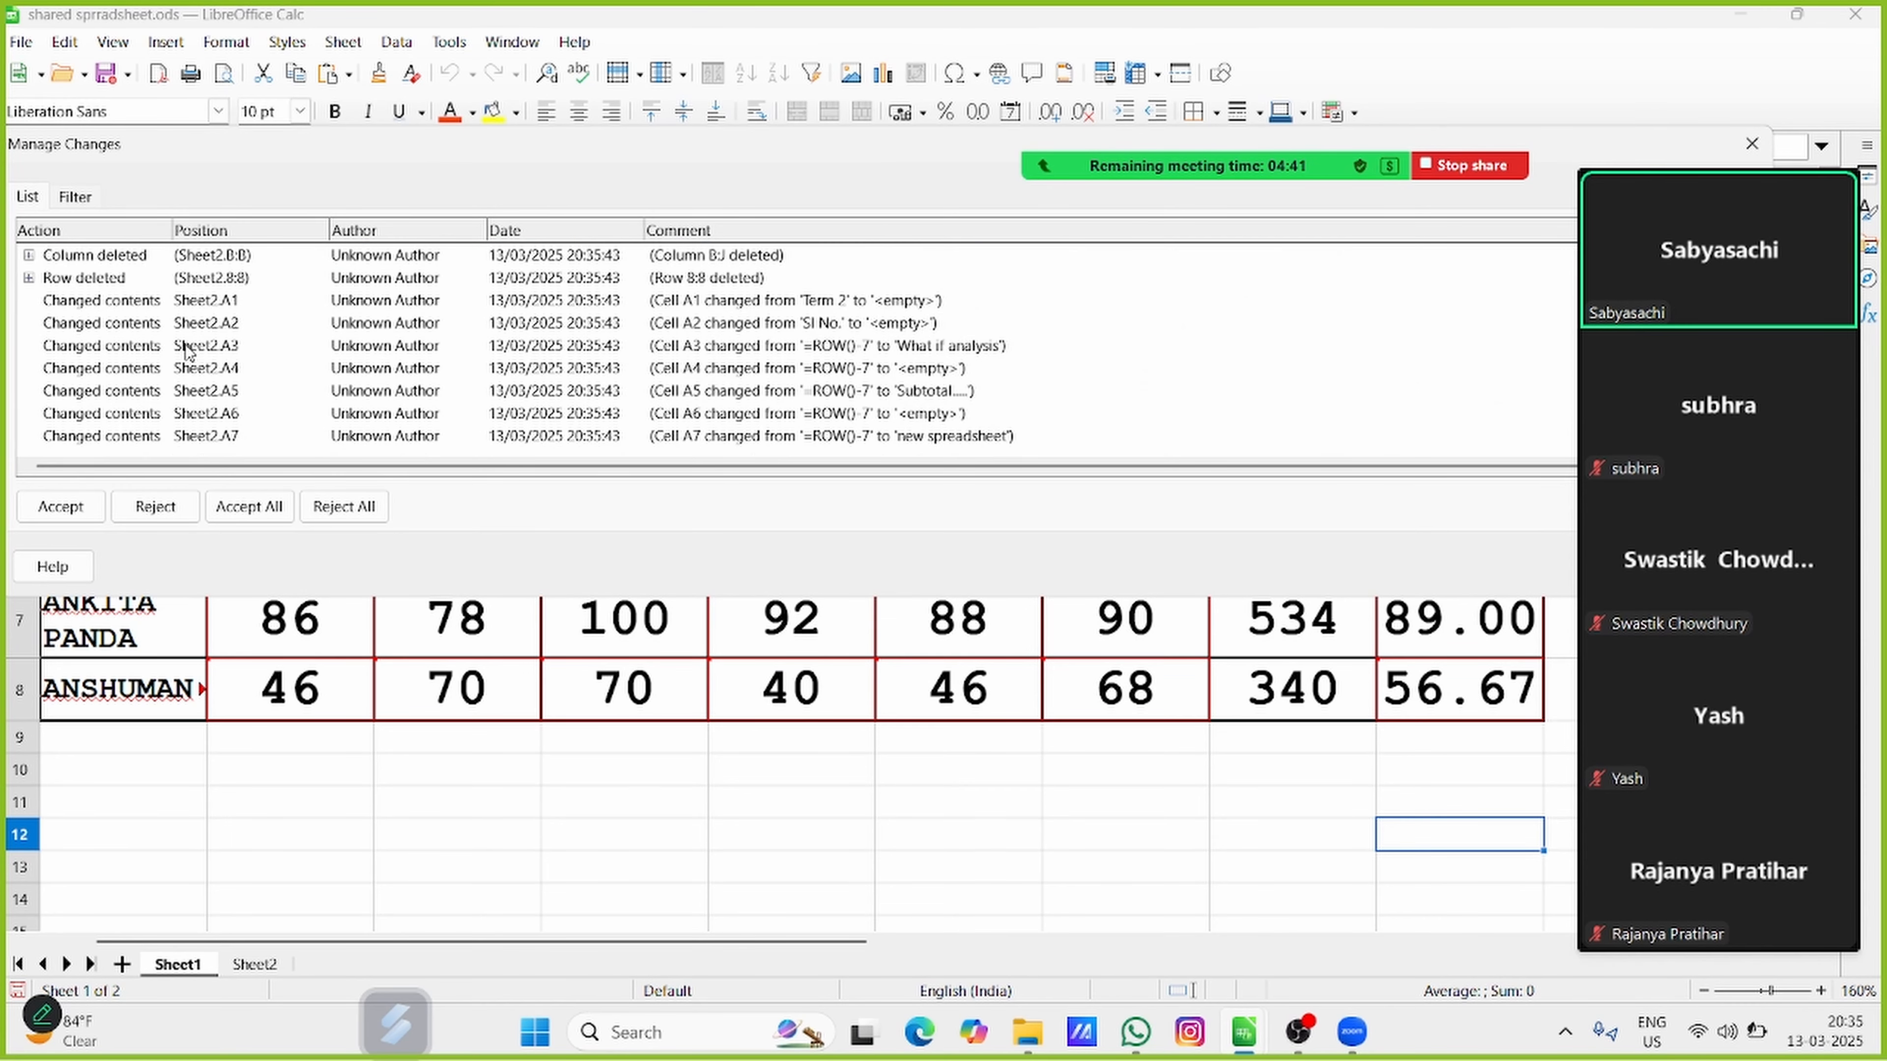
scroll(188, 350, "up", 13)
scroll(187, 351, "up", 2)
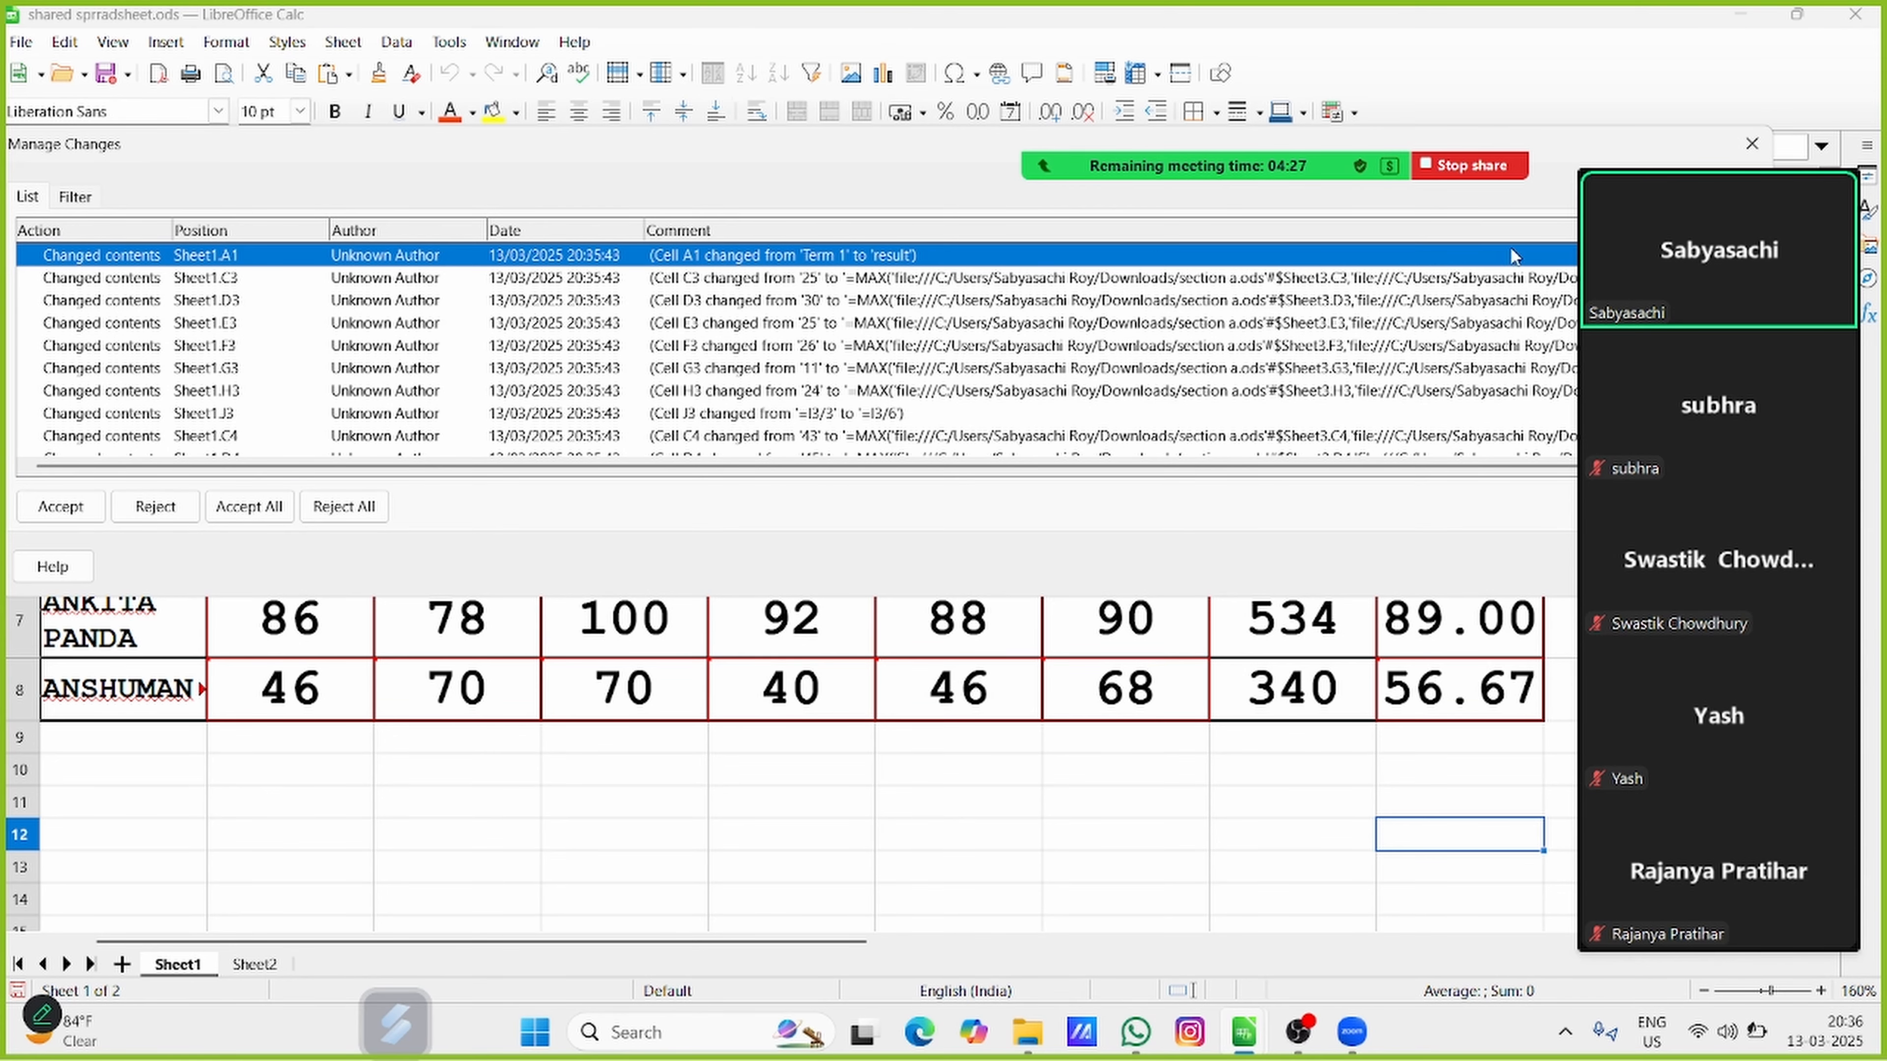
left_click_drag(1573, 153, 1462, 773)
scroll(792, 472, "up", 1)
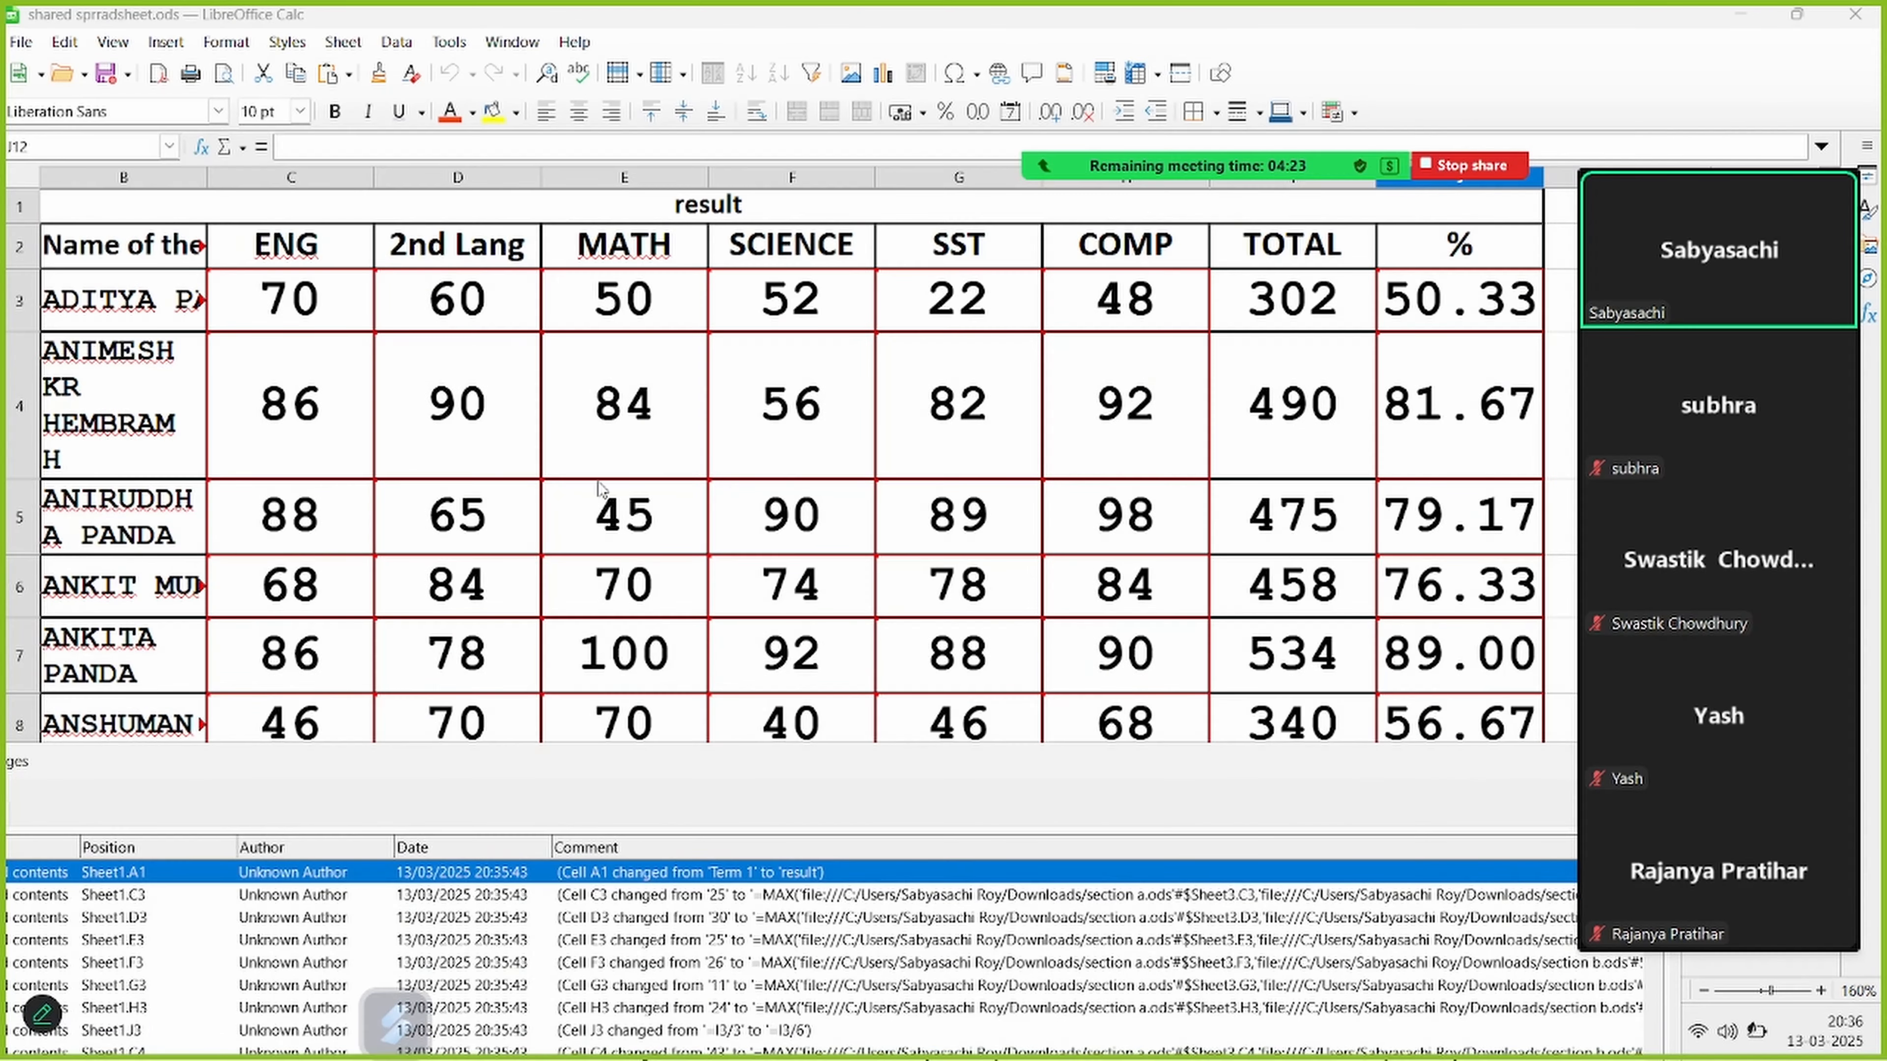
scroll(1189, 467, "down", 1)
scroll(1054, 503, "up", 1)
scroll(520, 461, "down", 1)
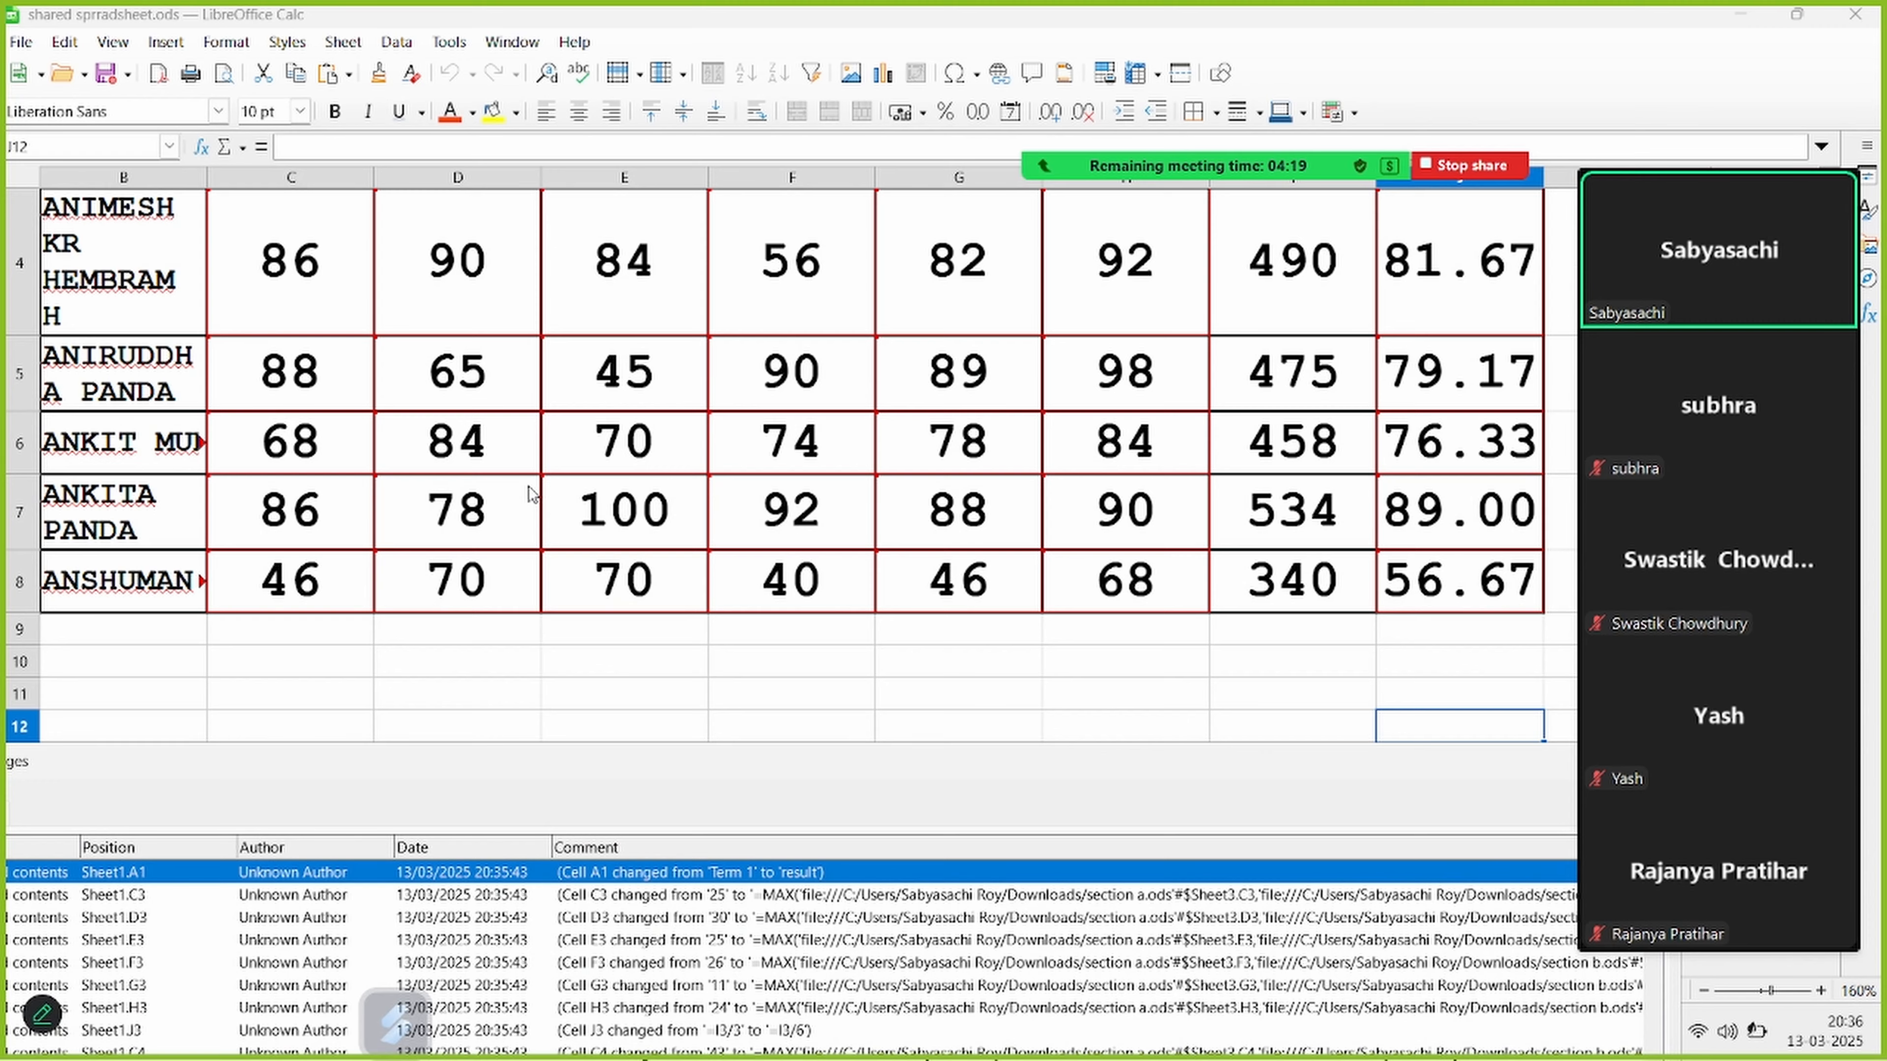
scroll(532, 494, "up", 1)
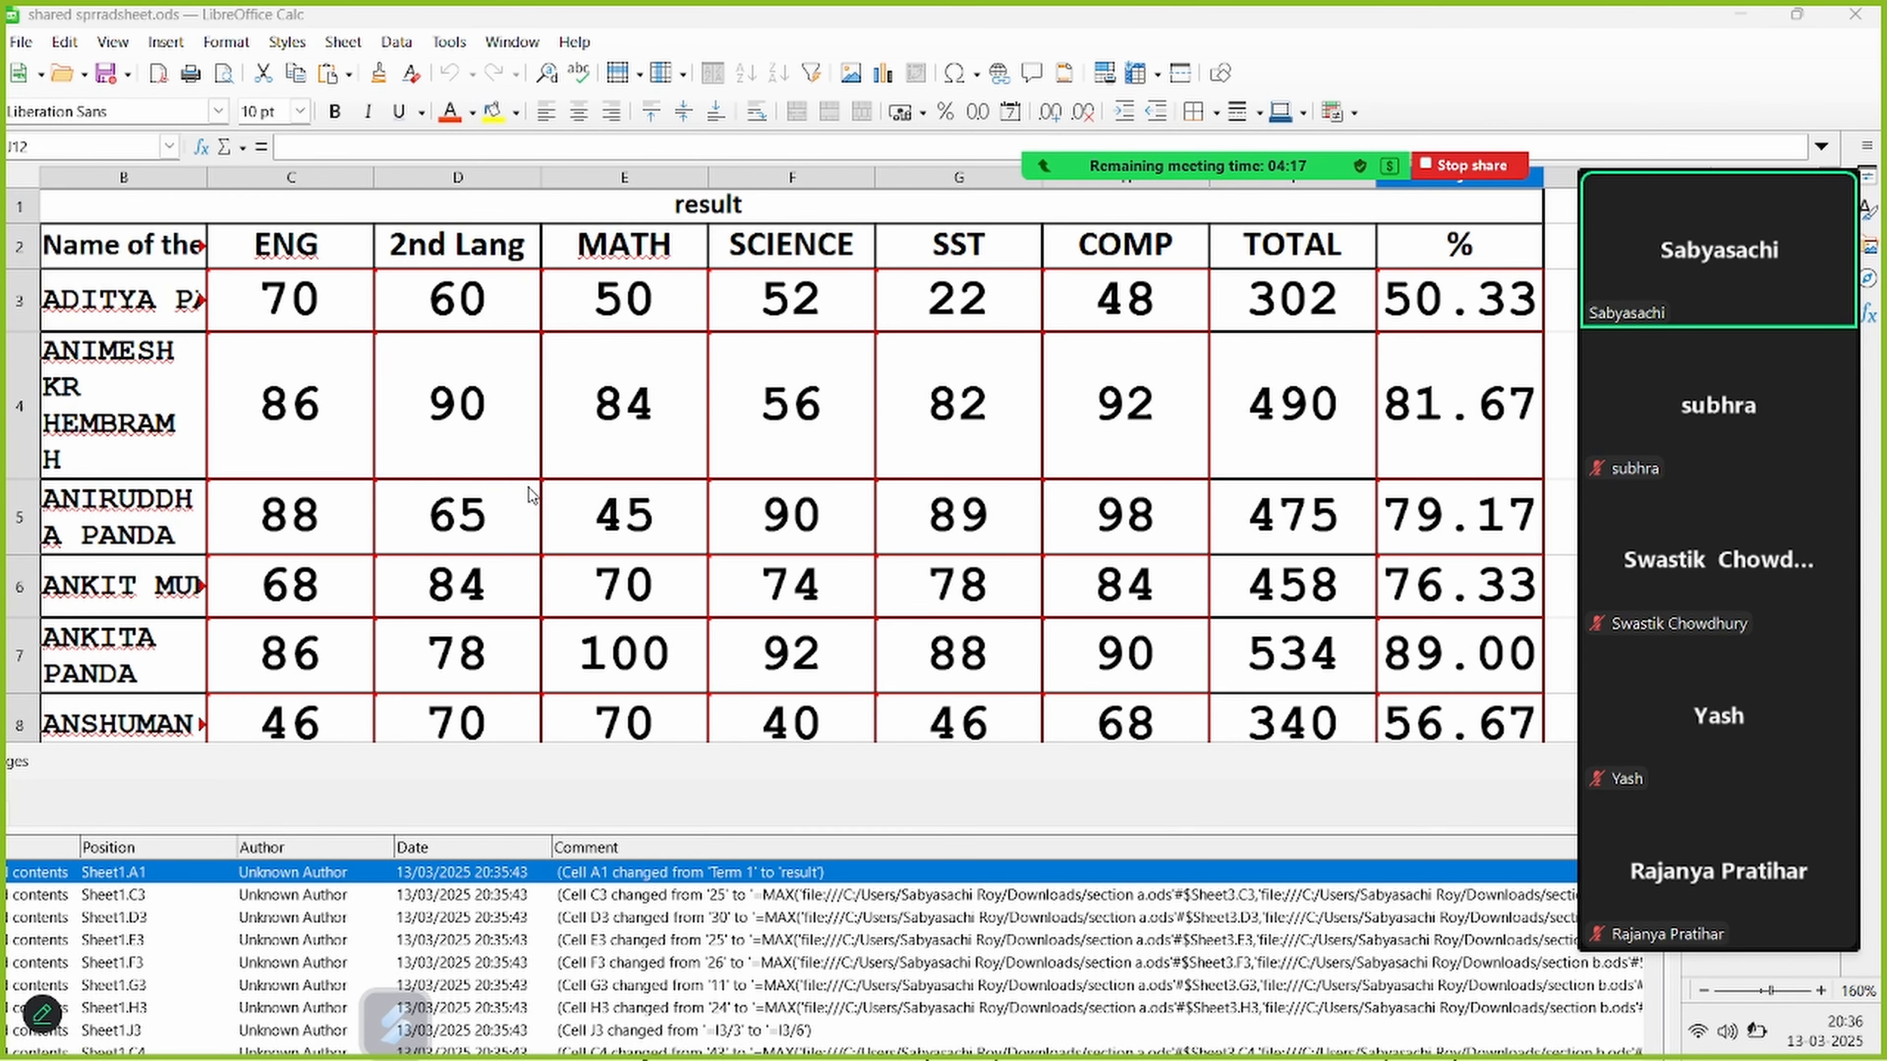
mouse_move(532, 494)
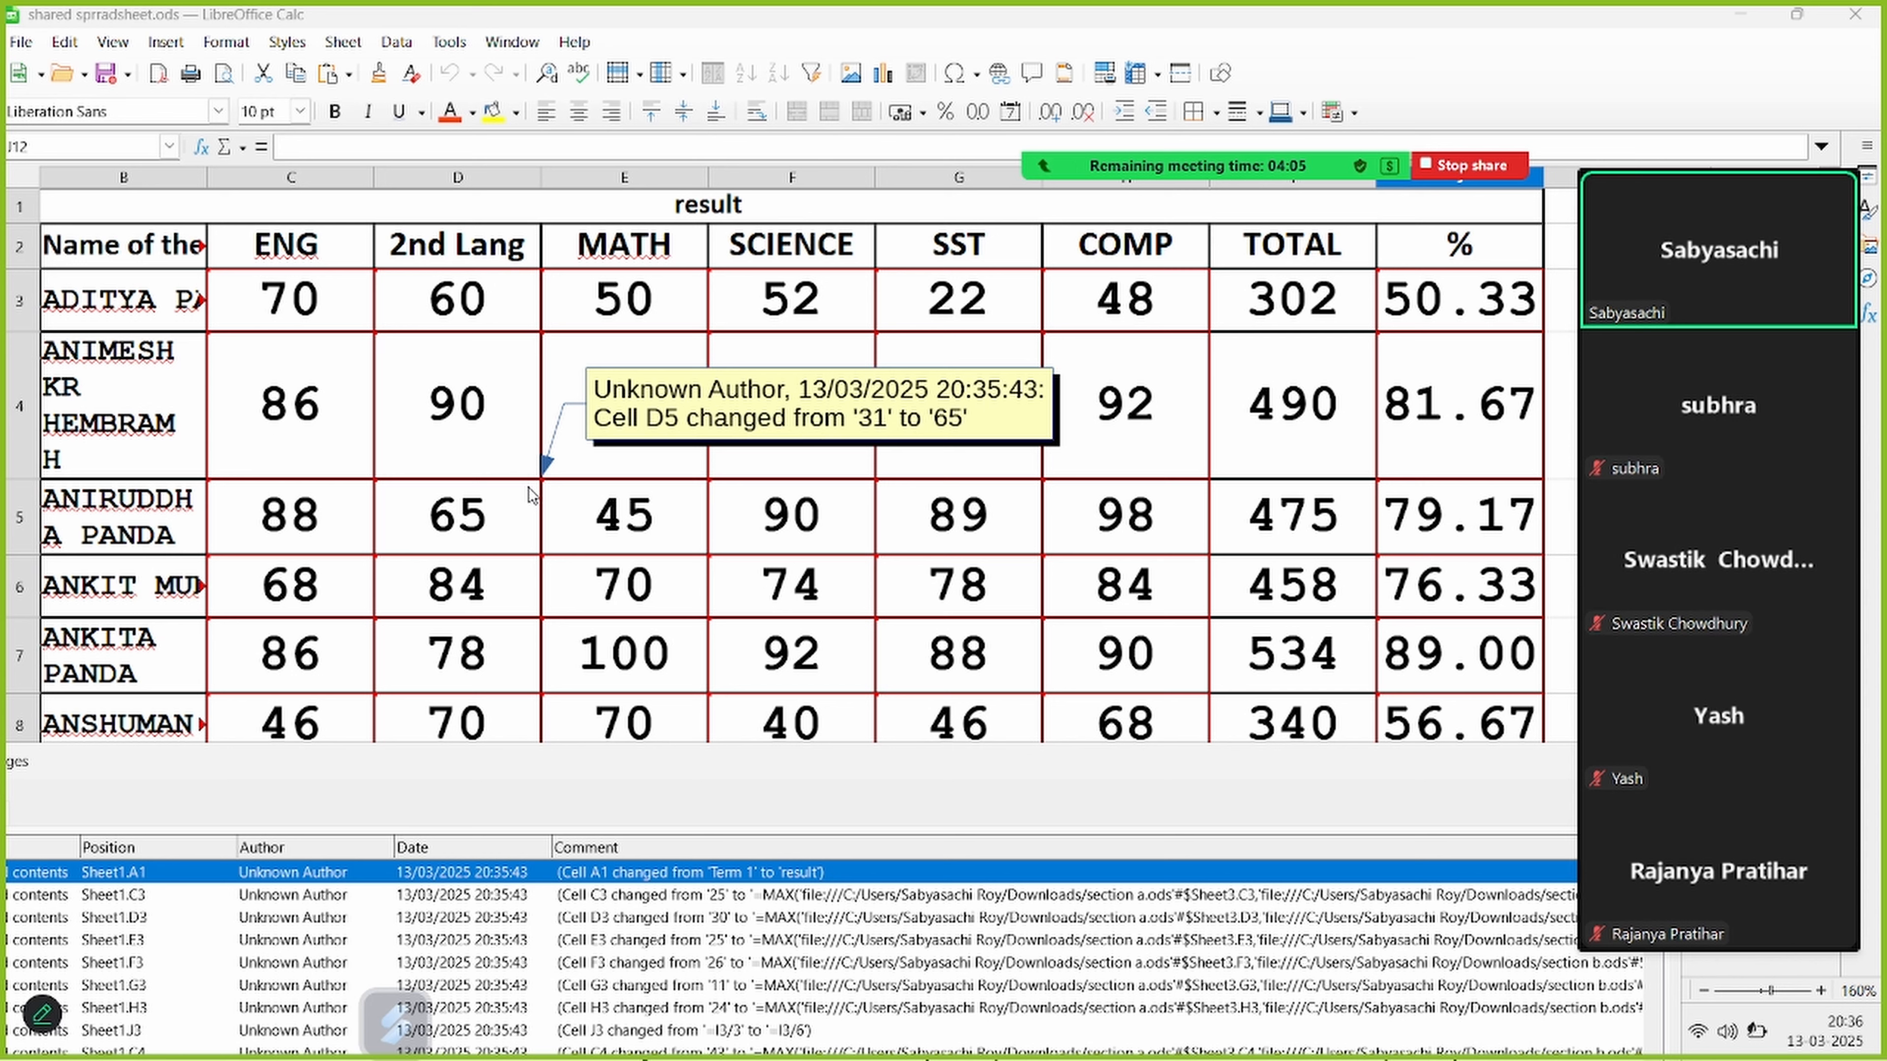
mouse_move(923, 348)
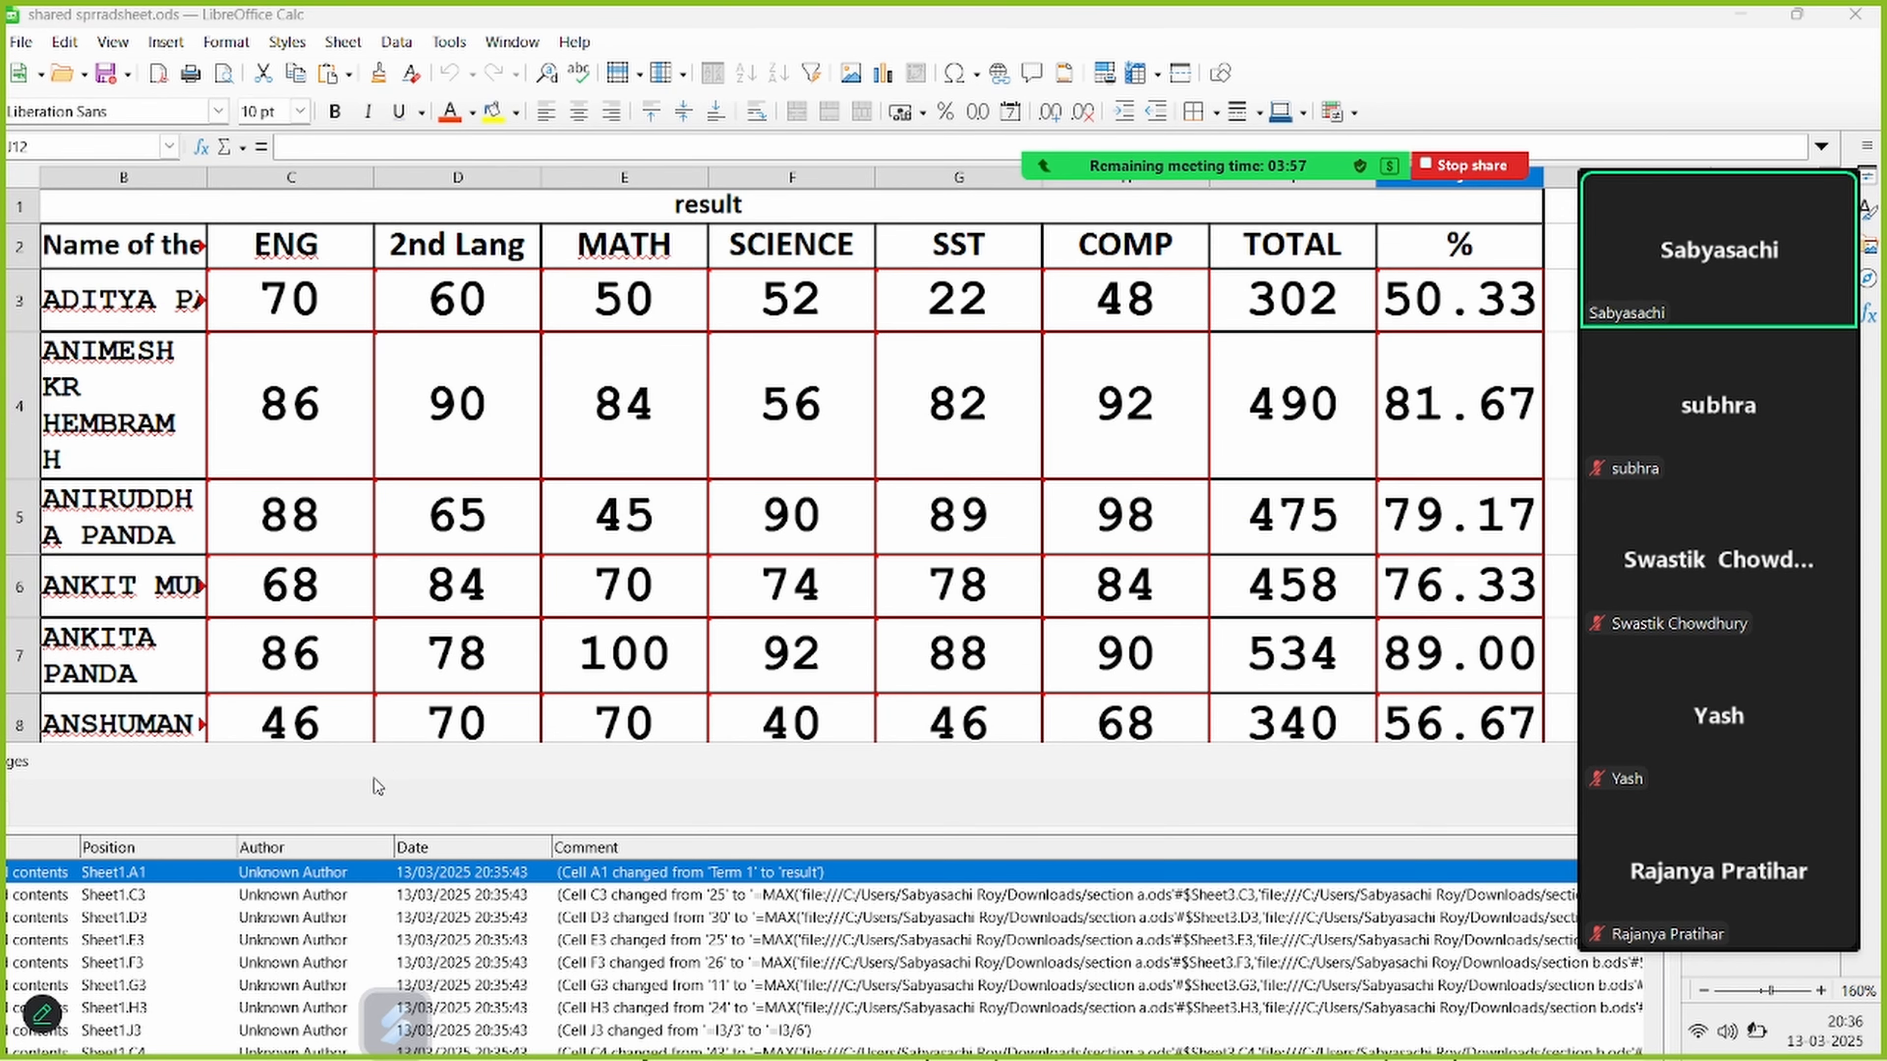
Accept all differences found by the document comparison and close the change list
left_click_drag(377, 787, 570, 213)
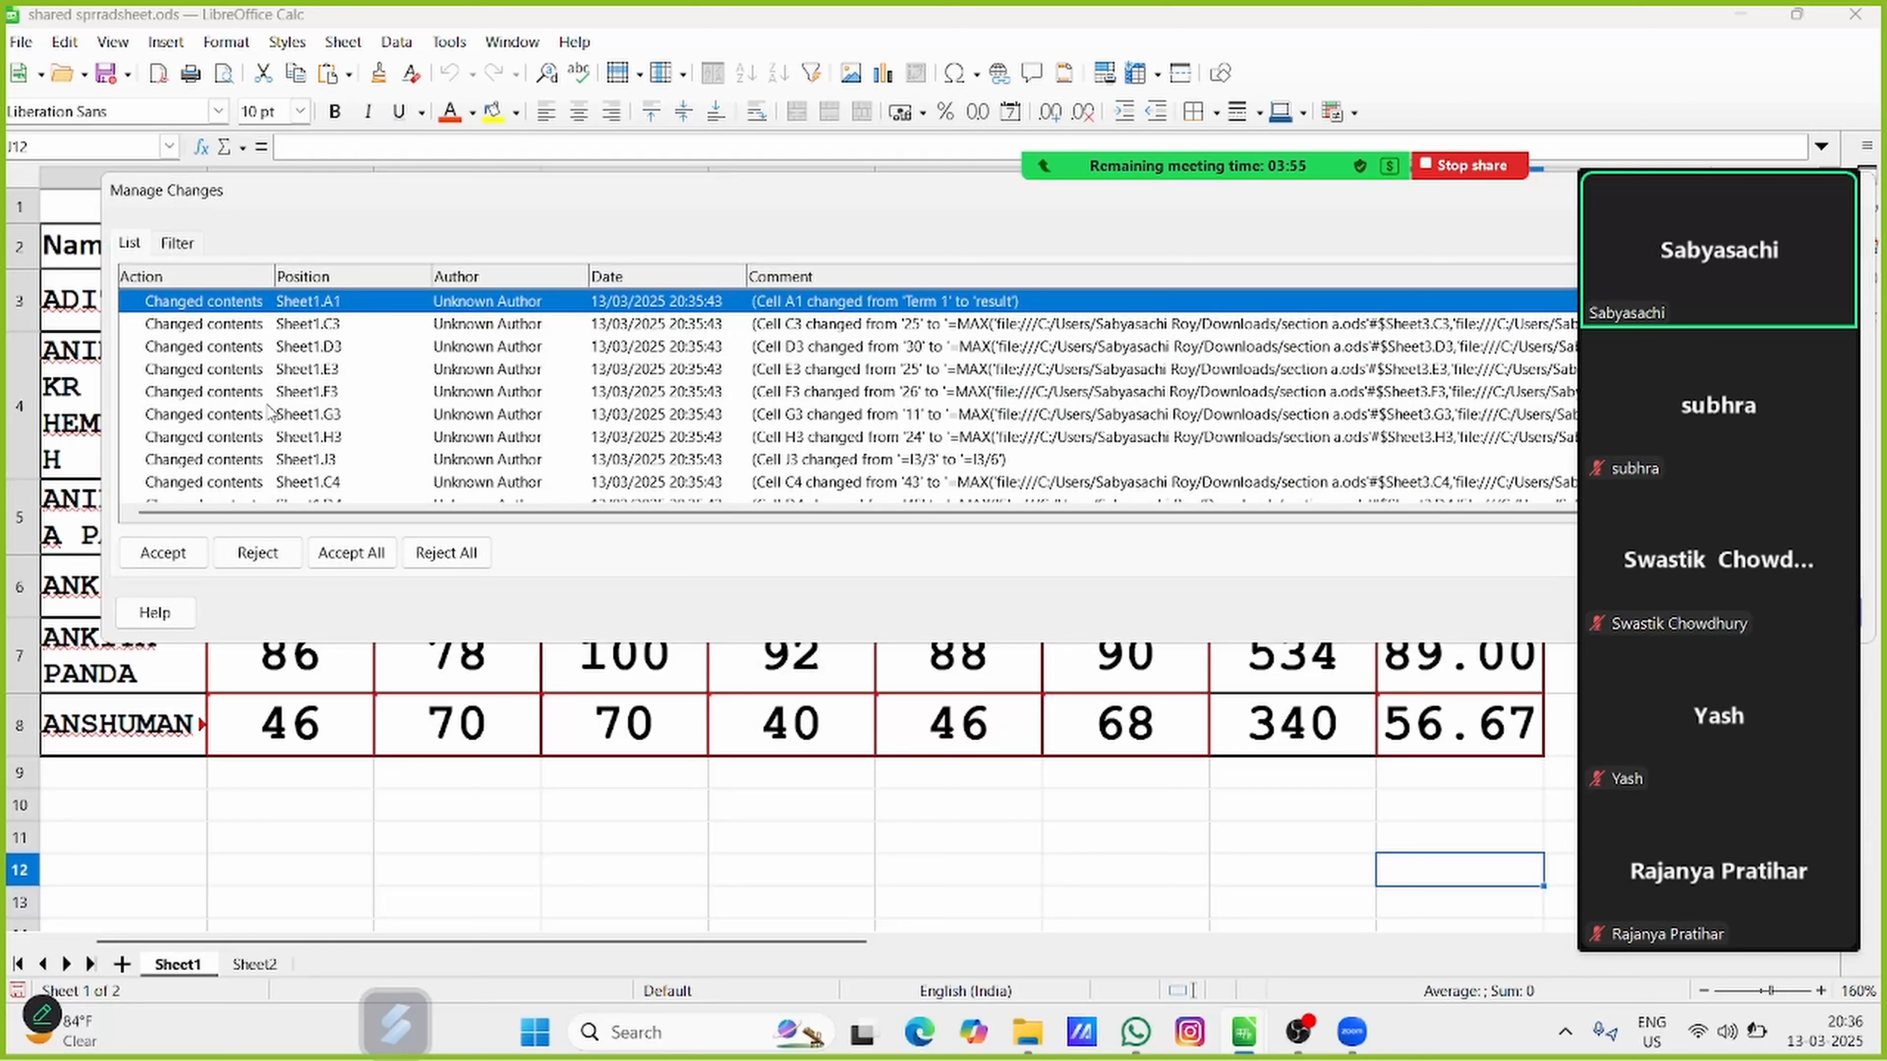
left_click(364, 555)
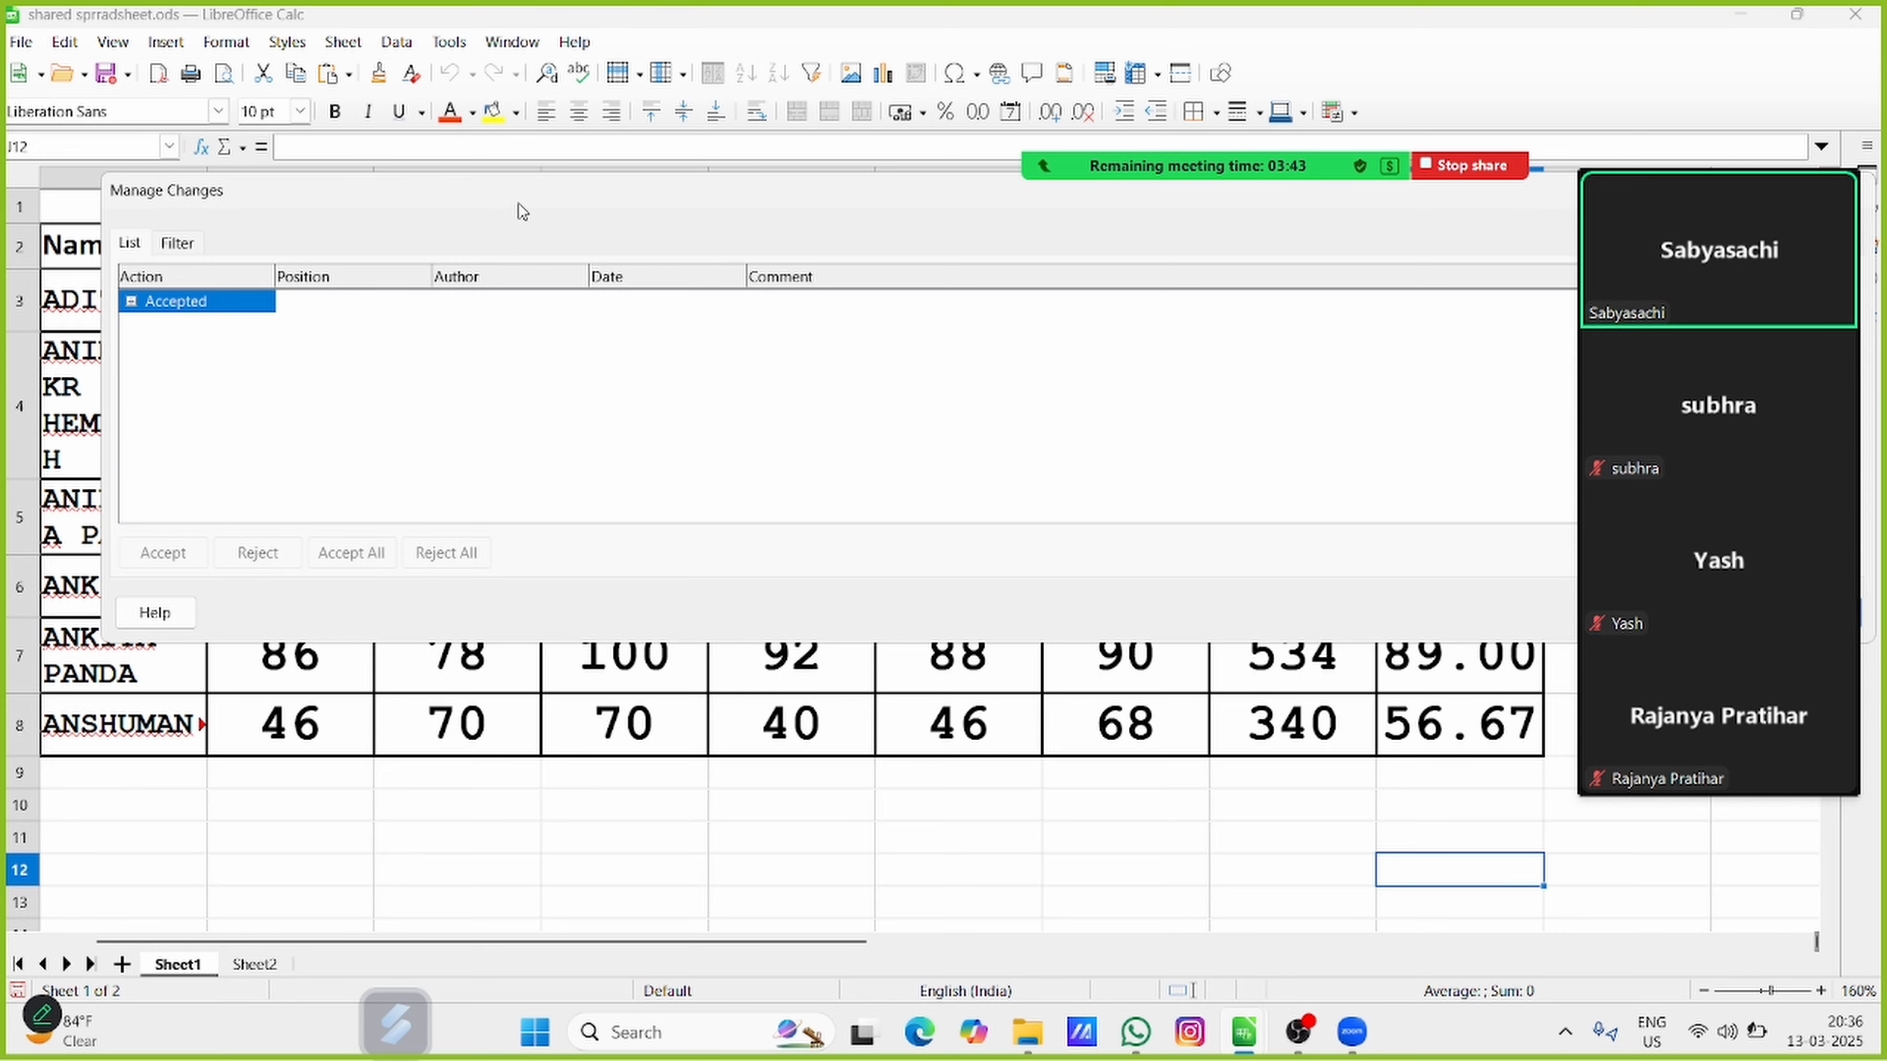
left_click_drag(518, 203, 0, 311)
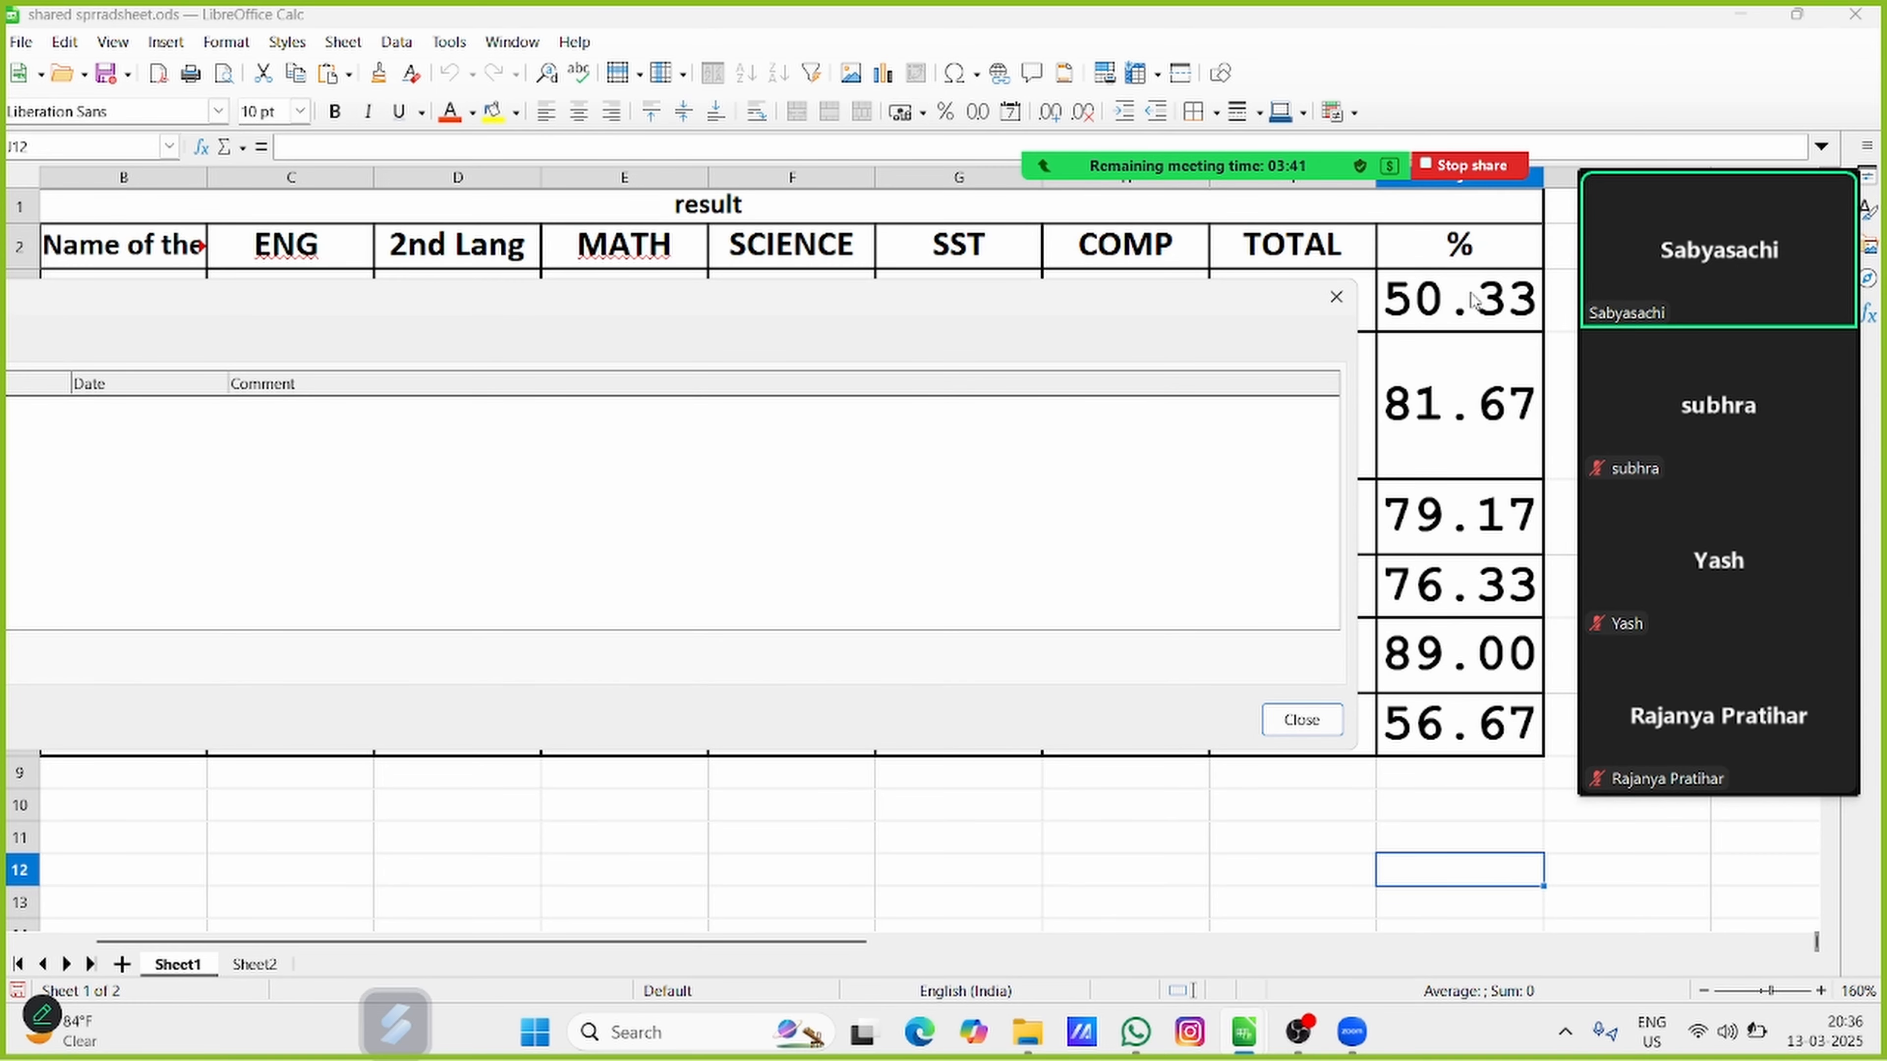
left_click(1336, 297)
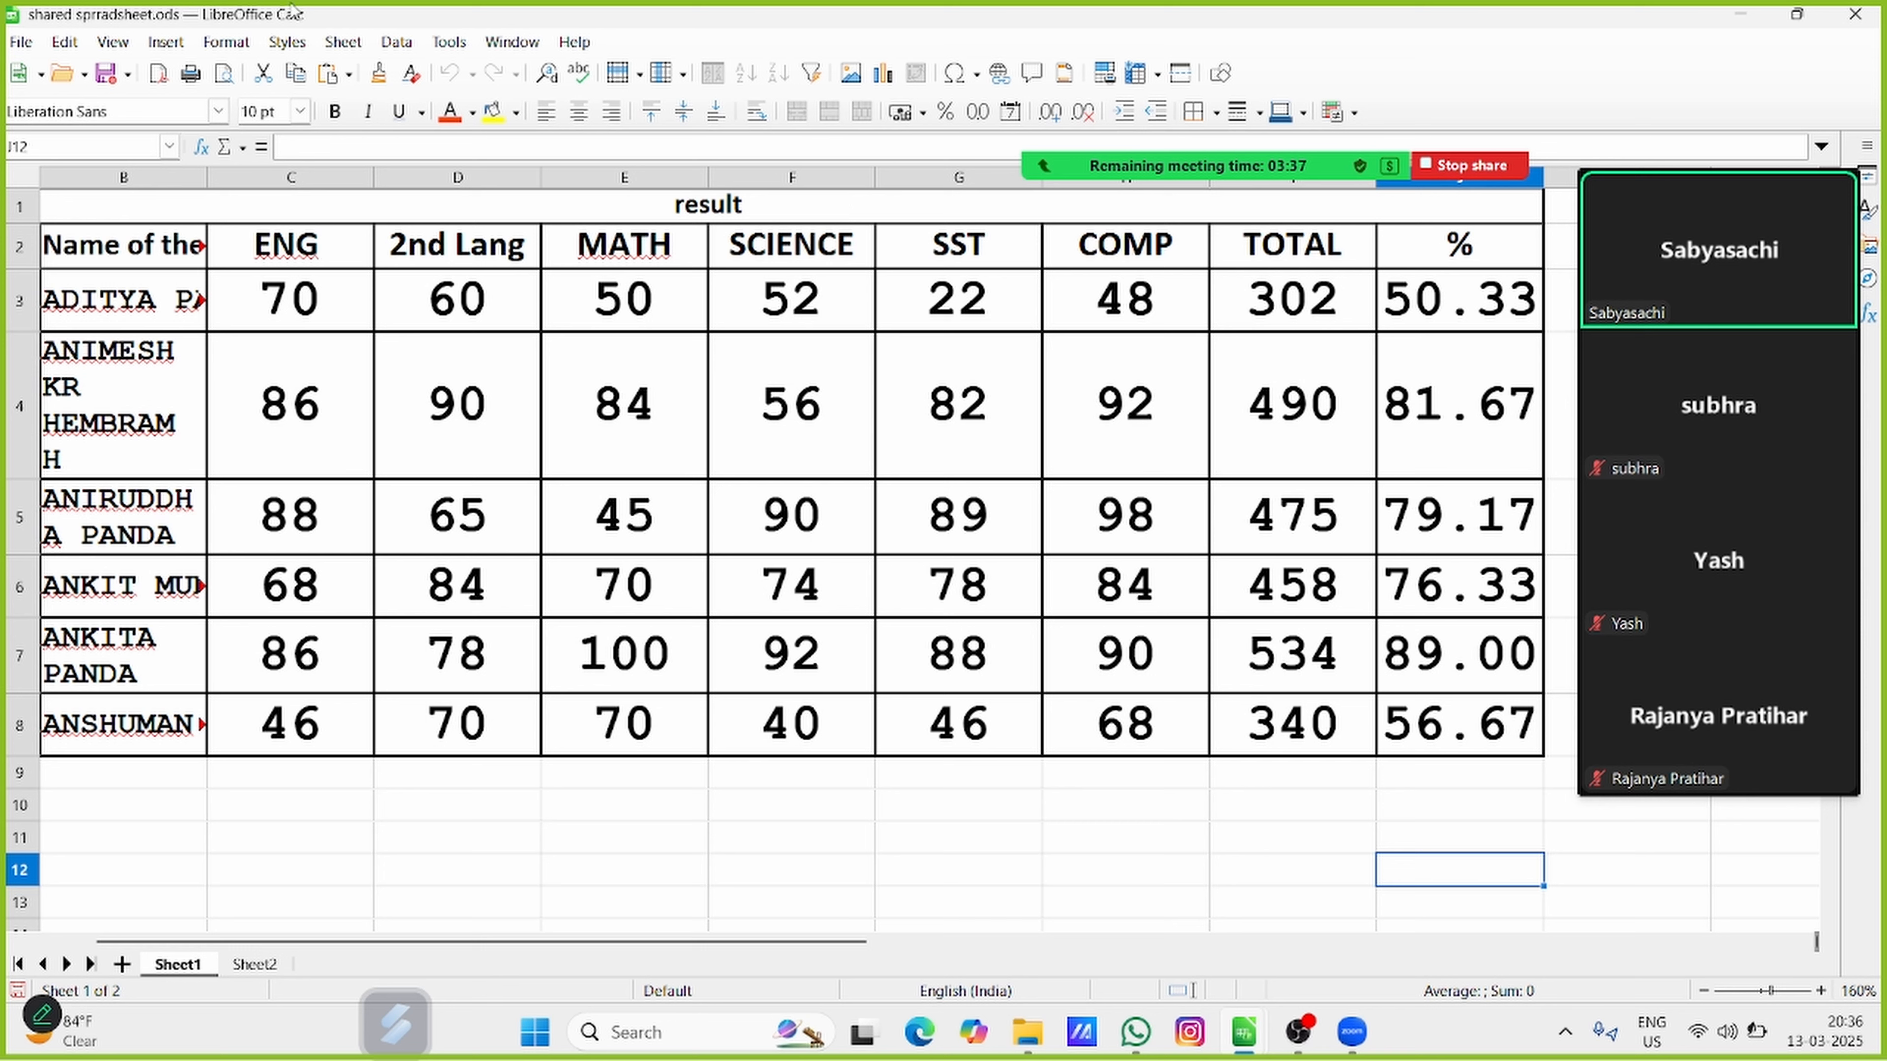
Compare the spreadsheet with the section a file again, exiting change recording mode
left_click(65, 44)
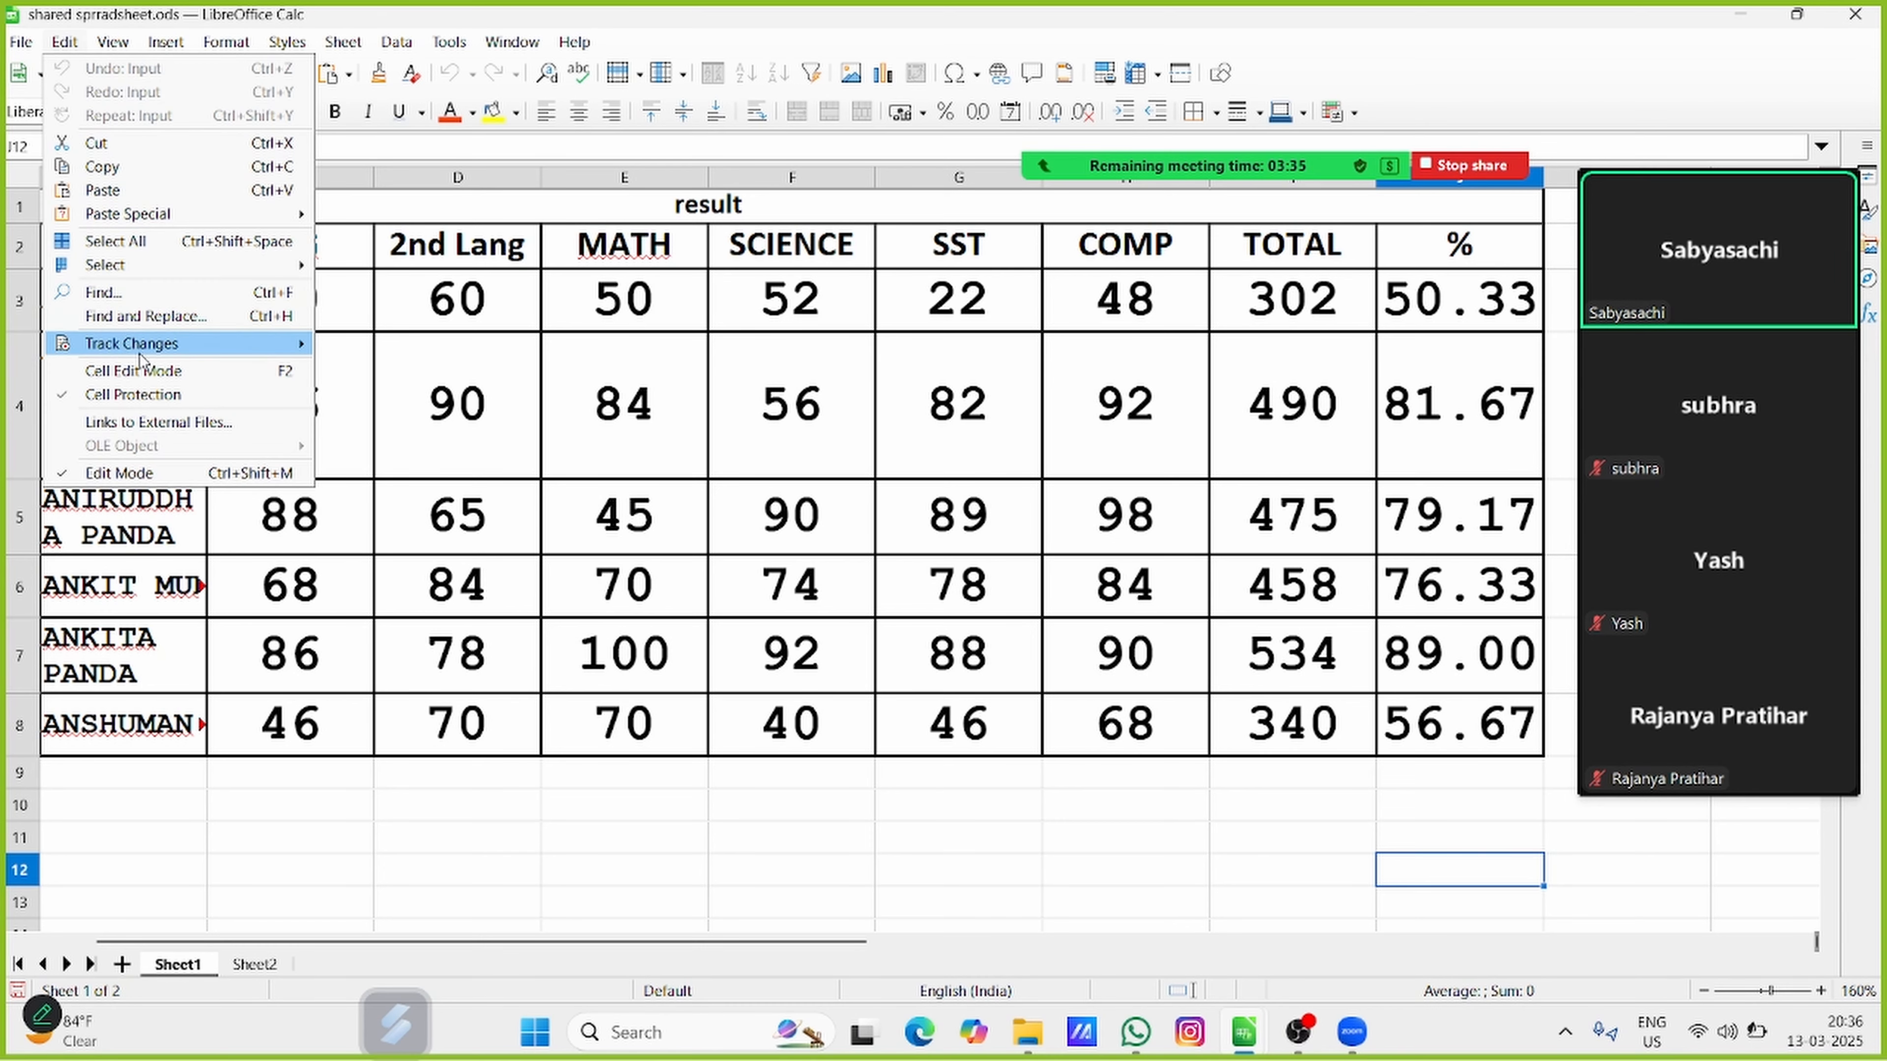
mouse_move(141, 345)
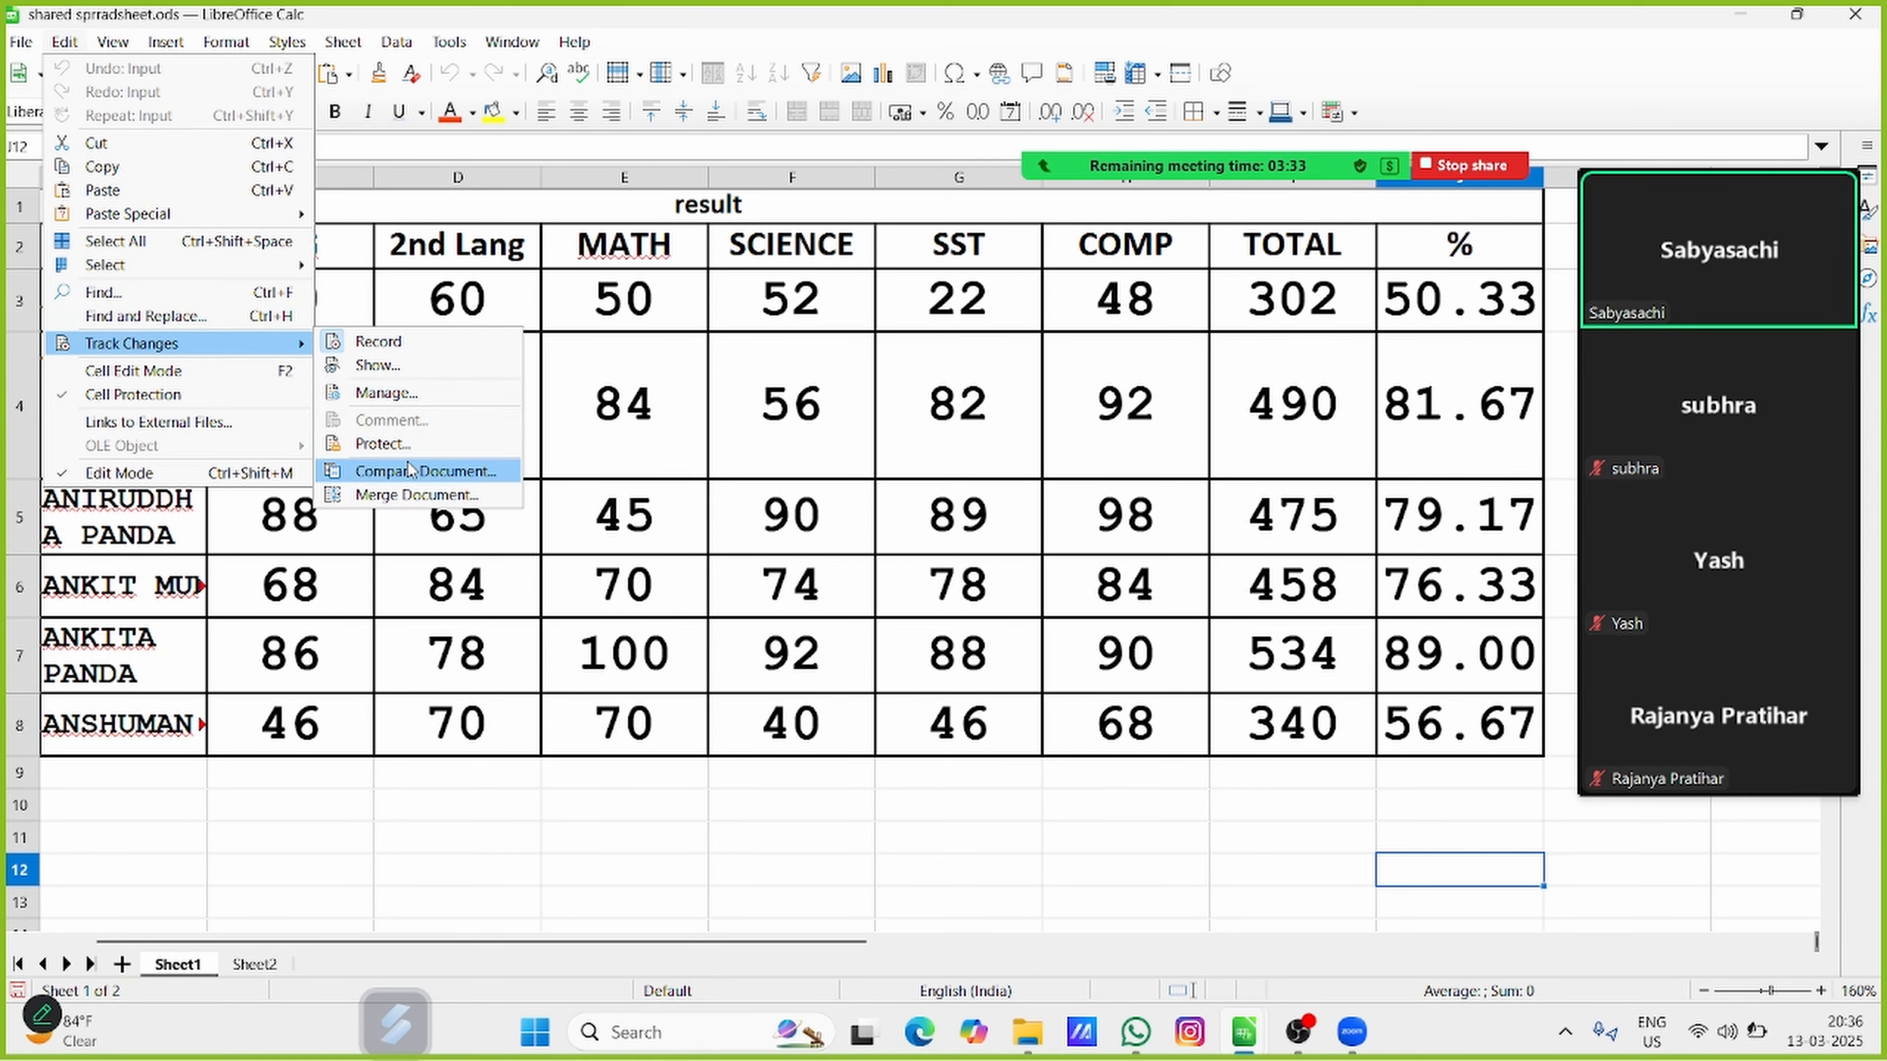
left_click(386, 471)
left_click(979, 586)
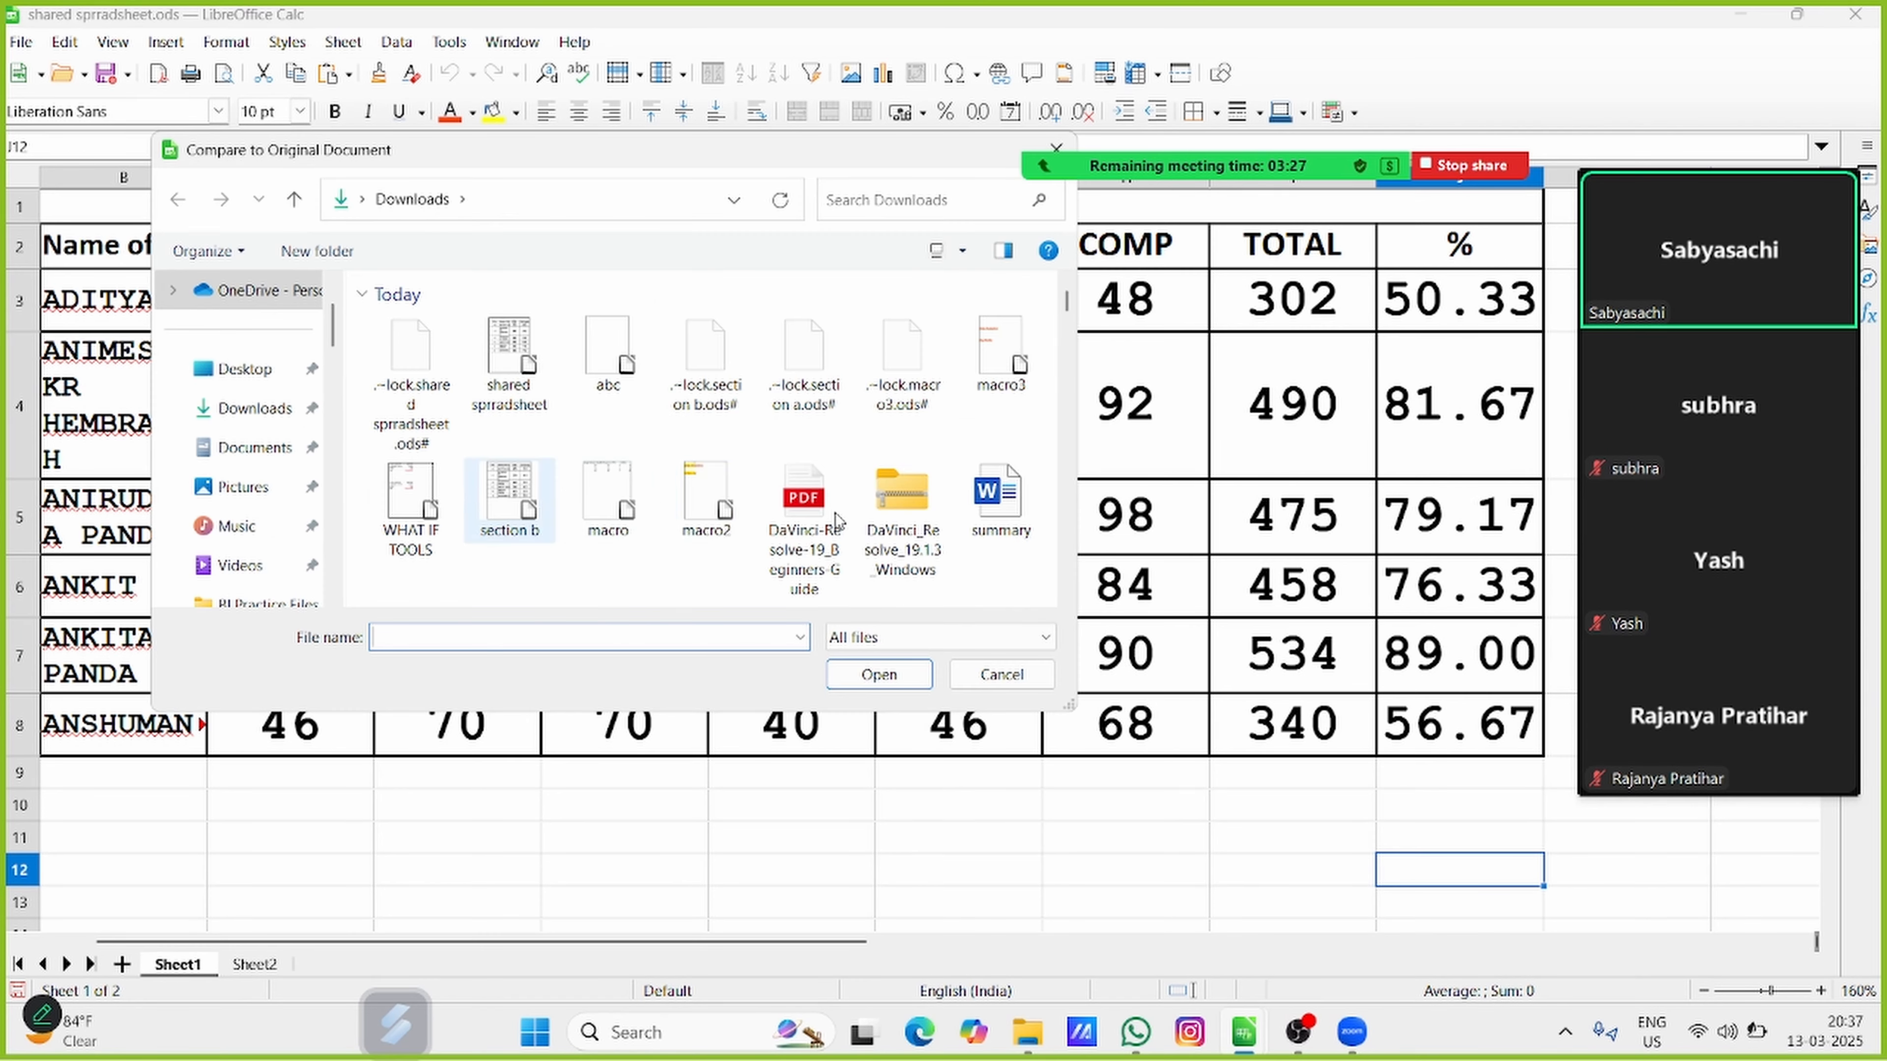
scroll(479, 498, "down", 5)
scroll(492, 475, "up", 5)
left_click(409, 450)
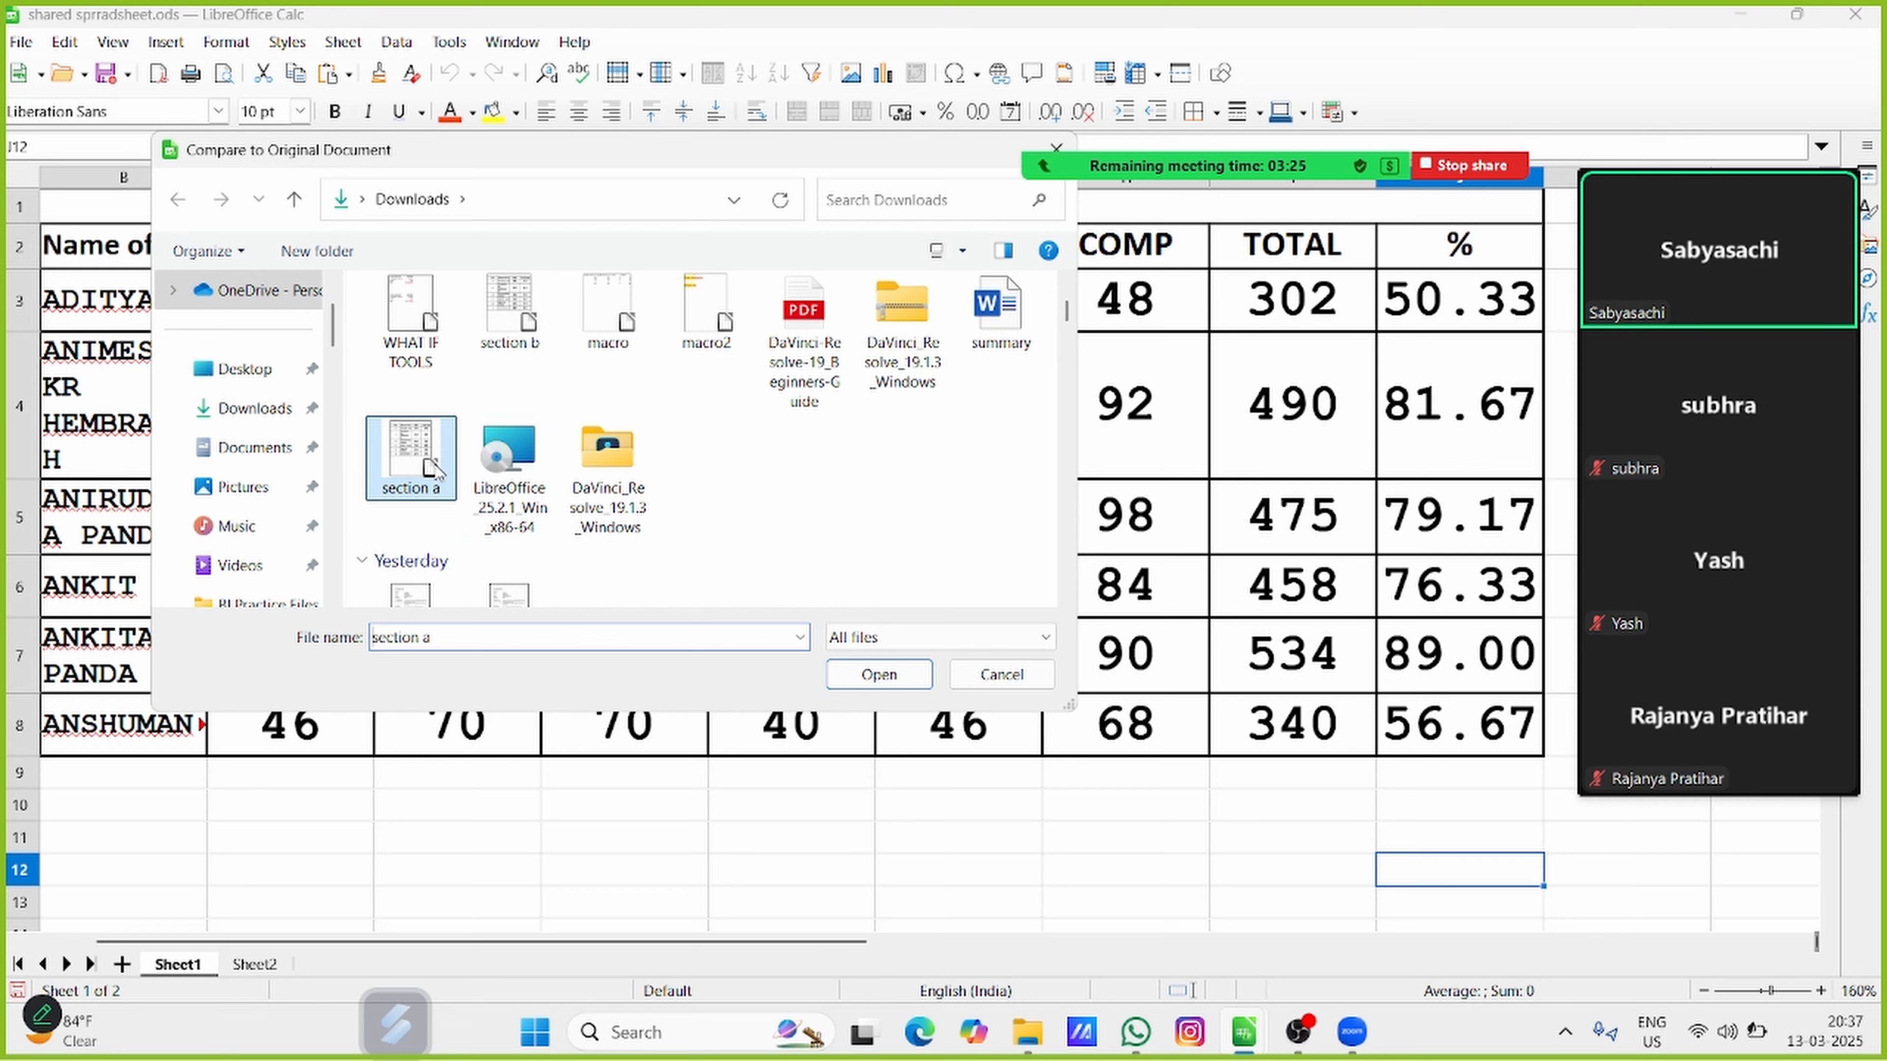
left_click(884, 680)
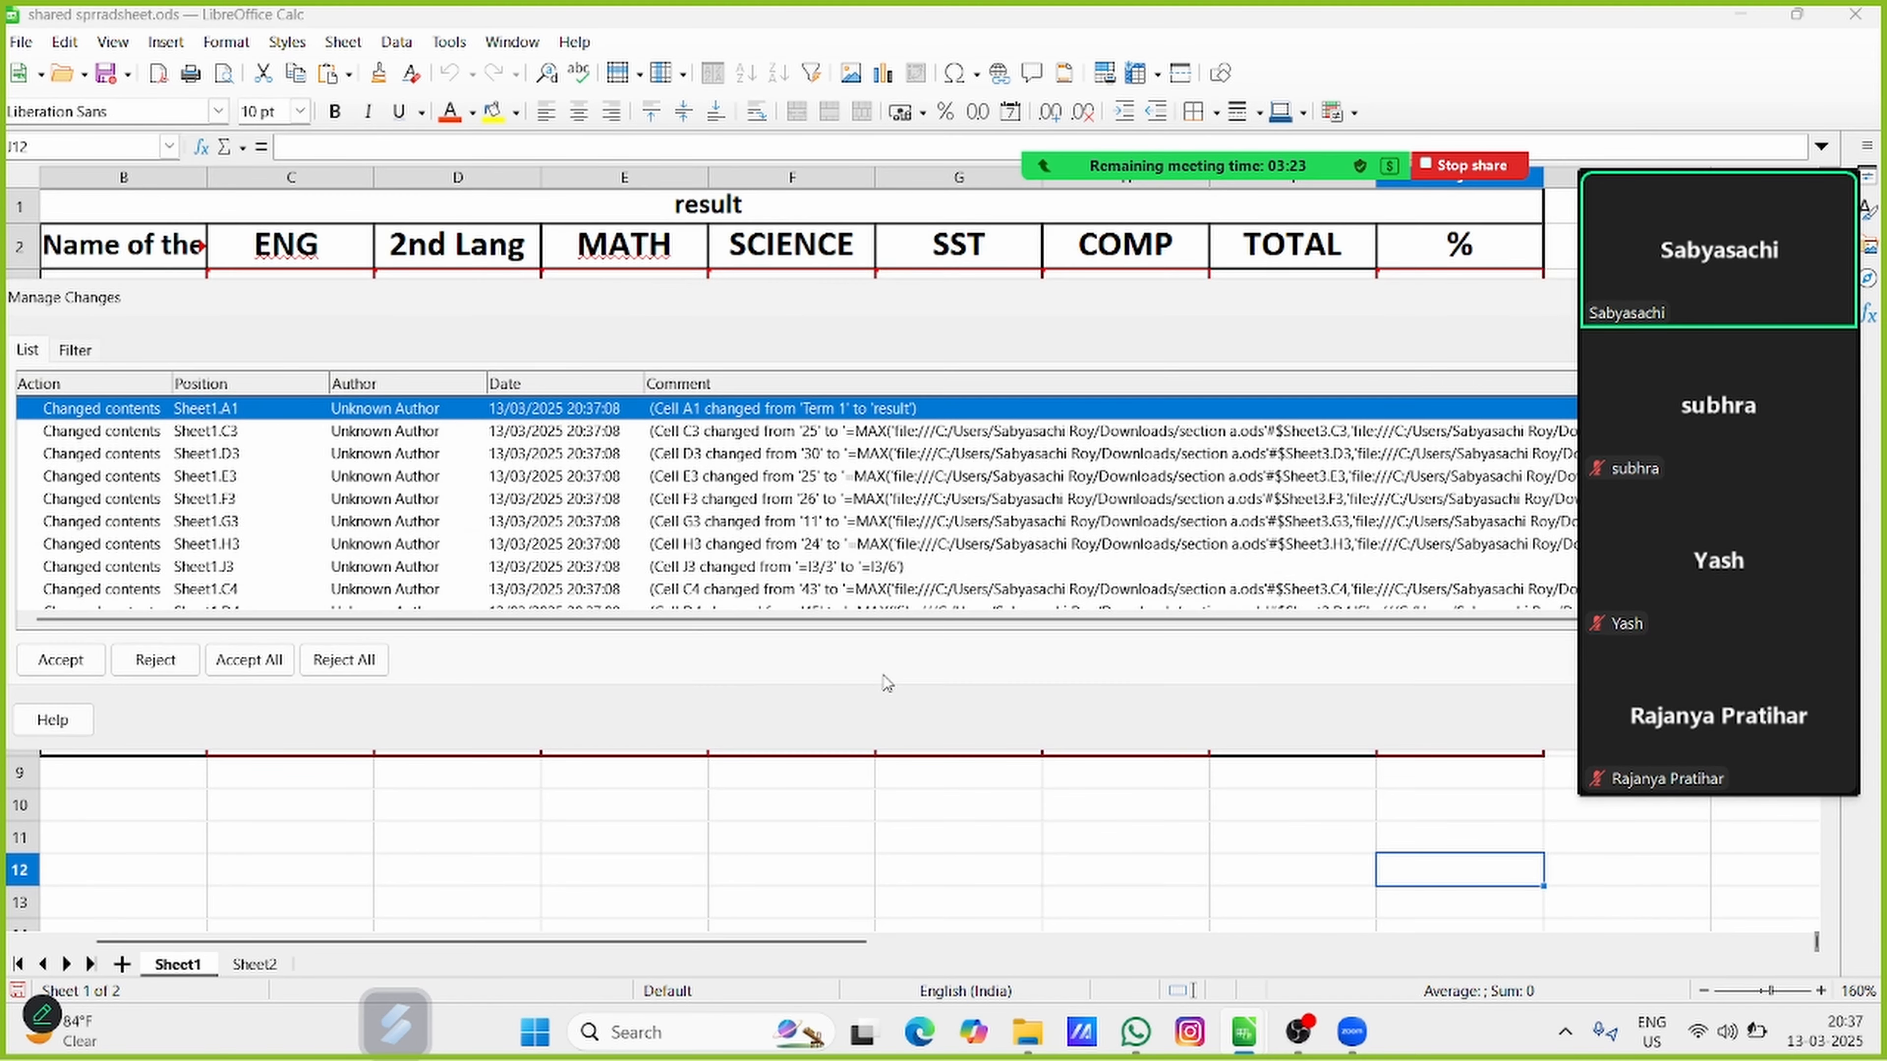
Reject all differences from the repeated comparison to restore the section a contents, and close the change list
left_click(361, 664)
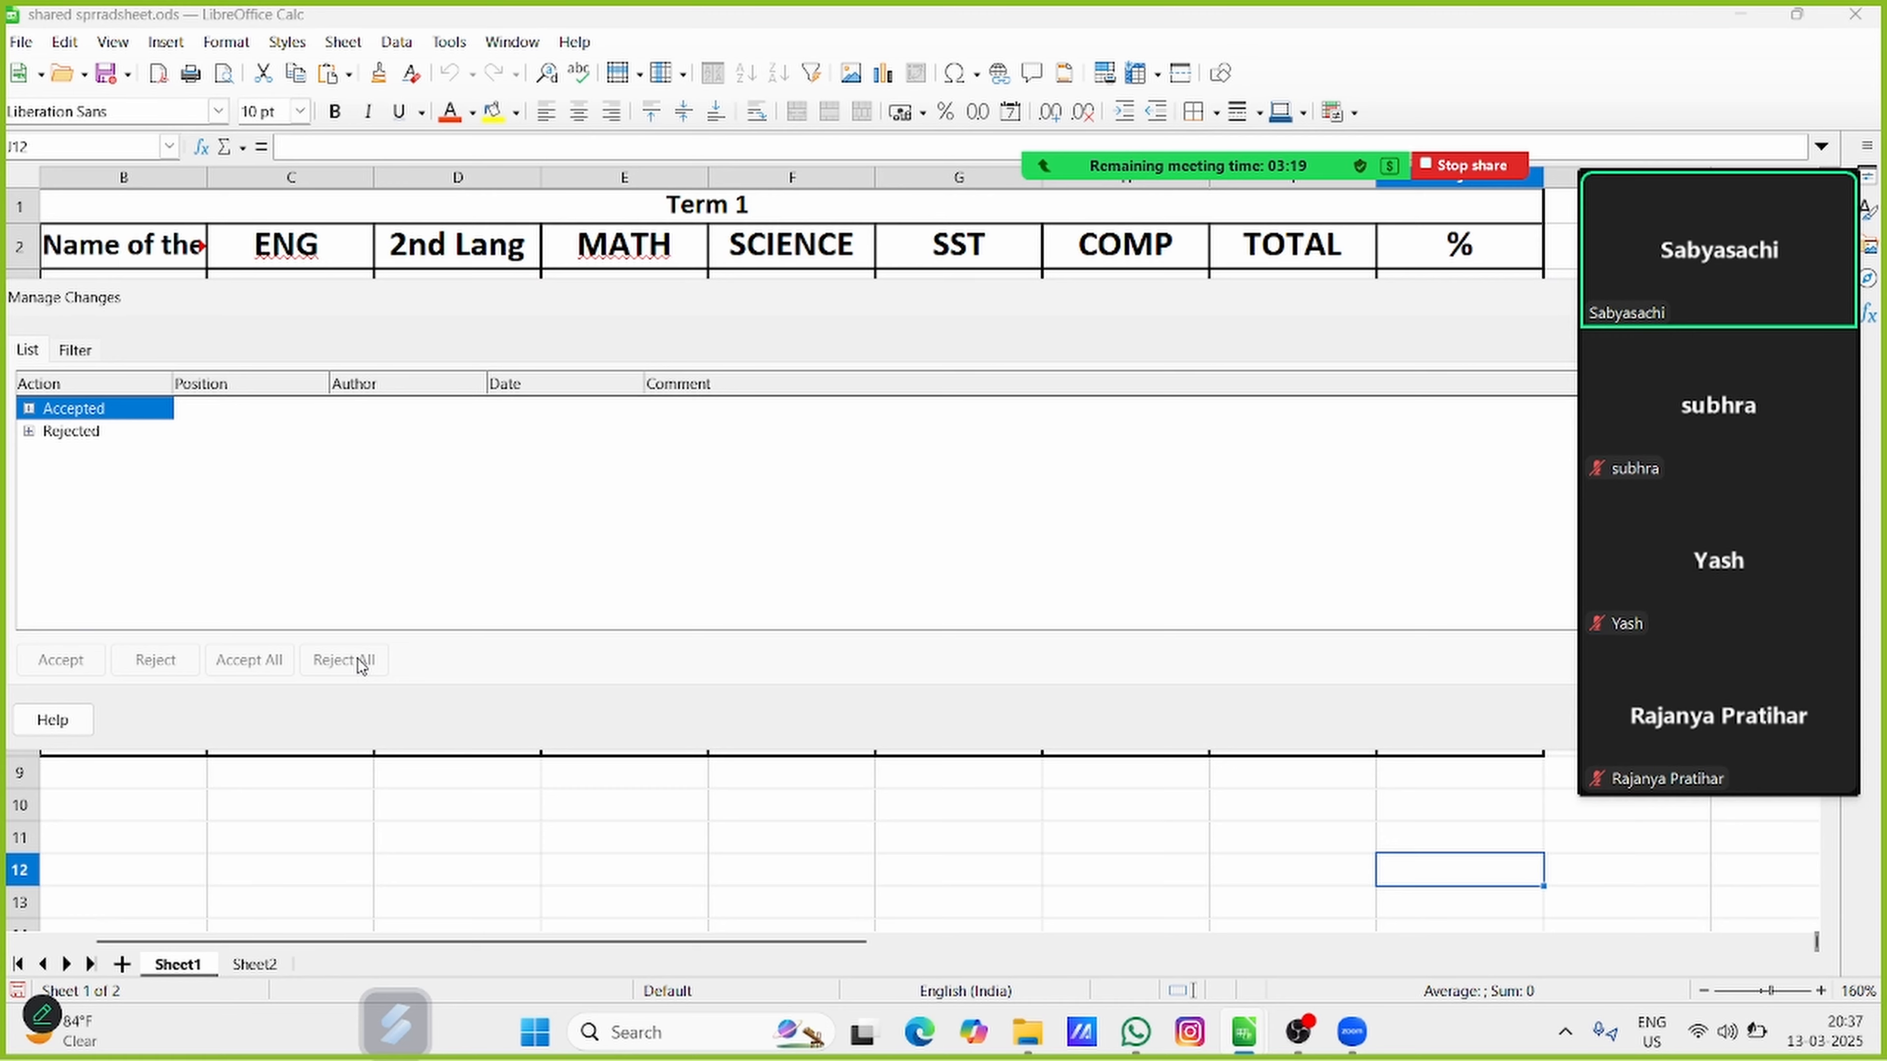
left_click_drag(815, 318, 272, 278)
left_click(1219, 245)
left_click(1214, 266)
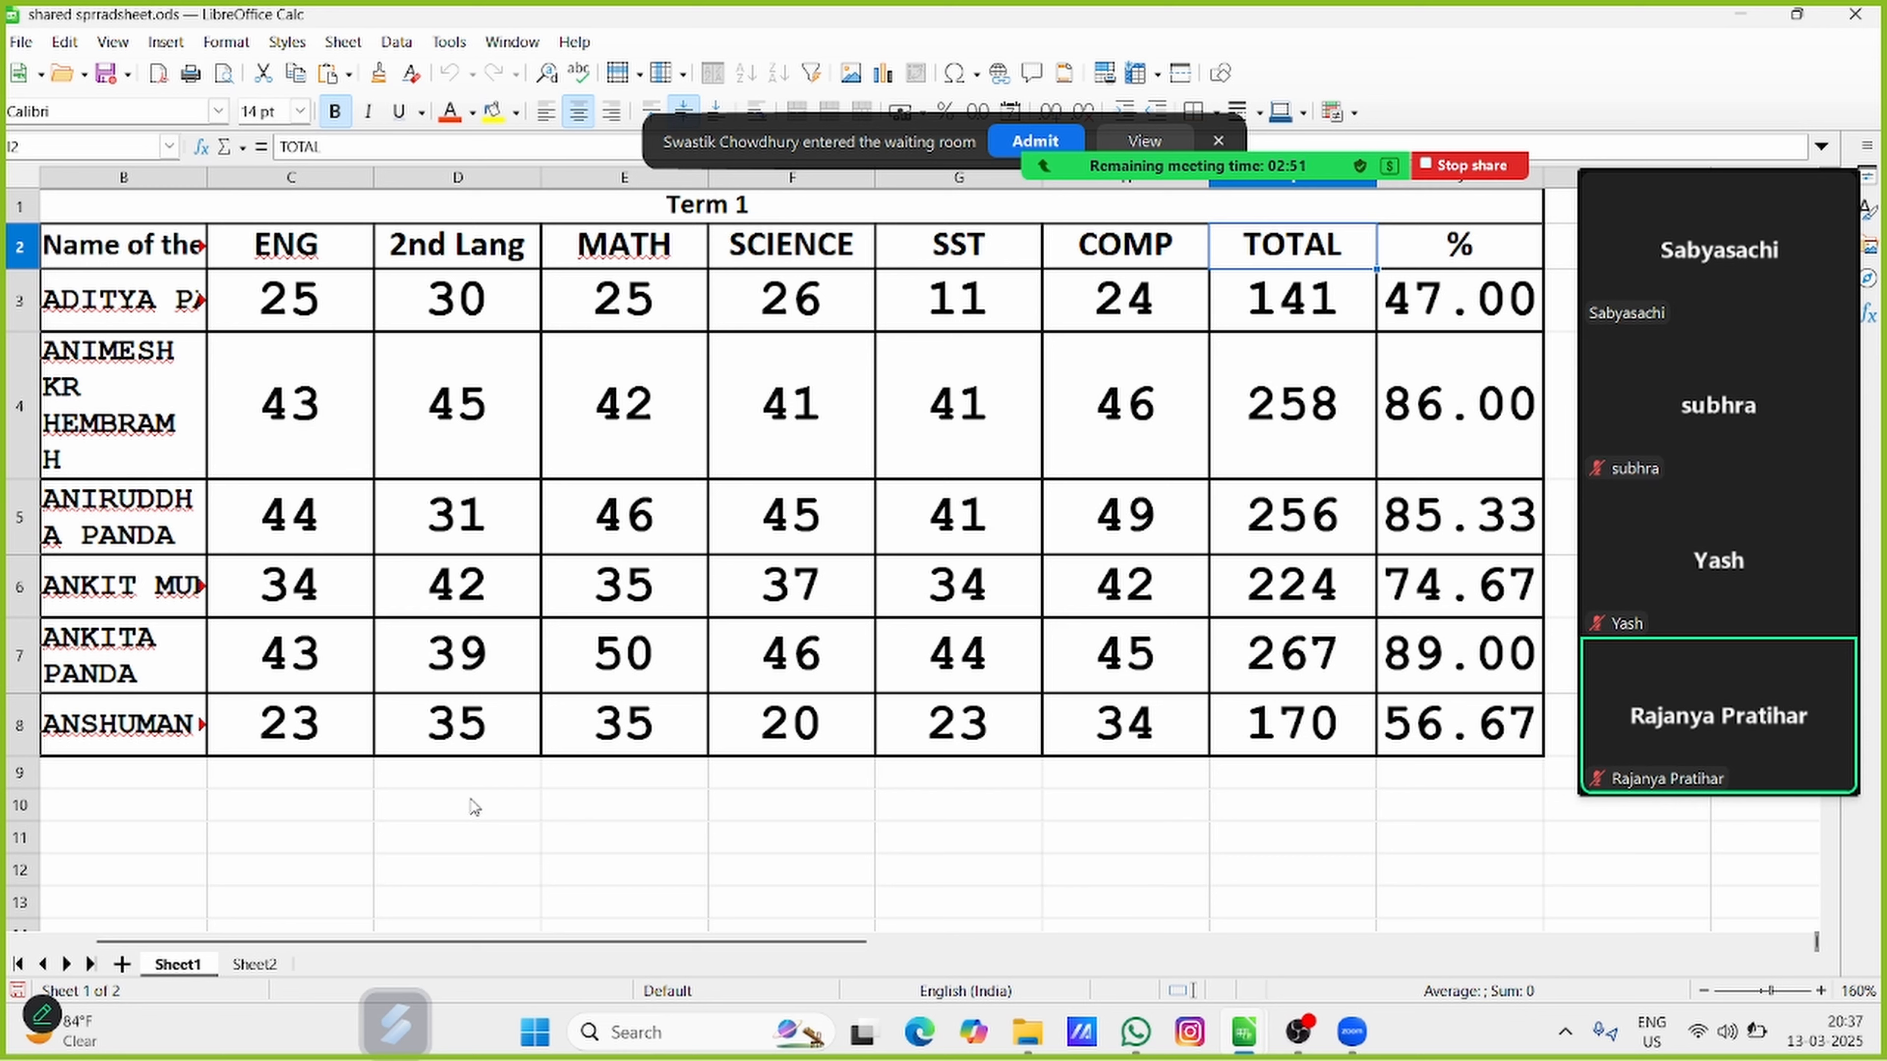
left_click(1009, 139)
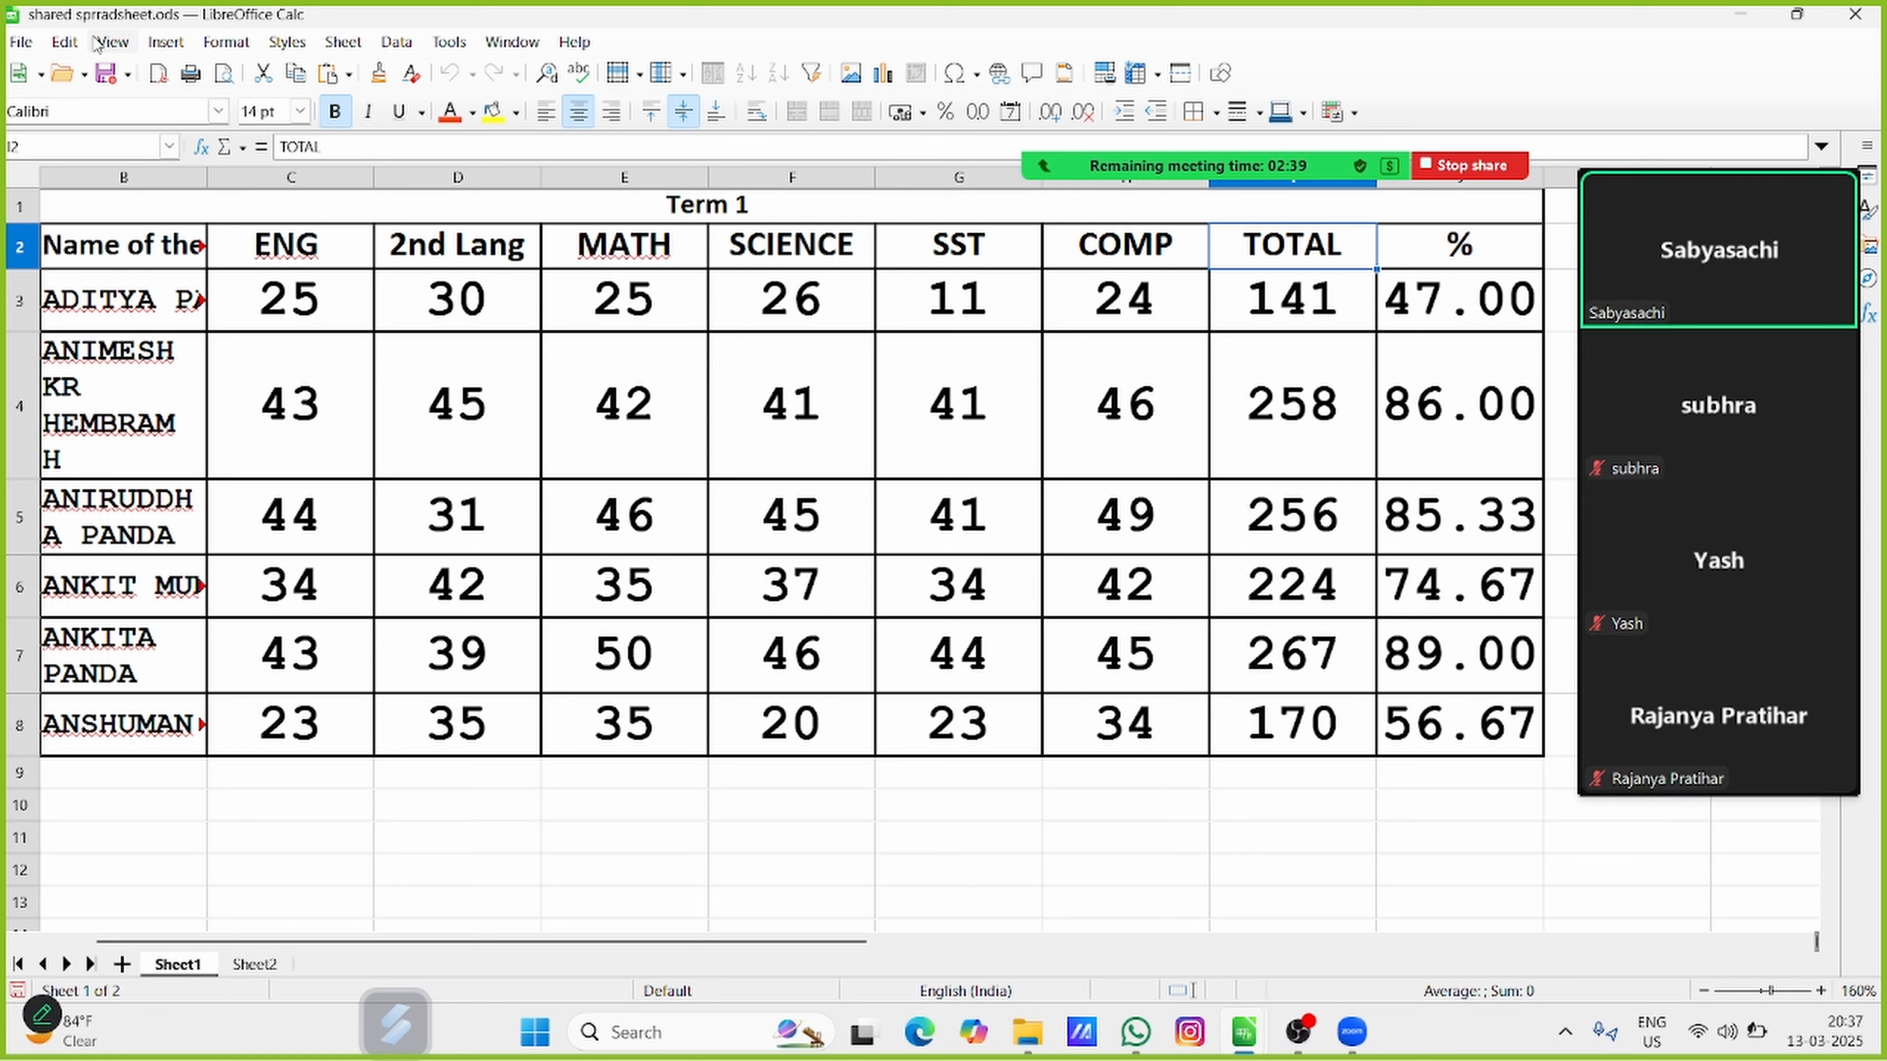
Start merging another document's changes into the spreadsheet
left_click(65, 45)
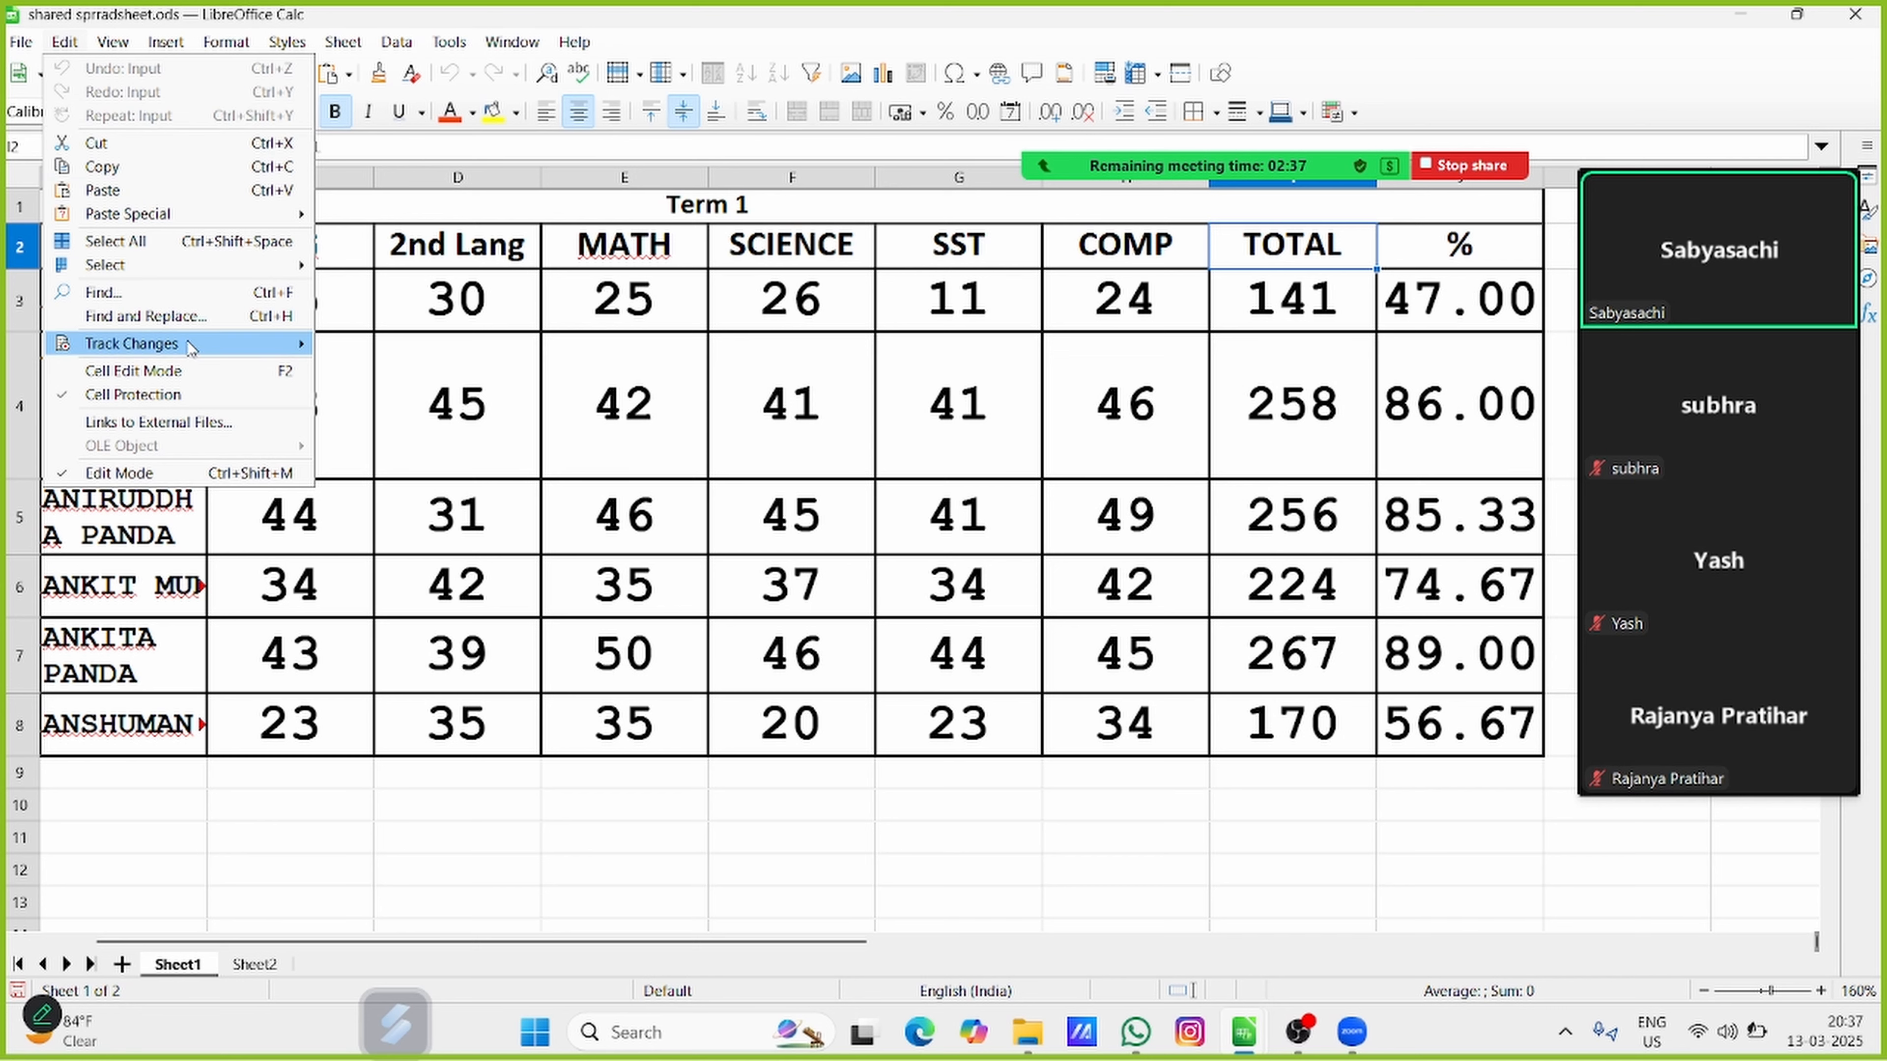
mouse_move(195, 353)
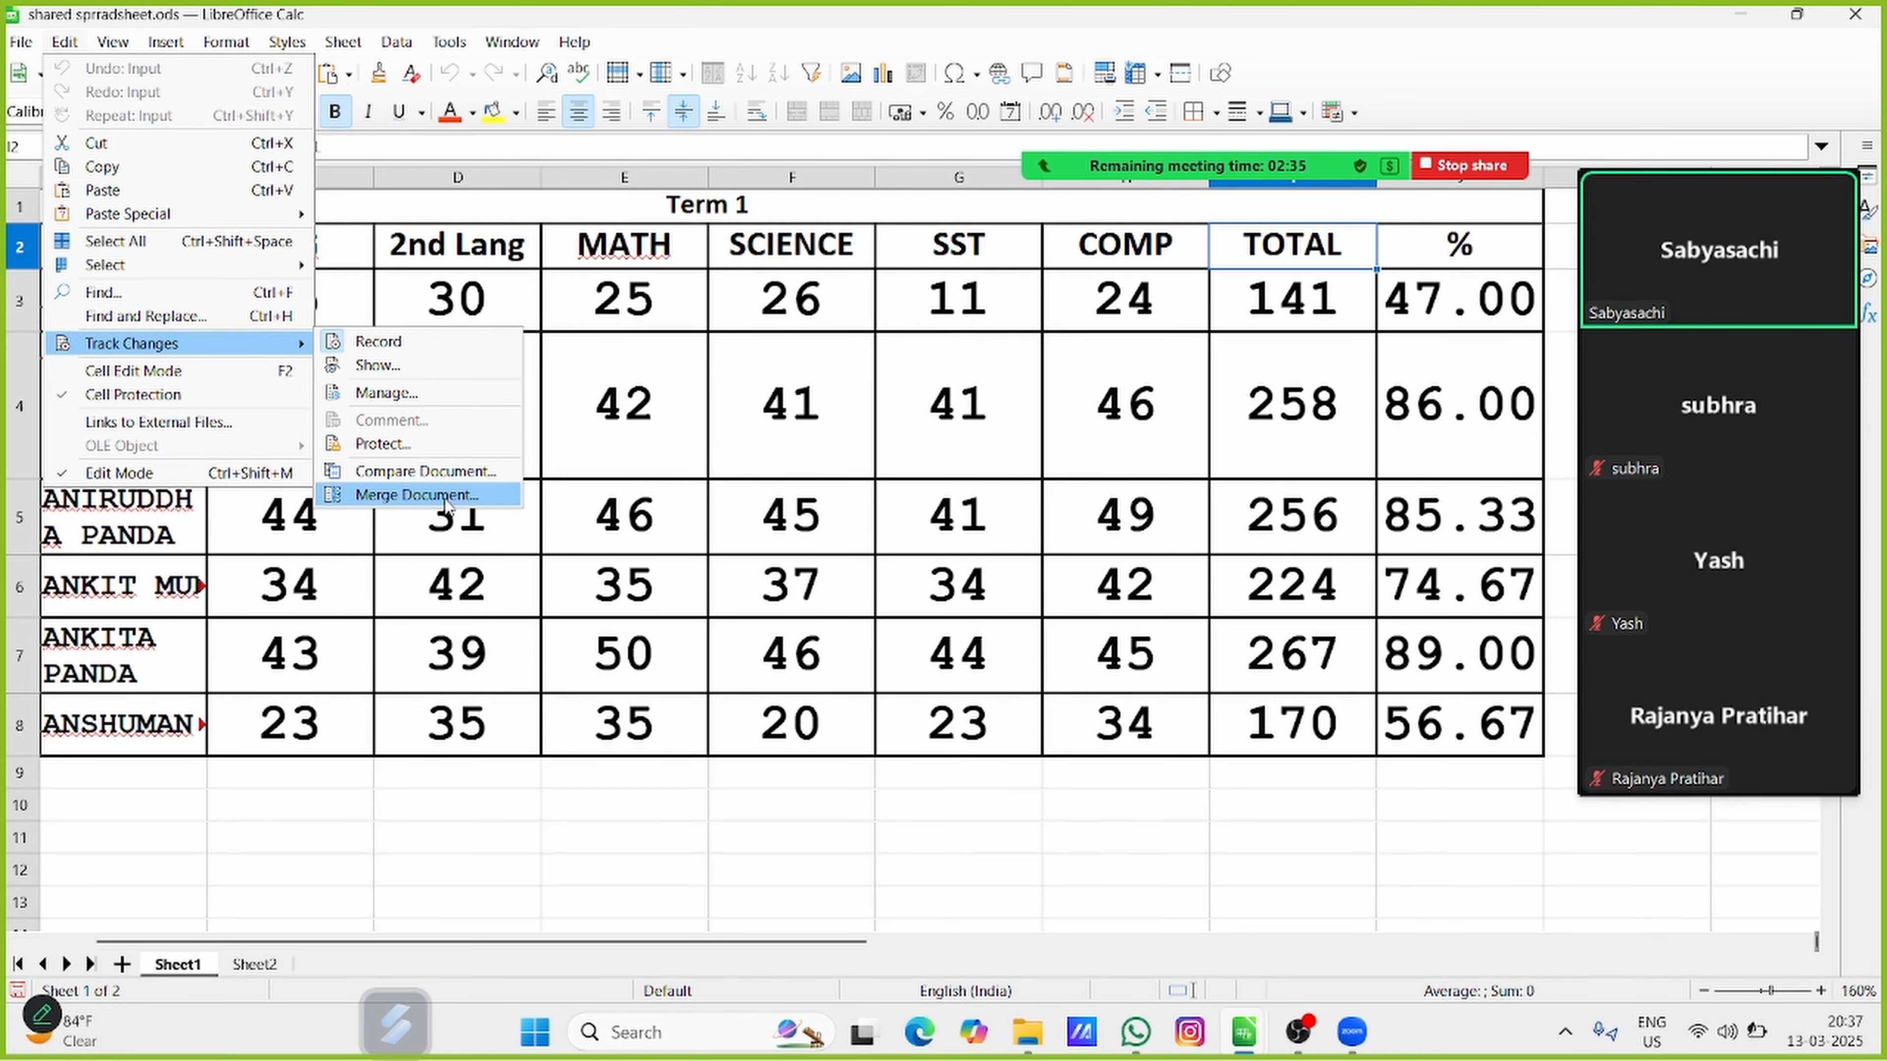